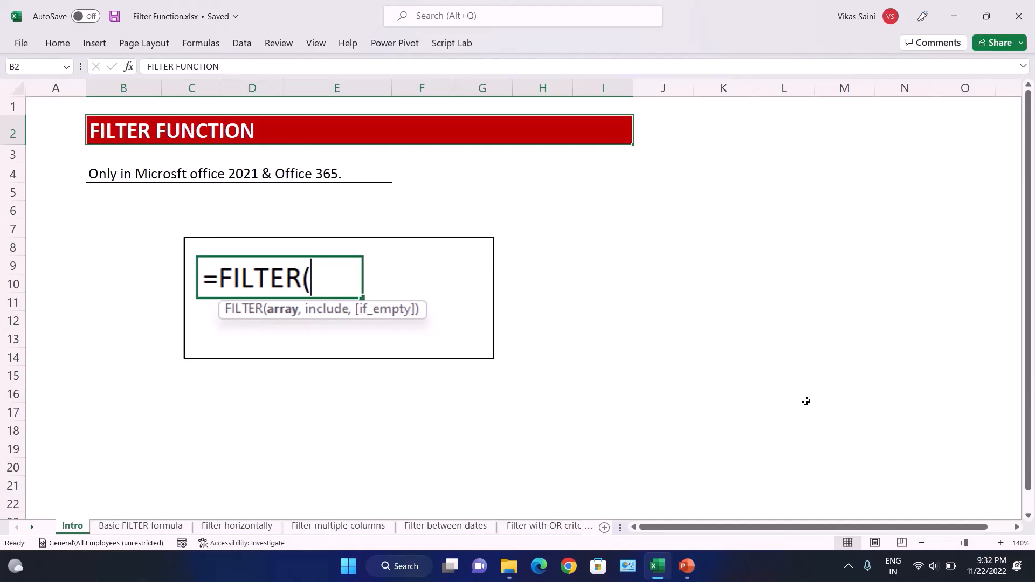
key(alt+Tab)
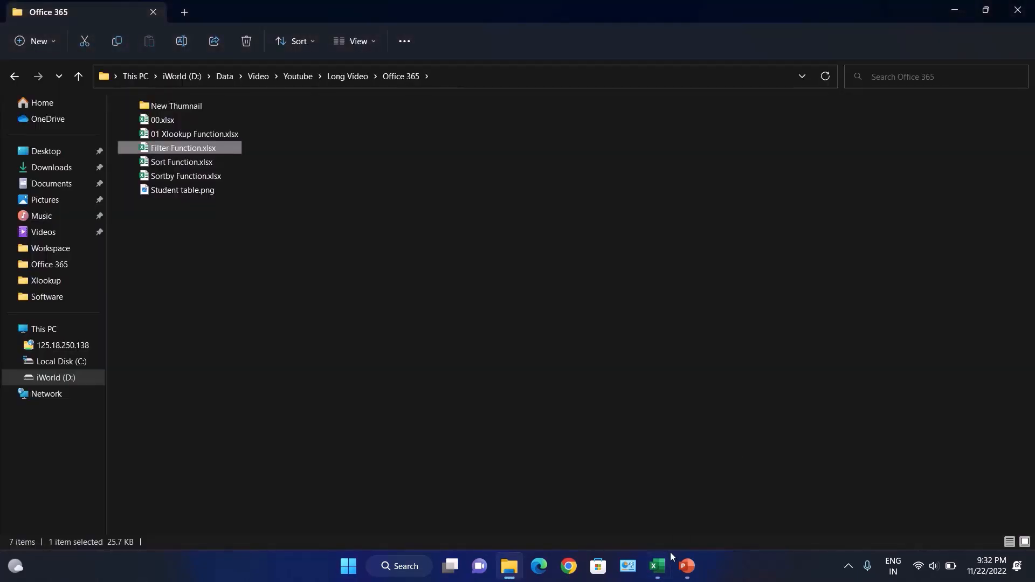
click(657, 565)
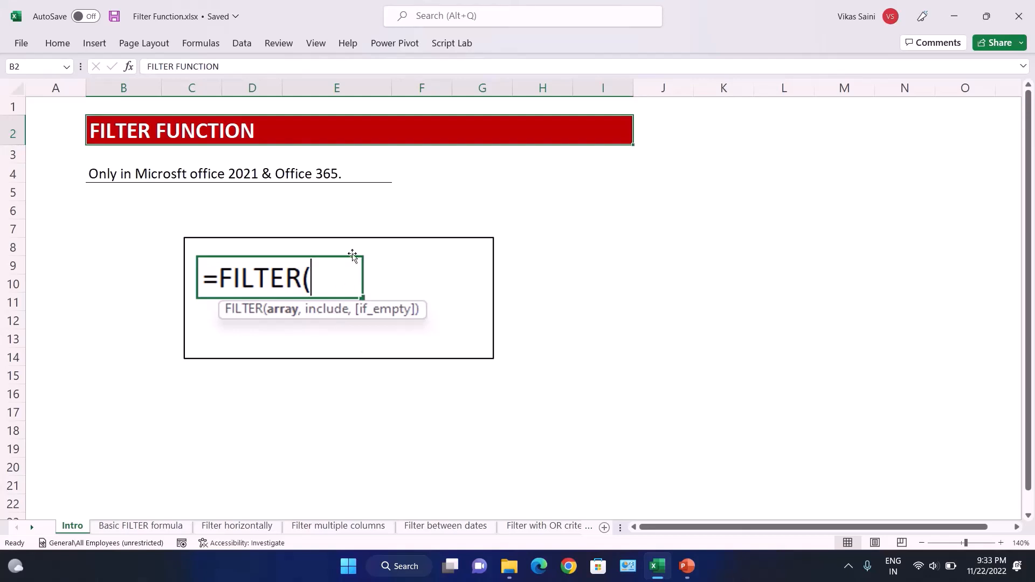
click(67, 44)
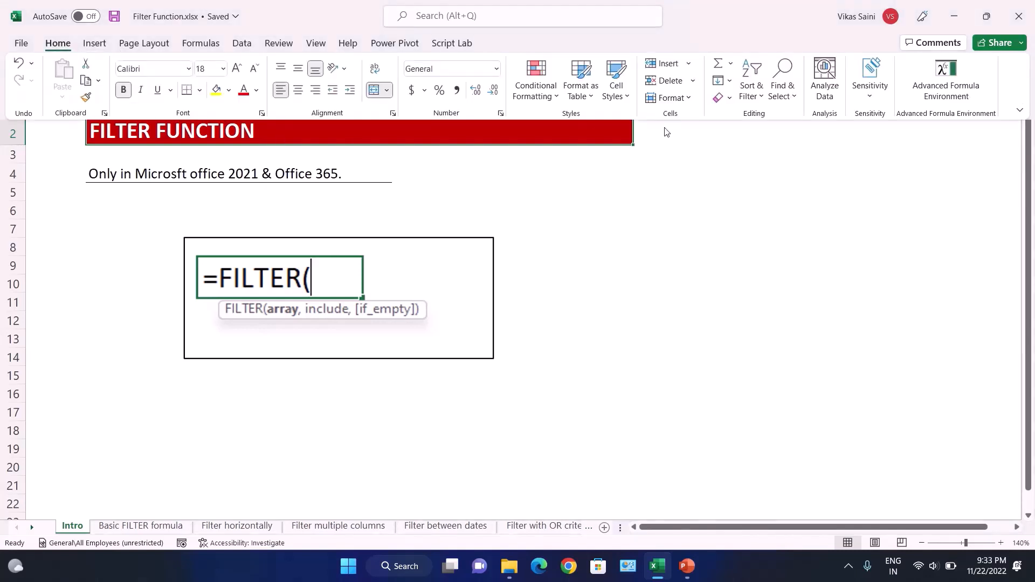
click(761, 96)
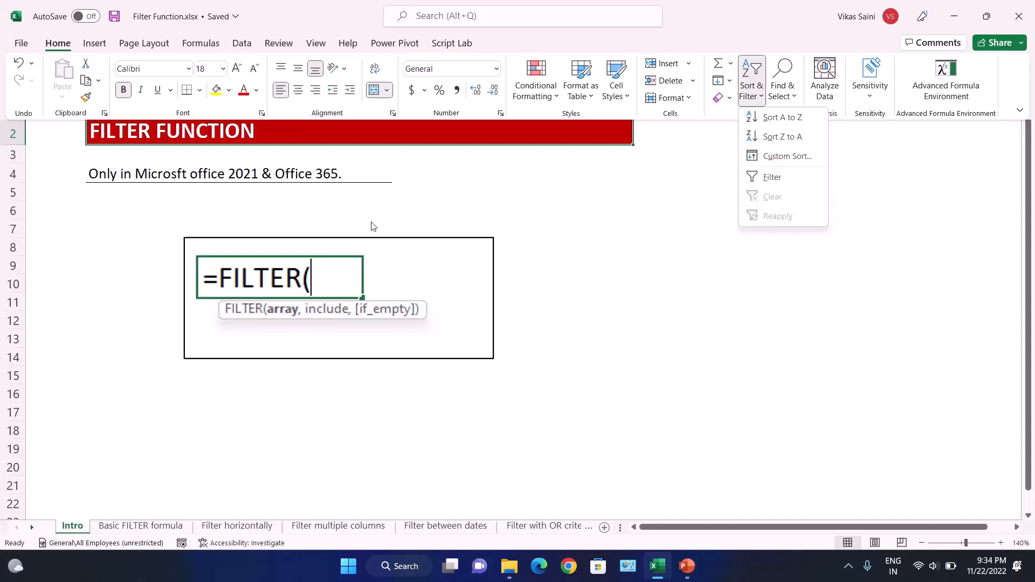
click(431, 184)
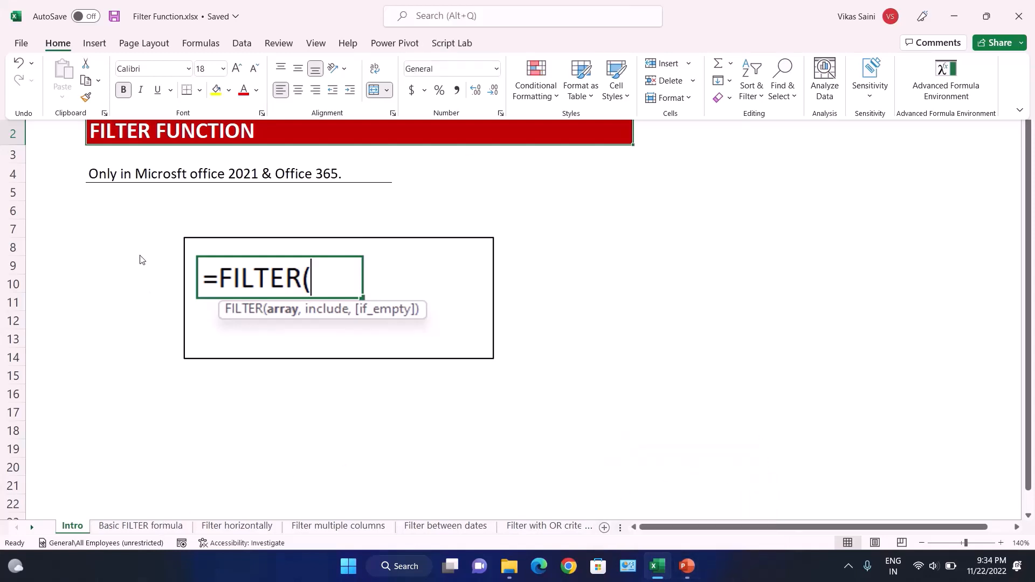
click(56, 50)
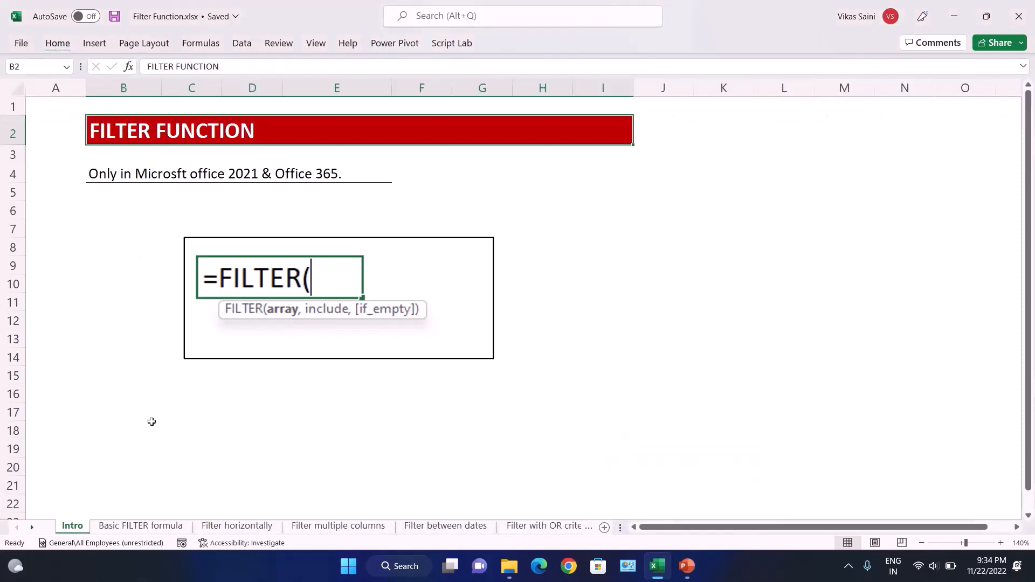
Go to the Basic FILTER formula sheet and review the Customer Name and Region columns of the source table
click(136, 532)
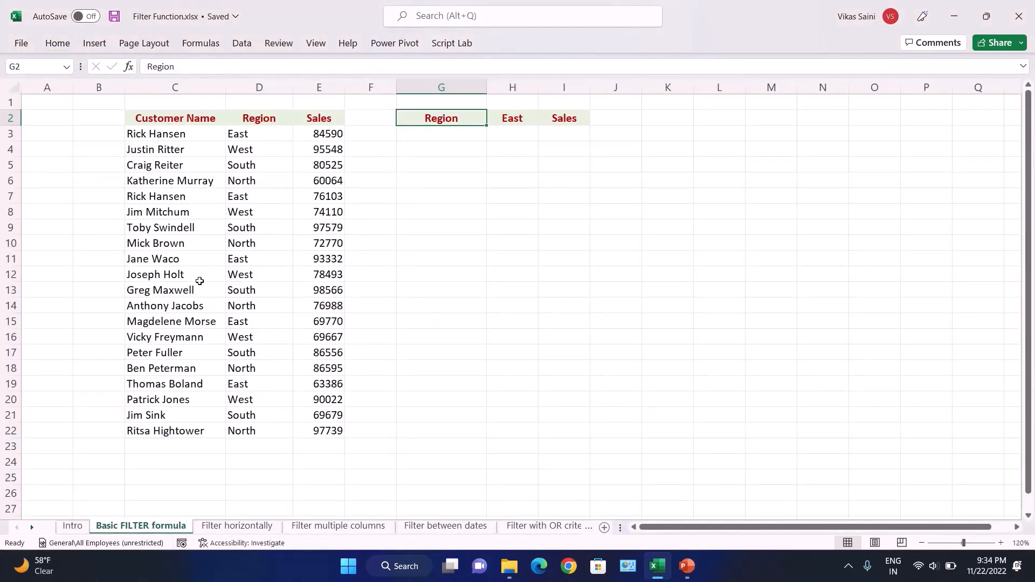
click(194, 120)
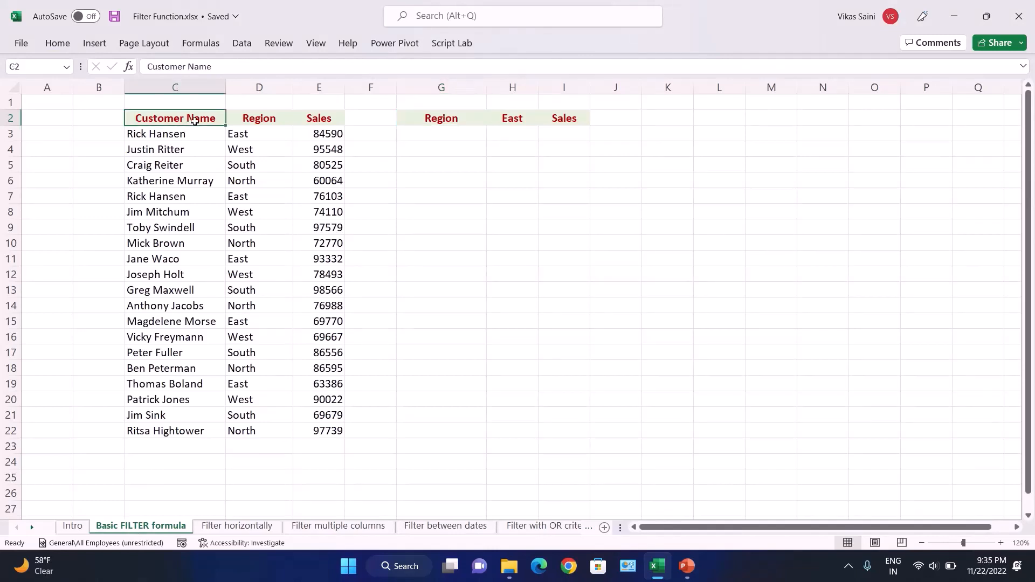
click(253, 123)
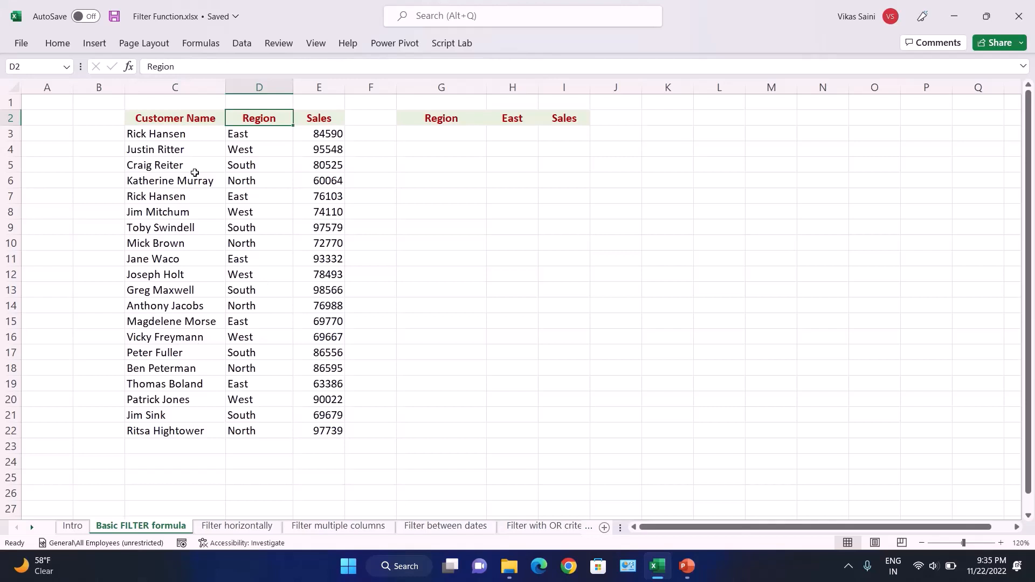
click(199, 117)
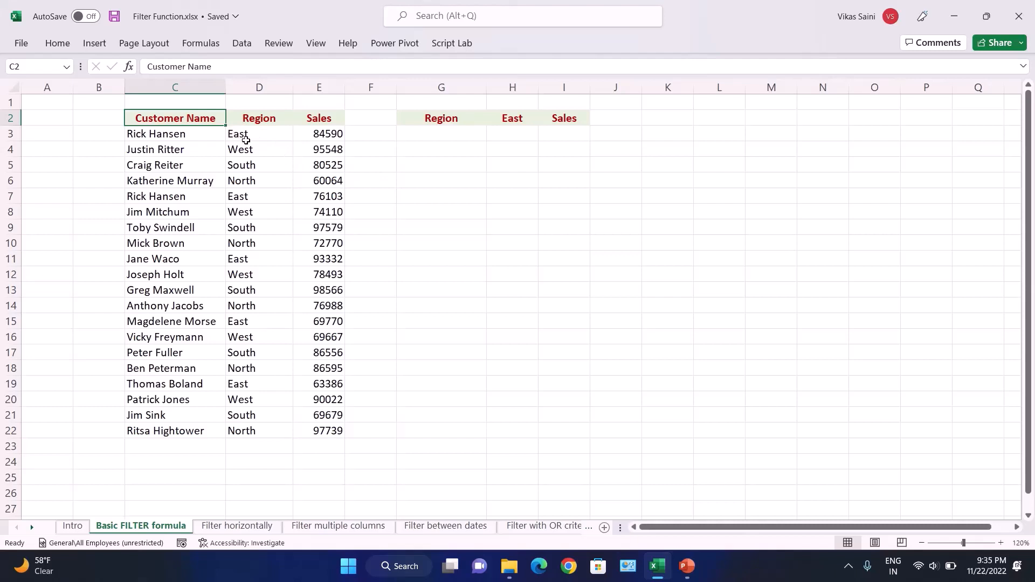
click(73, 44)
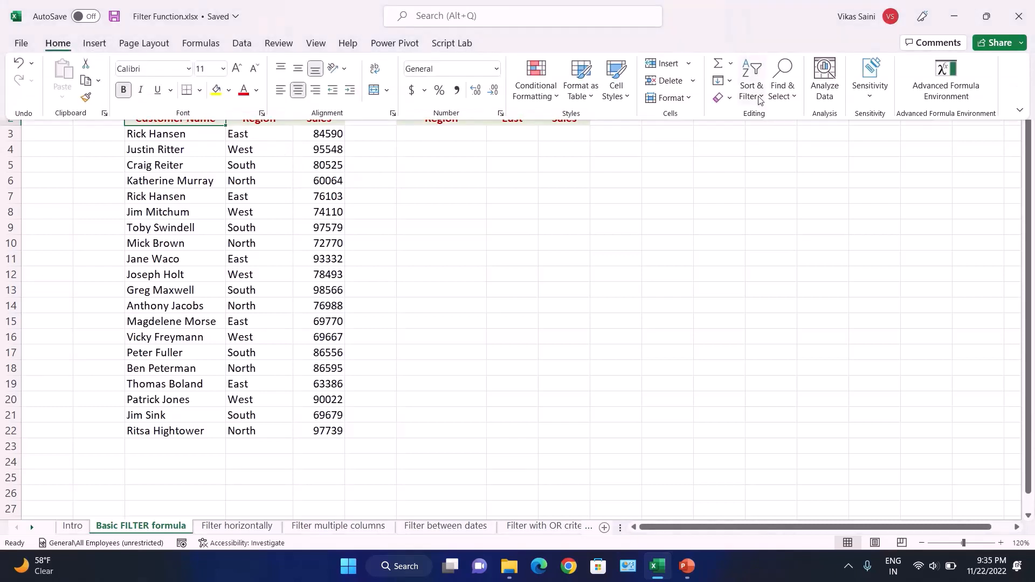
click(759, 100)
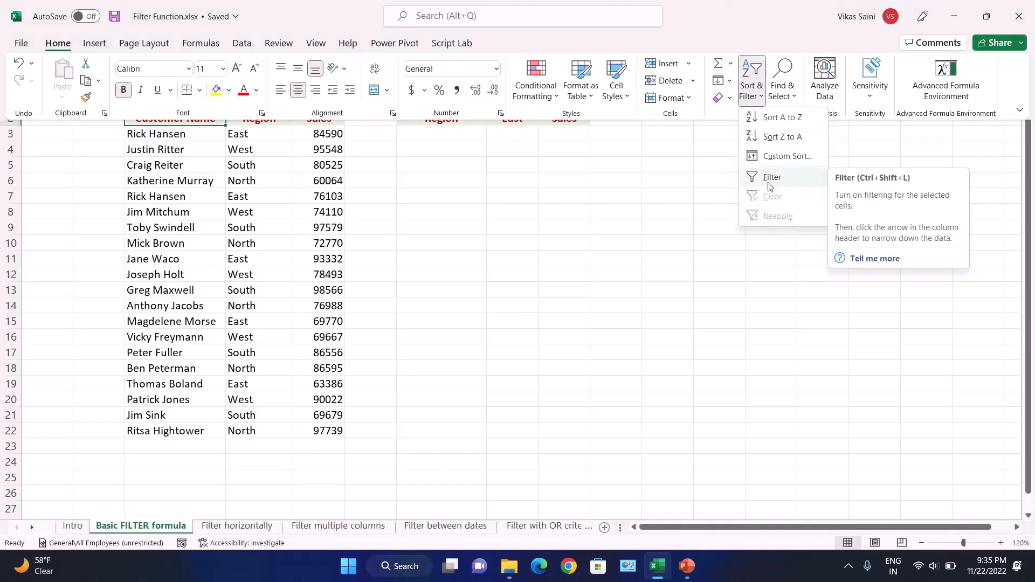
key(Escape)
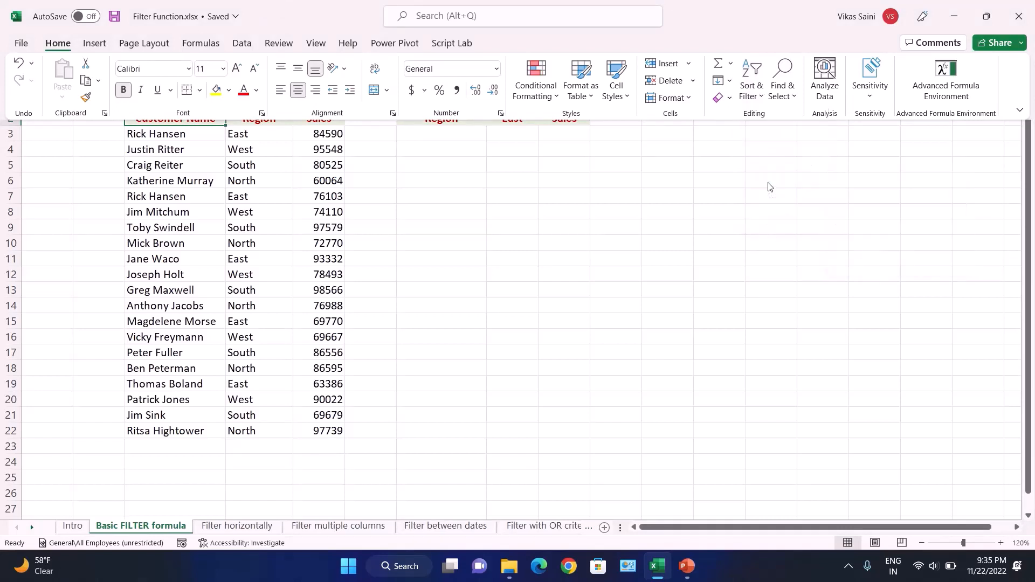
click(540, 219)
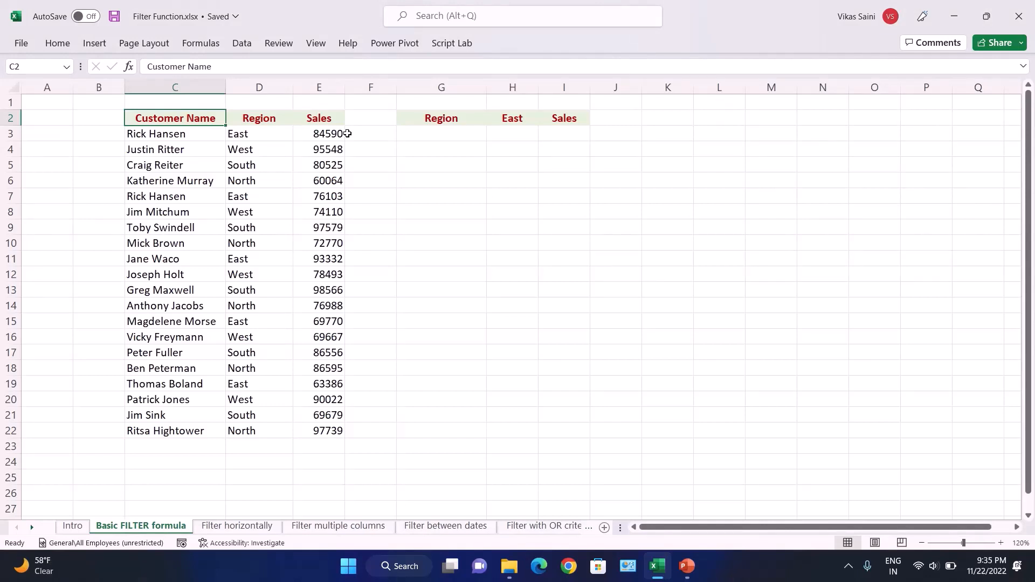
click(437, 138)
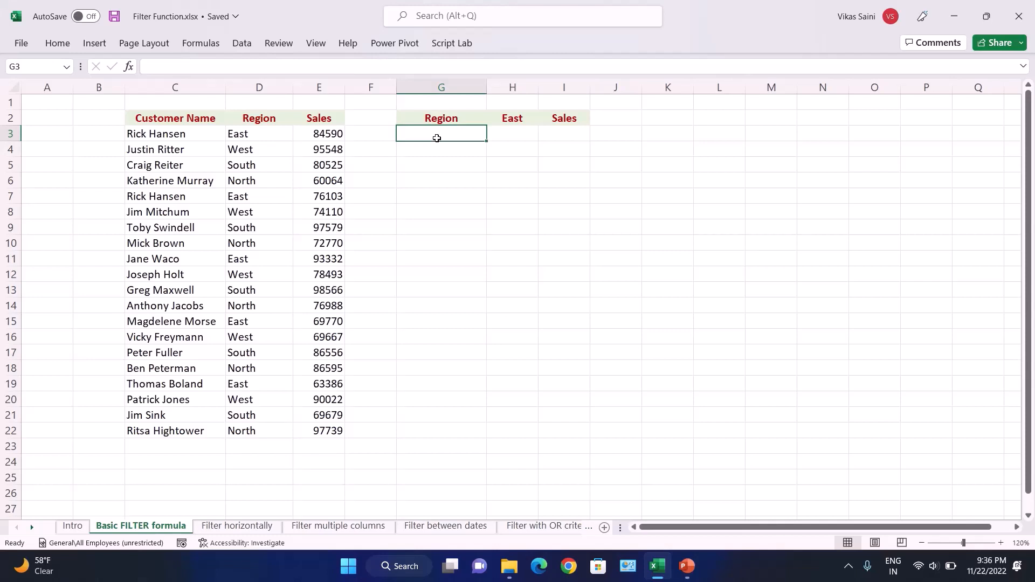
key(Left)
key(Left)
key(Left)
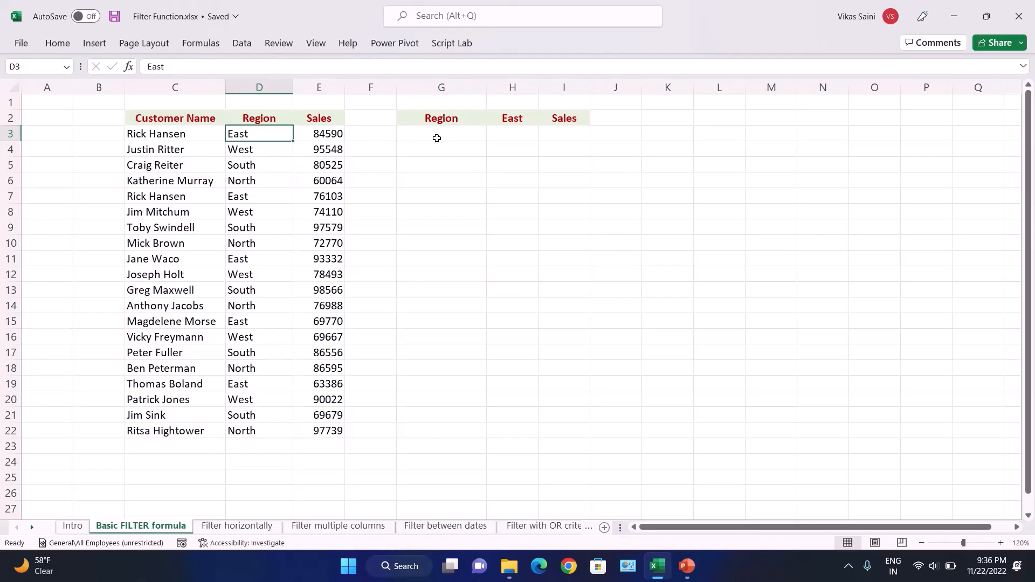
key(Right)
key(Right)
key(Right)
key(Right)
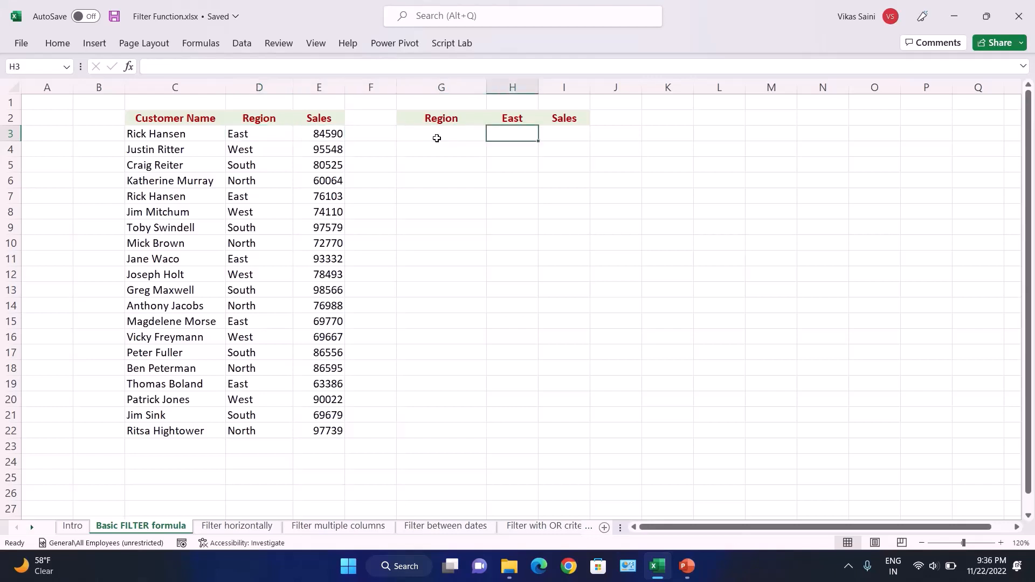
Start a FILTER formula in cell G3 with the table data C3:E22 as its array
key(Left)
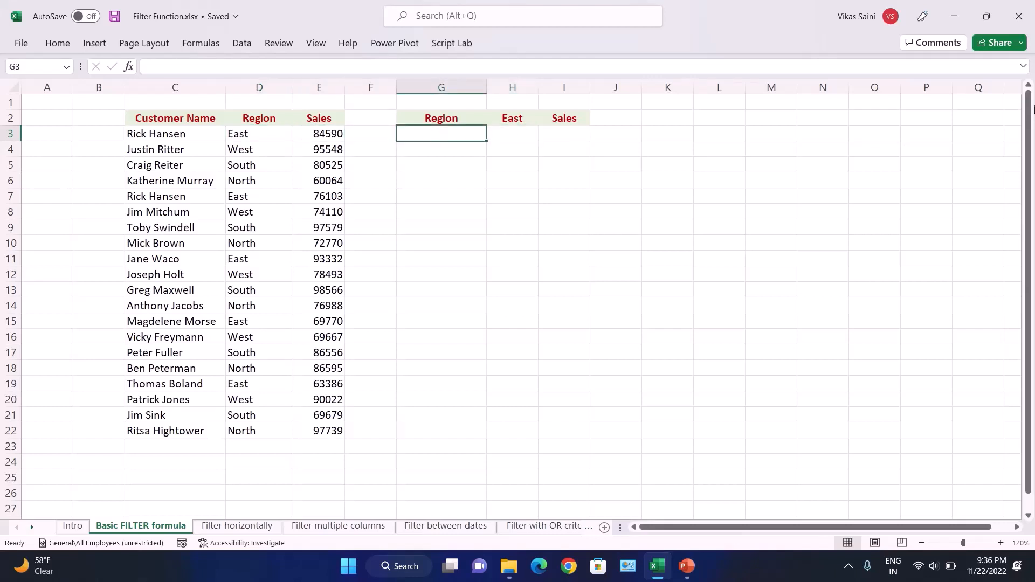
text(=fi)
key(Tab)
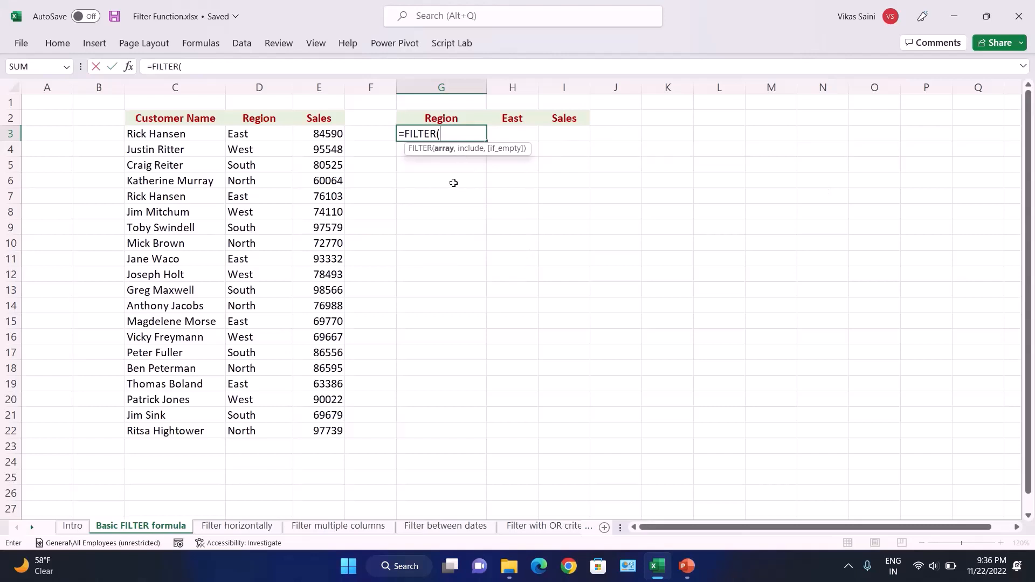
click(183, 140)
key(shift+Right)
key(shift+Right)
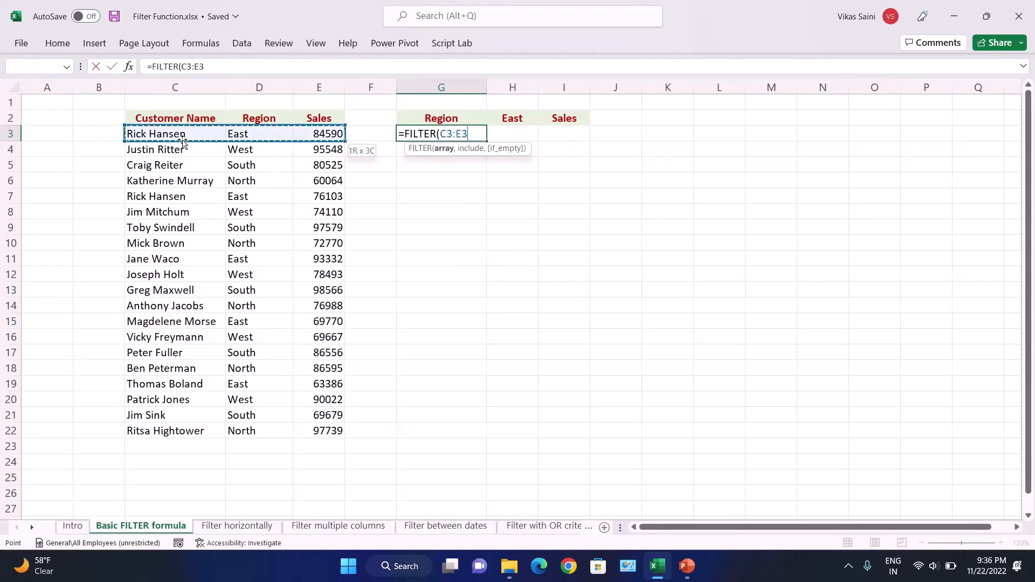
key(ctrl+shift+Down)
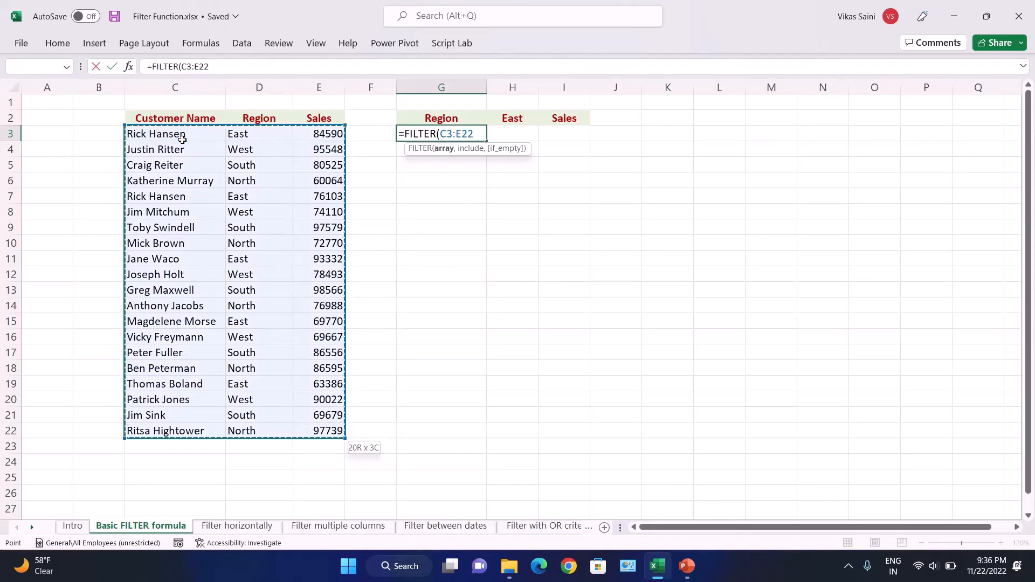
text(,)
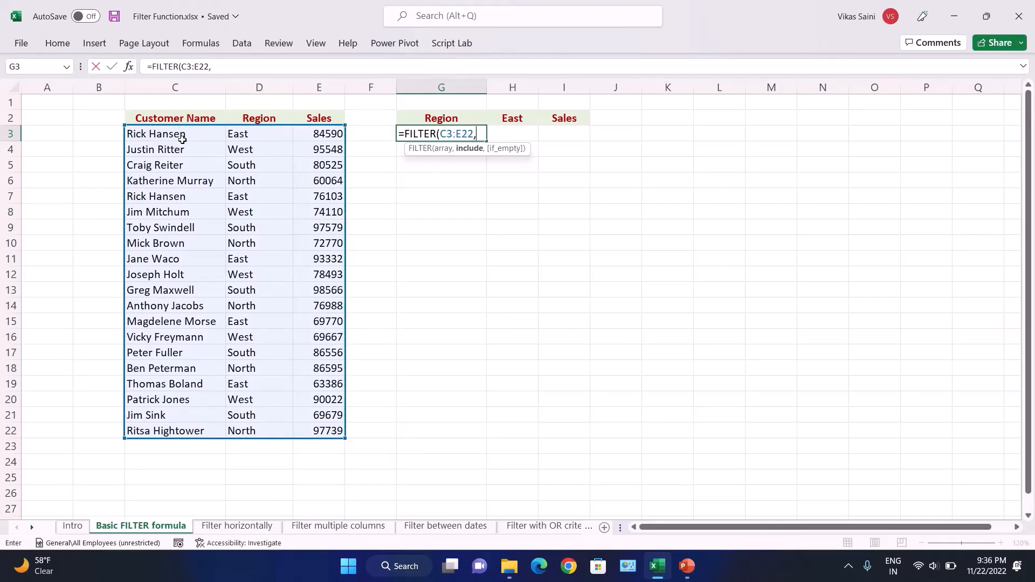
Add the include condition D3:D22=$H$2 to the FILTER formula, with the criterion cell as an absolute reference
key(Left)
key(Left)
key(Left)
key(ctrl+shift+Down)
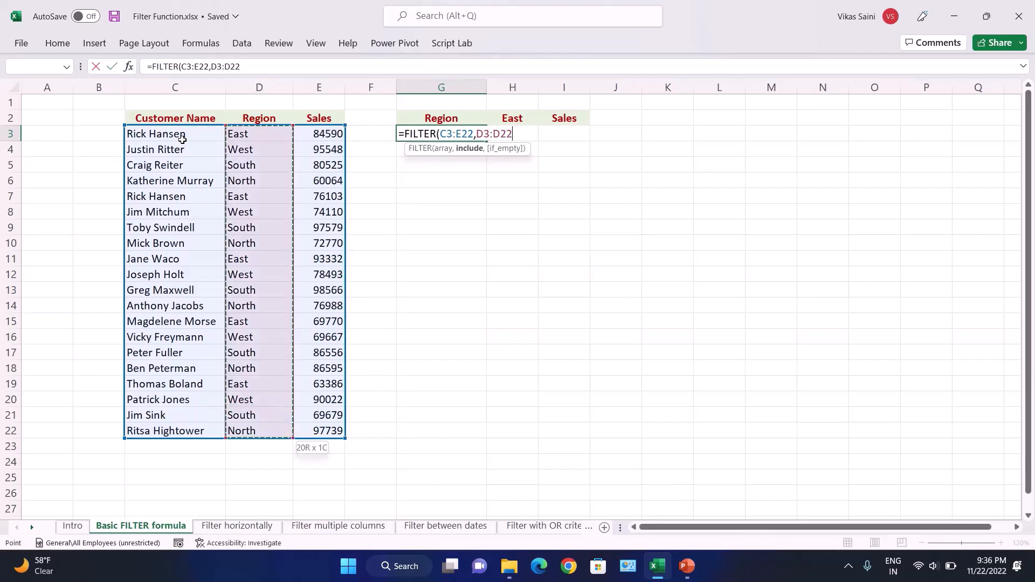
text(=)
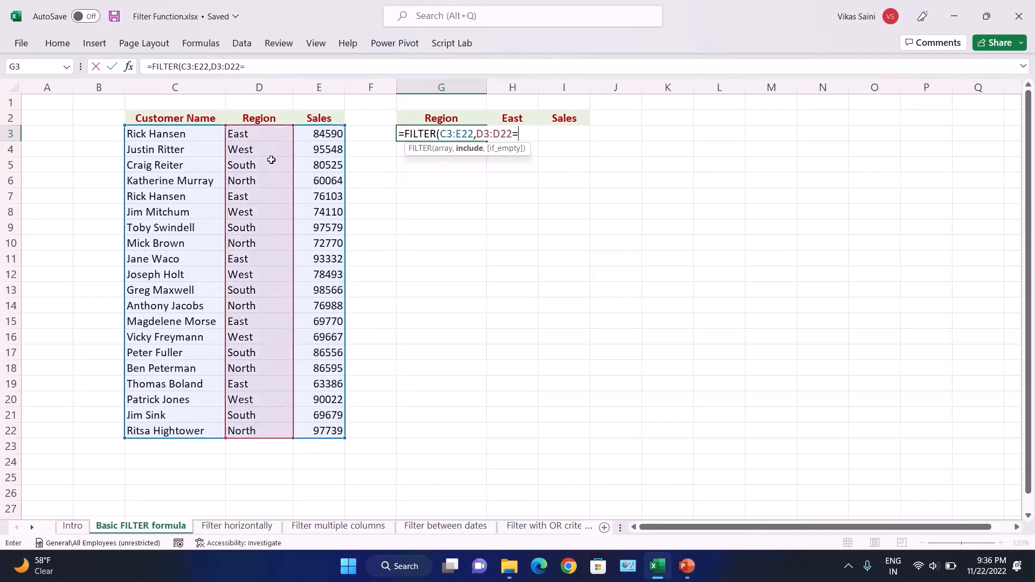
click(524, 120)
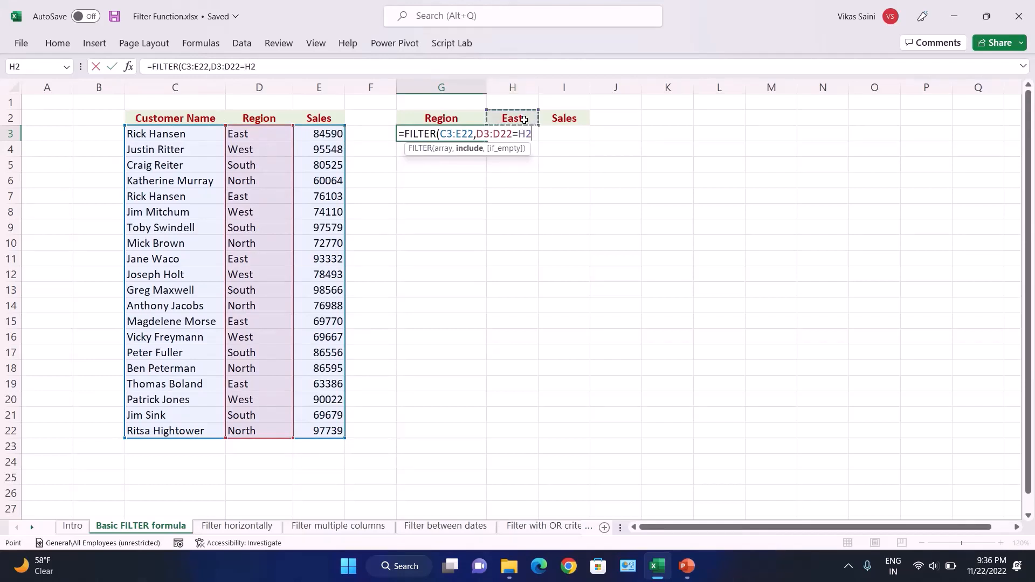
key(F4)
text(,)
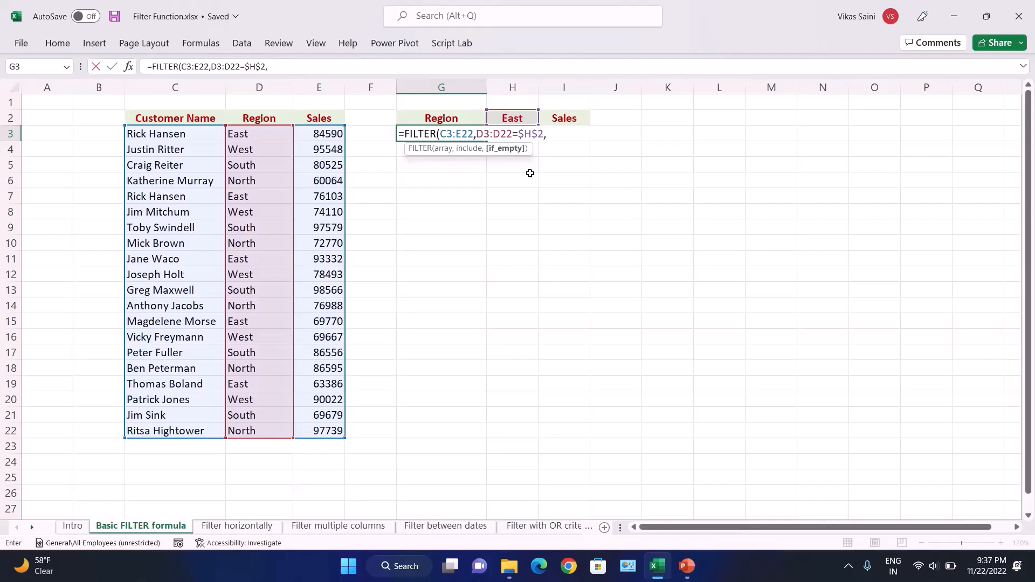
Complete the FILTER formula with "Not found" as the if_empty value and widen column G slightly to fit the names
text(")
text(Not)
text( fold)
key(BackSpace)
key(BackSpace)
text(uond)
key(BackSpace)
key(BackSpace)
key(BackSpace)
key(BackSpace)
text(und"))
key(Return)
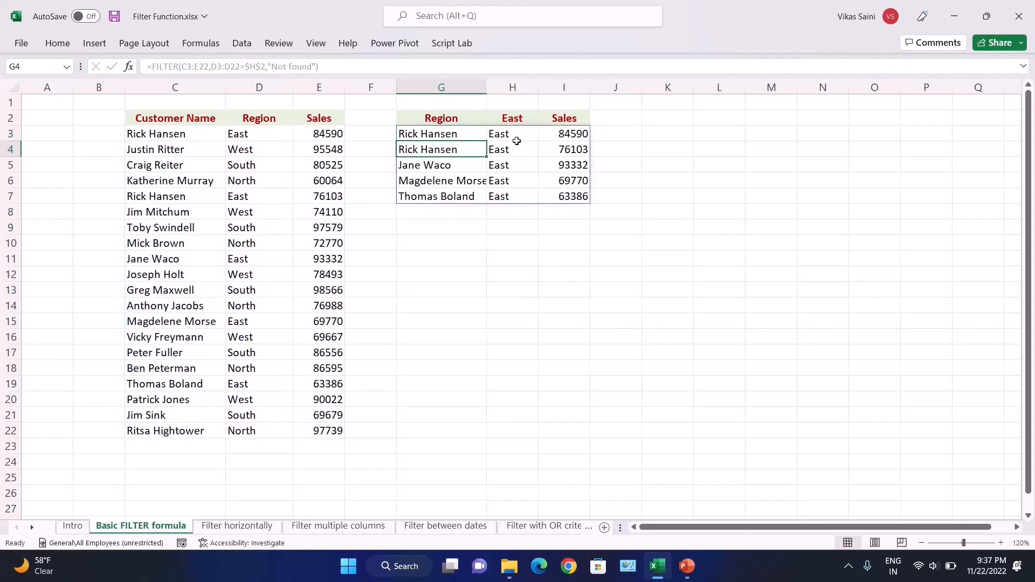
drag(487, 86, 491, 87)
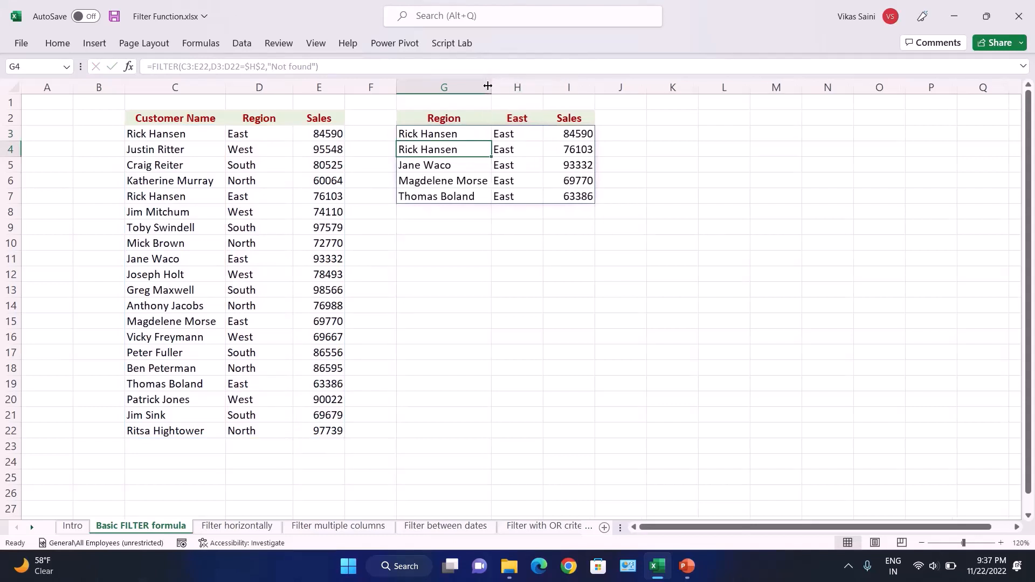
Change the region criterion in cell H2 to west
click(465, 135)
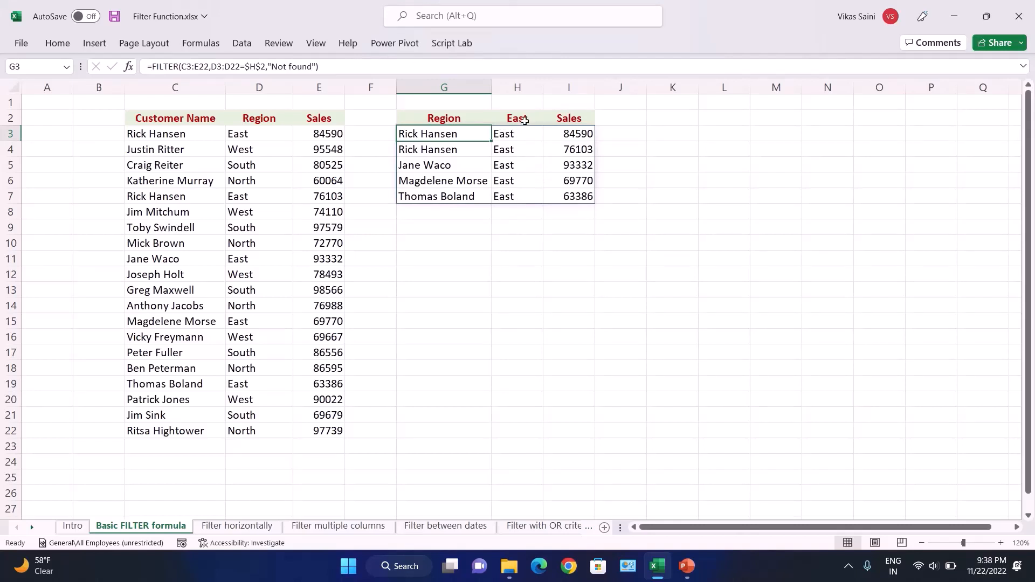
click(524, 120)
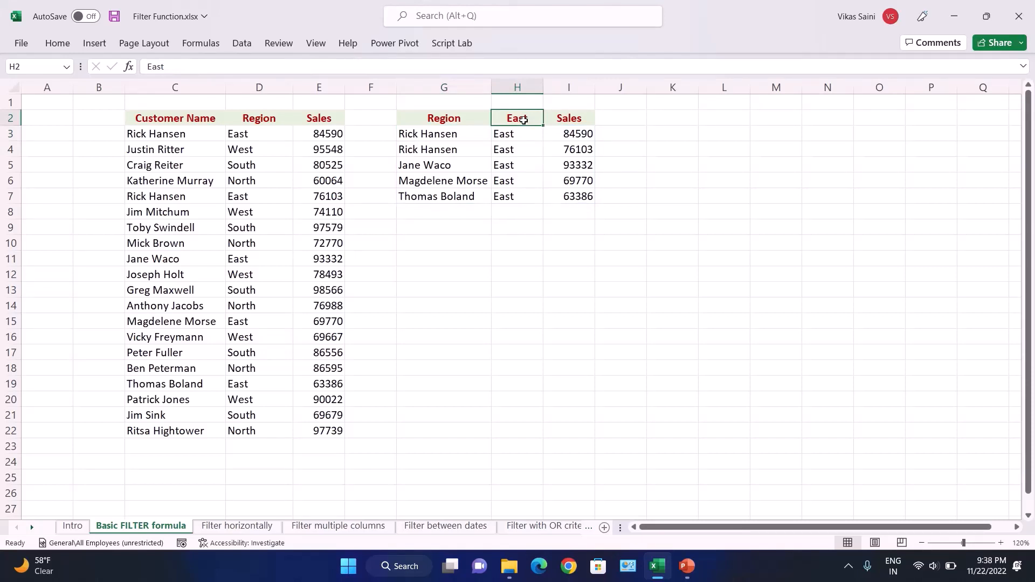
text(west)
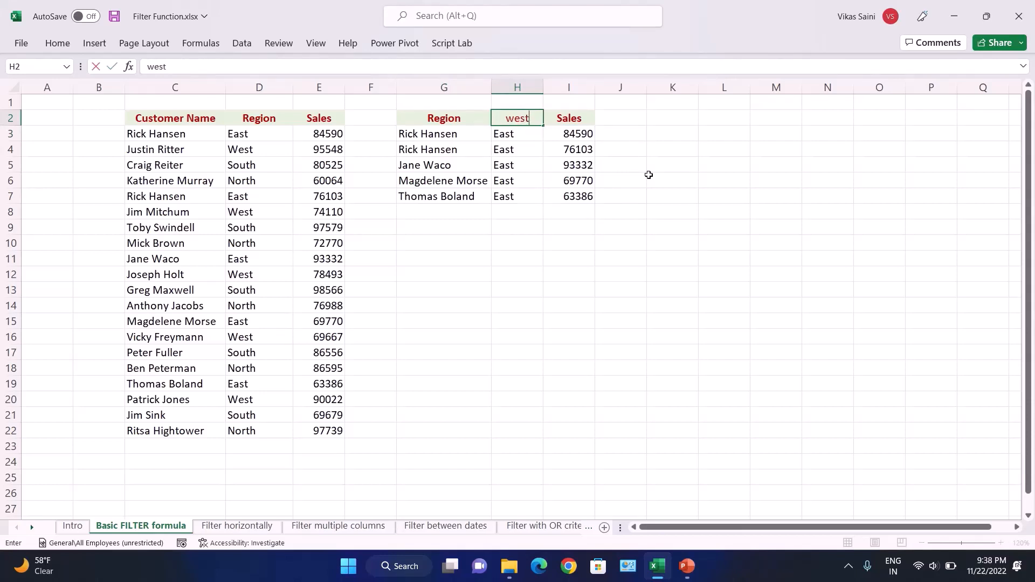
key(Return)
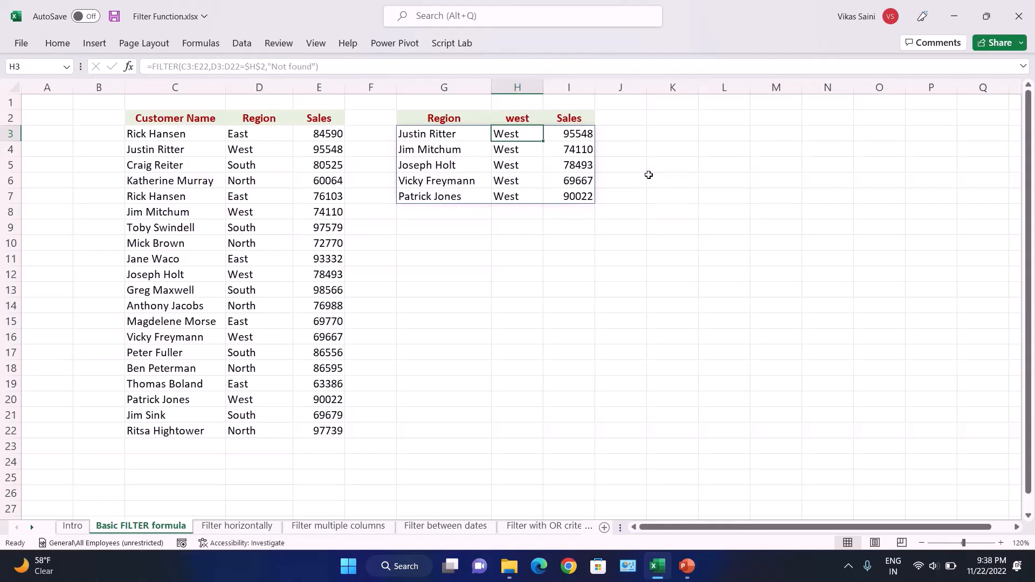
Change the region criterion in cell H2 to north
key(Up)
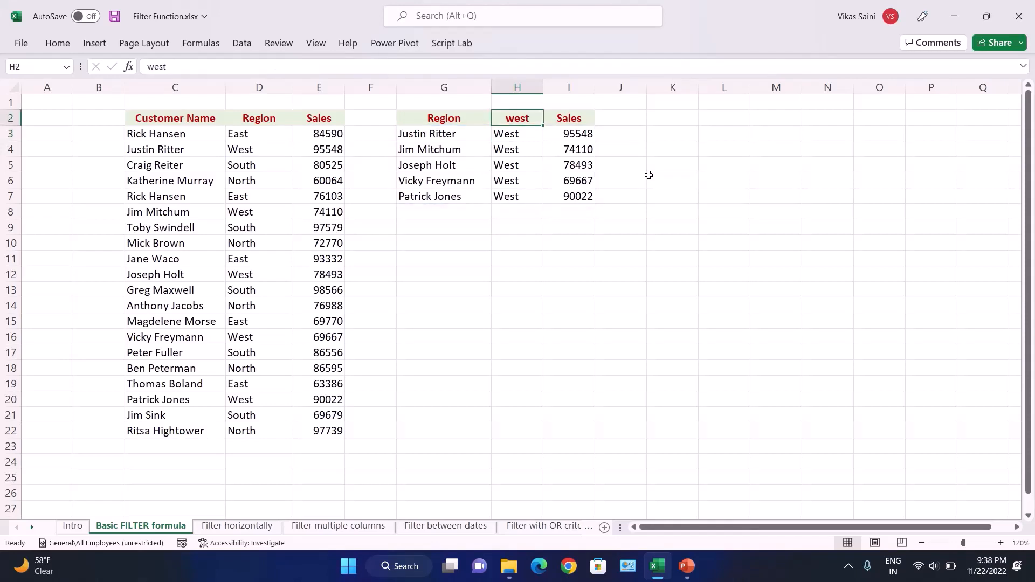
text(north)
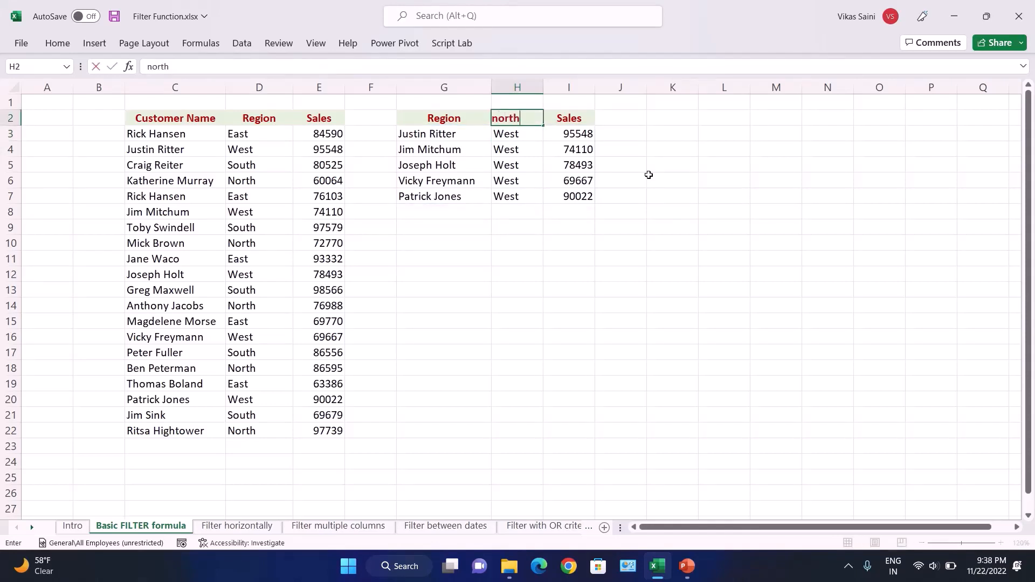
key(Return)
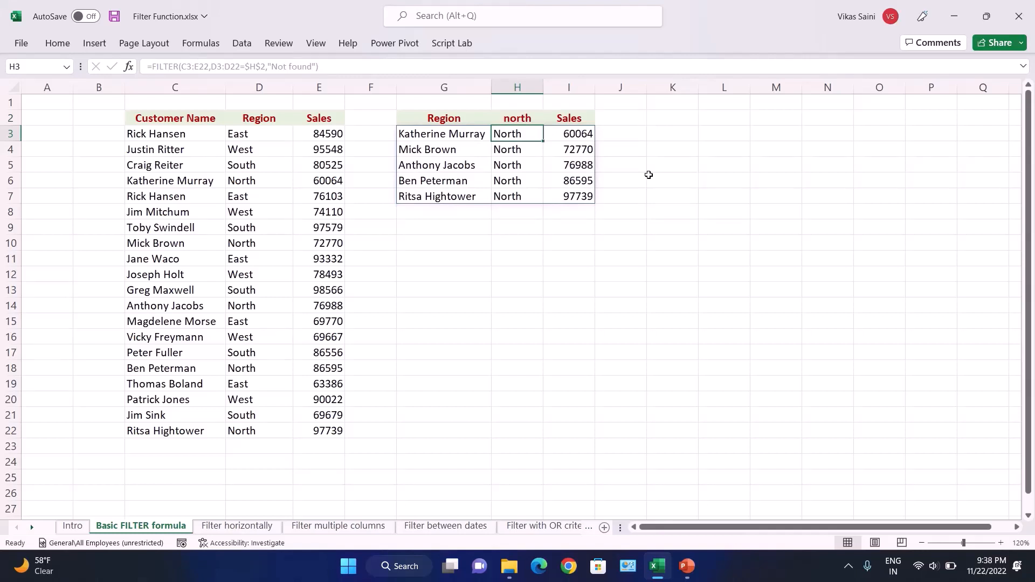
Change the region criterion in cell H2 to south
text(south)
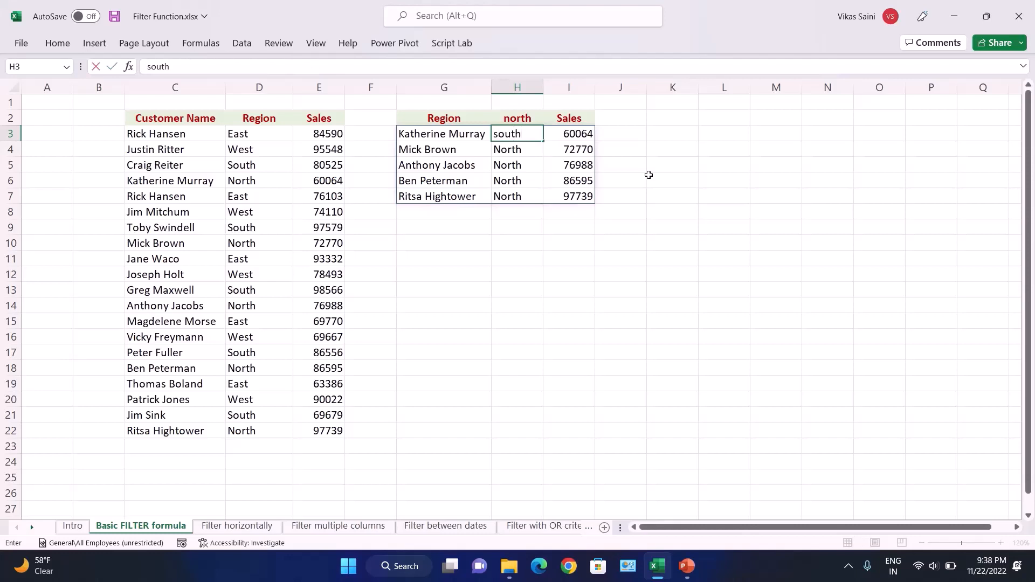
key(Escape)
key(Up)
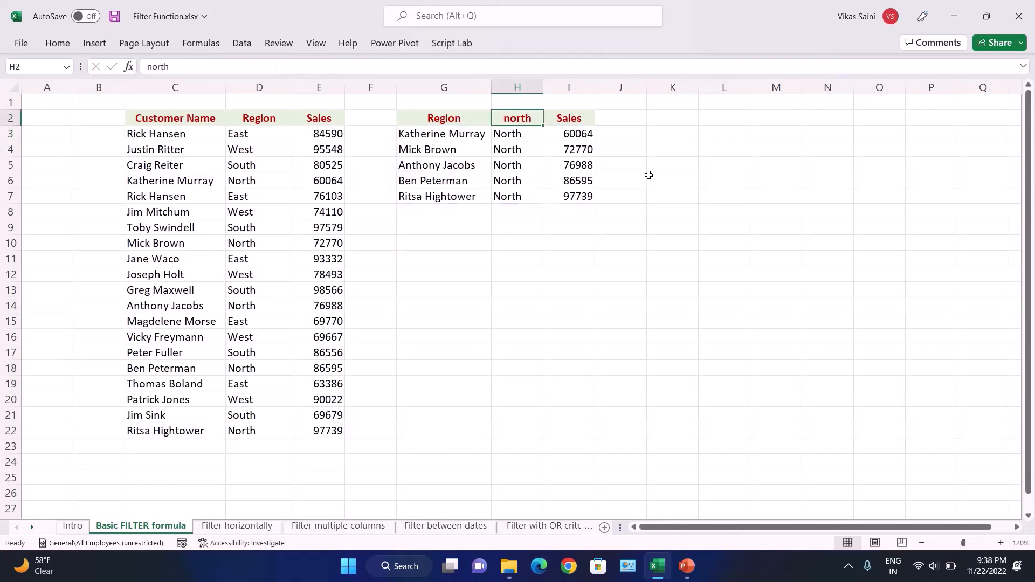
text(south)
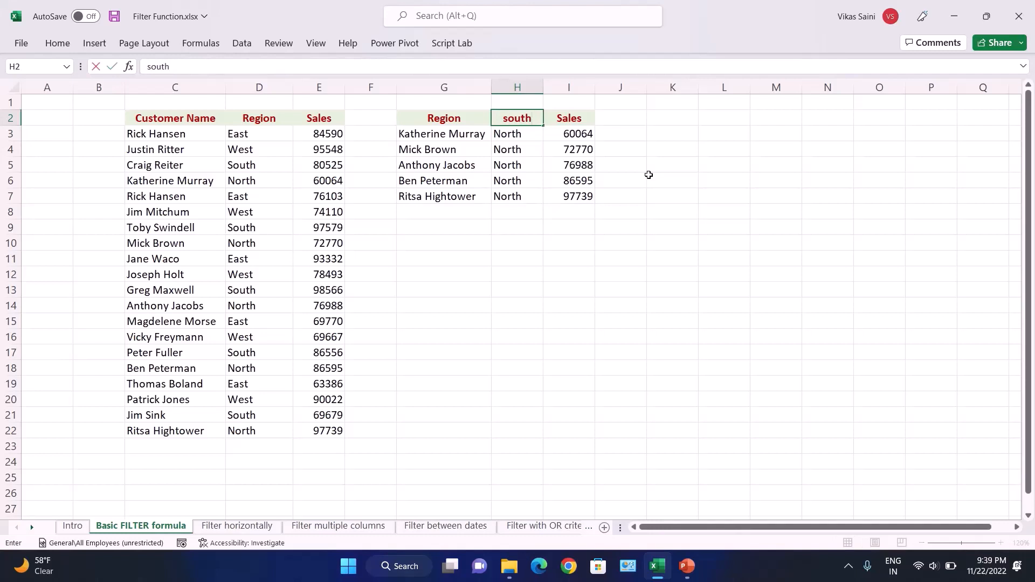
key(Return)
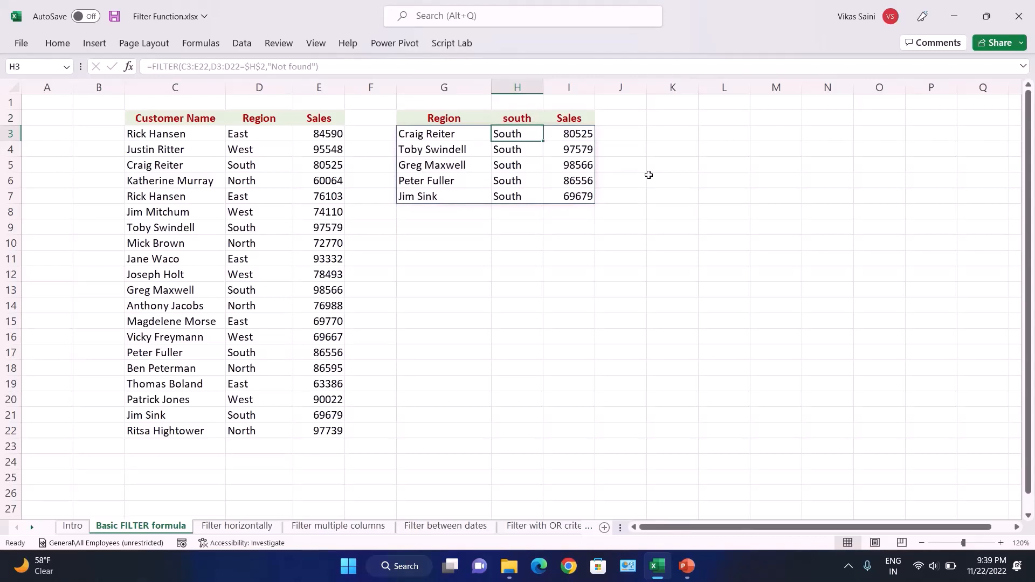
Set the region criterion in cell H2 to date and inspect the FILTER formula in cell G3
key(Up)
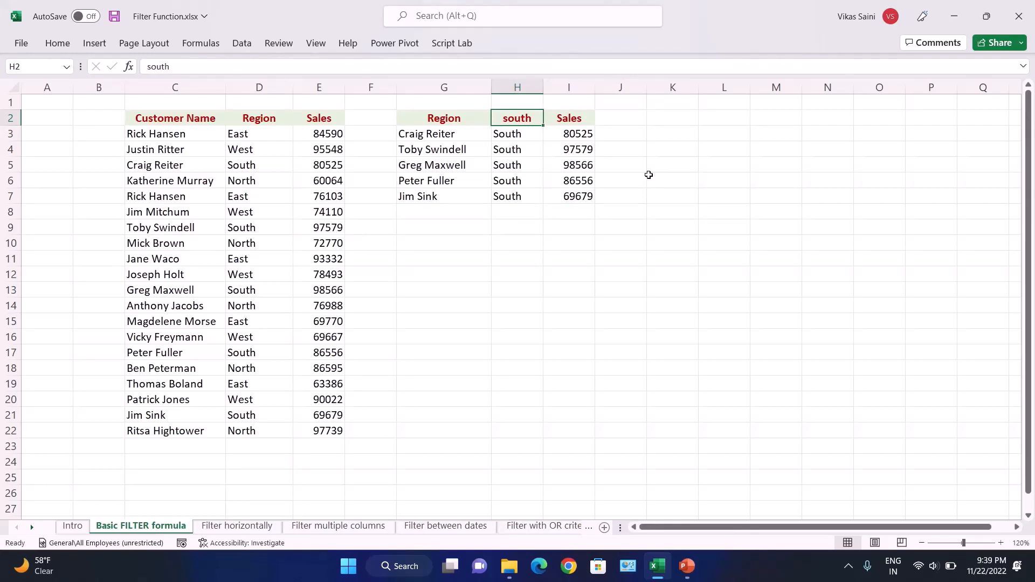
text(data)
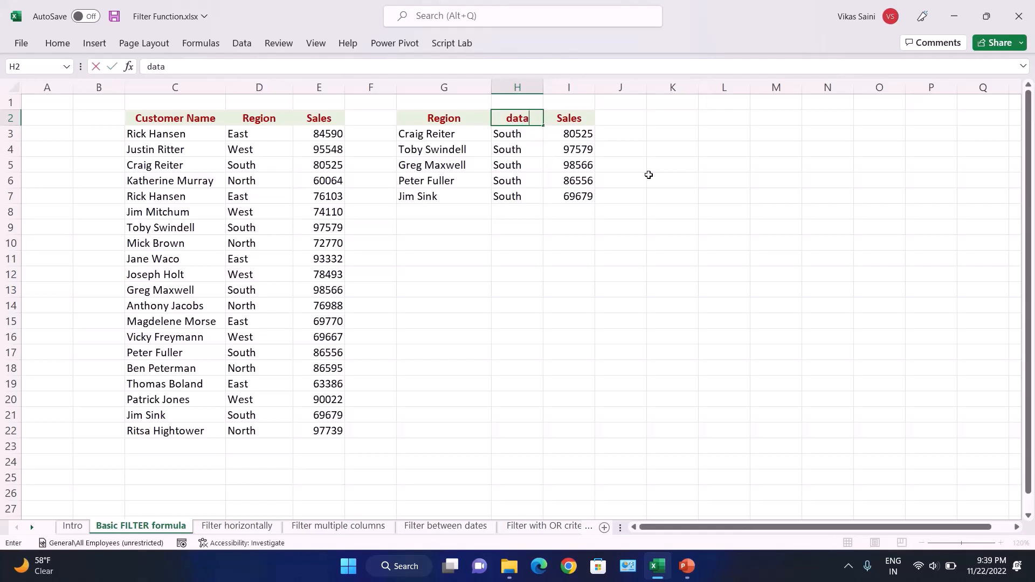
key(BackSpace)
text(e)
key(Return)
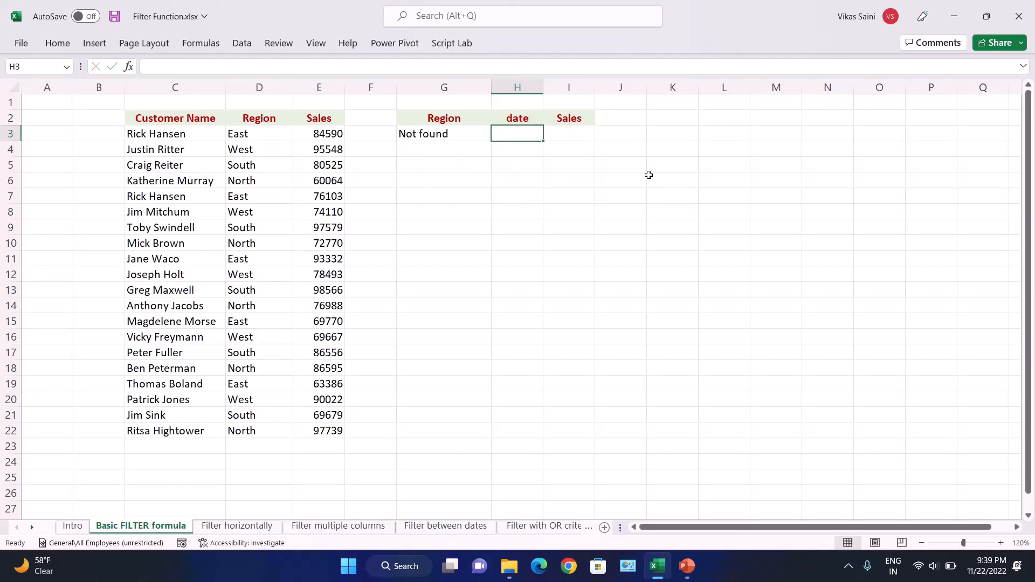
key(Left)
key(F2)
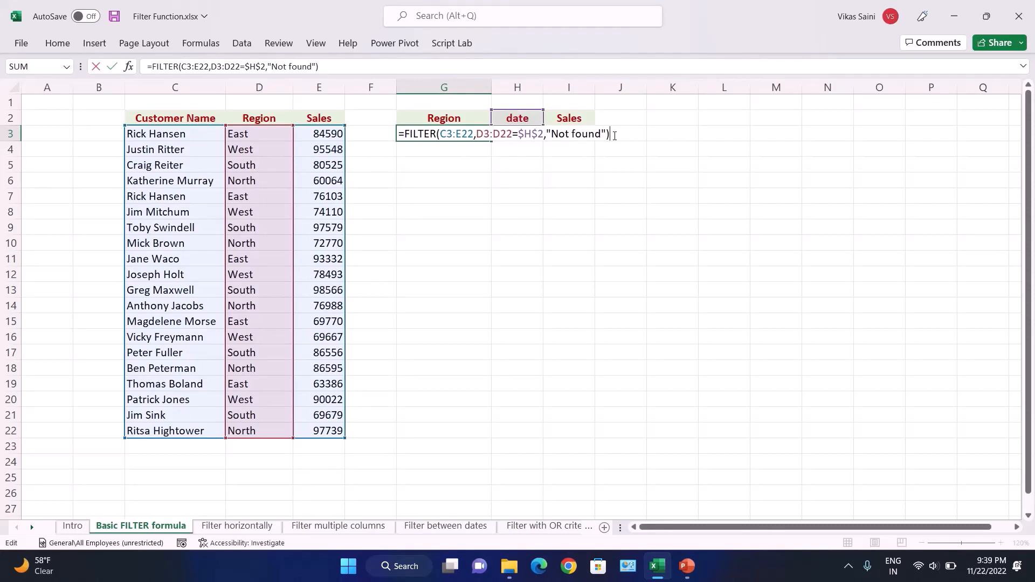
key(ctrl+Return)
Change the region criterion in cell H2 to east
key(Right)
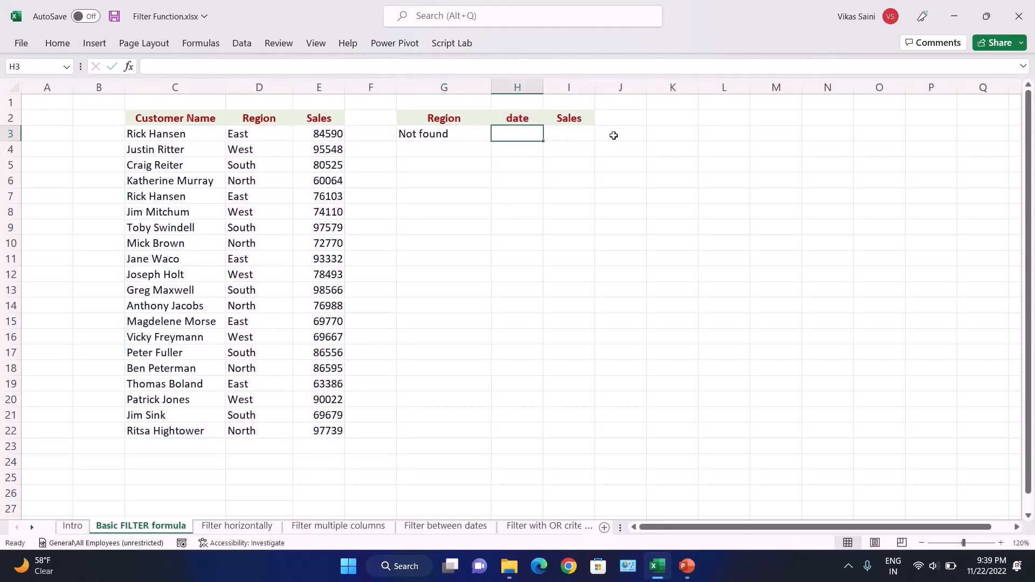
key(Up)
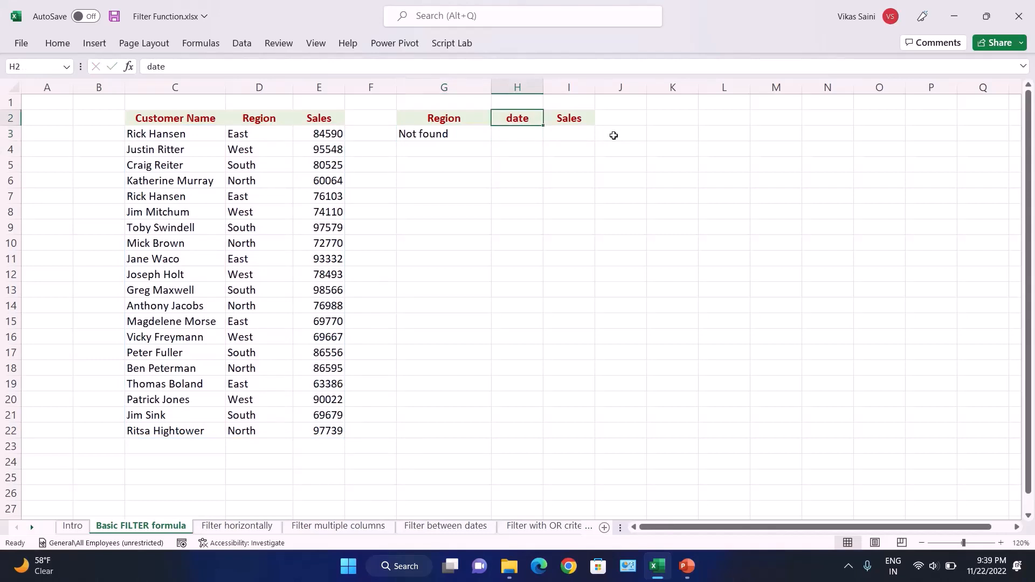
text(east)
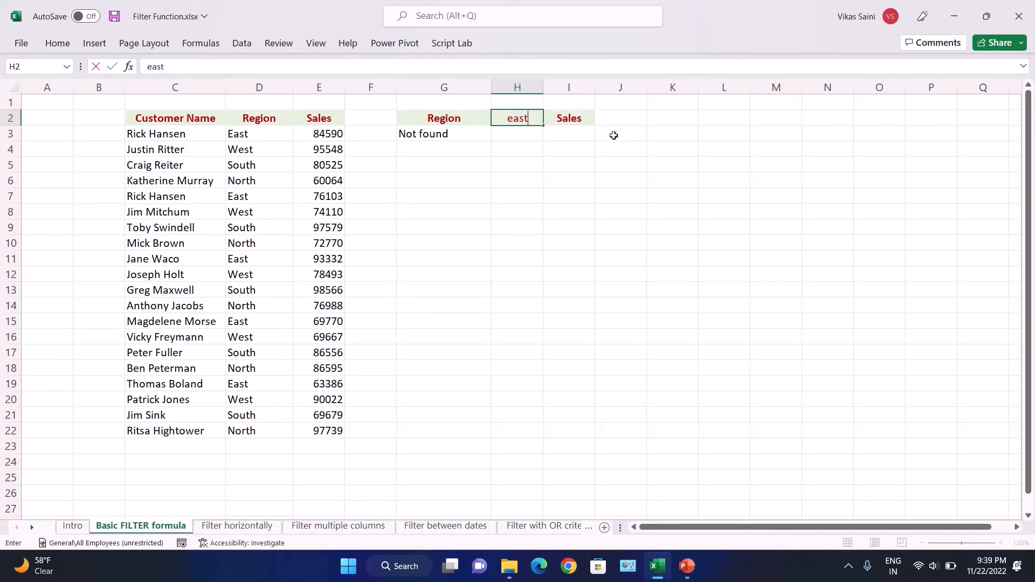
key(Return)
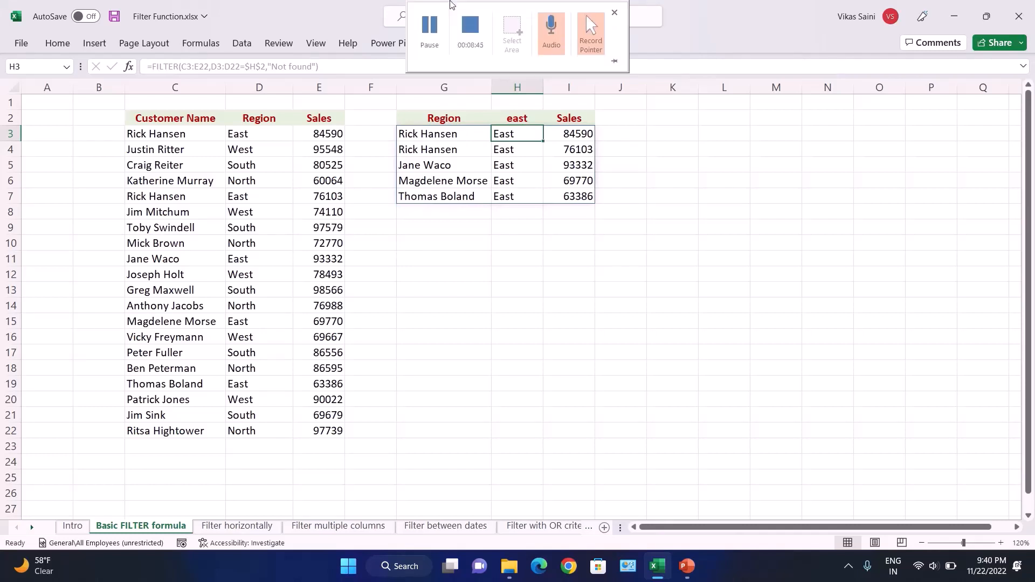
click(471, 26)
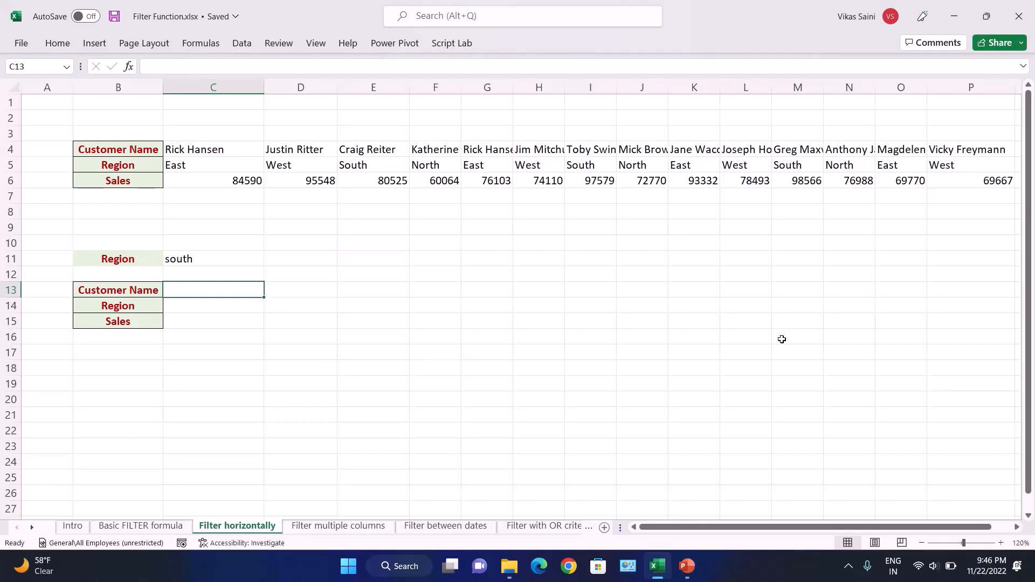
Examine the horizontally arranged customer data by selecting the range C4:P6 on the Filter horizontally sheet
key(Up)
key(Up)
key(Up)
key(Up)
key(Up)
key(Up)
key(Up)
key(Up)
key(Up)
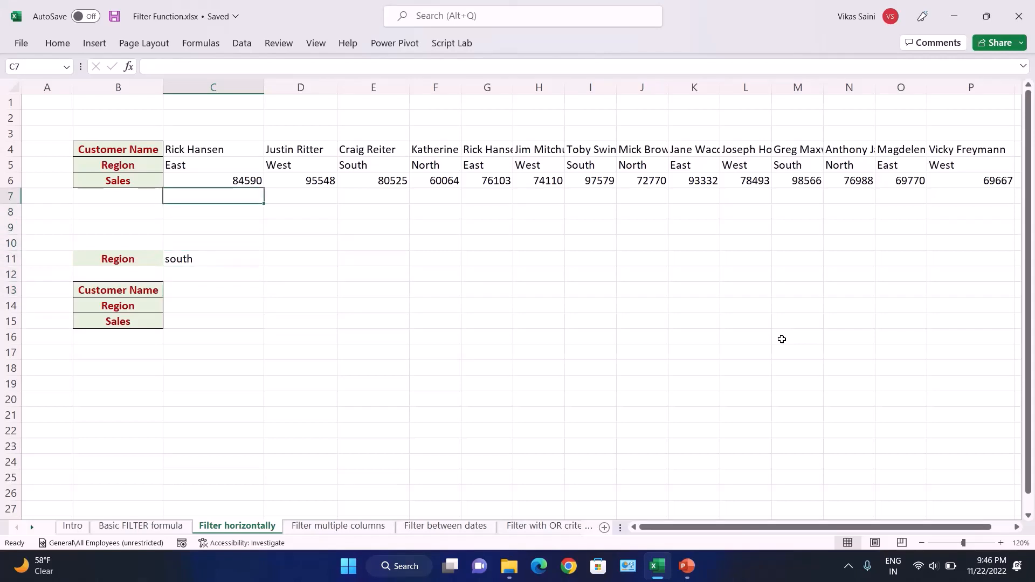
key(Down)
key(Up)
key(ctrl+shift+Down)
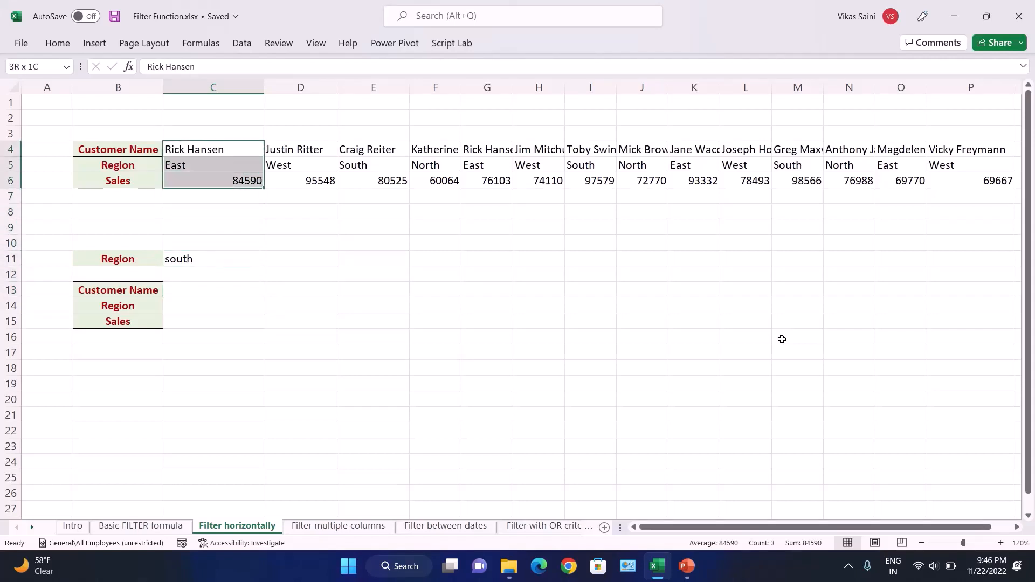
key(ctrl+shift+Right)
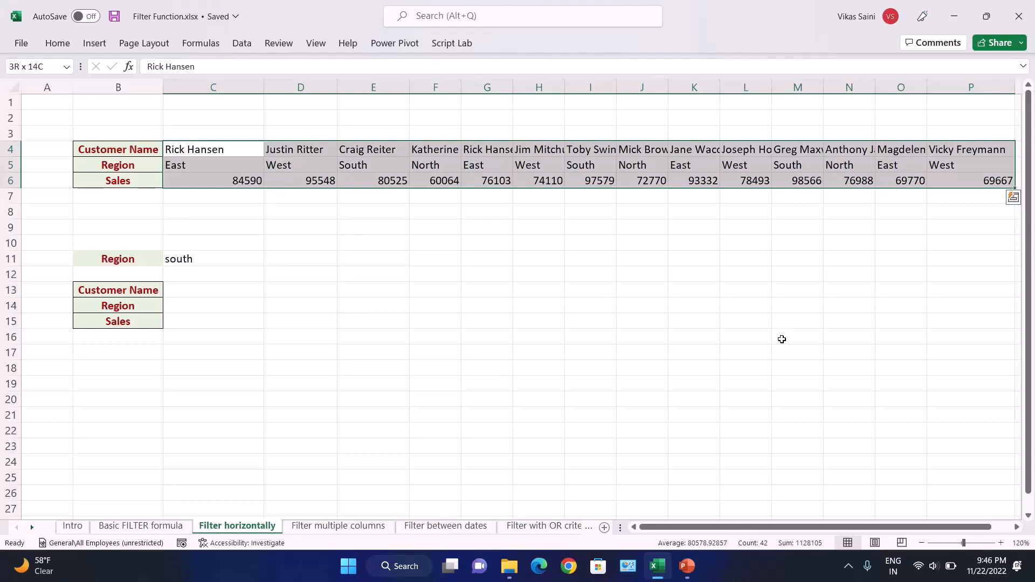
key(Down)
key(Down)
key(Down)
key(Down)
key(Down)
key(Down)
key(Down)
key(Down)
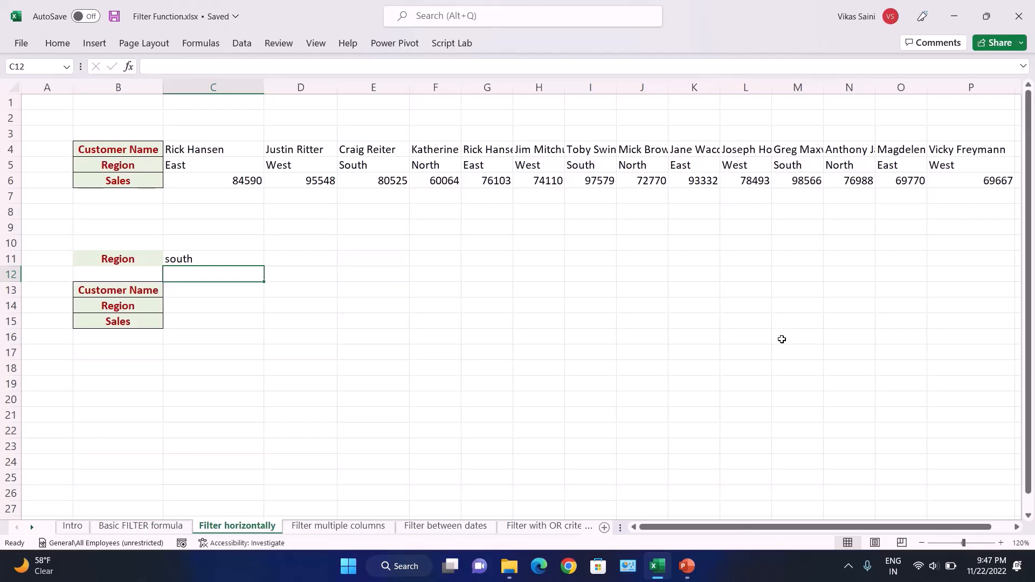
key(Down)
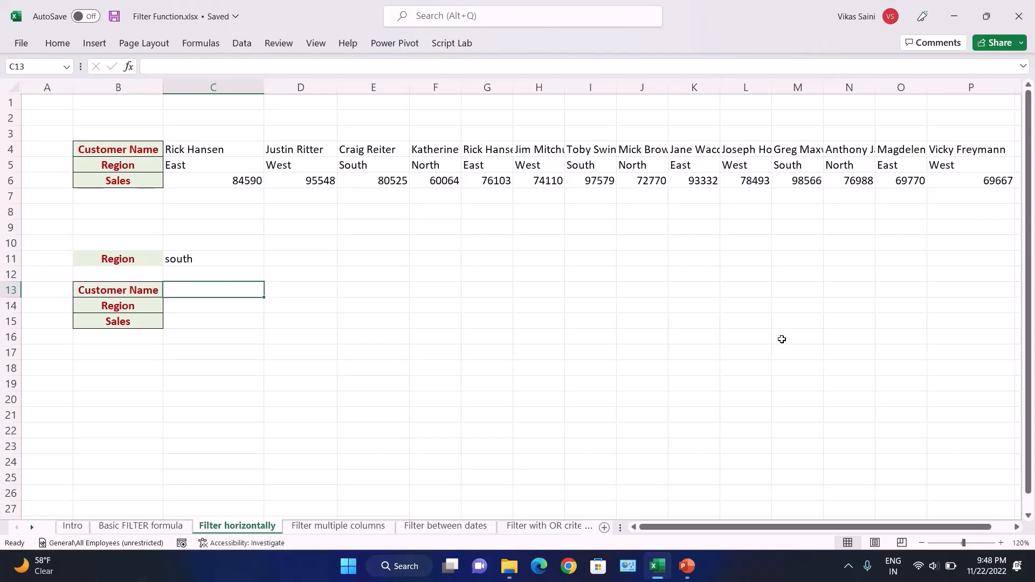
key(Right)
key(Left)
key(Down)
key(Up)
key(Up)
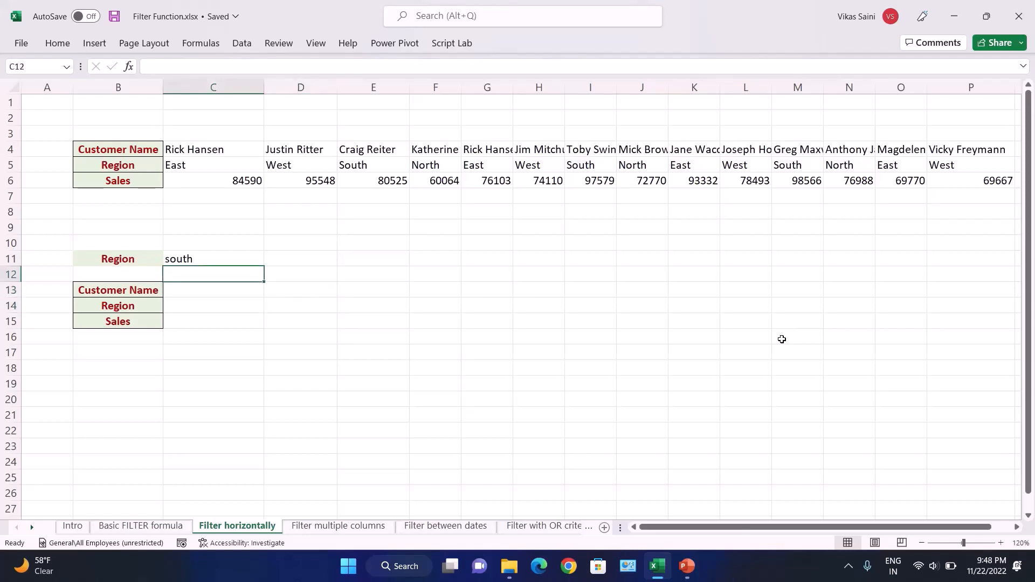
key(Down)
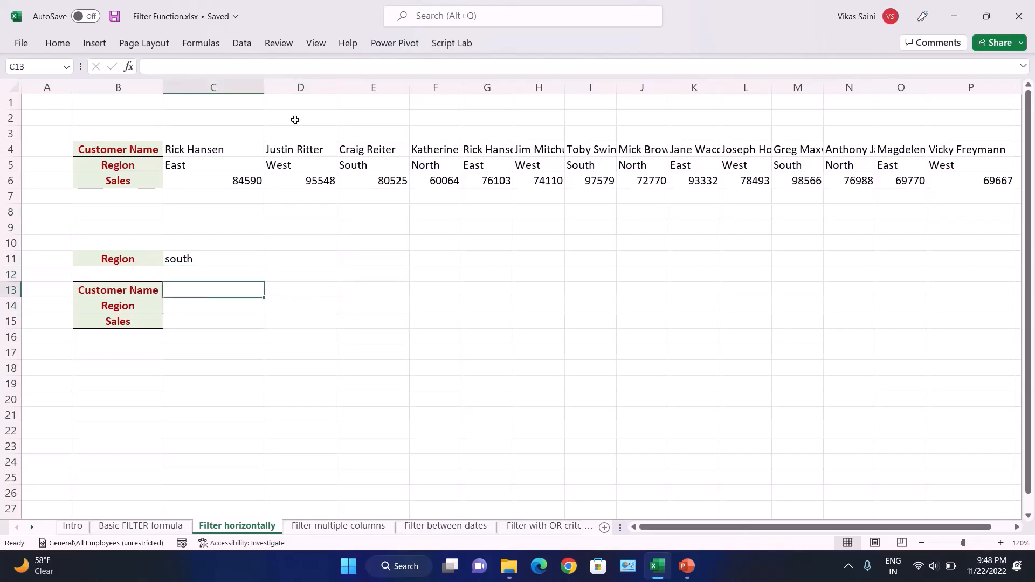
click(56, 43)
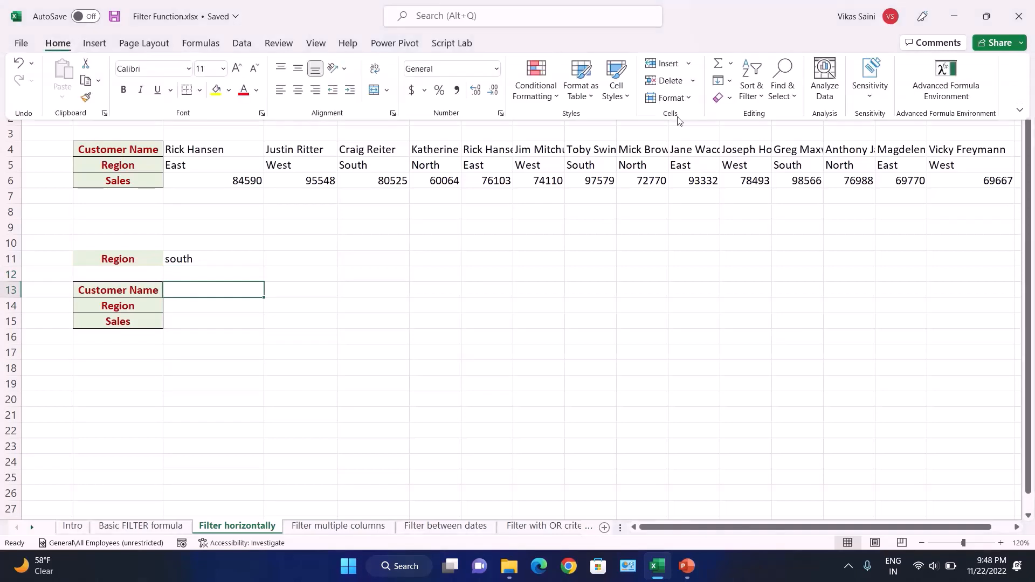
click(758, 102)
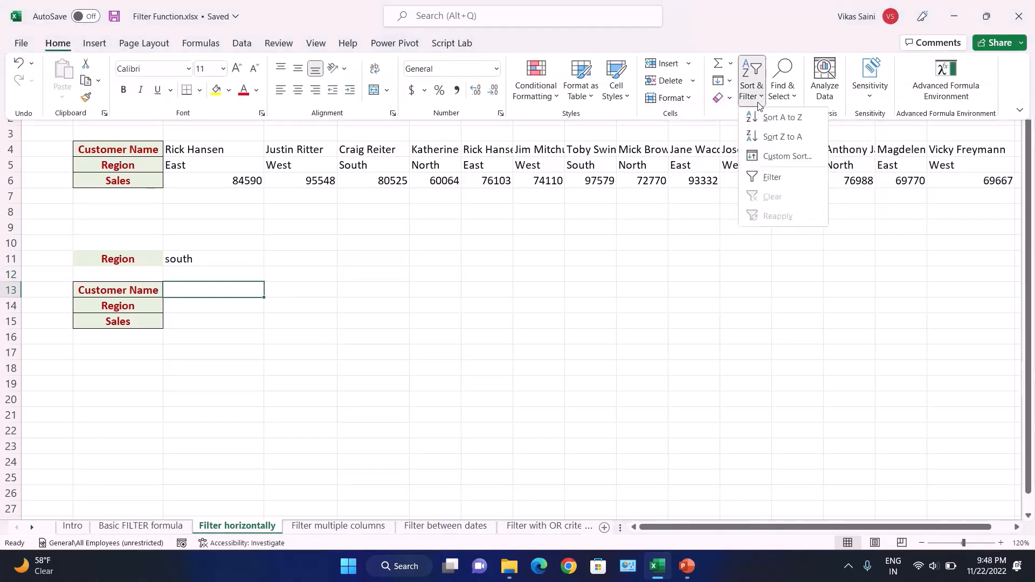
click(745, 23)
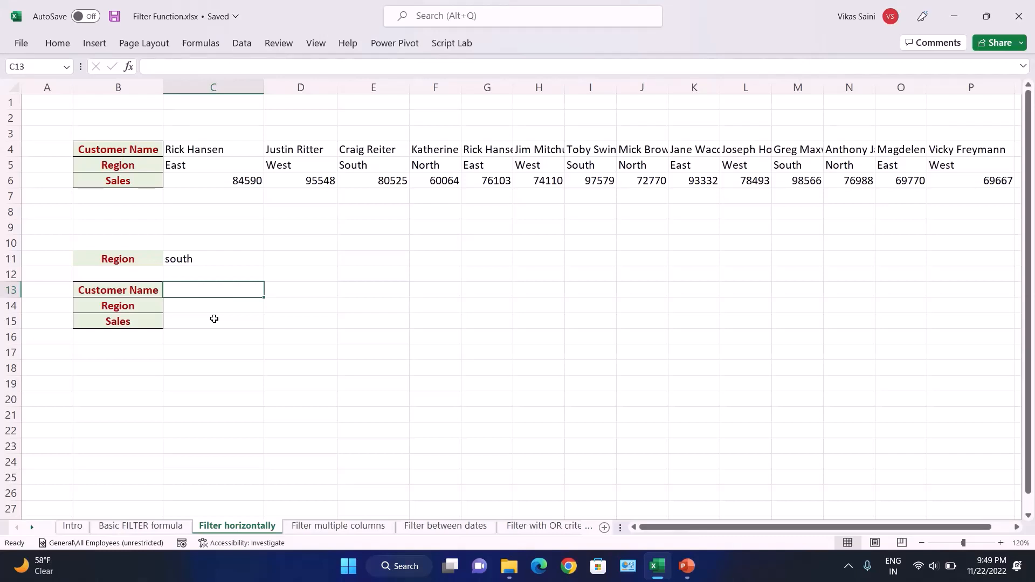
key(Up)
key(Up)
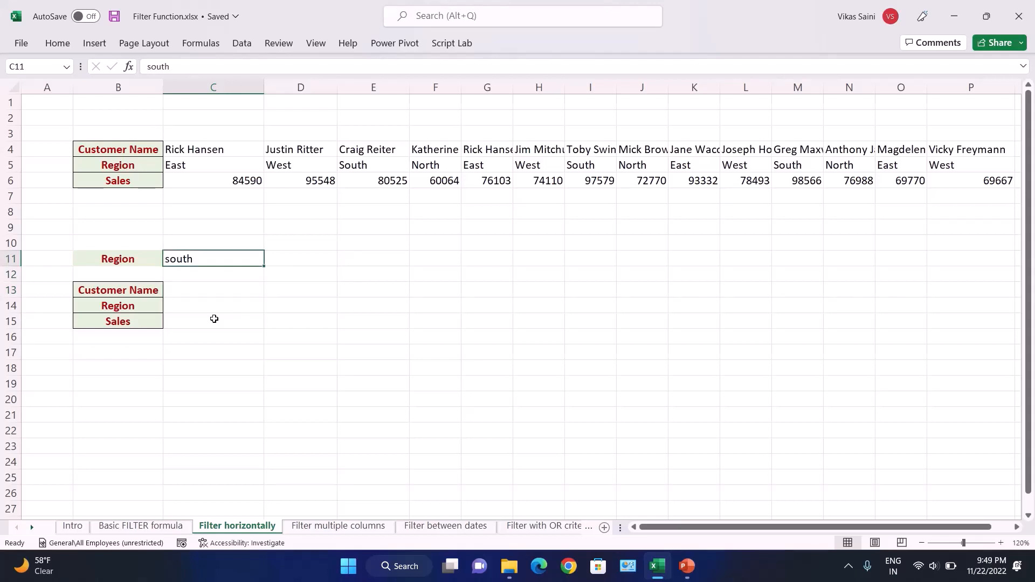
key(Down)
key(Down)
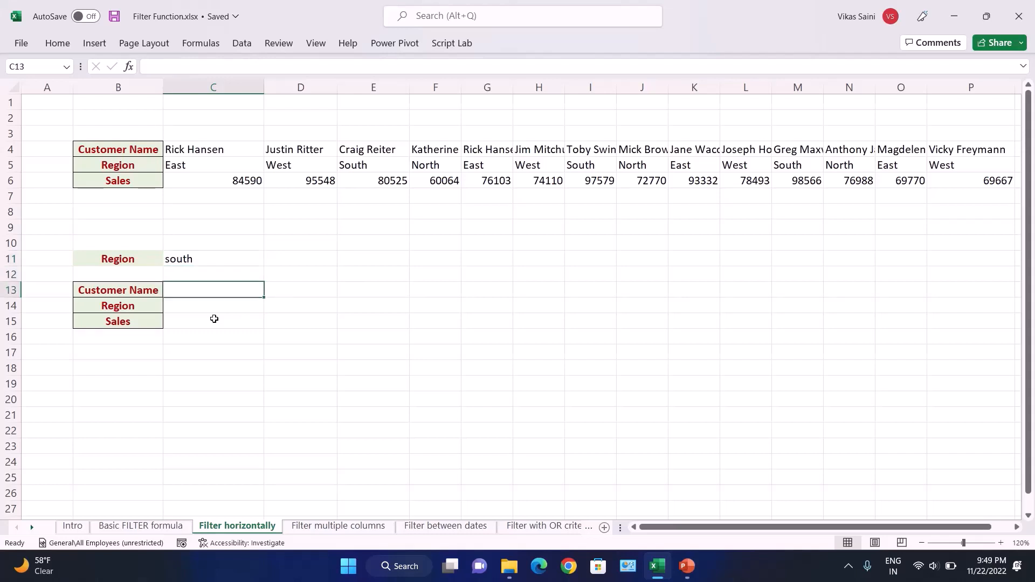
Start a FILTER formula in cell C13 with the horizontal data range C4:P6 as its array
text(-f)
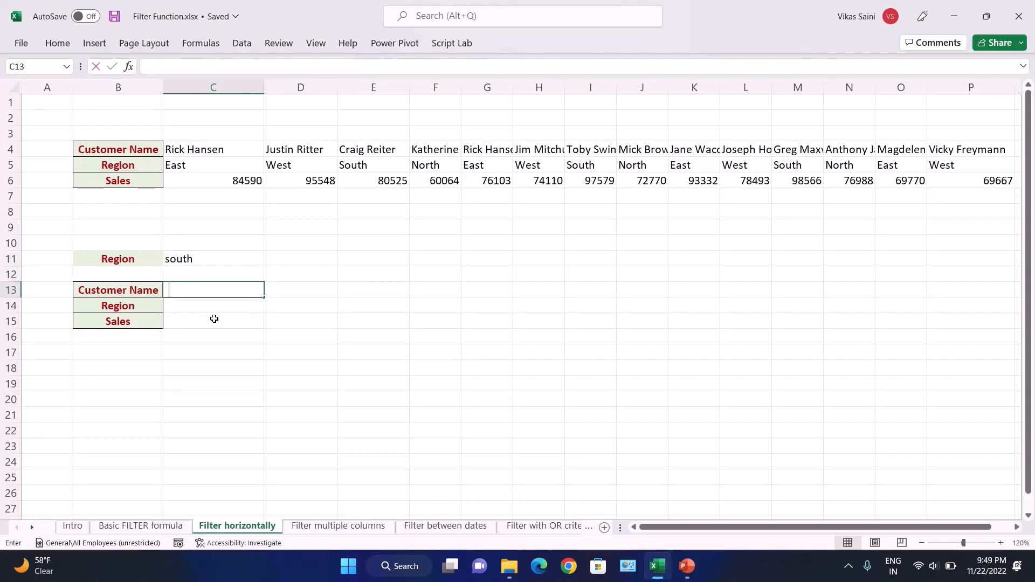
key(BackSpace)
key(BackSpace)
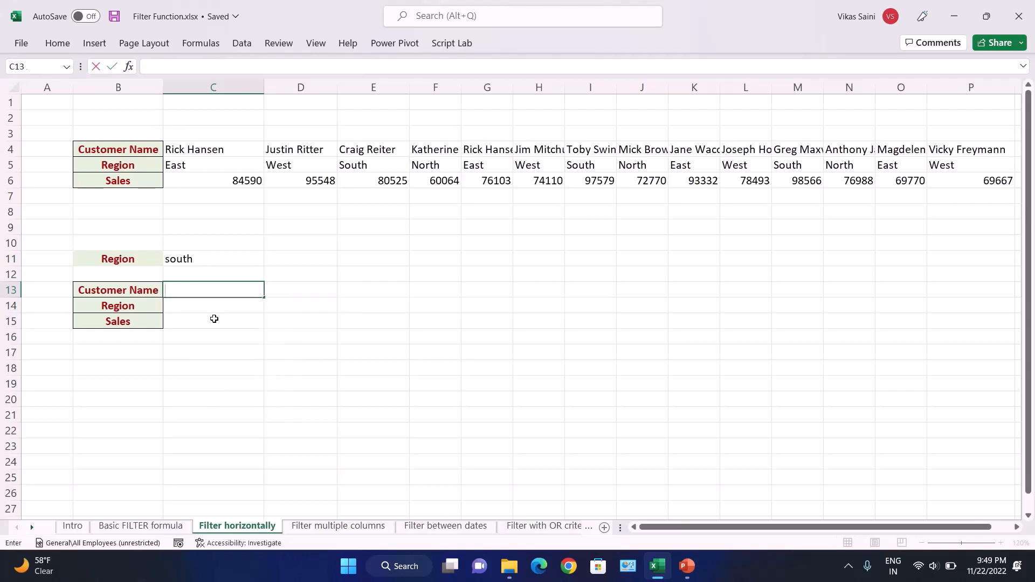
text(=fi)
key(BackSpace)
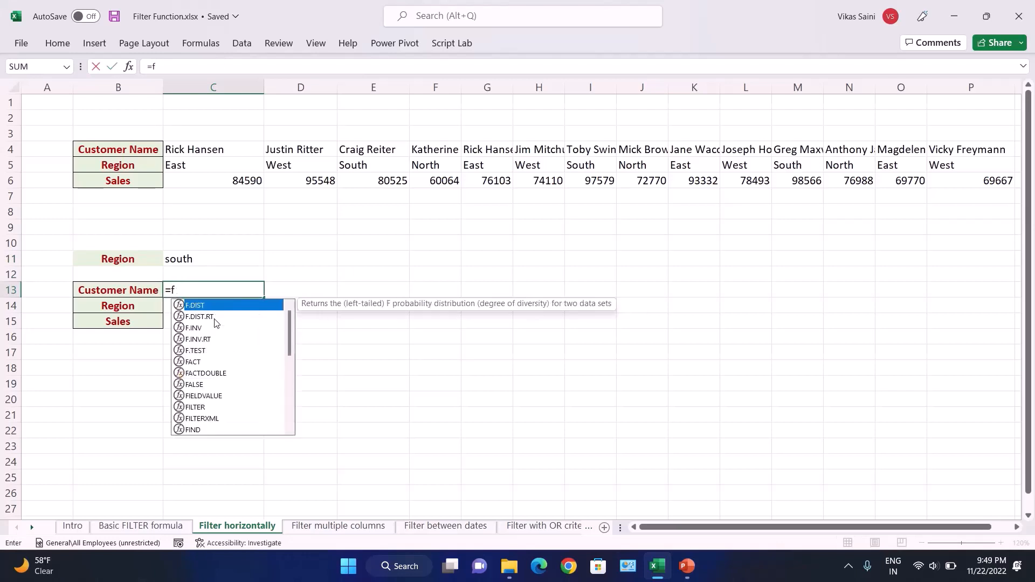
text(il)
key(Tab)
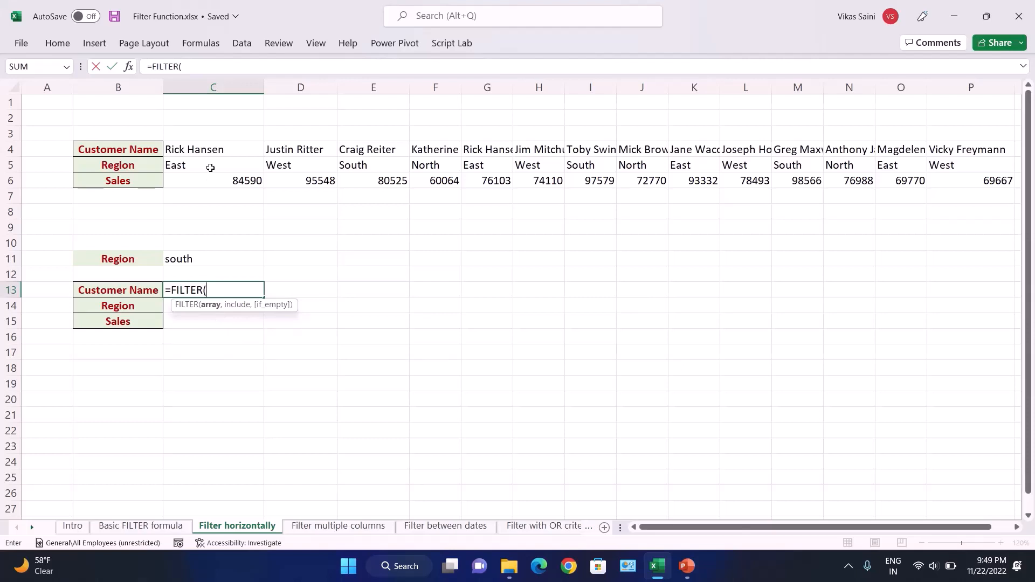
click(208, 151)
key(ctrl+shift+Right)
key(ctrl+shift+Down)
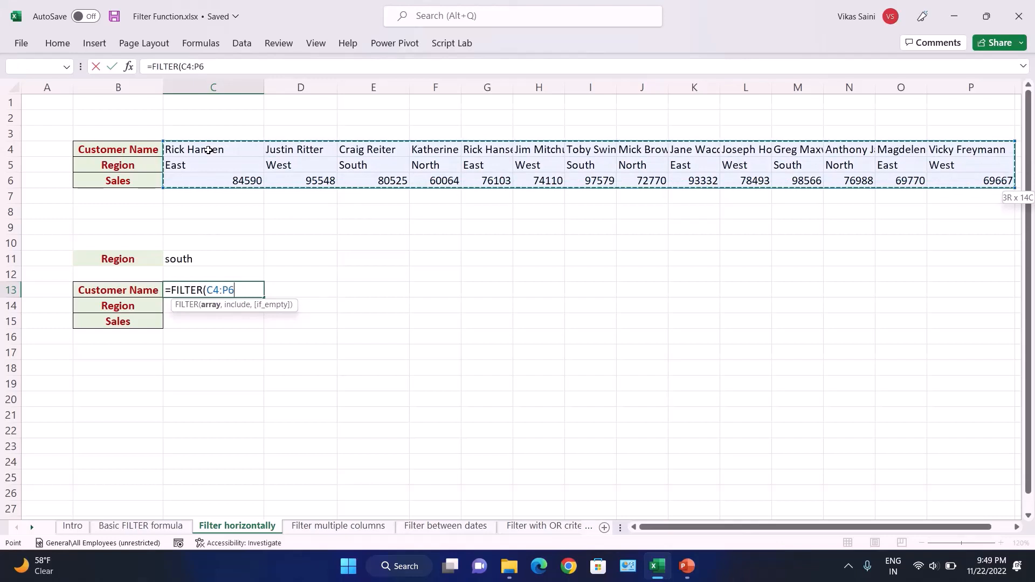
text(,)
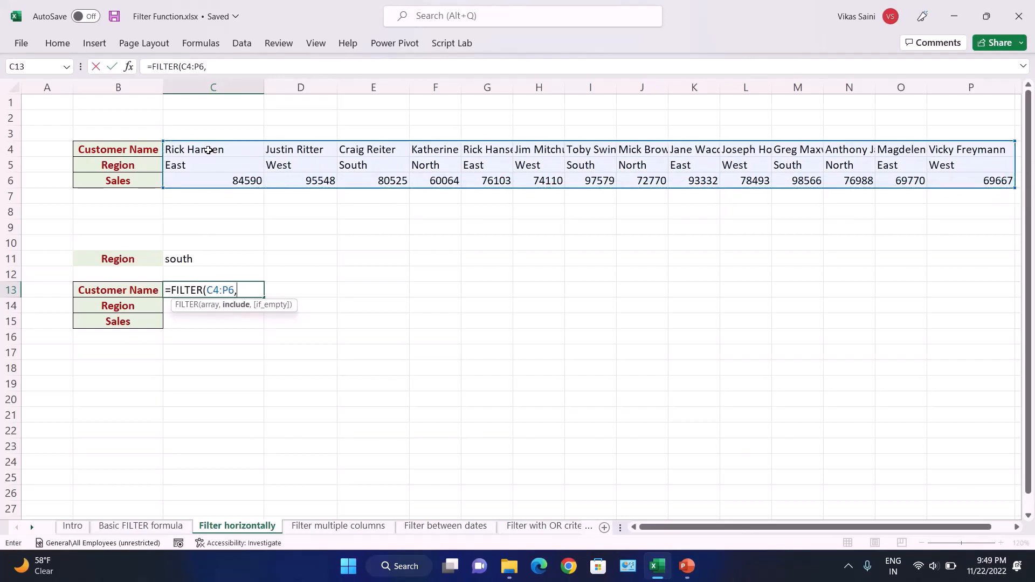
Add the include condition C5:P5=$C$11 to the FILTER formula, with the criterion cell as an absolute reference
key(Up)
key(Up)
key(Up)
key(Up)
key(Up)
key(Up)
key(Up)
key(Up)
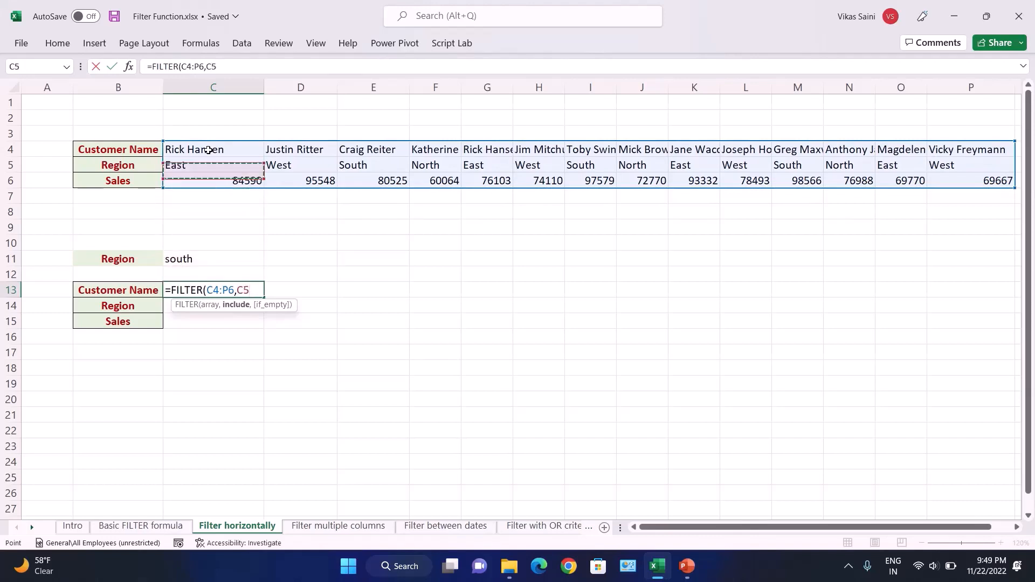
key(ctrl+shift+Right)
text(=)
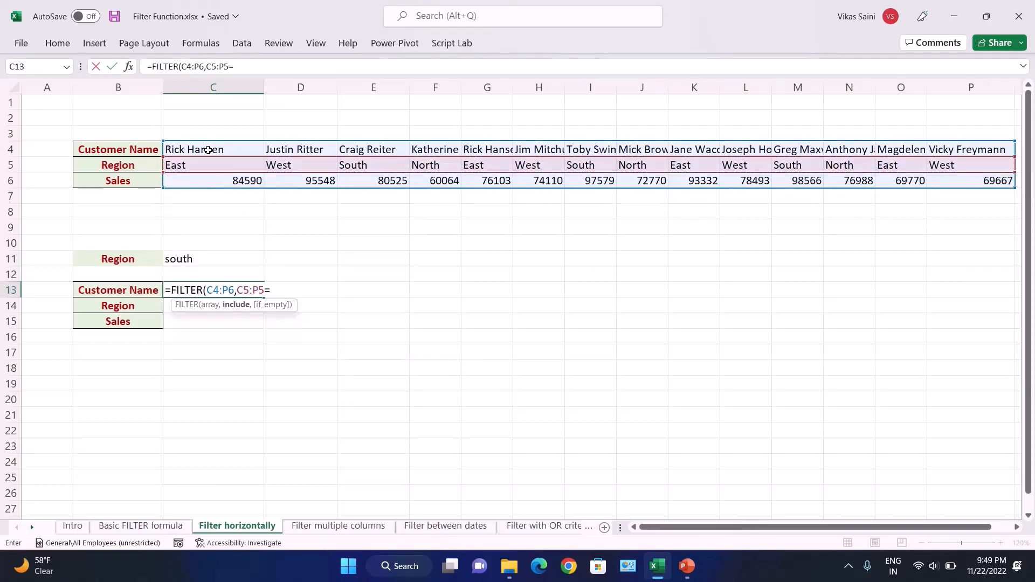
key(Up)
key(Up)
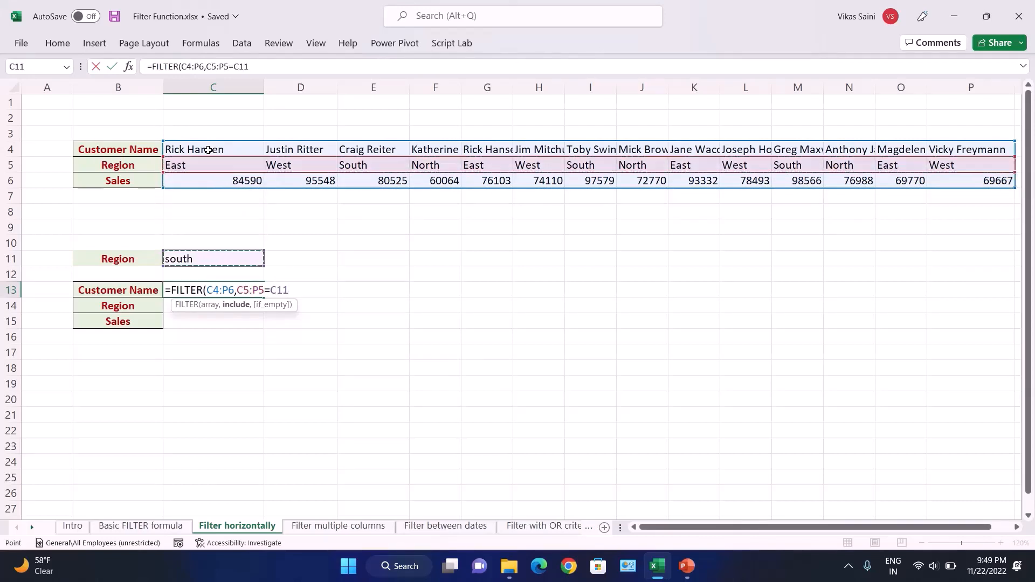
key(F4)
text(,)
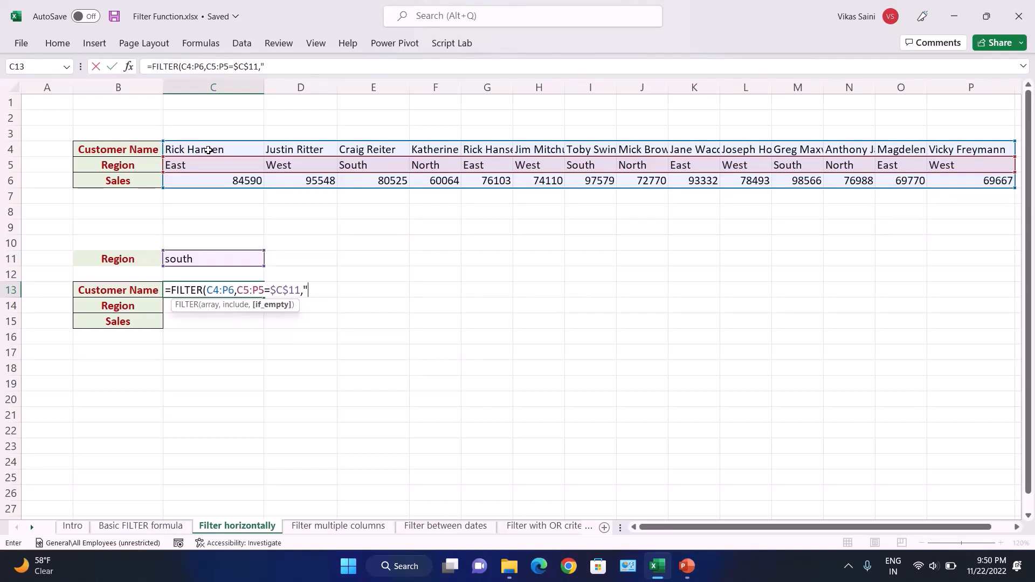
Complete the FILTER formula in C13 with "Not found" as the if_empty argument
text(Not found"))
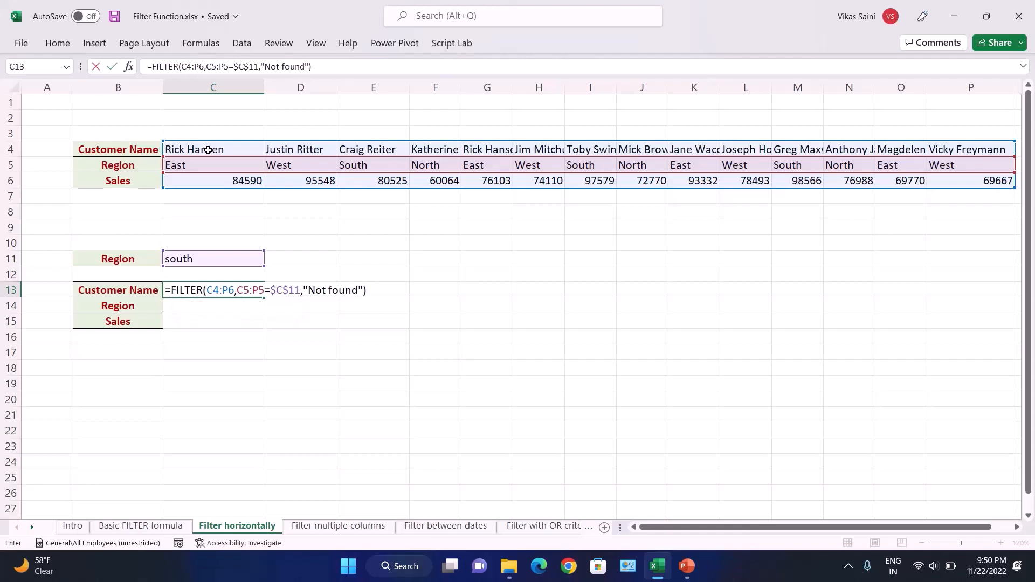
key(Return)
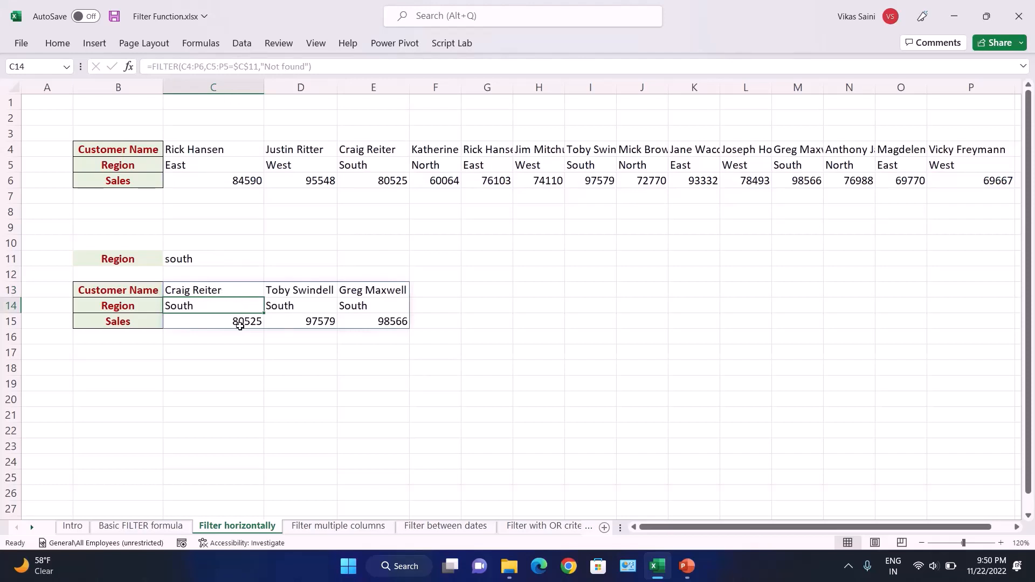
Change the region criterion in cell C11 to east
click(222, 261)
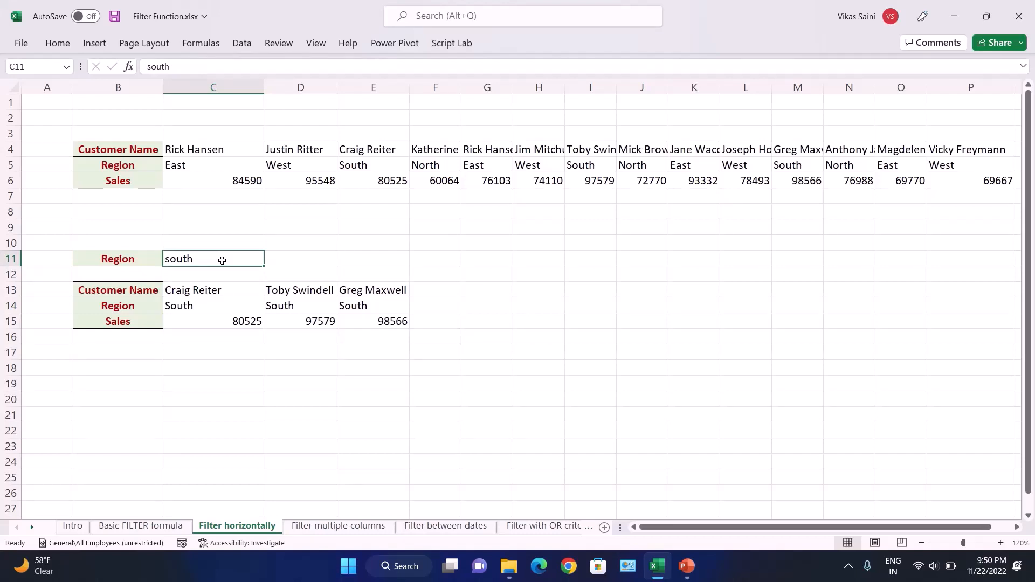
text(east)
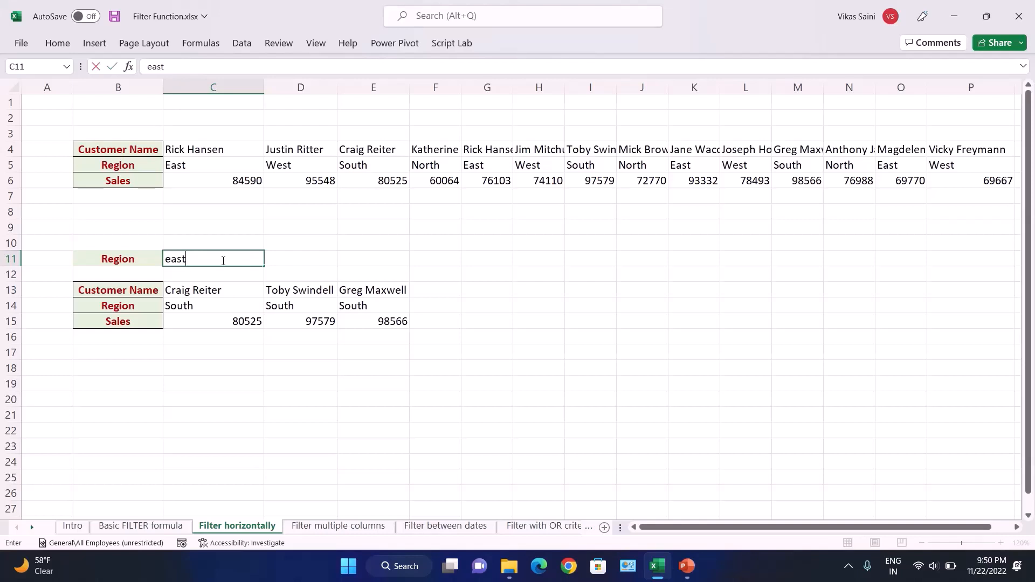
key(Return)
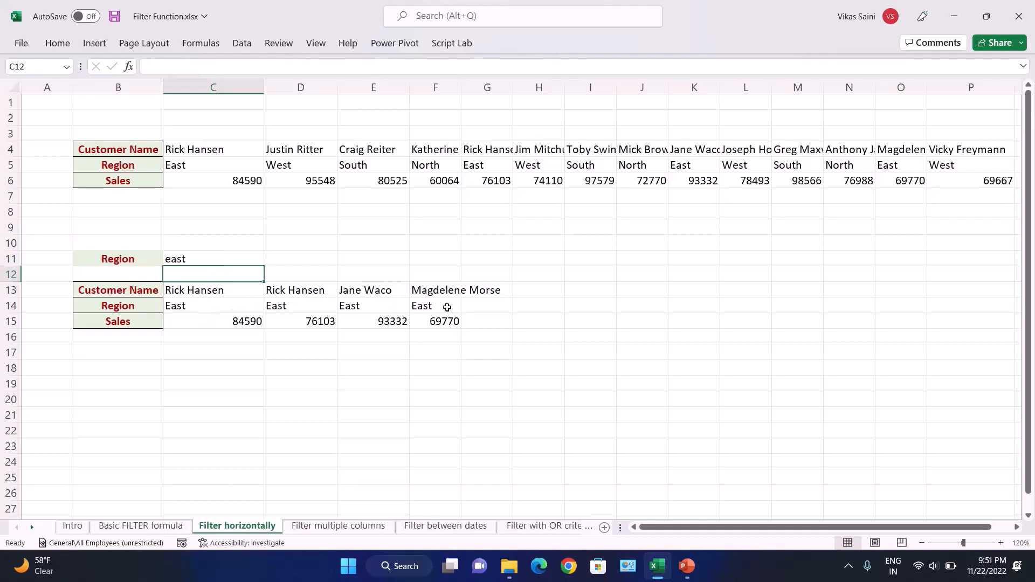
Change the region criterion in cell C11 to north
click(247, 262)
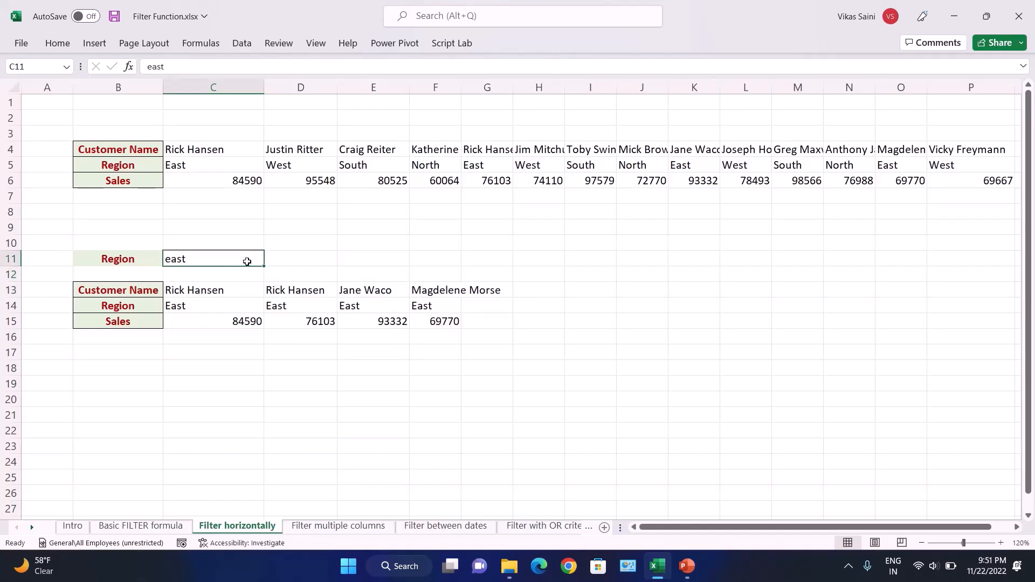
text(no)
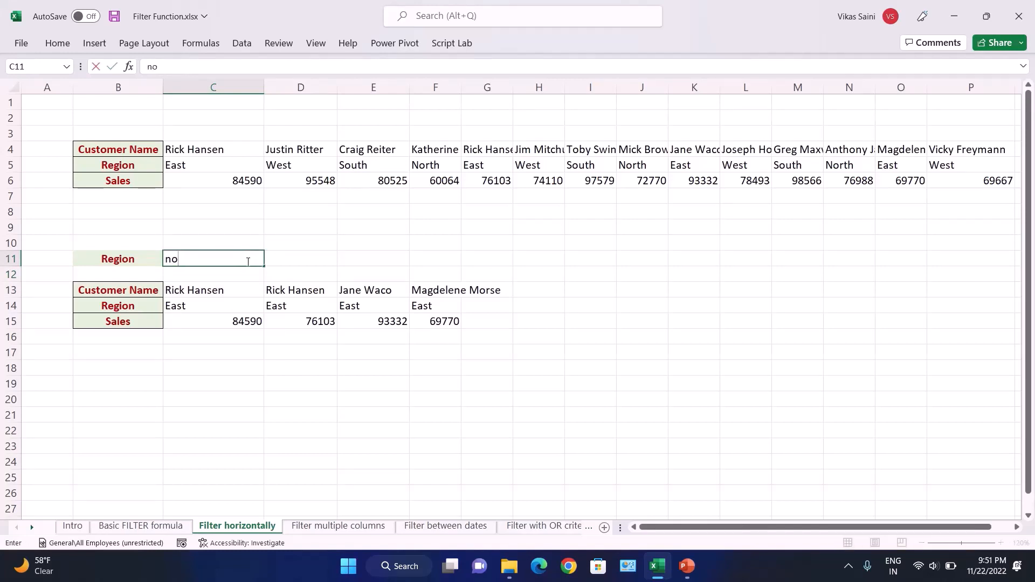
text(orth)
key(BackSpace)
key(BackSpace)
key(BackSpace)
key(BackSpace)
text(rth)
key(Return)
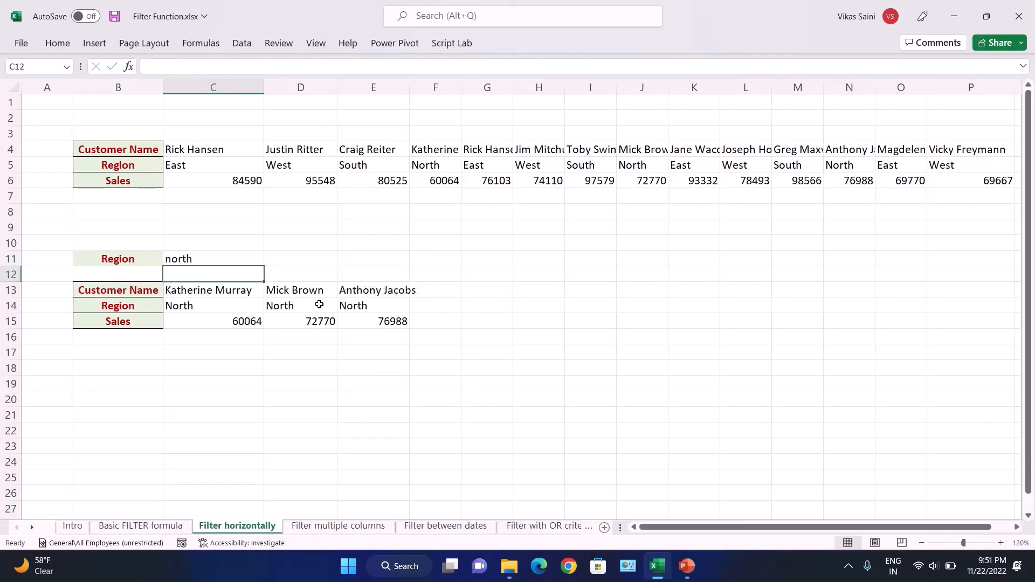
Change the region criterion in cell C11 to west
key(Up)
text(west)
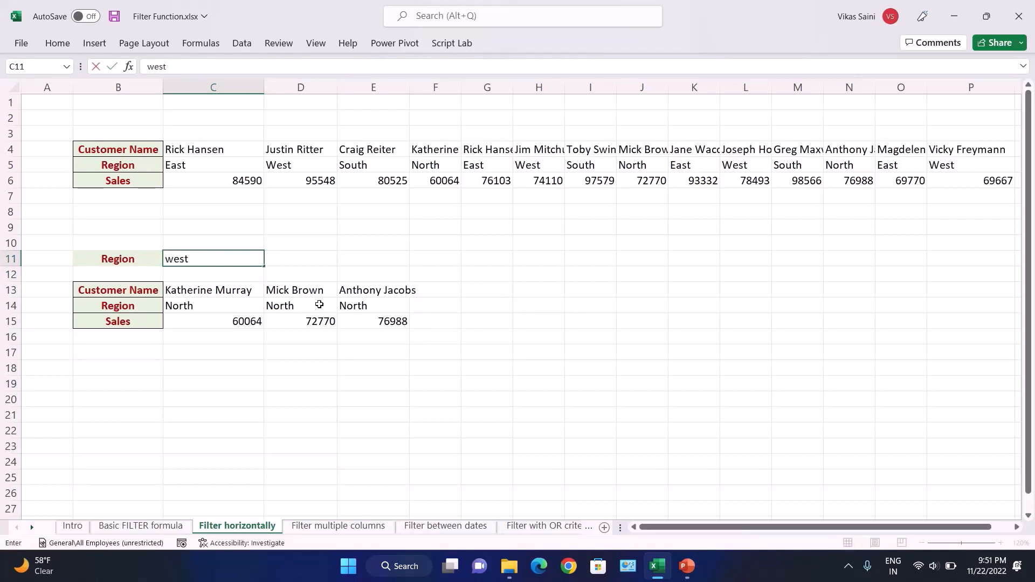
key(Return)
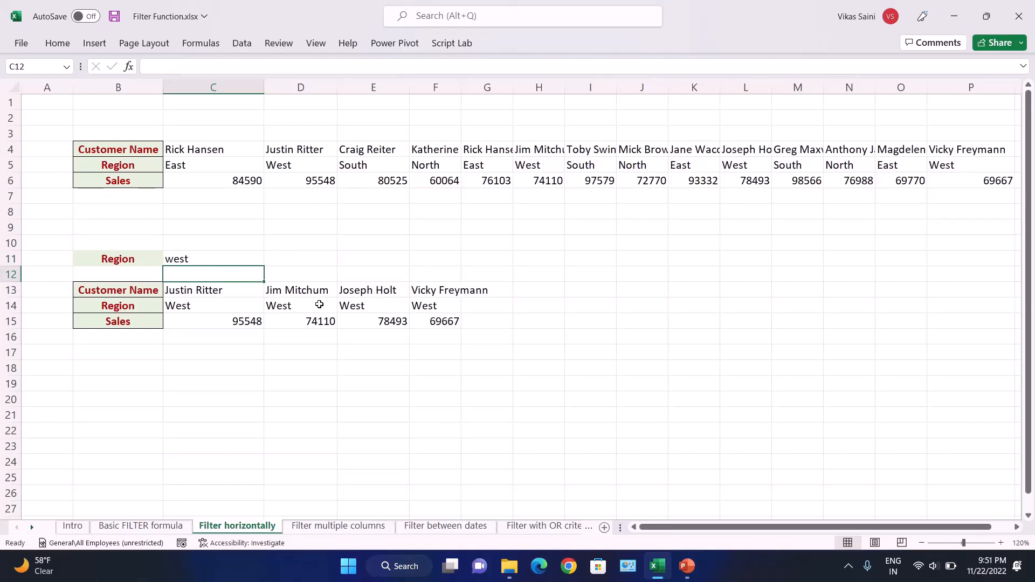
Test the formula's no-match case by entering a region in C11 that does not exist in the data
key(Up)
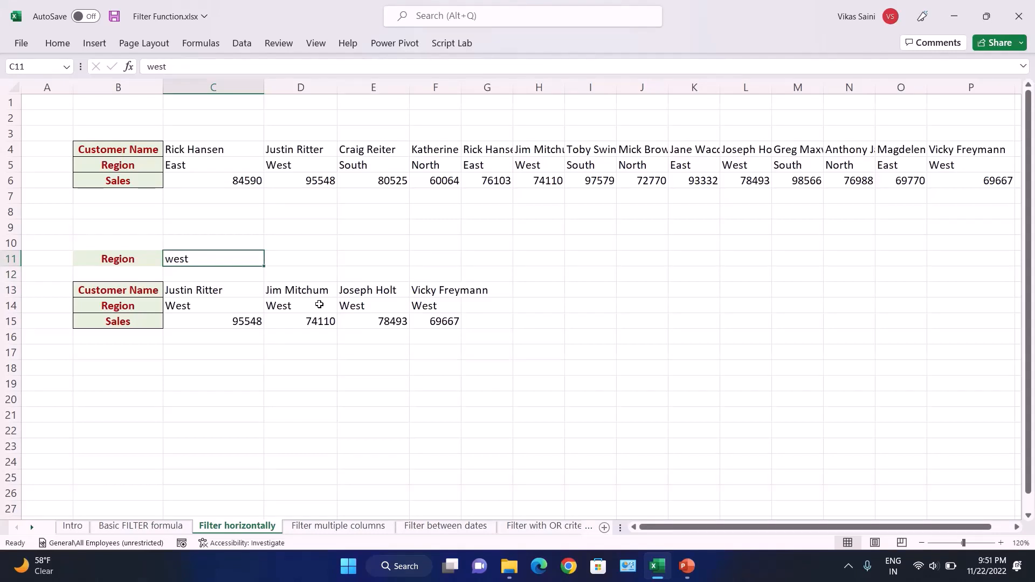
text(date)
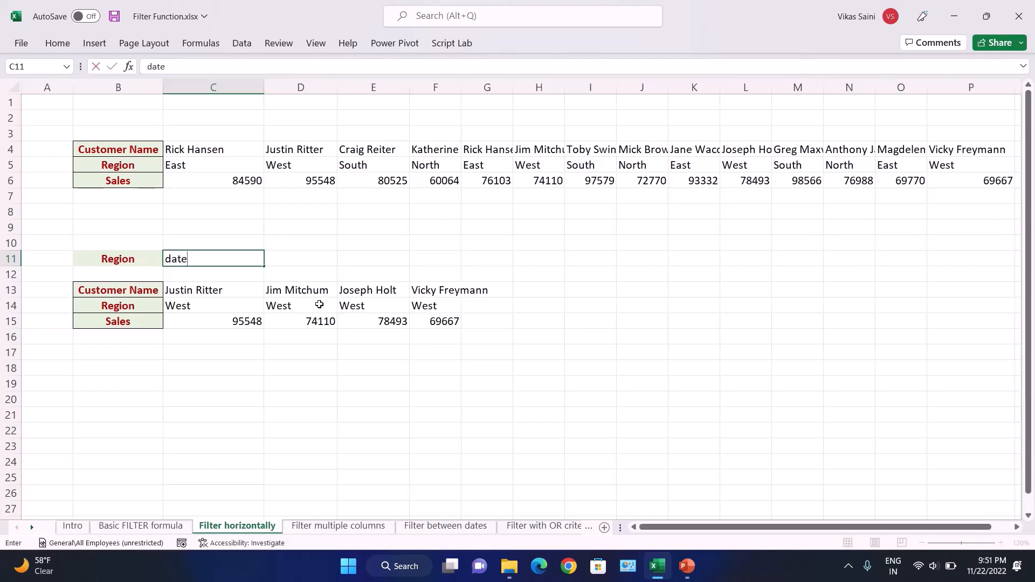
key(BackSpace)
key(BackSpace)
key(BackSpace)
key(BackSpace)
text(mike)
key(Return)
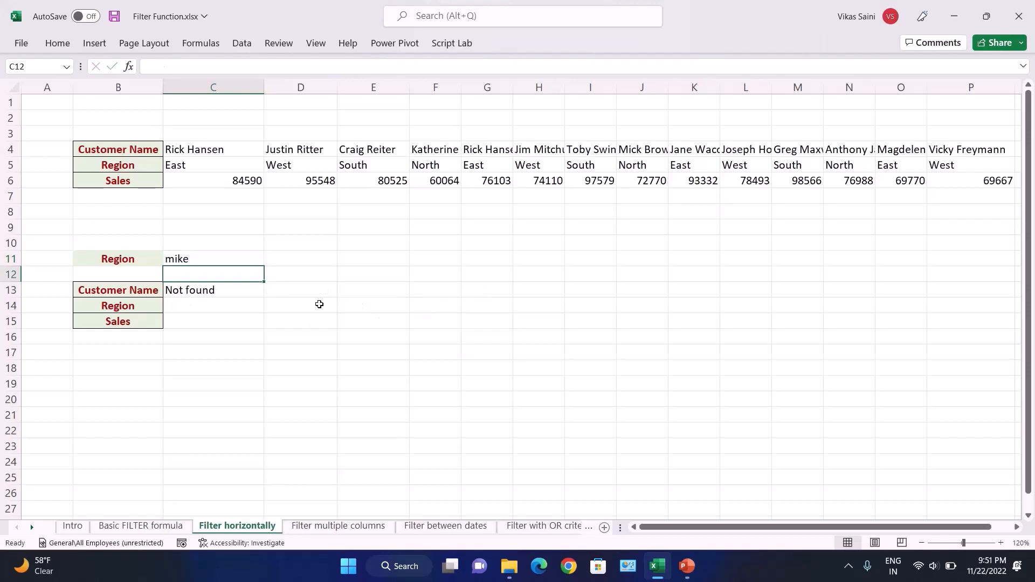
Examine the arguments and referenced ranges of the FILTER formula in C13, leaving the formula unchanged
click(242, 288)
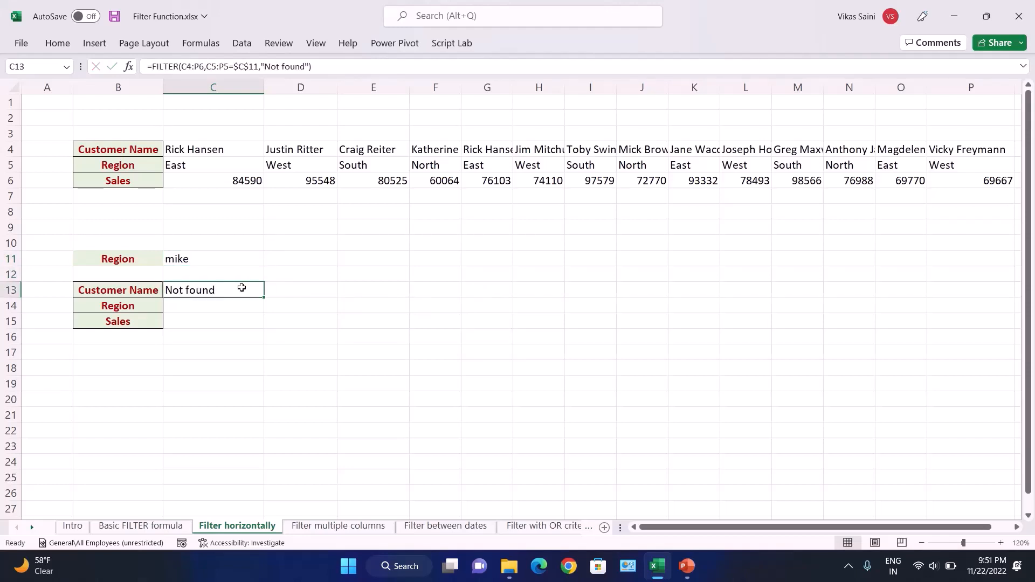
key(F2)
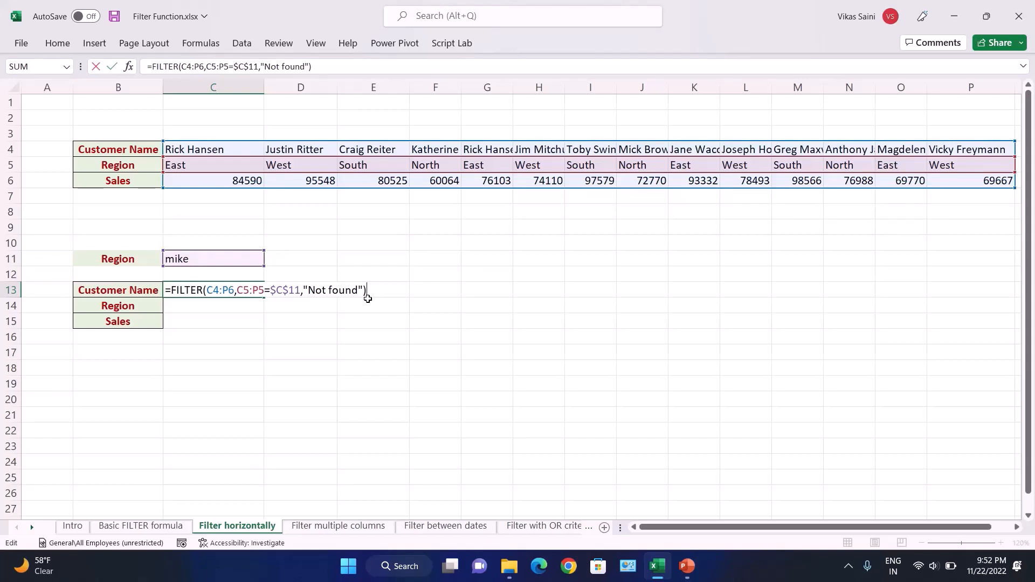
key(ctrl+Return)
Set the region criterion in cell C11 to south
key(Up)
key(Up)
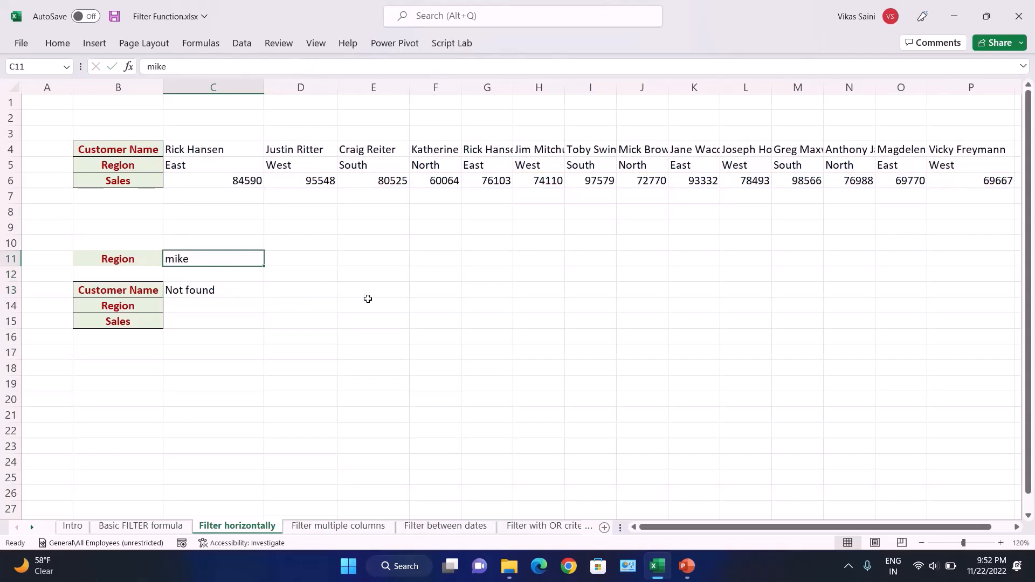
text(south)
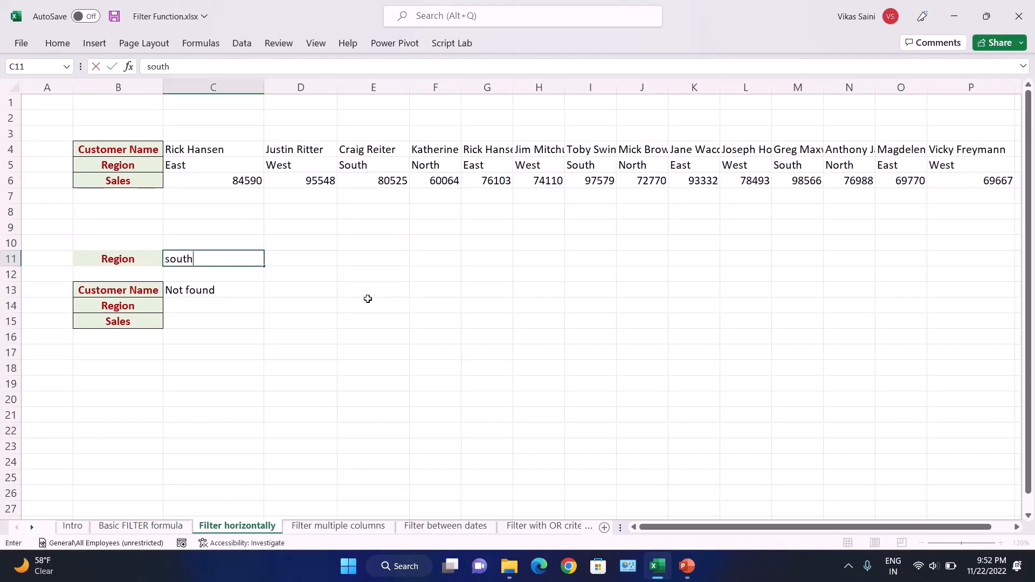
key(Return)
key(Down)
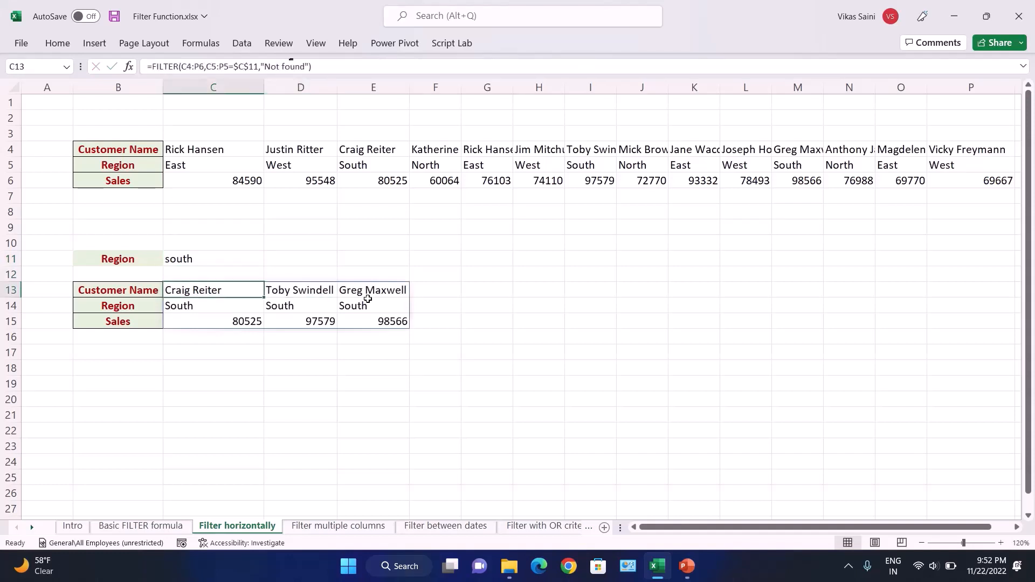
key(Right)
key(Down)
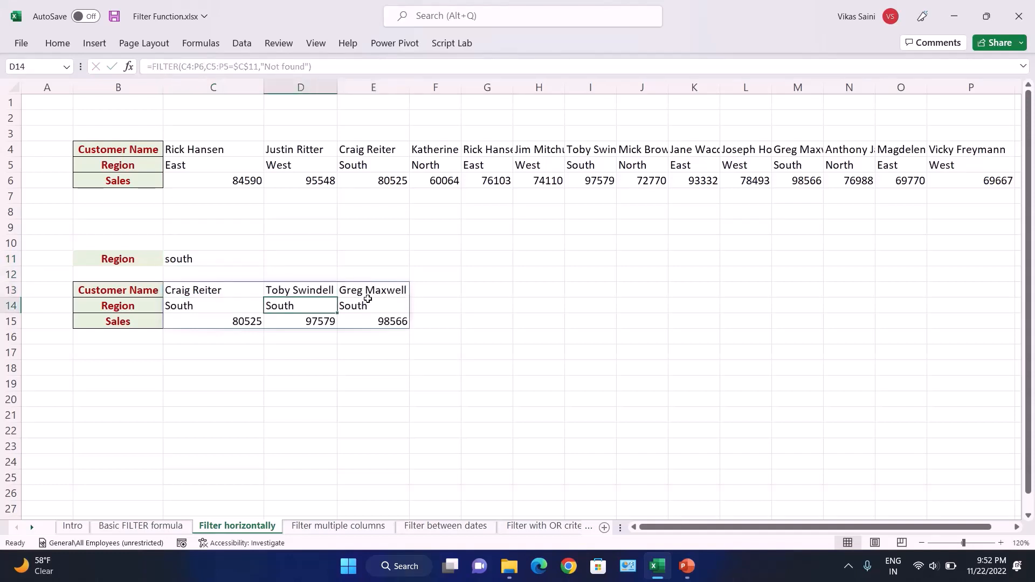
key(Left)
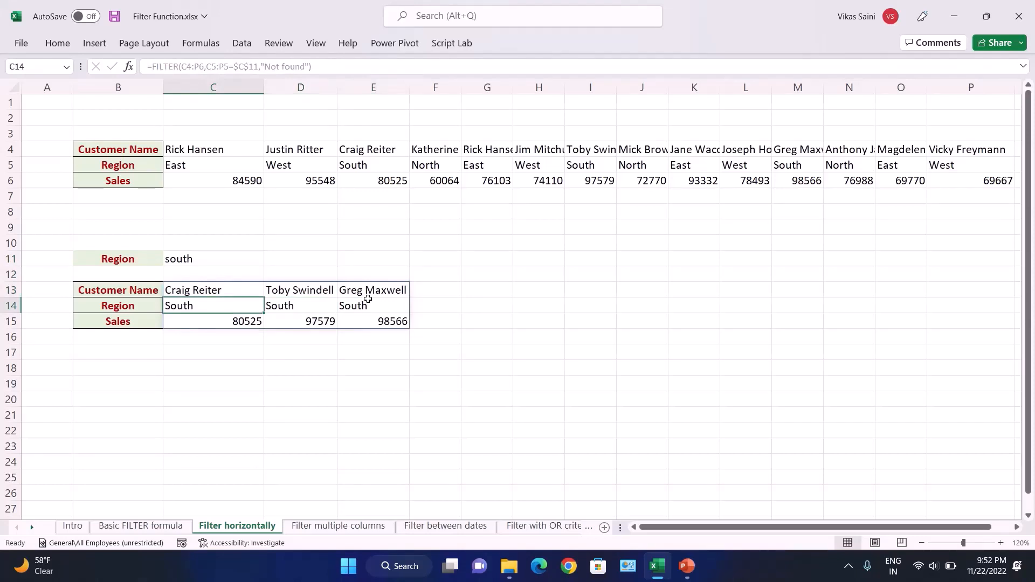
key(Right)
key(Up)
key(Left)
key(Right)
key(Left)
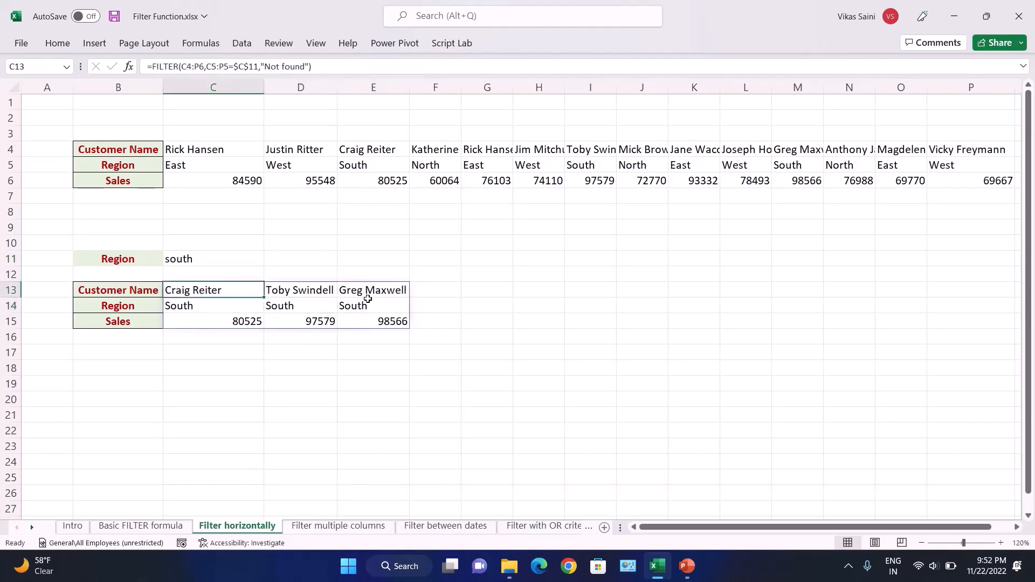
key(Left)
key(Up)
key(Up)
key(Right)
key(Up)
key(Up)
key(Up)
key(Up)
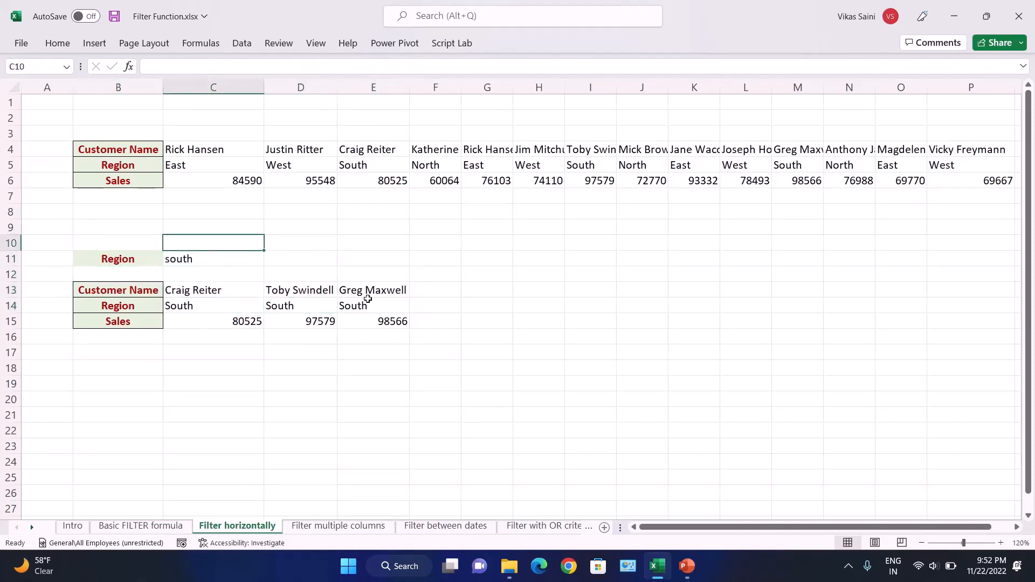
key(Up)
key(Up)
key(Up)
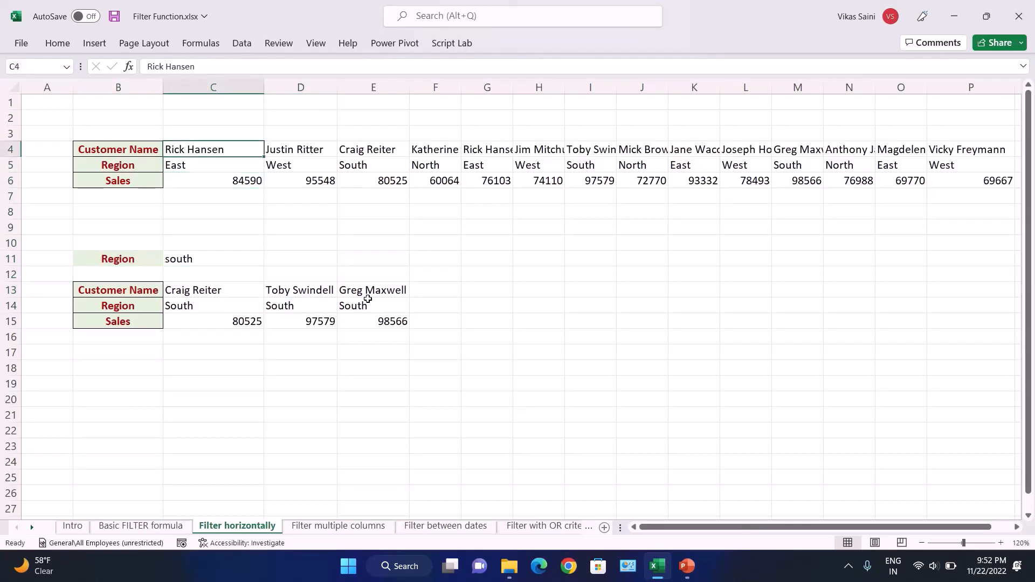
key(Down)
key(Right)
key(Up)
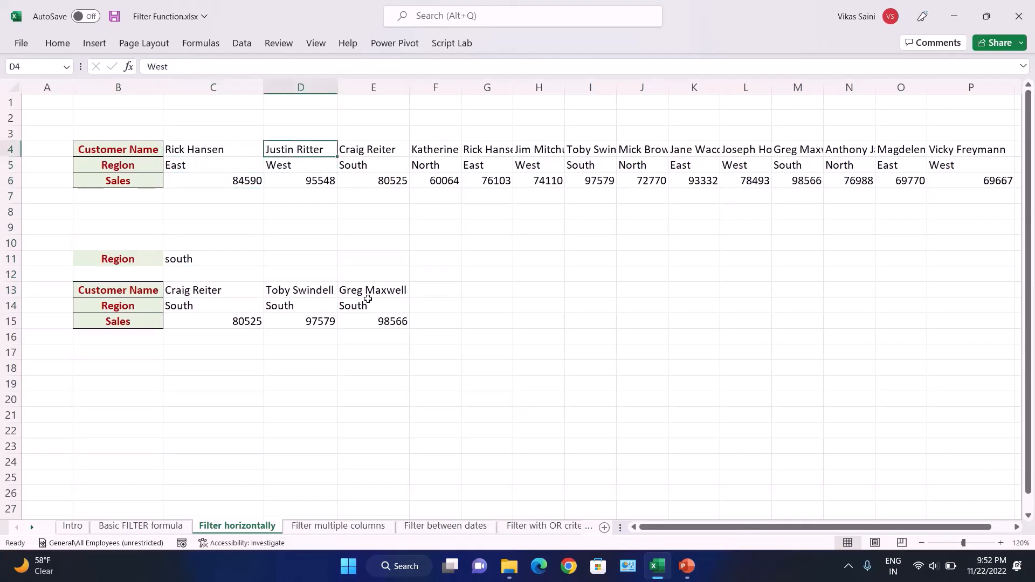
key(Left)
key(Down)
key(Down)
key(Up)
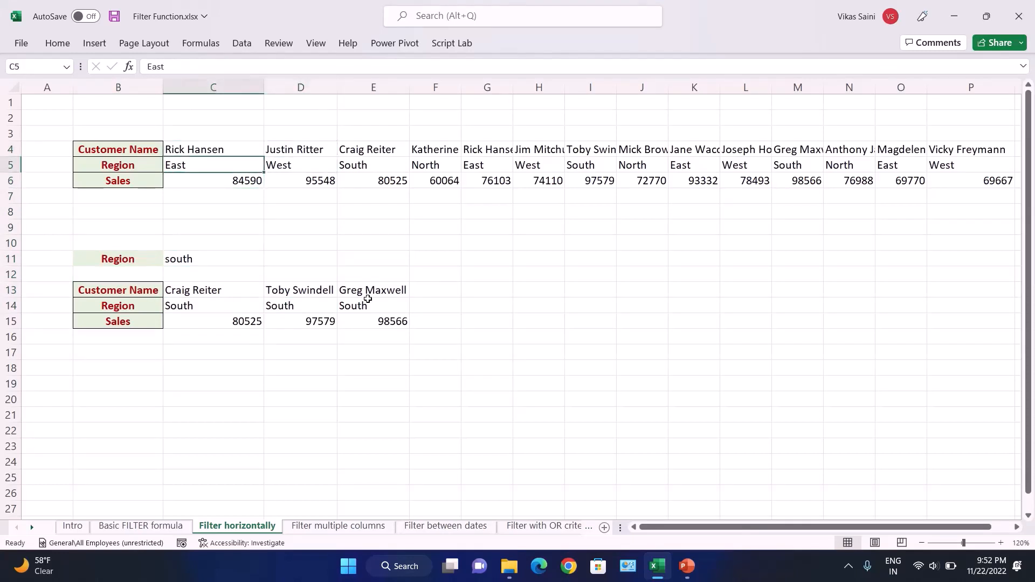
key(Down)
key(Down)
key(Down)
key(Down)
key(Down)
key(Down)
key(Down)
key(Down)
key(Down)
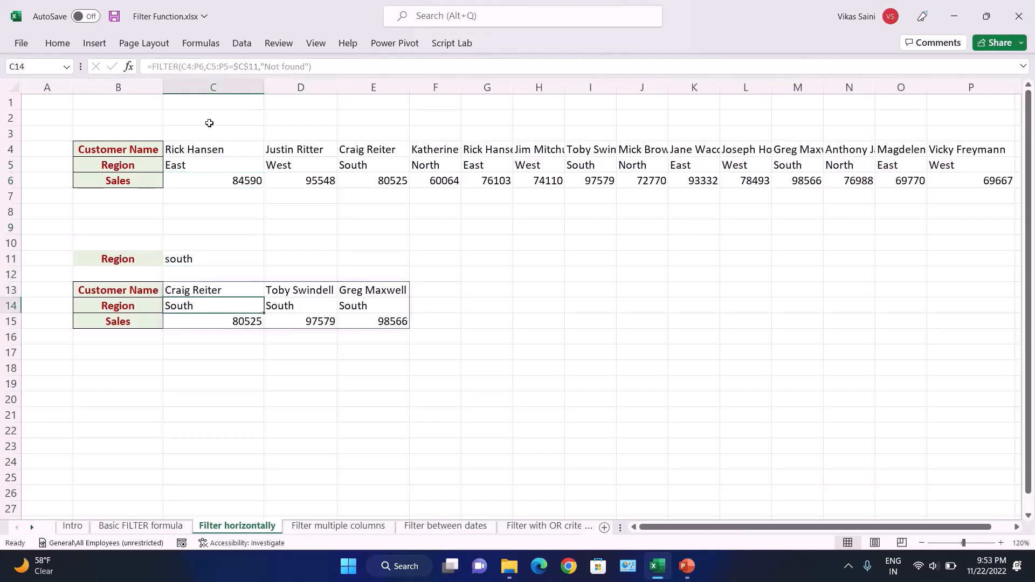
Look at the built-in Sort & Filter options, then return to the FILTER formula cell C13
click(69, 44)
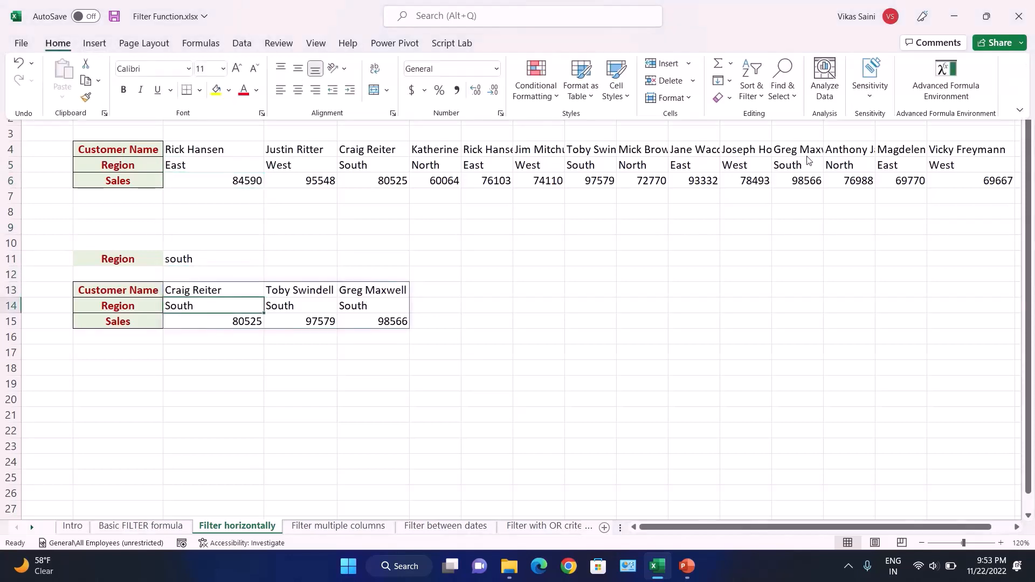
click(749, 91)
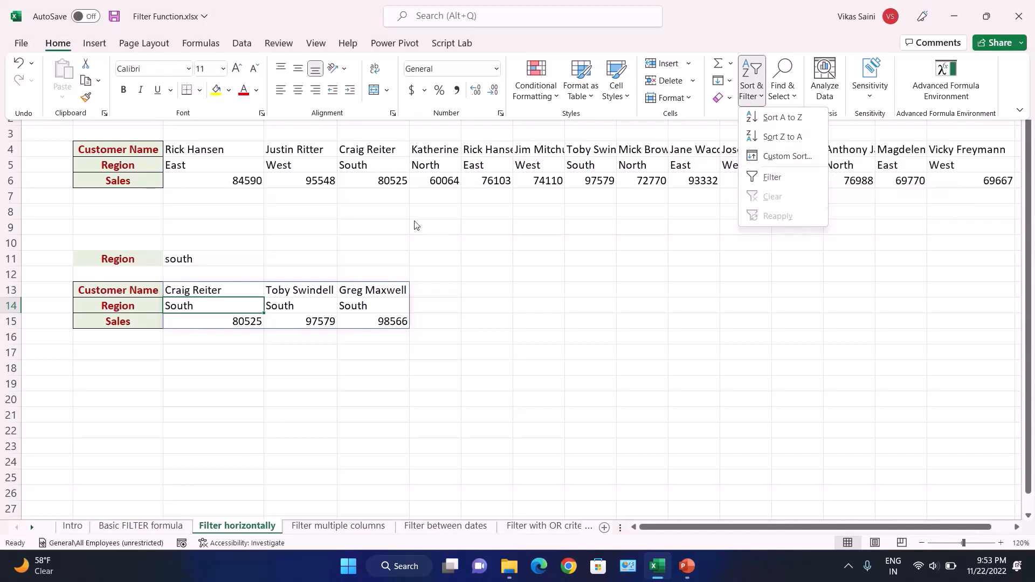
click(217, 296)
click(217, 295)
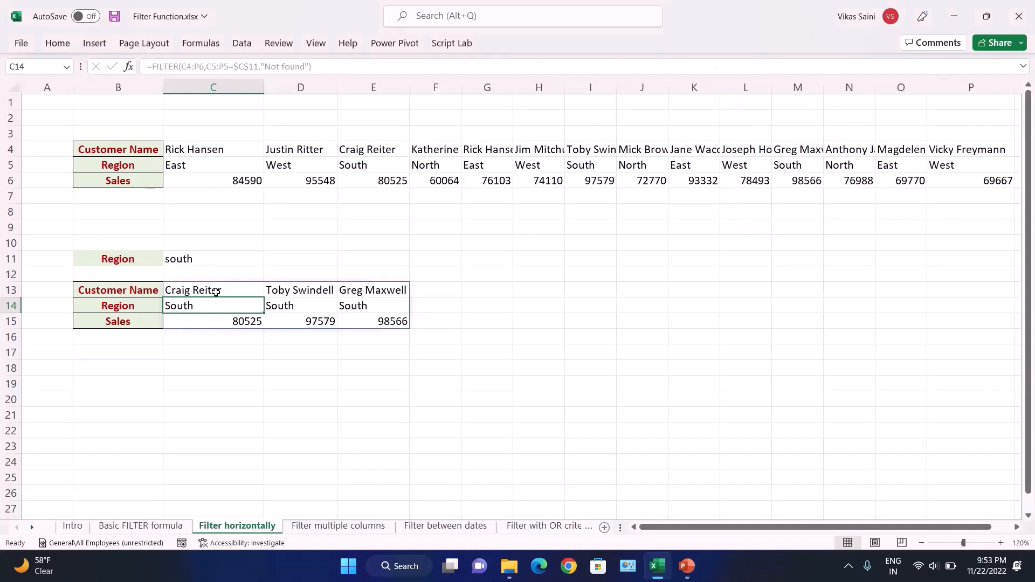
click(219, 289)
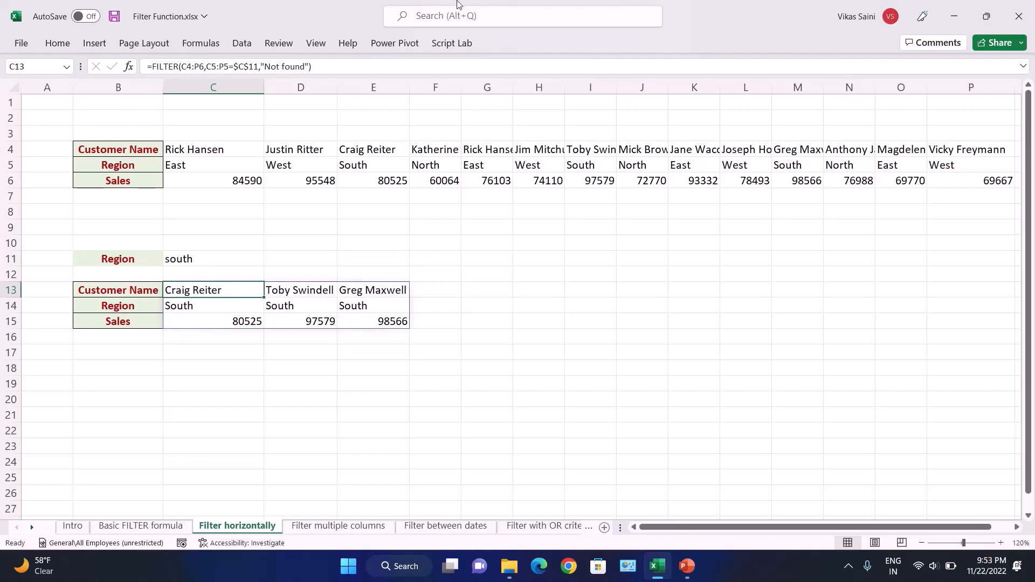
mouse_move(458, 1)
click(476, 20)
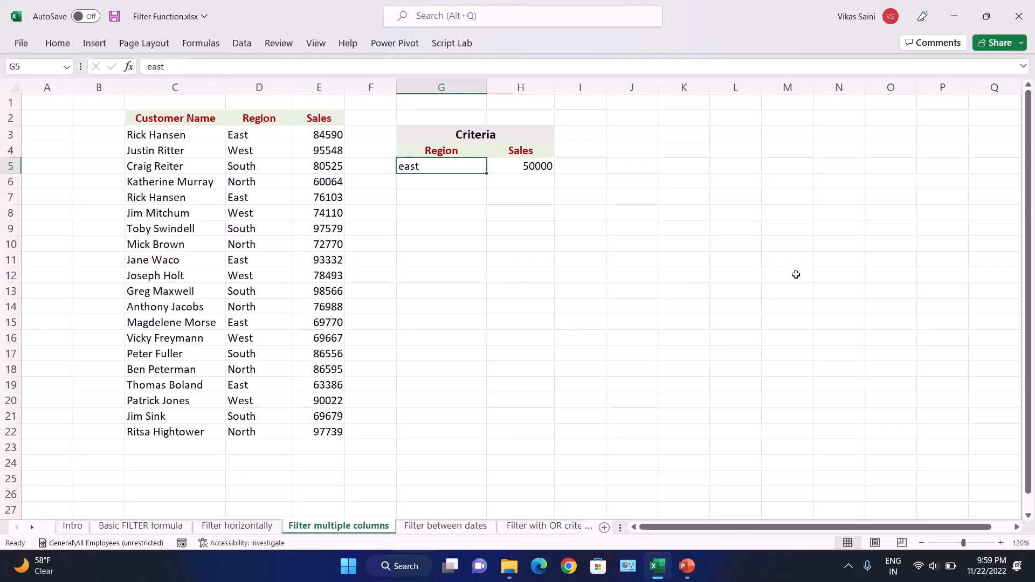
key(Down)
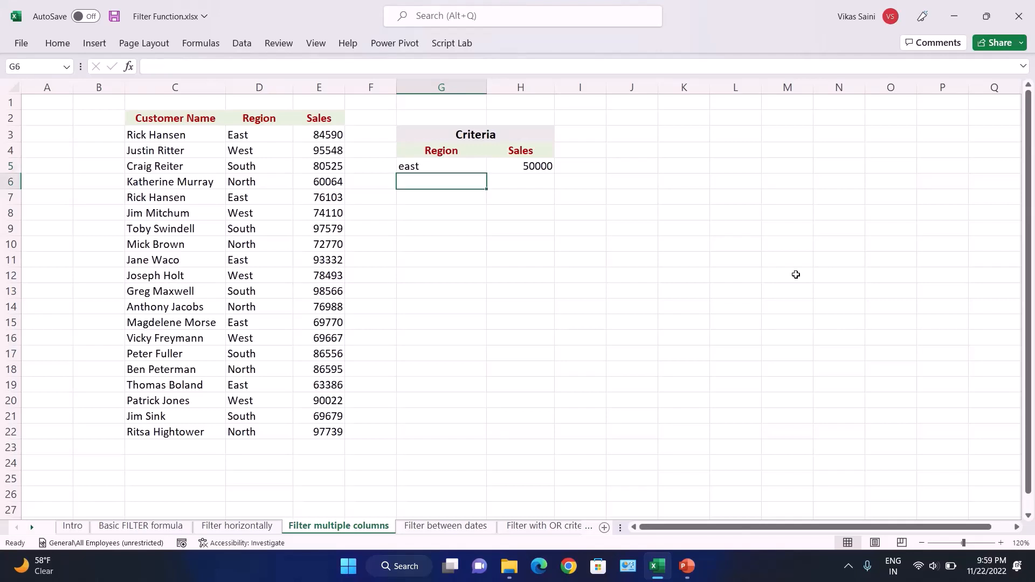
key(Up)
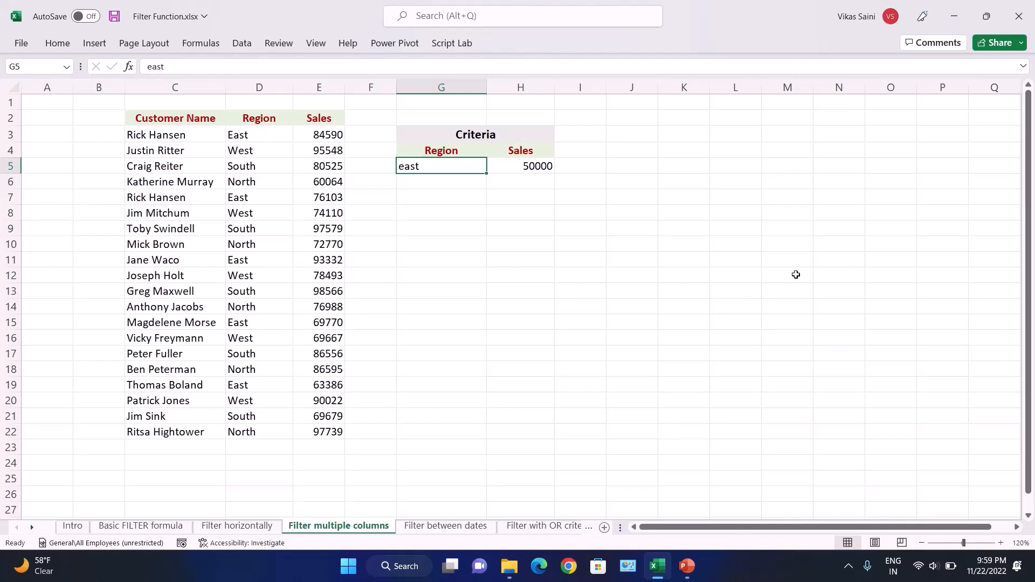
key(Down)
key(Up)
key(Up)
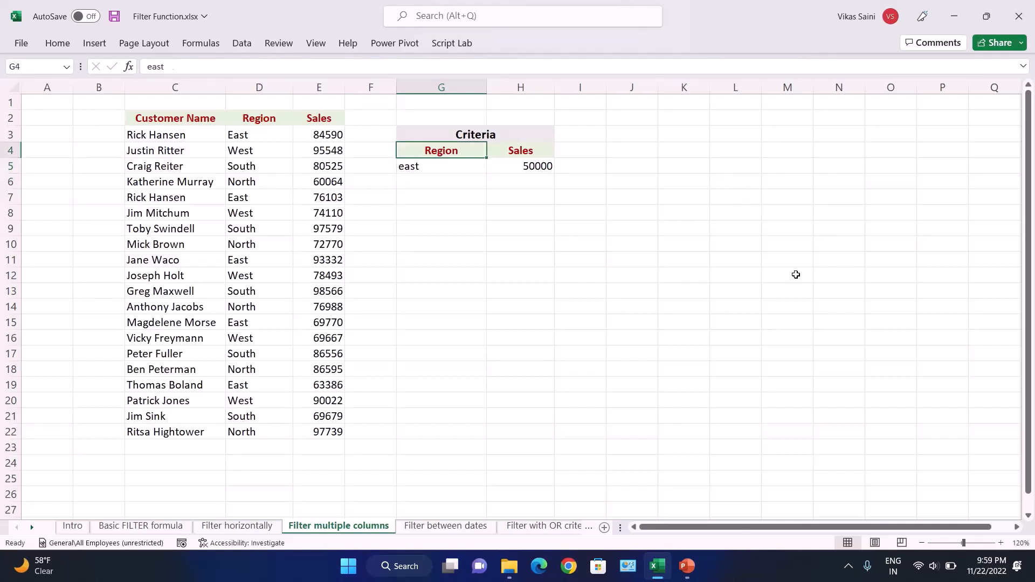
key(Down)
key(Up)
key(Down)
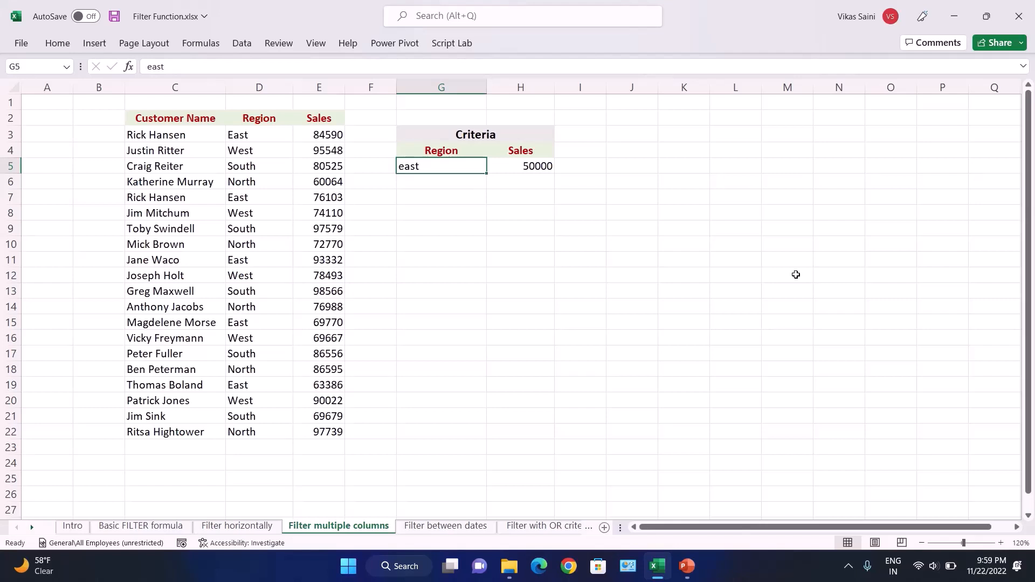
Look over the Criteria block's heading and its region entry in G5 on the Filter multiple columns sheet
key(Up)
key(Up)
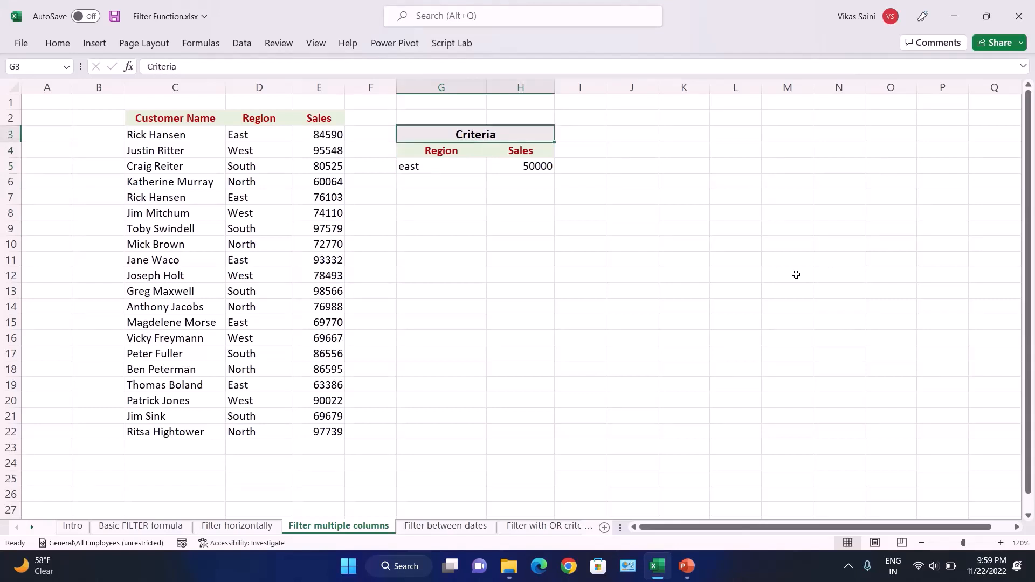
key(Down)
key(Down)
key(Up)
key(Up)
key(Down)
key(Down)
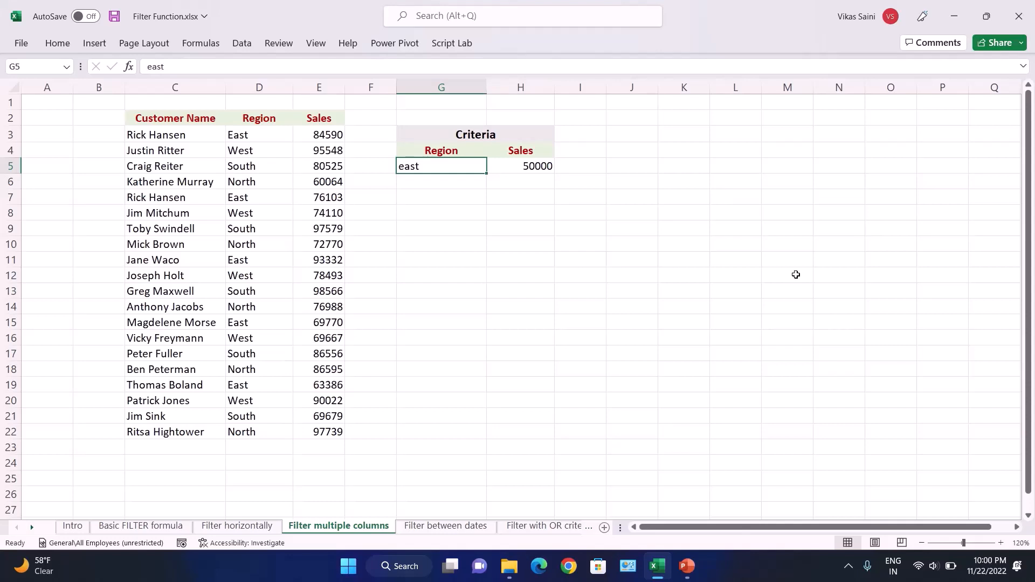
Examine the source table's Customer Name, Region and Sales columns that the two criteria apply to
key(Left)
key(Left)
key(Left)
key(Left)
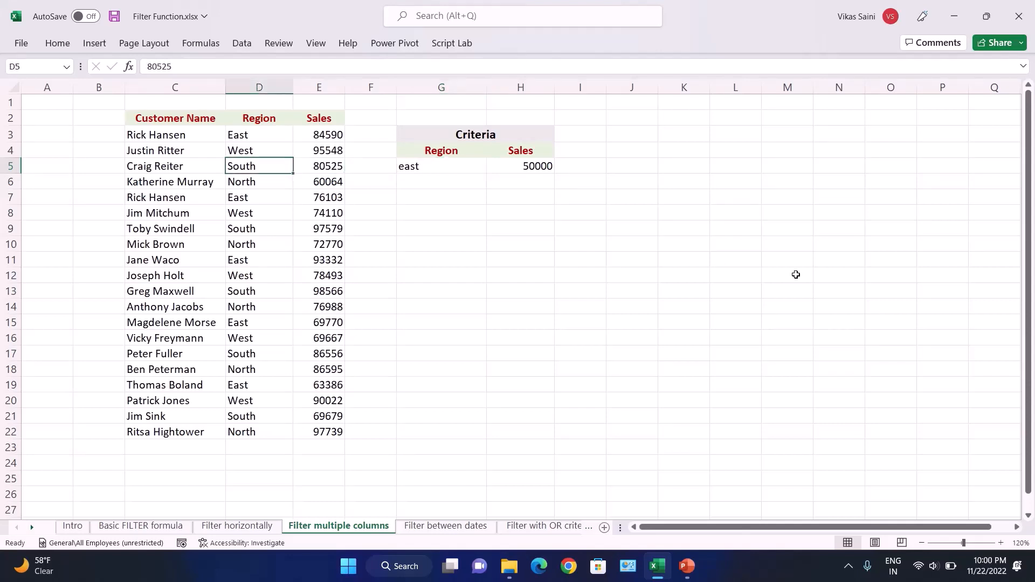
key(Up)
key(Up)
key(Up)
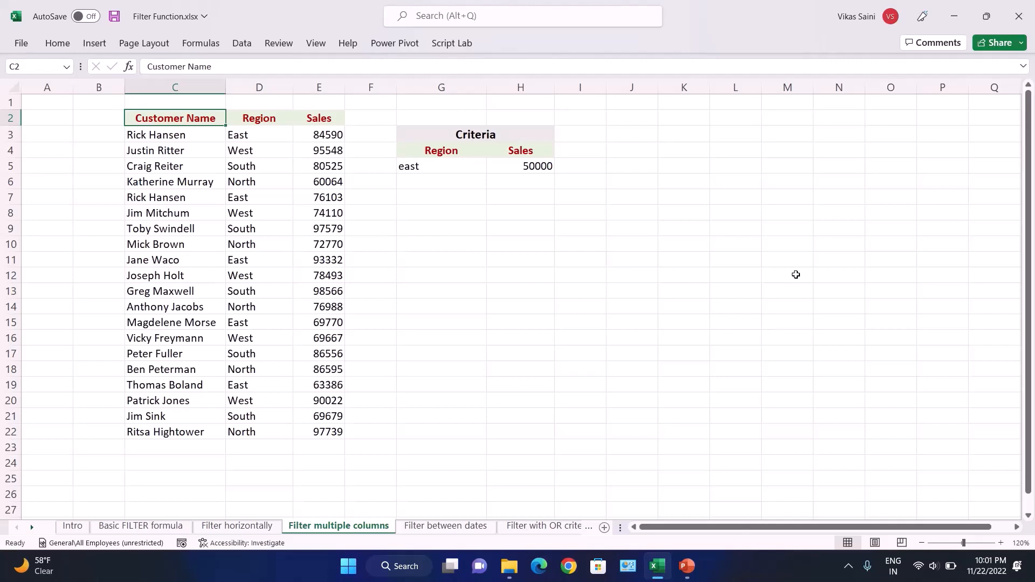
key(Right)
key(Right)
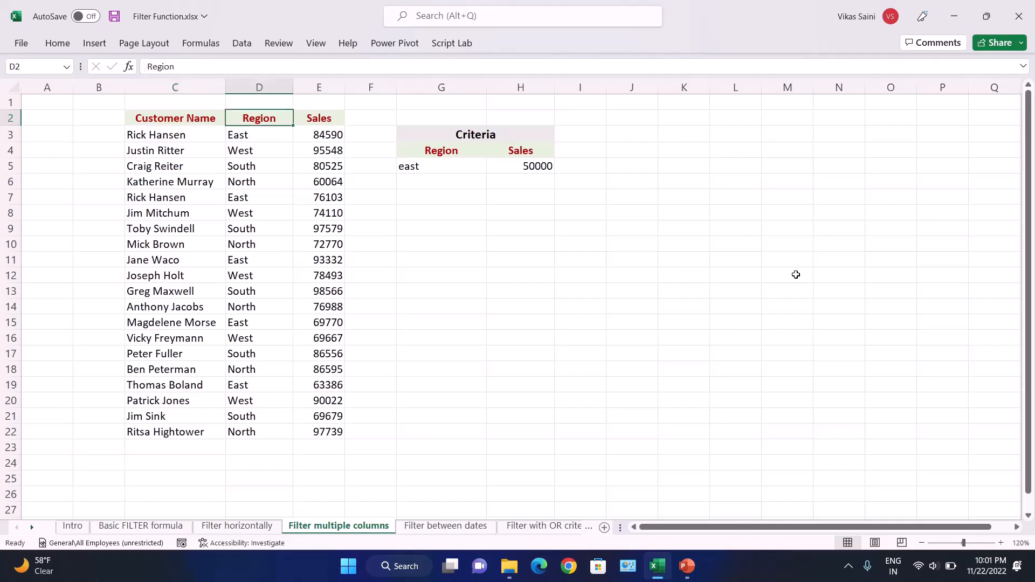
key(Down)
key(Down)
key(Down)
key(Down)
key(Right)
key(Up)
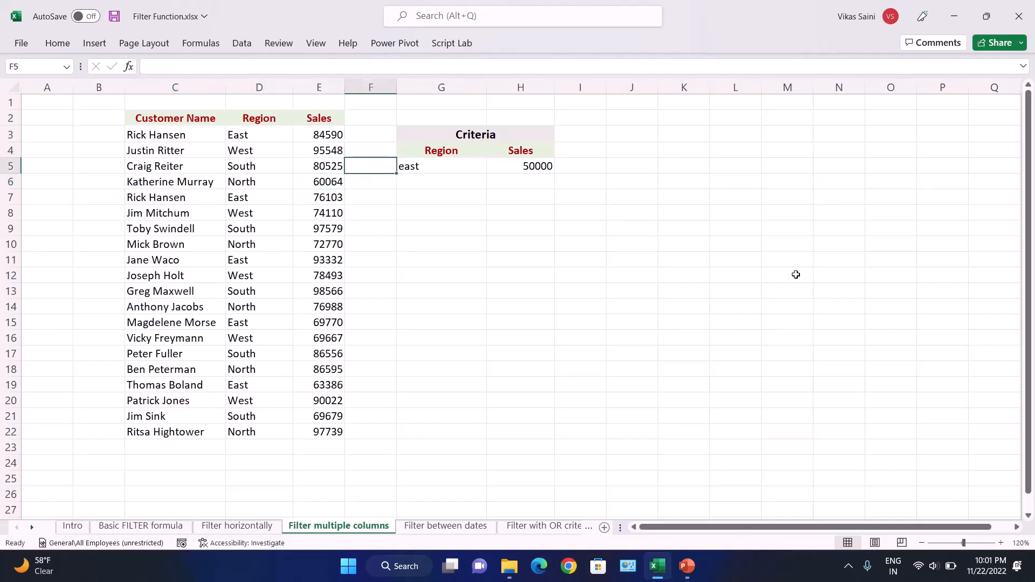
Review the region criterion in G5 and the sales criterion in H5, along with the empty cells around them
key(Right)
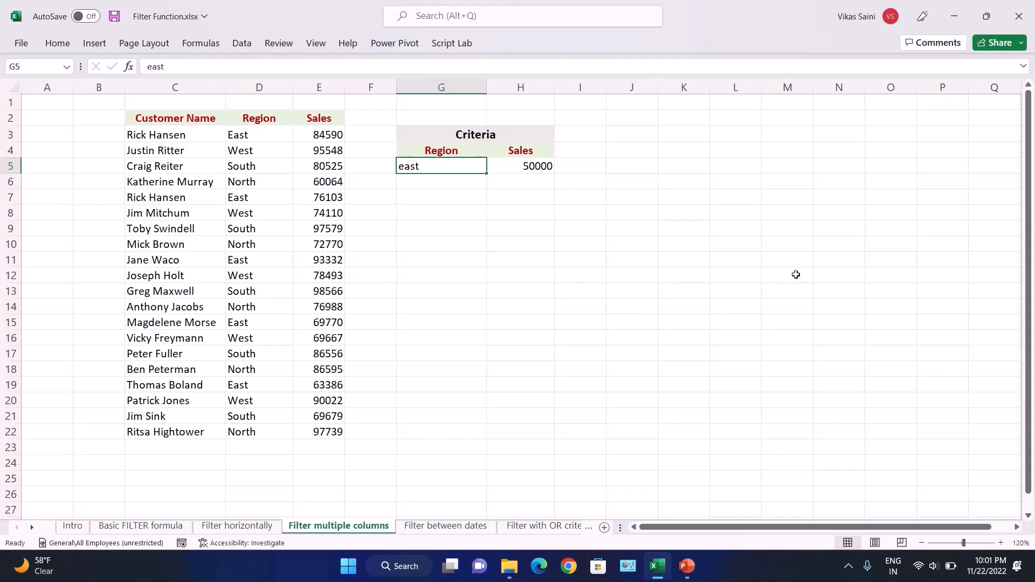
key(Down)
key(Down)
key(Up)
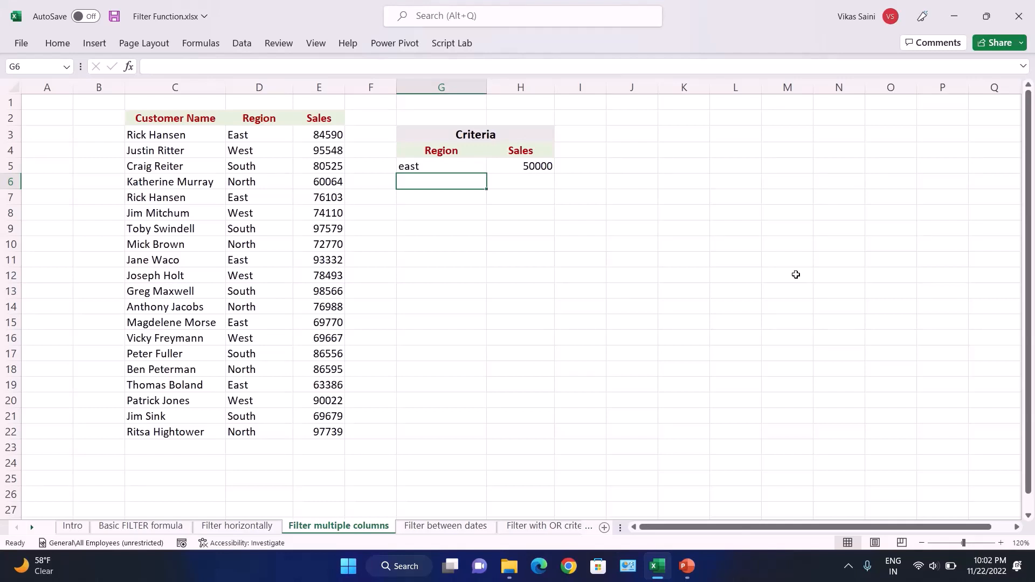
key(Right)
key(Up)
key(Right)
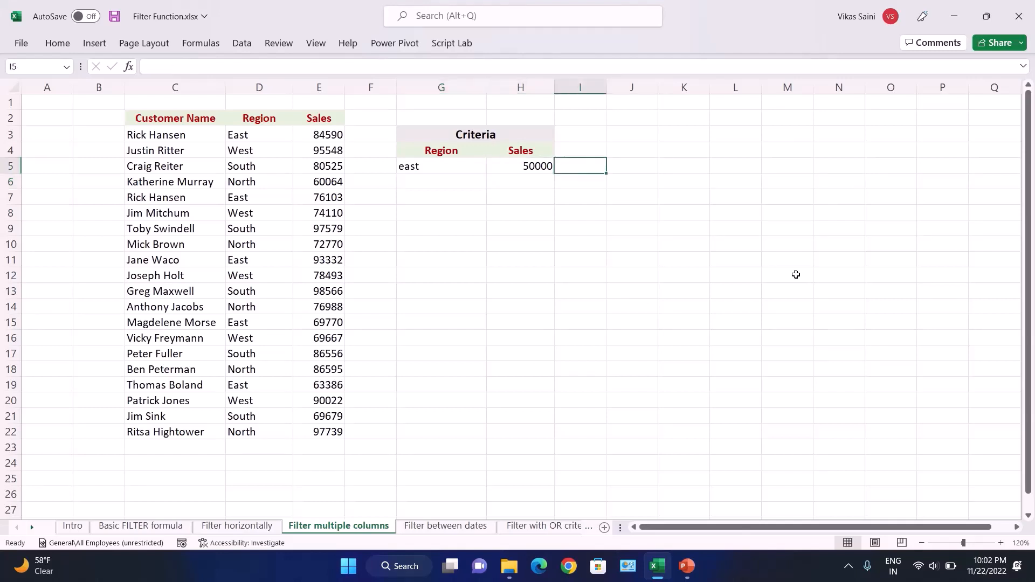
key(Left)
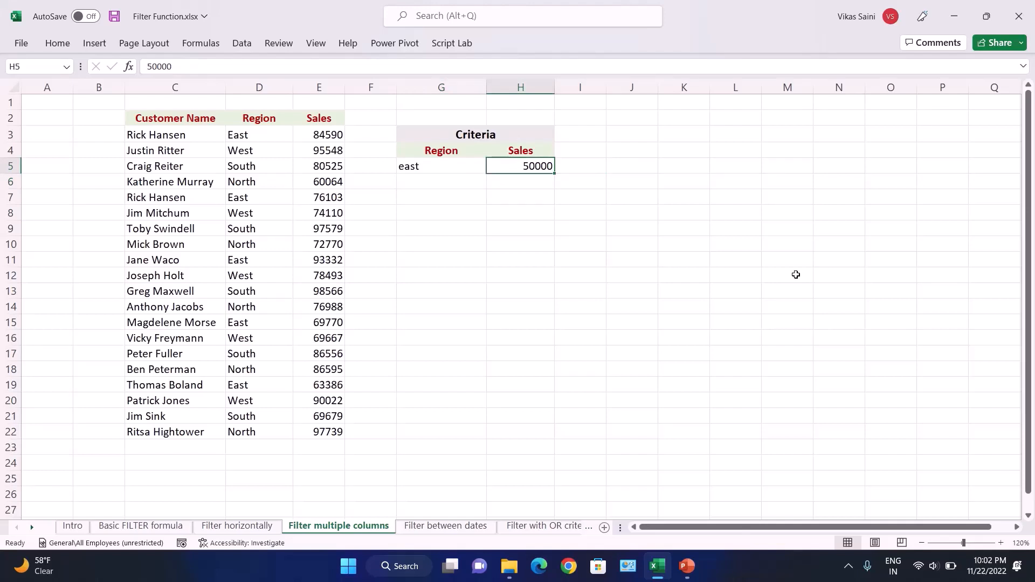
key(Right)
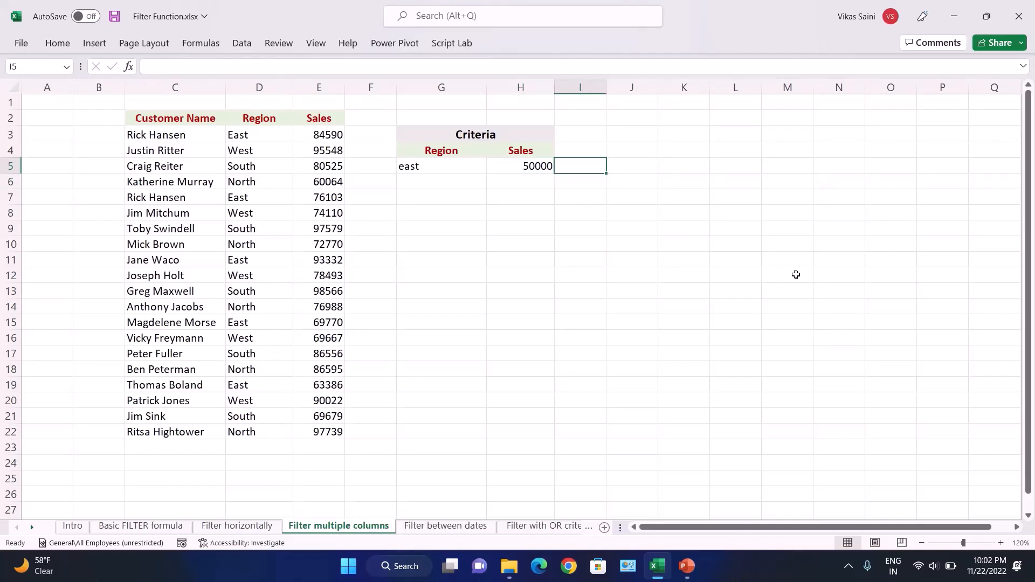
Begin a FILTER formula in cell G7 with the data range C3:E22 as its array argument
key(Down)
key(Down)
key(Left)
key(Left)
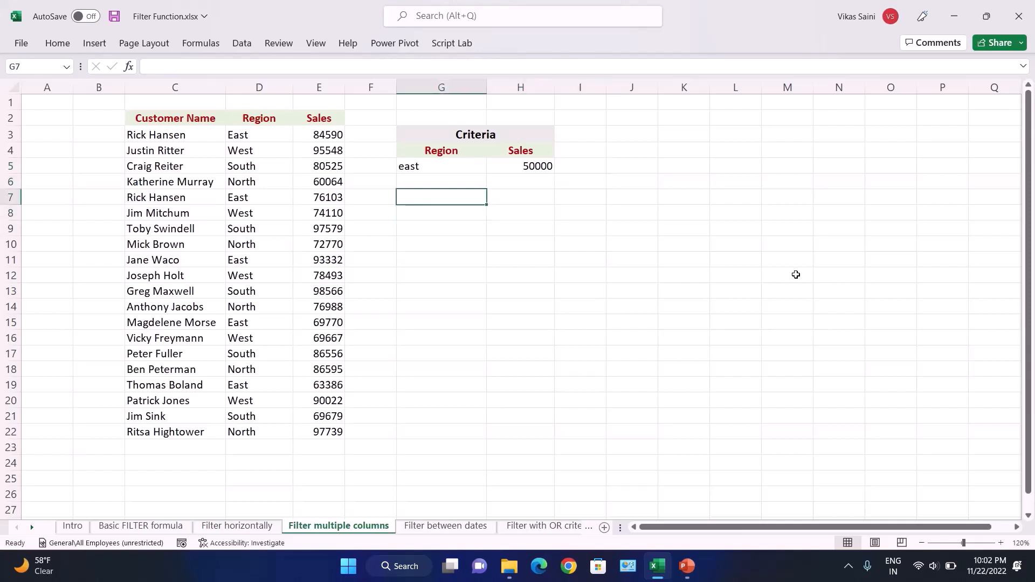
text(=)
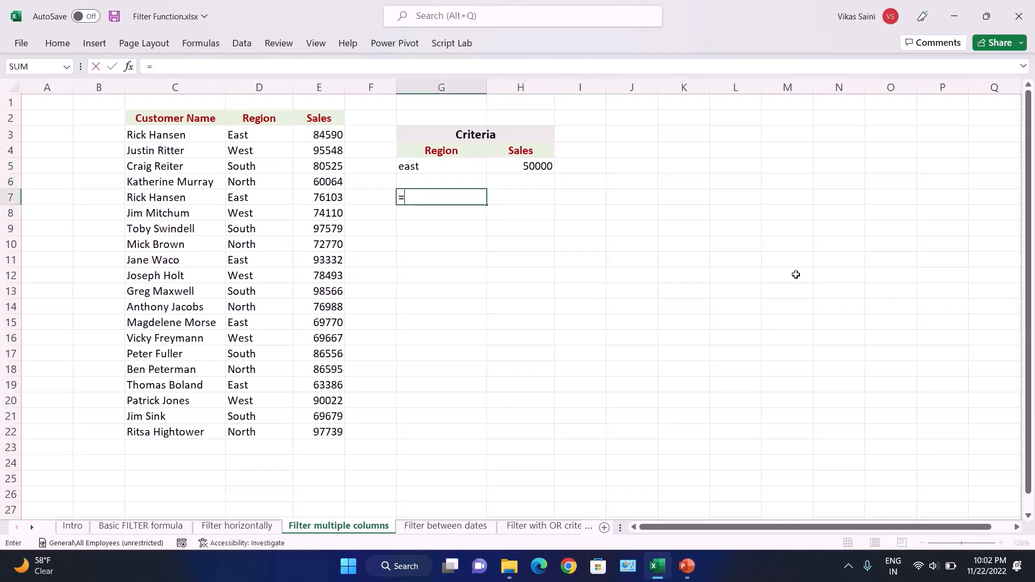
text(FIL)
key(Tab)
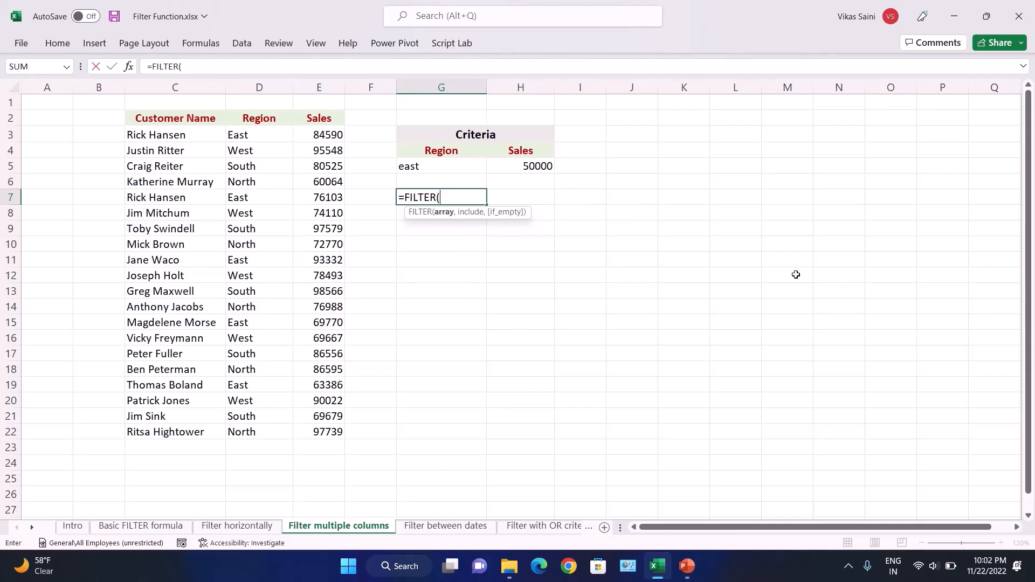
key(Left)
key(Left)
key(Left)
key(Left)
key(Up)
key(Up)
key(Up)
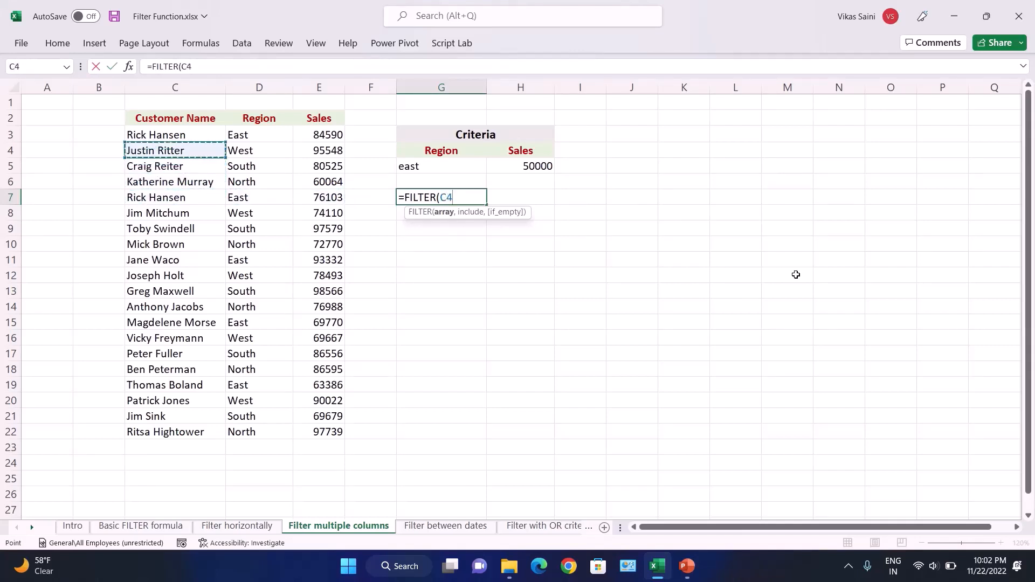
key(Up)
key(ctrl+shift+Right)
key(ctrl+shift+Down)
text(,)
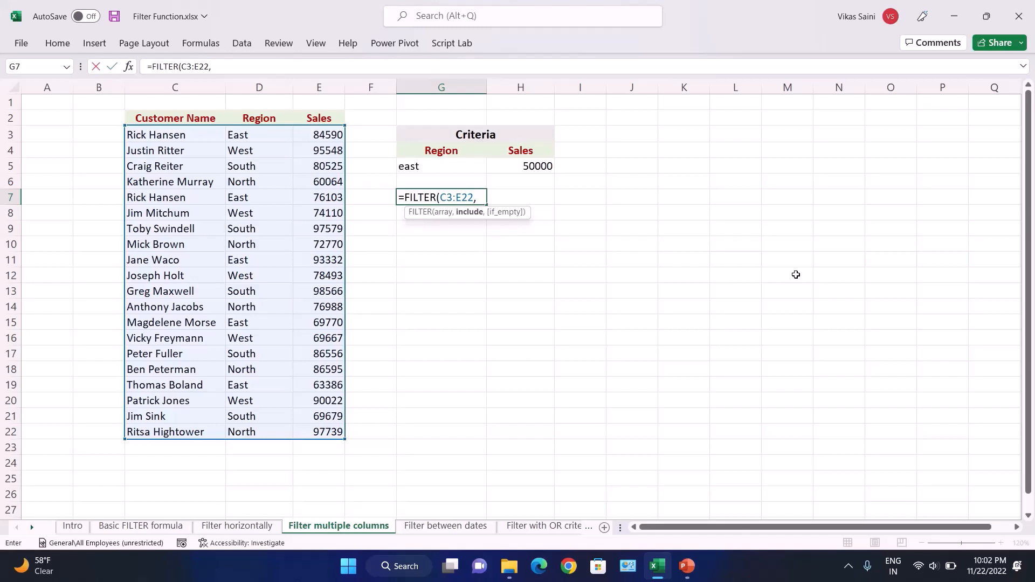
Add the region condition (D3:D22=$G$5) as the start of the formula's include argument
text(()
click(272, 133)
key(ctrl+shift+Down)
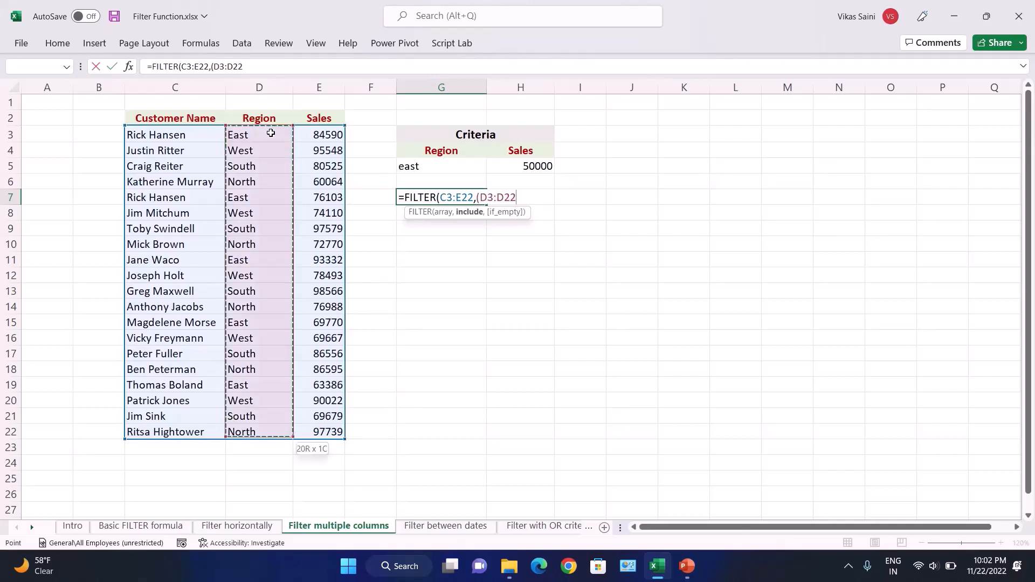
text(=)
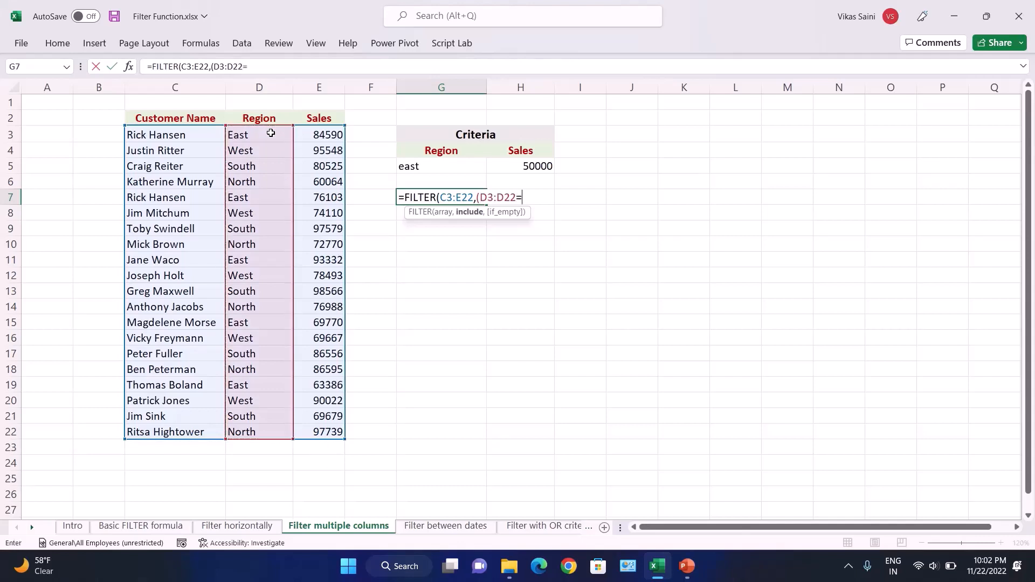
click(425, 167)
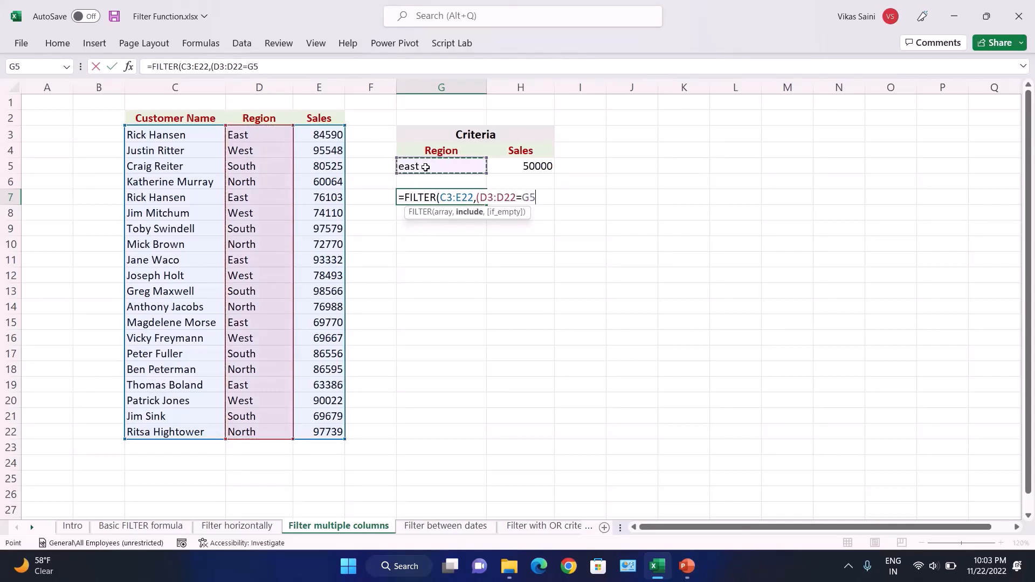
key(F4)
text())
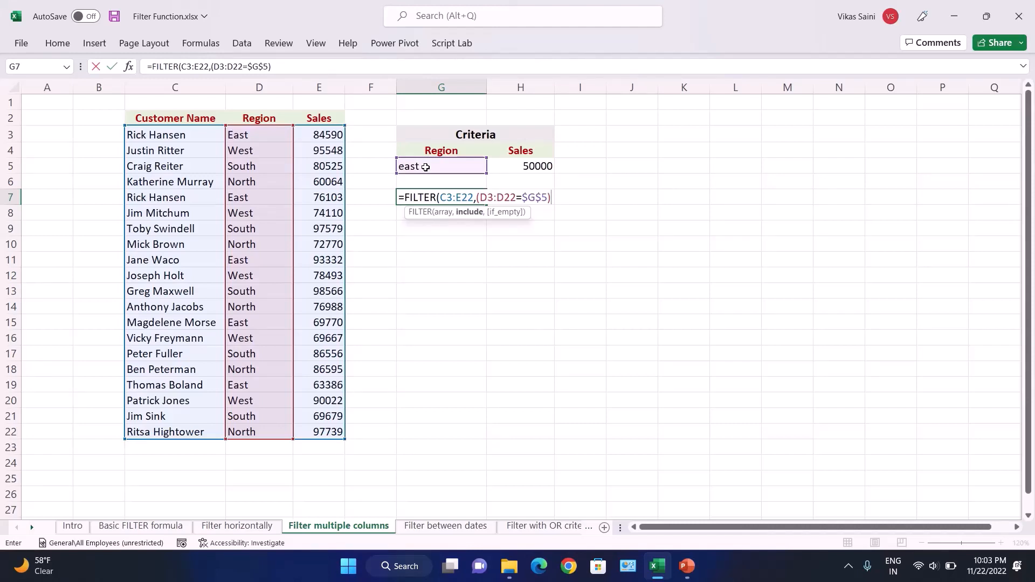
Multiply the region condition by the sales condition (E3:E22>$H$5) to complete the include argument
text(*()
click(331, 134)
key(ctrl+shift+Down)
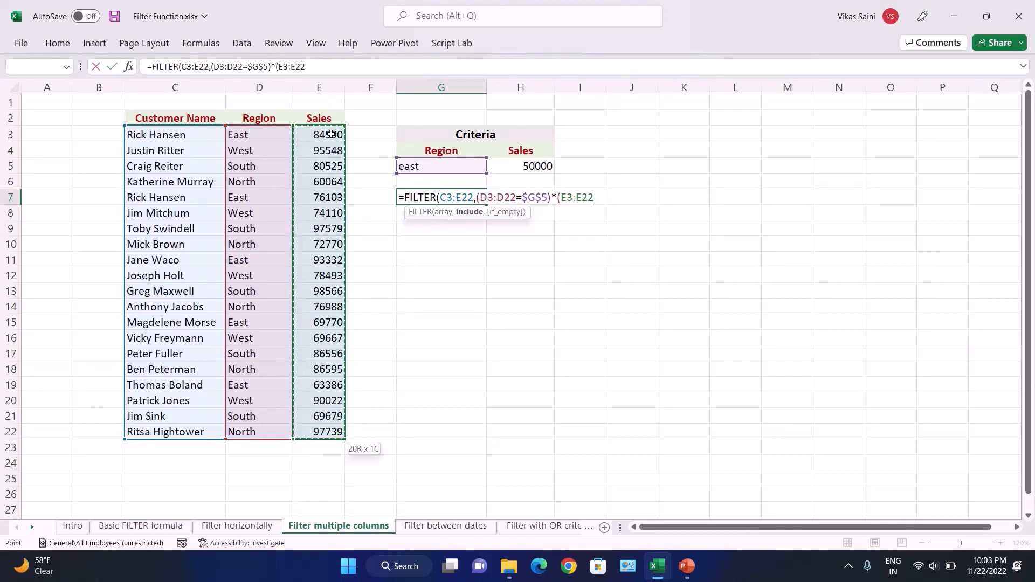
text(=)
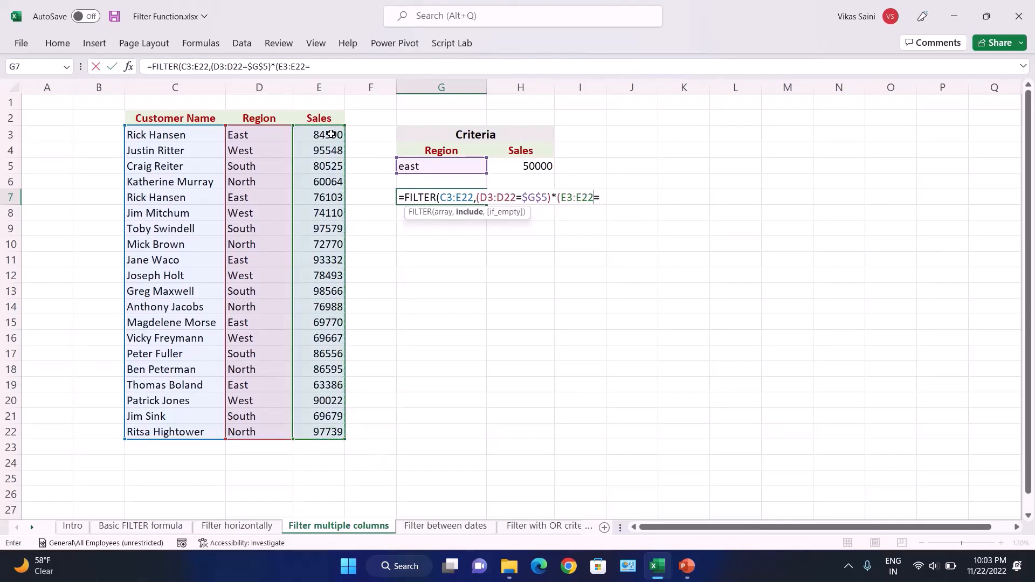
key(BackSpace)
text(>)
click(505, 171)
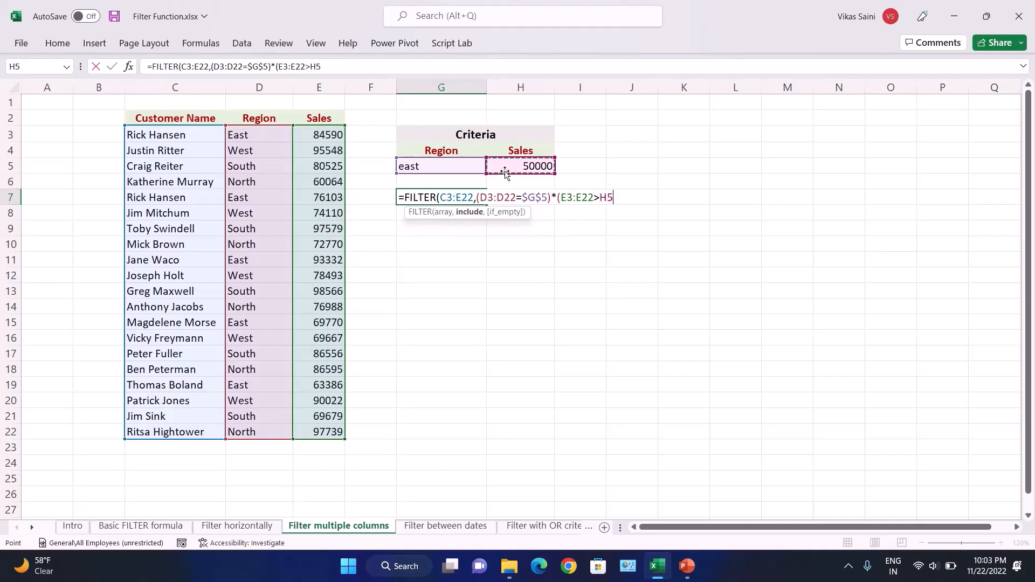
key(F4)
click(600, 200)
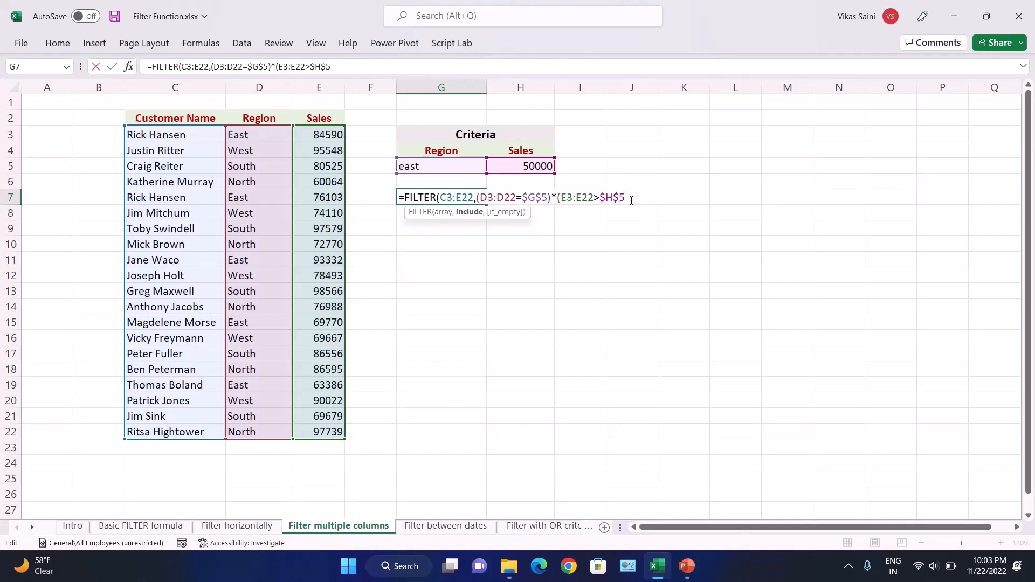
text(),)
Complete the G7 formula with the if_empty text "Enter Correct Data", and widen column G slightly to fit the customer names
text("Plase)
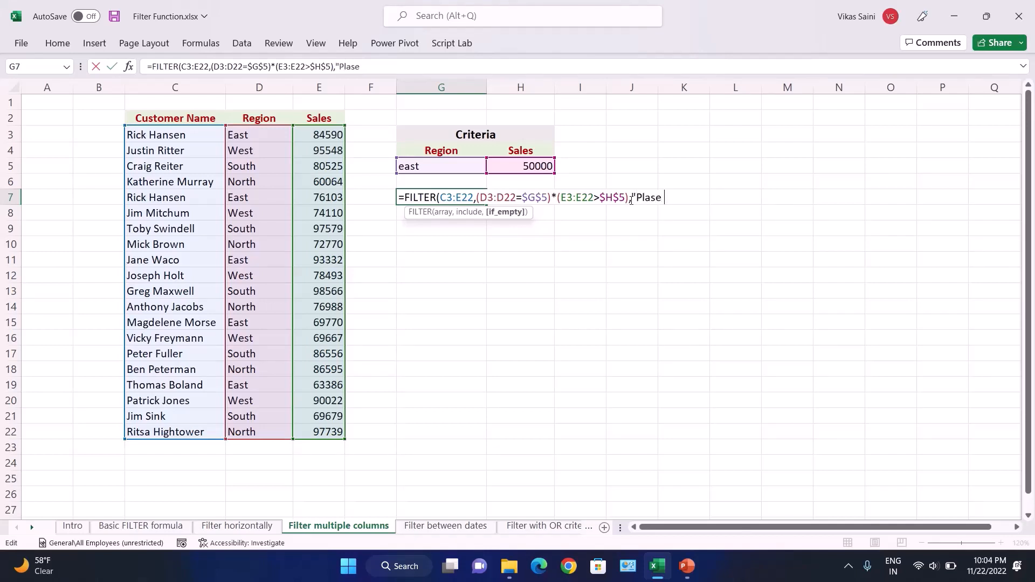
key(BackSpace)
key(BackSpace)
key(BackSpace)
text(se)
key(BackSpace)
key(BackSpace)
key(BackSpace)
key(BackSpace)
key(BackSpace)
key(BackSpace)
text(Enter )
text(Dtat)
key(BackSpace)
key(BackSpace)
key(BackSpace)
key(BackSpace)
text(a)
key(BackSpace)
text(Correct D)
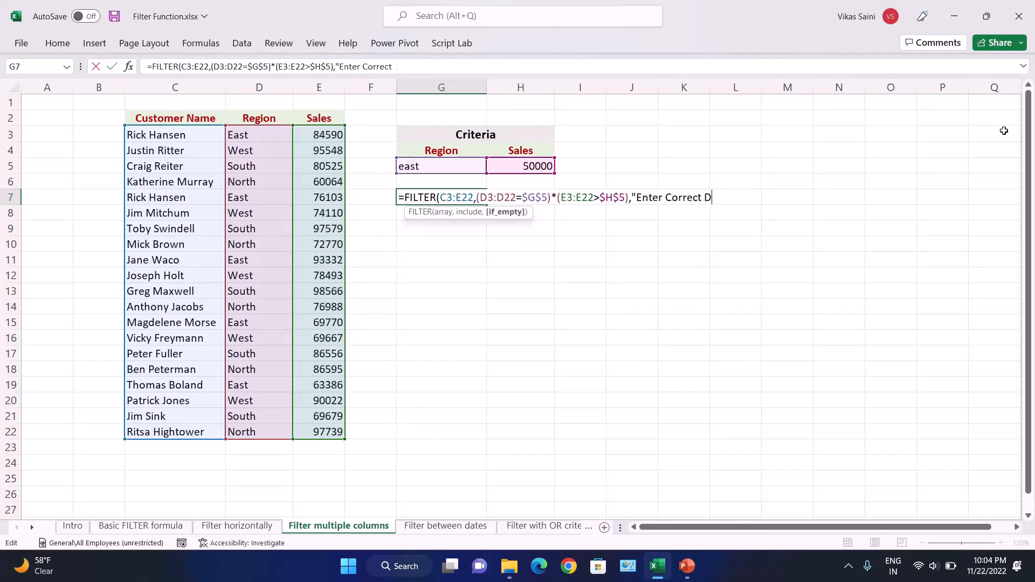
text(ata"))
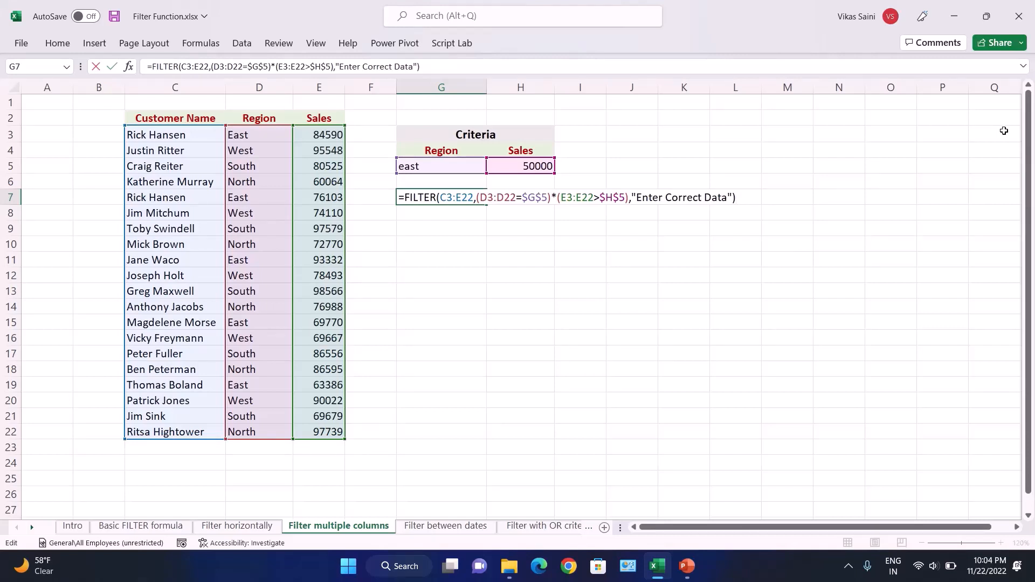
key(Return)
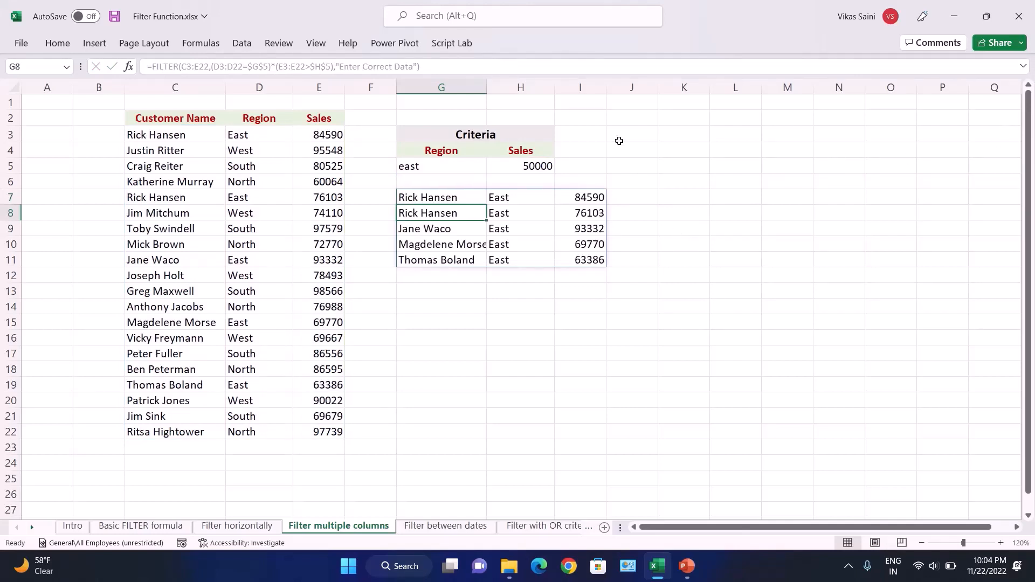
drag(487, 86, 491, 87)
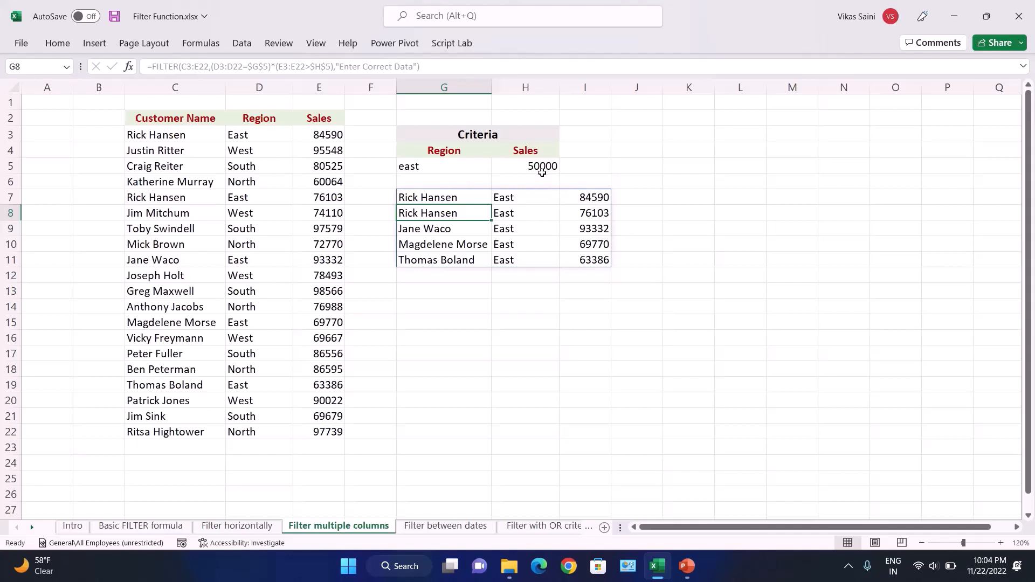
Examine the FILTER formula in G7 and the filtered sales values in column I, then return to the region criterion in G5
key(Up)
key(F2)
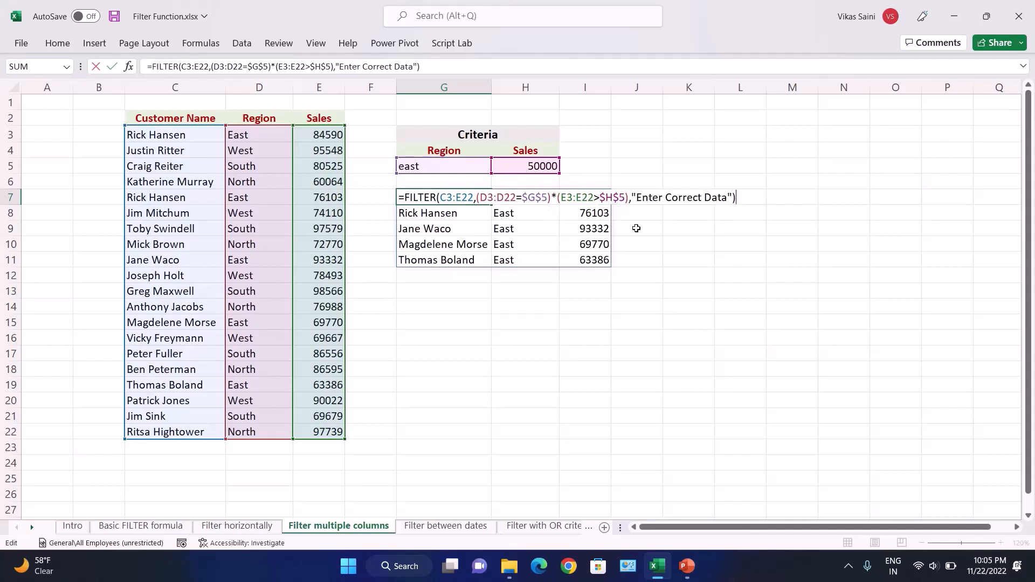
key(ctrl+Return)
key(Right)
key(Right)
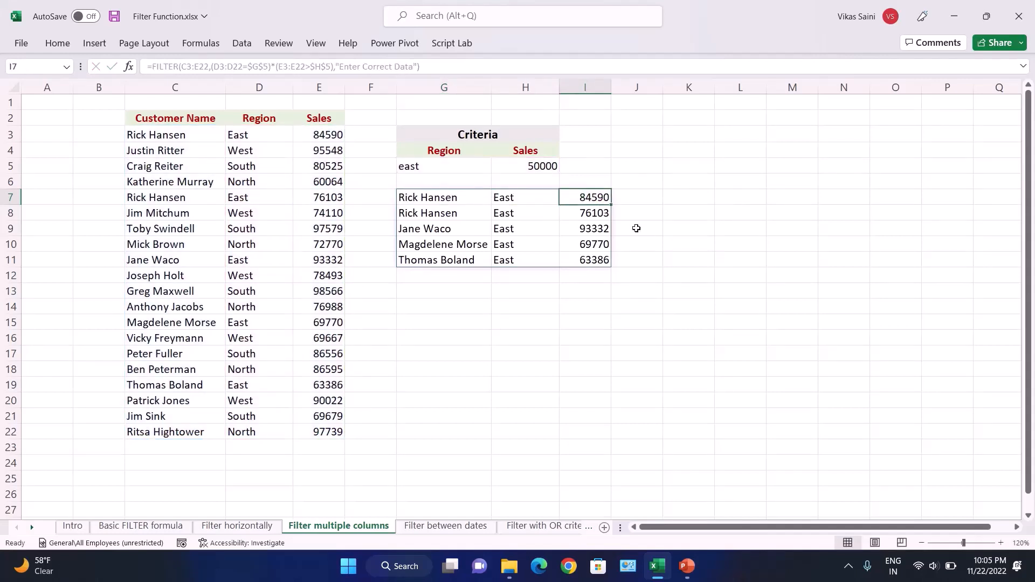
key(Down)
key(Down)
key(Down)
key(Down)
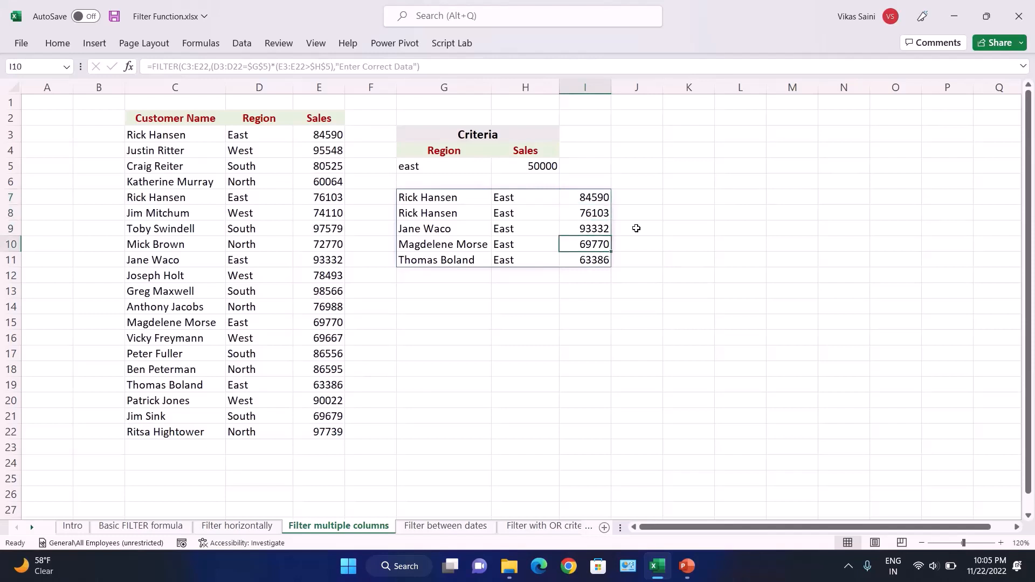
key(Up)
key(Up)
key(Up)
key(Up)
key(Up)
key(Down)
key(Down)
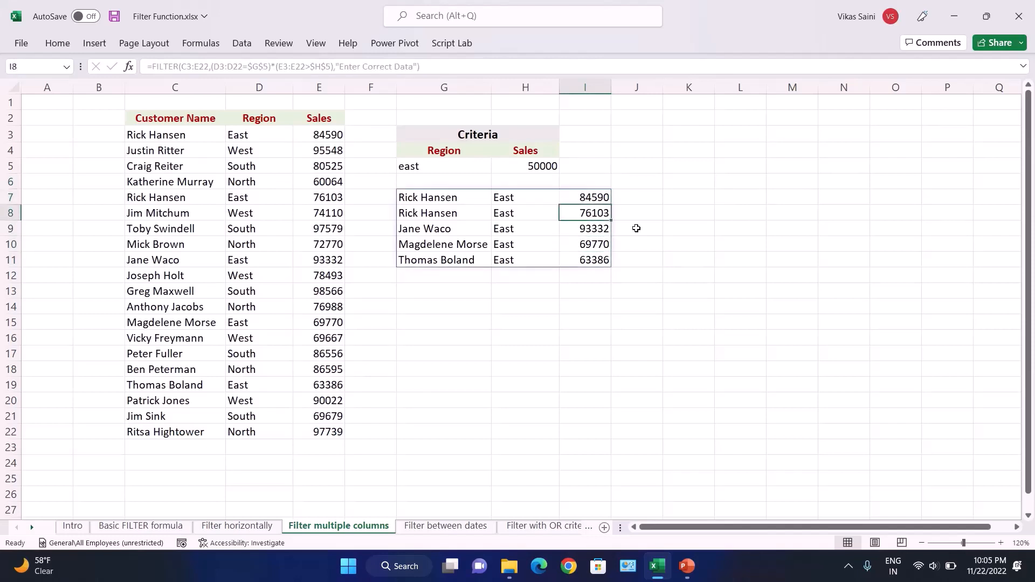
key(Up)
key(Left)
key(Left)
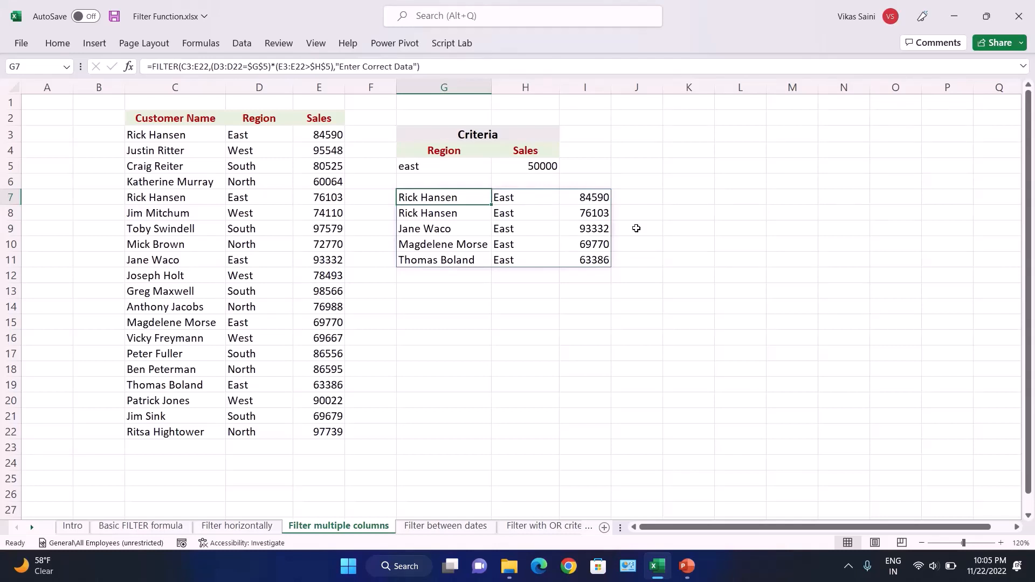
key(Up)
key(Up)
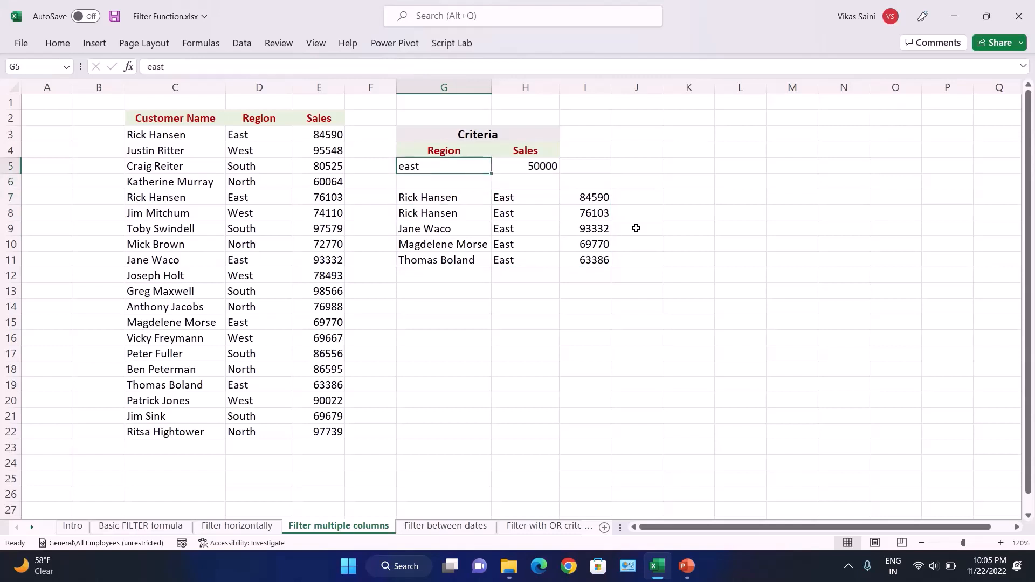
Examine the region and sales criteria in G5 and H5 and the filtered customer rows below them
key(Up)
key(Right)
key(Right)
key(Down)
key(Left)
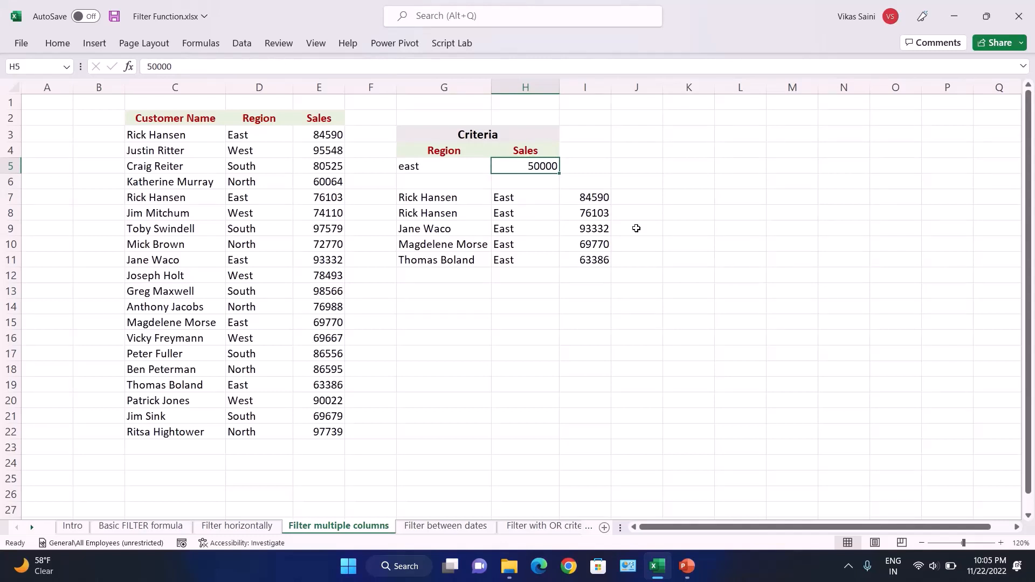
key(Right)
key(Left)
key(Down)
key(Down)
key(Down)
key(Down)
key(Down)
key(Down)
key(Down)
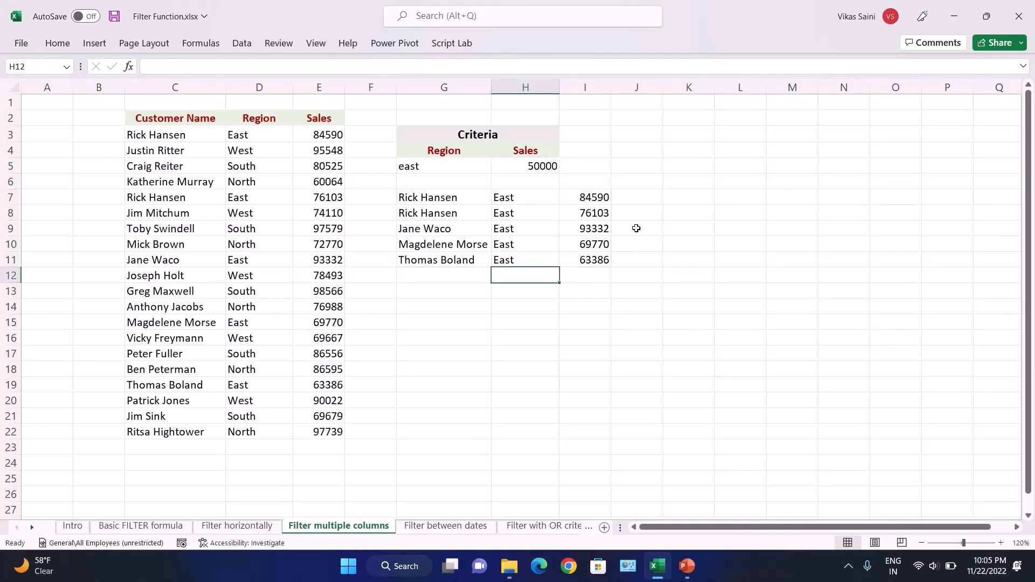
Enter the note "greater than 50000" in cell K8 beside the filtered results
key(Up)
key(Up)
key(Up)
key(Up)
key(Right)
key(Right)
key(Up)
key(Right)
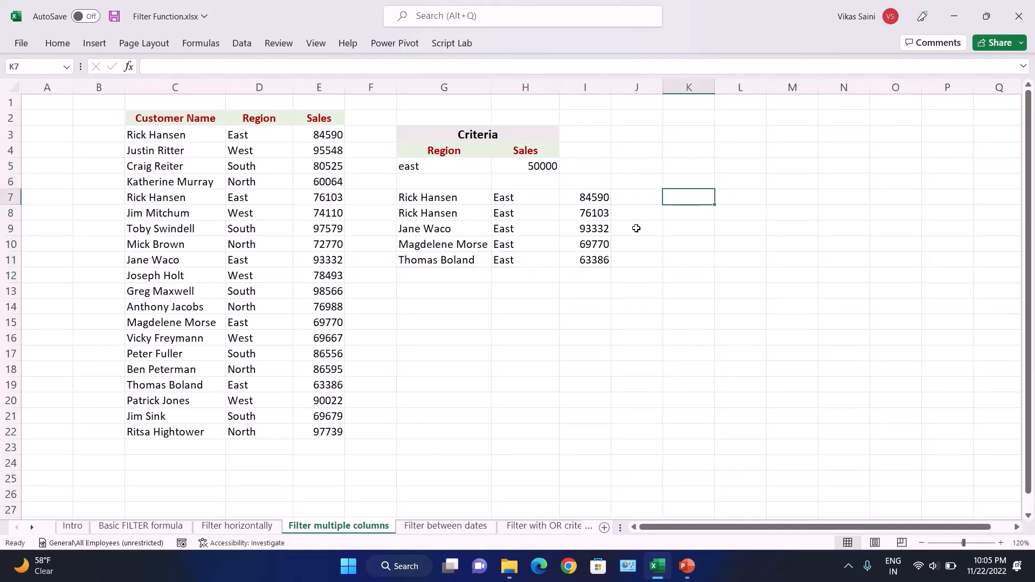
key(Down)
key(Left)
key(Right)
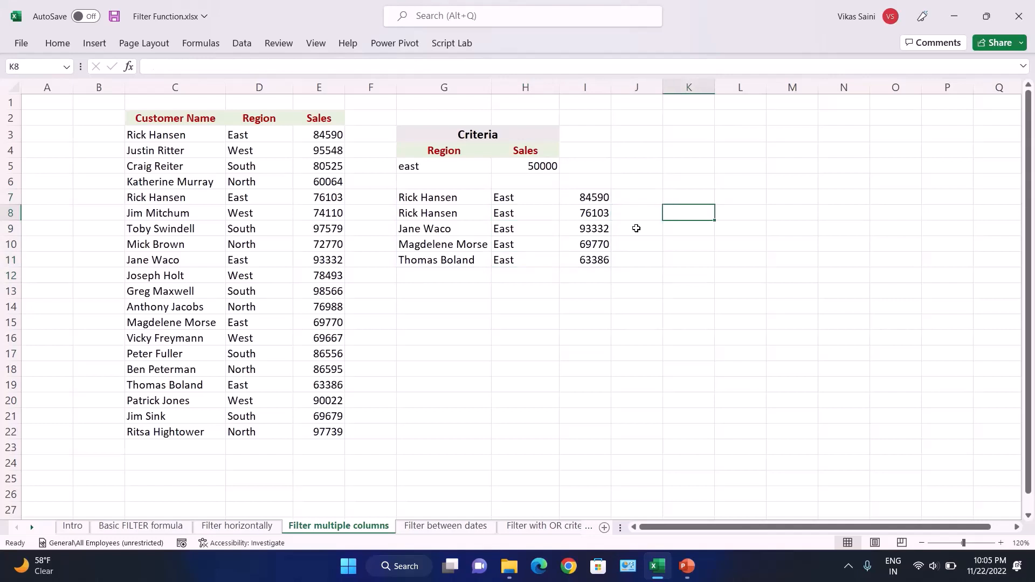
text(great)
text(er)
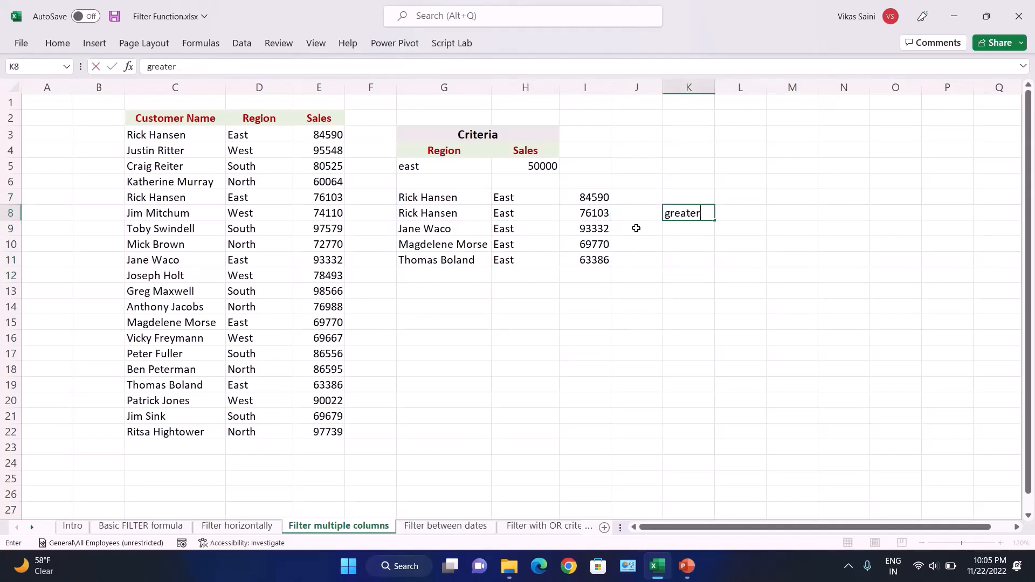
text( tha)
key(BackSpace)
text(han 50000)
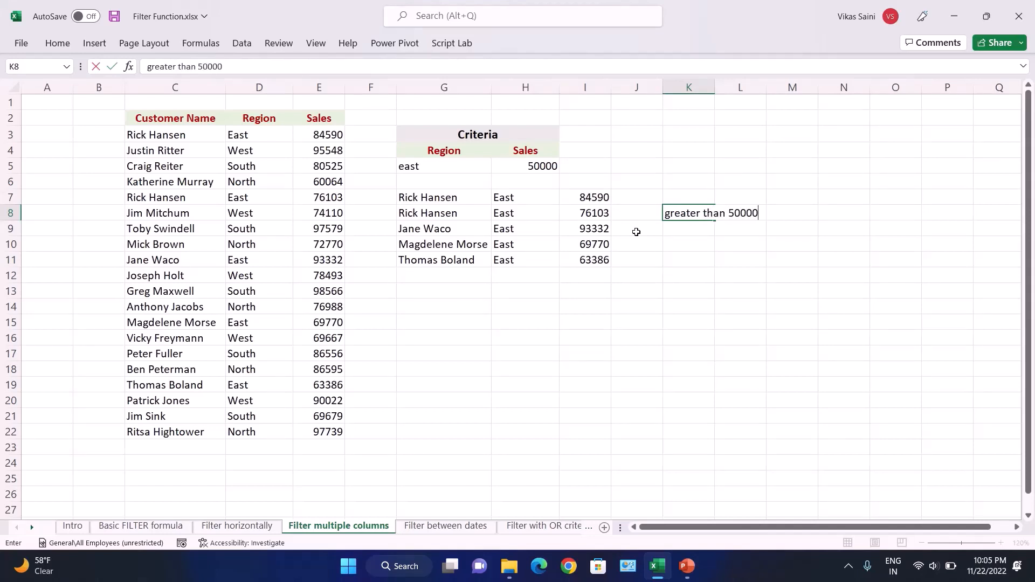
key(Return)
Start a second FILTER formula in G14 with C3:E22 as the array and open the include argument's first condition
key(Up)
key(Down)
key(Down)
key(Down)
key(Down)
key(Down)
key(Down)
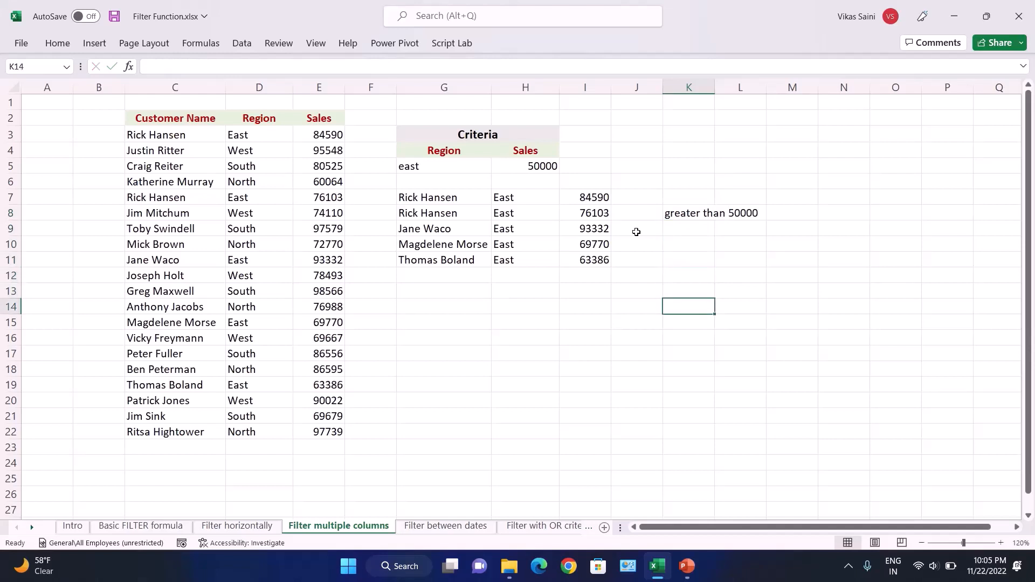
key(Left)
key(Left)
key(Left)
key(Left)
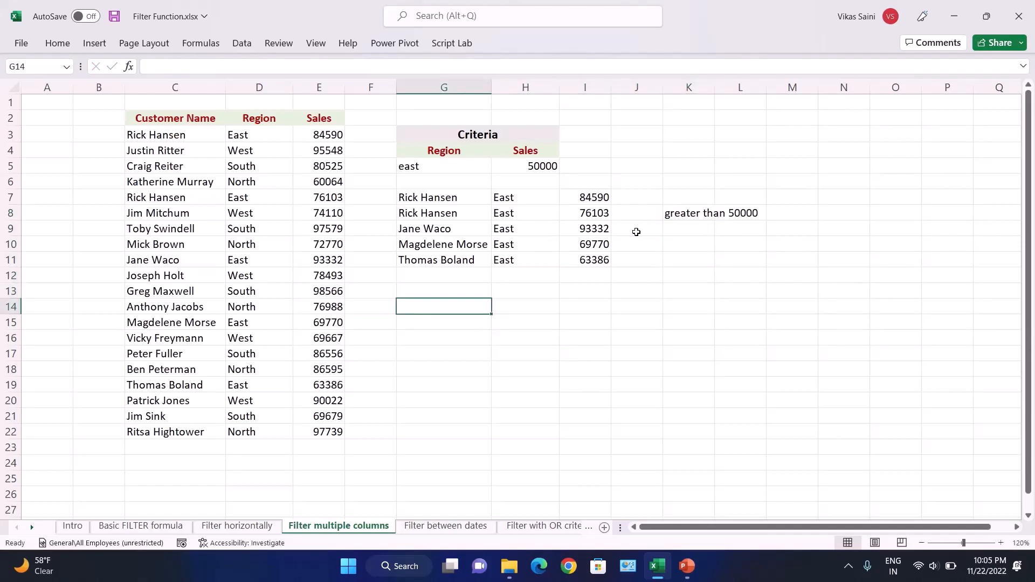
text(=fil)
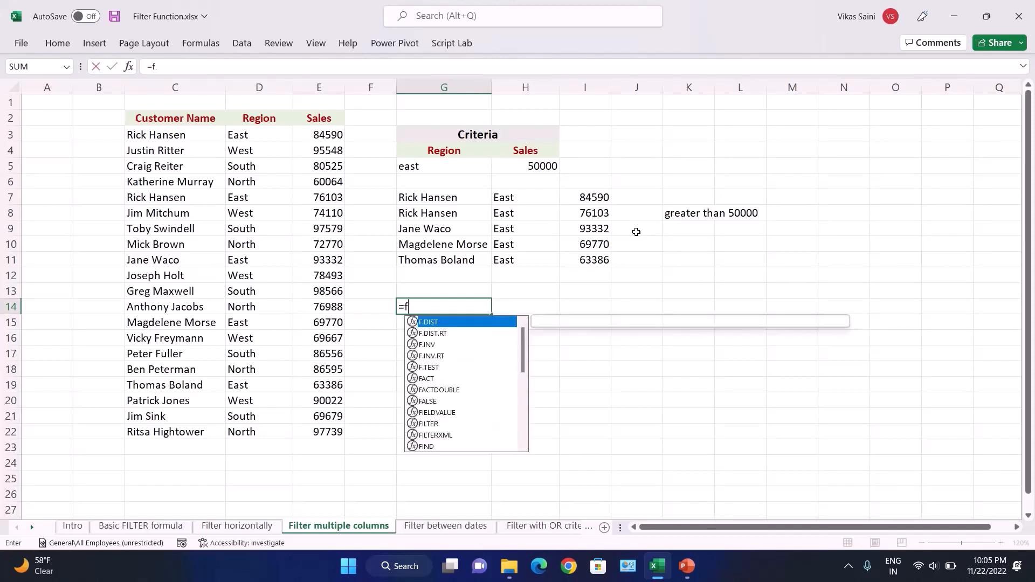
key(Tab)
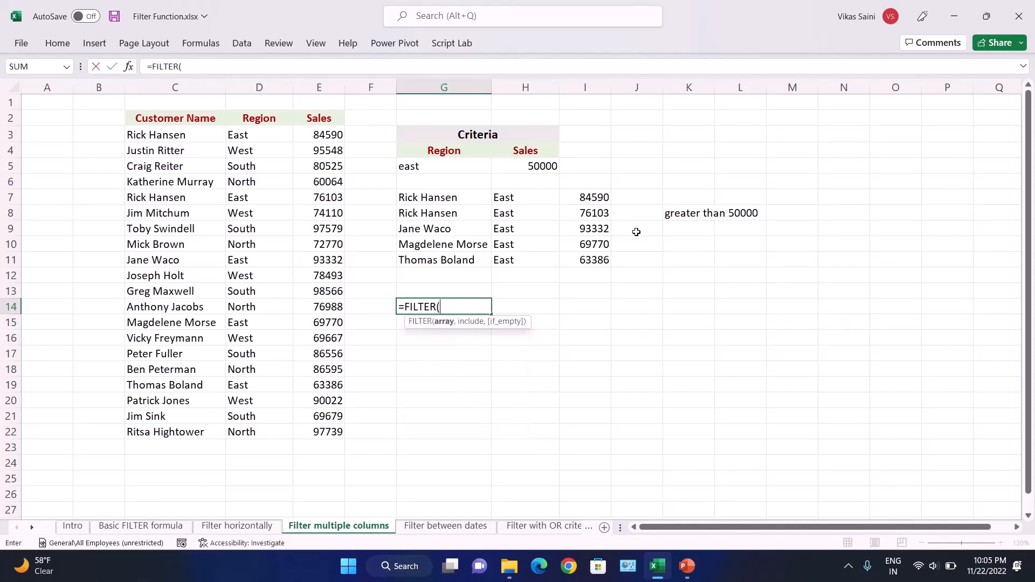
click(176, 132)
key(ctrl+shift+Down)
key(ctrl+shift+Right)
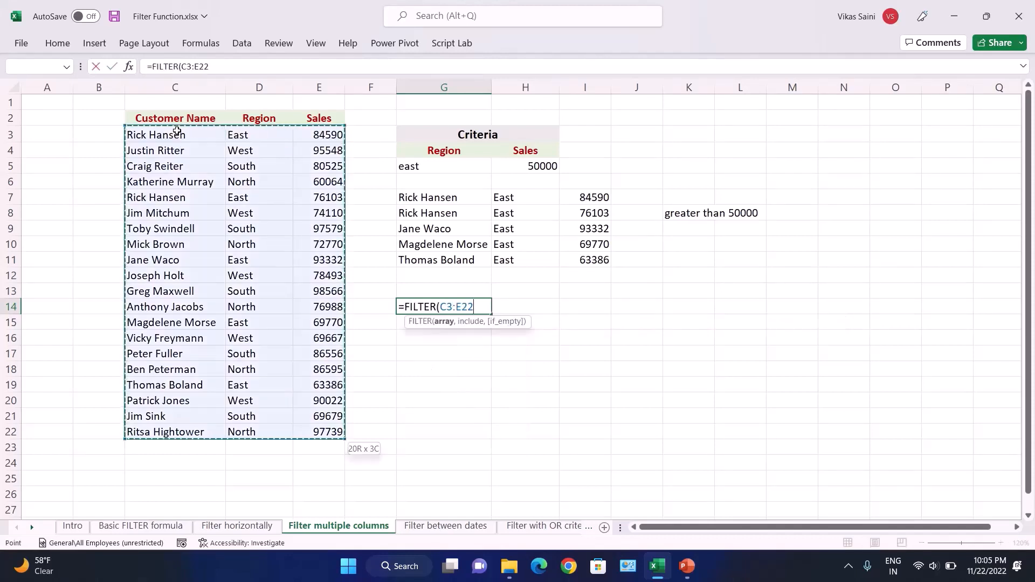
text(,()
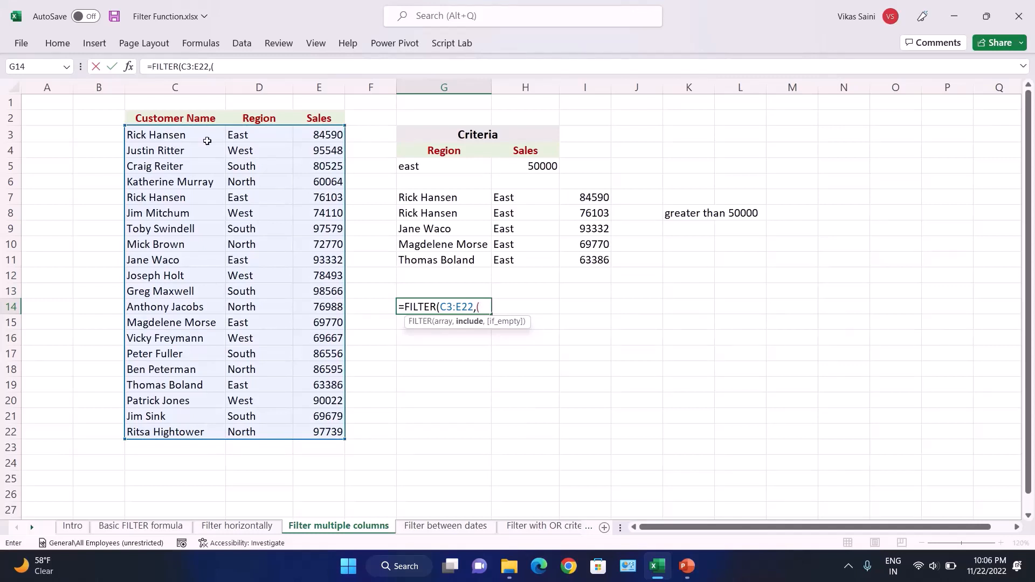
Add the region condition (D3:D22=$G$5) to the G14 formula, followed by the multiplication operator
click(255, 134)
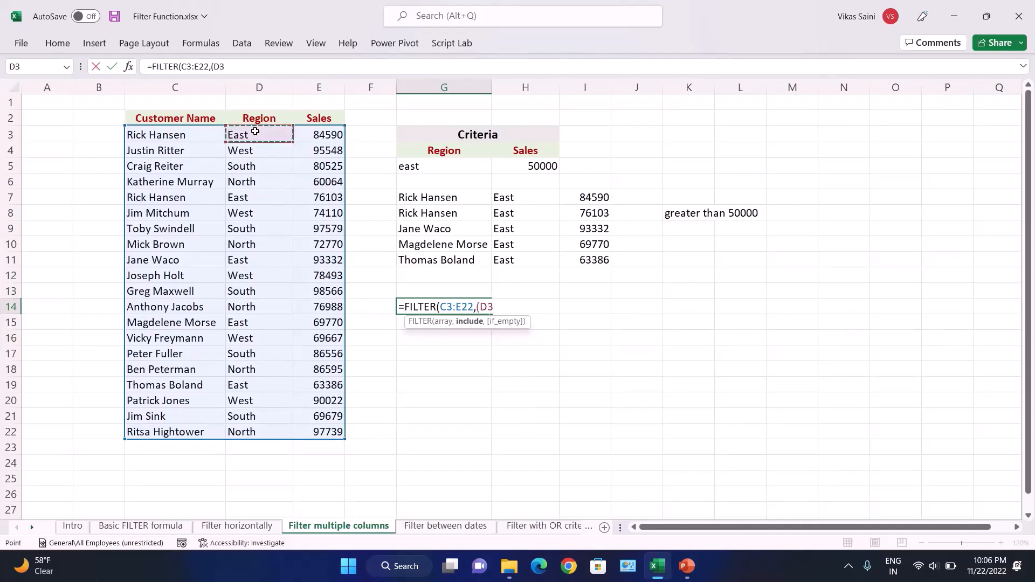
key(ctrl+shift+Down)
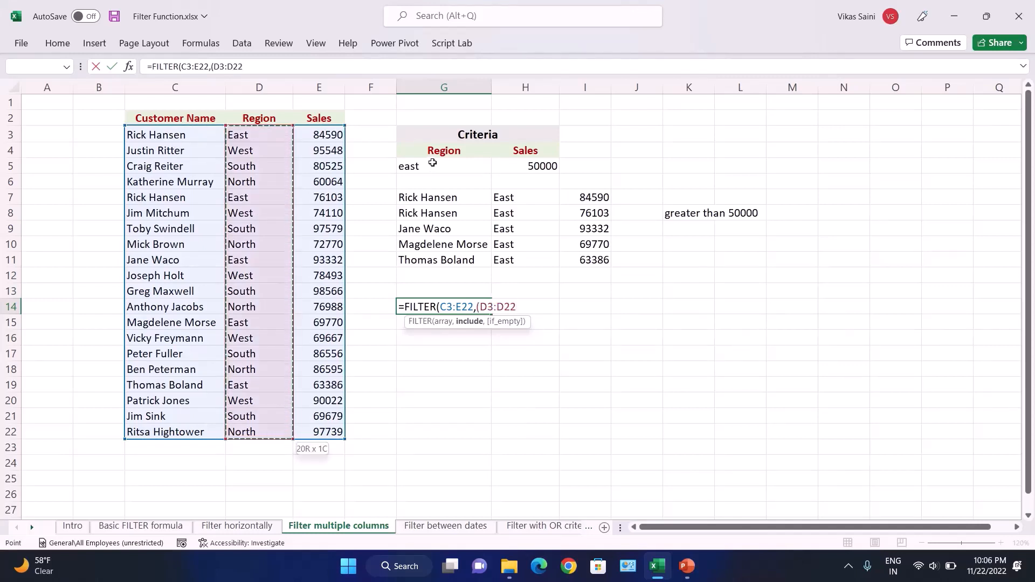
click(432, 164)
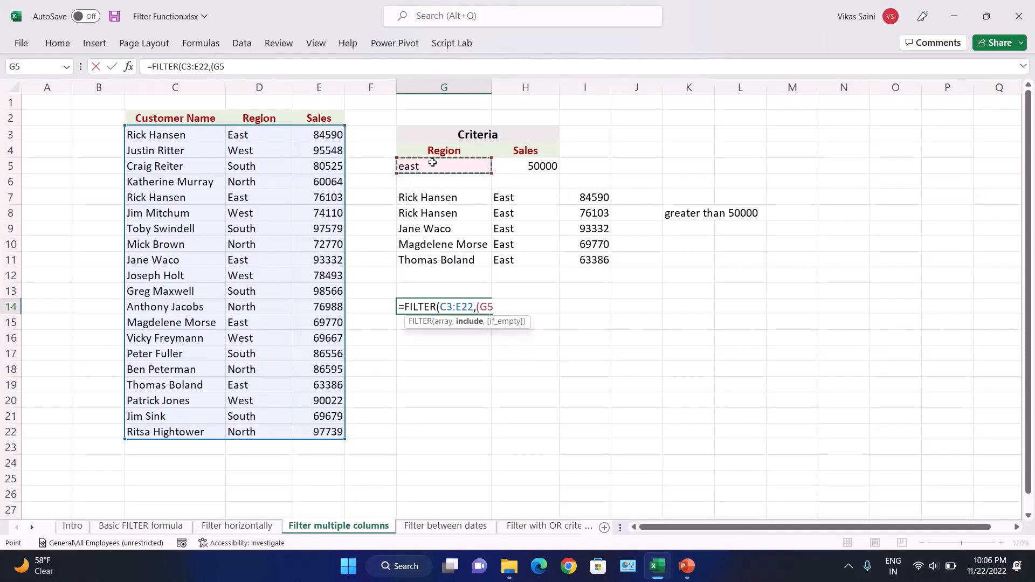
key(BackSpace)
key(BackSpace)
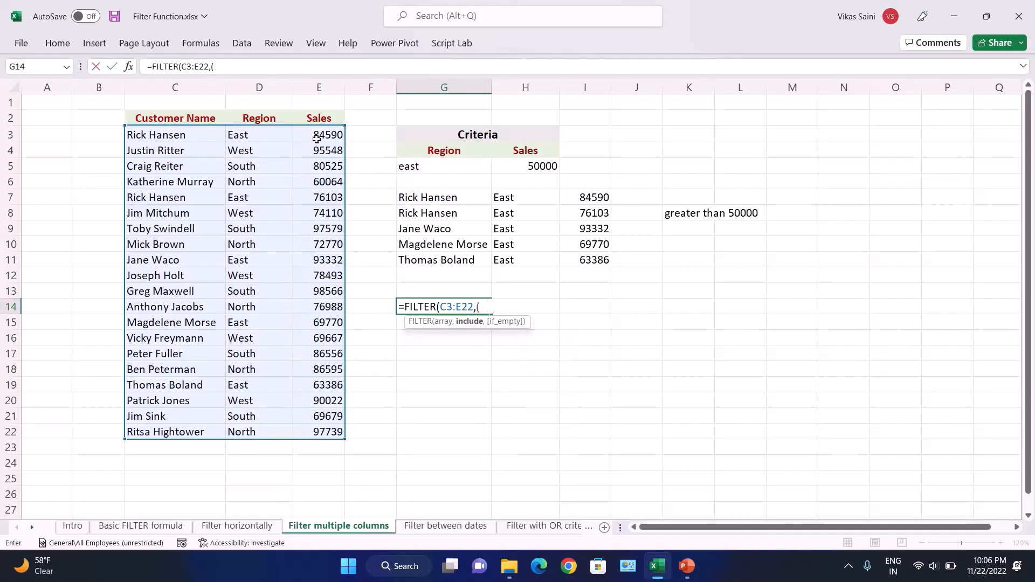
click(290, 135)
key(ctrl+shift+Down)
text(=)
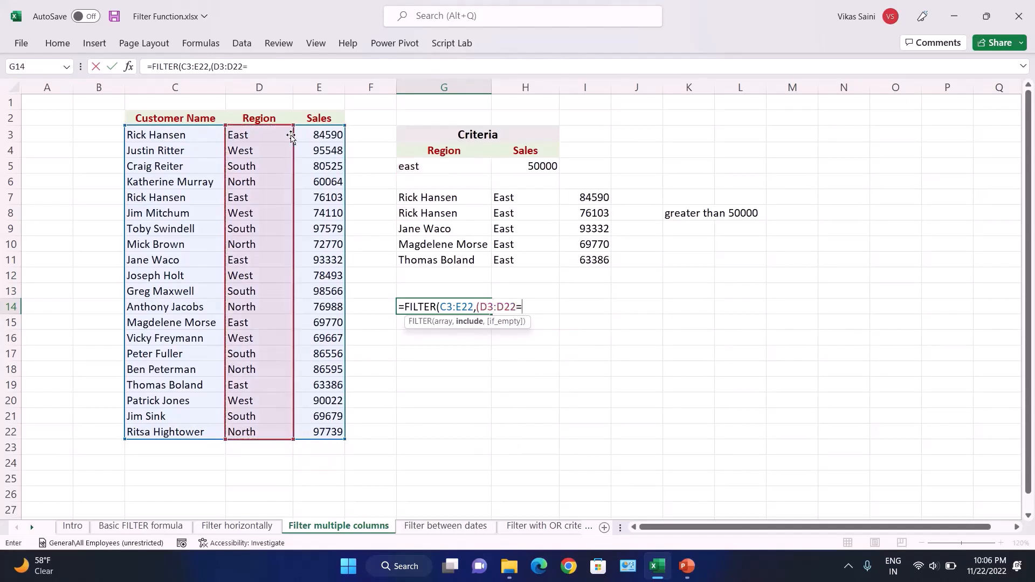
click(408, 166)
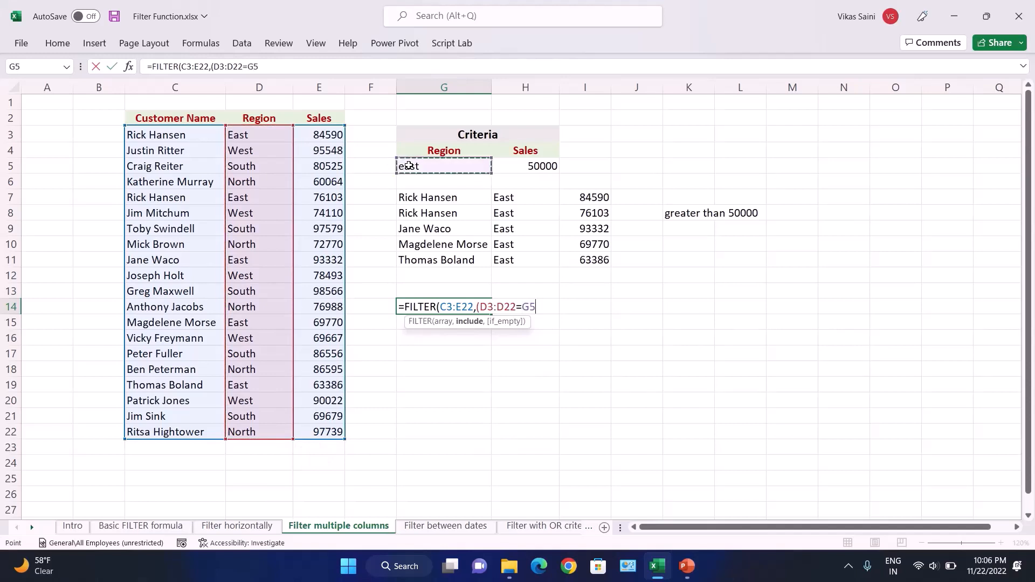
key(F4)
text()*)
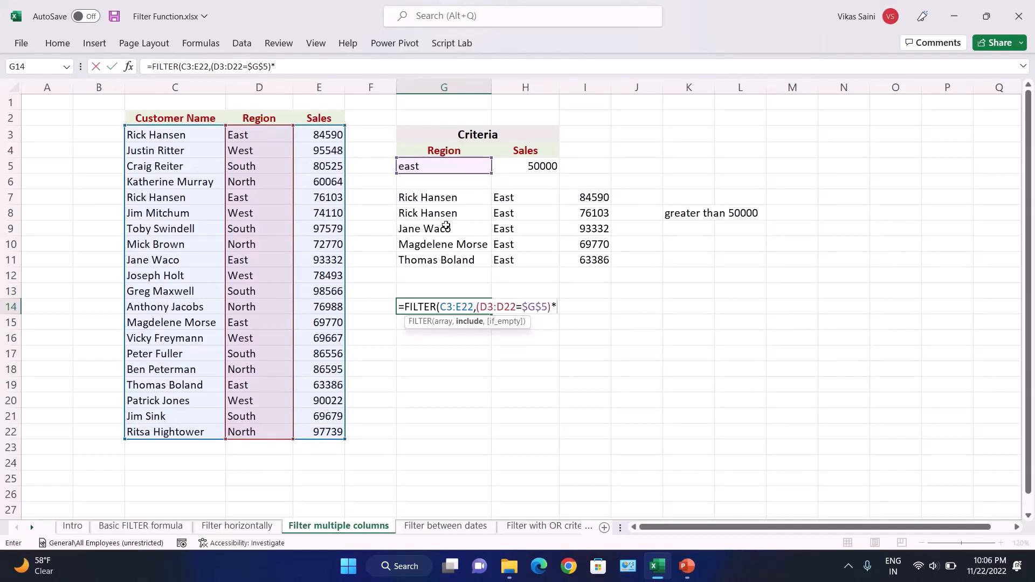
Add the sales condition E3:E22<J5 as the second factor of the include argument in G14
click(320, 136)
key(ctrl+shift+Down)
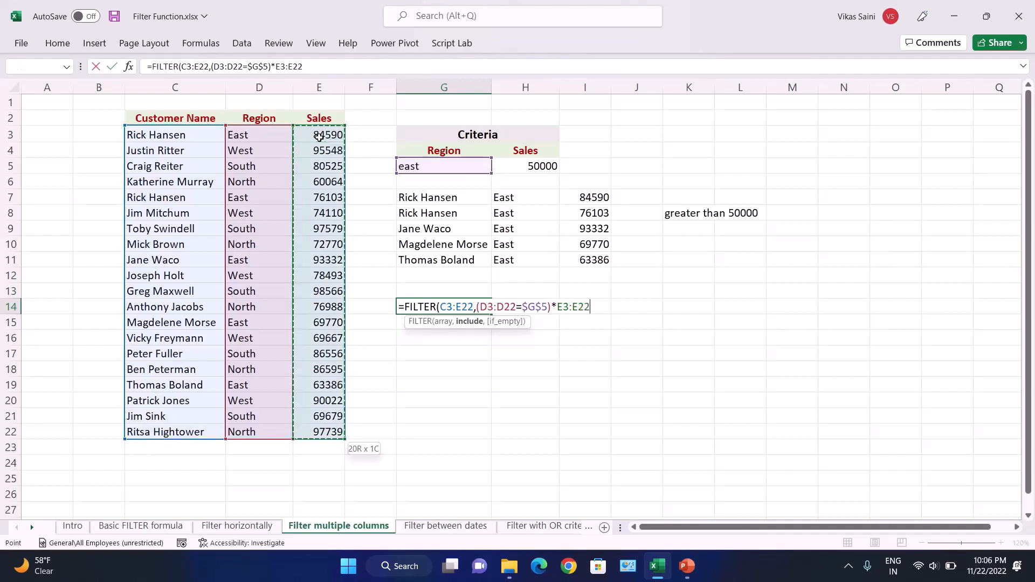
text(=)
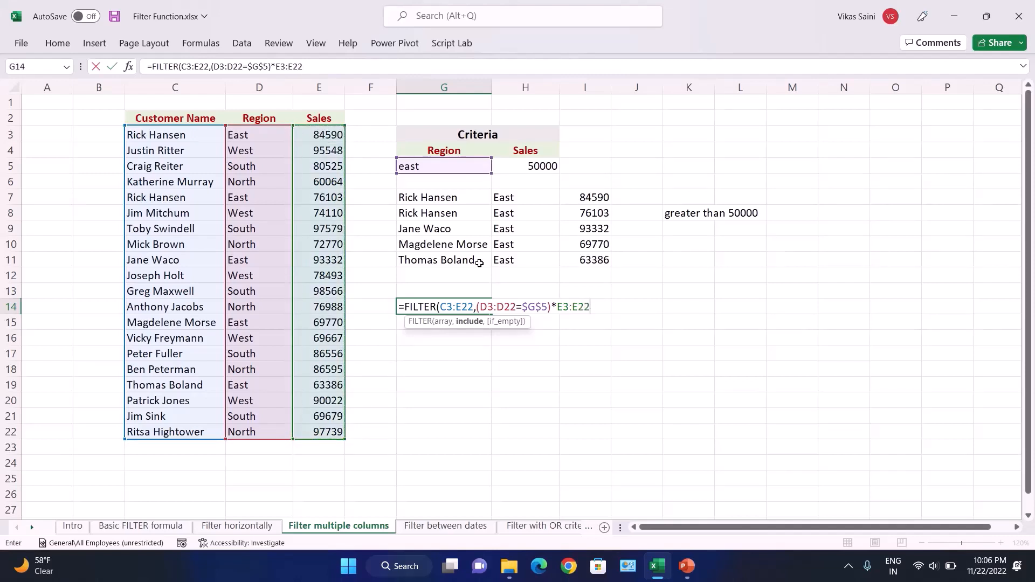
text(<)
click(636, 166)
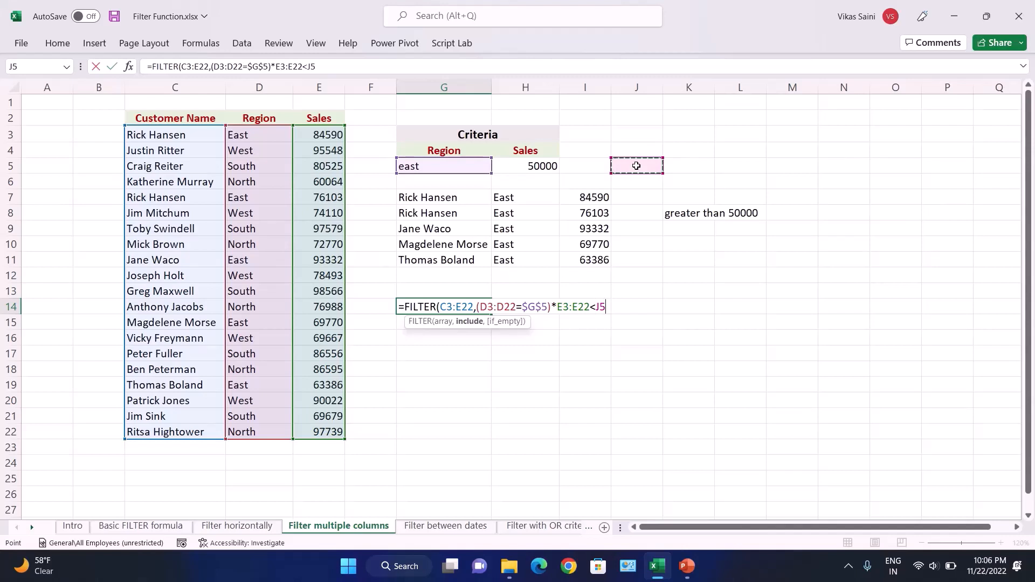
text())
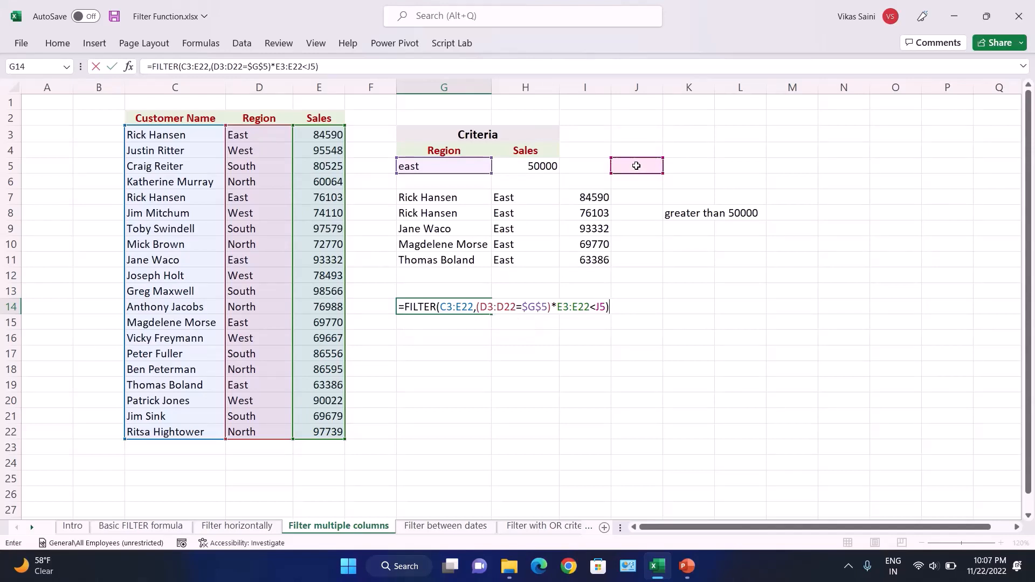
Try to complete the G14 formula with the if_empty text "enter correct data", then discard the entry
text(,"enter correct)
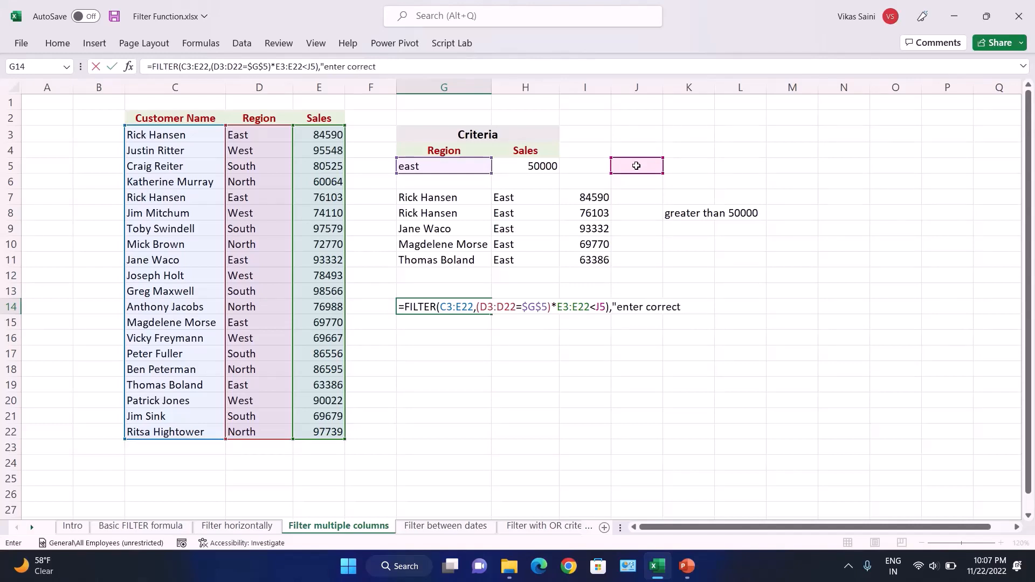
text( data")
key(Return)
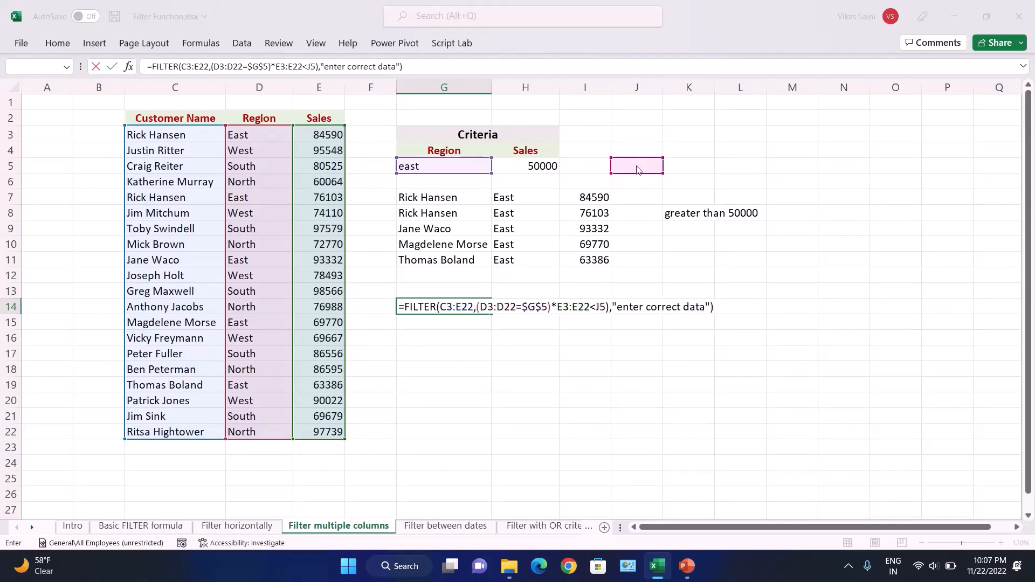
key(Return)
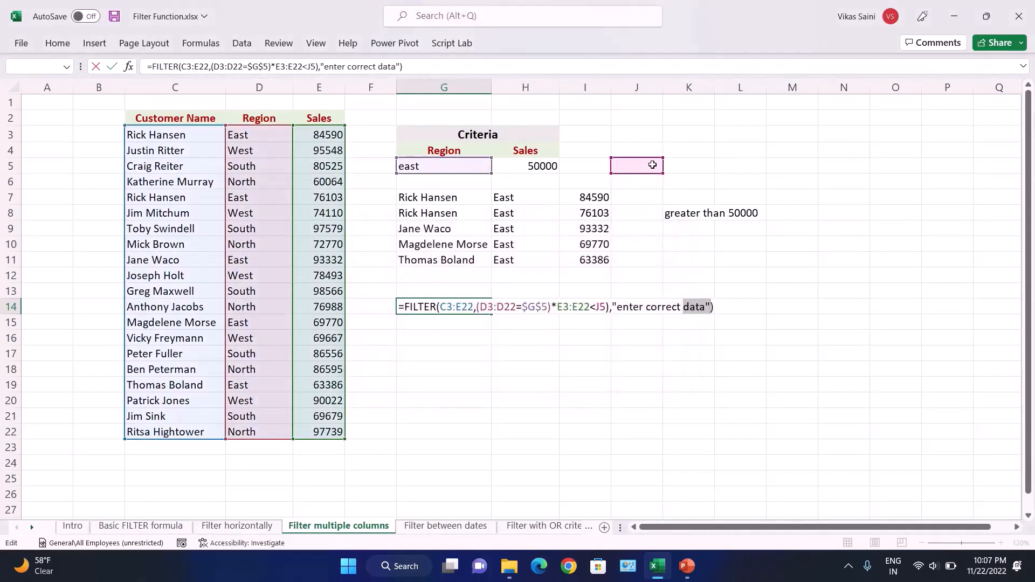
click(655, 183)
key(Escape)
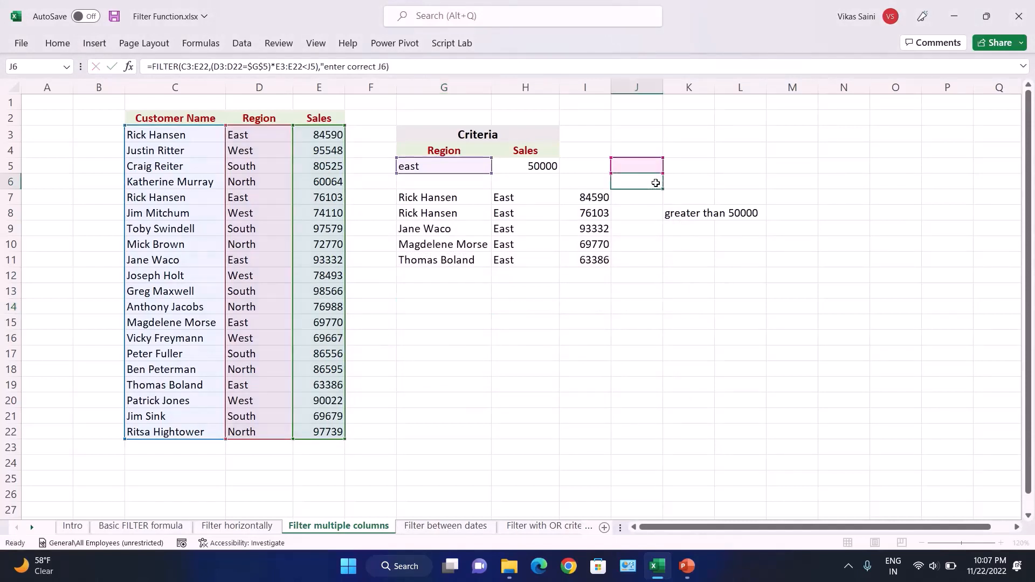
Enter 75000 in cell J5 as another sales criterion
click(651, 170)
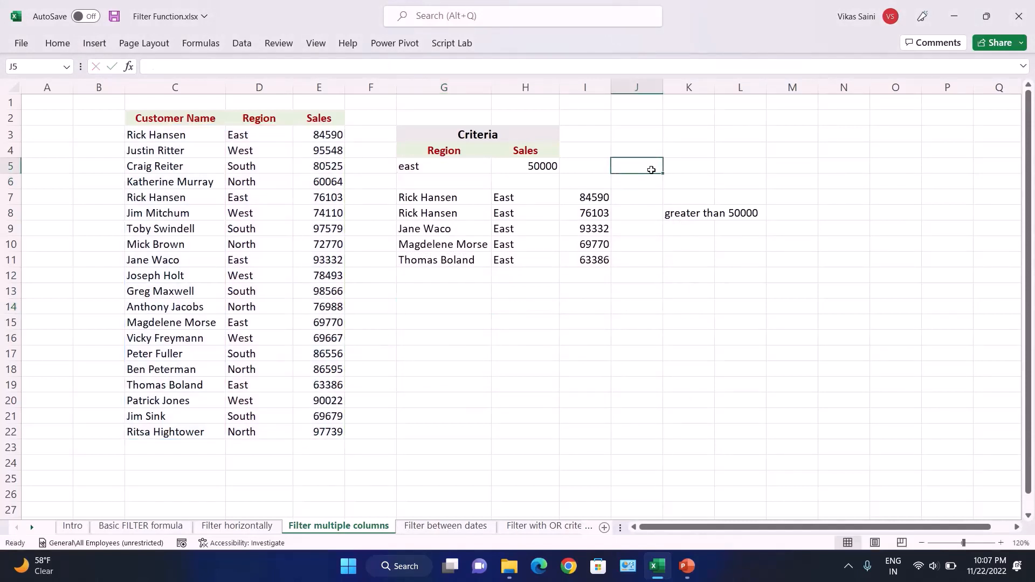
text(7)
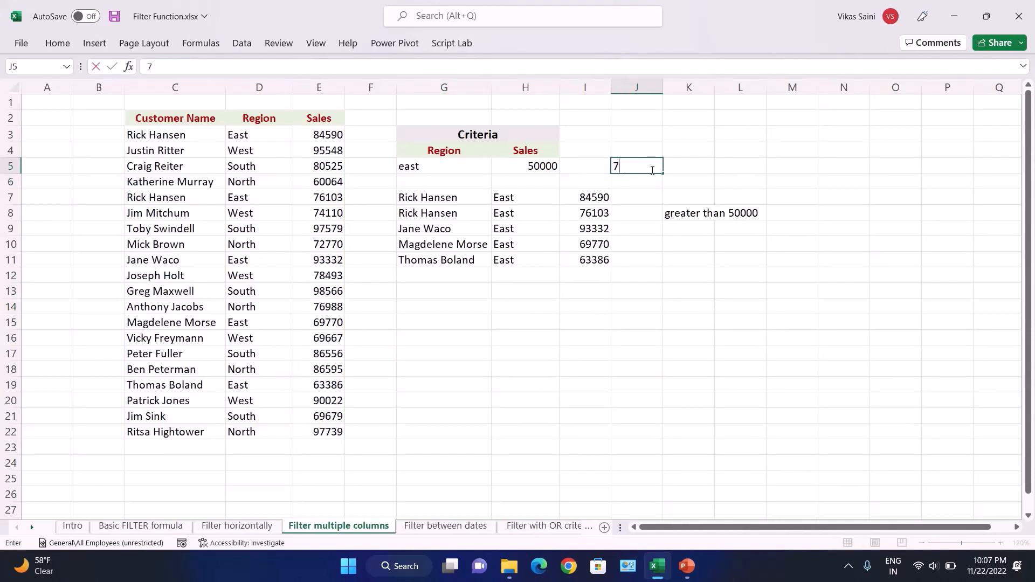
text(5000)
key(Return)
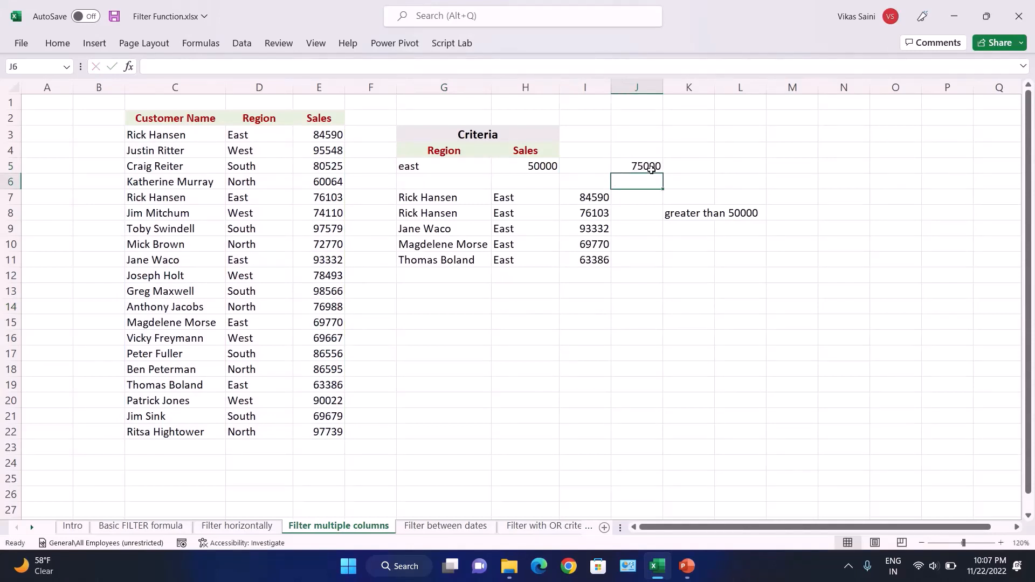
Copy the FILTER formula from G7 to G15 and select the pasted formula cell
key(Down)
key(Down)
key(Down)
key(Down)
key(Down)
key(Down)
key(Down)
key(Left)
key(Left)
key(Left)
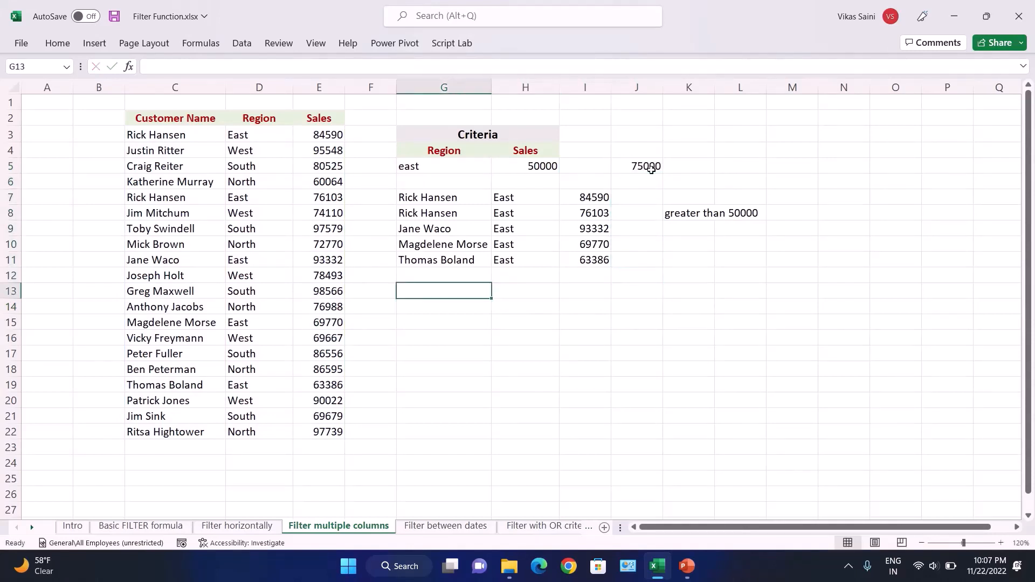
key(Up)
key(Up)
key(Up)
key(Up)
key(Up)
key(Up)
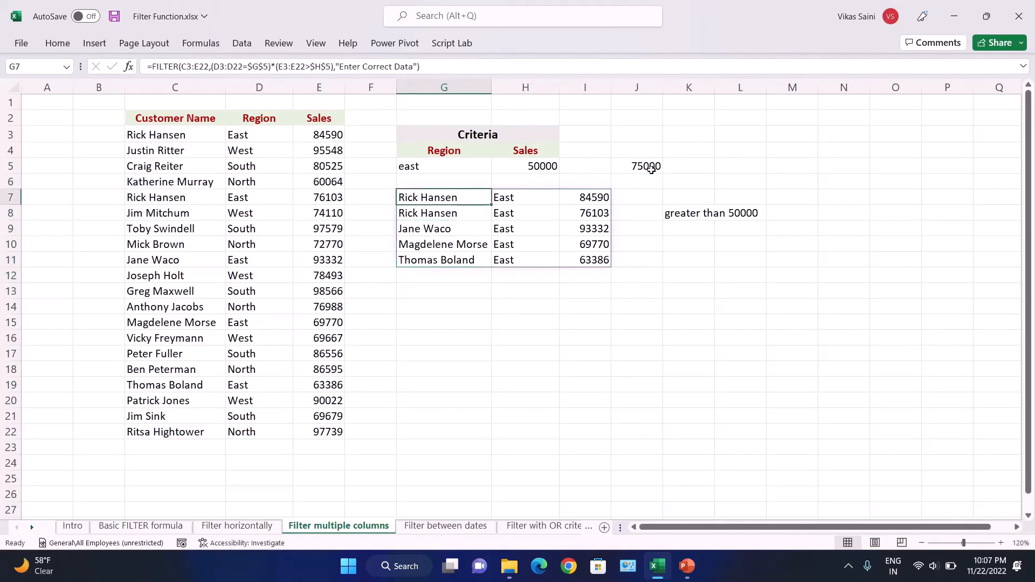
key(ctrl+c)
key(Down)
key(Down)
key(Down)
key(Down)
key(Down)
key(Down)
key(Down)
key(Down)
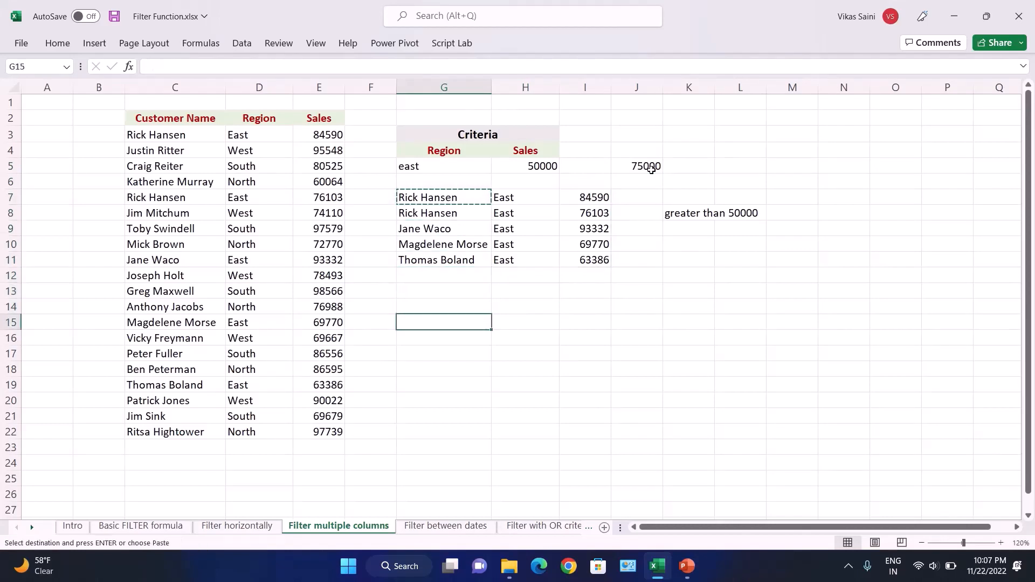
key(ctrl+v)
key(Escape)
key(Right)
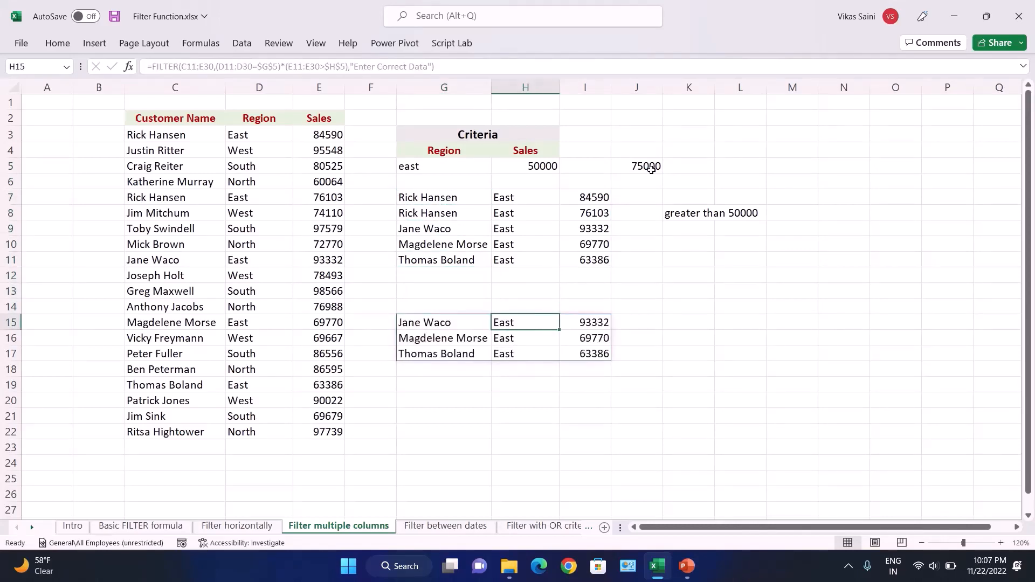
key(BackSpace)
key(Escape)
key(Left)
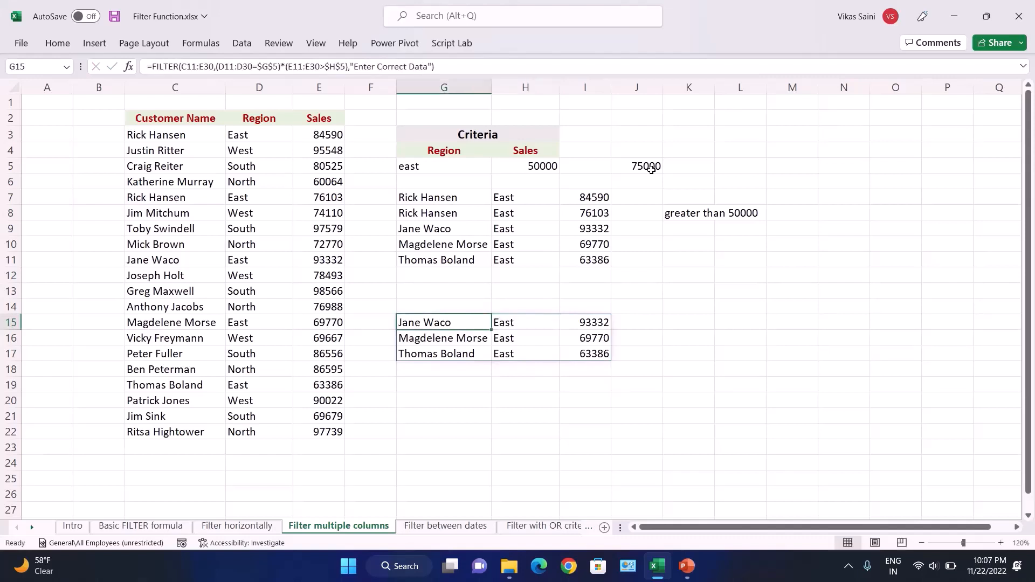
Clear the pasted FILTER formula and its spilled results starting at cell G15
key(F2)
key(Escape)
key(ctrl+a)
key(Delete)
Start a new FILTER formula in G15 with the customer data C3:E22 as the array
text(=)
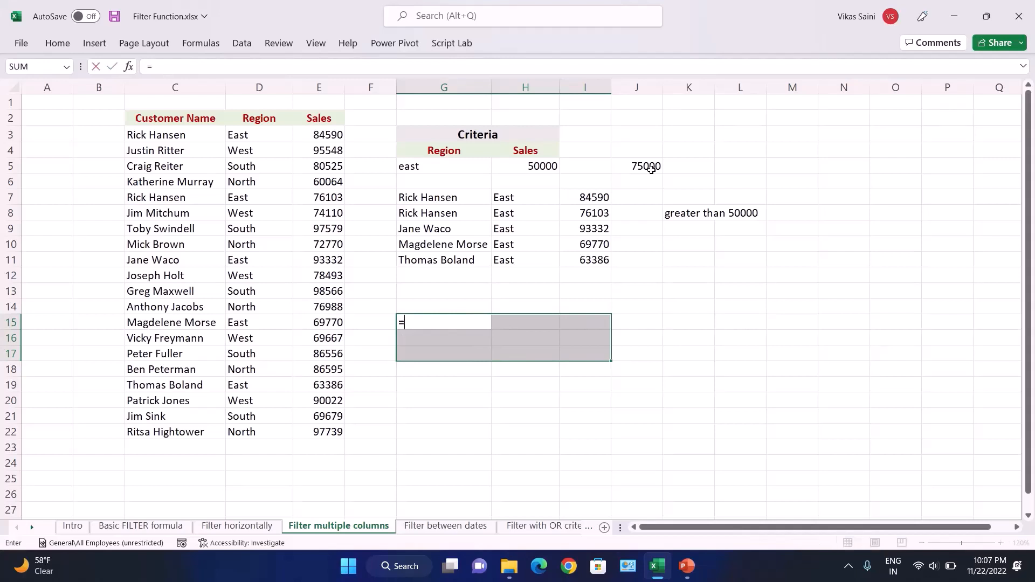
text(FILTER()
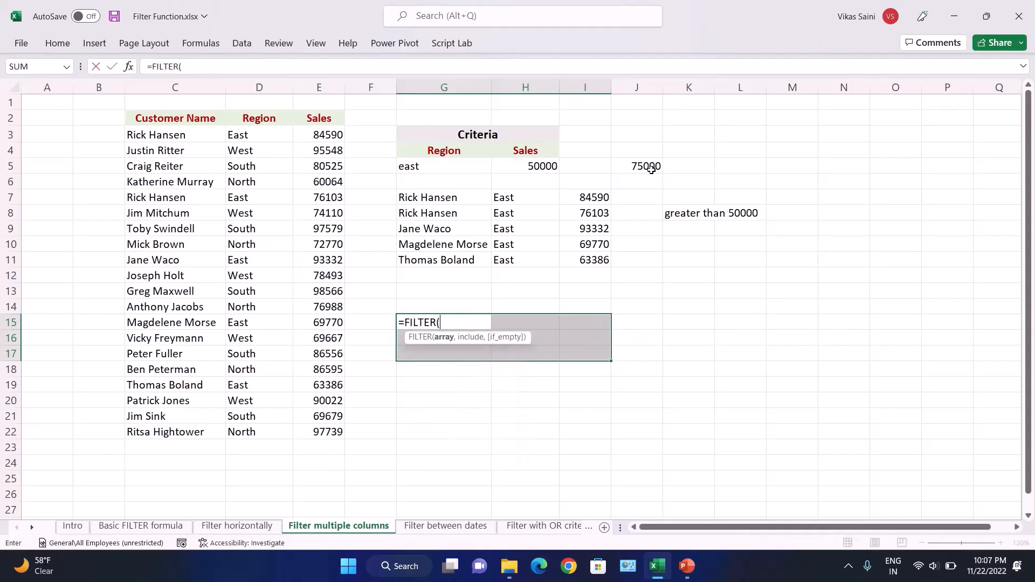
key(Up)
key(Up)
key(Up)
key(Up)
key(Up)
key(Up)
key(Up)
key(Up)
key(Up)
key(Up)
key(Left)
key(Left)
key(Left)
key(Left)
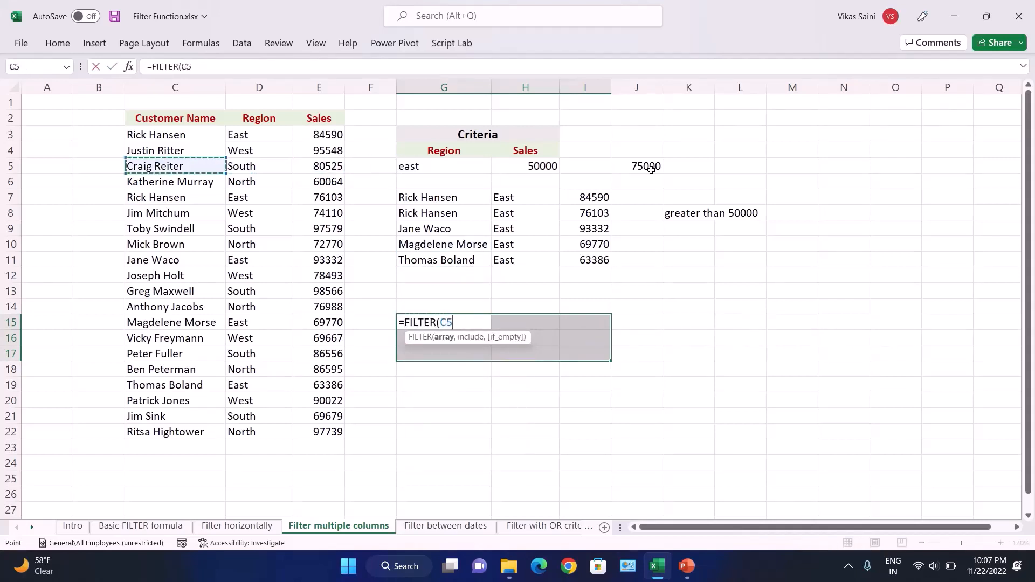
key(Up)
key(Up)
key(ctrl+shift+Right)
key(ctrl+shift+Down)
text(,)
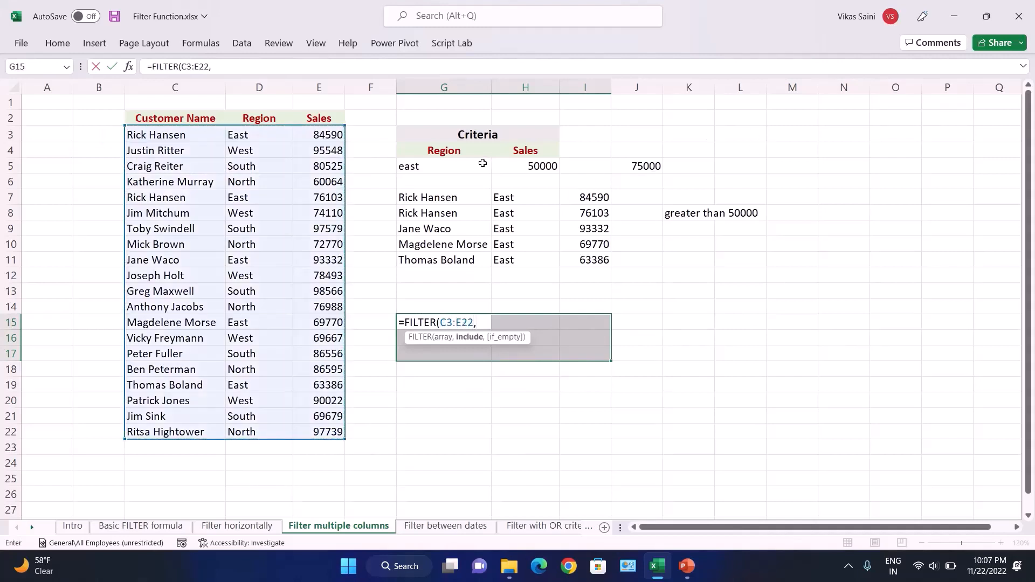
click(267, 135)
key(ctrl+shift+Down)
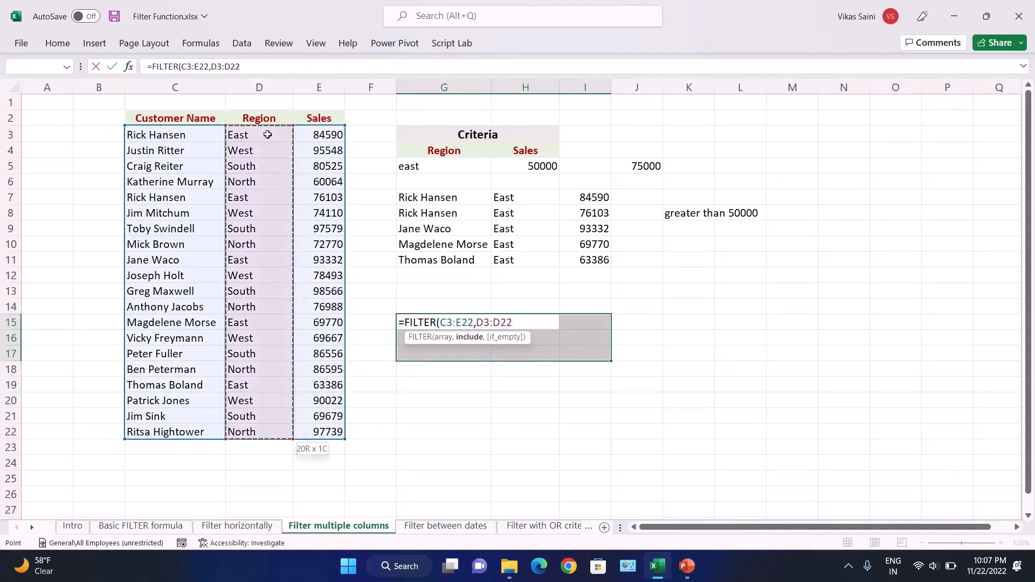
key(ctrl+shift+Up)
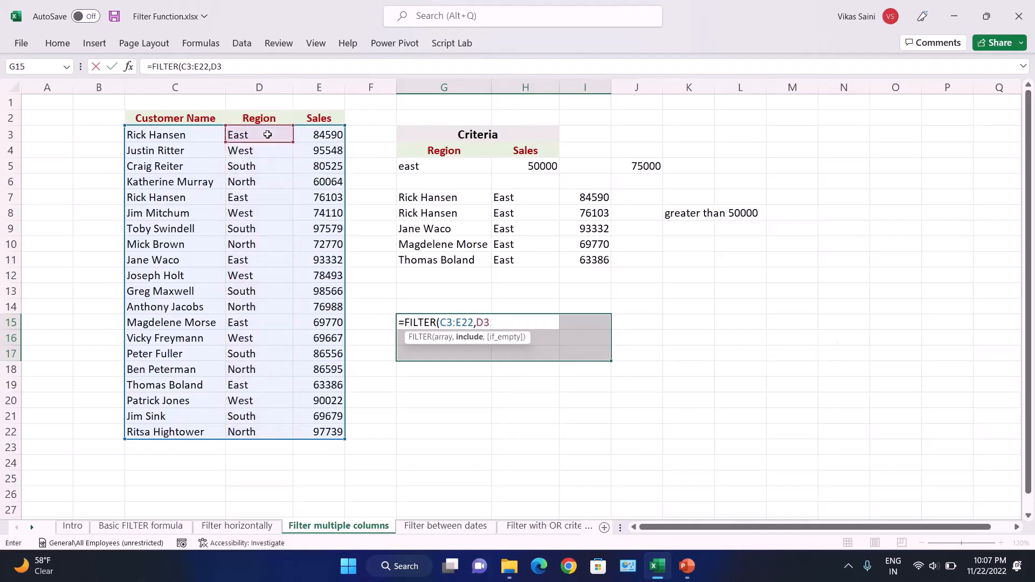
key(BackSpace)
key(BackSpace)
Add the region condition (D3:D22=$G$5) as the first factor of the include argument, followed by a multiplication
text(()
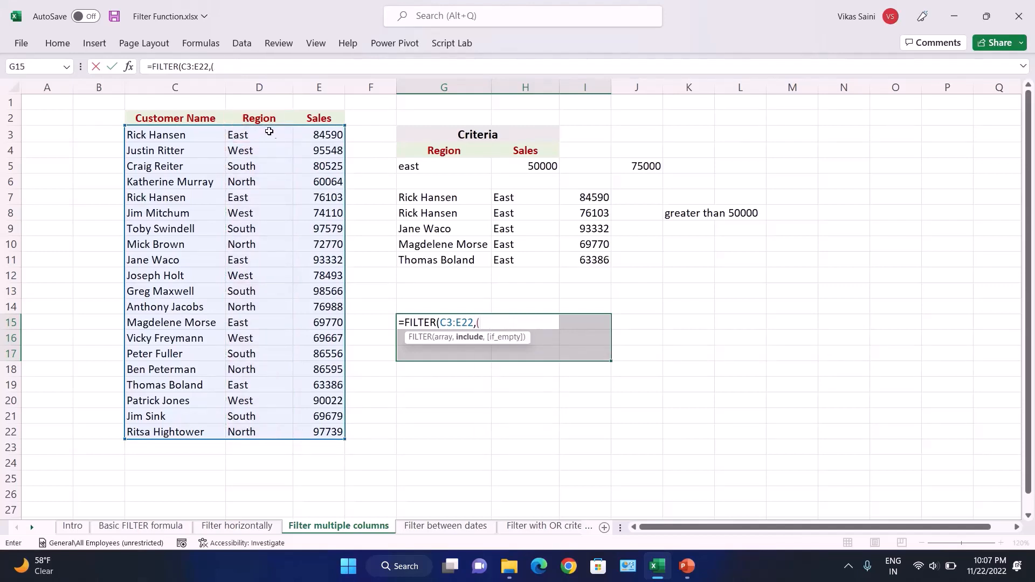
click(234, 130)
key(ctrl+shift+Down)
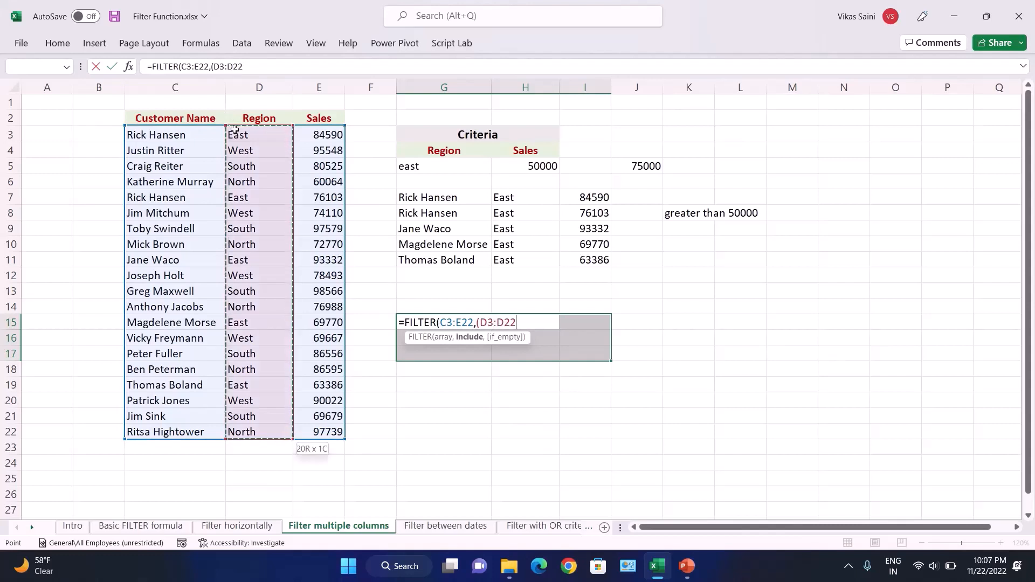
text(=)
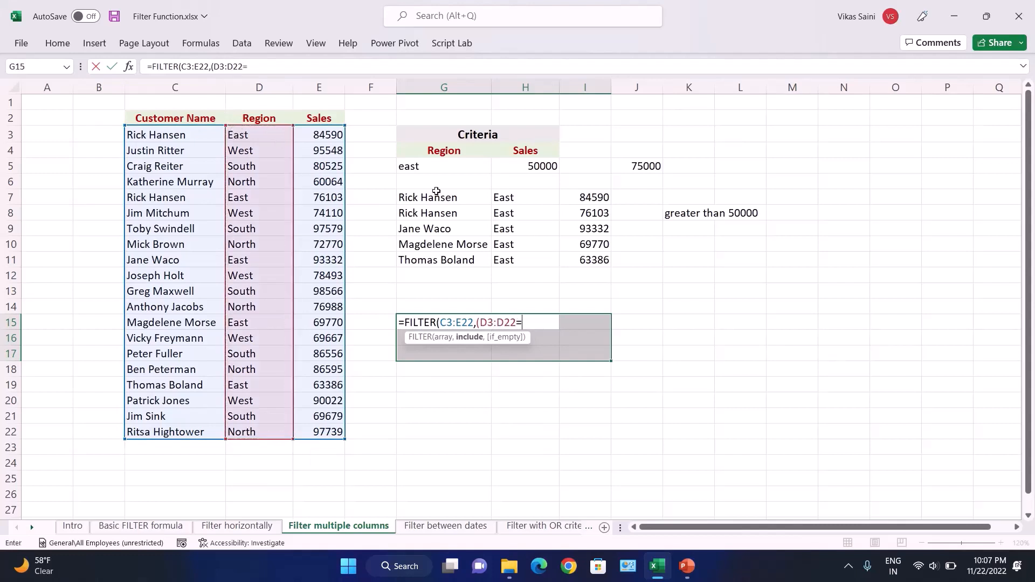
click(436, 171)
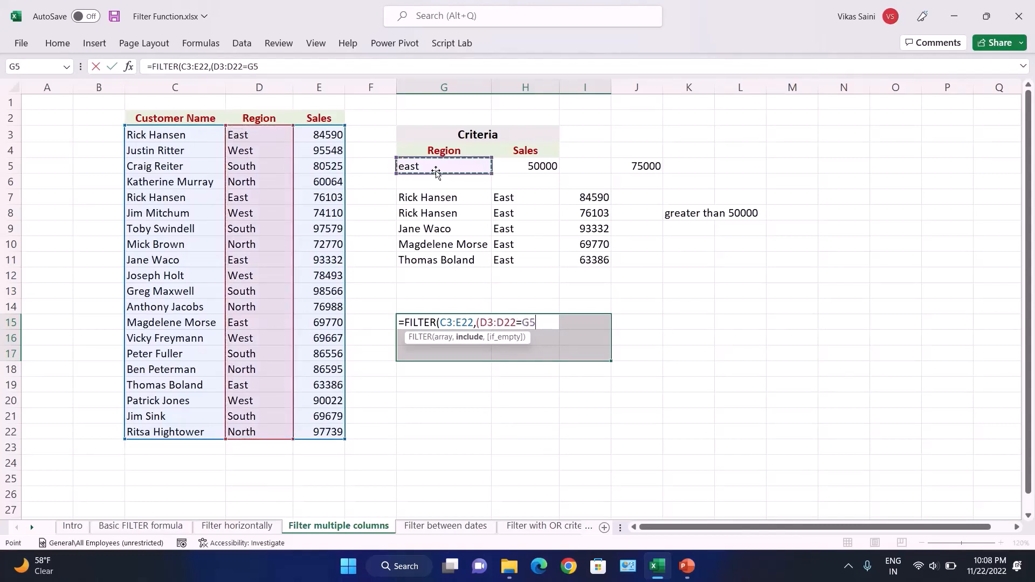
key(F4)
text()*()
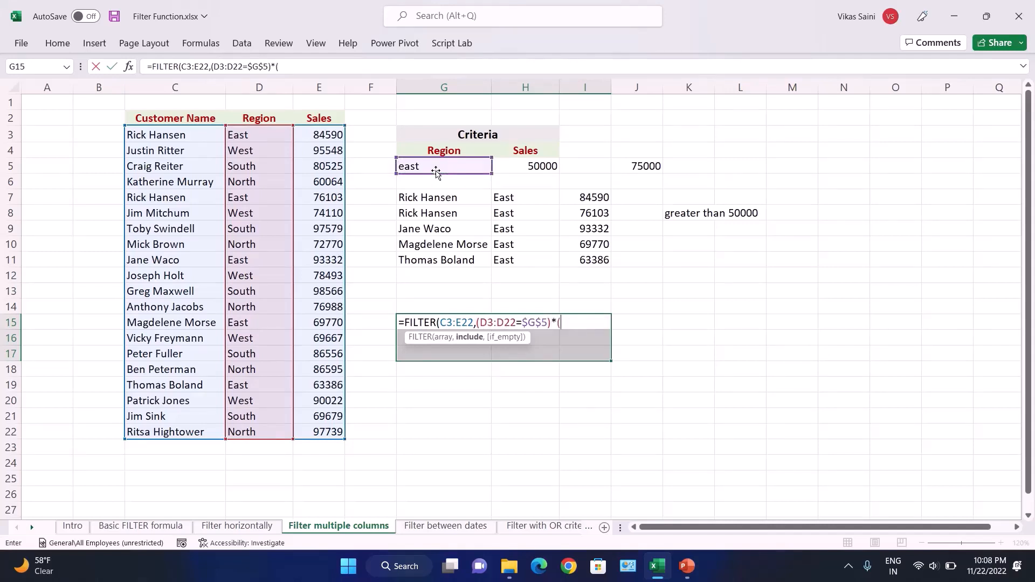
click(327, 136)
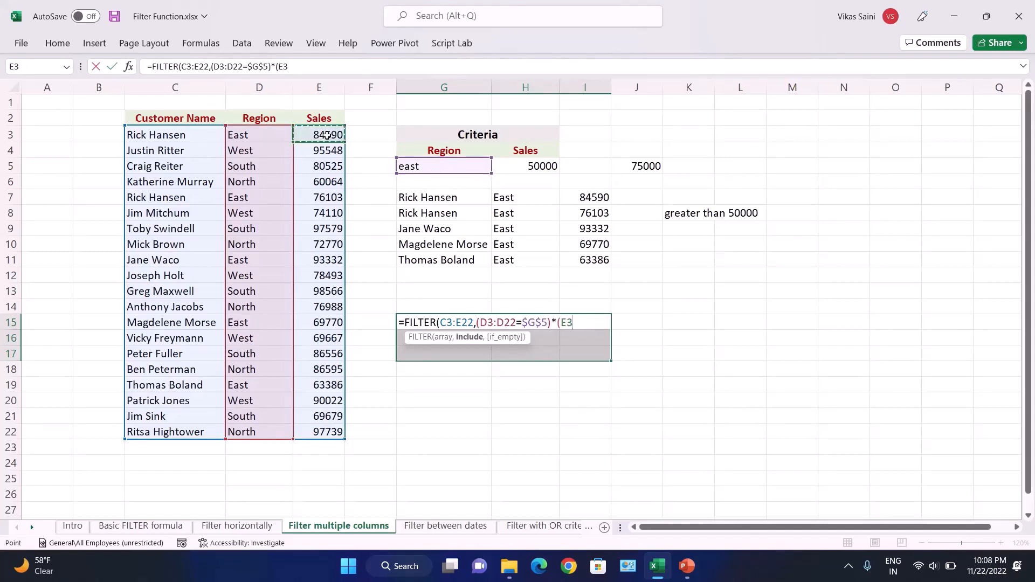
key(ctrl+shift+Down)
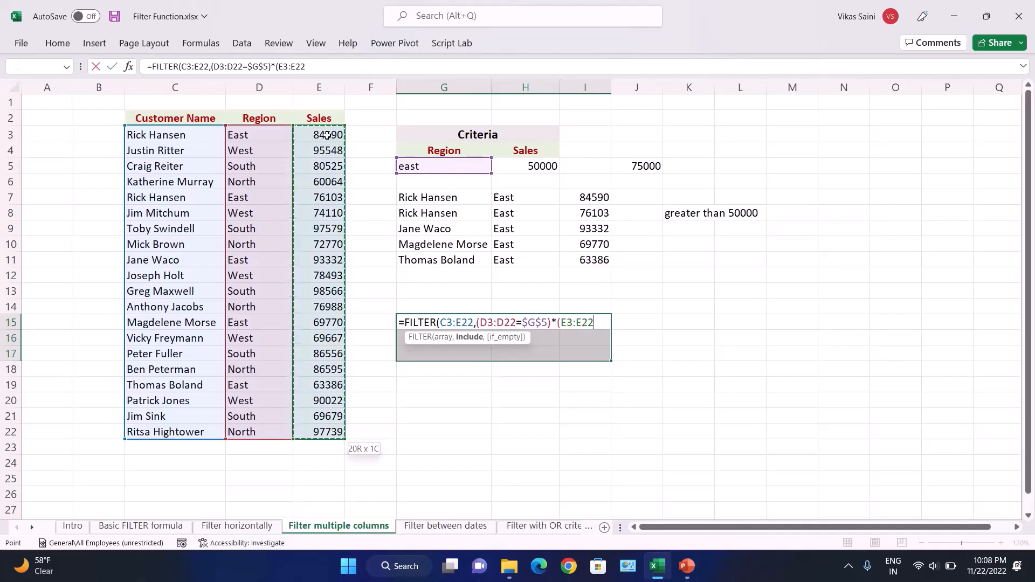
click(625, 170)
key(BackSpace)
key(BackSpace)
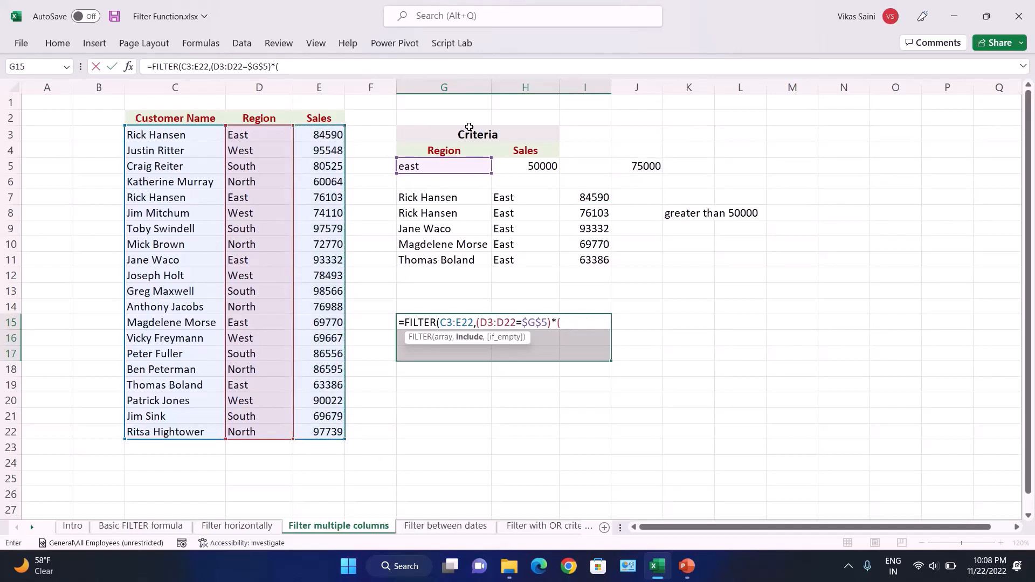
Add the sales condition E3:E22<J5 as the second factor of the include argument in G15
click(332, 131)
key(ctrl+shift+Down)
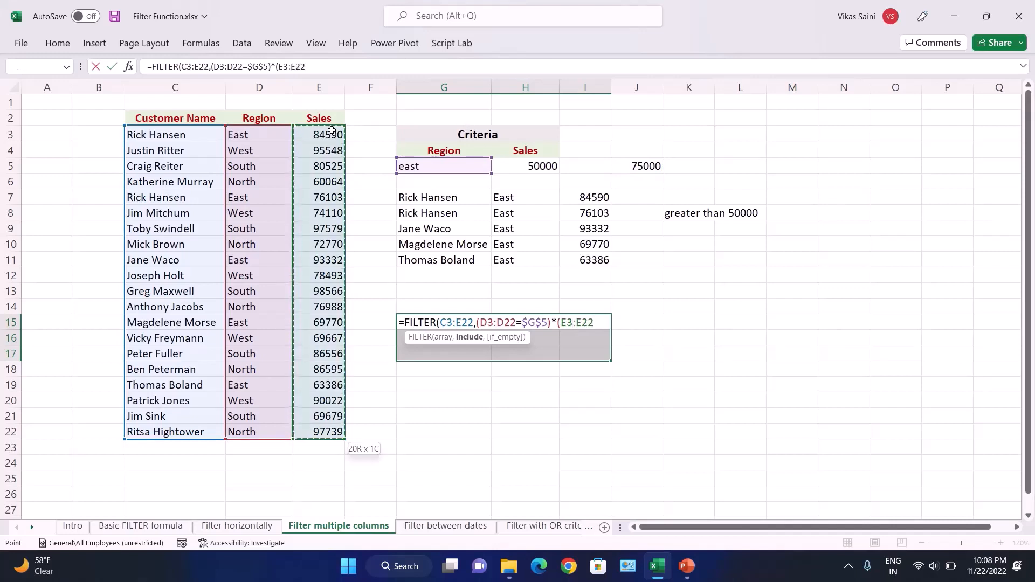
text(>)
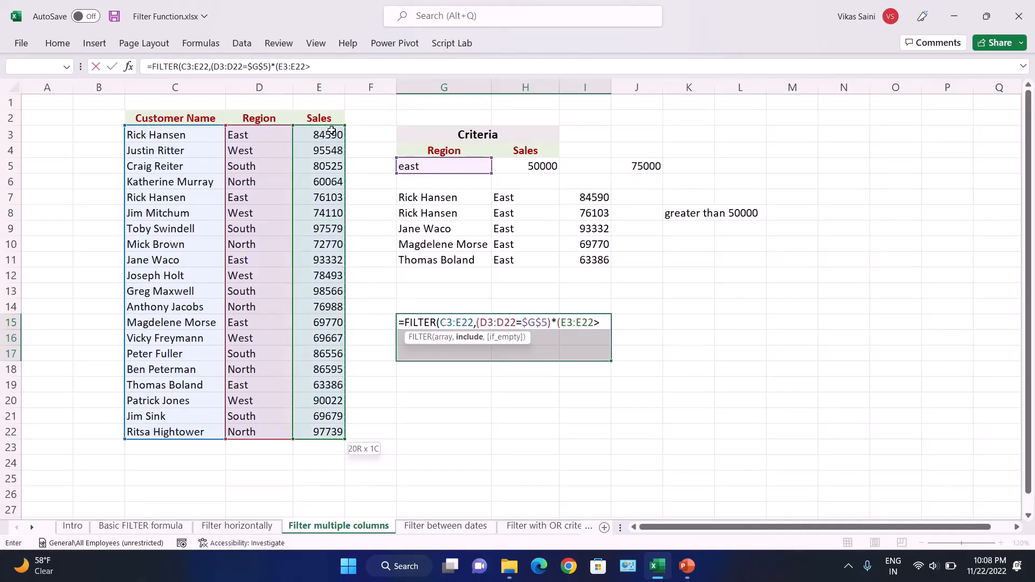
mouse_move(691, 5)
key(BackSpace)
text(<)
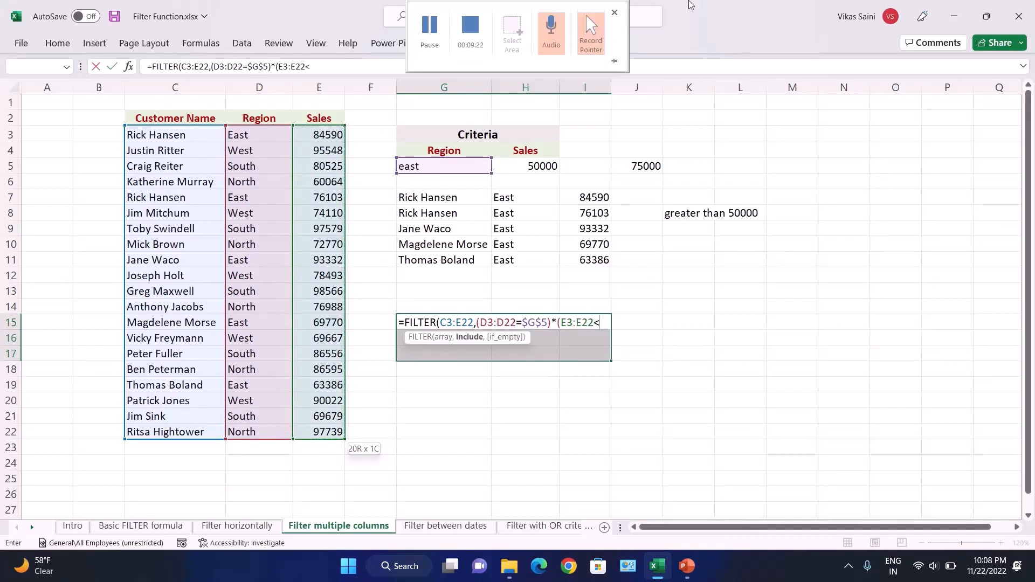
click(622, 170)
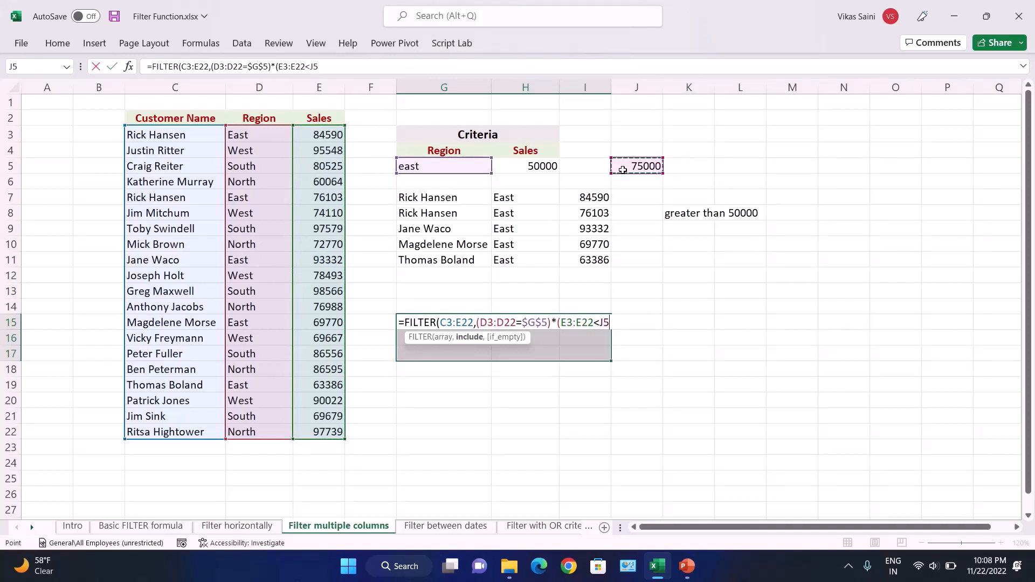
Complete the G15 formula with the if_empty text "not found" and enter it
text(),)
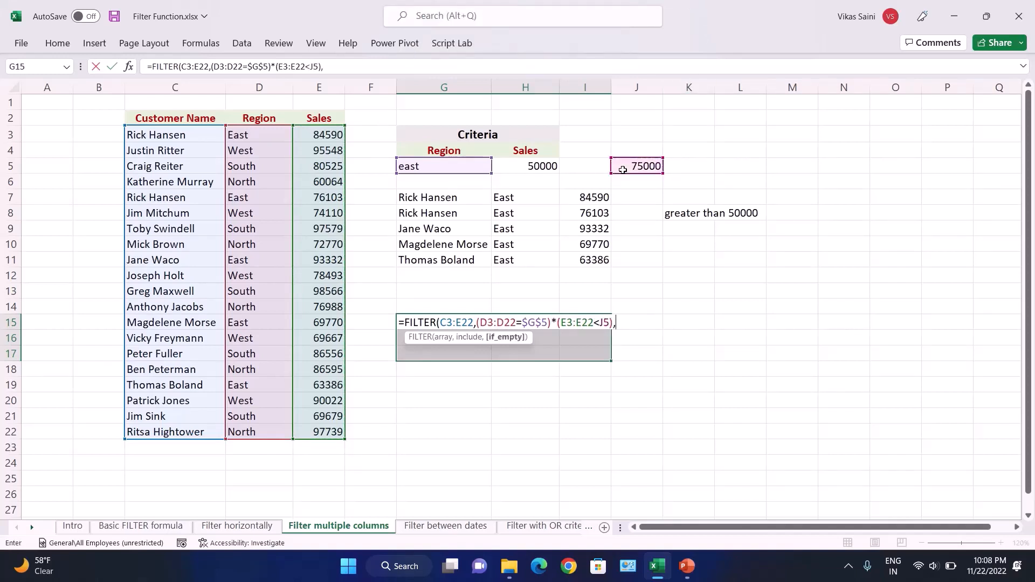
text("not found)
key(Return)
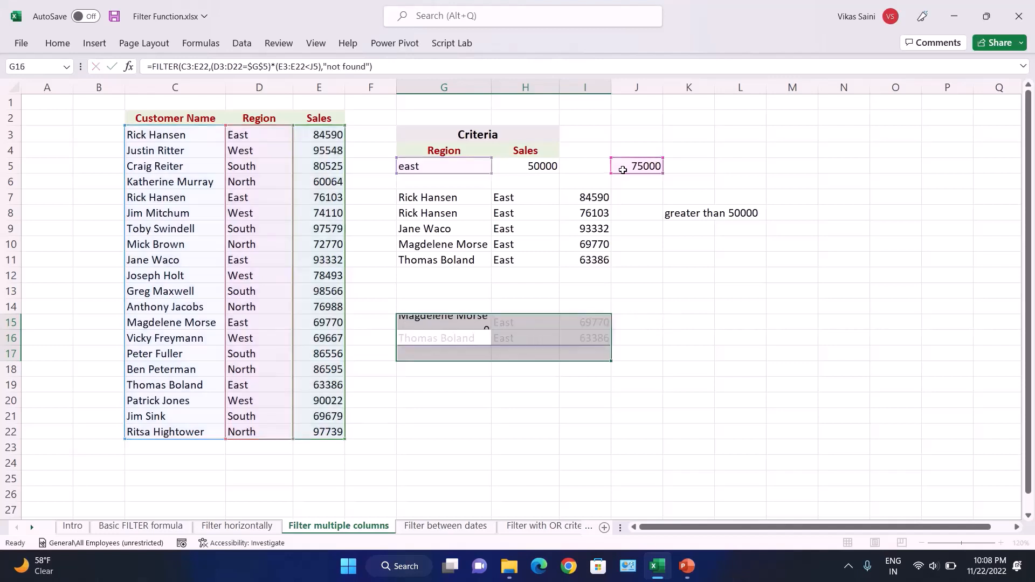
Enter the note "less than 75000" in K15 beside the second filter result
key(Up)
key(Right)
key(Right)
key(Right)
key(Right)
key(Right)
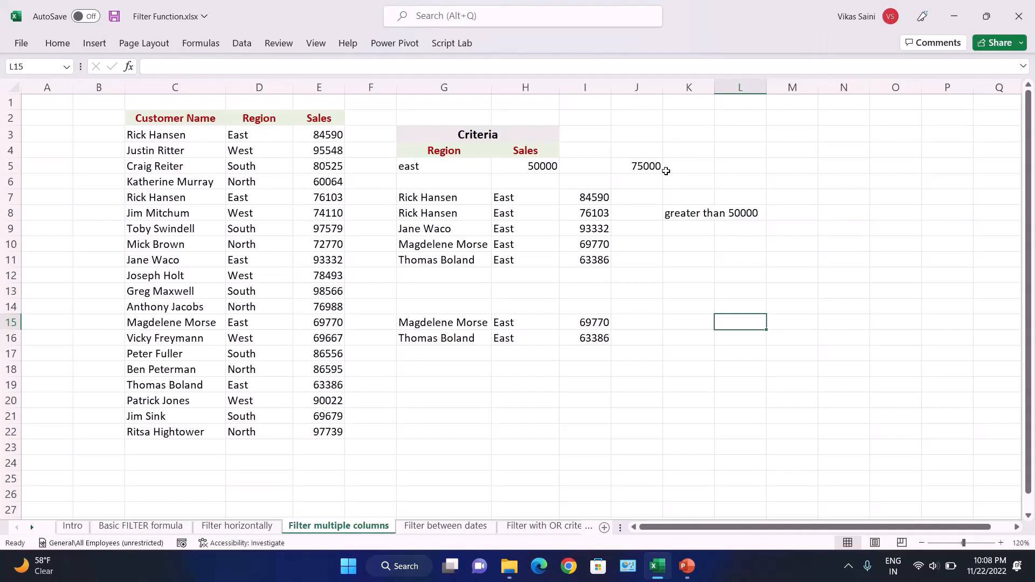
key(Up)
key(Up)
key(Up)
key(Up)
key(Up)
key(Up)
key(Down)
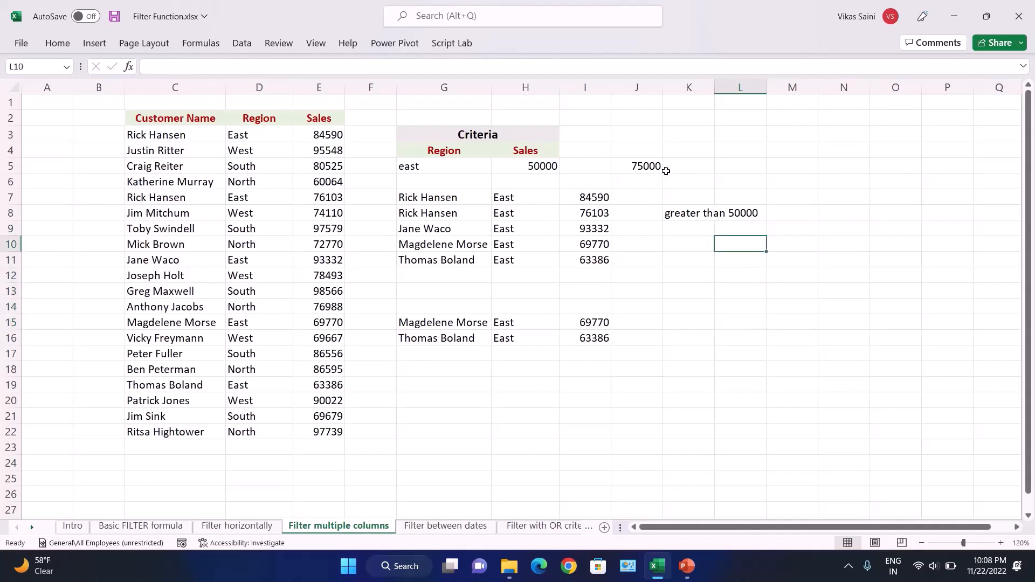
key(Down)
key(Left)
key(Down)
key(Down)
key(Down)
key(Down)
text(l)
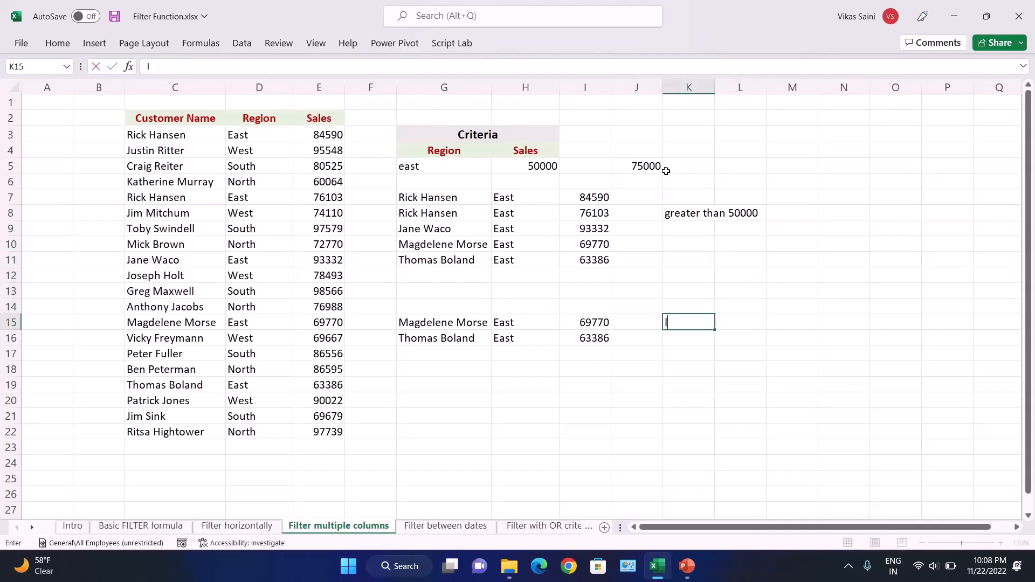
text(ess rthan)
key(BackSpace)
key(BackSpace)
key(BackSpace)
text(han)
key(BackSpace)
key(BackSpace)
key(BackSpace)
text(than 75000)
key(Return)
Autofit the width of column K to its notes
key(Up)
key(Up)
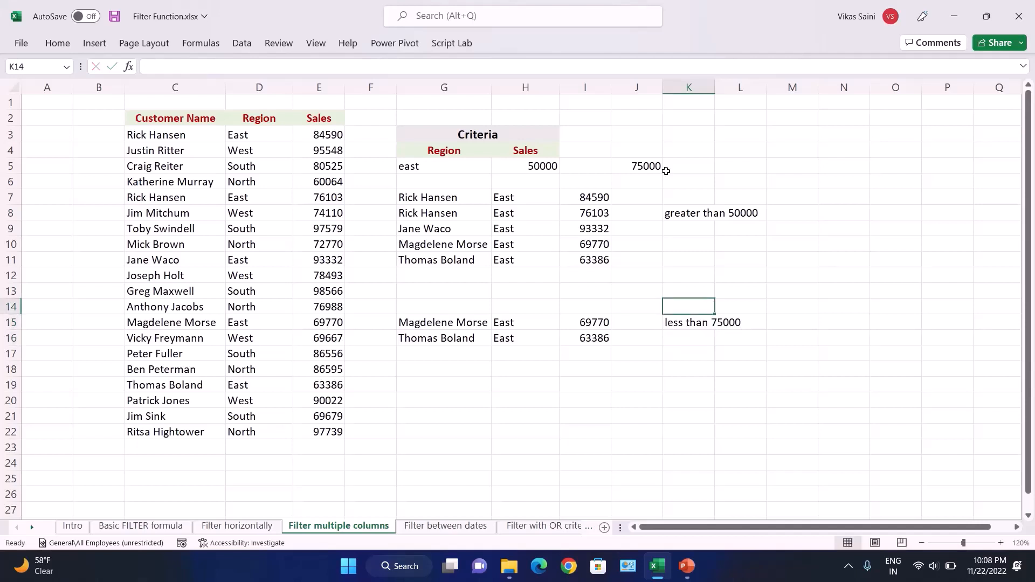
double_click(716, 87)
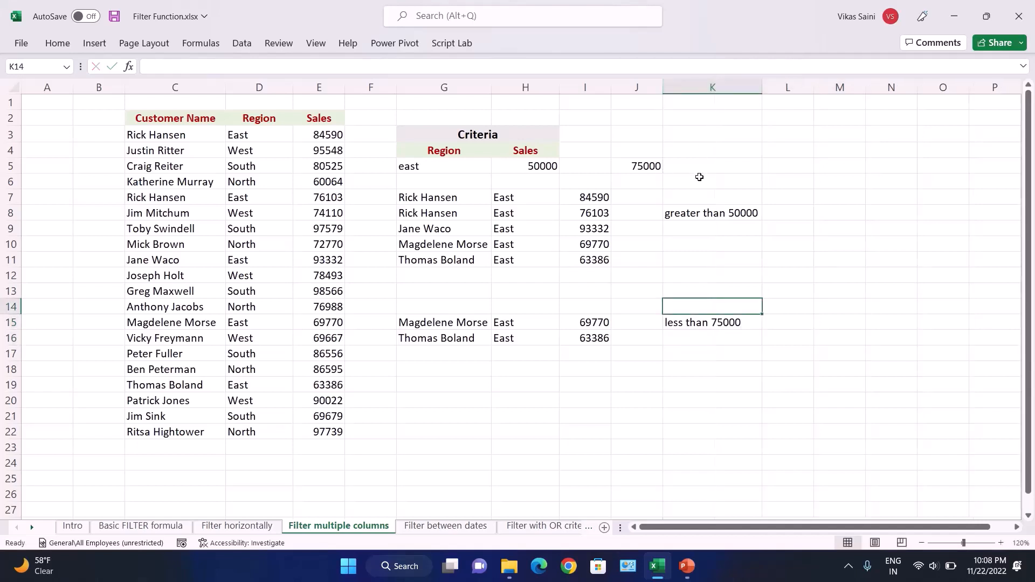
Review the "greater than 50000" note and its FILTER results, moving down from G7 towards the second result block
click(696, 212)
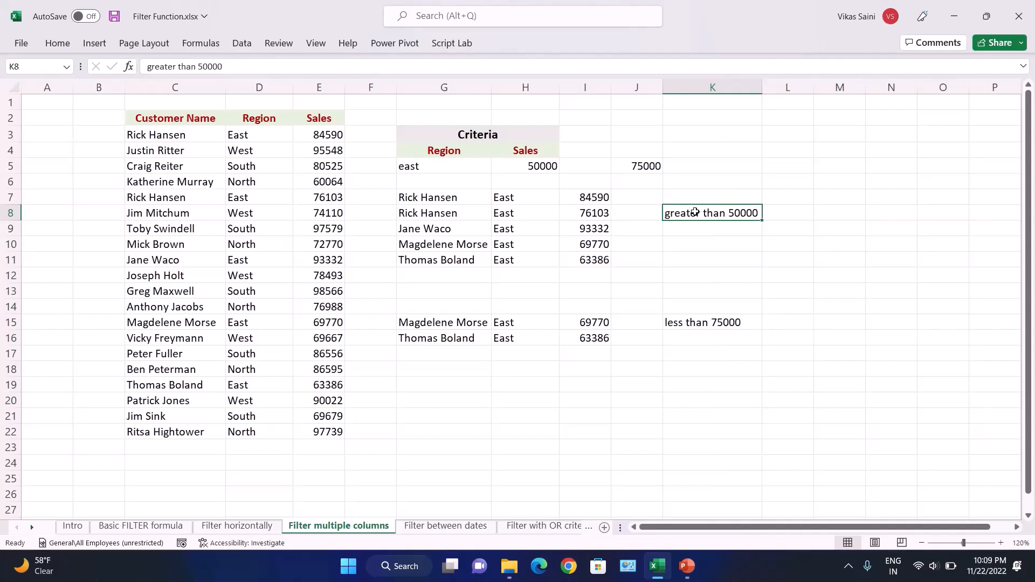
key(Left)
key(Left)
key(Left)
key(Left)
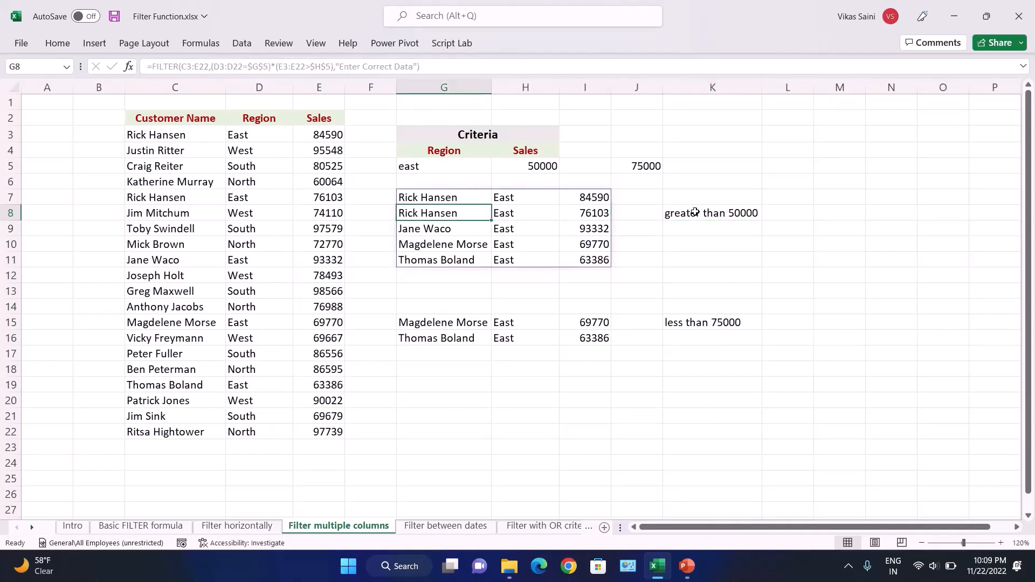
key(Up)
key(Up)
key(Up)
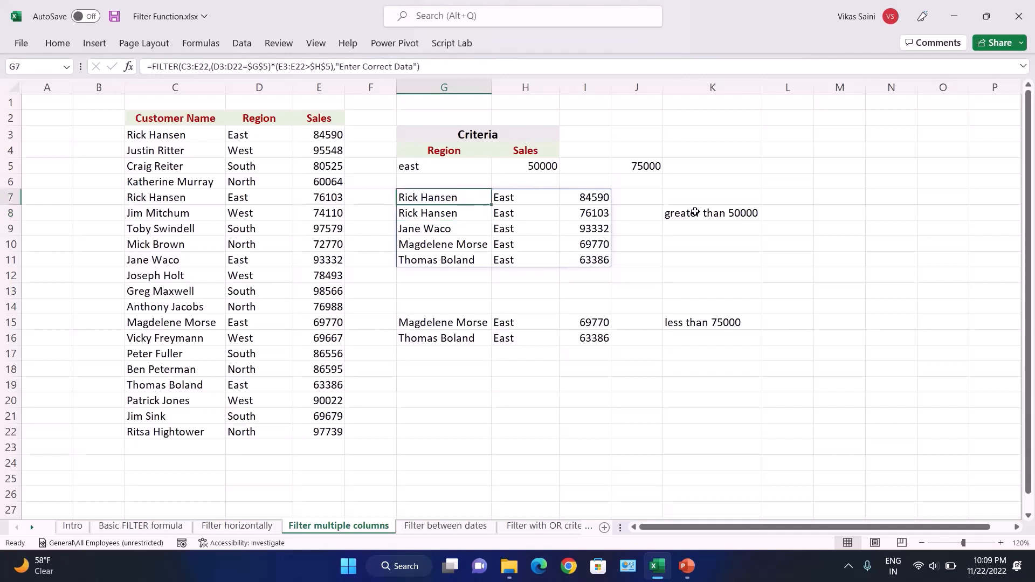
key(Down)
key(Down)
key(Down)
key(Down)
key(Down)
key(Down)
key(Down)
key(Down)
key(Down)
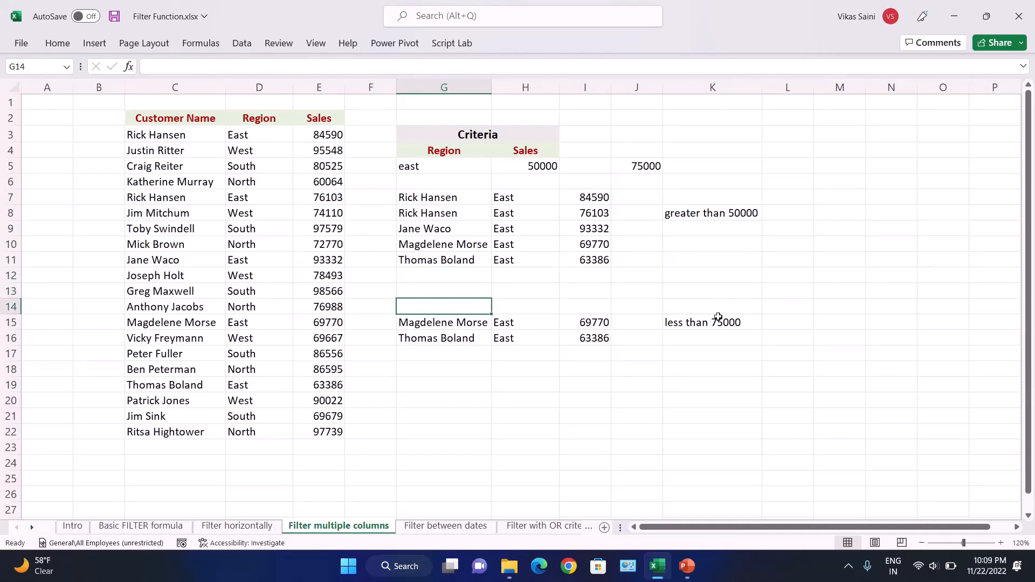
Set the region criterion in G5 to west
click(443, 167)
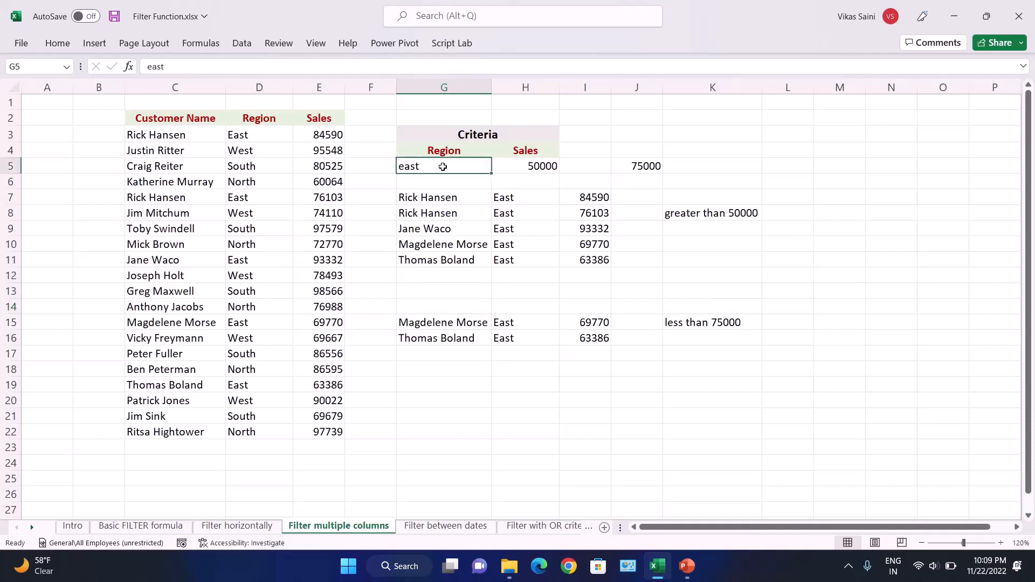
text(we)
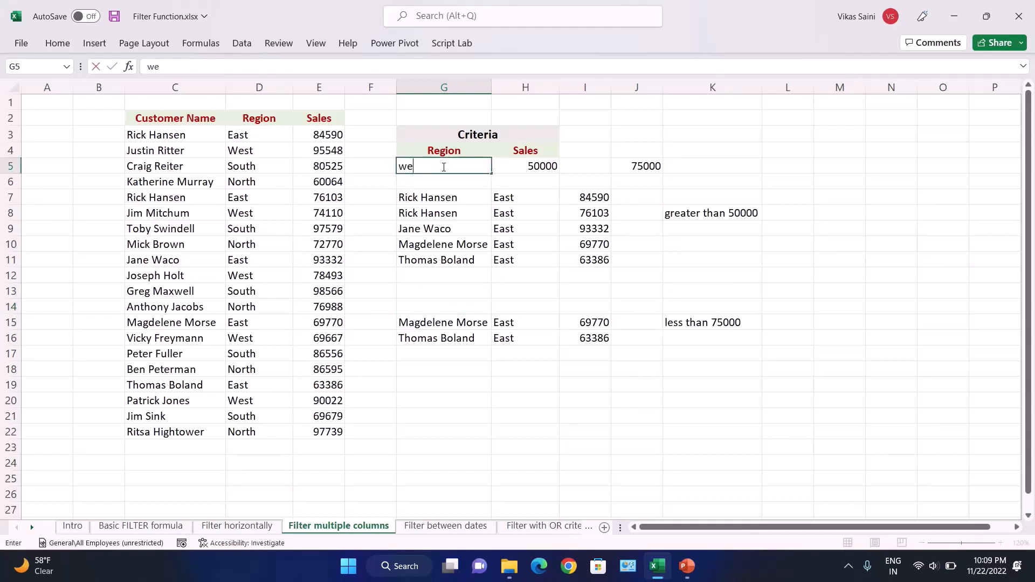
text(st)
key(Return)
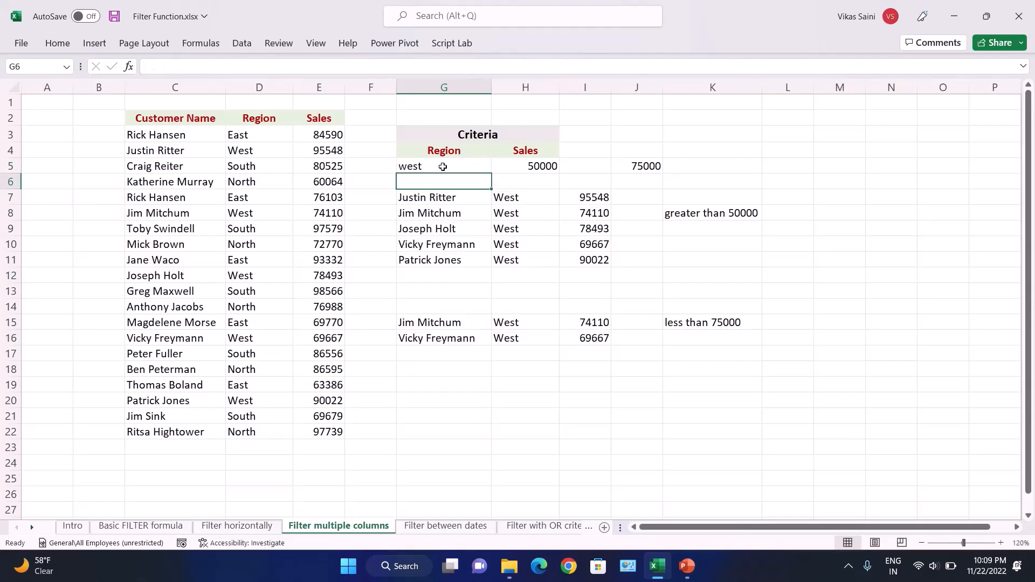
Examine the sales figures in column I of both filtered results against their minimum and maximum criteria
key(Down)
key(Down)
key(Right)
key(Right)
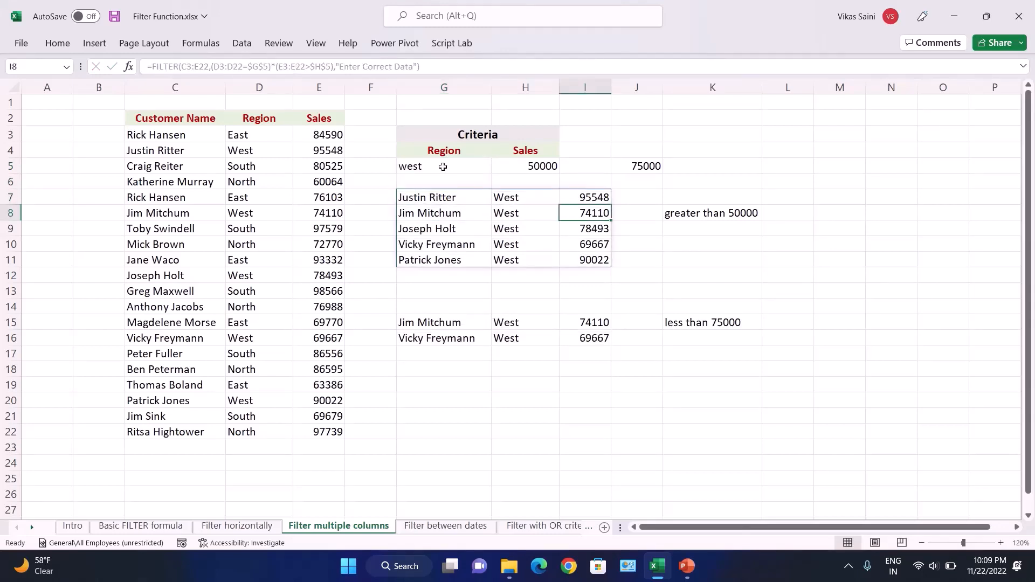
key(Up)
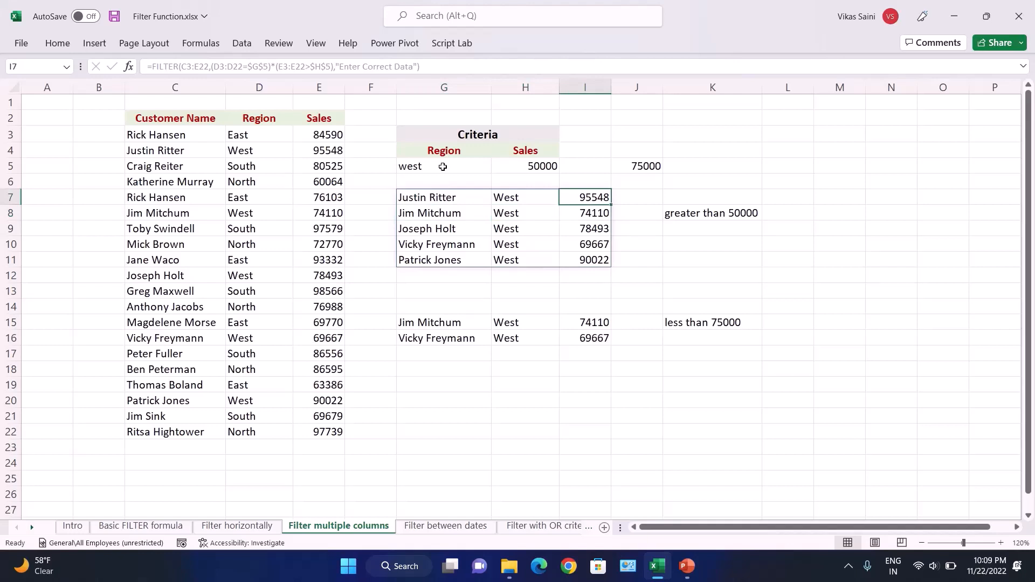
key(Down)
key(Down)
key(Down)
key(Down)
key(Down)
key(Down)
key(Down)
key(Down)
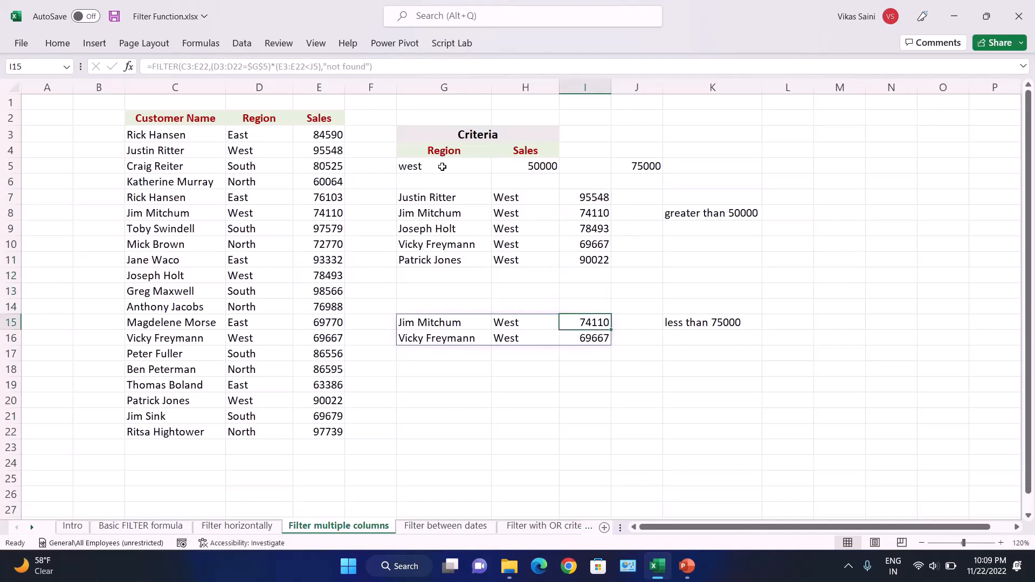
Set the region criterion in G5 to south
click(442, 167)
text(south)
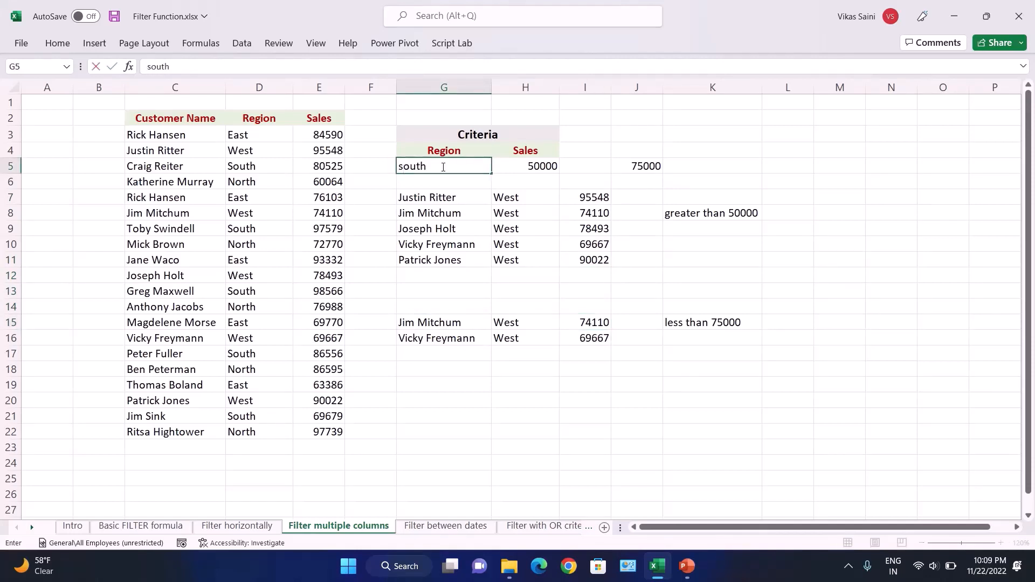
key(Return)
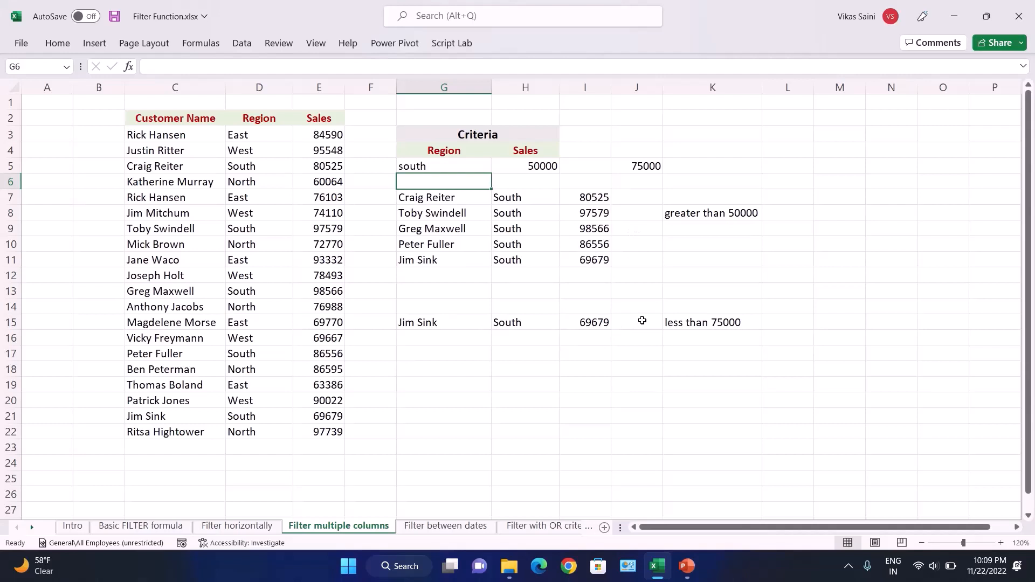
Set the region criterion in G5 to north
click(444, 169)
text(no)
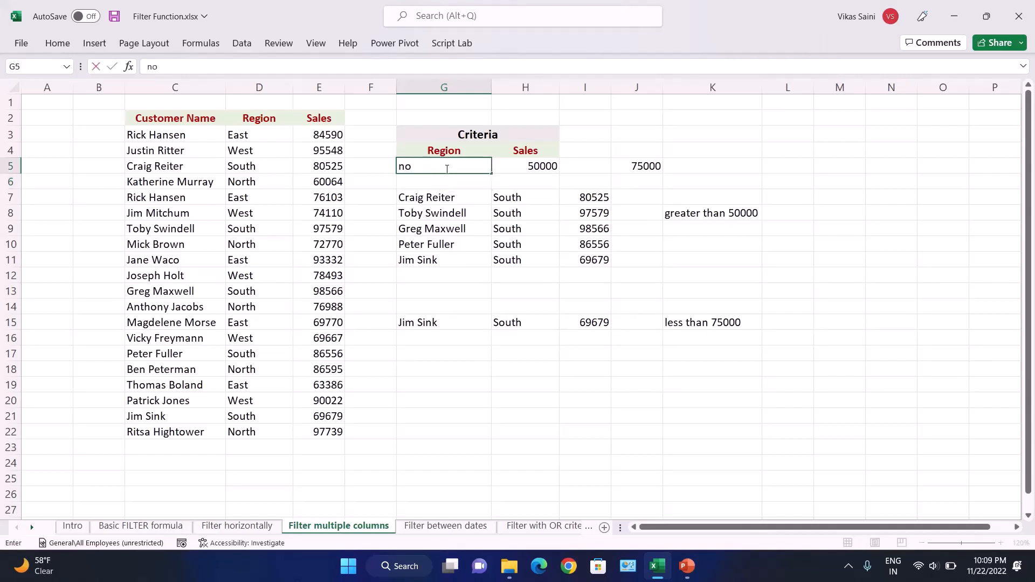
text(rth)
key(Return)
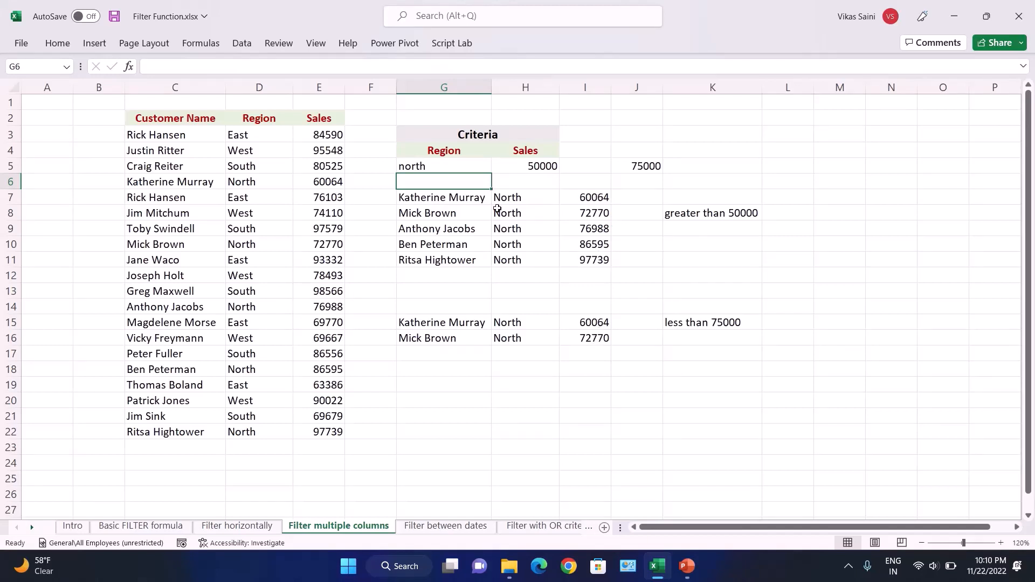
Test the not-found case by entering a person's first name instead of a valid region in criterion cell G5
click(452, 166)
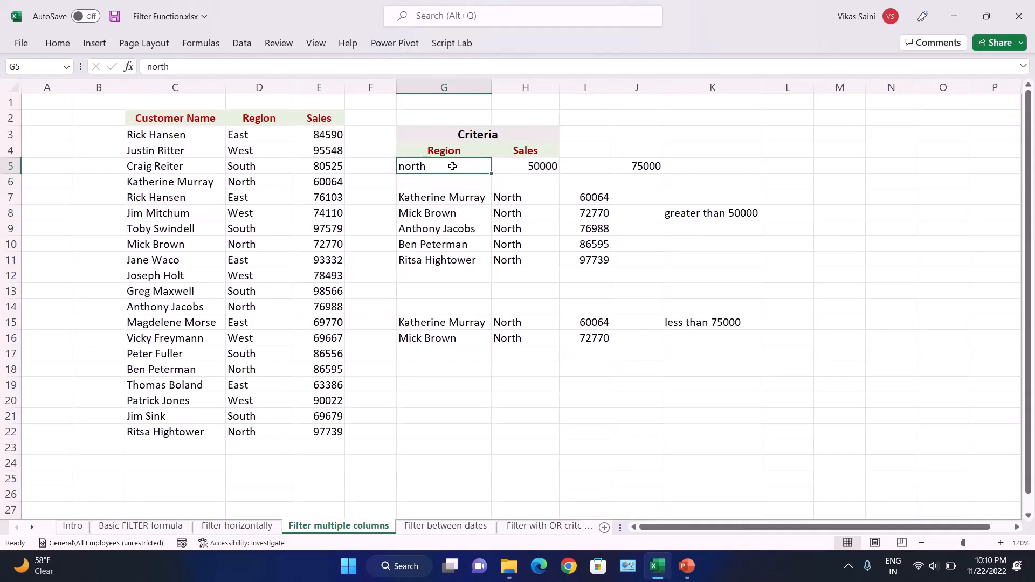
text(so)
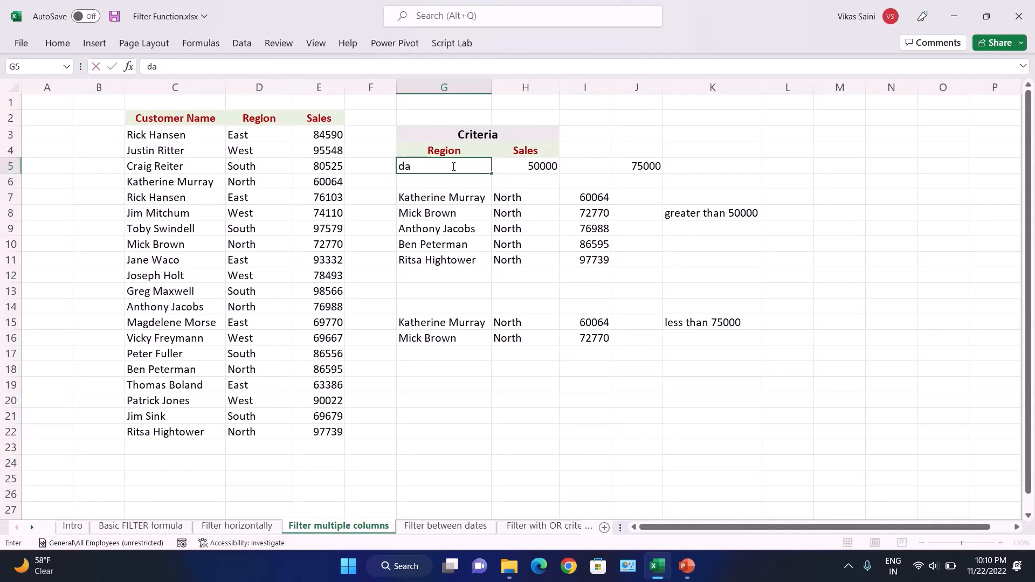
key(BackSpace)
key(BackSpace)
text(mike)
key(Return)
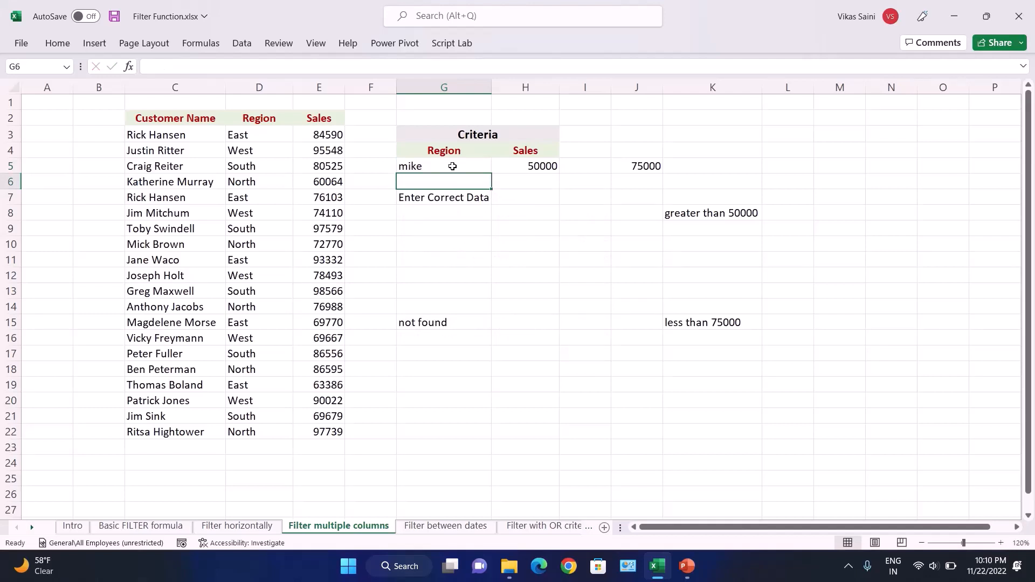
Review the fallback output of the FILTER formulas in column G against the invalid region in G5
key(Down)
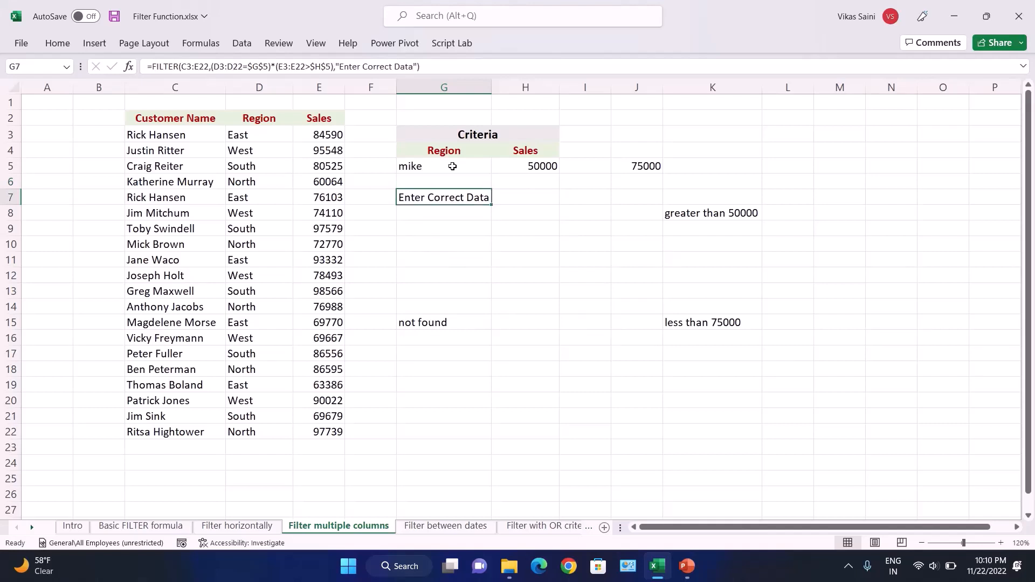
key(Up)
key(Up)
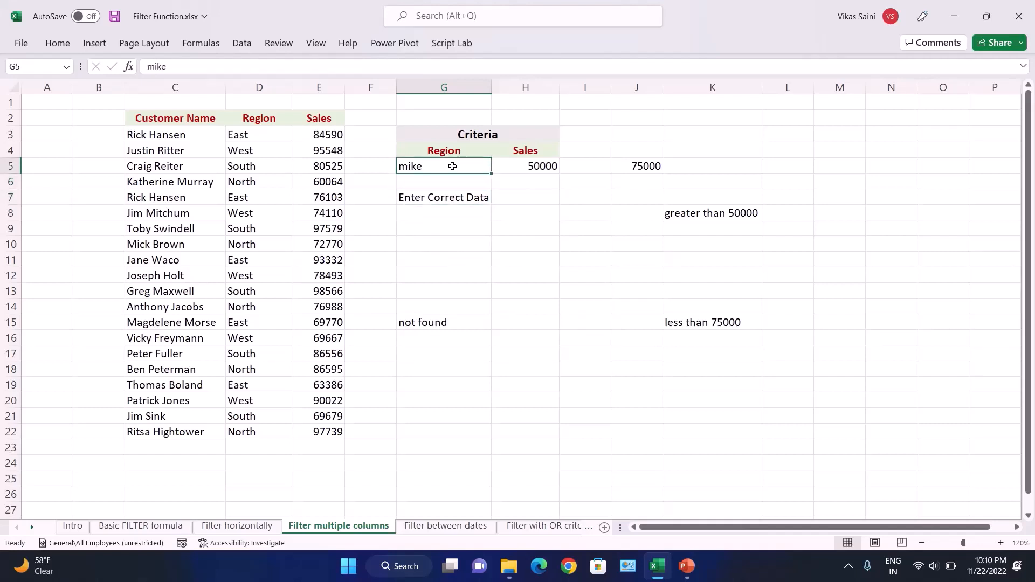
key(Down)
key(Down)
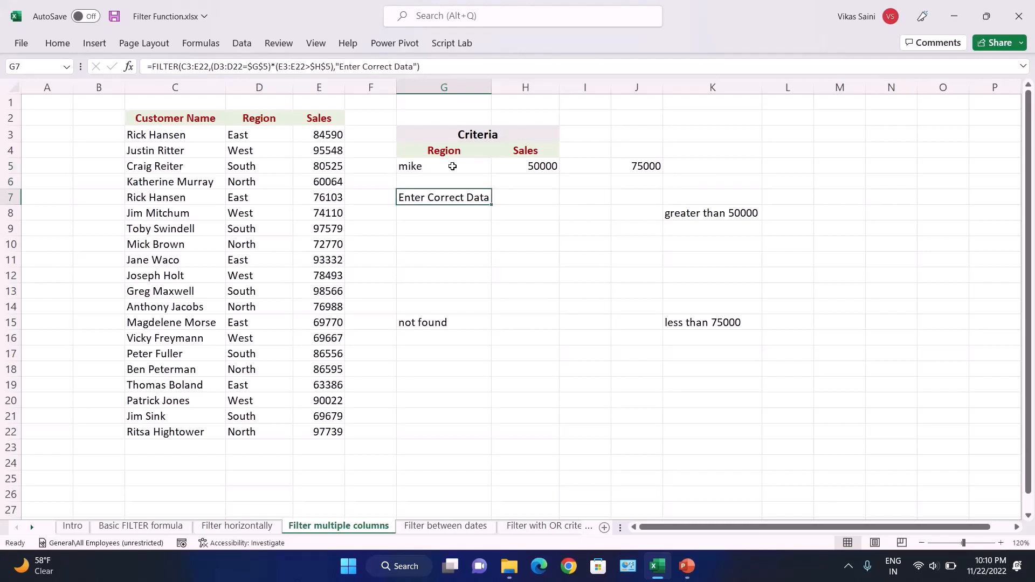
key(Down)
key(Down)
key(Down)
key(Down)
key(Down)
key(Down)
key(Down)
key(Down)
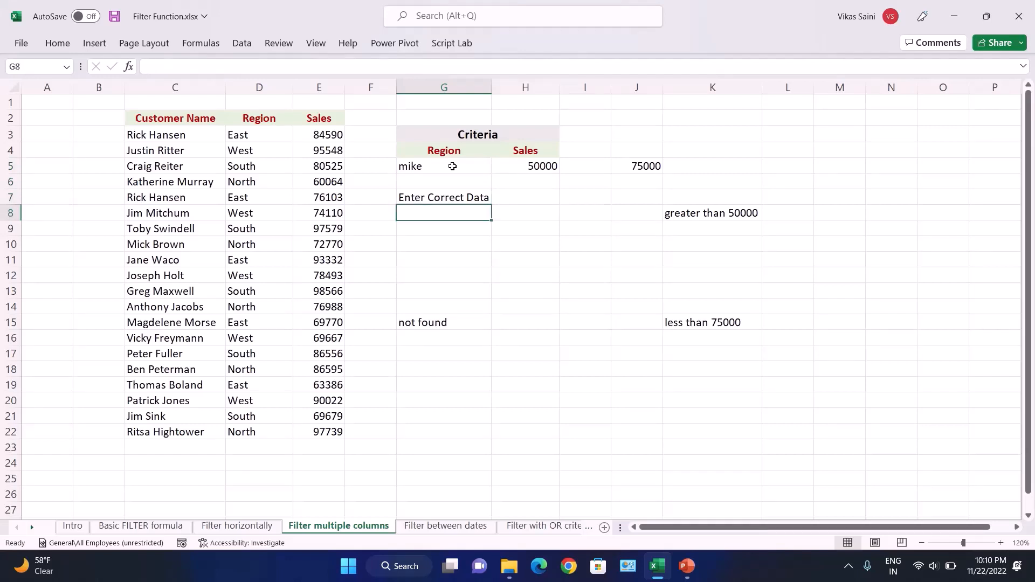
key(Up)
key(Up)
key(Up)
key(Up)
key(Up)
key(Up)
key(Up)
key(Up)
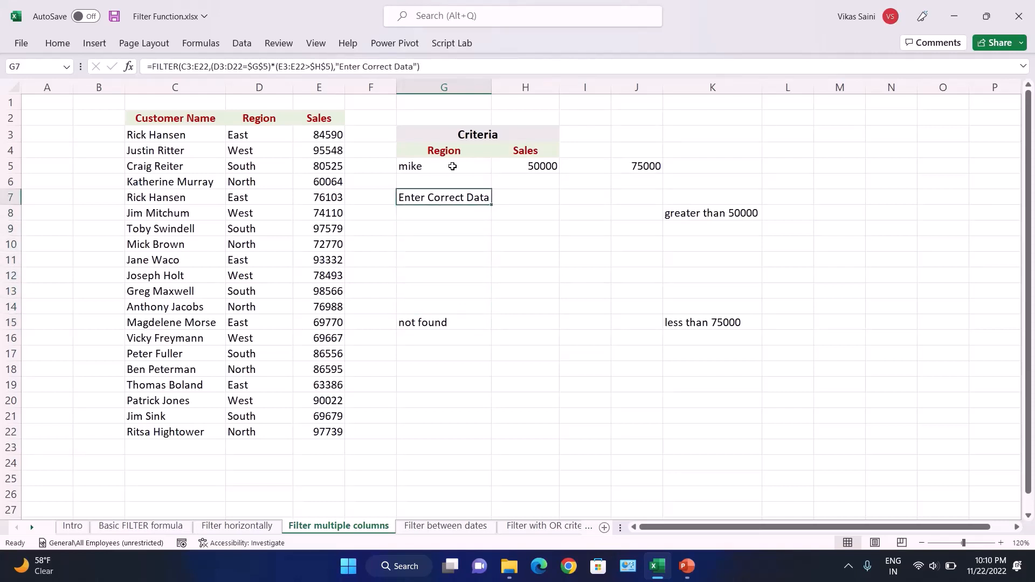
Inspect the full FILTER formulas in G7 and G15, including their ranges, criteria and if-empty arguments, without changing them
key(F2)
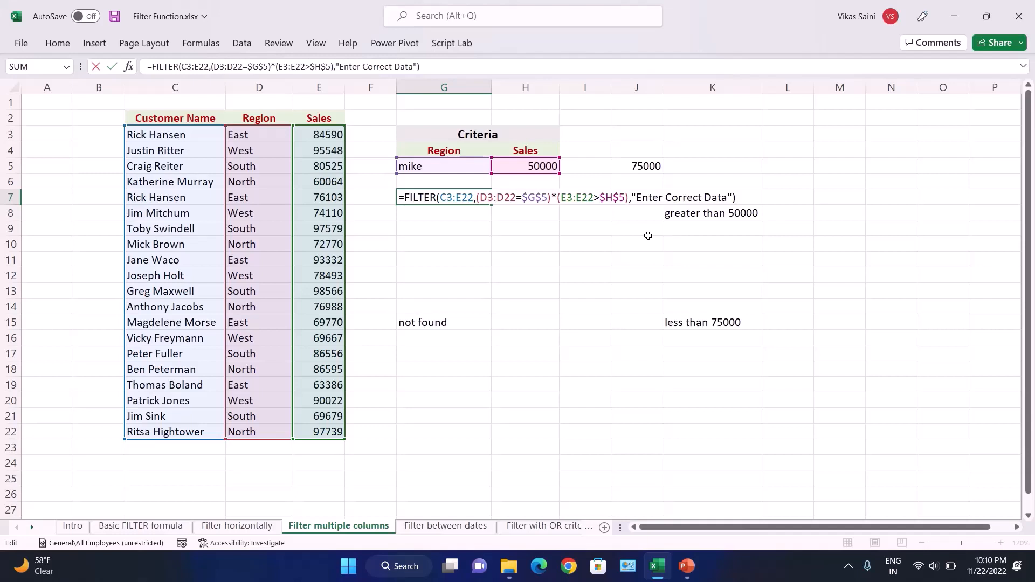
key(ctrl+Return)
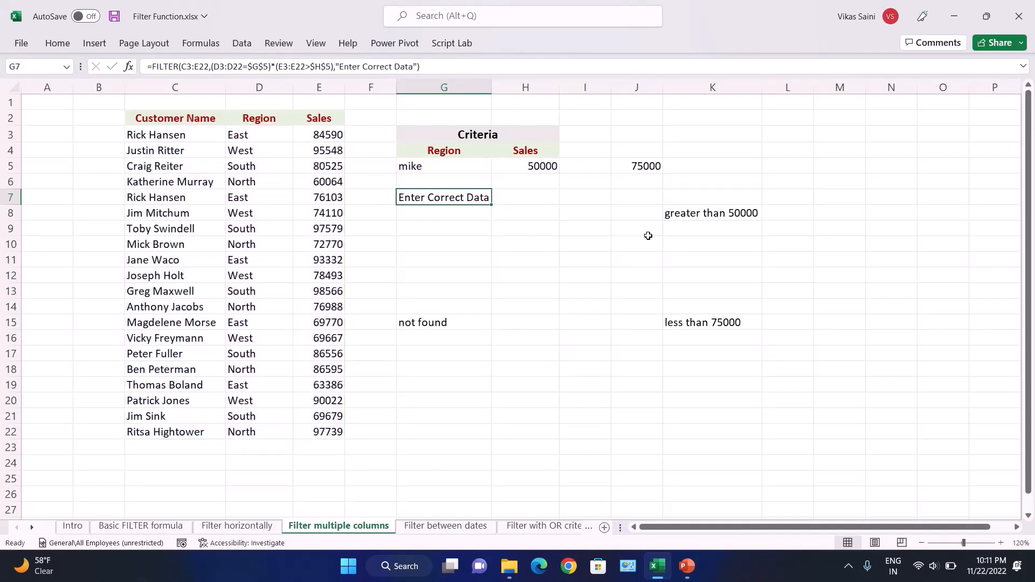
key(Down)
key(Down)
key(Down)
key(Down)
key(Down)
key(Down)
key(Down)
key(Down)
key(F2)
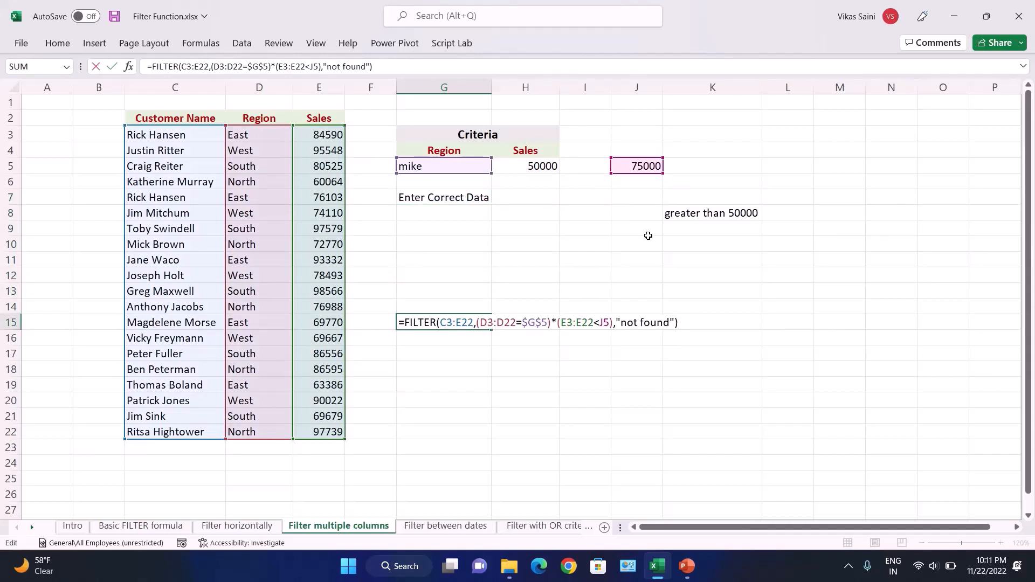
key(ctrl+Return)
Set the region criterion in G5 to east
key(Up)
key(Up)
key(Up)
key(Up)
key(Up)
key(Up)
key(Up)
key(Up)
key(Up)
key(Up)
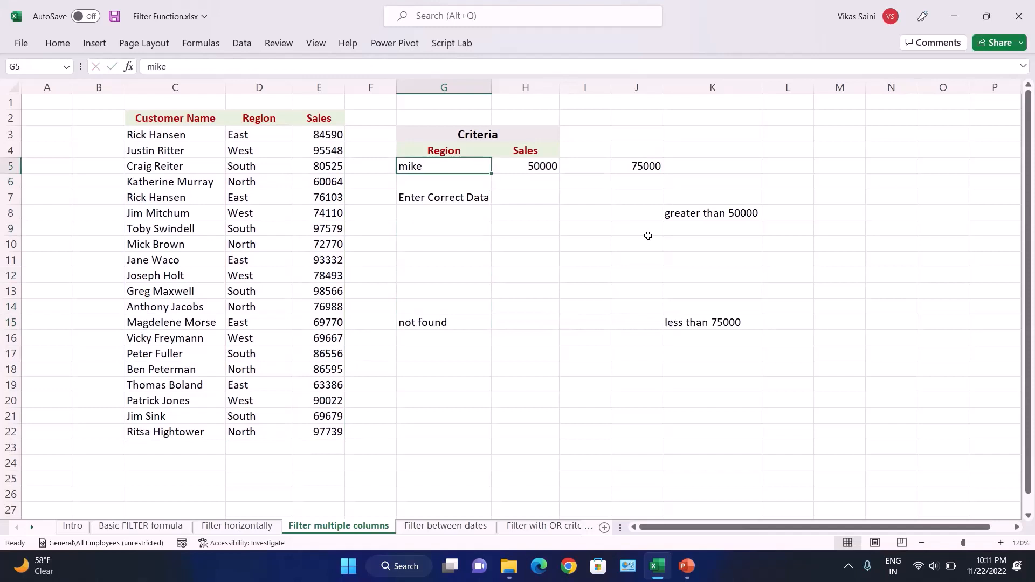
text(soth)
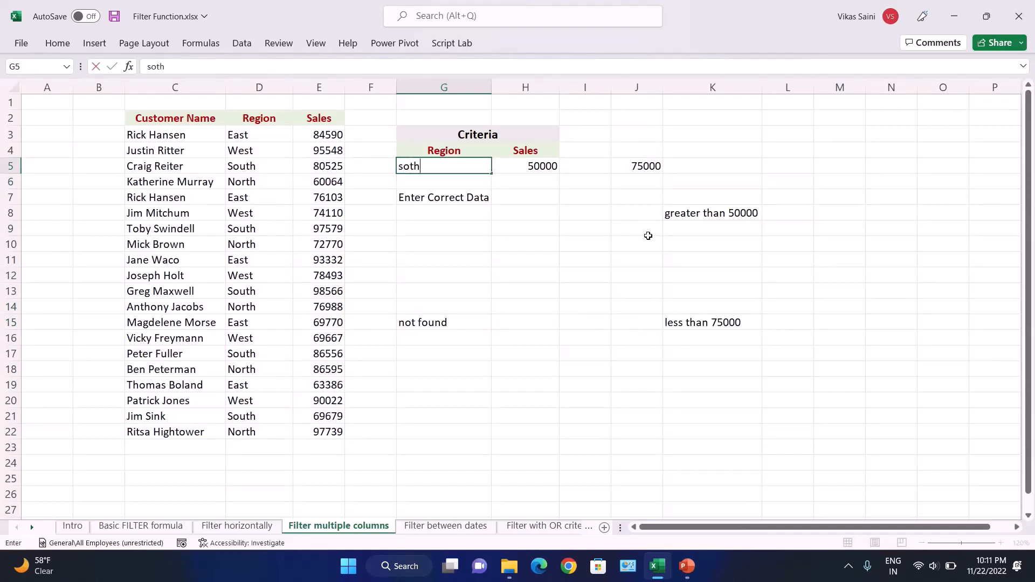
key(BackSpace)
key(BackSpace)
key(BackSpace)
key(BackSpace)
text(eat)
key(BackSpace)
text(st)
key(Return)
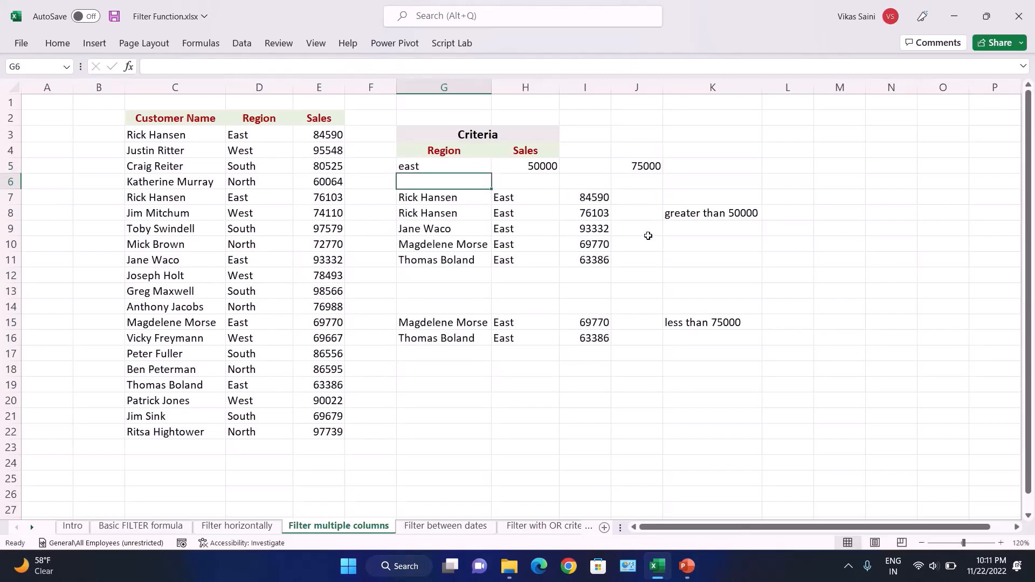
Set the minimum sales criterion in H5 to 60000
key(Down)
key(Up)
key(Up)
key(Right)
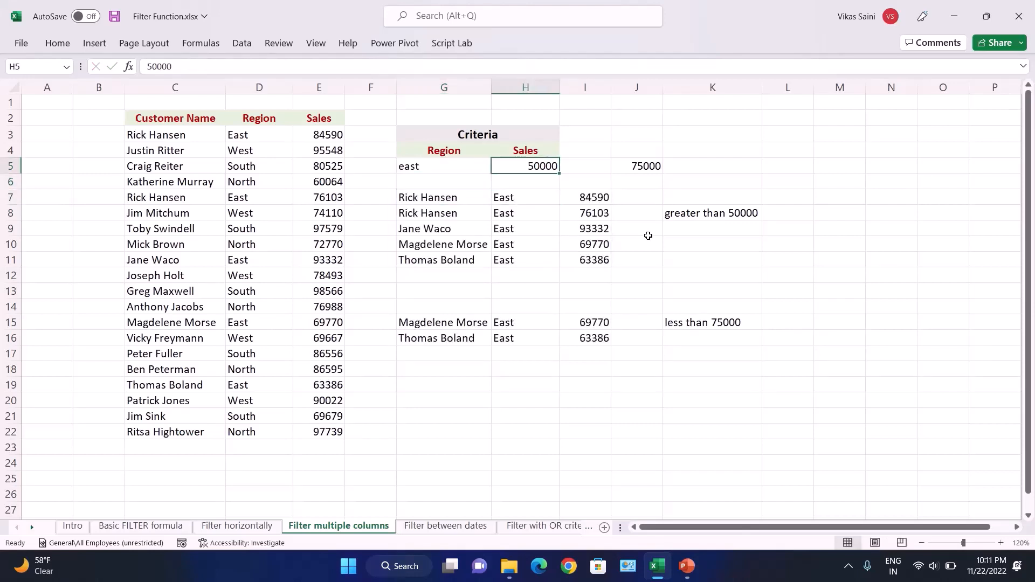
text(60)
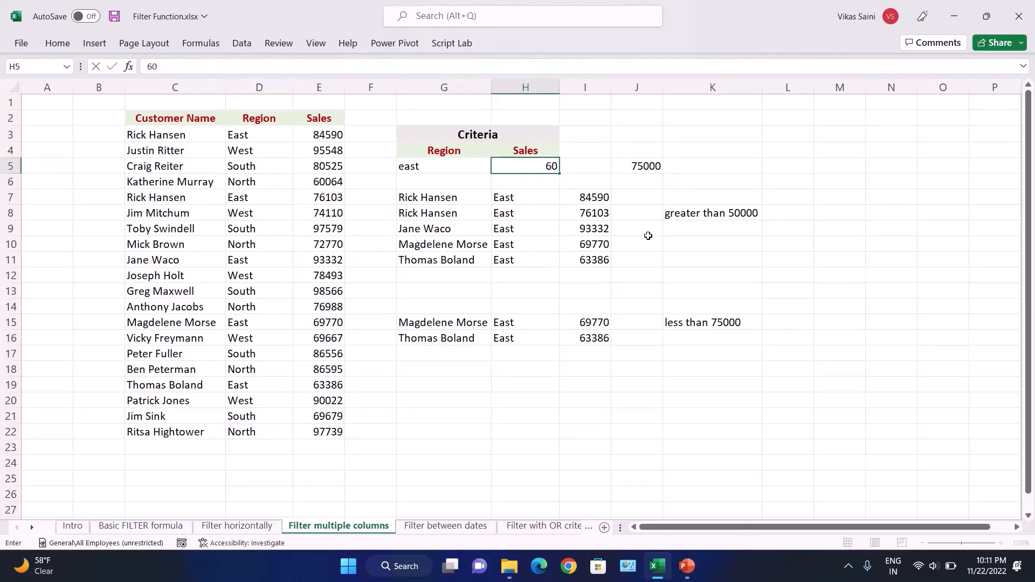
text(000)
key(Return)
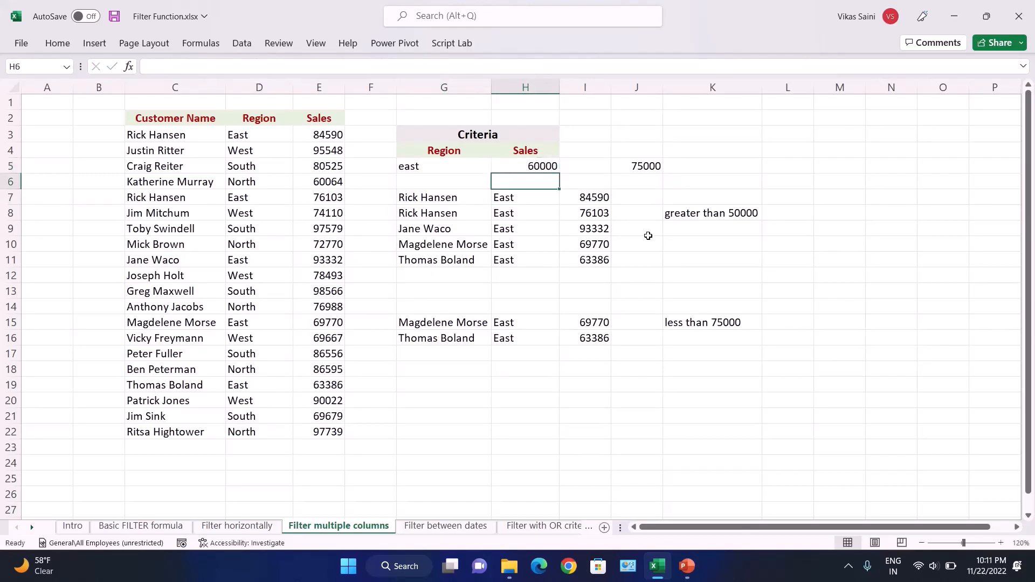
Raise the minimum sales criterion in H5 to 90000
key(Up)
key(Right)
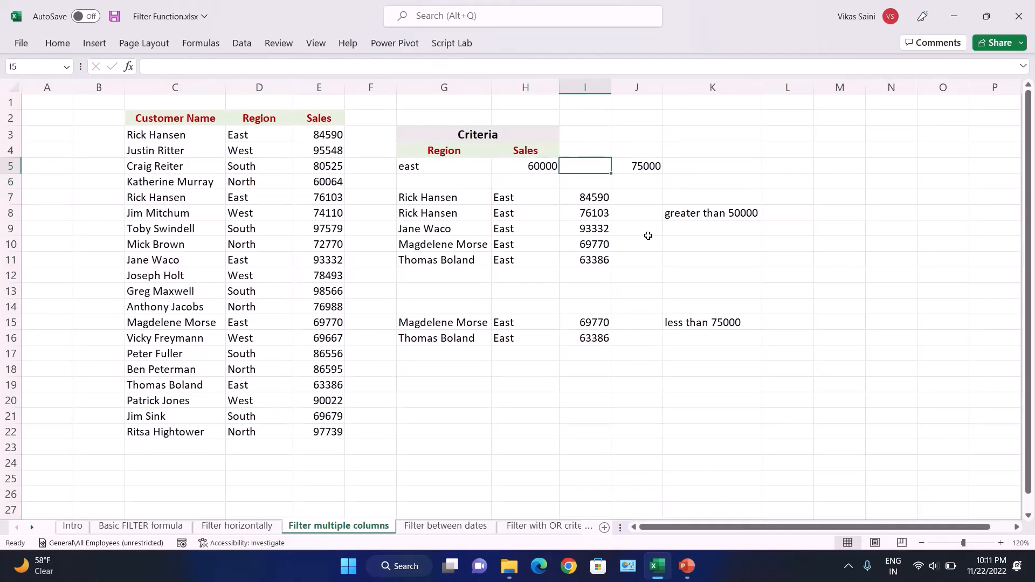
key(Left)
key(Left)
key(Right)
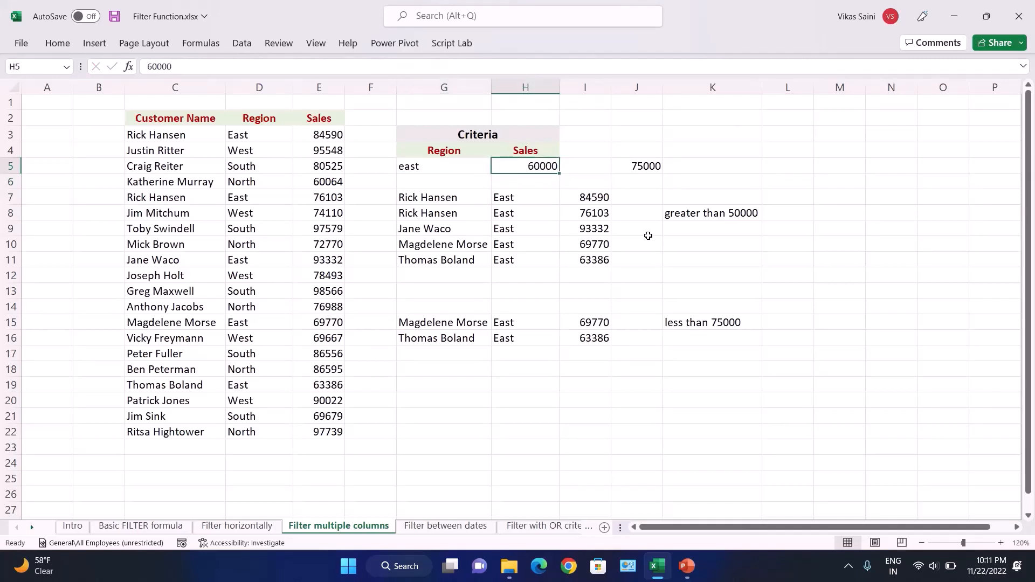
text(9)
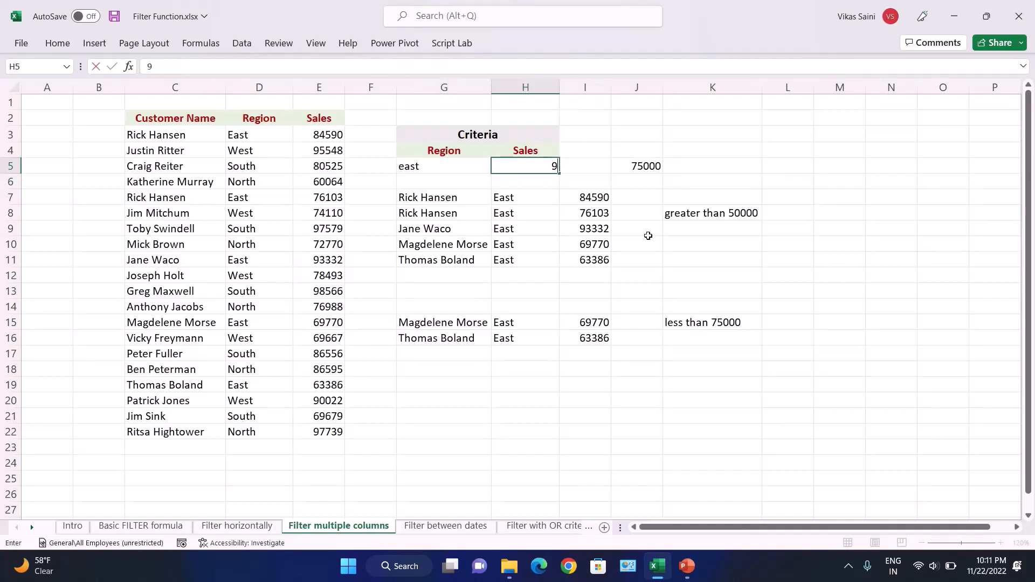
text(0000)
key(Return)
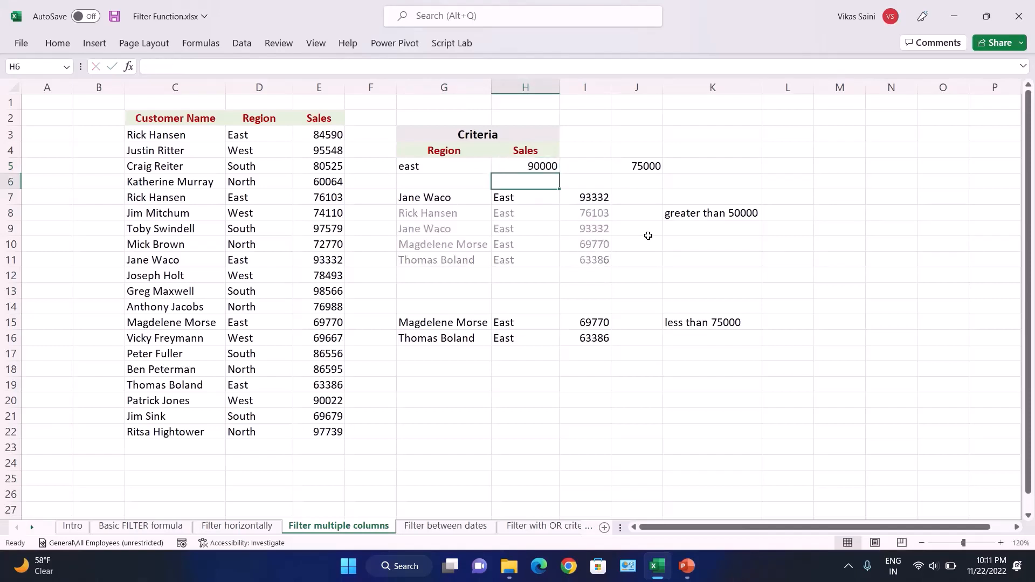
Check the filtered result in row 7, and lower the minimum sales criterion in H5 to 85000
key(Down)
key(Left)
key(Up)
key(Right)
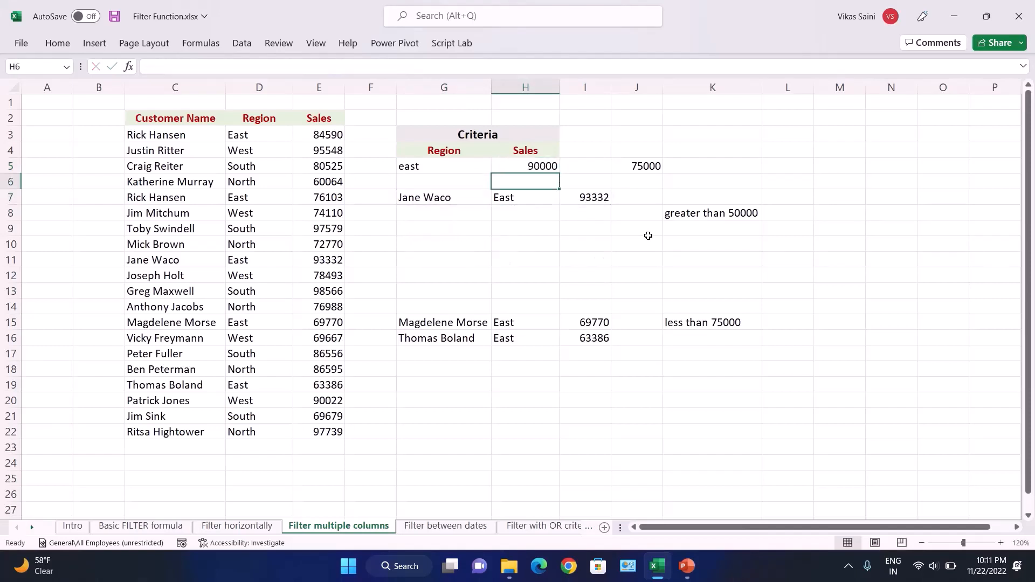
key(Up)
key(Down)
key(Down)
key(Left)
key(Up)
key(Right)
key(Up)
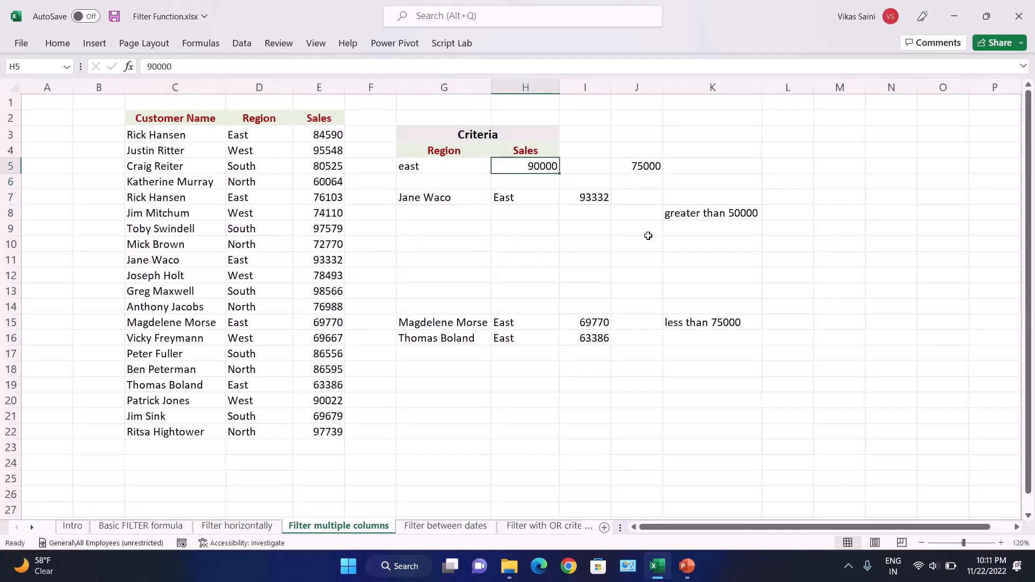
text(85000)
key(Return)
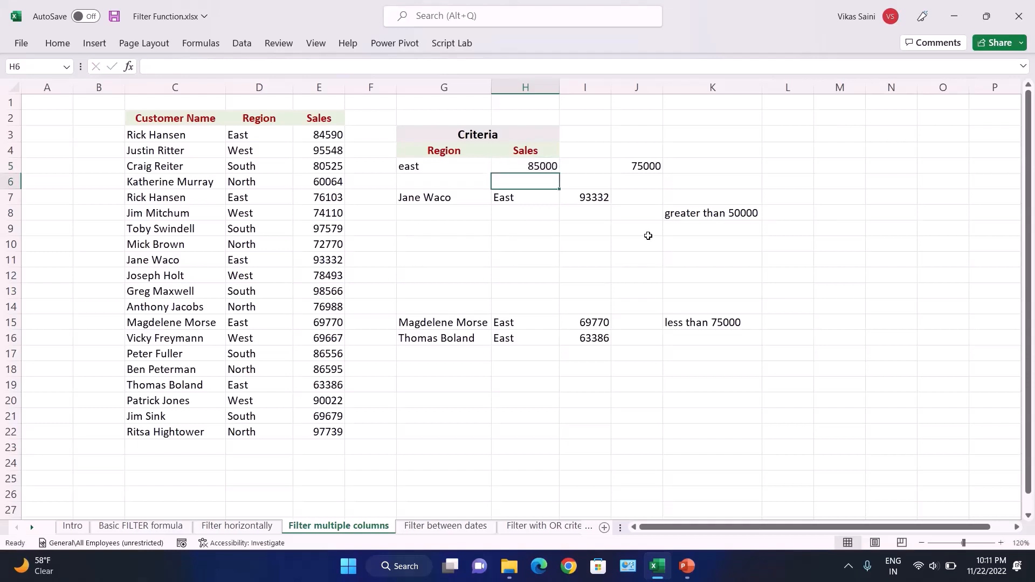
Set the minimum sales criterion in H5 to 95000
key(Up)
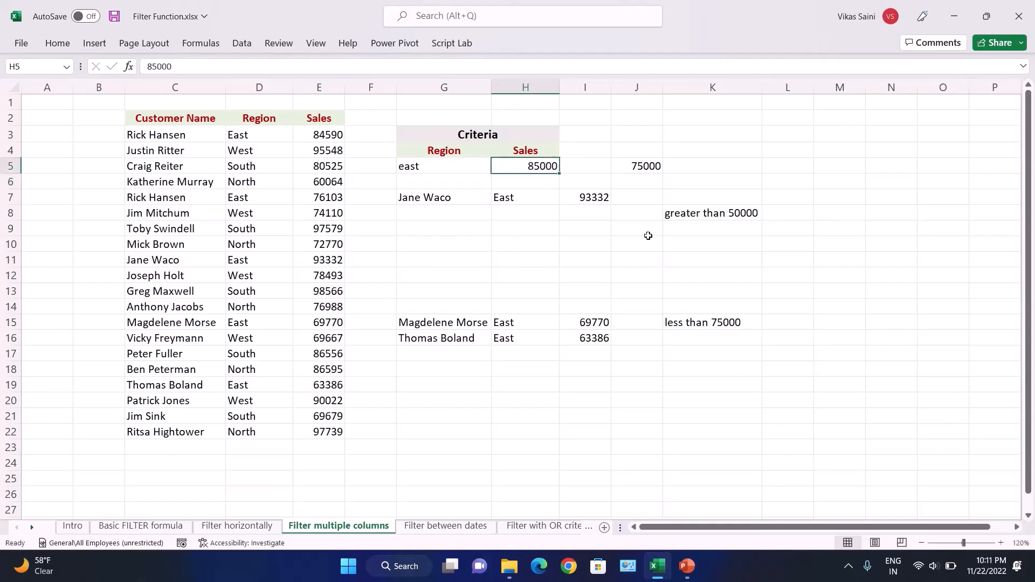
text(95000)
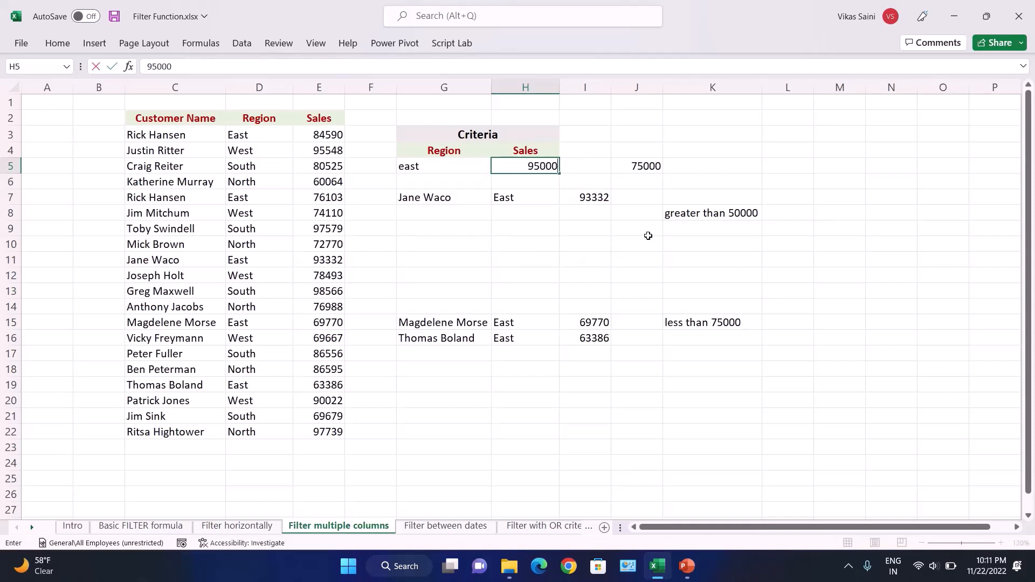
key(Return)
key(Up)
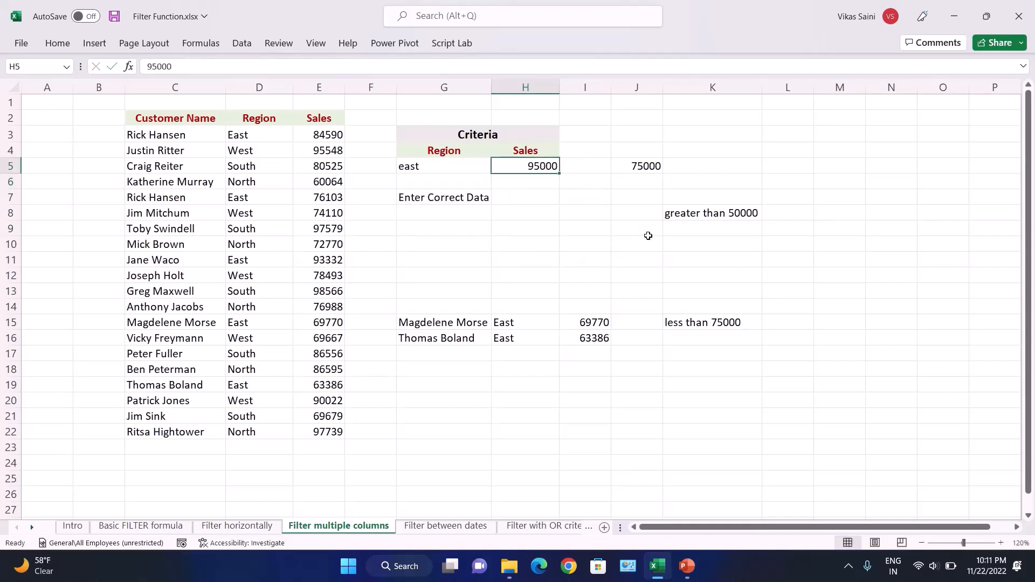
Examine the FILTER output in G7 against the region and minimum sales criteria in G5 and H5
key(Down)
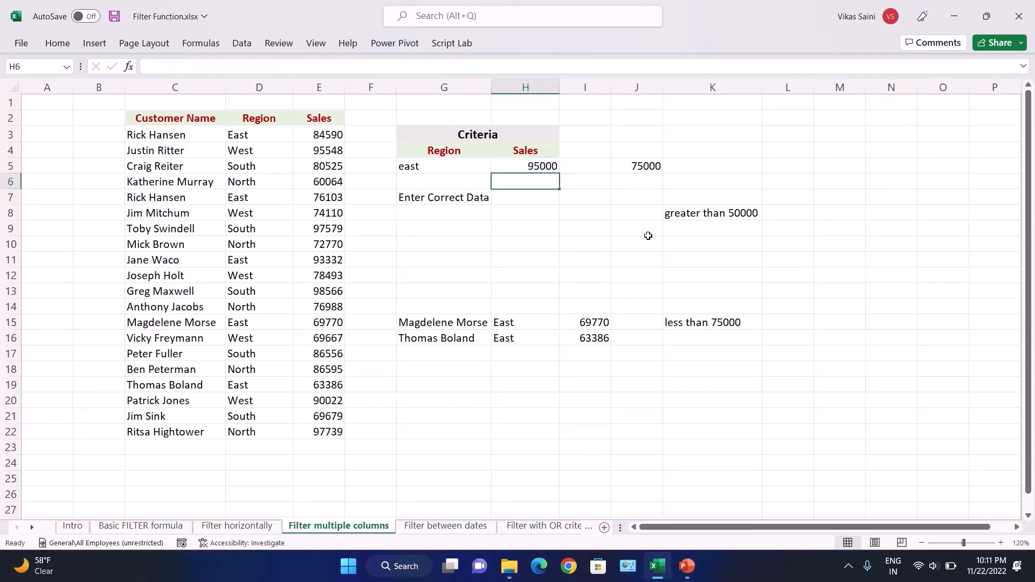
key(Up)
key(Left)
key(Right)
key(Left)
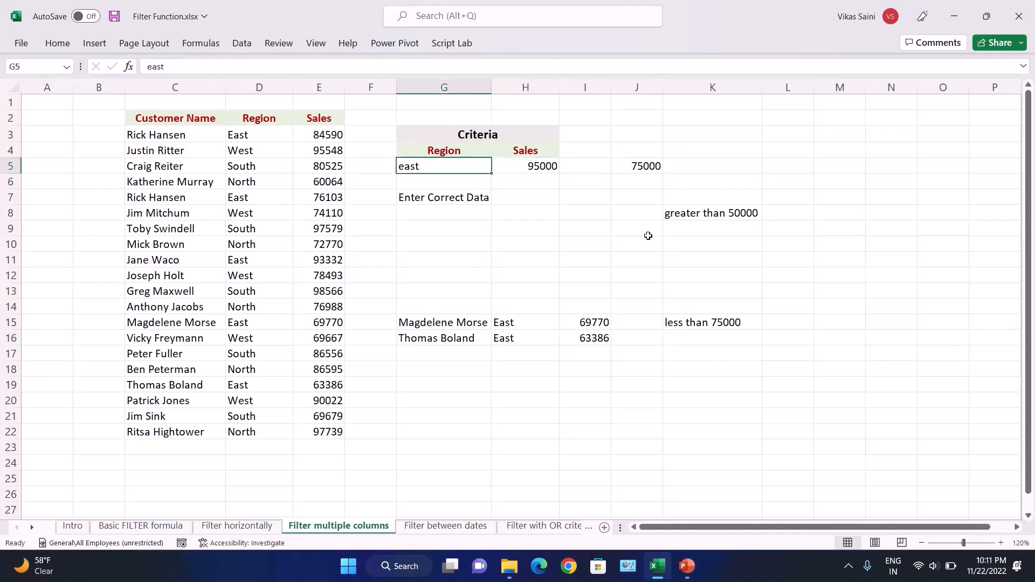
key(Right)
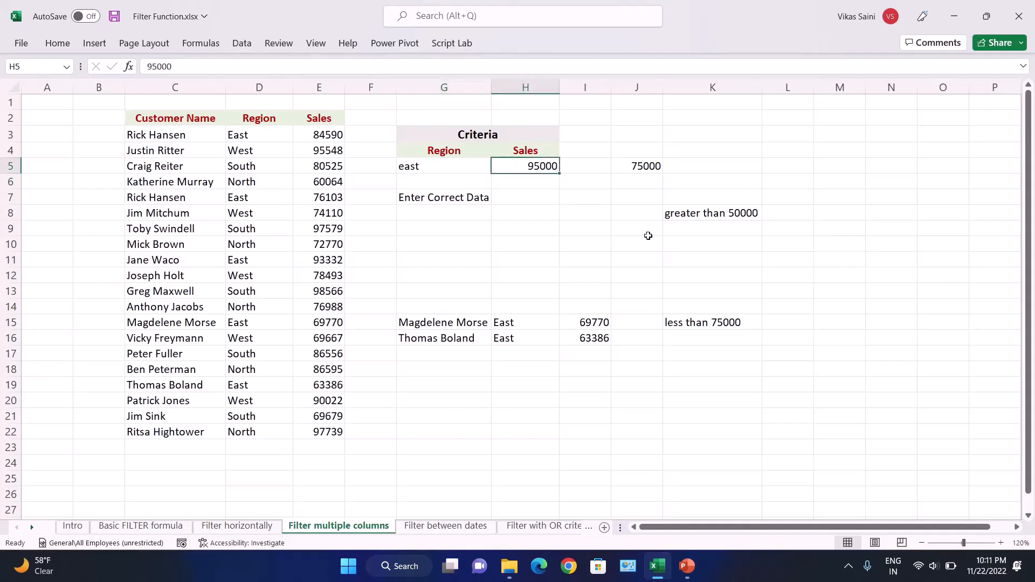
key(Down)
key(Down)
key(Left)
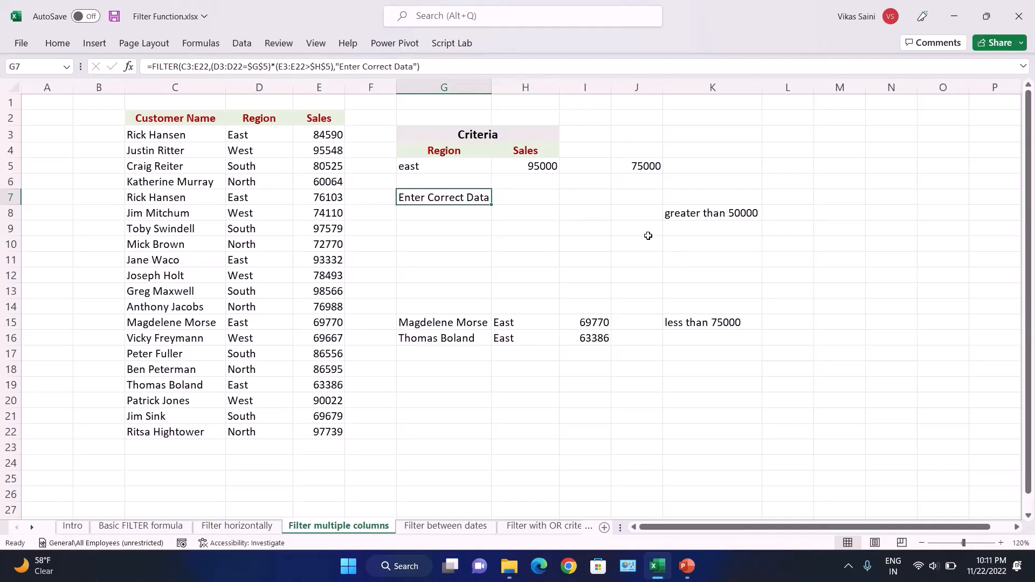
Set the minimum sales criterion in H5 to 80000
key(Left)
key(Left)
key(Right)
key(Right)
key(Right)
key(Up)
key(Up)
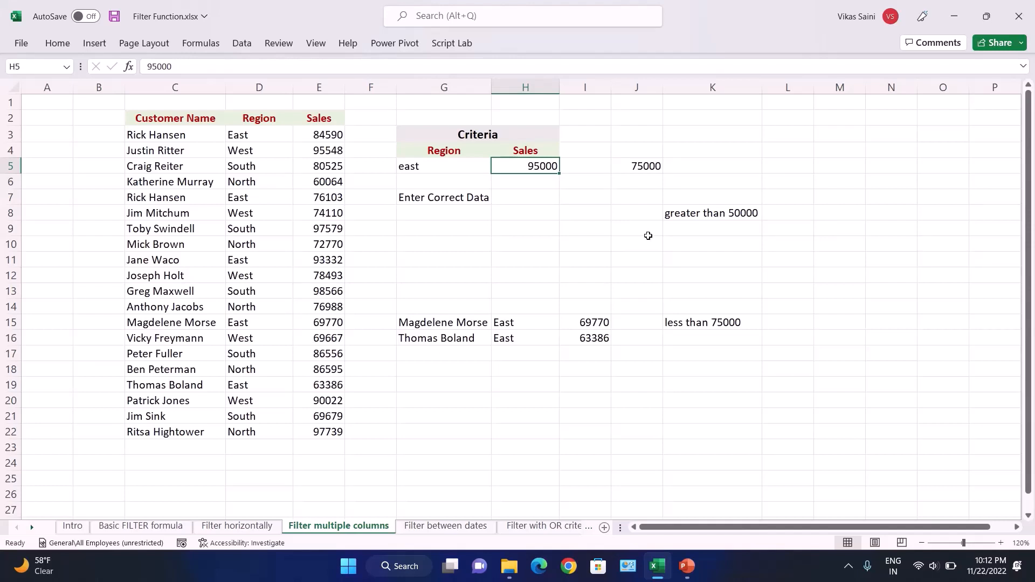
text(80000)
key(Return)
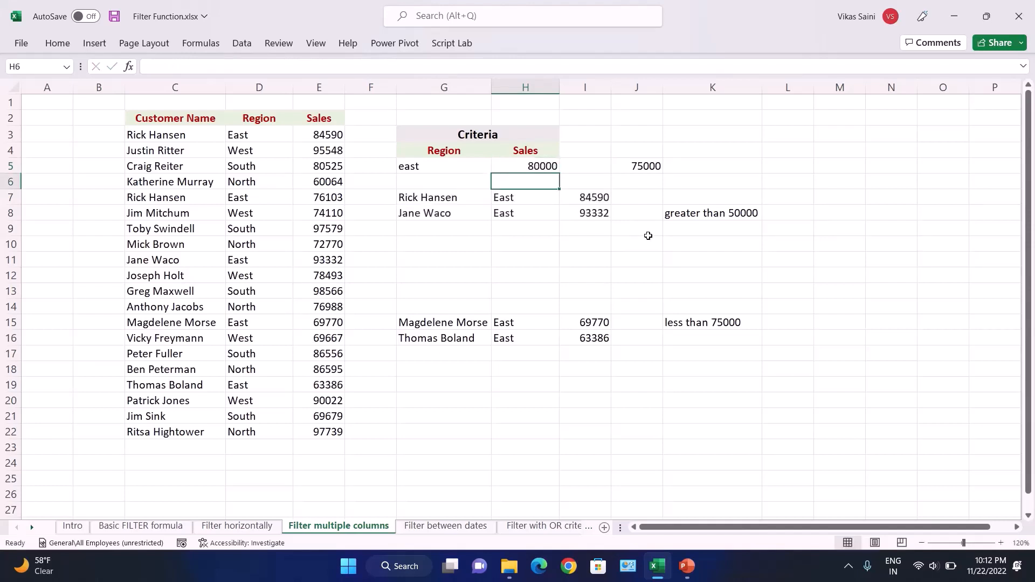
Set the maximum sales criterion in J5 to 55000
key(Right)
key(Right)
key(Up)
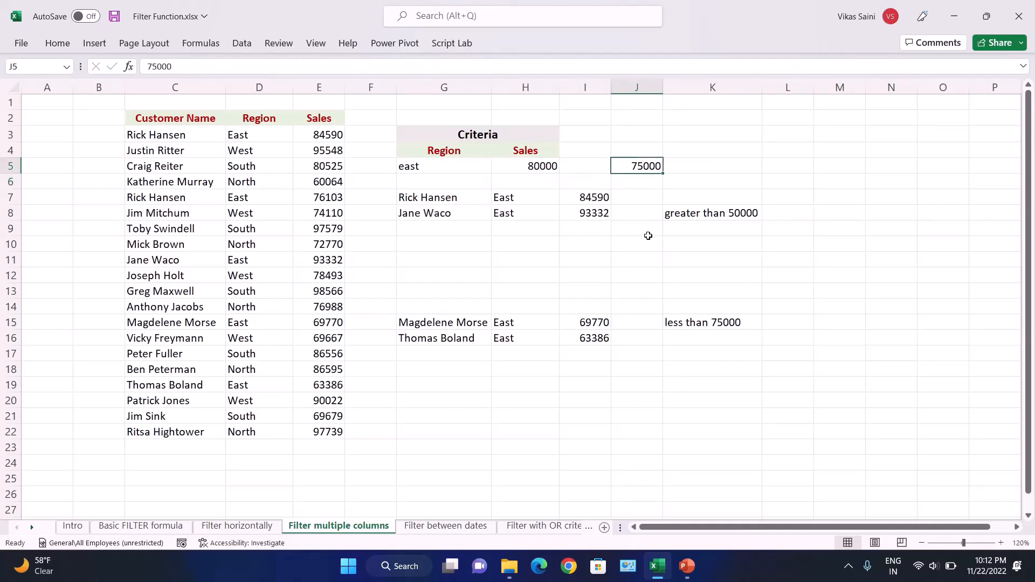
text(55000)
key(Return)
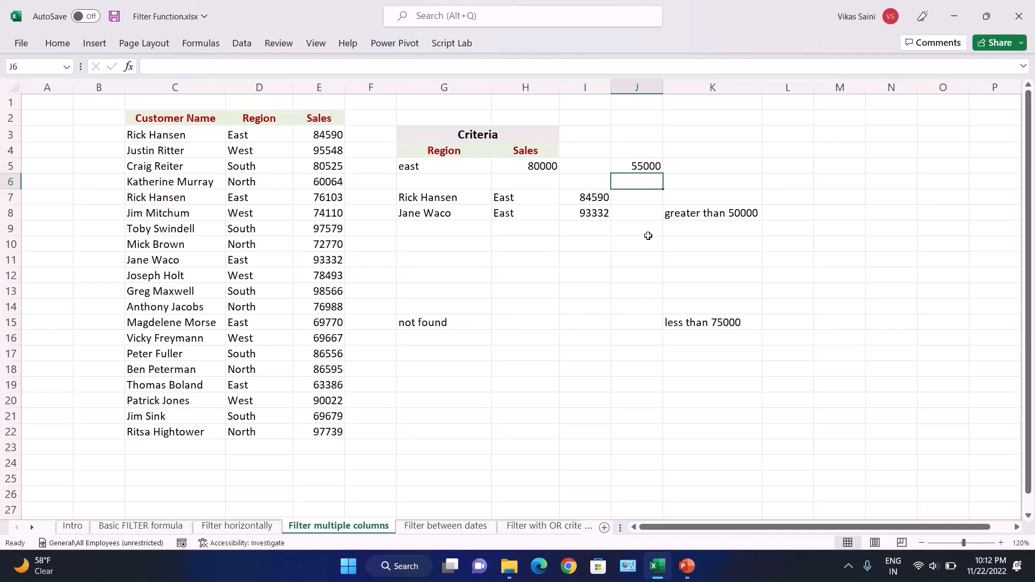
Raise the maximum sales criterion in J5 to 80000
key(Up)
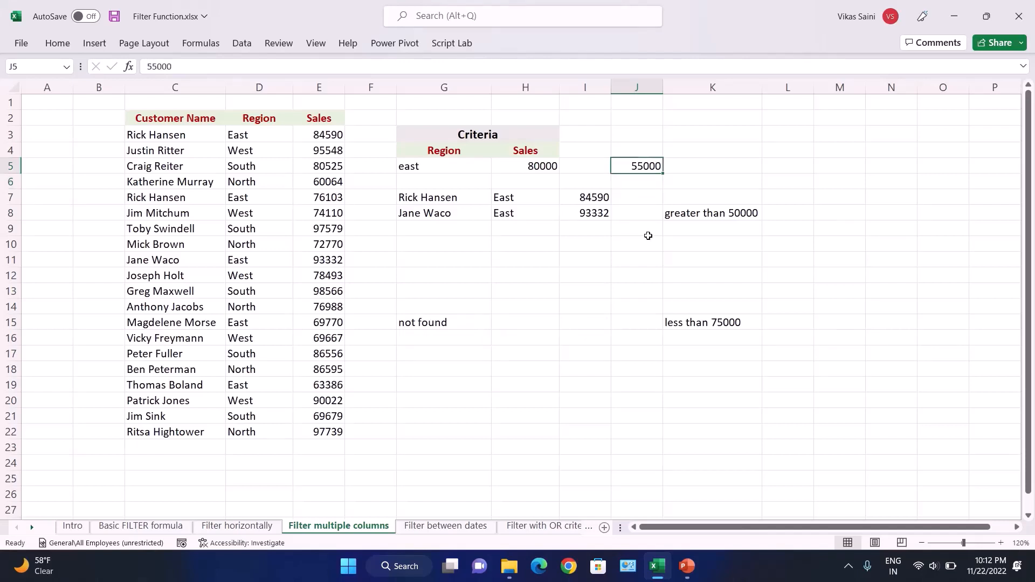
text(8)
key(BackSpace)
text(800)
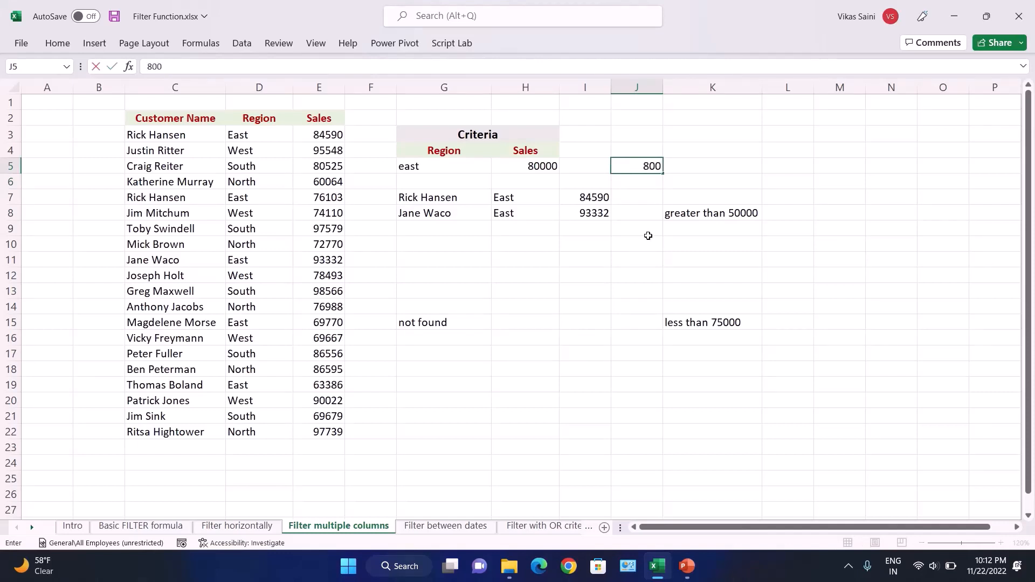
text(00)
key(Return)
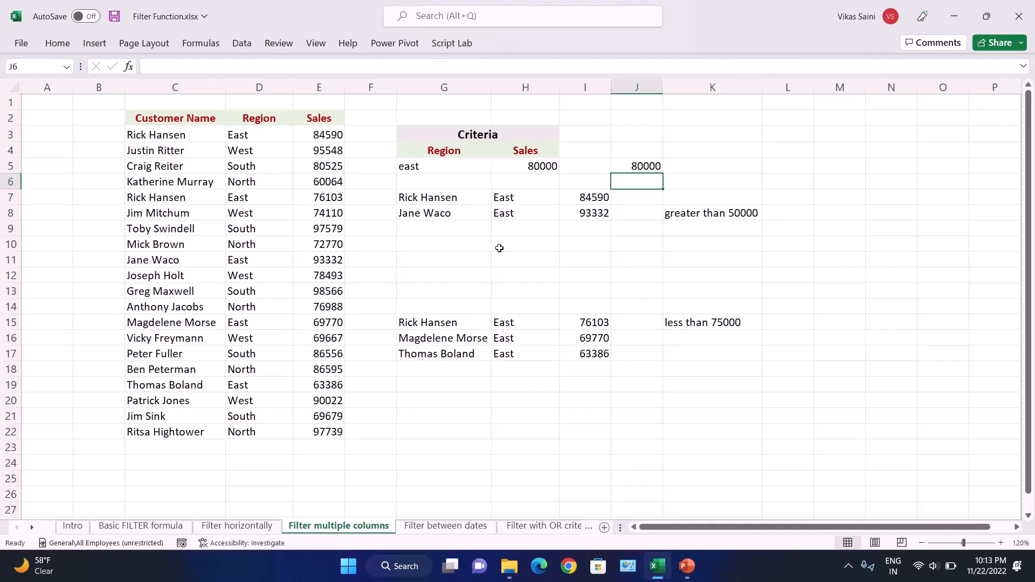
click(500, 248)
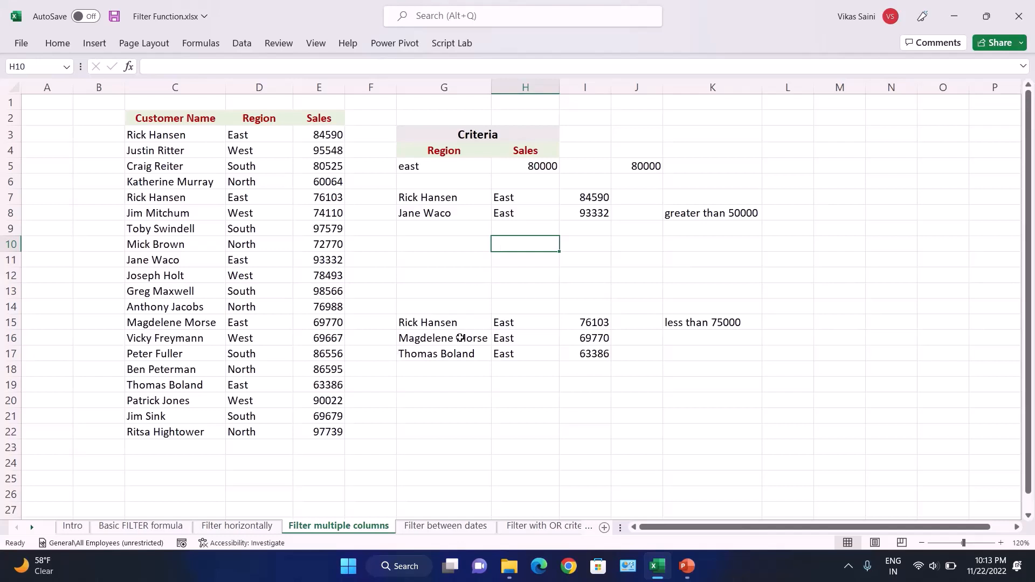
click(417, 276)
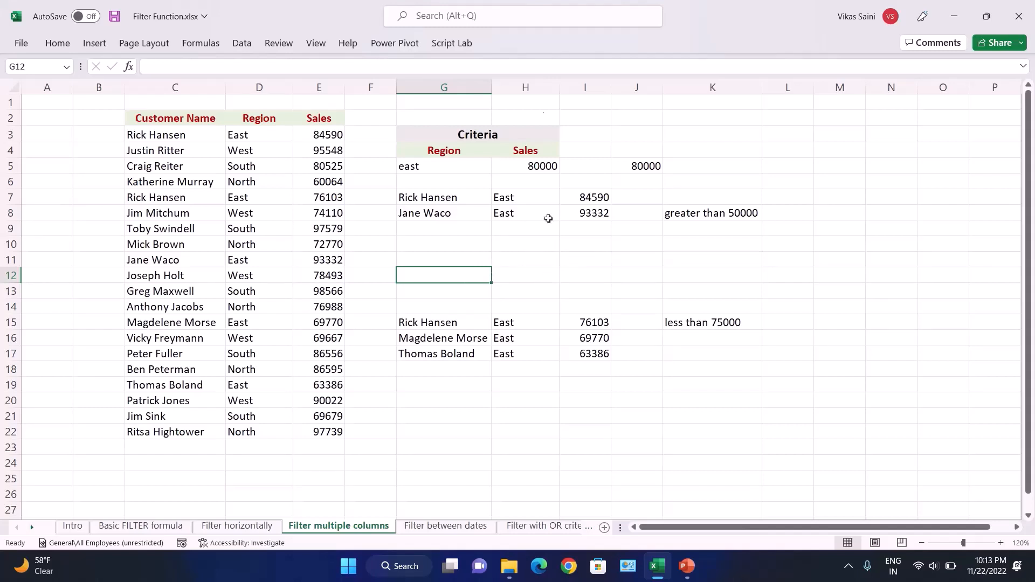
mouse_move(507, 5)
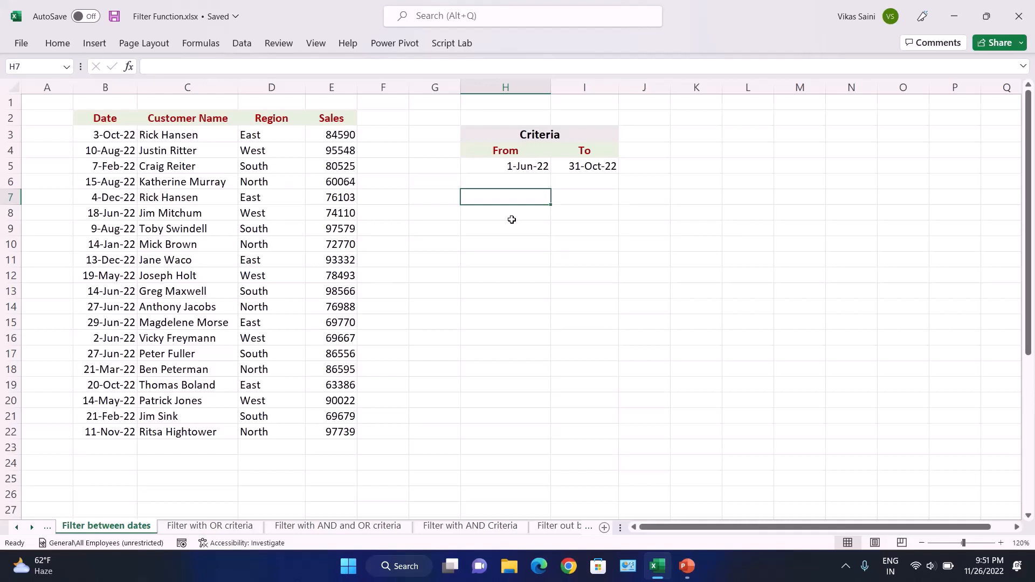
Examine the Date, Customer Name, Region and Sales columns of the source table on the Filter between dates sheet
key(Left)
key(Left)
key(Left)
key(Left)
key(Left)
key(Up)
key(Up)
key(Up)
key(Up)
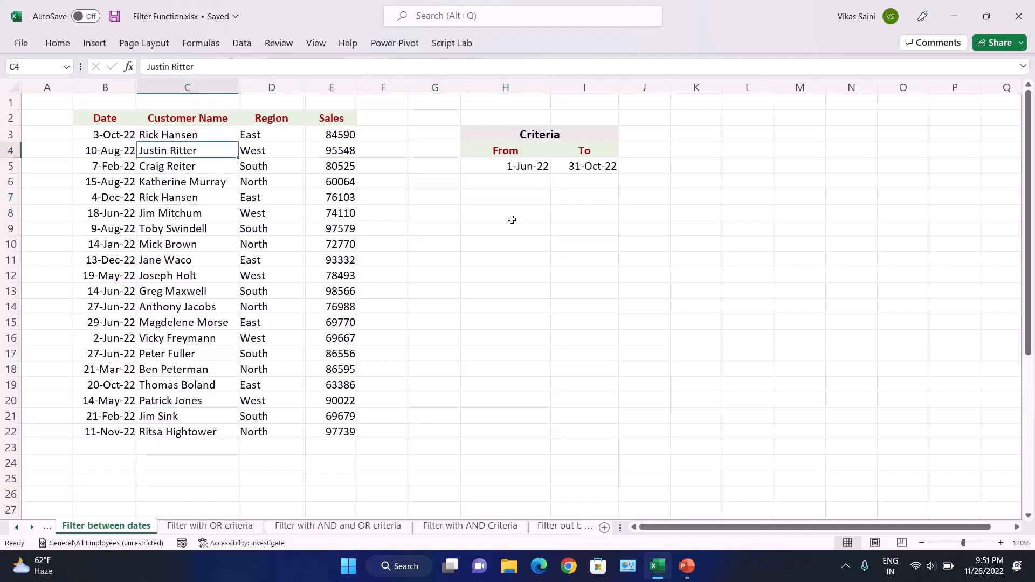
key(Left)
key(Up)
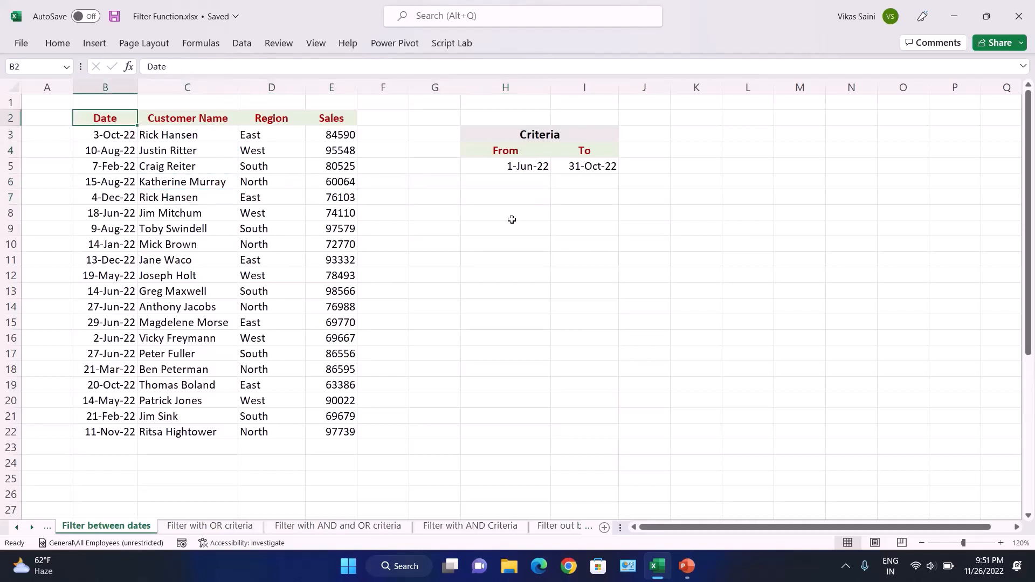
key(Right)
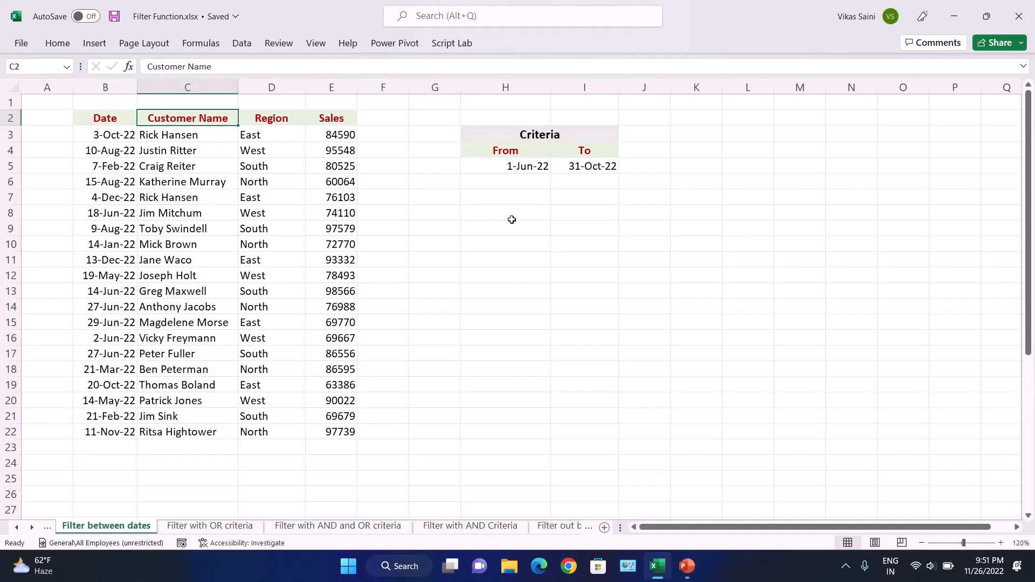
key(Right)
key(Right)
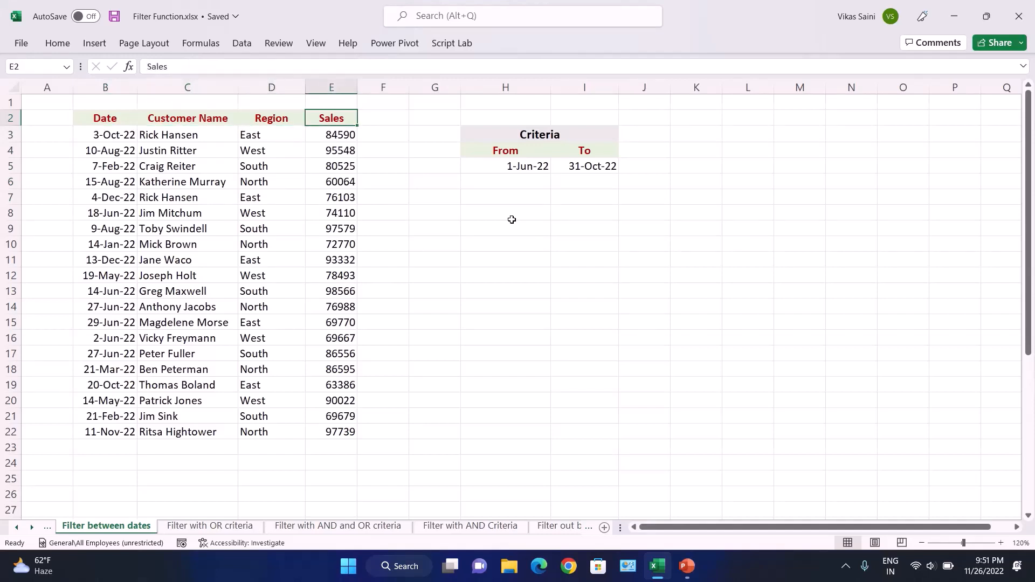
key(Down)
key(Down)
key(Down)
key(Up)
key(Up)
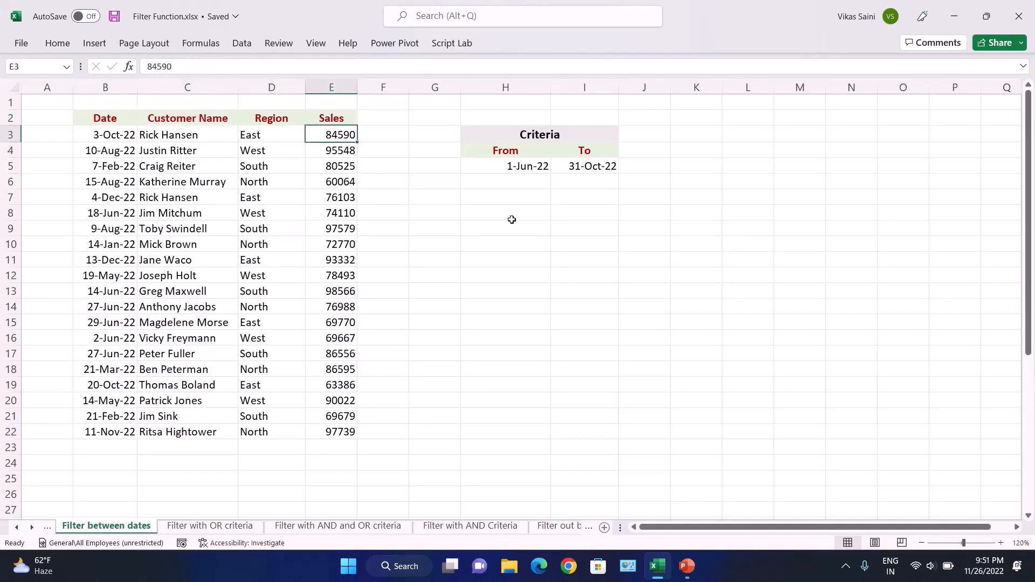
Examine the From and To date criteria and the empty output area below them
key(Right)
key(Right)
key(Right)
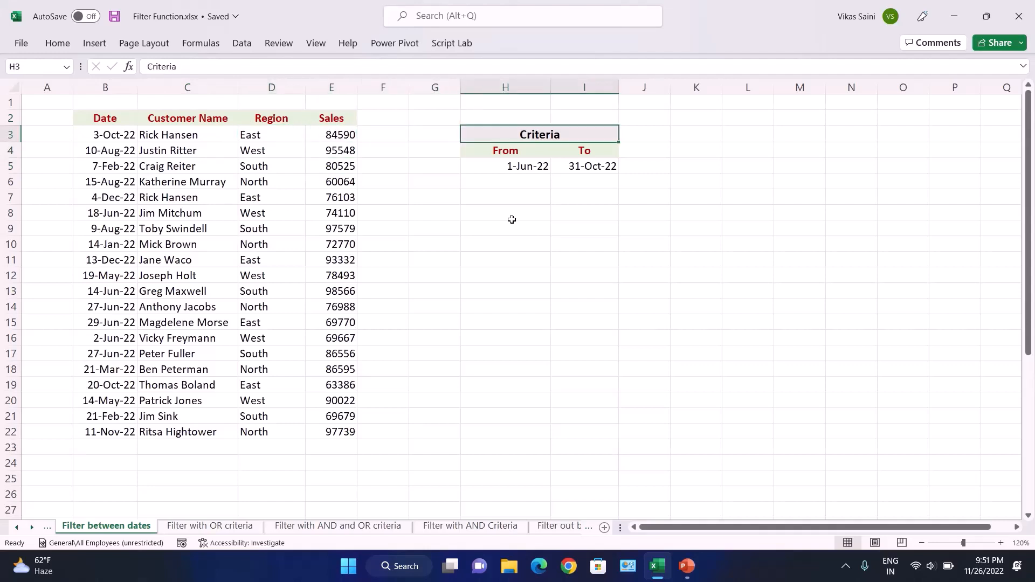
key(Down)
key(Down)
key(Down)
key(Up)
key(Up)
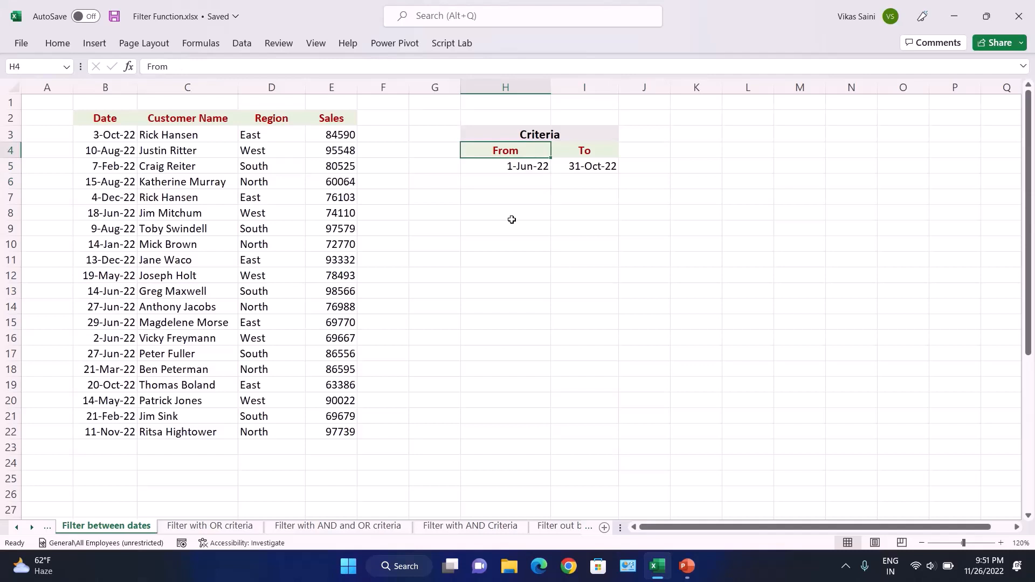
key(Down)
key(Down)
key(Down)
key(Up)
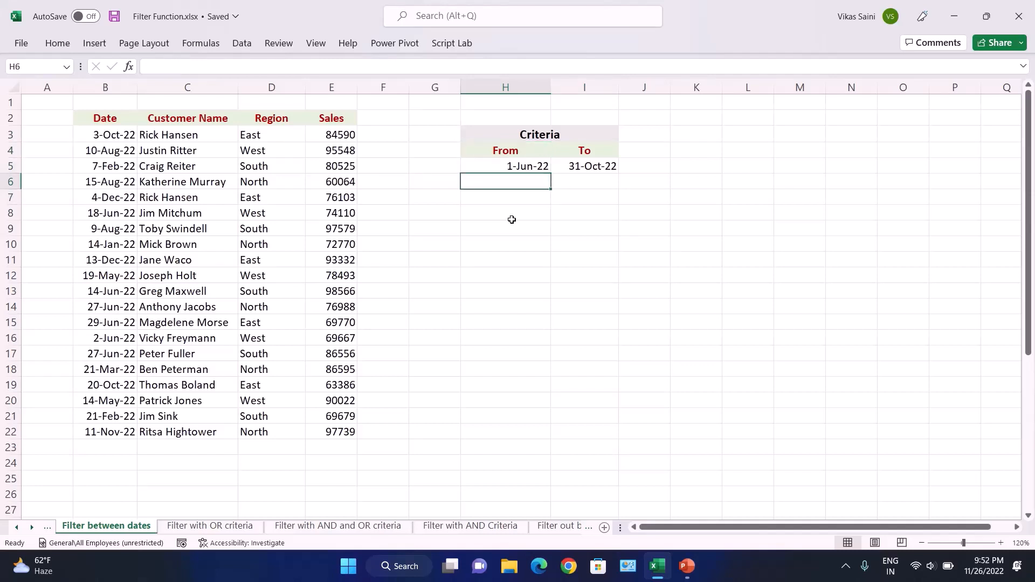
key(Down)
key(Down)
key(Down)
key(Up)
key(Up)
key(Up)
key(Up)
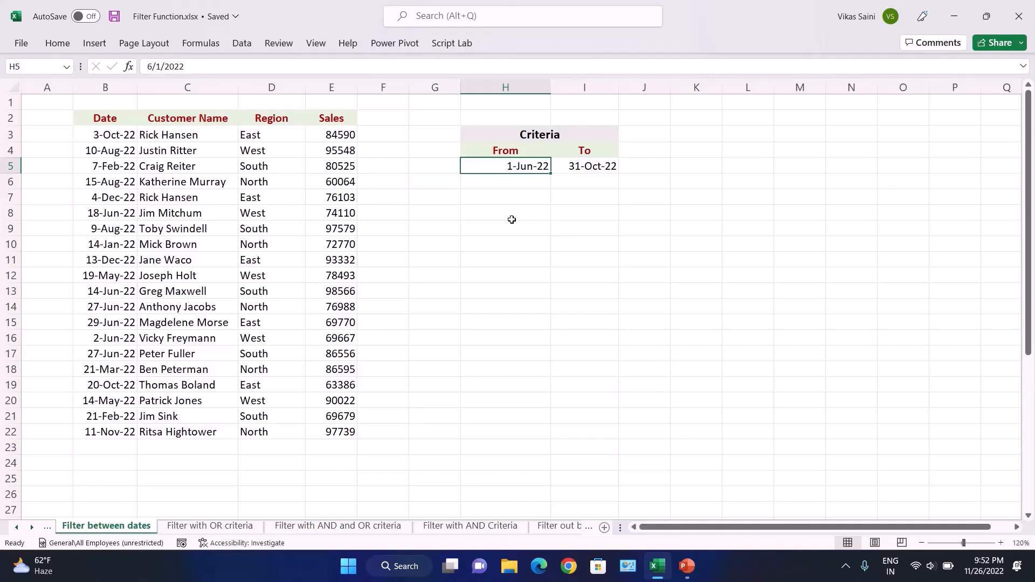
key(Down)
key(Down)
key(Down)
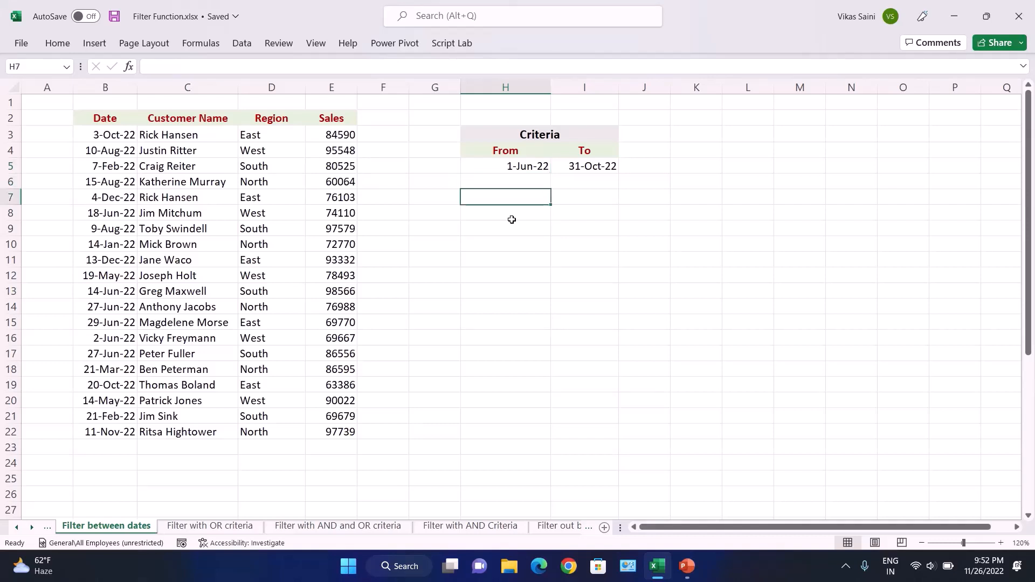
key(Up)
key(Up)
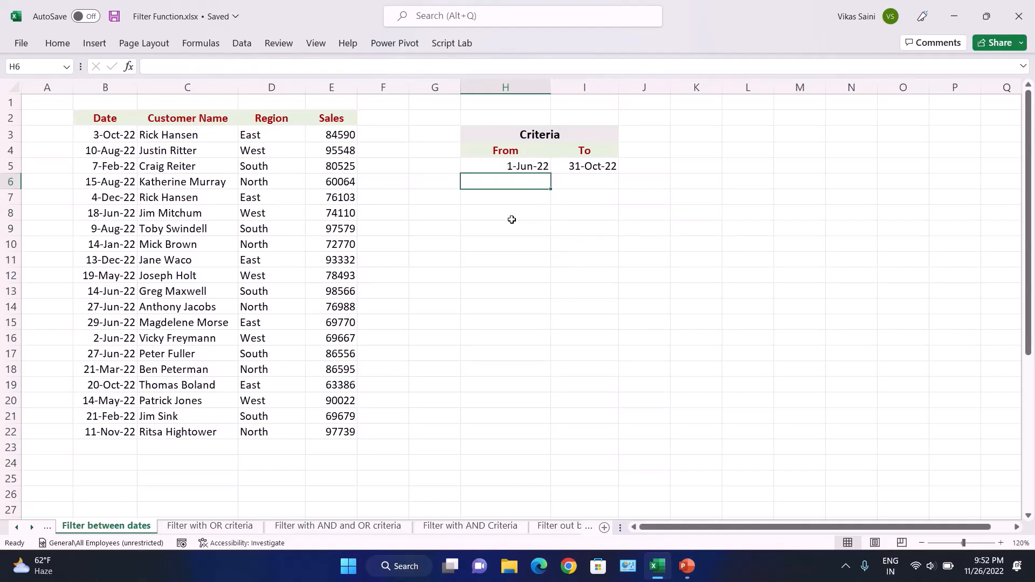
key(Down)
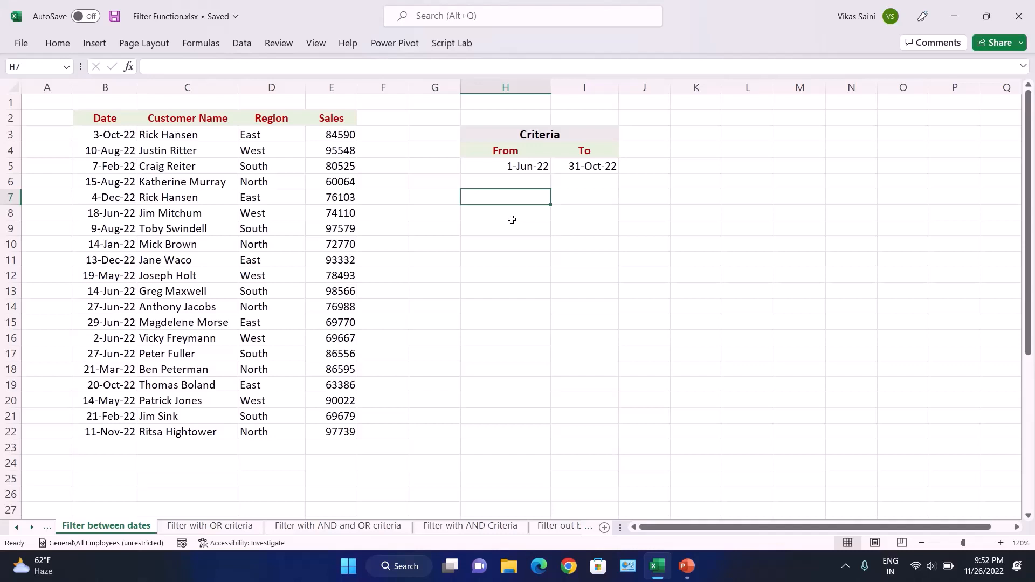
key(Up)
key(Up)
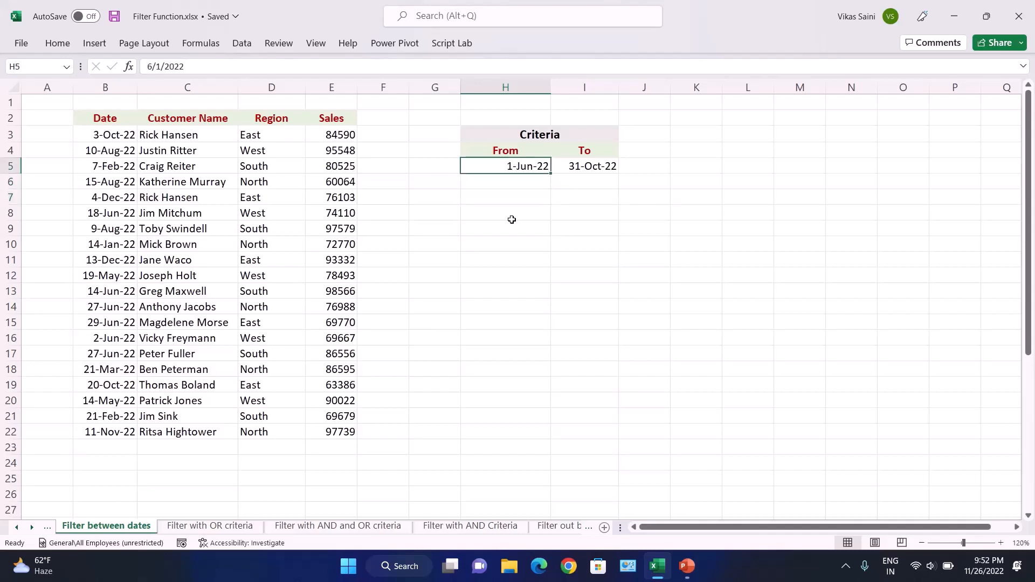
key(Left)
key(Left)
key(Left)
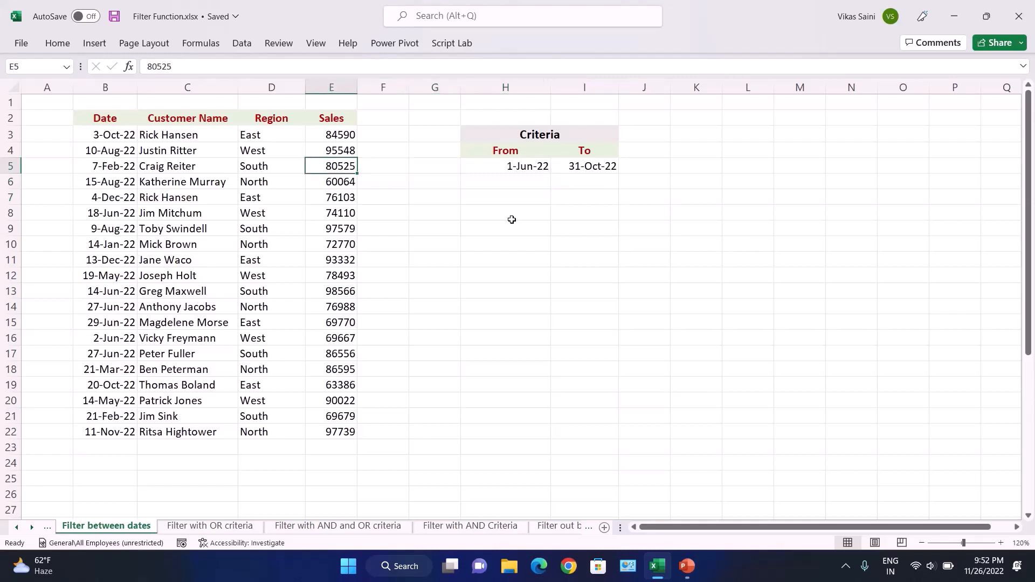
key(Right)
key(Right)
key(Right)
key(Right)
key(Left)
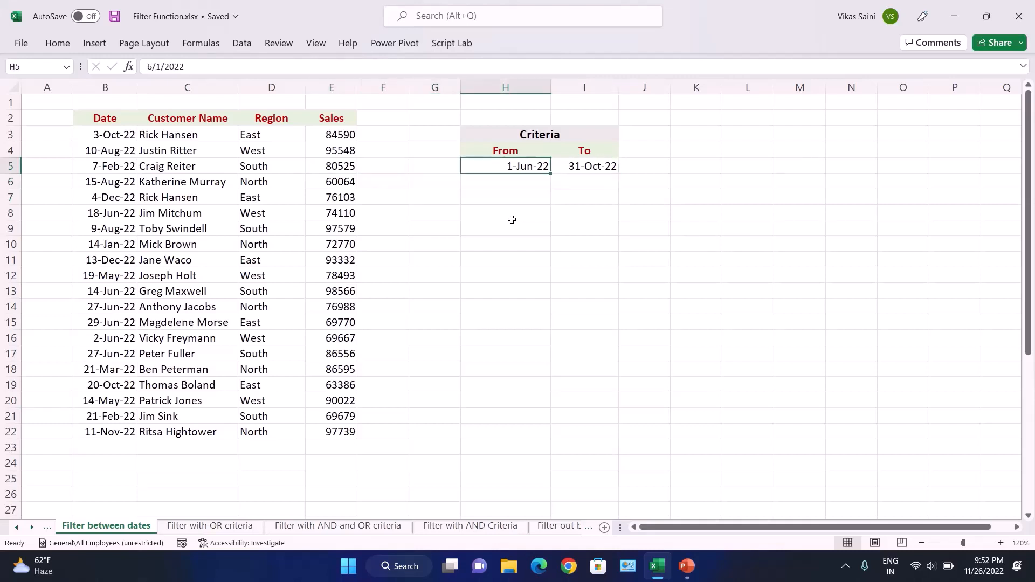
key(Down)
key(Down)
key(Down)
key(Up)
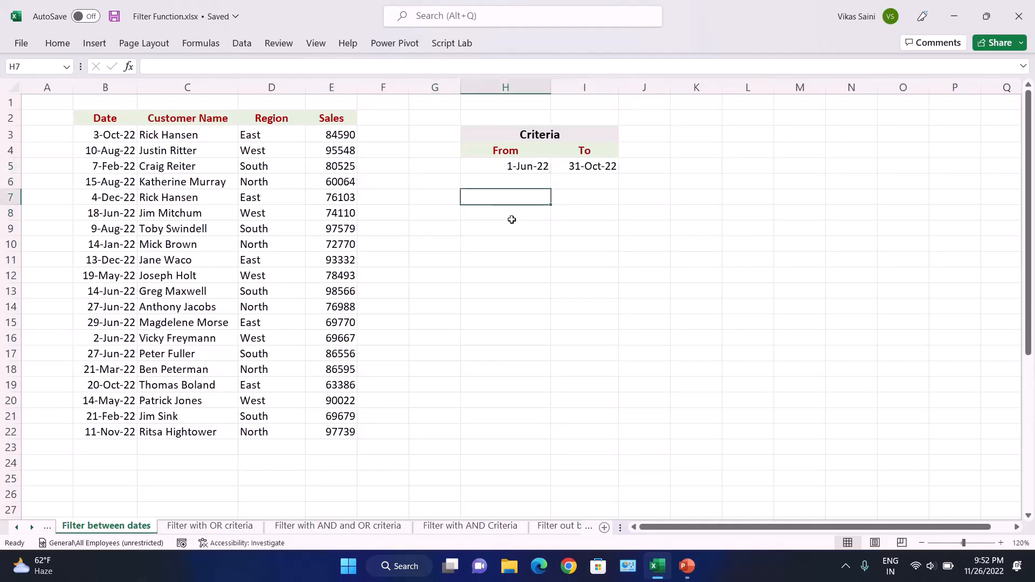
key(Up)
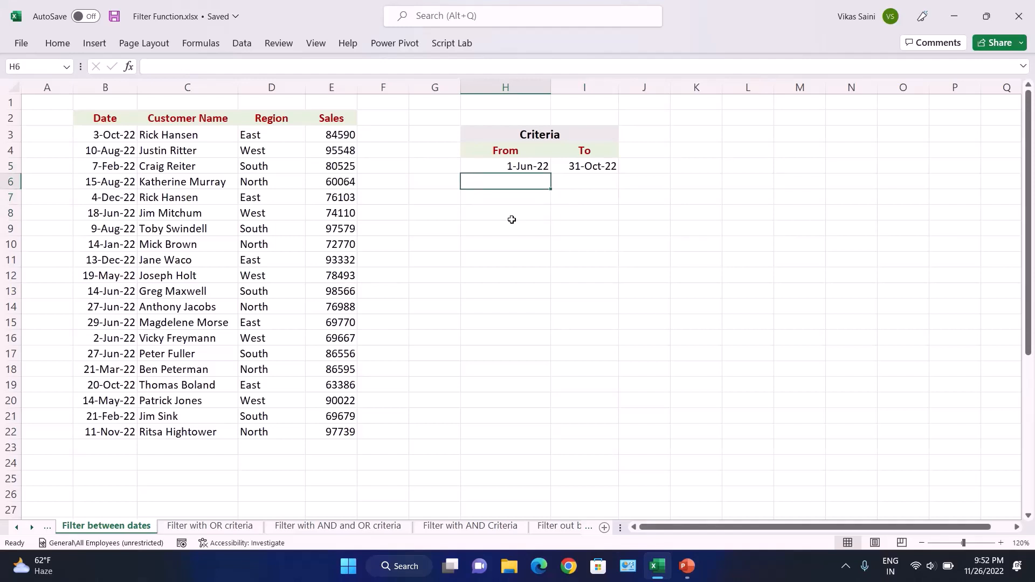
key(Down)
key(Down)
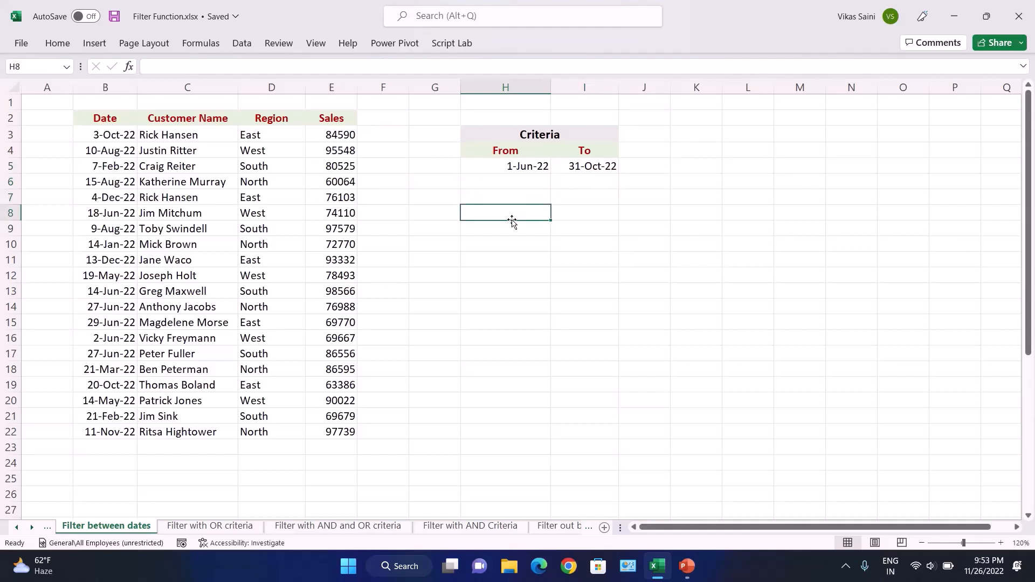
Start a FILTER formula in H7 with the whole data range B3:E22 as its array argument
key(Up)
key(Down)
key(Up)
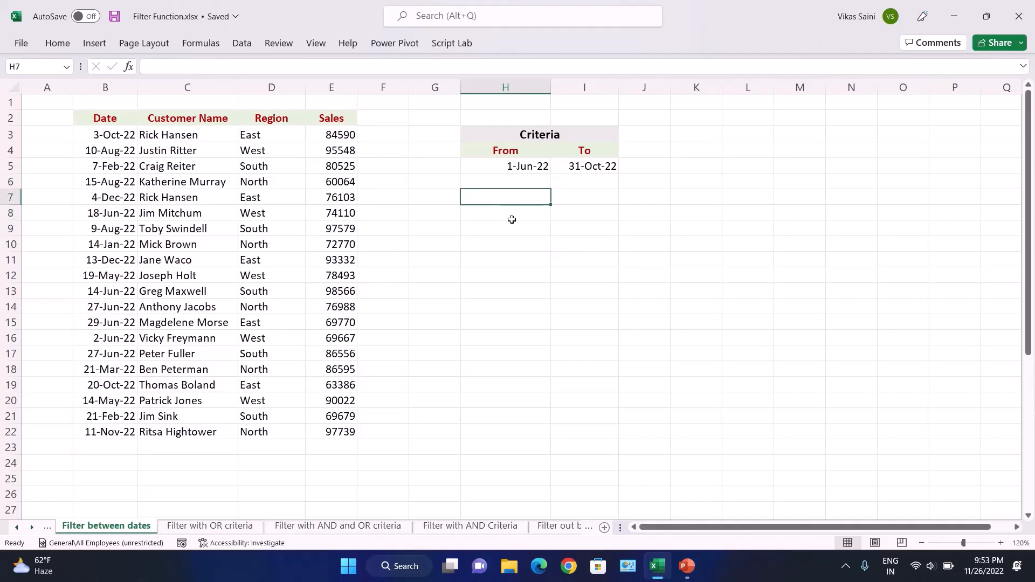
text(=FILTER()
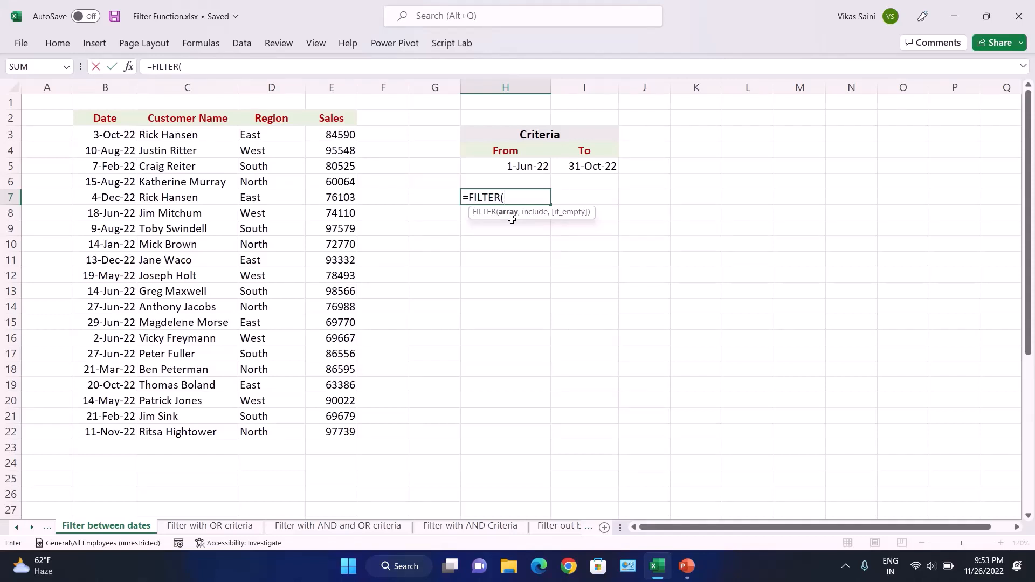
key(Left)
key(Left)
key(Left)
key(Left)
key(Left)
key(Up)
key(Up)
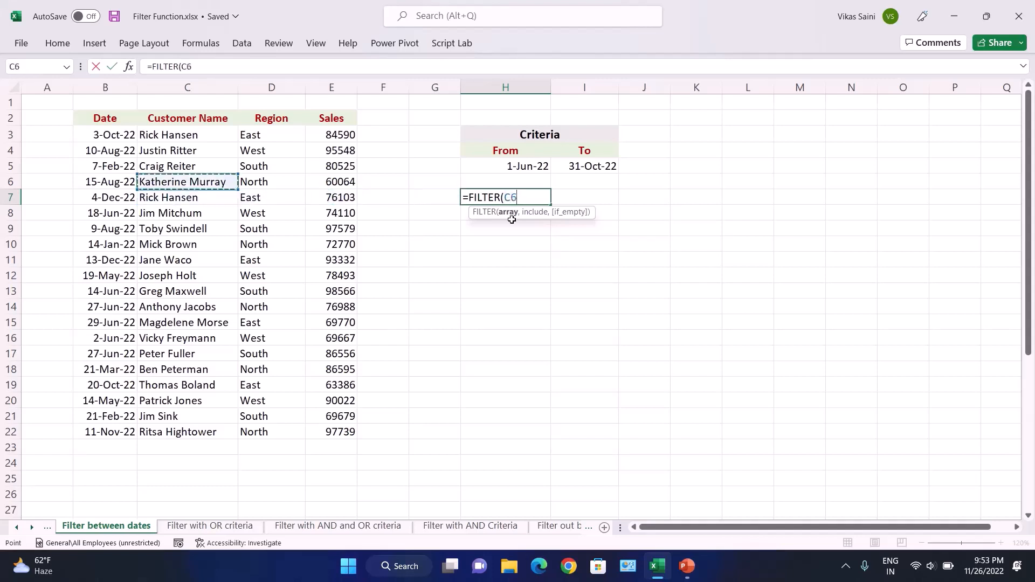
key(Left)
key(Up)
key(Up)
key(shift+Right)
key(shift+Right)
key(shift+Right)
key(ctrl+shift+Down)
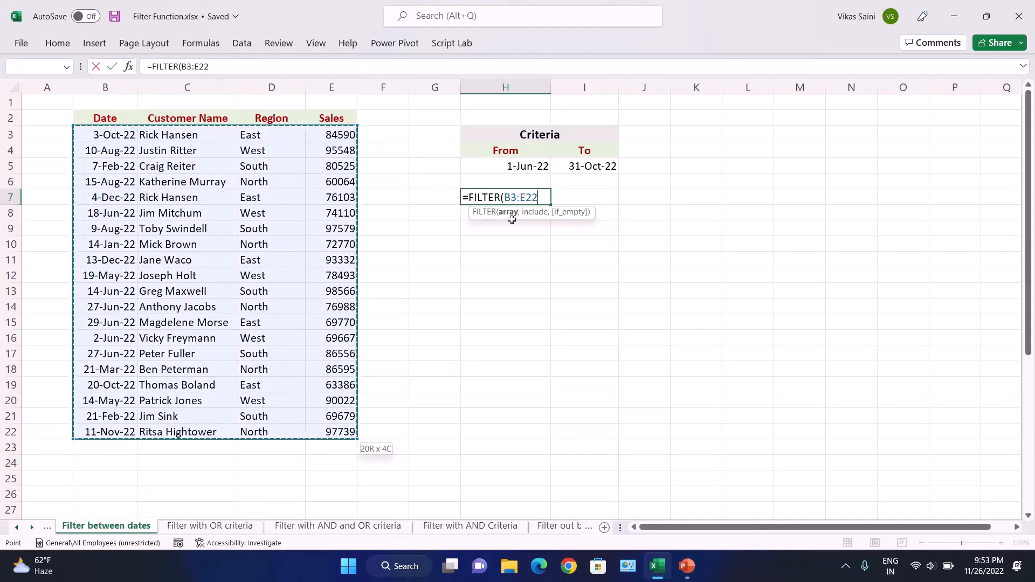
text(,)
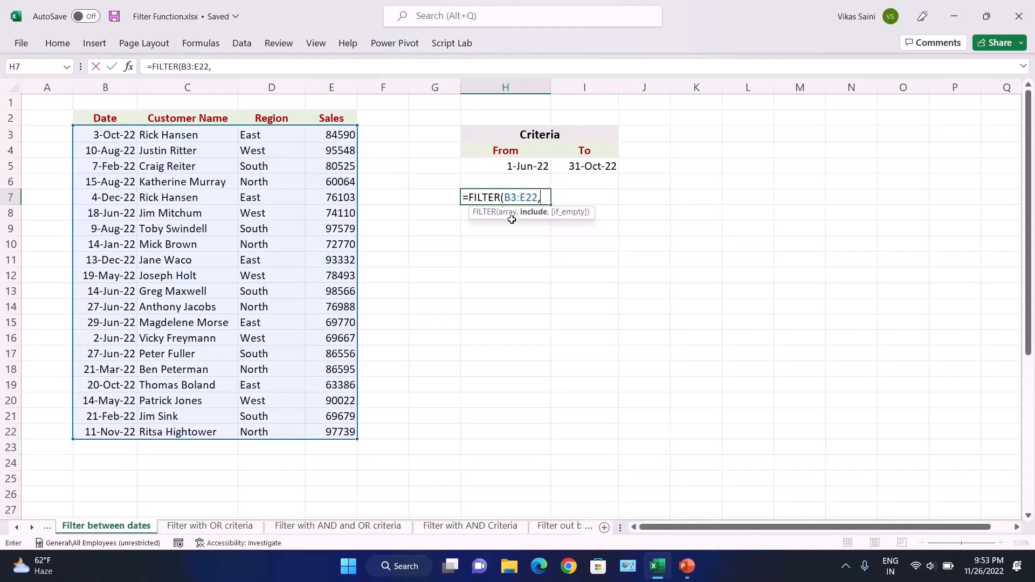
Add the first include condition to the FILTER formula, (B3:B22>$H$5), comparing the dates with the absolute From cell
text(()
click(109, 130)
key(ctrl+shift+Down)
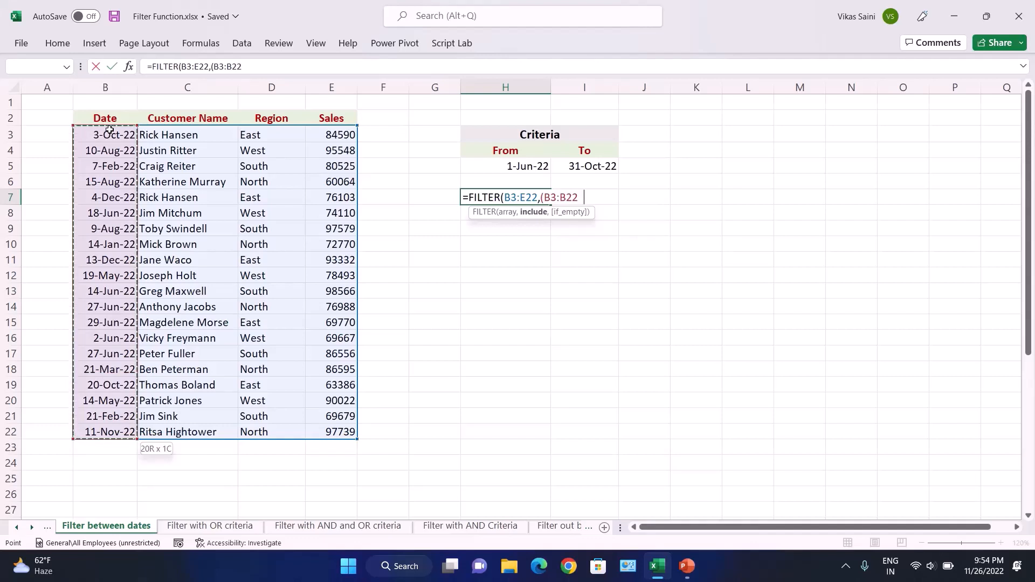
text(>)
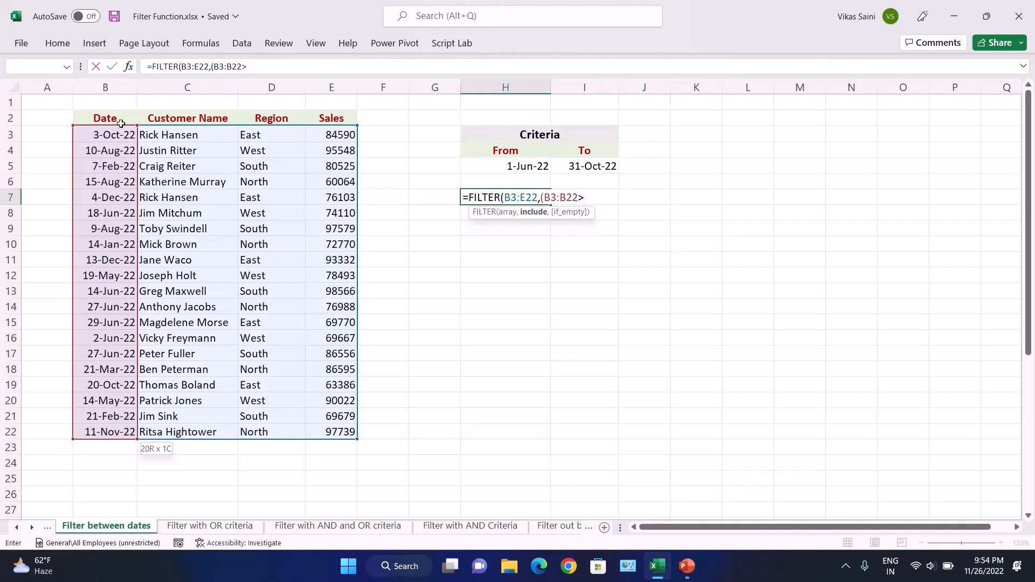
click(518, 168)
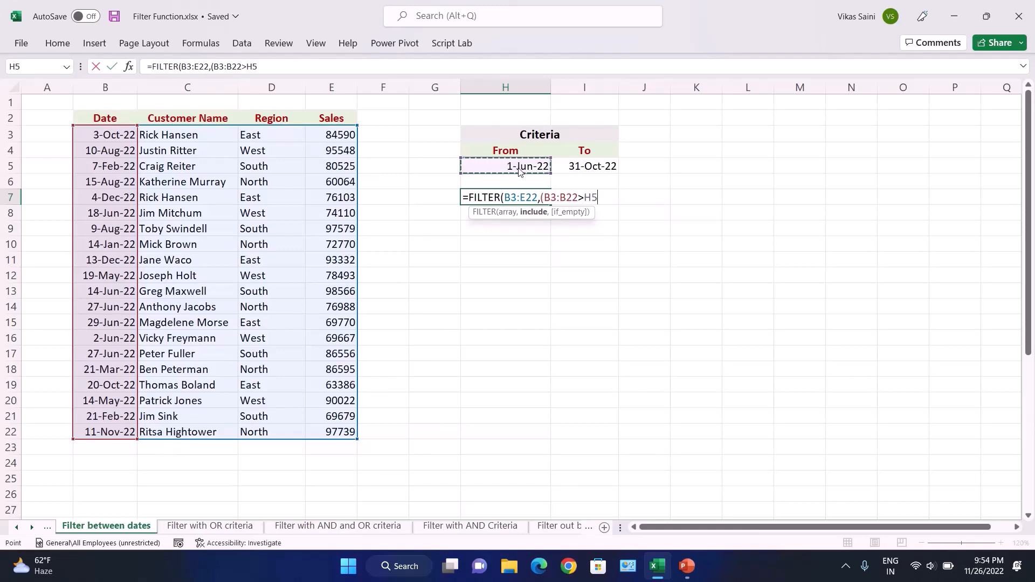
key(F5)
key(Escape)
key(F4)
text())
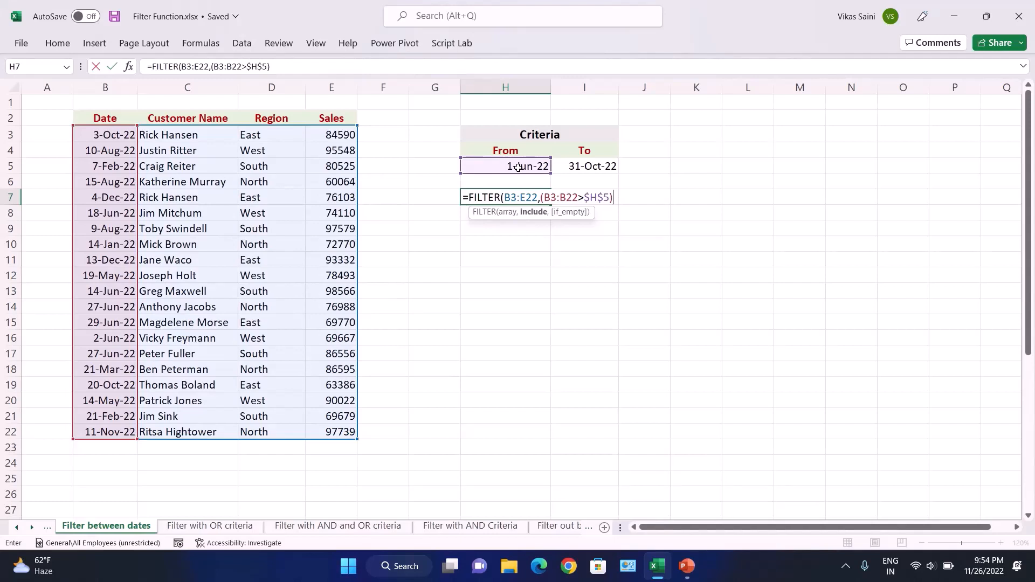
Multiply it by a second include condition, (B3:B22<$I$5), comparing the dates with the absolute To cell
text(*)
click(129, 134)
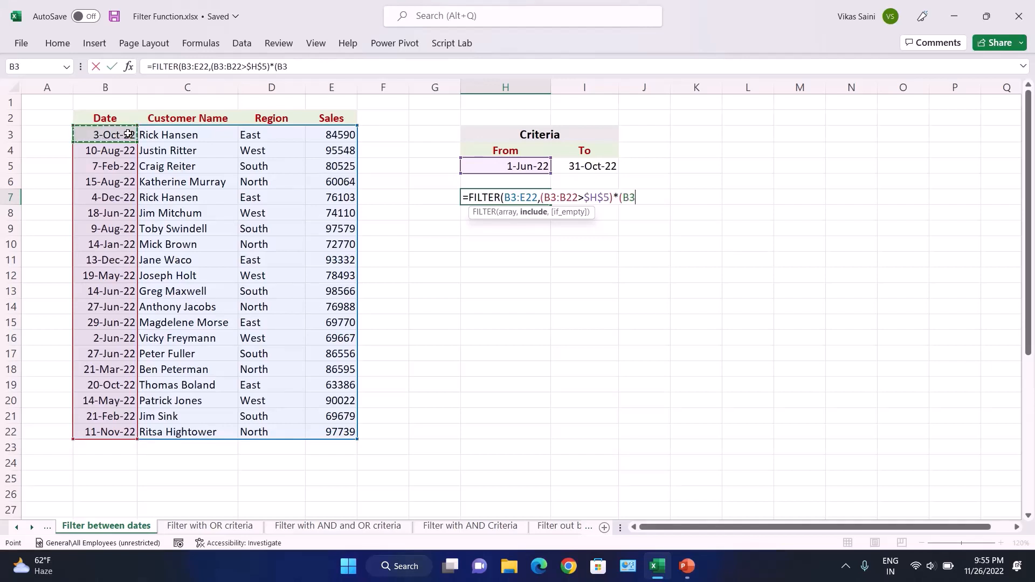
key(ctrl+shift+Down)
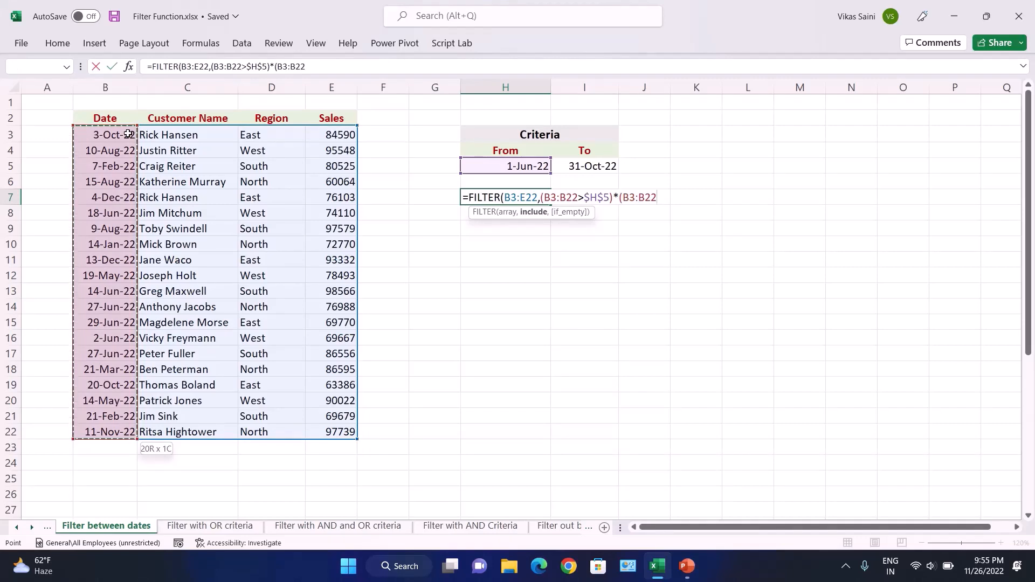
text(<)
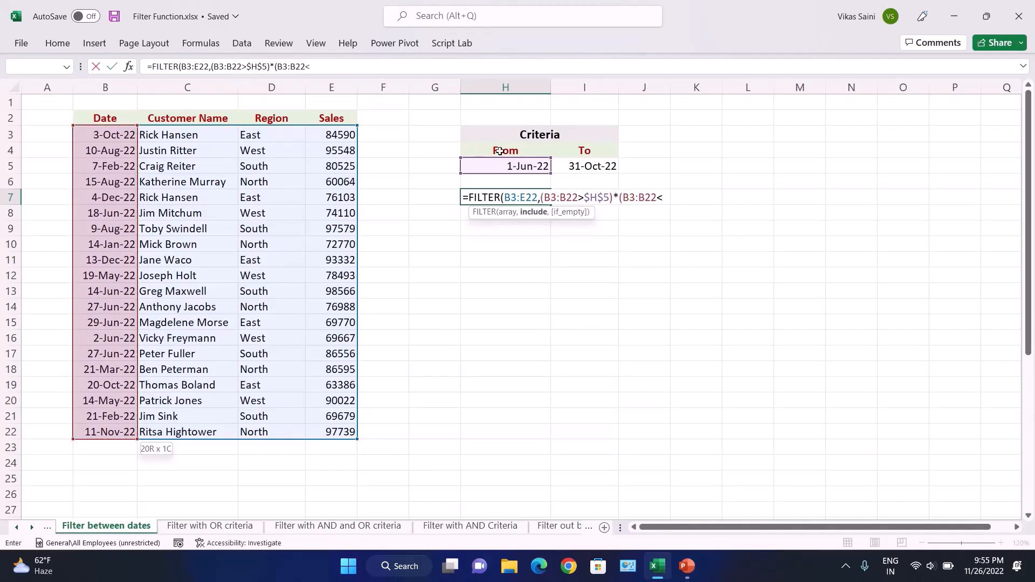
click(580, 167)
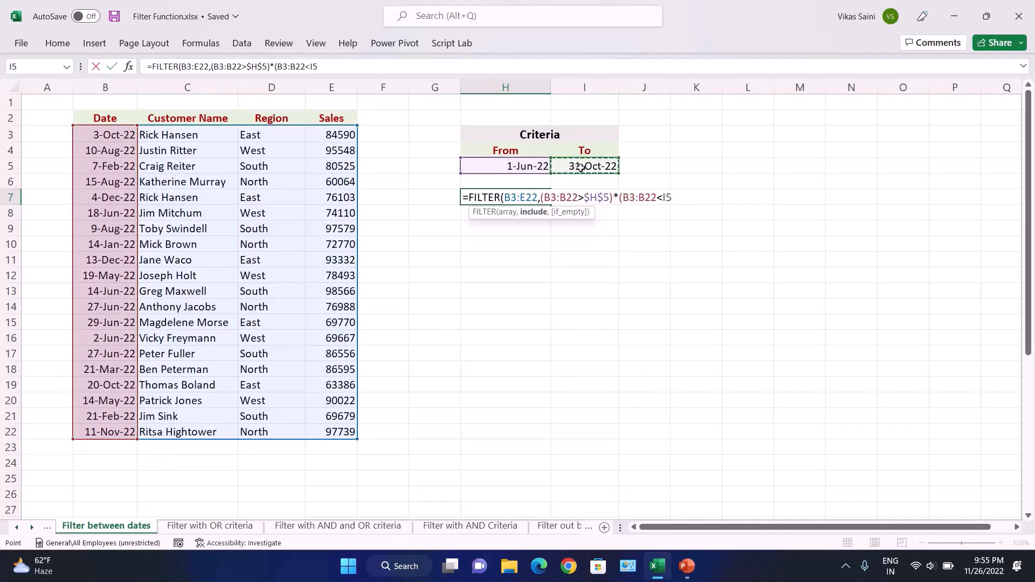
key(F4)
text())
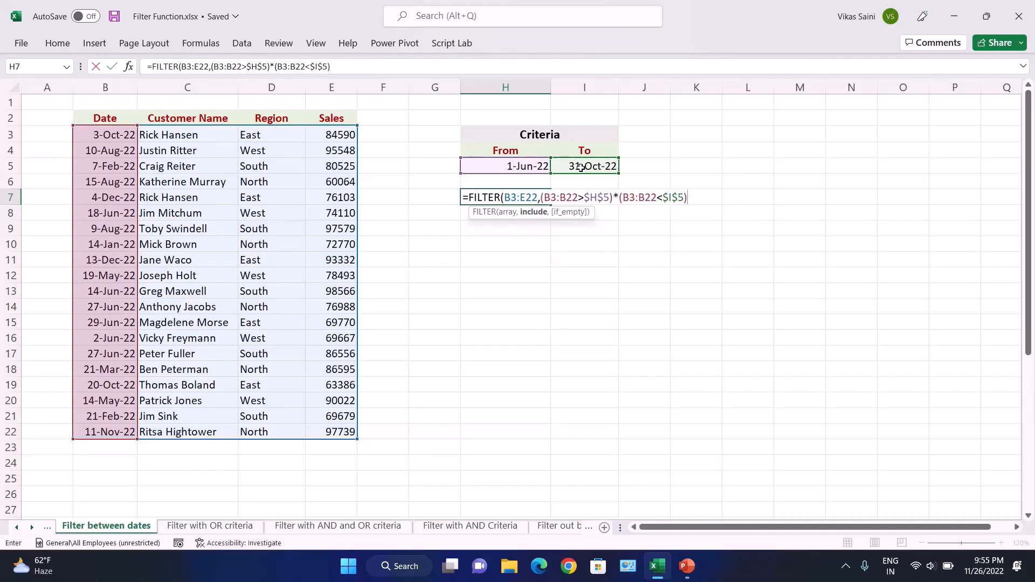
Complete the FILTER formula in H7 with "Not found" as the if_empty argument and enter it
text(,)
text(Not )
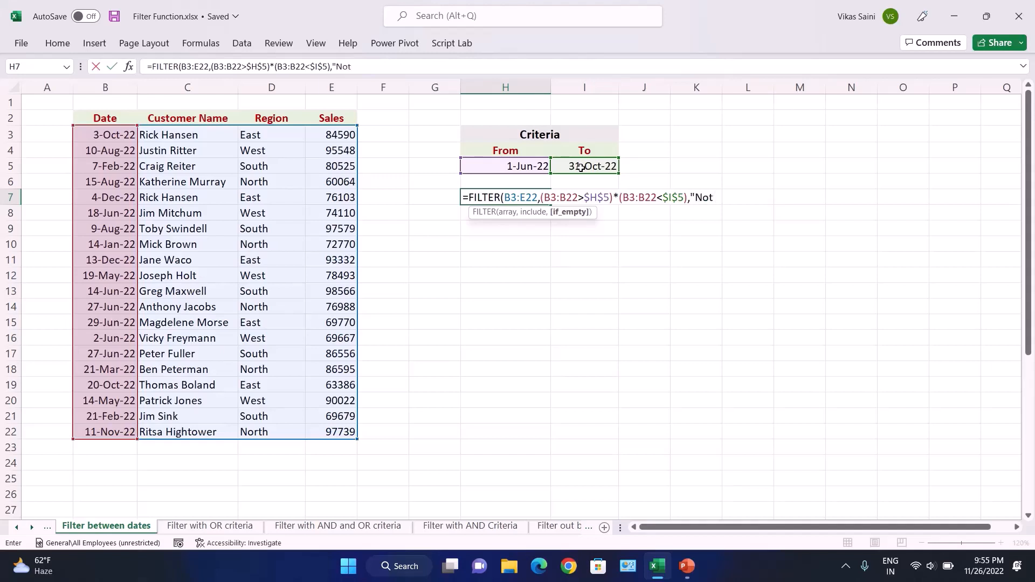
text(found")
text())
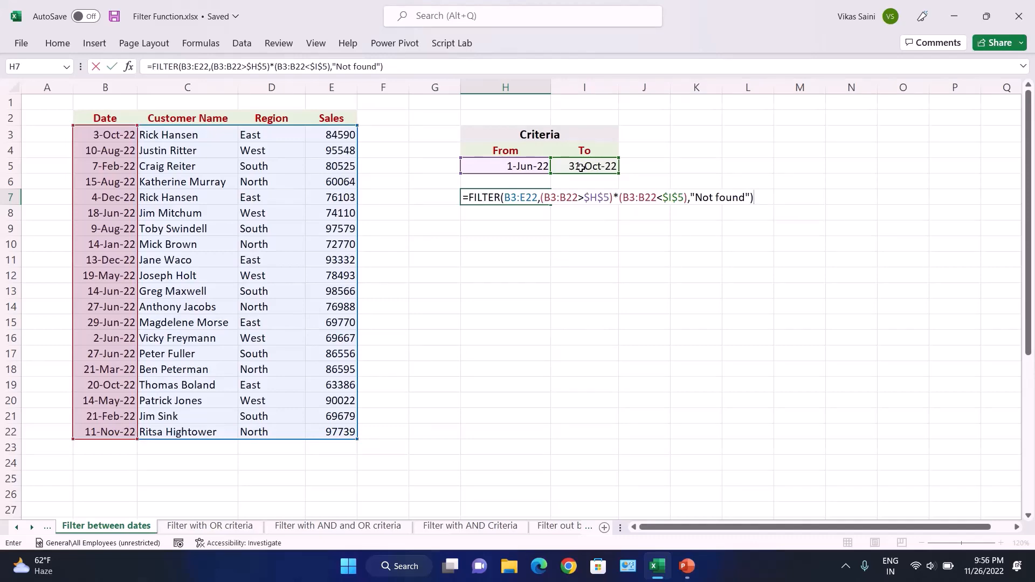
key(Return)
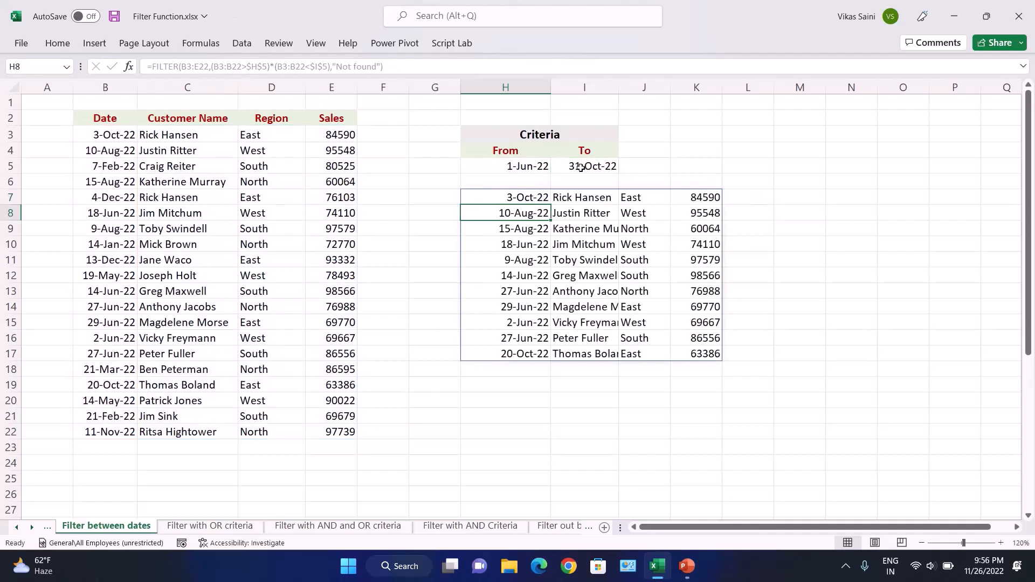
click(546, 199)
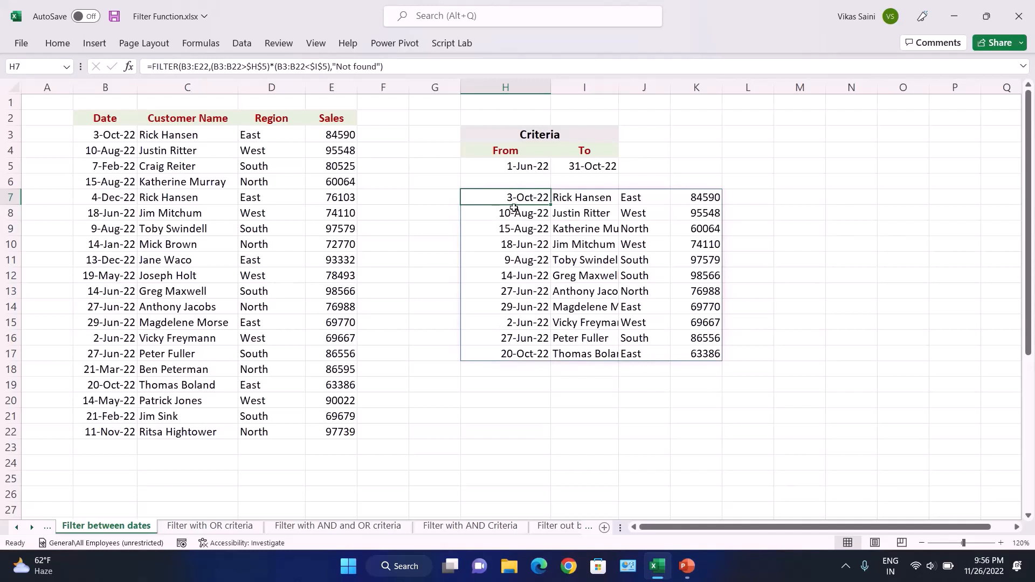
click(535, 168)
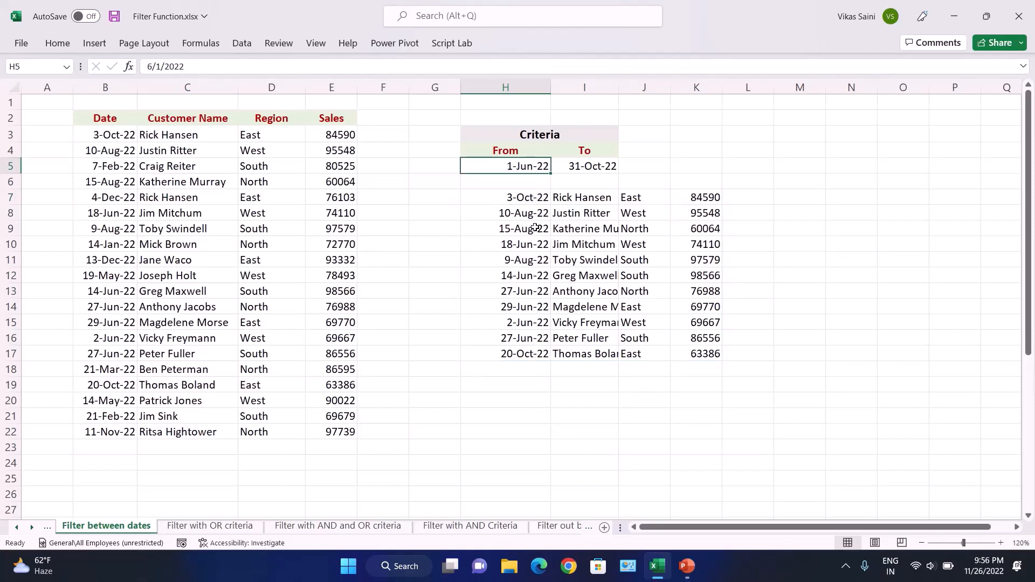
click(504, 196)
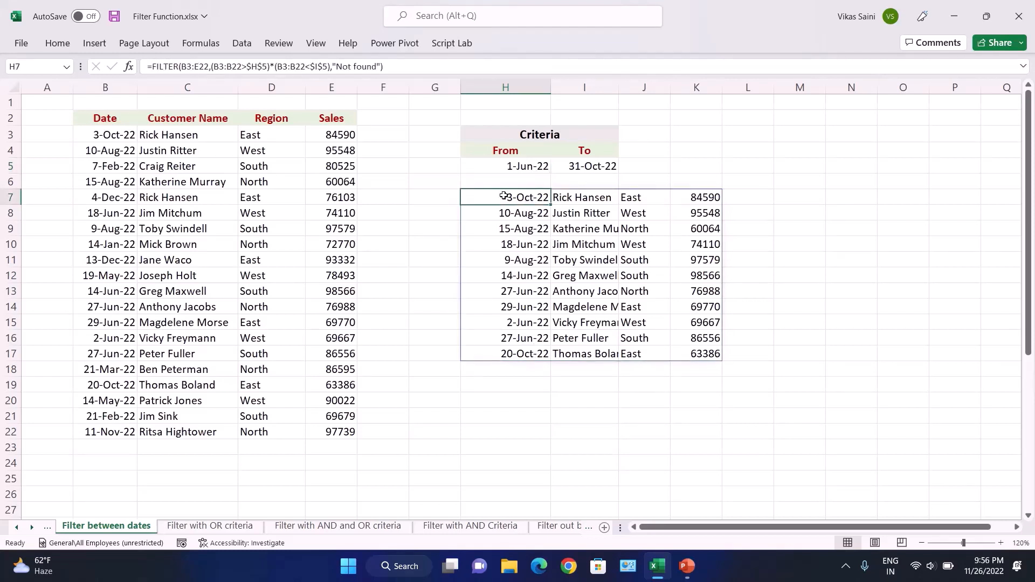
double_click(504, 196)
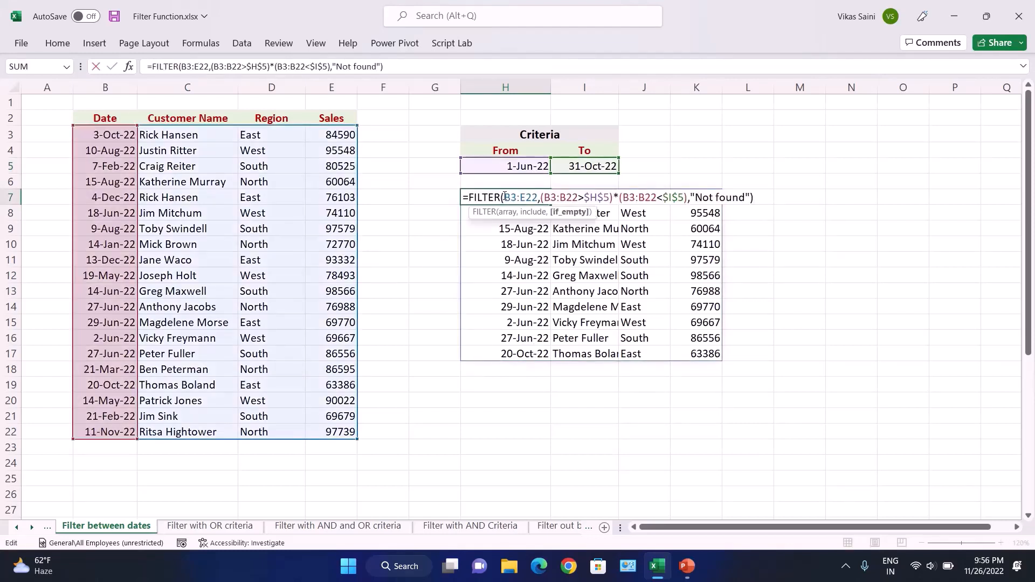
key(Left)
key(Left)
key(Left)
key(Left)
key(Left)
key(Left)
key(Left)
key(Left)
key(Left)
key(Left)
key(Left)
key(Left)
key(Left)
key(Left)
key(Left)
key(Left)
key(Left)
key(Left)
key(Left)
key(Left)
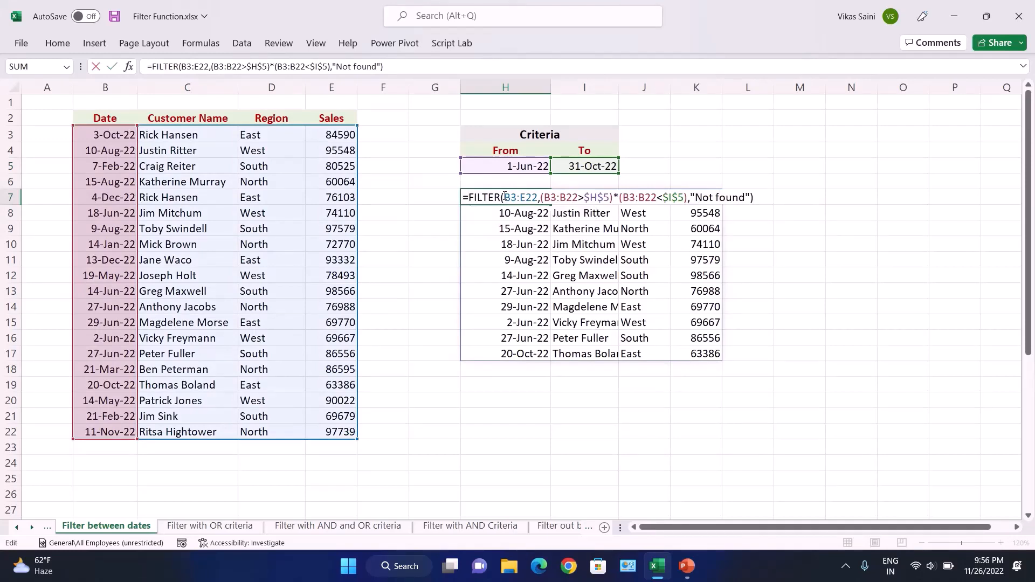
text(sort)
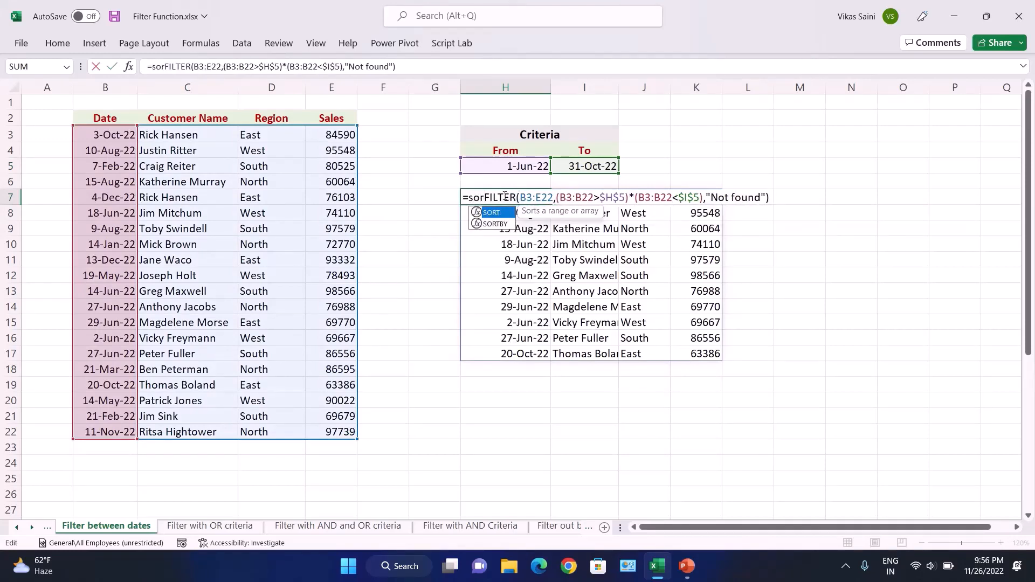
key(Tab)
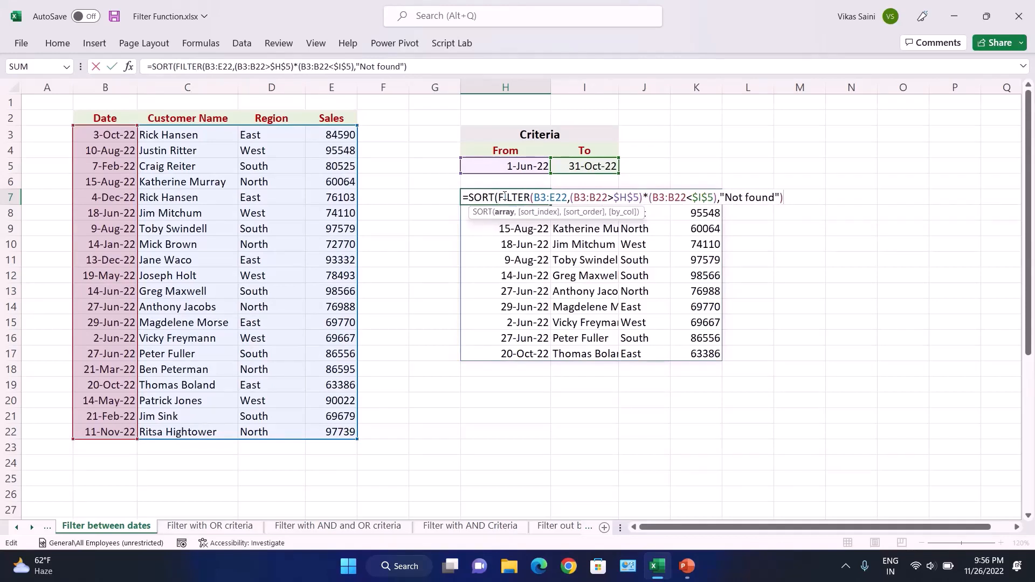
key(Escape)
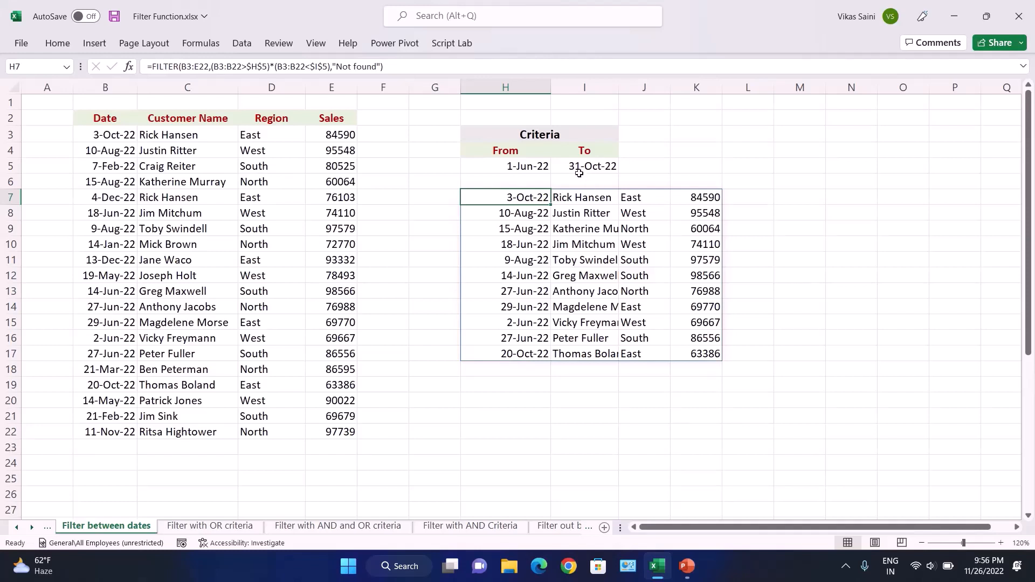
Set the From date in H5 to 1-Sep-22 and review the FILTER formula in H7
click(537, 166)
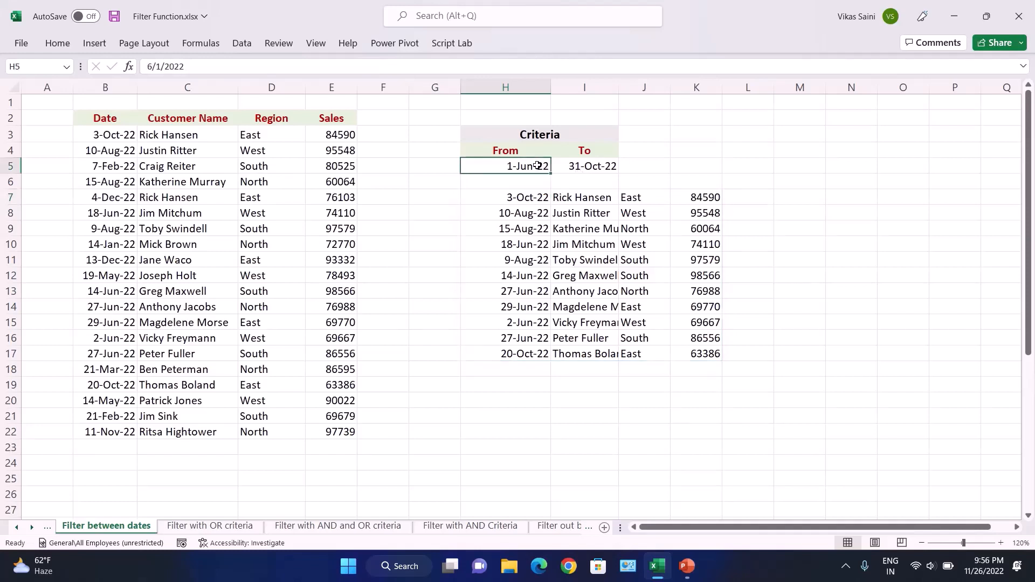
double_click(537, 165)
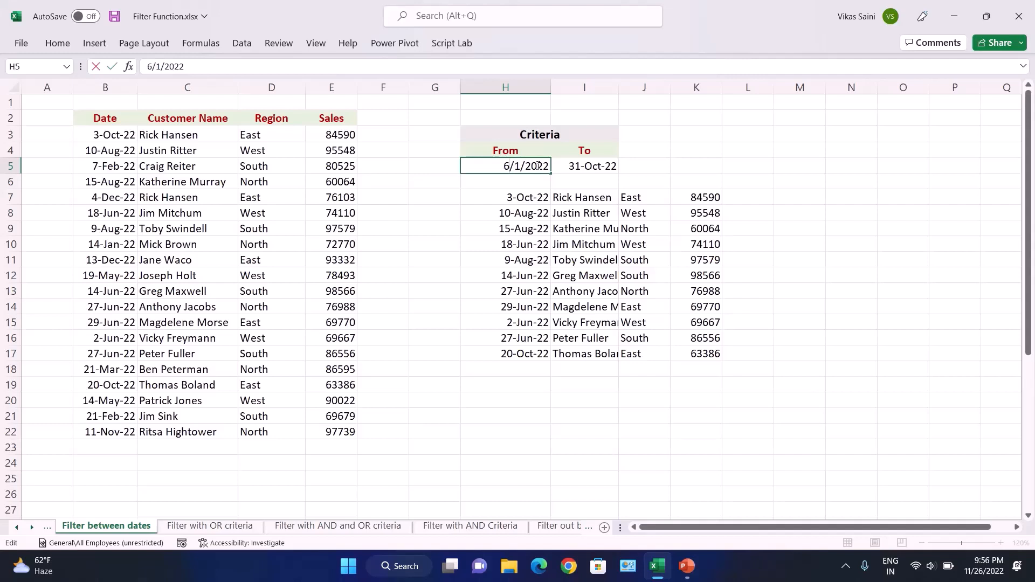
text(9)
key(BackSpace)
key(BackSpace)
text(9)
key(Return)
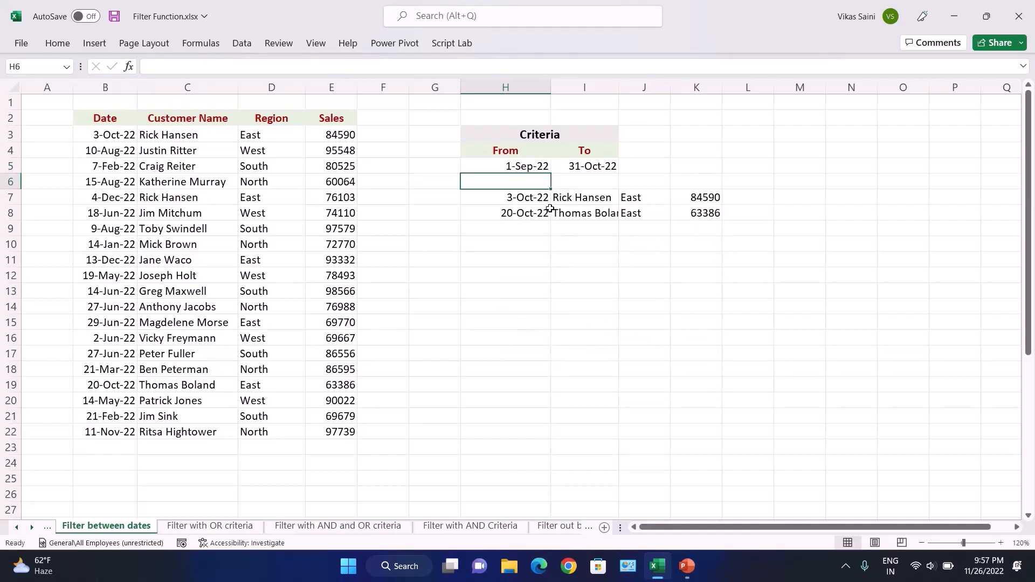
click(508, 202)
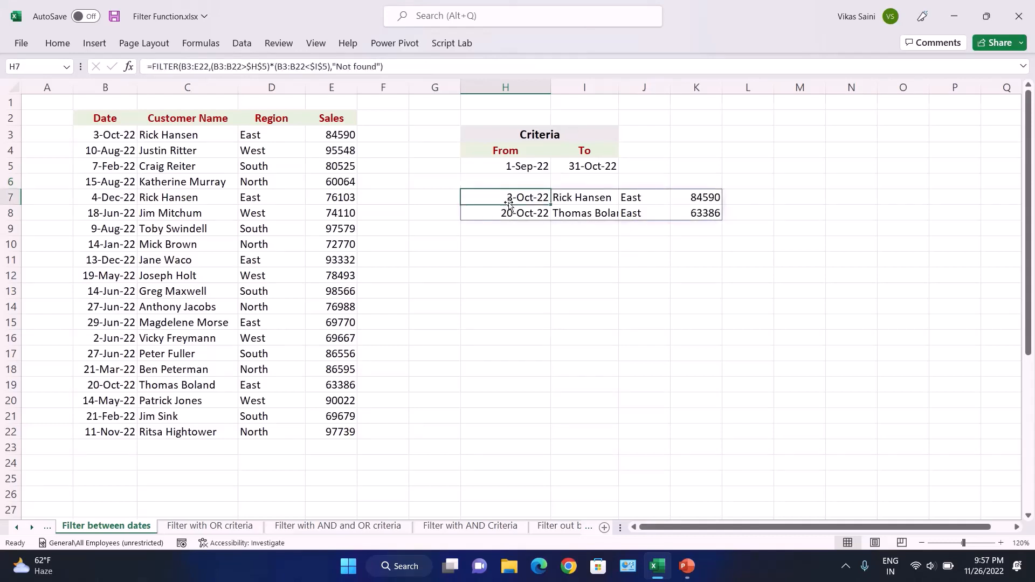
double_click(509, 203)
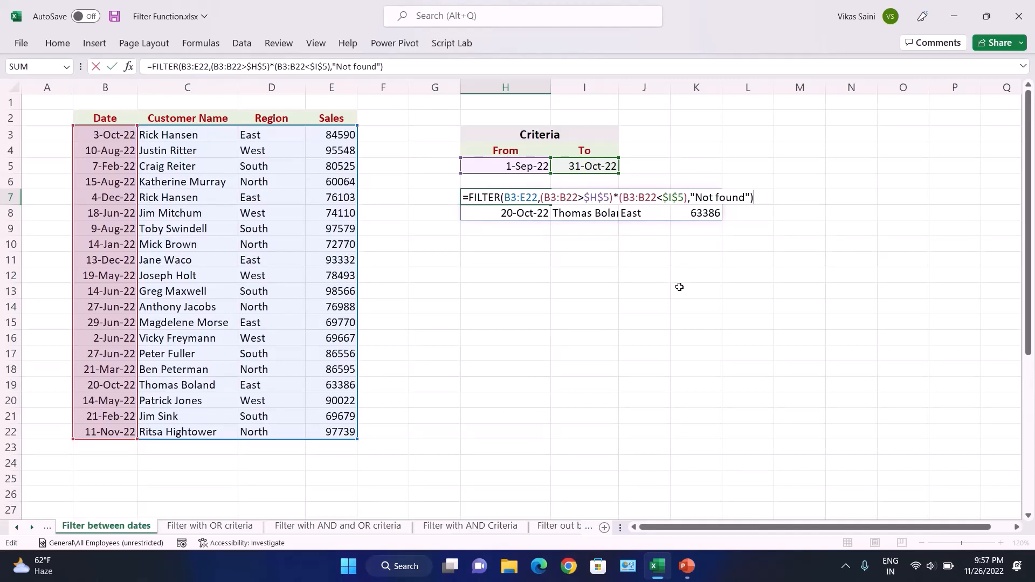
key(Return)
Set the To date in I5 to 31-Dec-22 by changing its month to 12
click(586, 165)
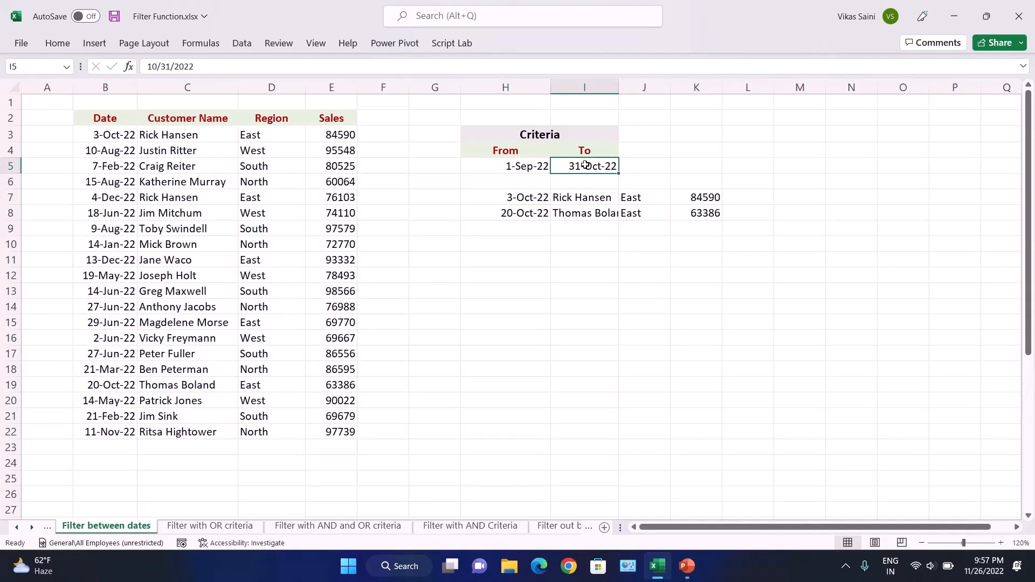
double_click(587, 165)
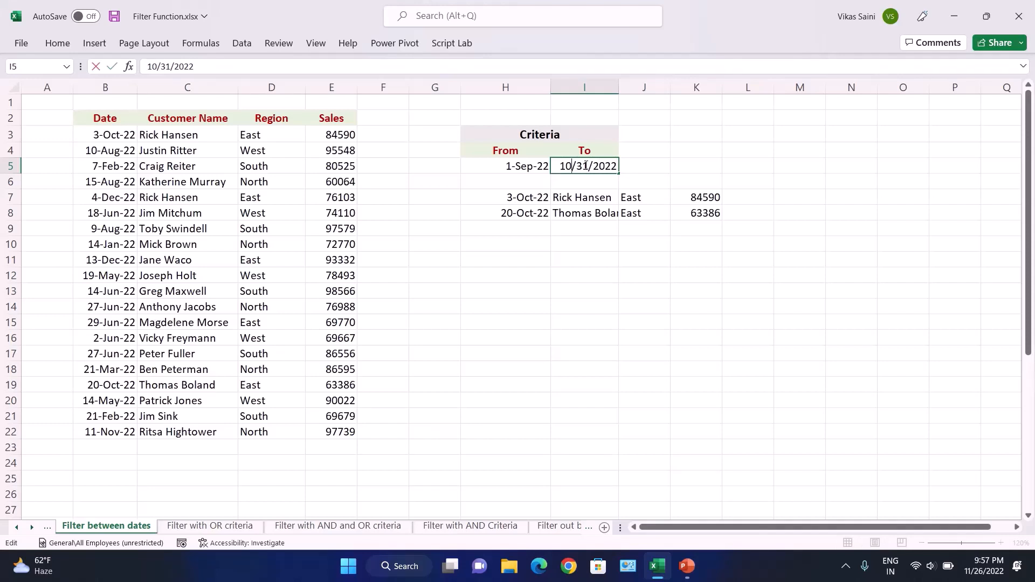
key(BackSpace)
text(2)
key(Return)
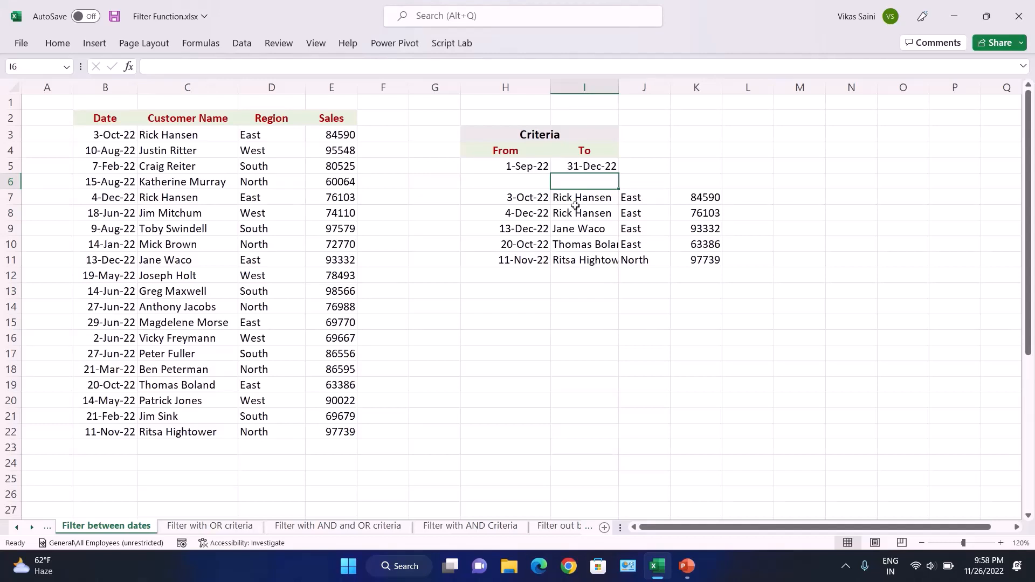
Examine the filtered records spilled from H7 and check their dates against the From and To criteria
click(532, 197)
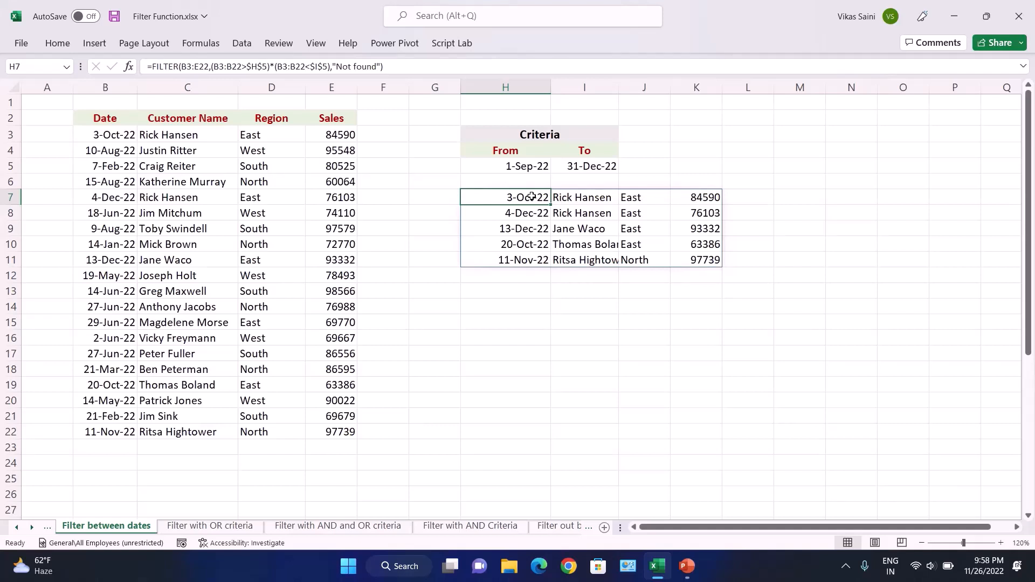
key(Down)
key(Down)
key(Up)
key(Up)
key(Down)
key(Down)
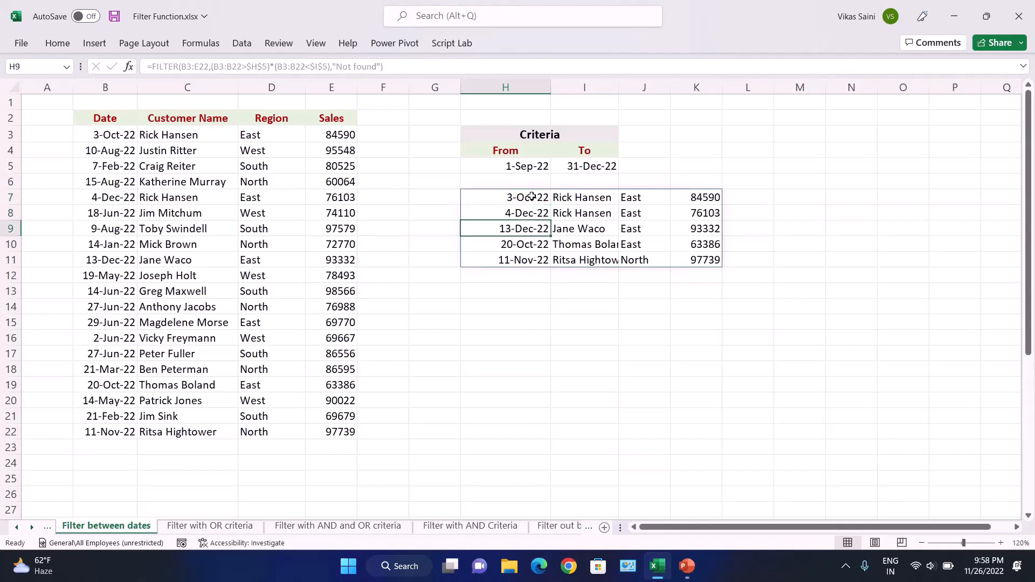
key(Down)
key(Down)
key(Down)
key(Down)
key(Down)
key(Up)
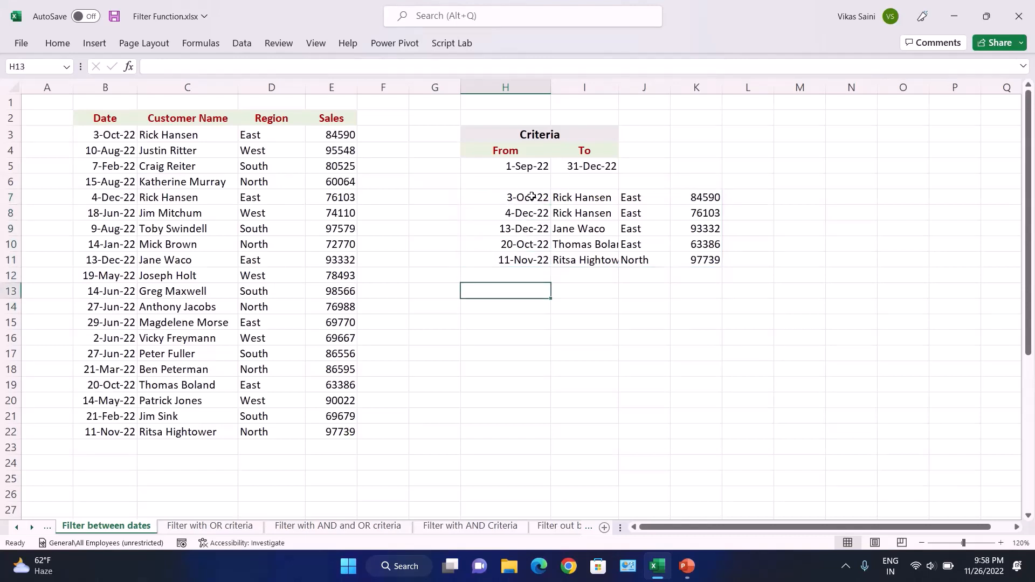
key(Up)
key(Up)
key(Down)
key(Down)
key(Down)
key(Down)
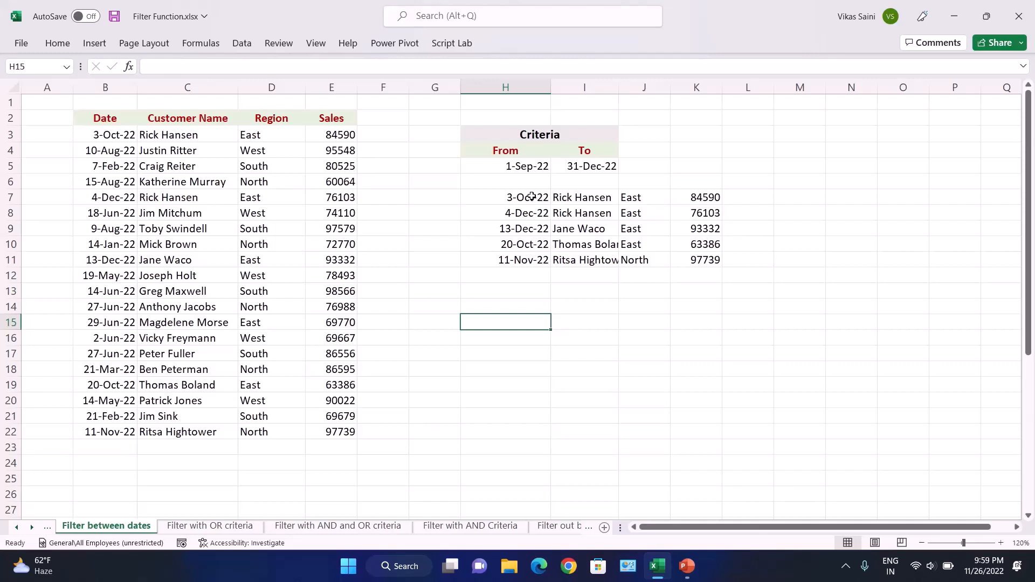
mouse_move(507, 2)
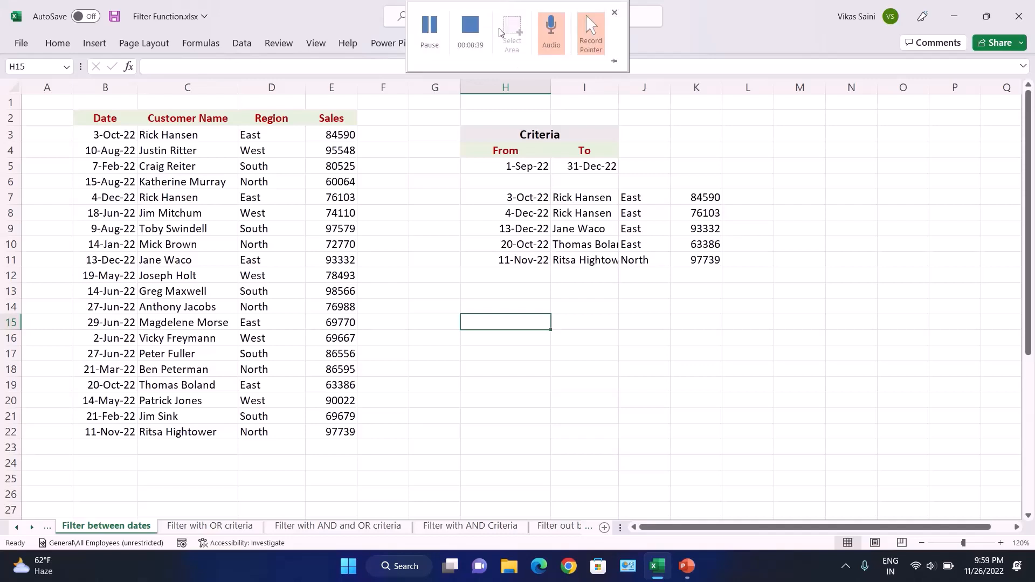
click(482, 45)
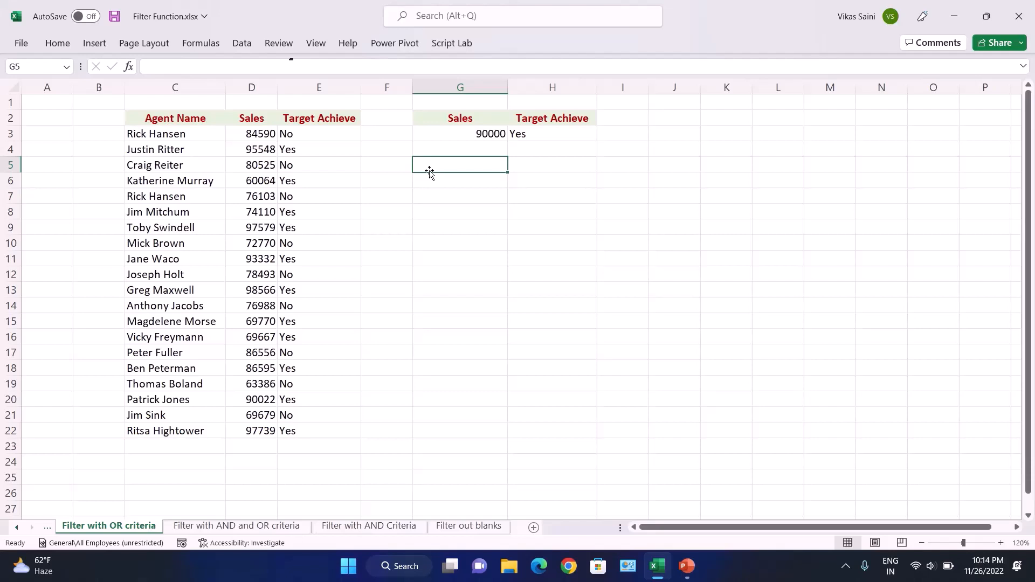
key(Right)
key(Left)
key(Down)
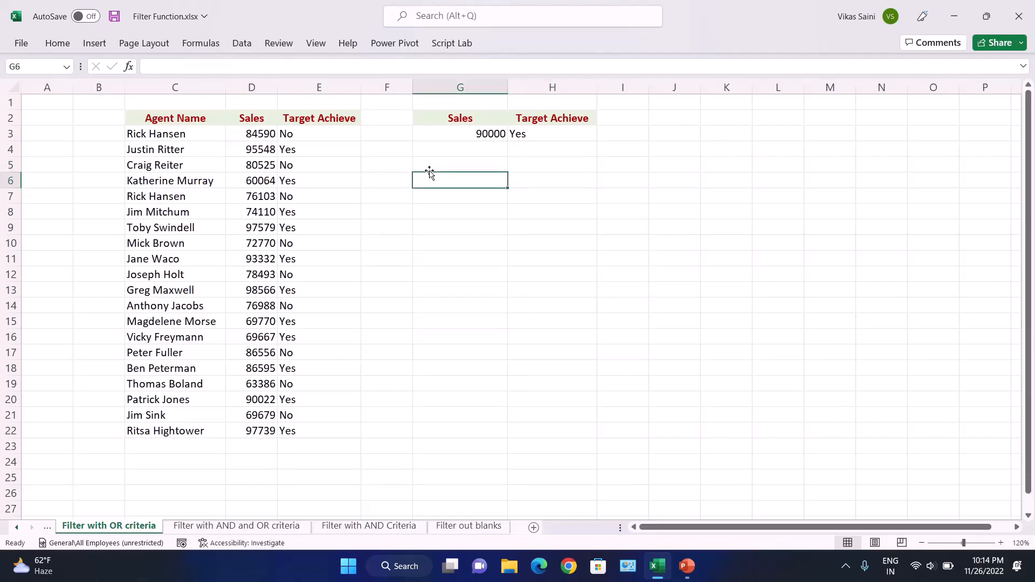
Examine the Sales criterion in G3 and the Target Achieve criterion in H3 on the Filter with OR criteria sheet
key(Up)
key(Down)
key(Up)
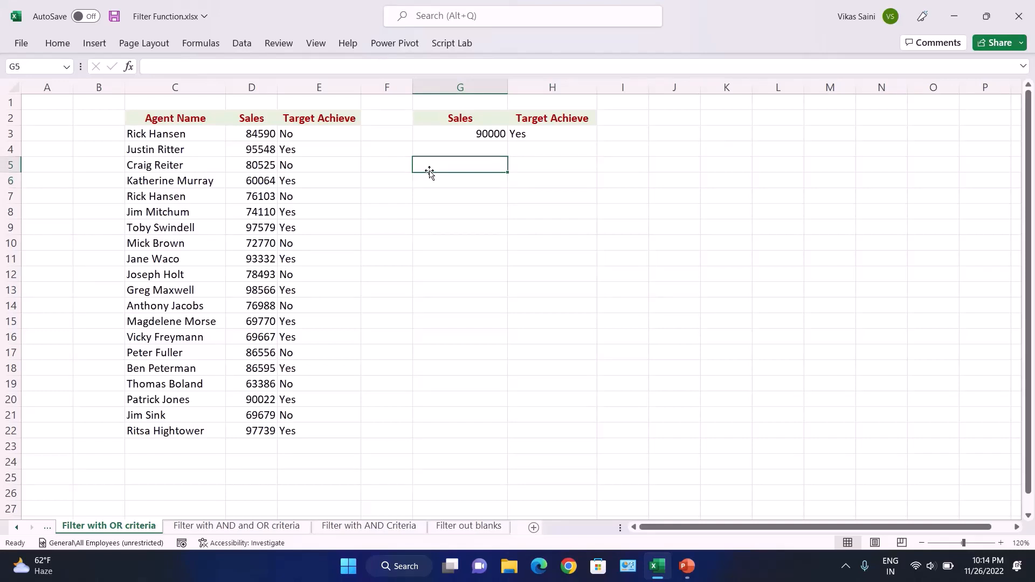
key(Up)
key(Down)
key(Down)
key(Up)
key(Up)
key(Up)
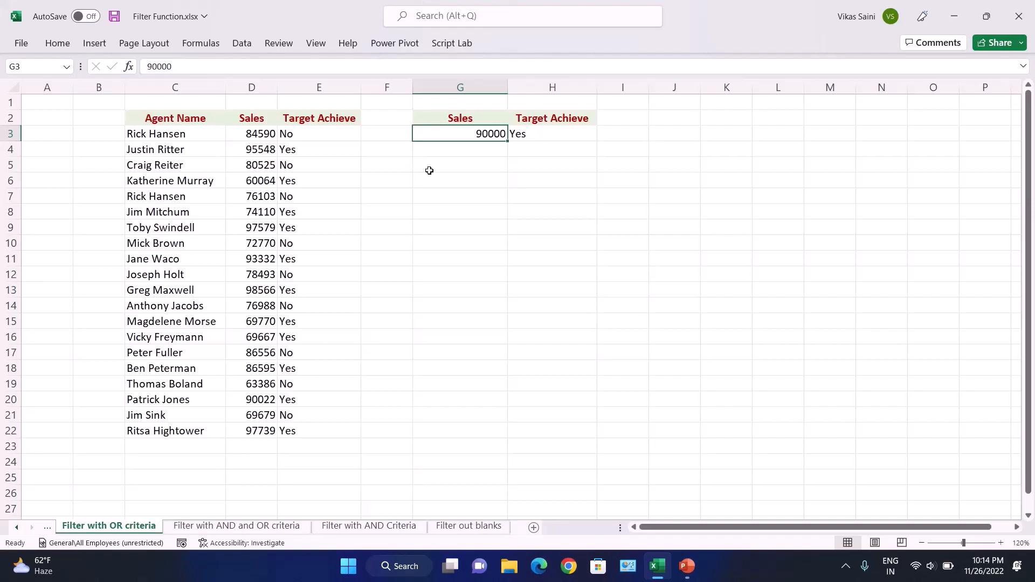
key(Right)
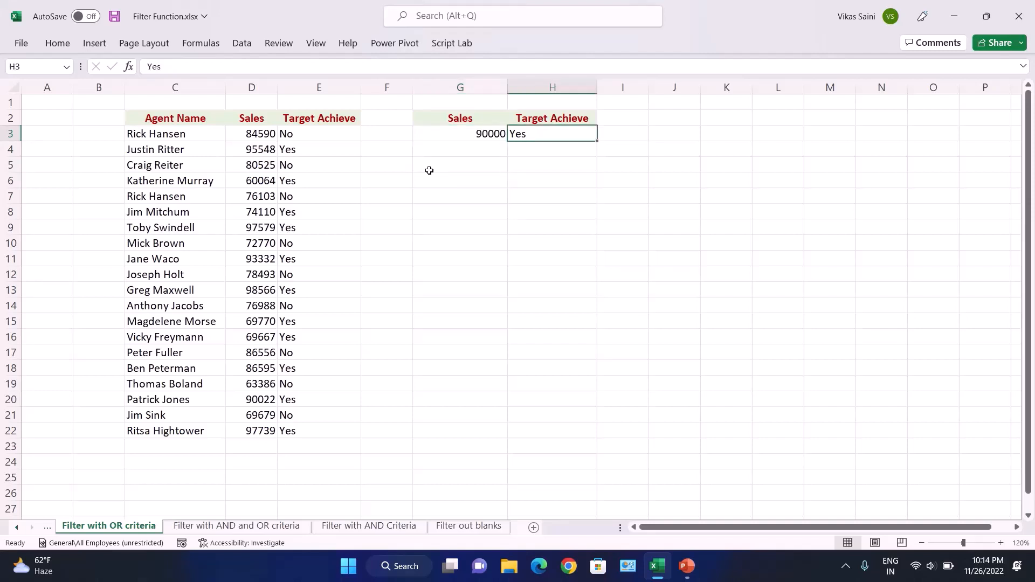
key(Left)
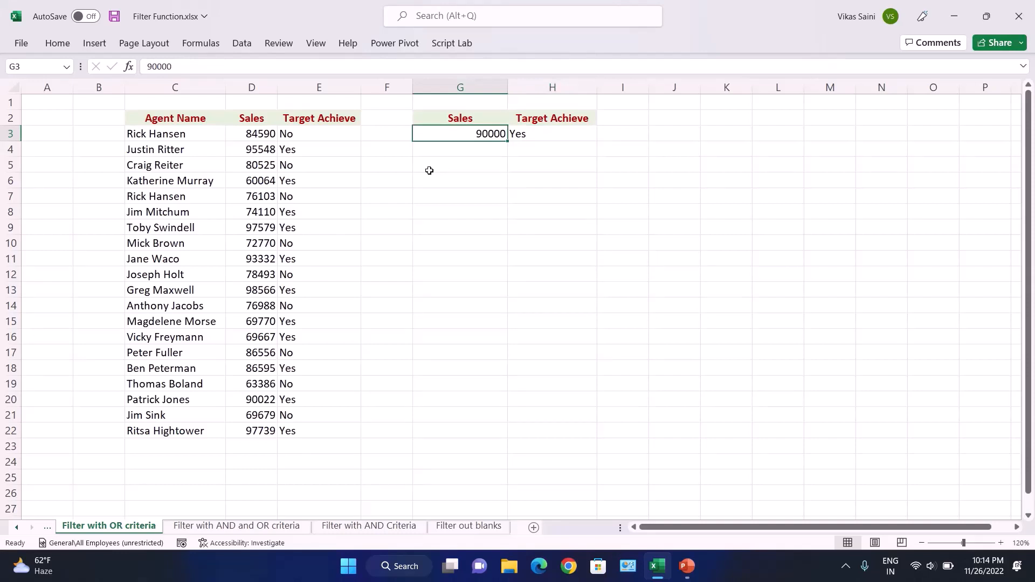
key(Down)
key(Down)
key(Down)
key(Up)
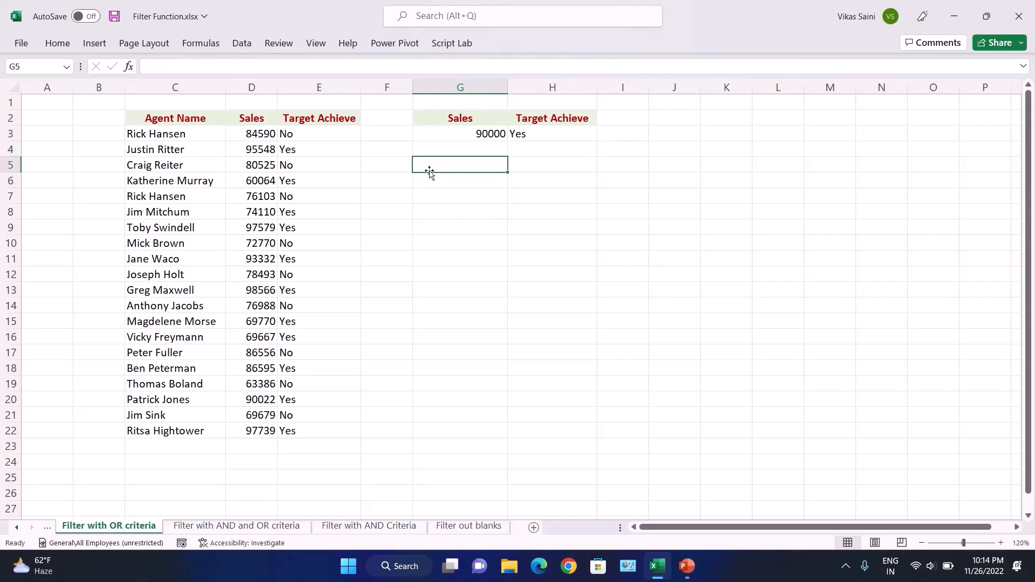
Start a FILTER formula in G5 with the agent data C3:E22 as the array
key(Down)
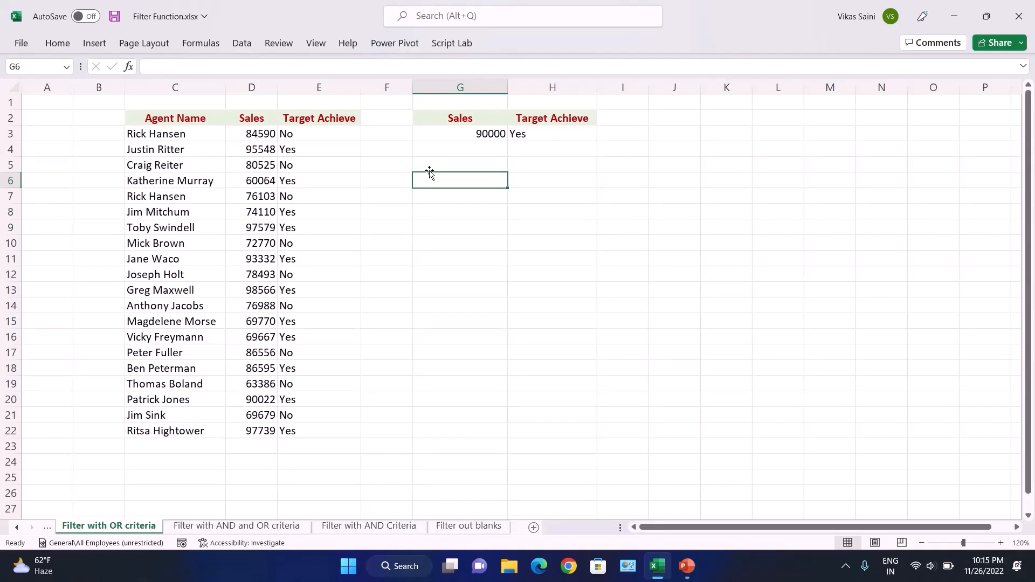
key(Up)
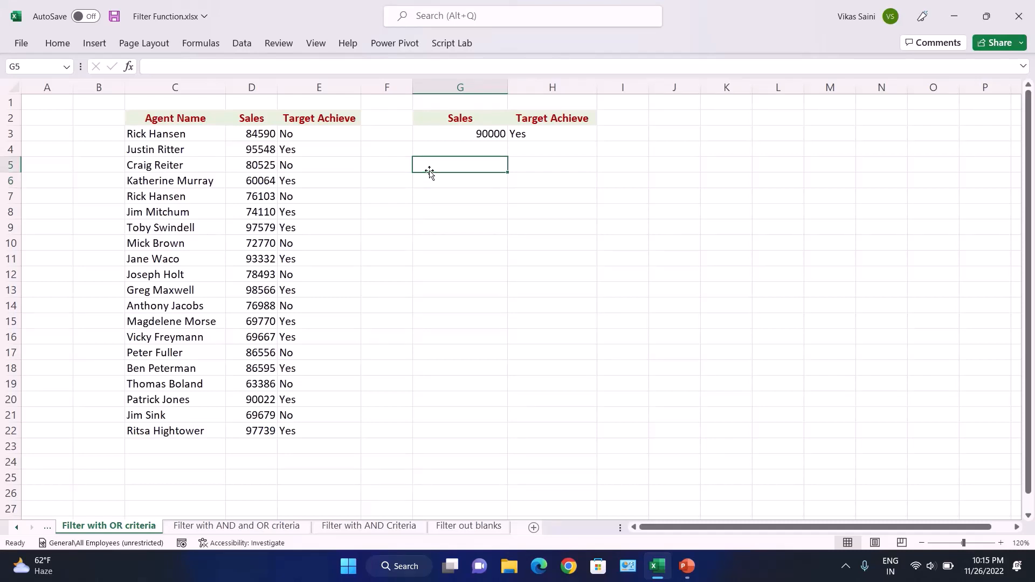
text(=fi)
key(Tab)
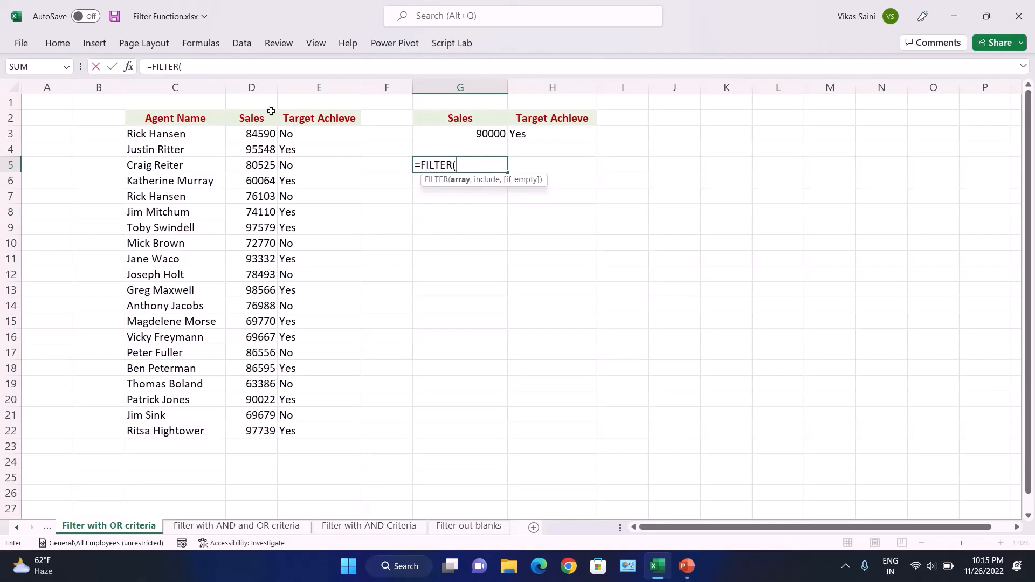
click(211, 133)
key(ctrl+shift+Right)
key(ctrl+shift+Down)
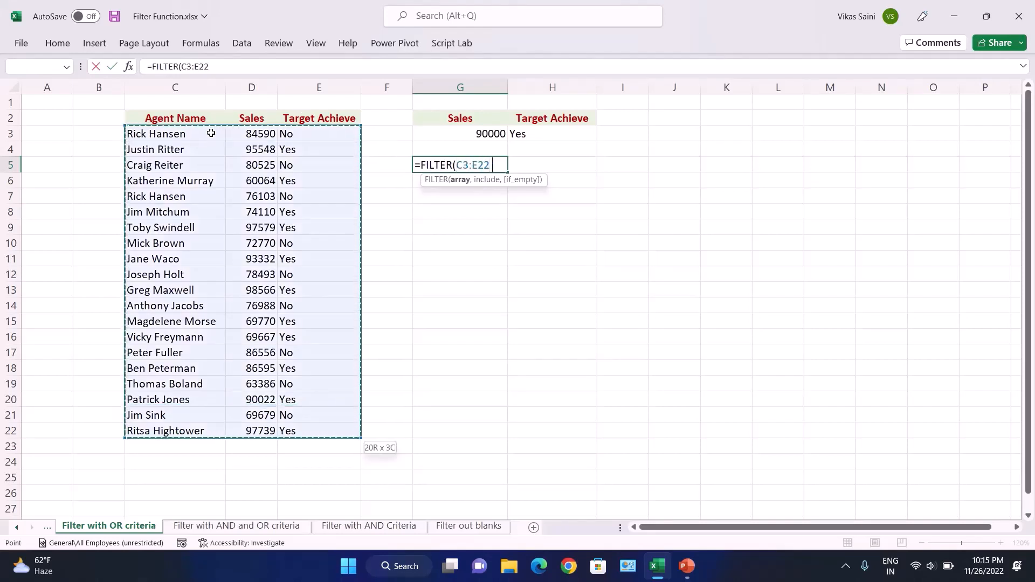
Add the first include condition (D3:D22>$G$3) to the FILTER formula, with the criterion cell as an absolute reference
text(,()
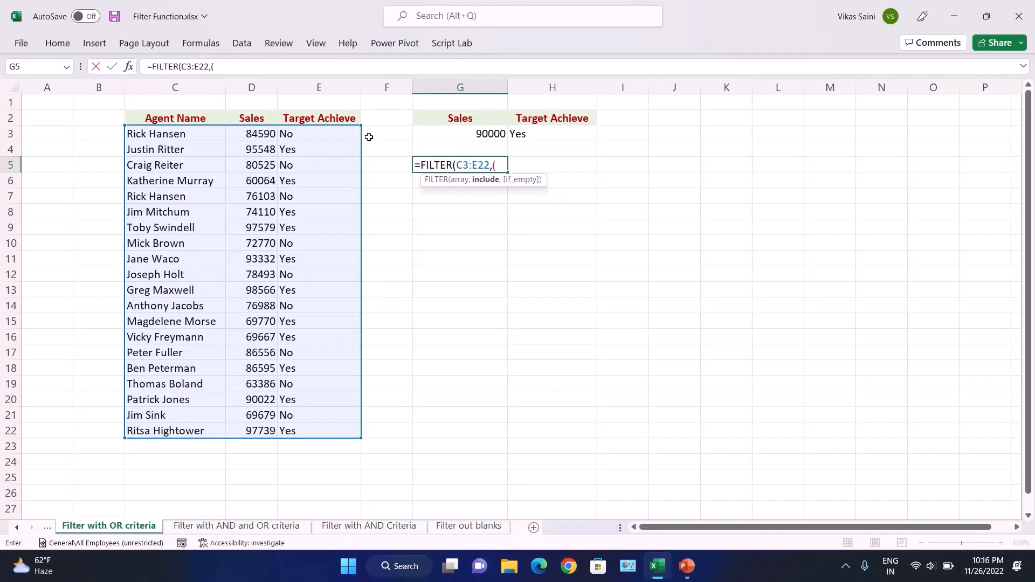
click(268, 135)
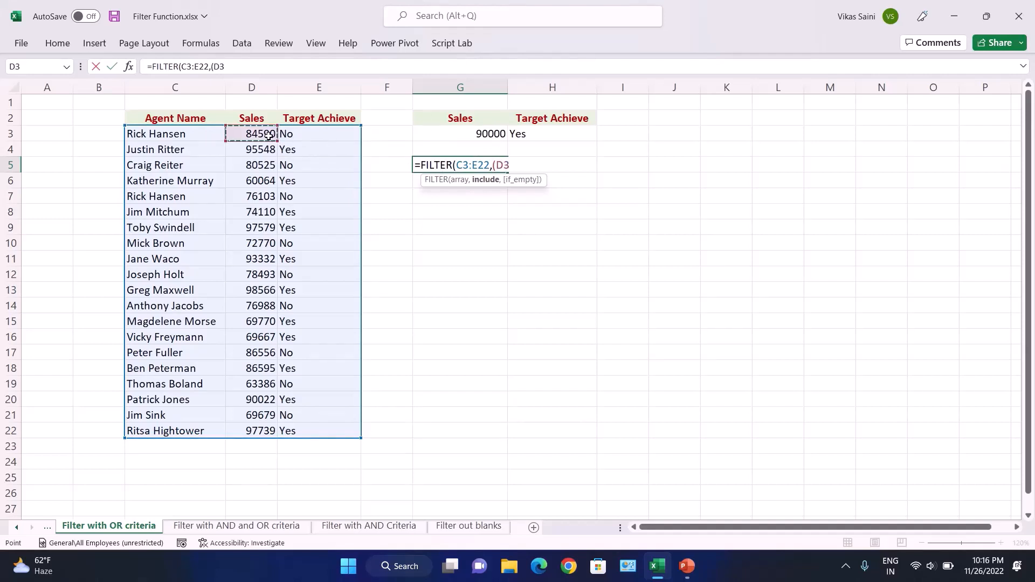
key(ctrl+shift+Down)
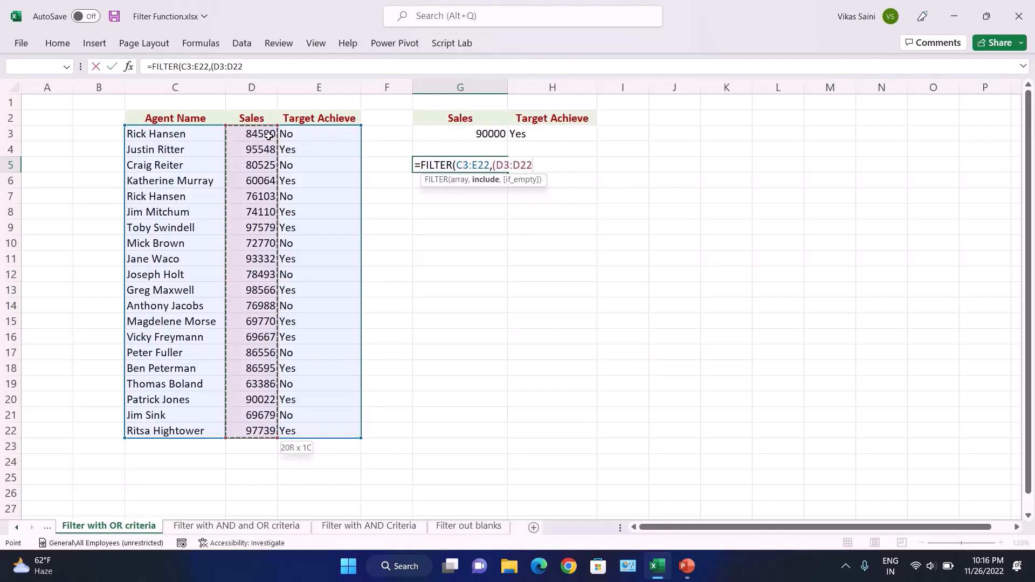
text(>)
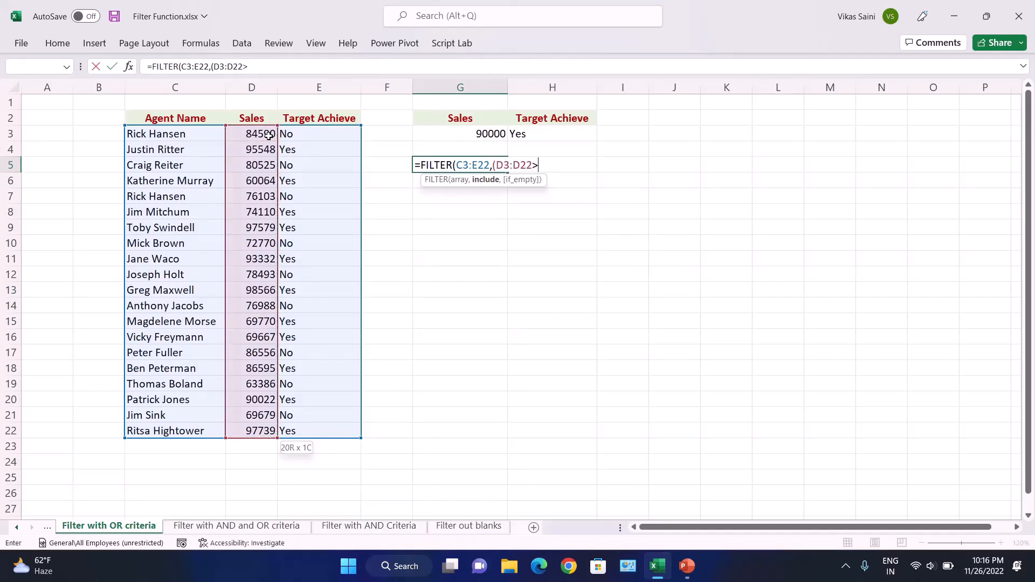
click(484, 135)
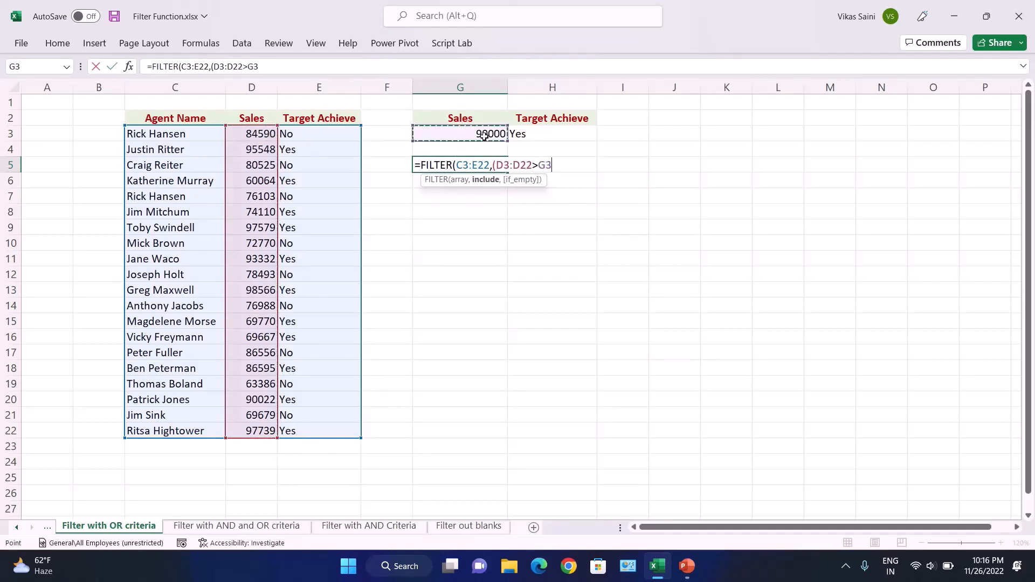
key(F4)
text())
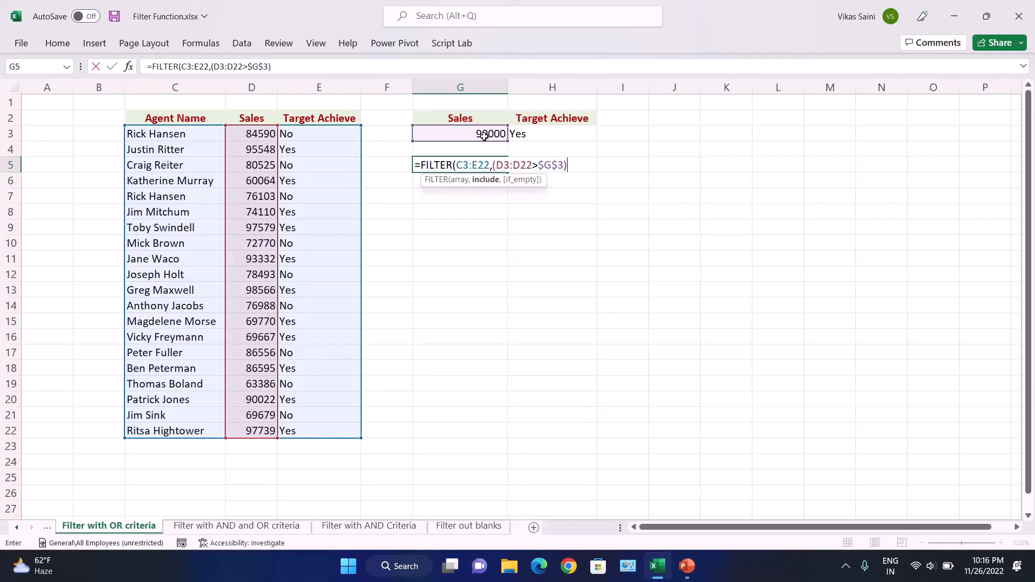
Add the OR condition +(E3:E22=$H$3) to the include argument, with the criterion cell as an absolute reference
text(+()
click(338, 131)
key(ctrl+shift+Down)
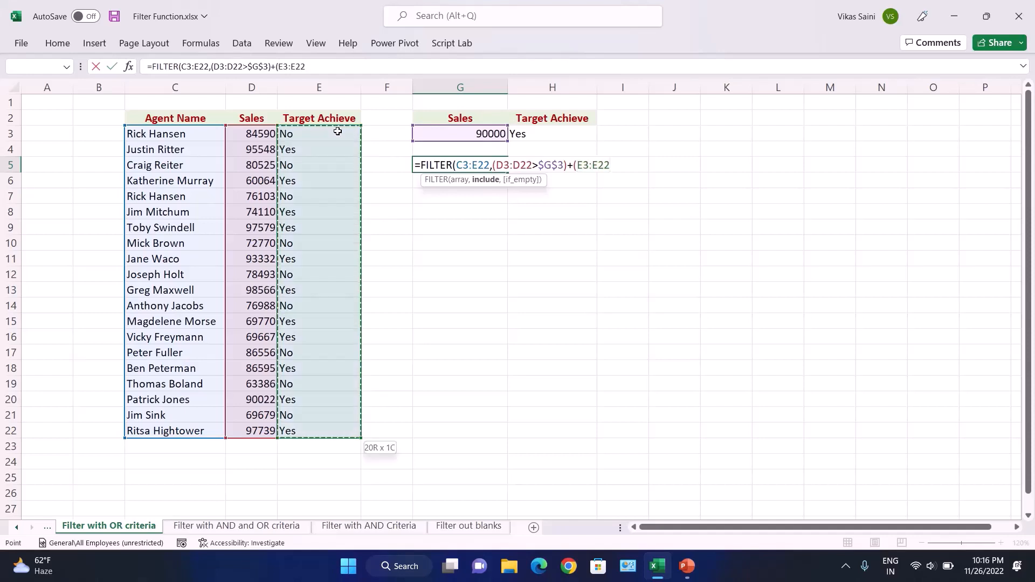
text(=)
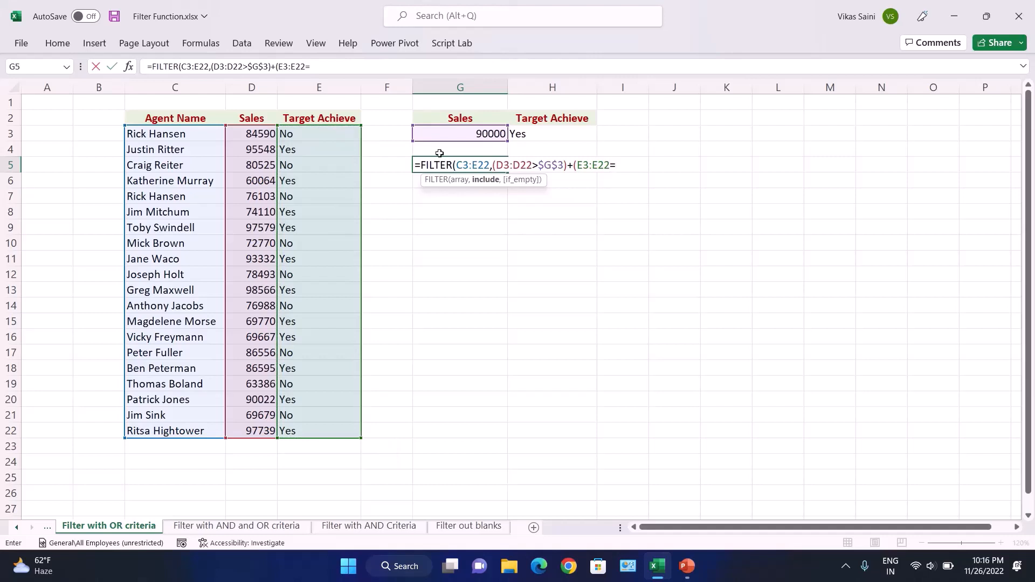
click(529, 133)
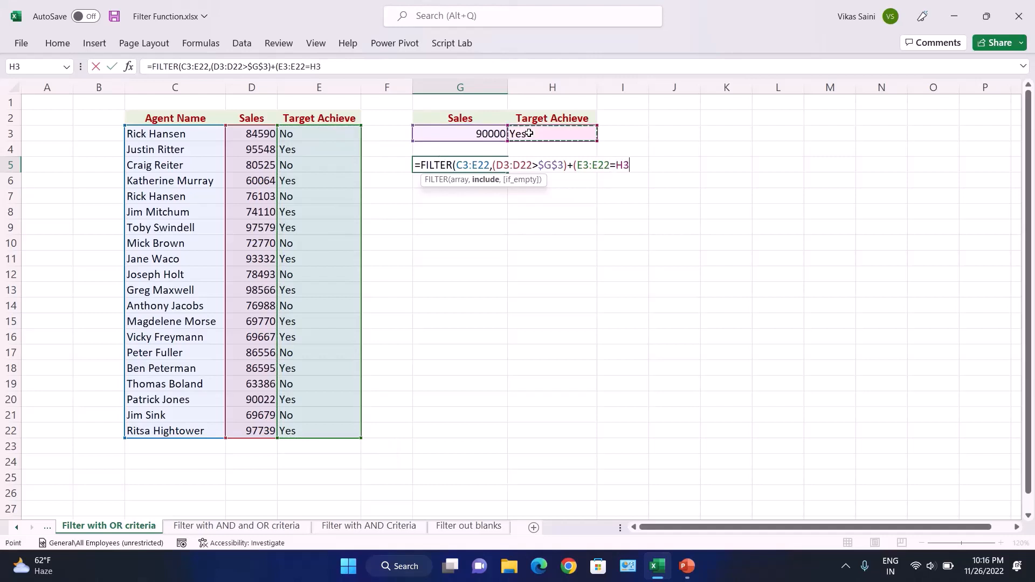
key(F4)
text(),)
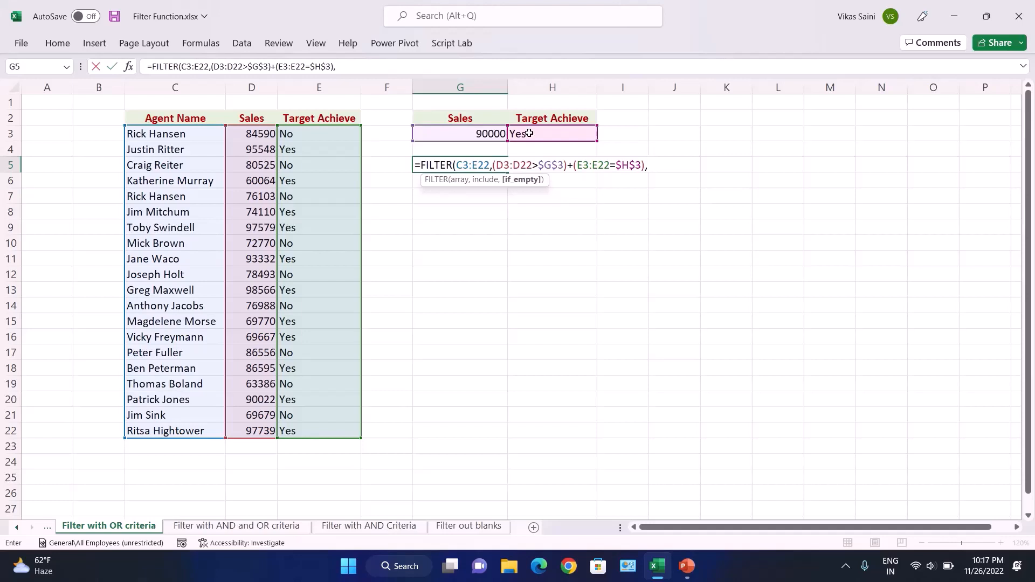
Complete the FILTER formula in G5 with "Please Enter Data " as the if_empty argument and enter it
text("Please Enter )
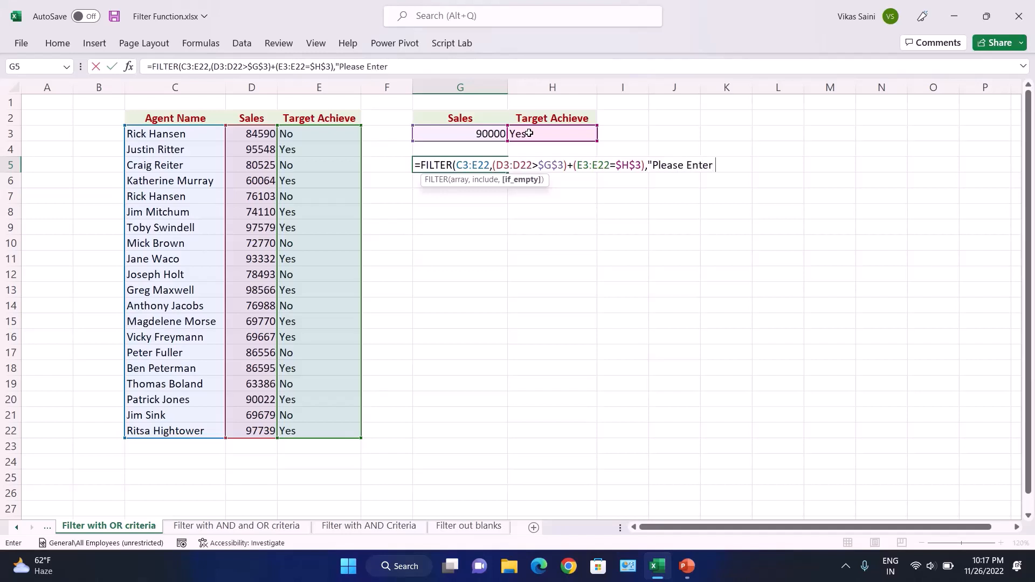
text(Data "))
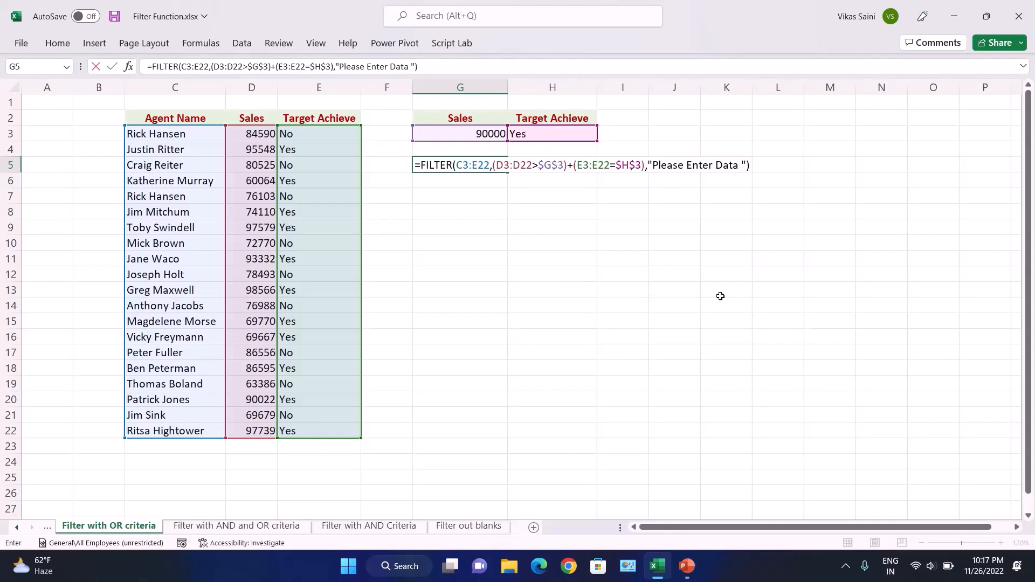
key(Return)
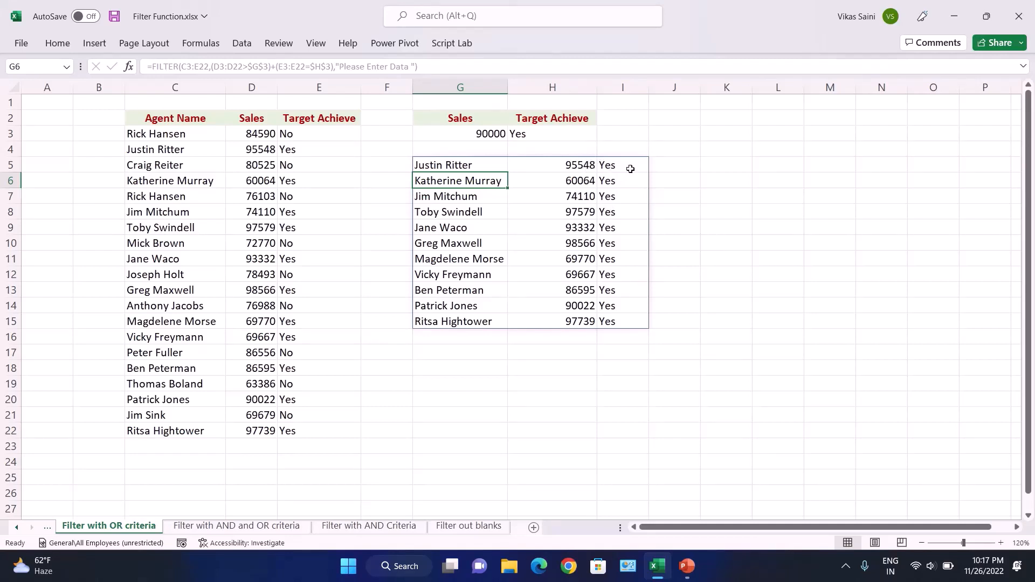
Examine the first filtered records spilled from G5, comparing their sales and target values with the OR criteria
click(586, 188)
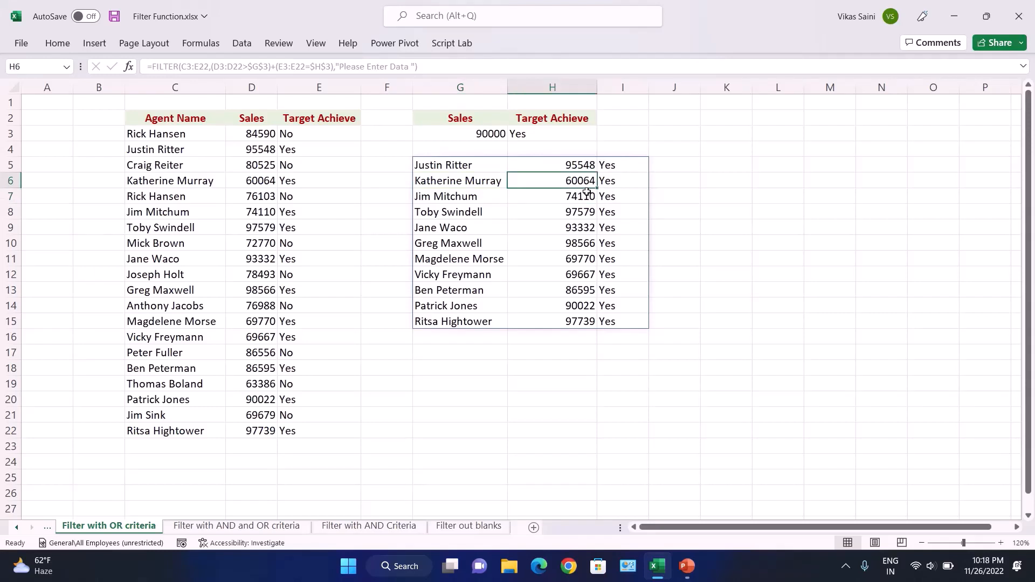
key(Right)
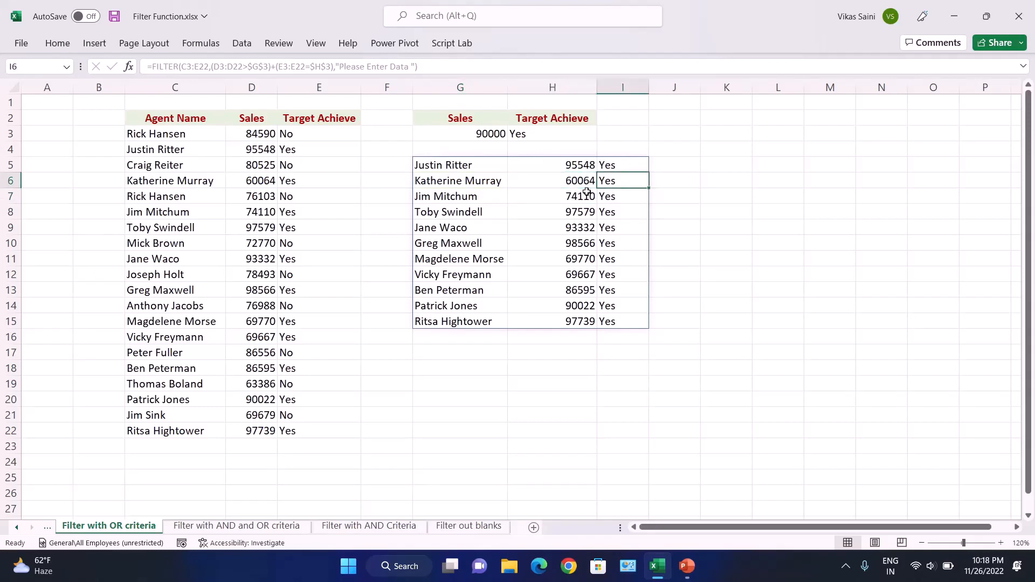
key(Down)
key(Up)
key(Down)
key(Left)
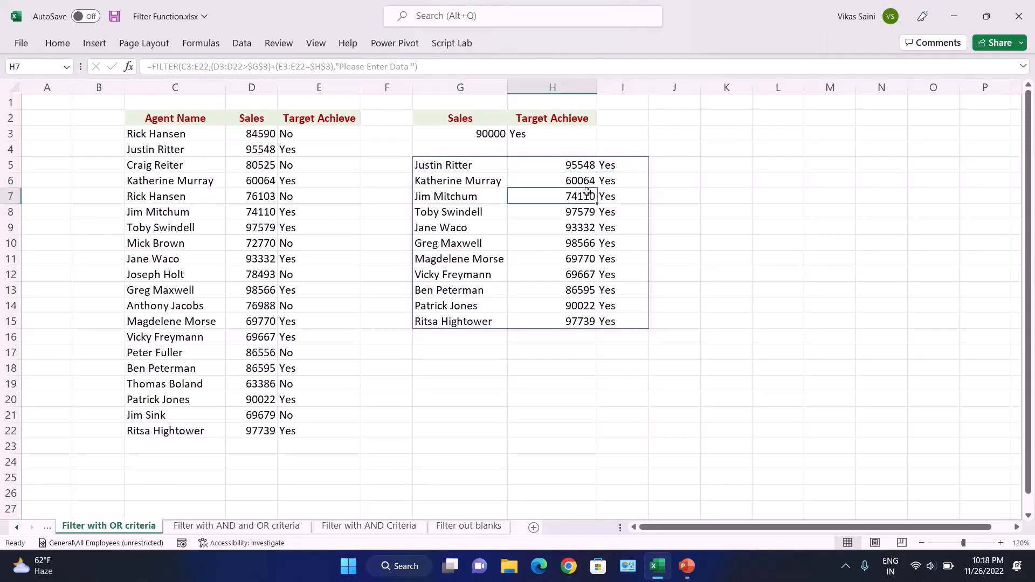
key(Up)
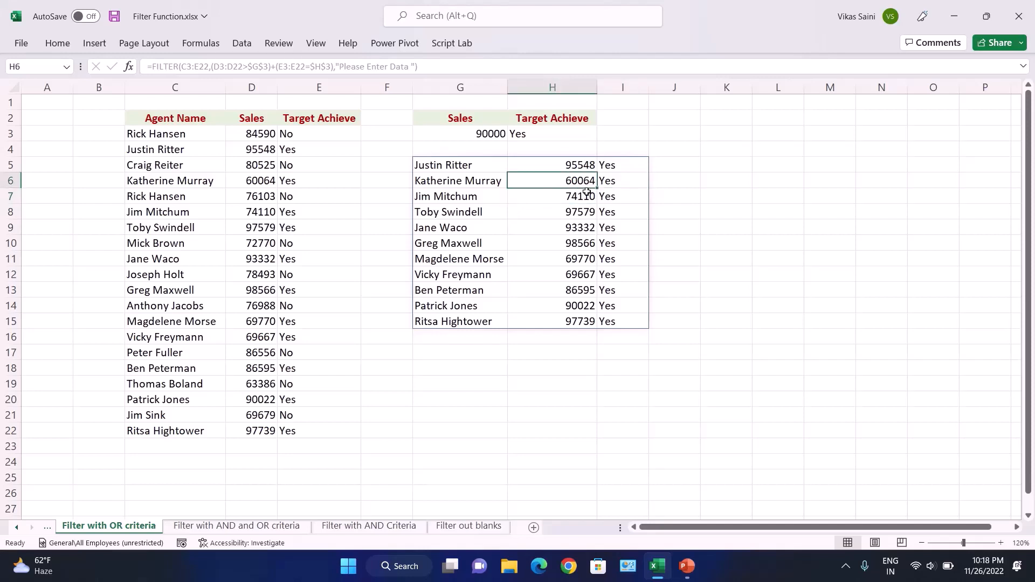
key(Right)
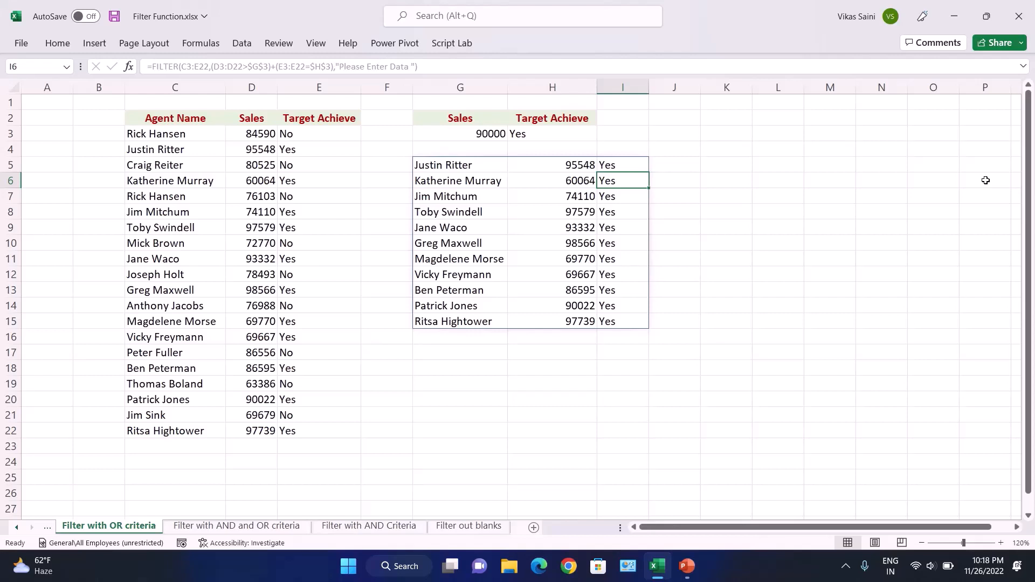
key(Left)
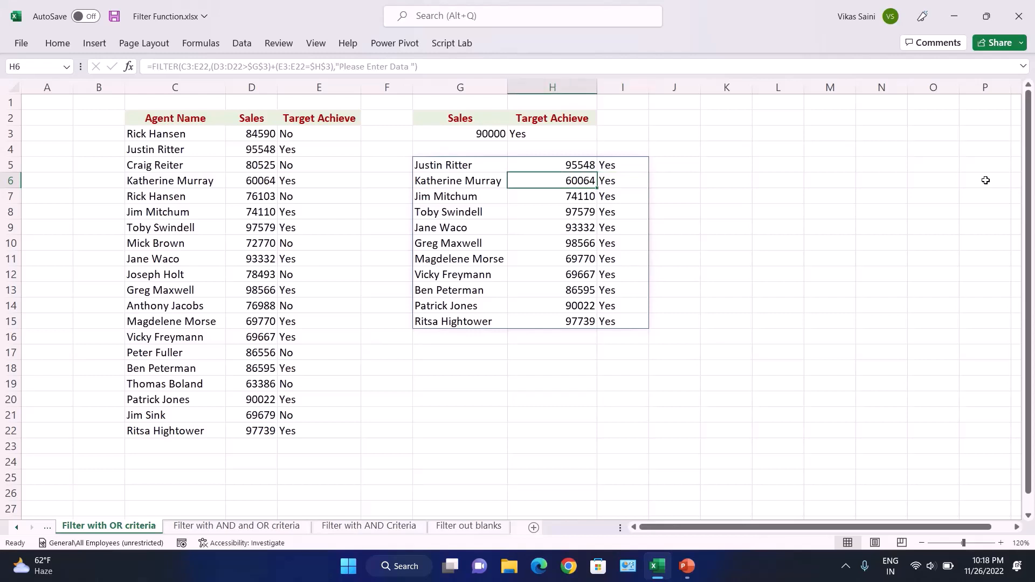
key(Left)
key(Right)
key(Right)
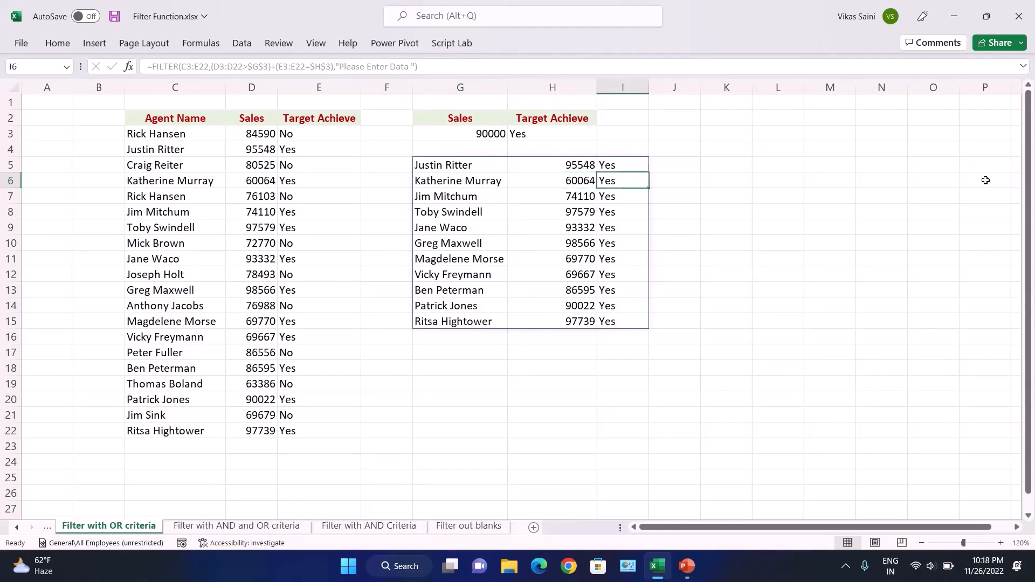
key(Down)
key(Up)
key(Up)
key(Down)
key(Left)
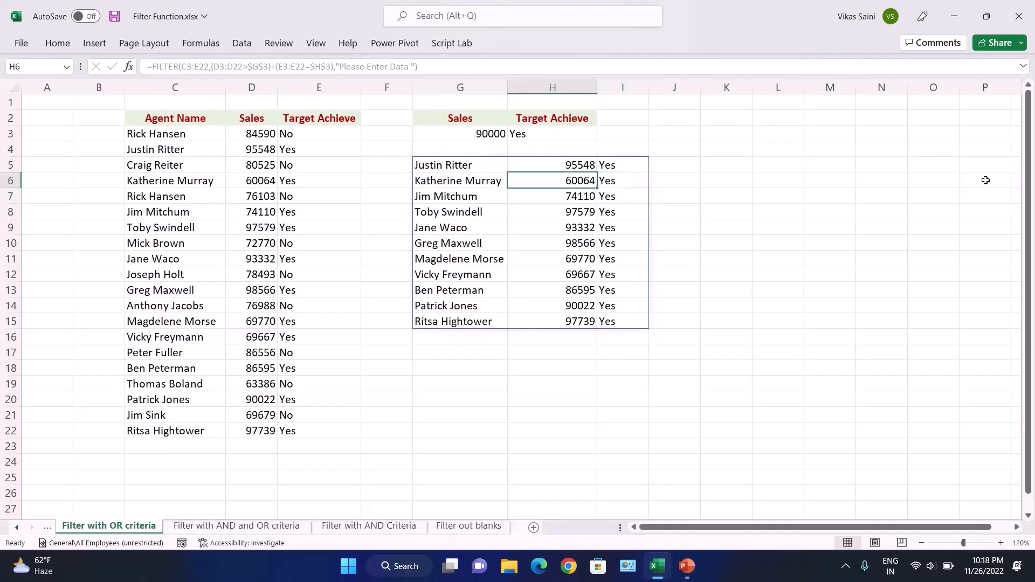
Review the FILTER formula in G5 and the ranges and criteria cells it references, leaving it unedited
key(Up)
key(Left)
key(Left)
key(Right)
key(Left)
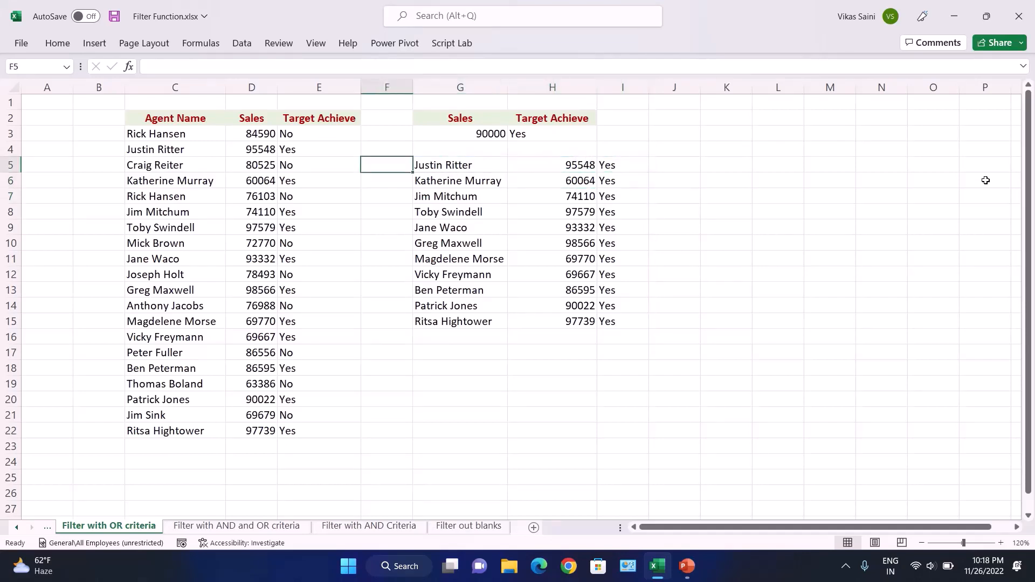
key(Left)
key(Left)
key(Up)
key(Right)
key(Right)
key(Up)
key(Right)
key(Down)
key(Down)
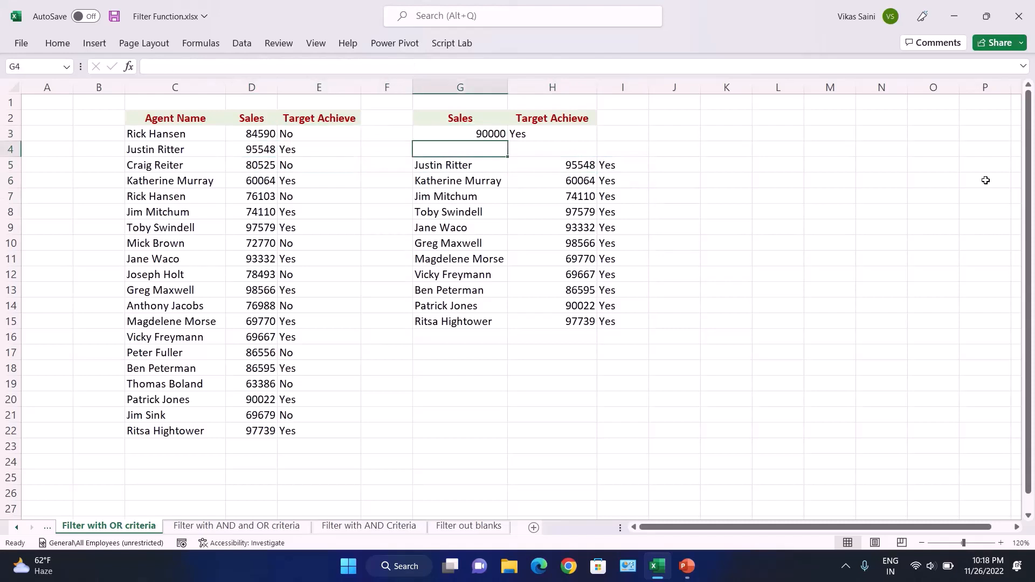
key(F2)
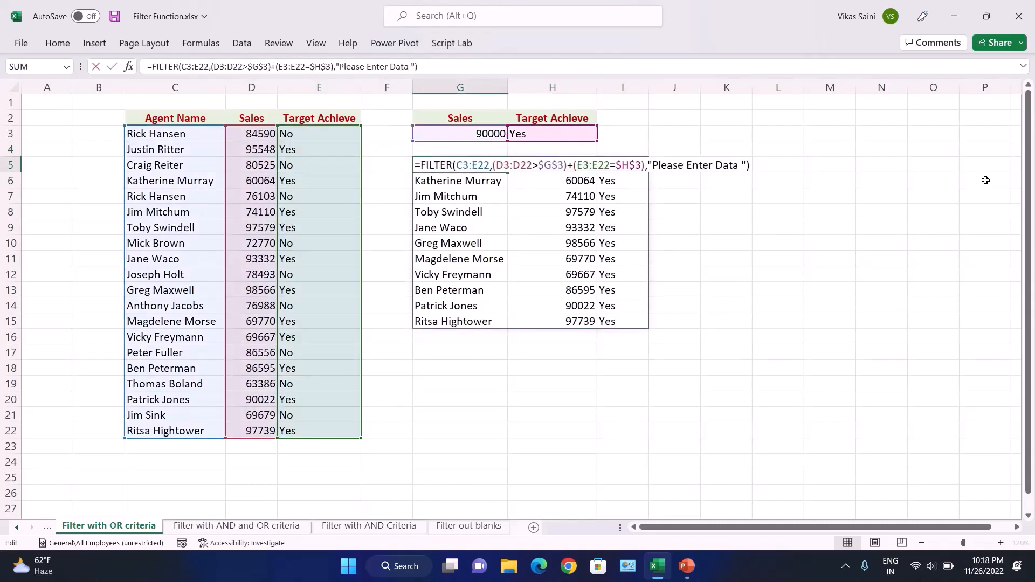
key(Escape)
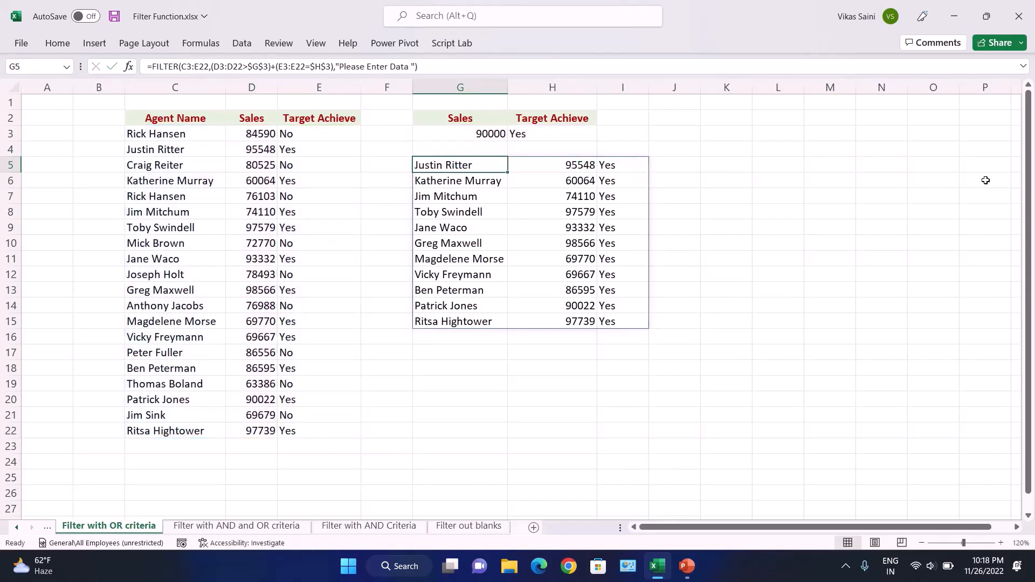
Set the Target Achieve criterion in H3 to no to test the FILTER results
key(Left)
key(Up)
key(Right)
key(Right)
key(Up)
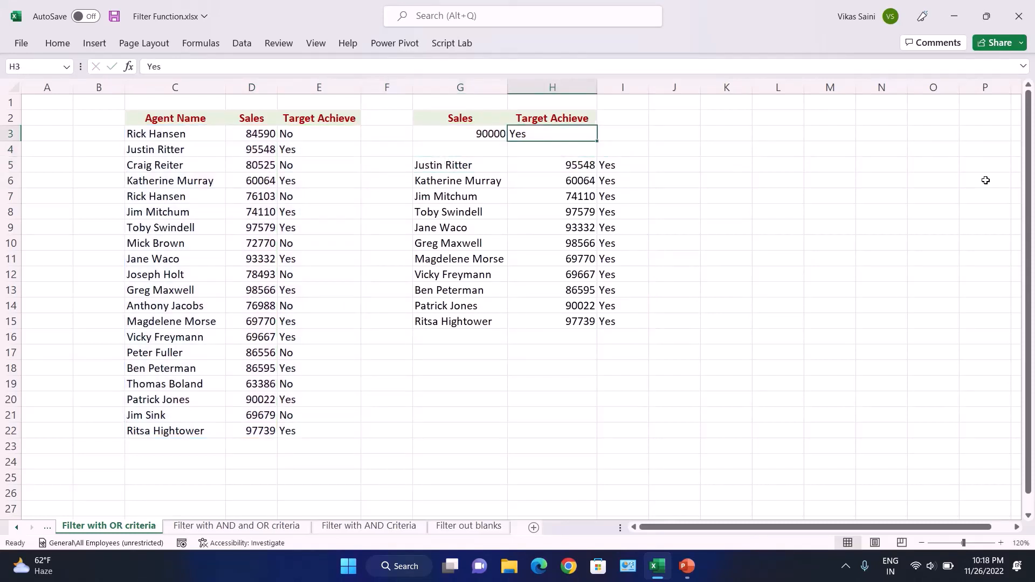
text(no)
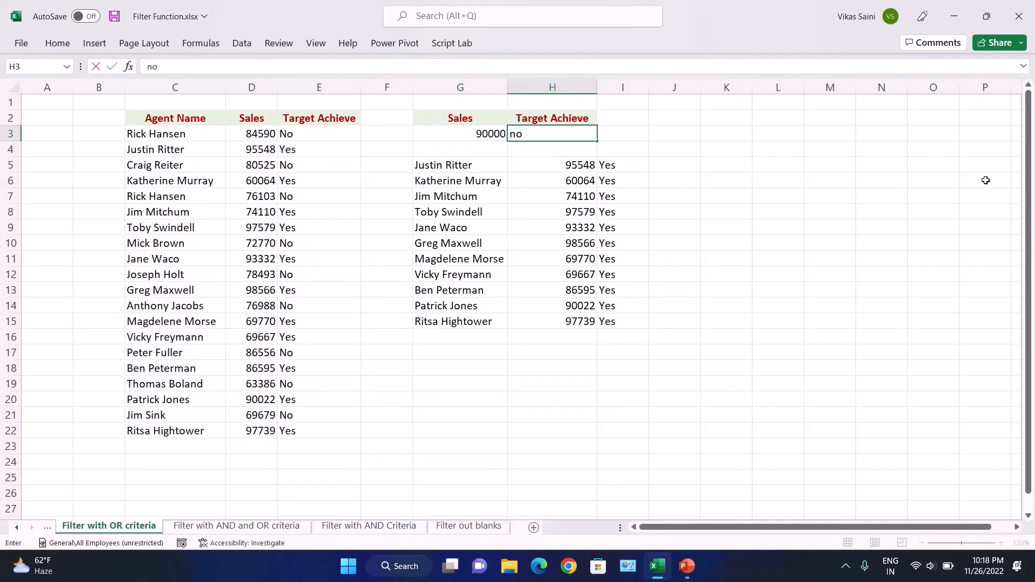
key(Return)
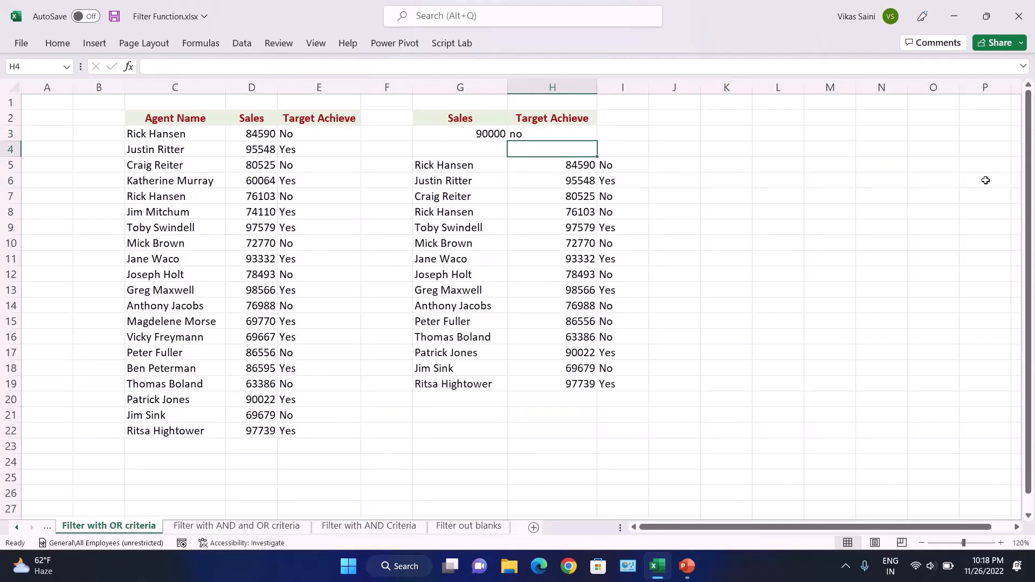
Set the Target Achieve criterion in H3 to yes
key(Up)
text(yes)
key(Return)
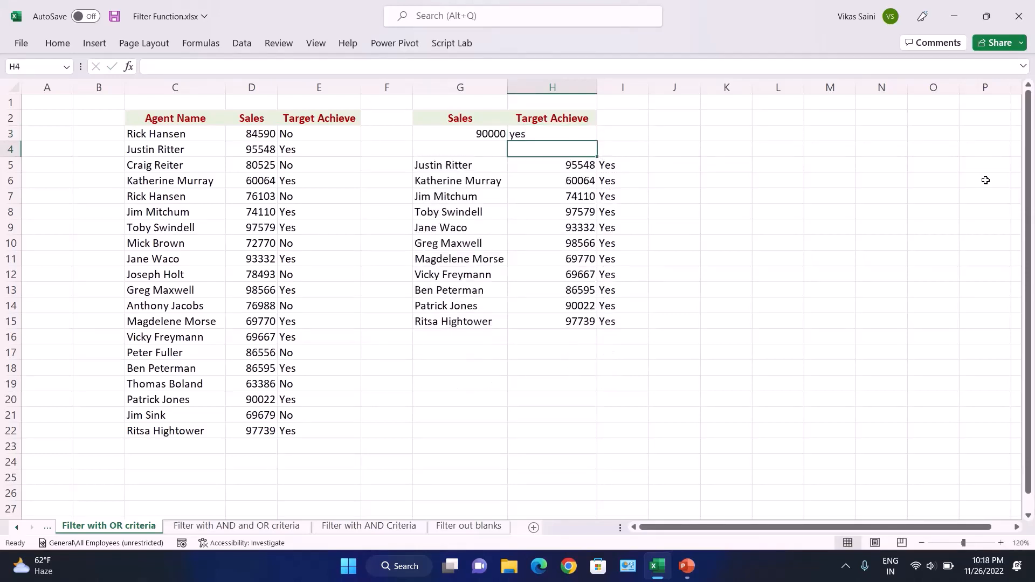
Set the Sales criterion in G3 to 95000
key(Up)
key(Left)
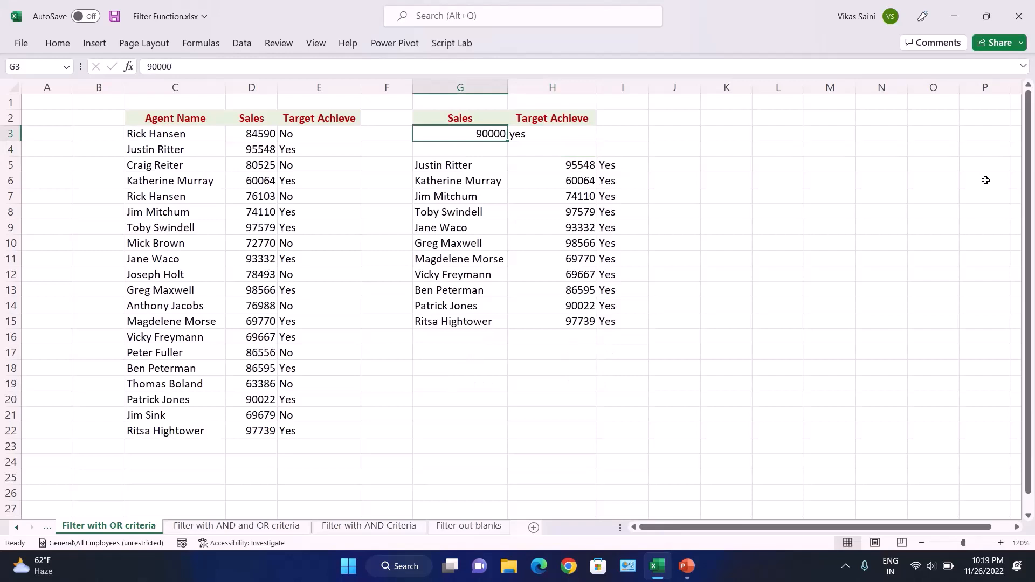
text(95000)
key(Return)
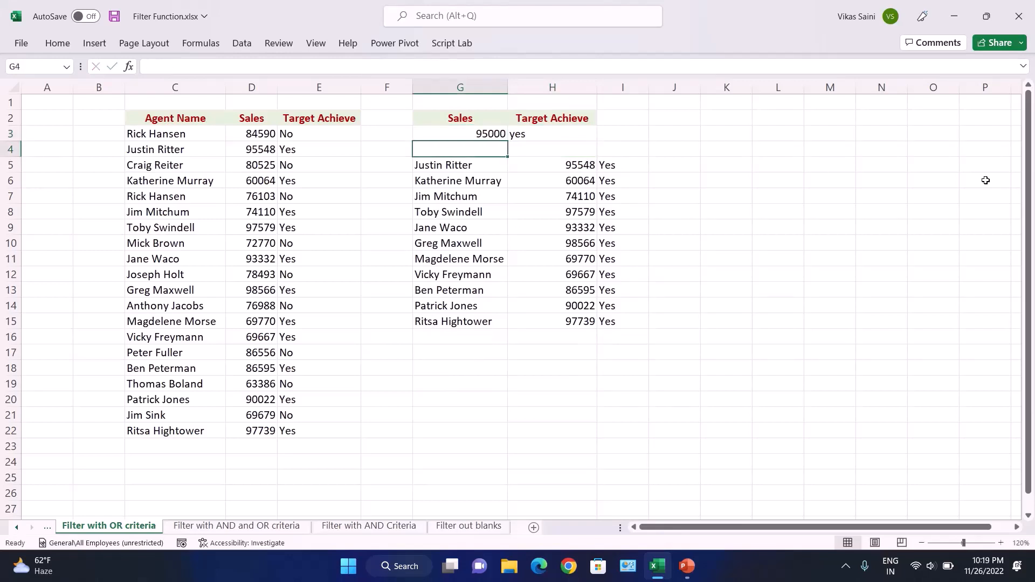
Set the Sales criterion in G3 to 80000
key(Up)
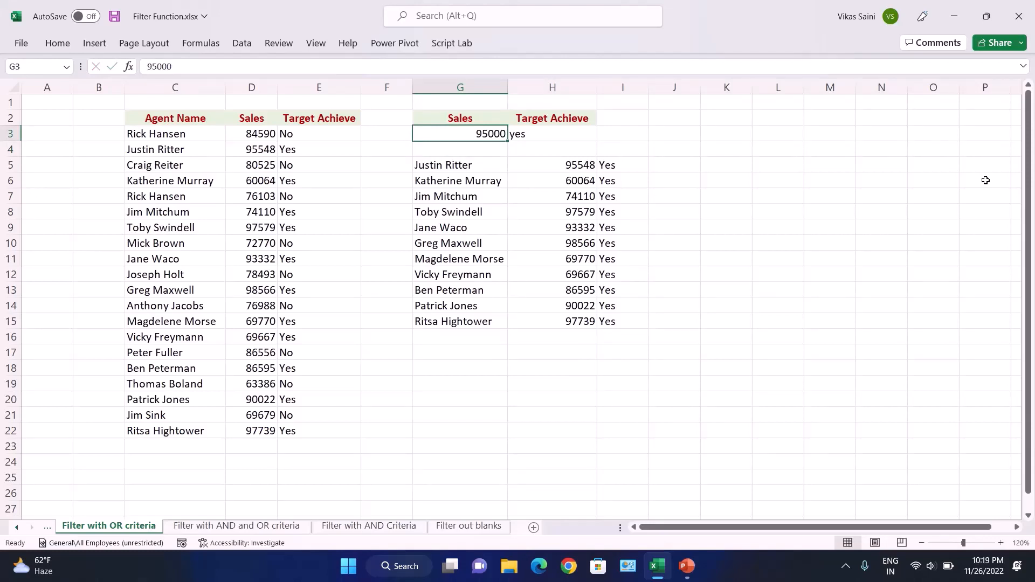
text(8000)
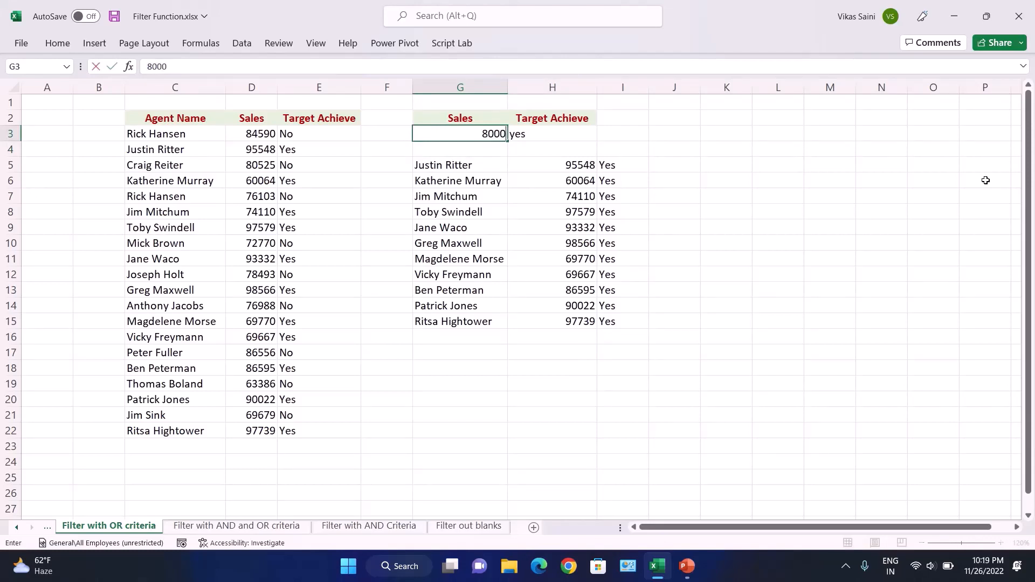
text(0)
key(Return)
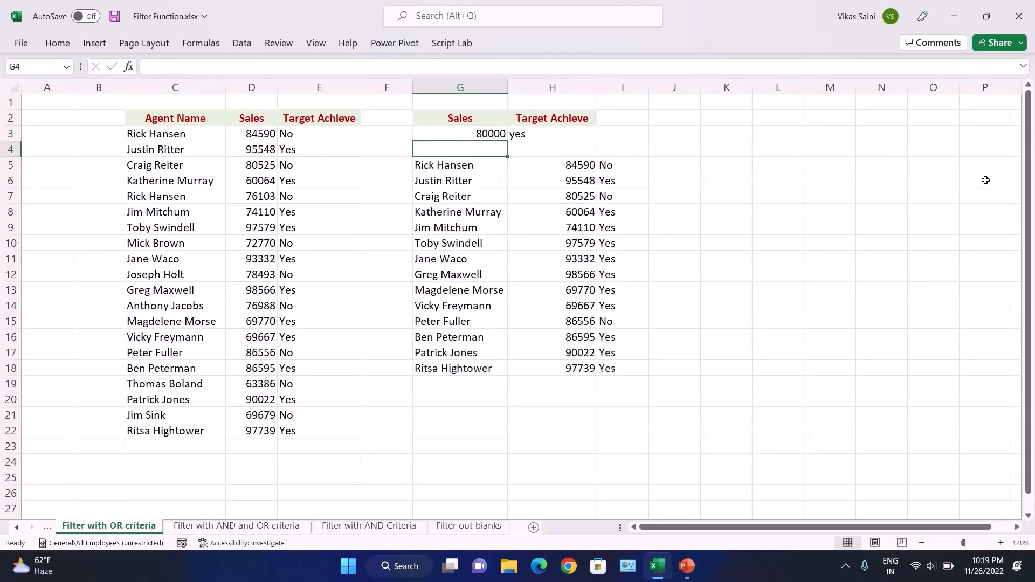
Examine the filtered records spilled from G5, comparing their sales and target values with the criteria in G3 and H3
key(Down)
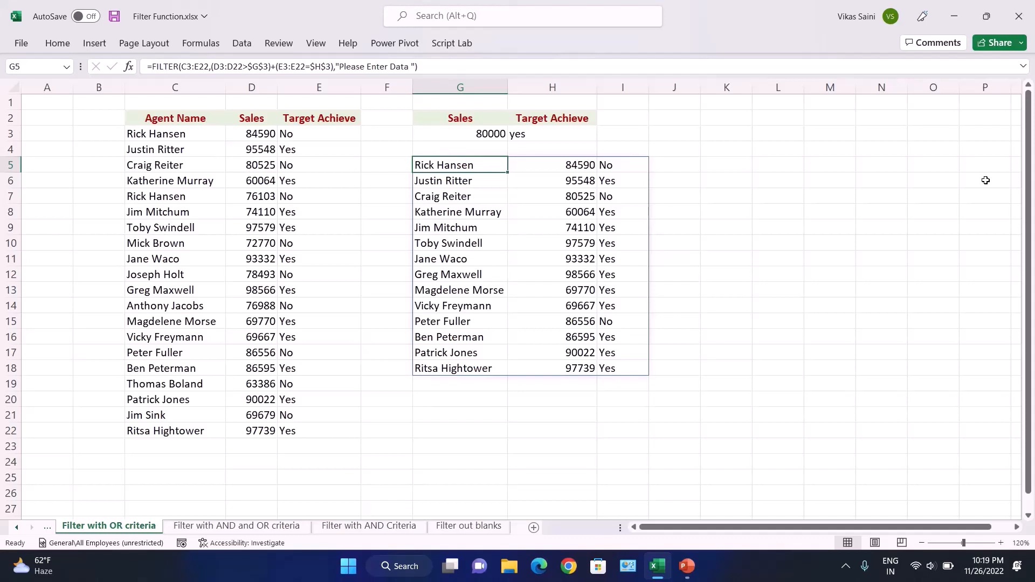
key(Right)
key(Left)
key(Up)
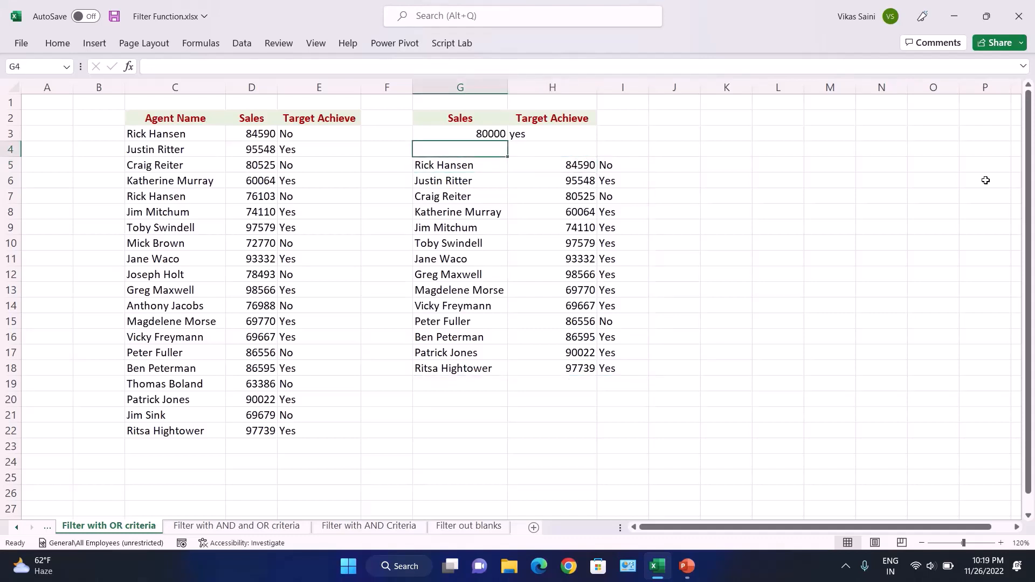
key(Up)
key(Right)
key(Down)
key(Down)
key(Left)
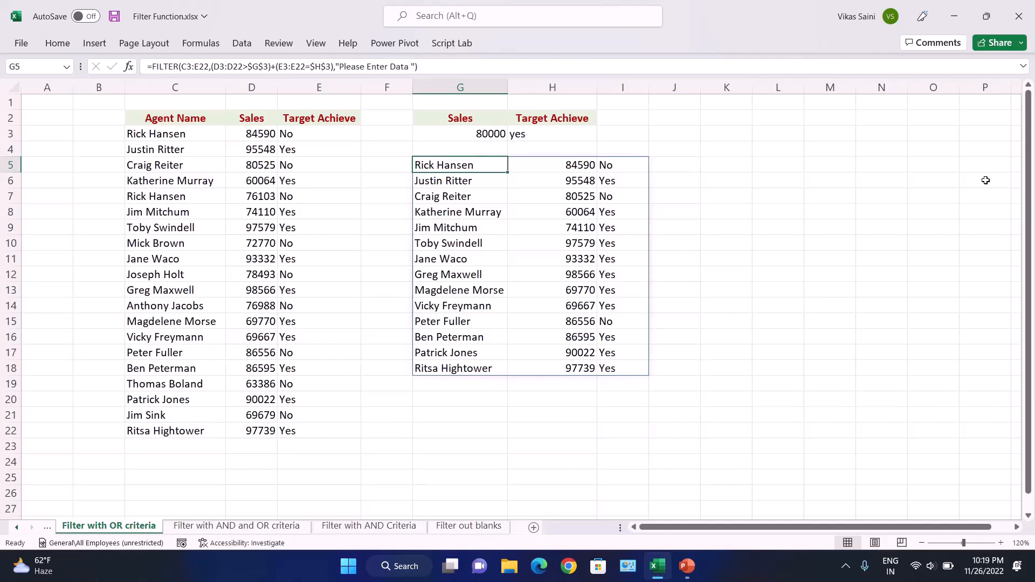
key(Right)
key(Left)
key(Right)
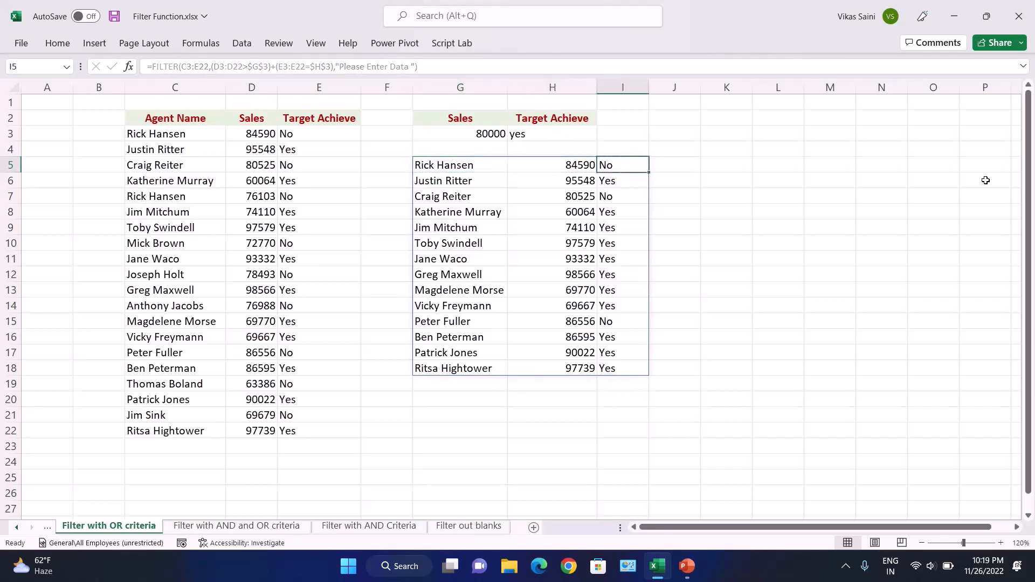
key(Left)
key(Left)
key(Right)
key(Down)
key(Down)
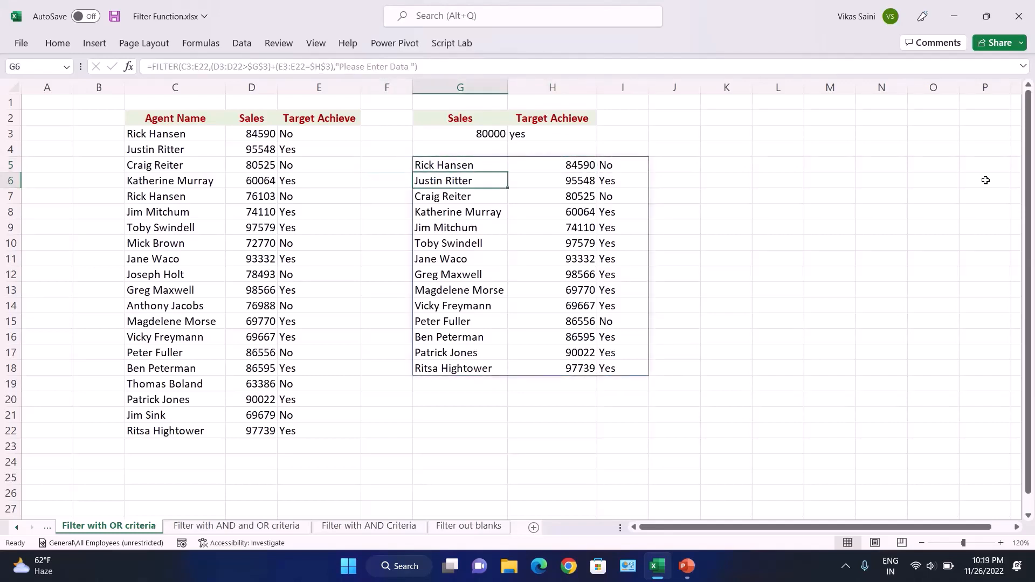
key(Up)
key(Up)
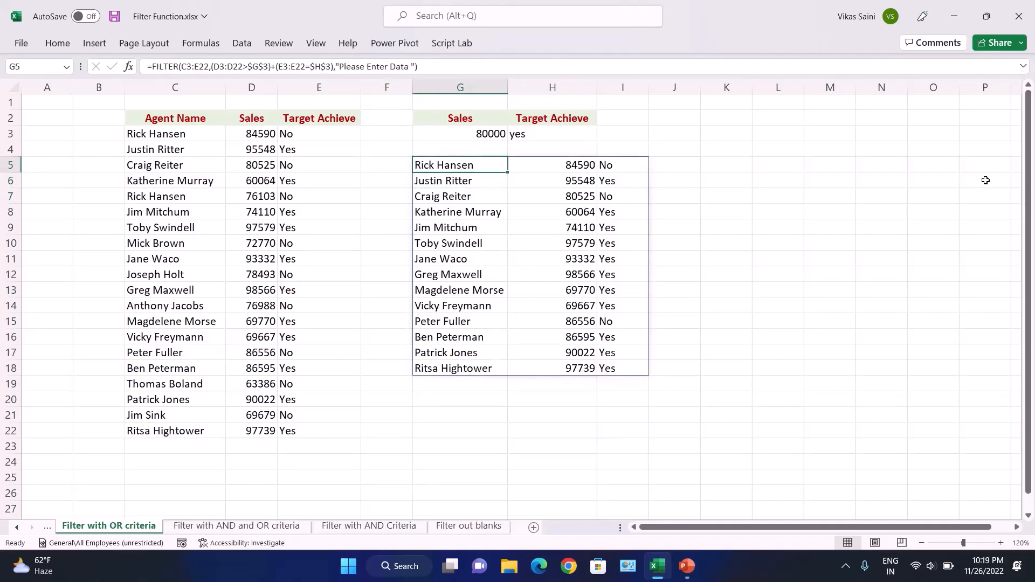
key(Down)
key(Up)
key(Right)
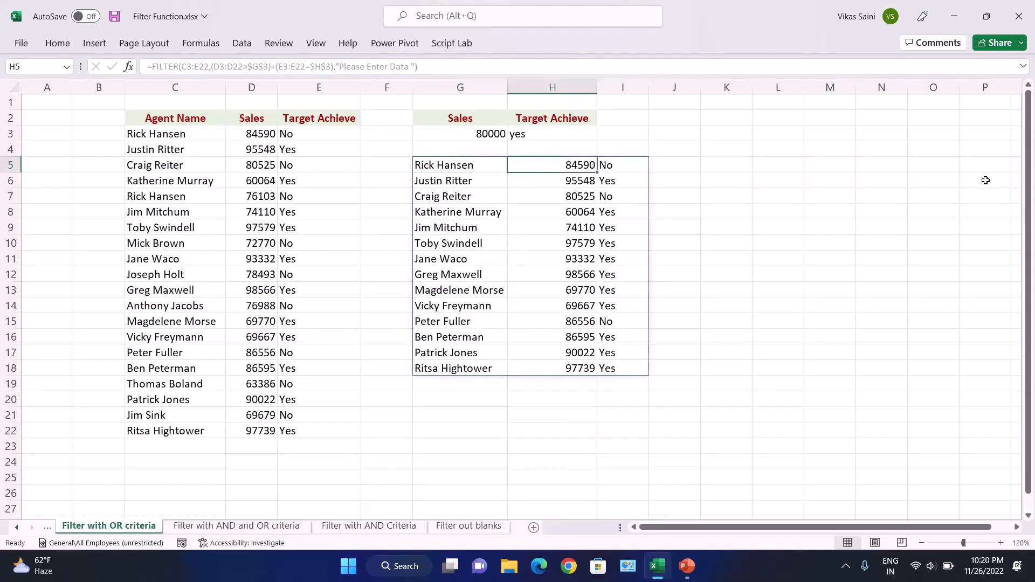
Review the FILTER formula in G5 with its two OR conditions and referenced ranges, keeping it as it is
key(Left)
key(Right)
key(Left)
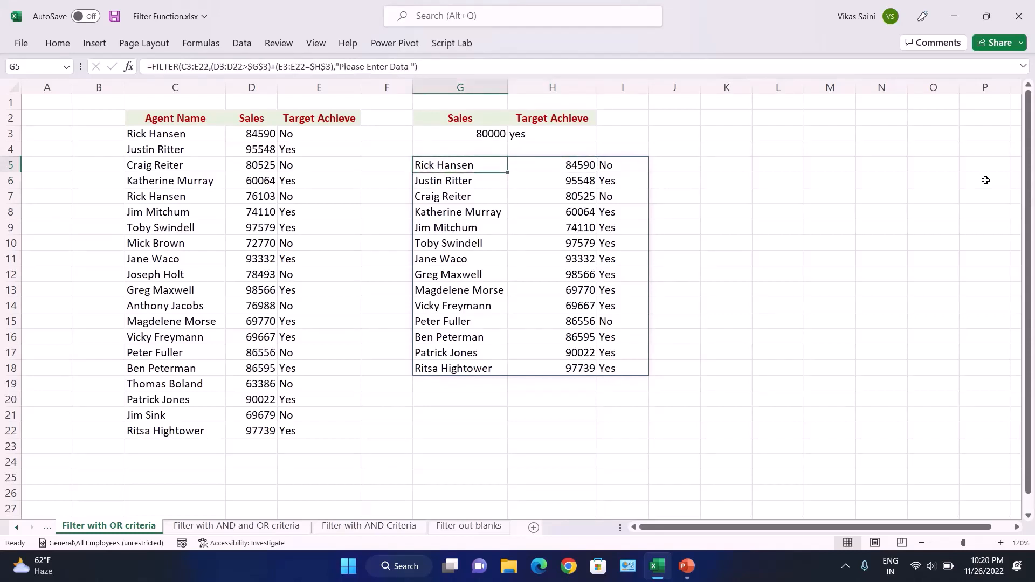
key(F2)
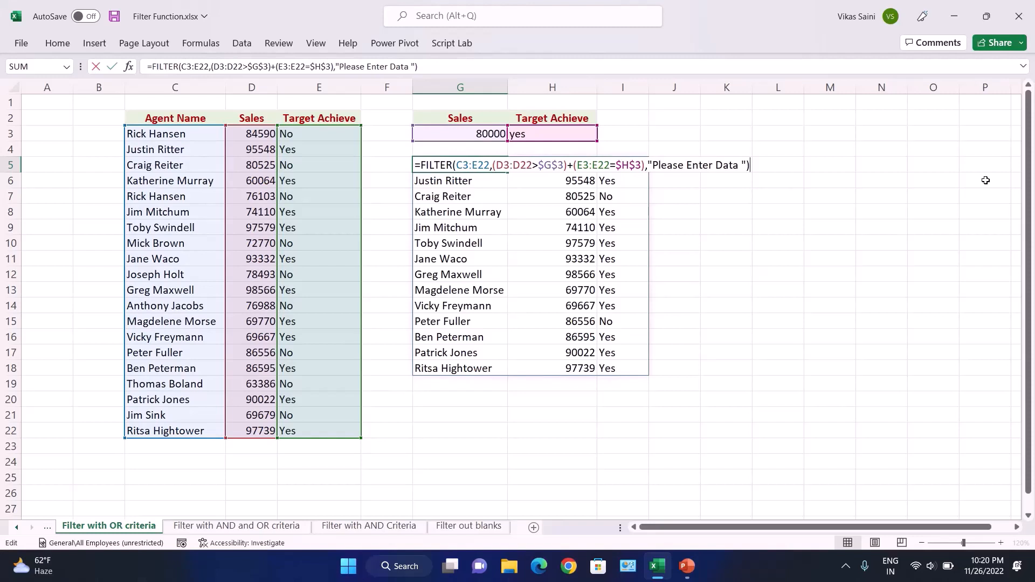
key(ctrl+Return)
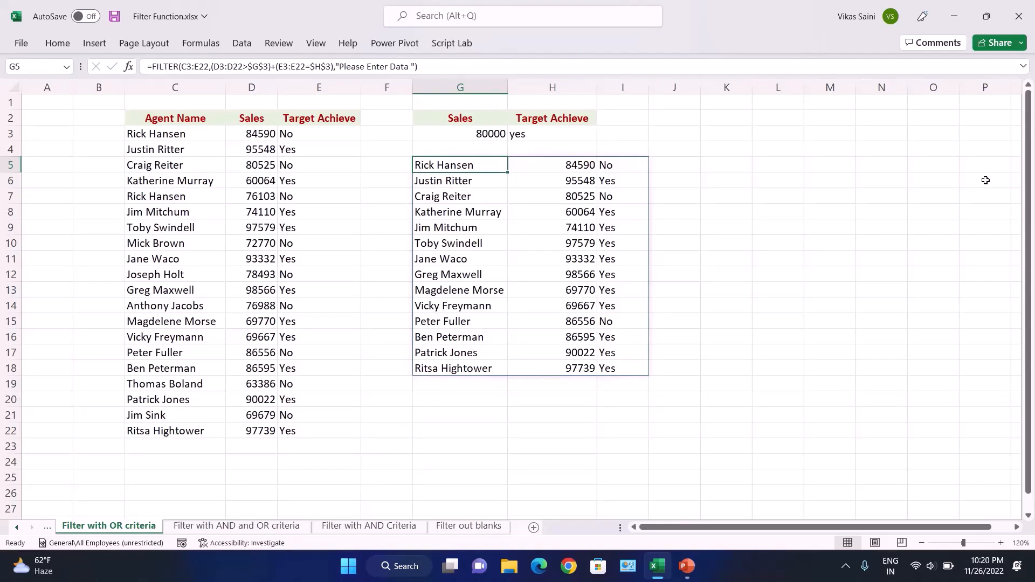
key(Right)
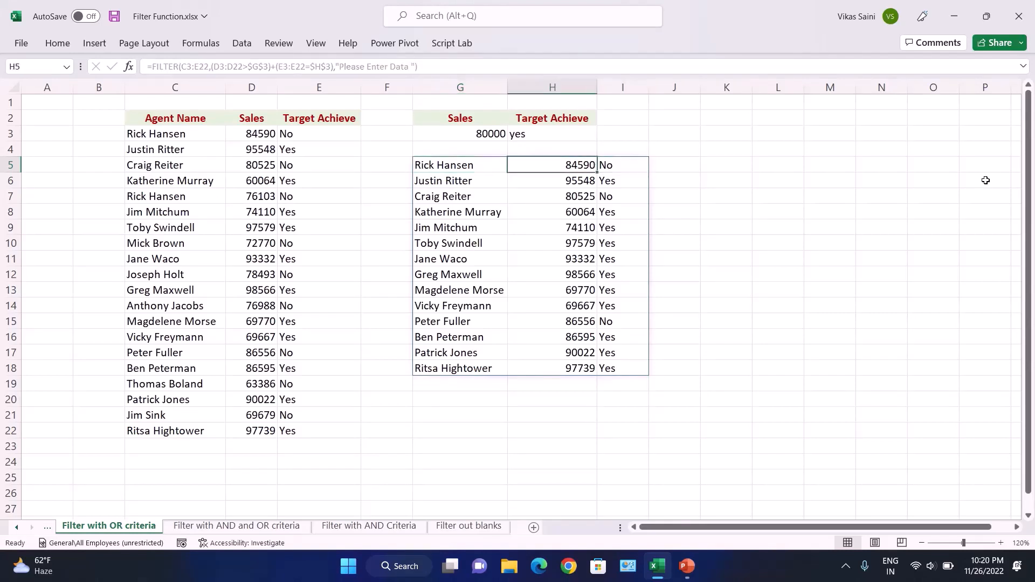
key(Left)
key(Down)
key(Up)
key(Left)
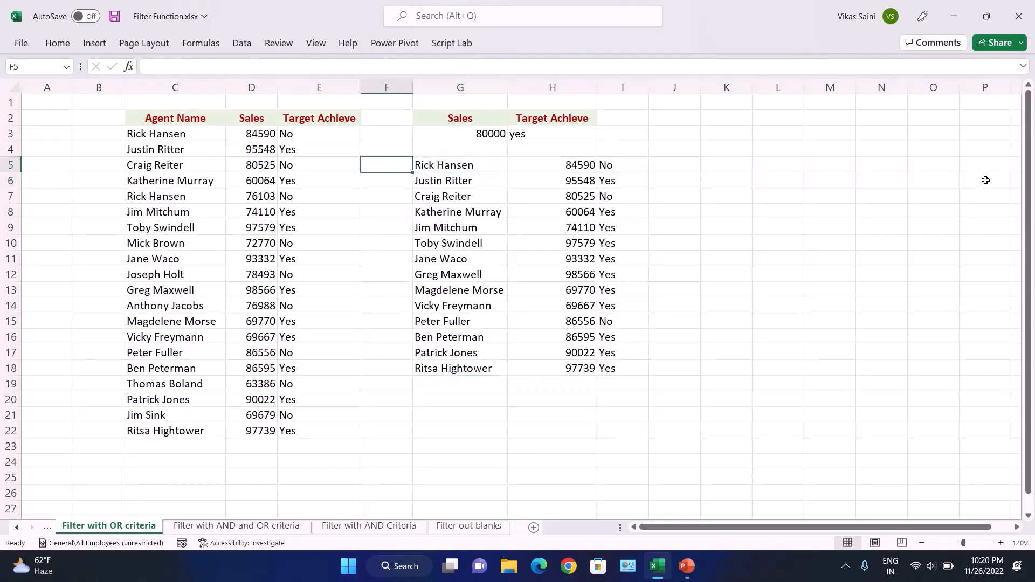
key(Right)
key(Down)
key(Up)
key(Up)
key(Down)
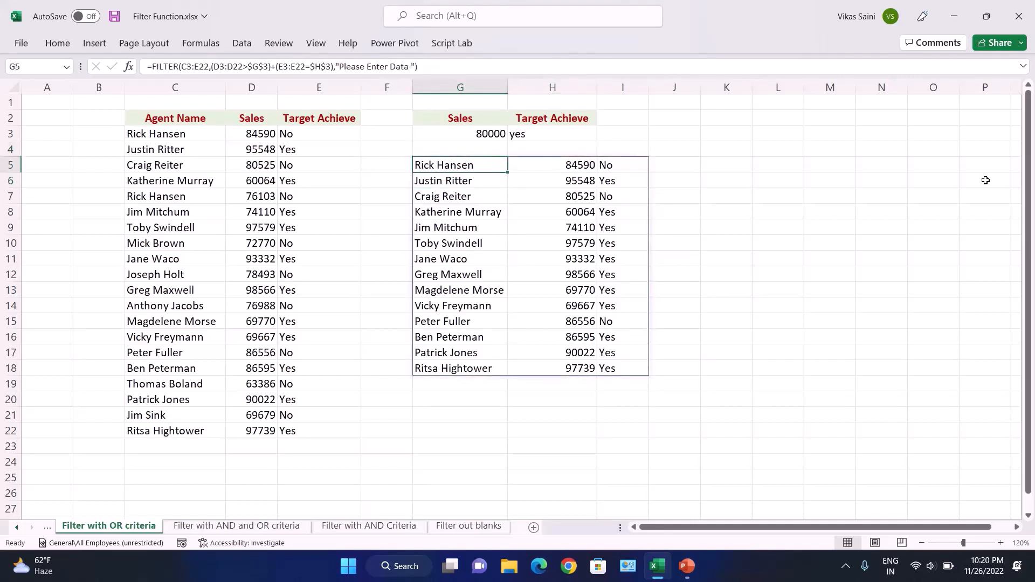
key(Up)
key(Down)
key(Right)
key(Left)
key(Down)
key(Right)
key(Right)
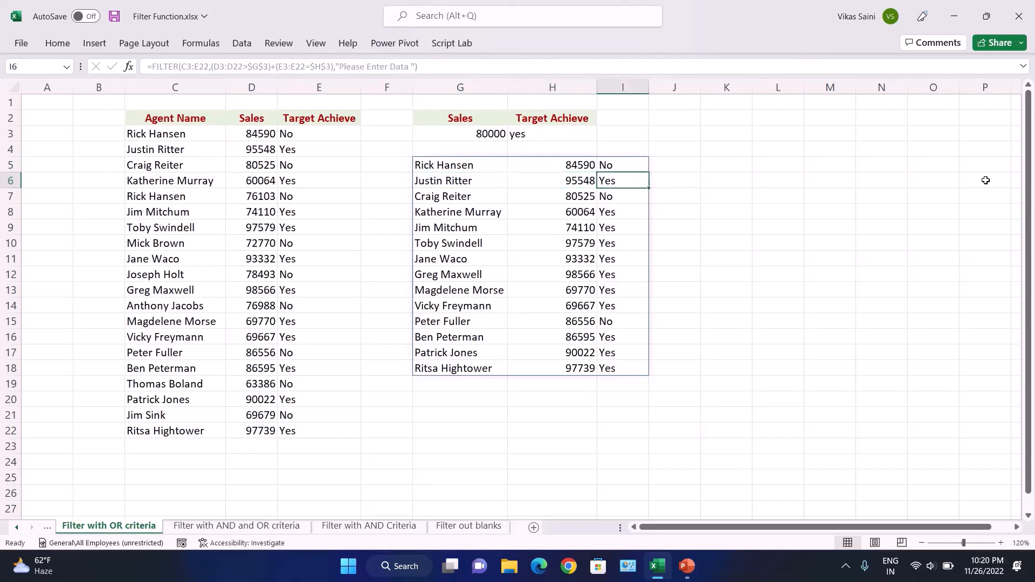
Examine the FILTER formula with OR criteria in cell G5 and the rows it returns
key(Left)
key(Up)
key(Left)
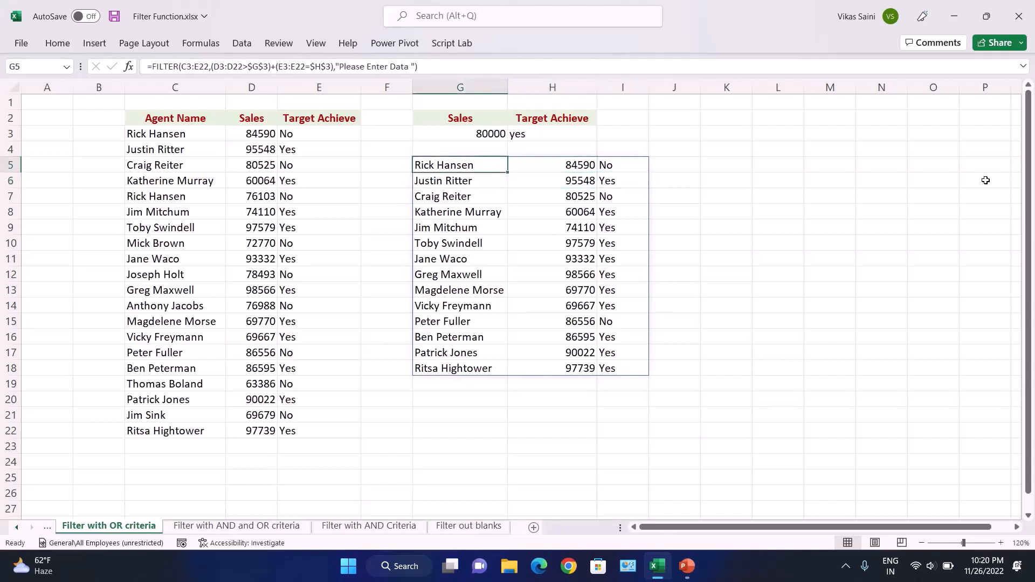
mouse_move(856, 1)
click(474, 232)
key(Up)
key(Up)
key(Up)
key(Up)
mouse_move(498, 1)
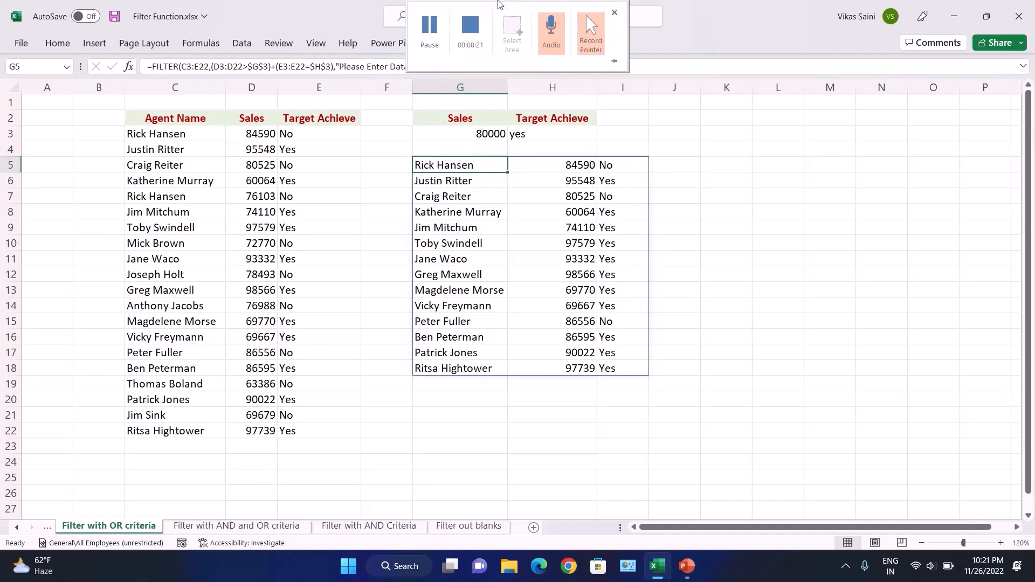
click(472, 33)
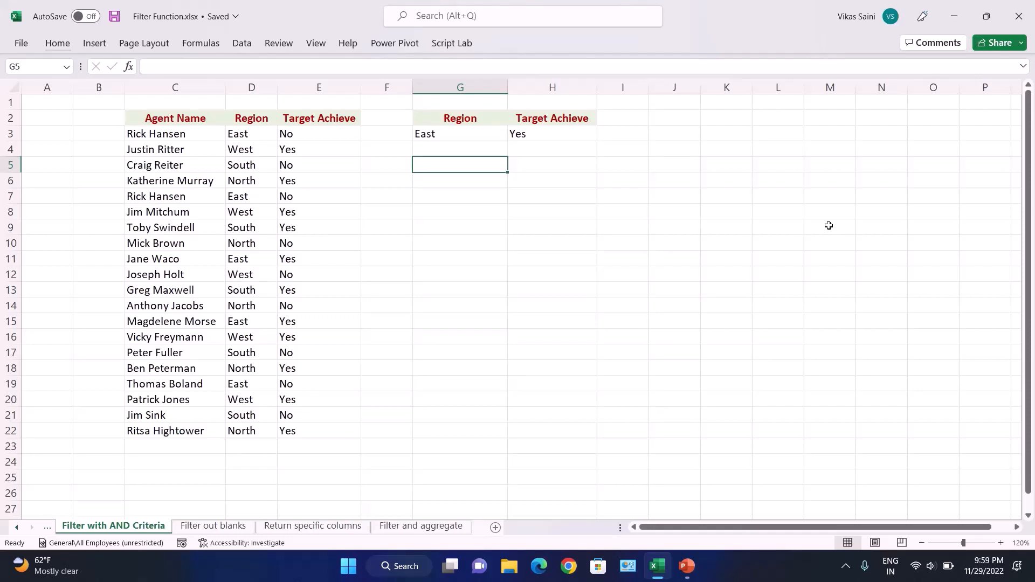
Examine the Region and Target Achieve criteria in G2:H3 on the Filter with AND Criteria sheet
key(Right)
key(Left)
key(Up)
key(Down)
key(Down)
key(Up)
key(Up)
key(Up)
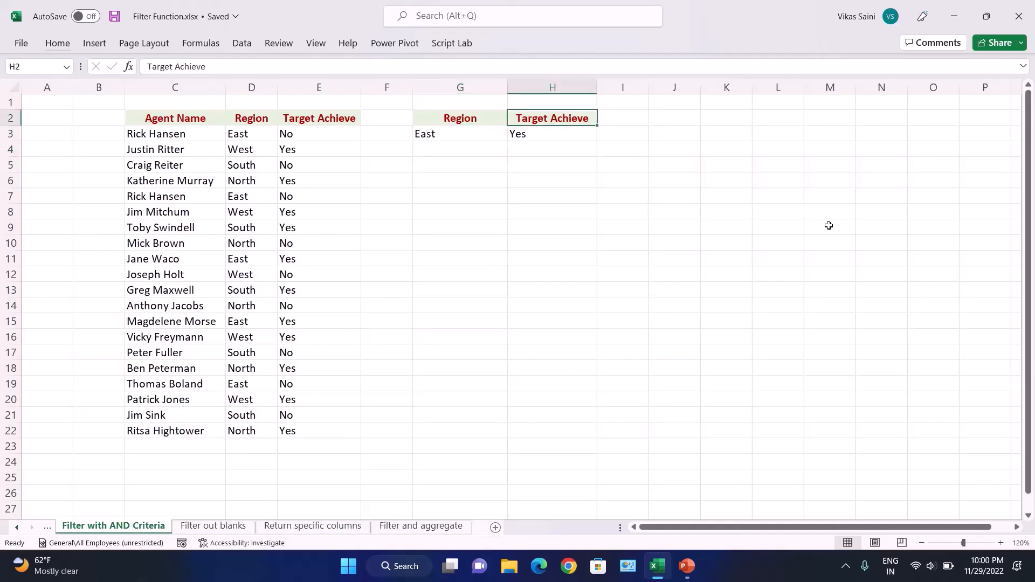
key(Left)
key(Down)
key(Down)
key(Up)
key(Up)
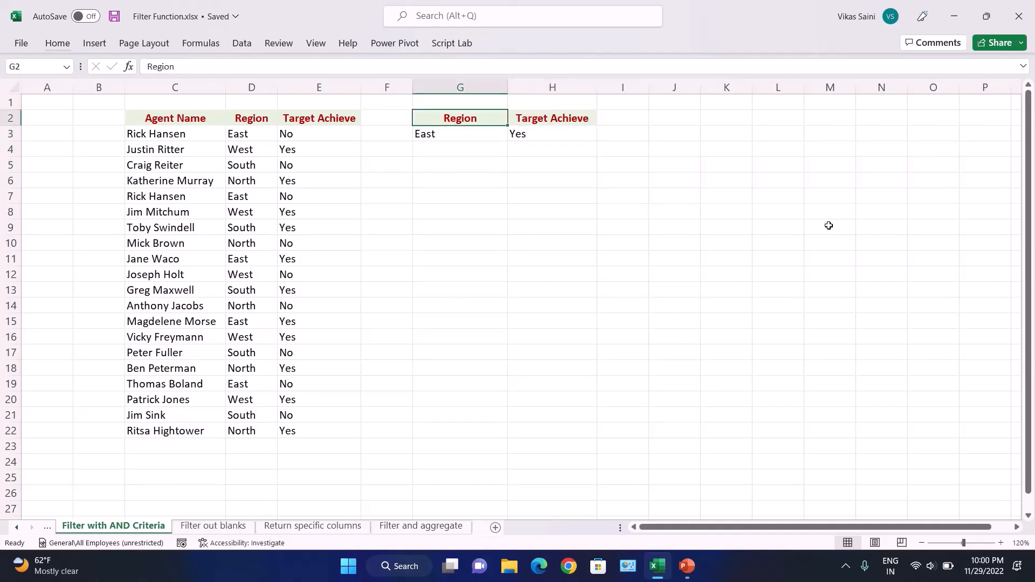
key(Right)
key(Down)
key(Down)
key(Left)
key(Down)
key(Up)
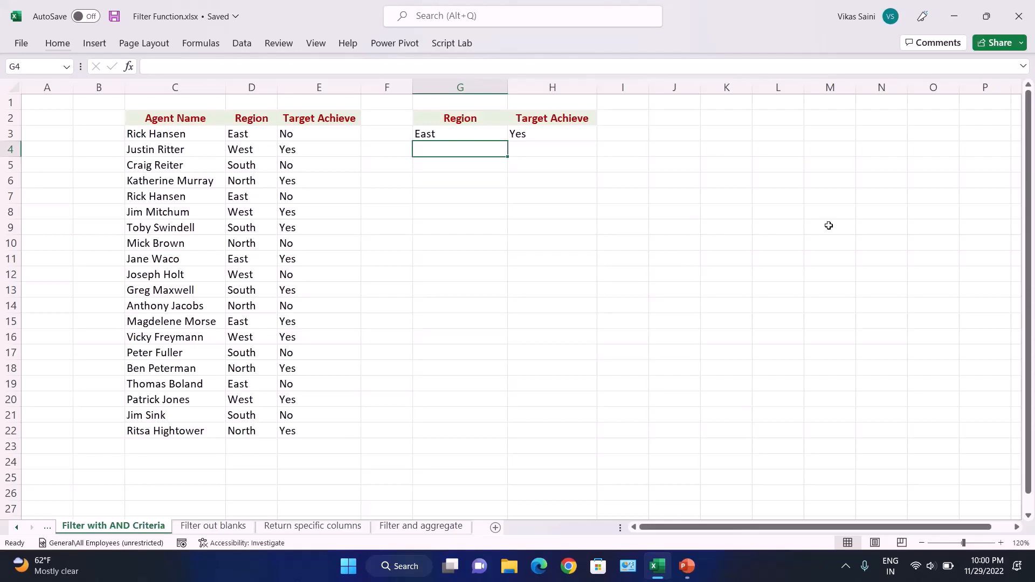
key(Up)
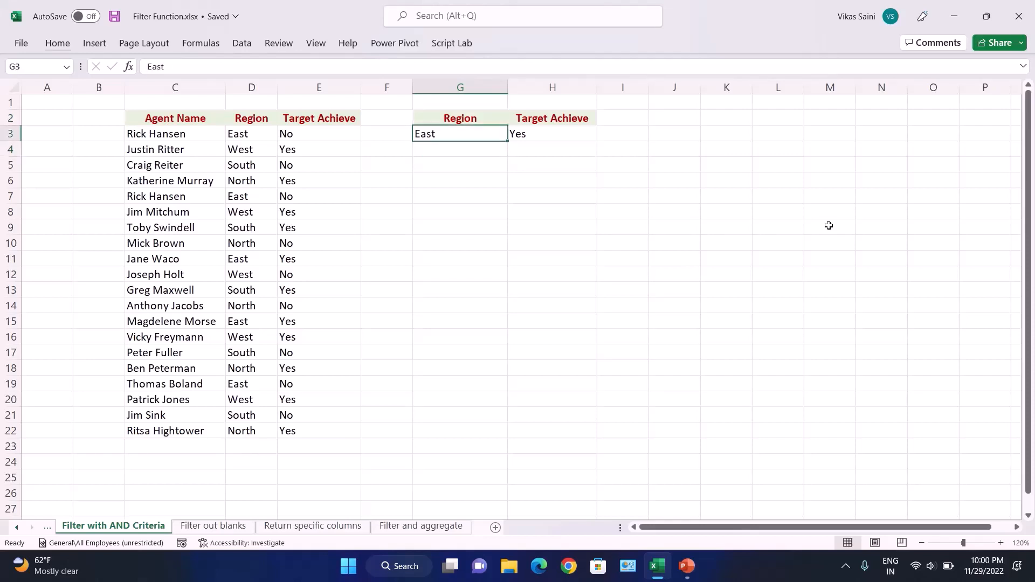
key(Up)
key(Right)
key(Left)
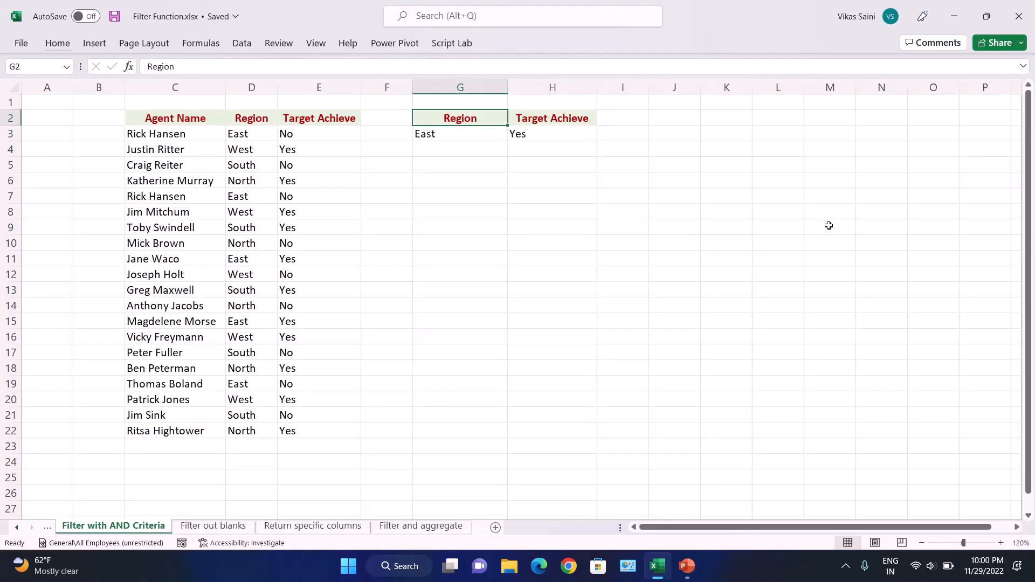
key(Down)
key(Up)
key(Down)
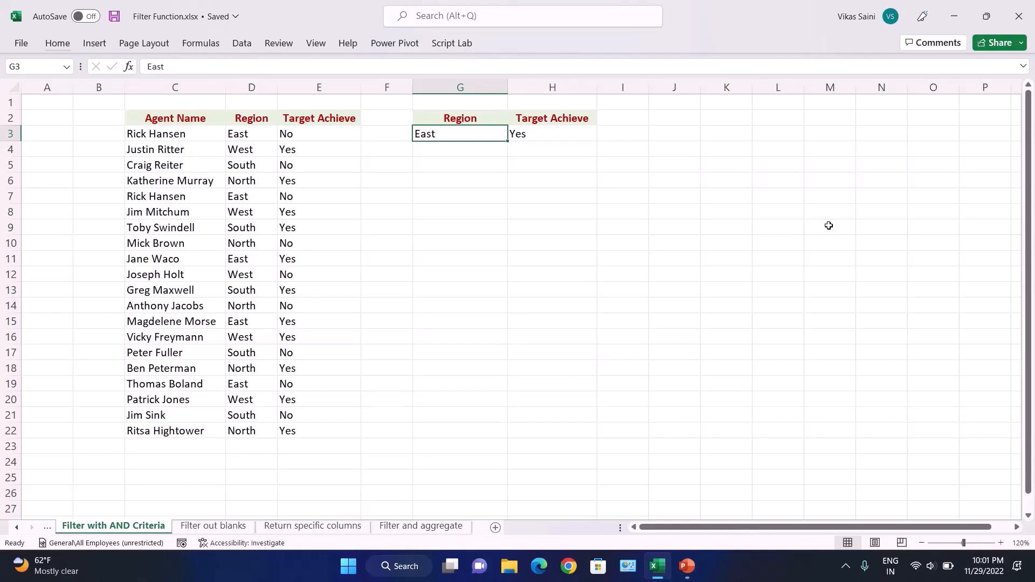
Review the source table's Agent Name, Region and Target Achieve columns
key(Down)
key(Down)
key(Down)
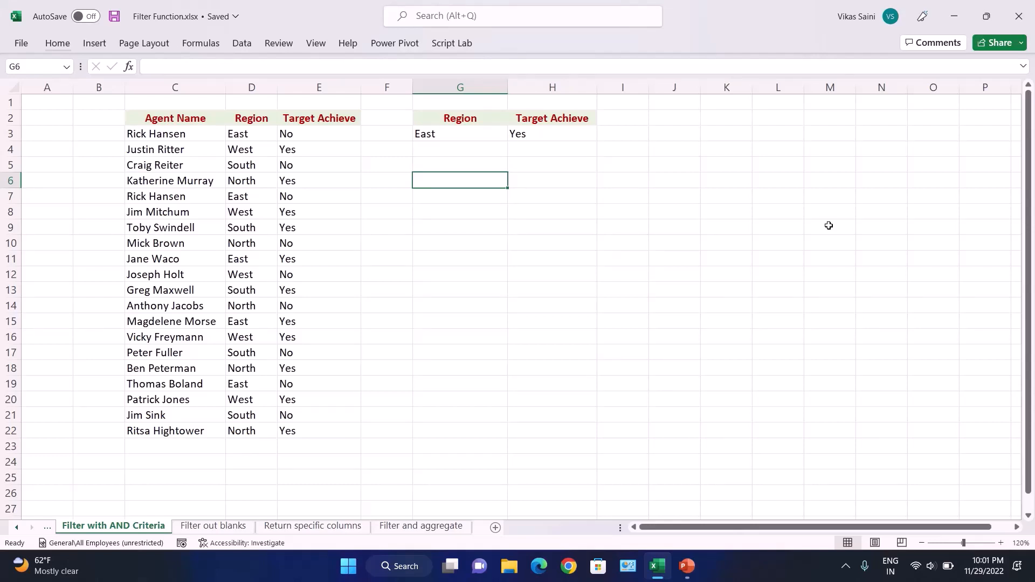
key(Left)
key(Left)
key(Left)
key(Left)
key(Up)
key(Up)
key(Up)
key(Up)
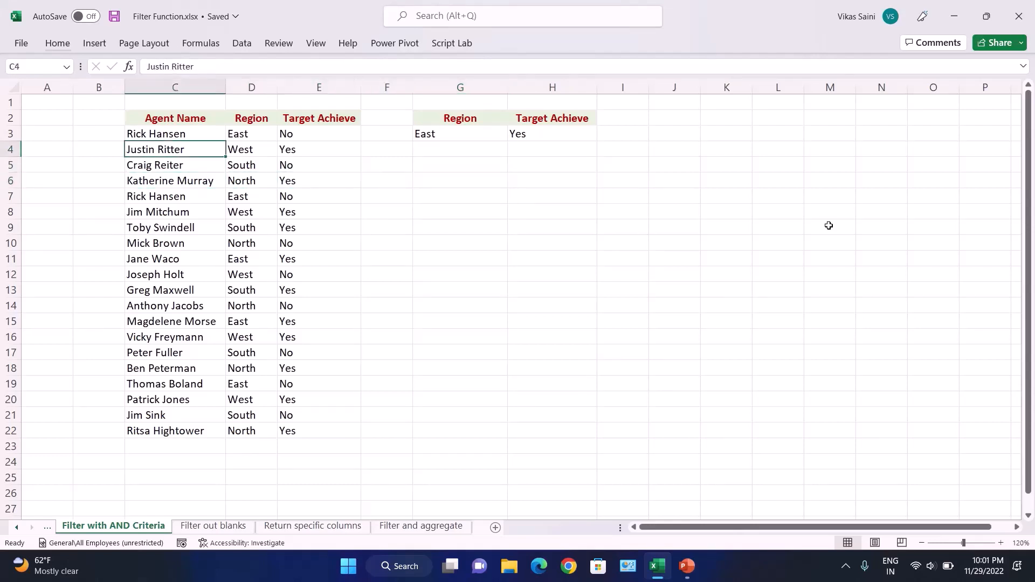
key(Down)
key(Up)
key(Right)
key(Right)
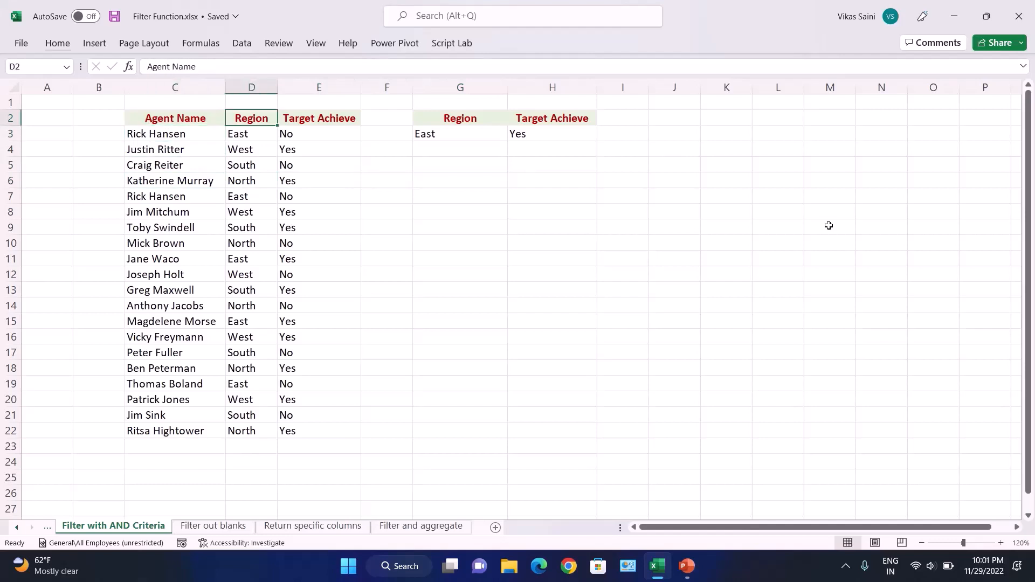
key(Left)
key(Left)
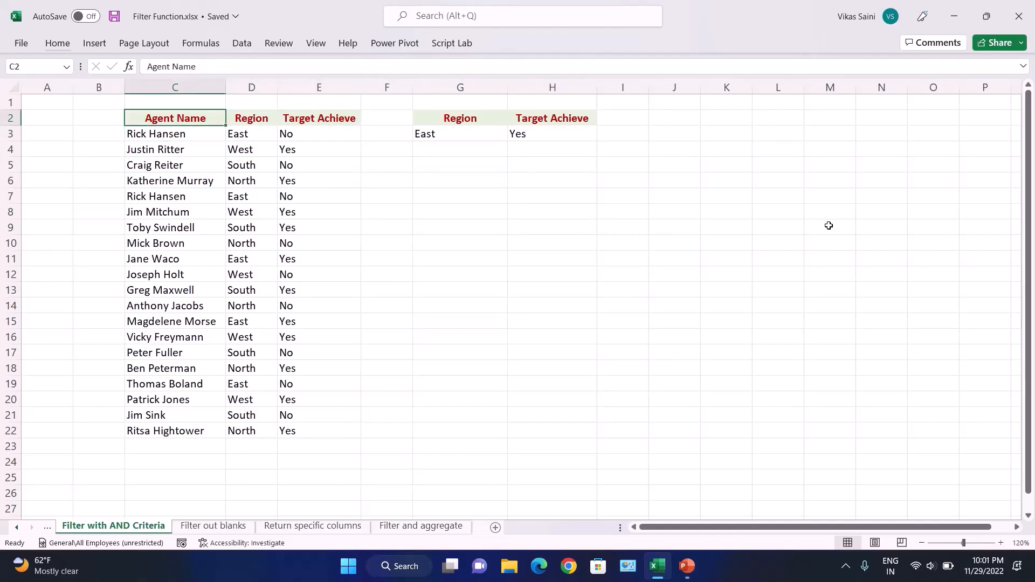
Start a FILTER formula in cell G5 with the agent data C3:E22 as its array
key(Right)
key(Right)
key(Right)
key(Right)
key(Down)
key(Down)
key(Down)
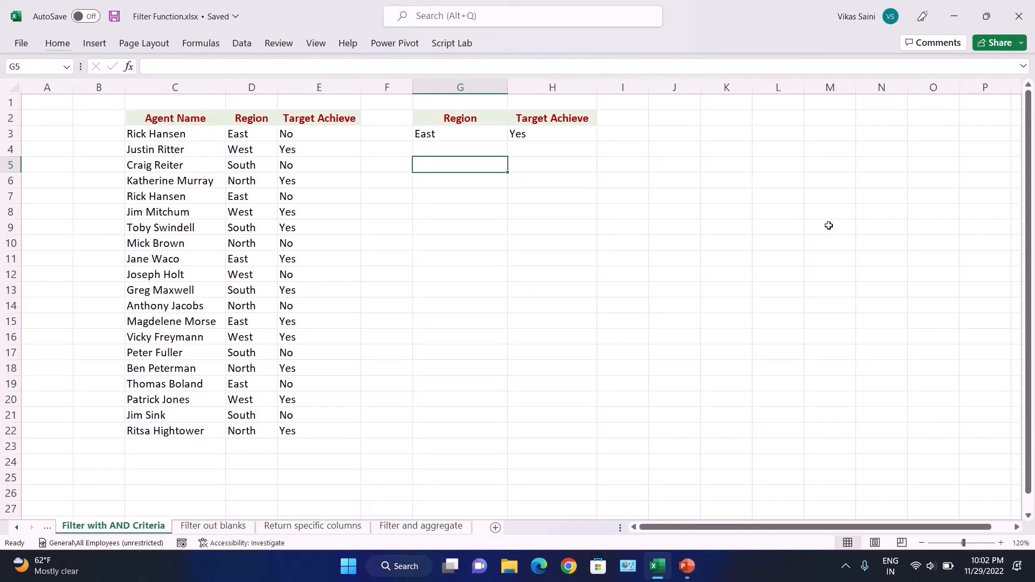
text(=fi)
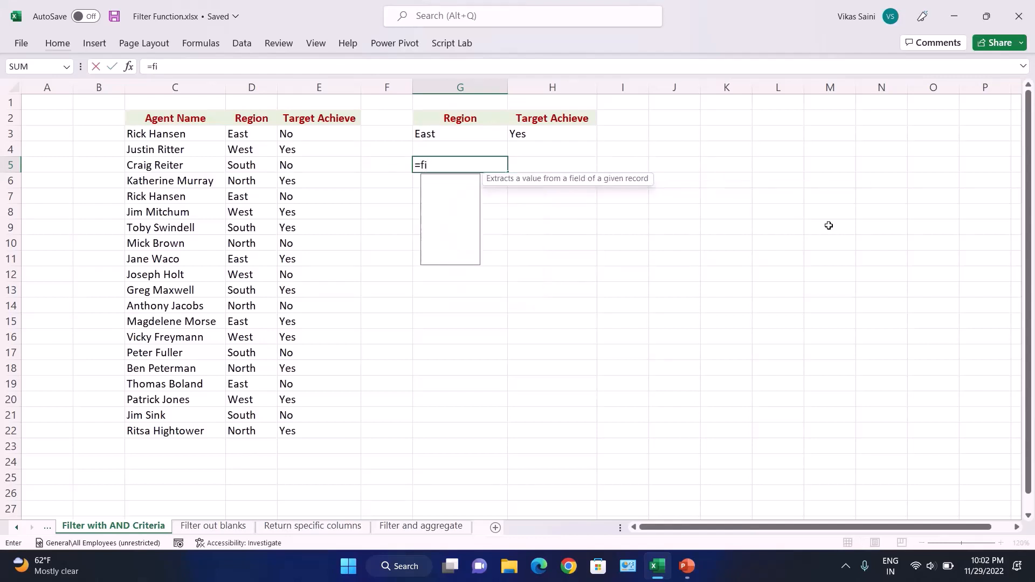
key(Tab)
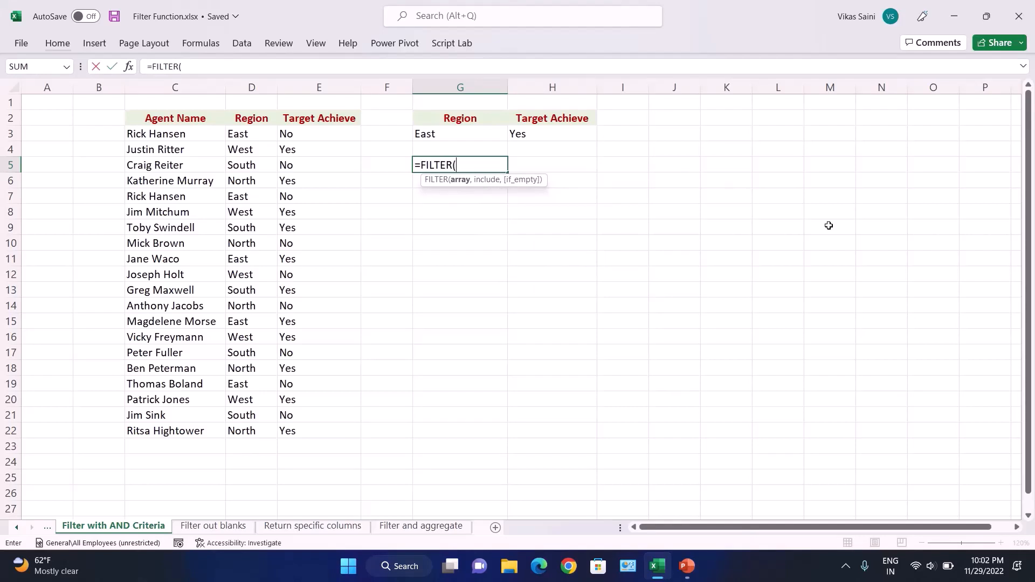
key(Left)
key(Left)
key(Left)
key(Left)
key(Up)
key(Up)
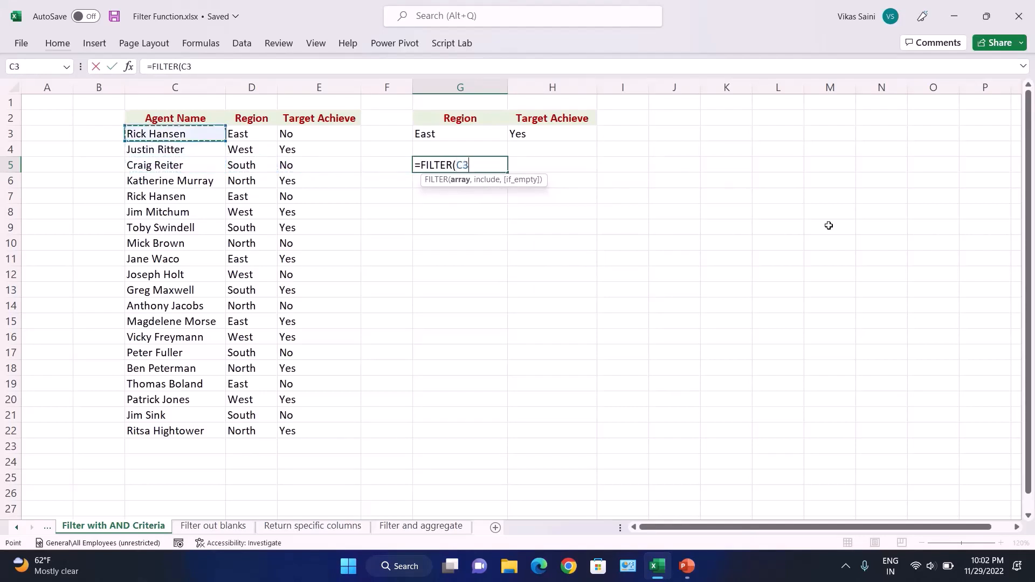
key(ctrl+shift+Right)
key(ctrl+shift+Down)
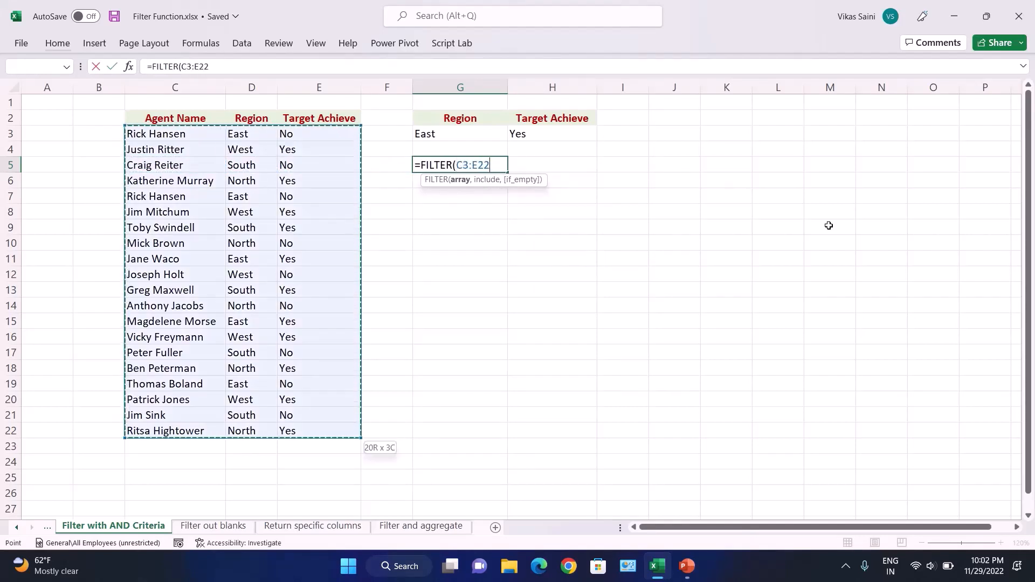
text(,)
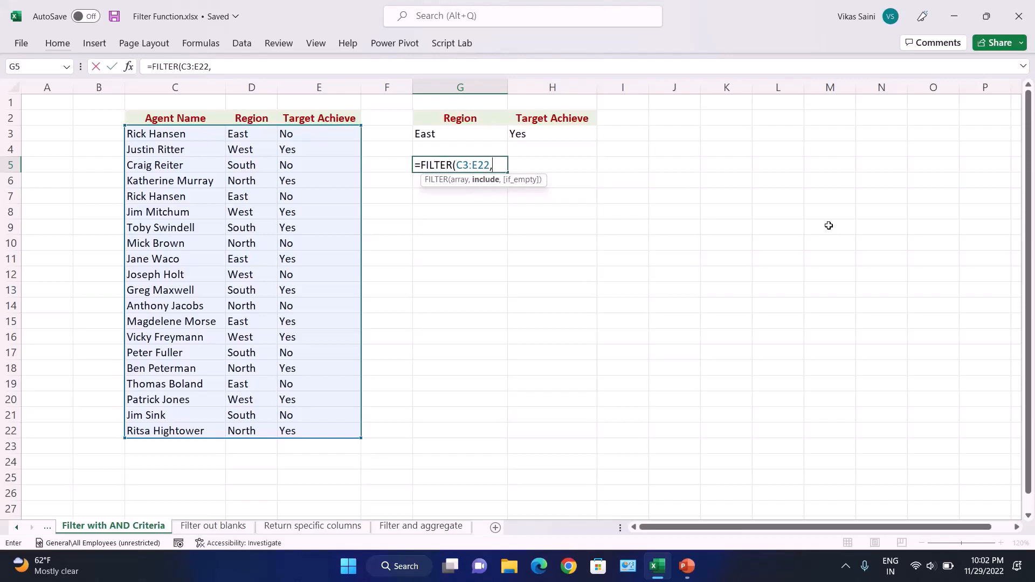
Add the region condition (D3:D22=$G$3) as the FILTER formula's include argument
text(()
key(Up)
key(Left)
key(Left)
key(Left)
key(Up)
key(ctrl+shift+Down)
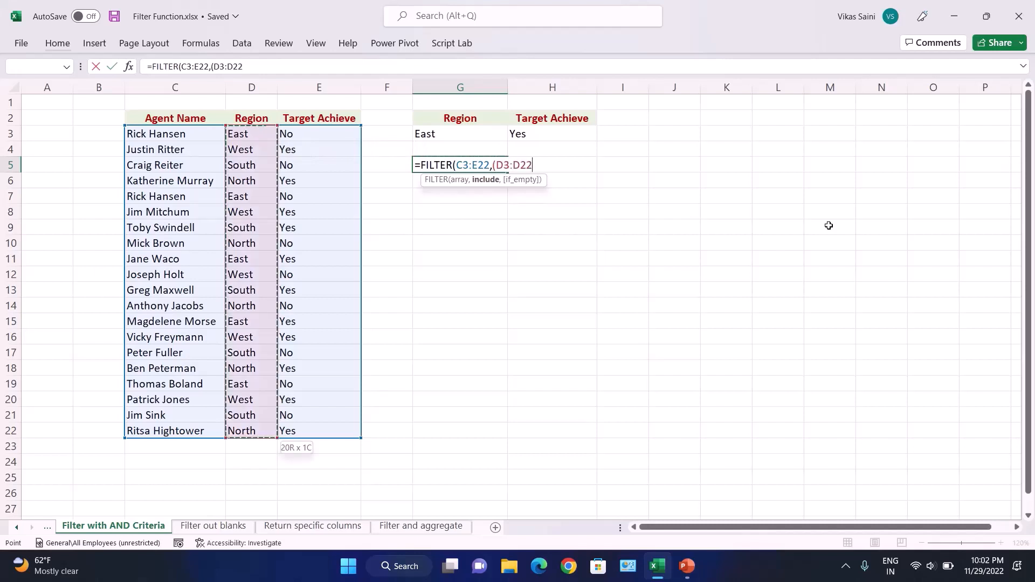
text(=)
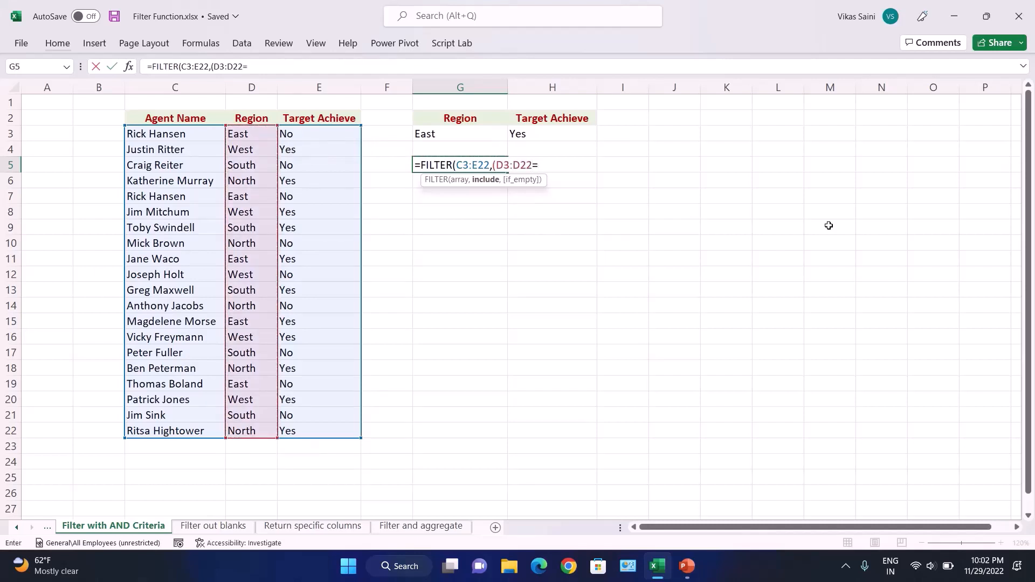
click(490, 134)
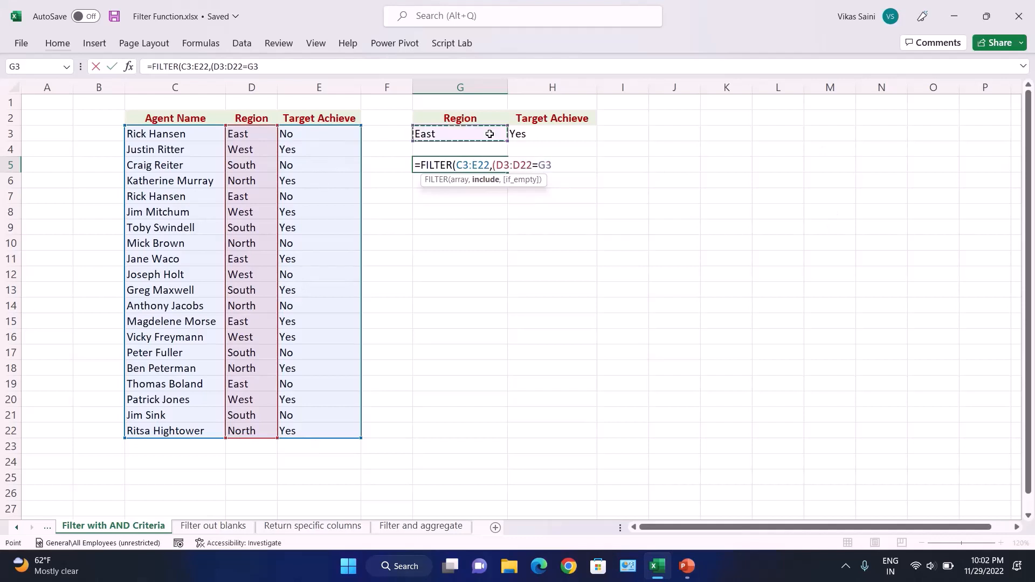
key(F4)
text())
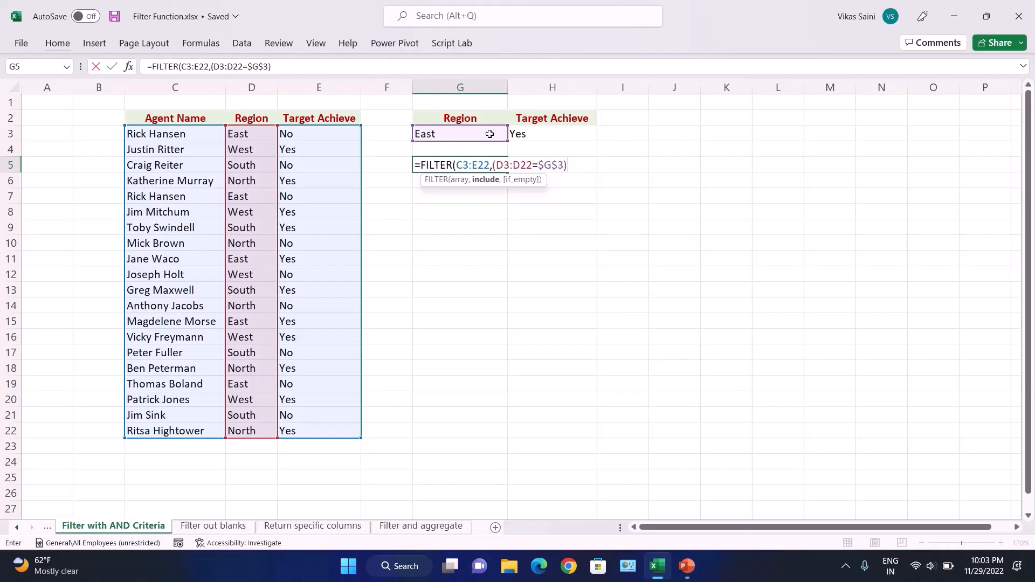
Combine the region condition by AND with the target condition, adding *(E3:E22=$H$3) to the formula
text(*)
click(322, 134)
key(ctrl+shift+Down)
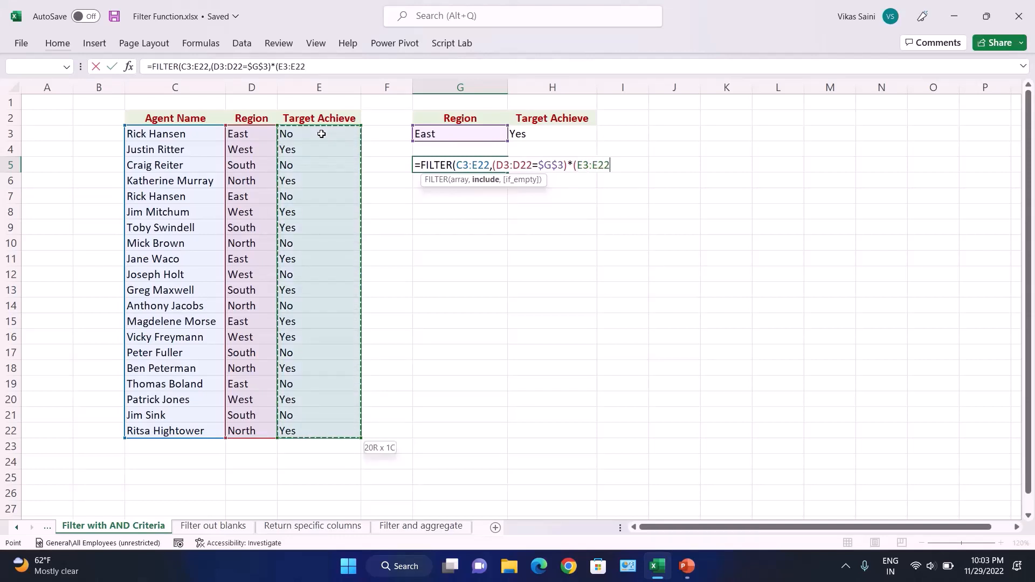
text(=)
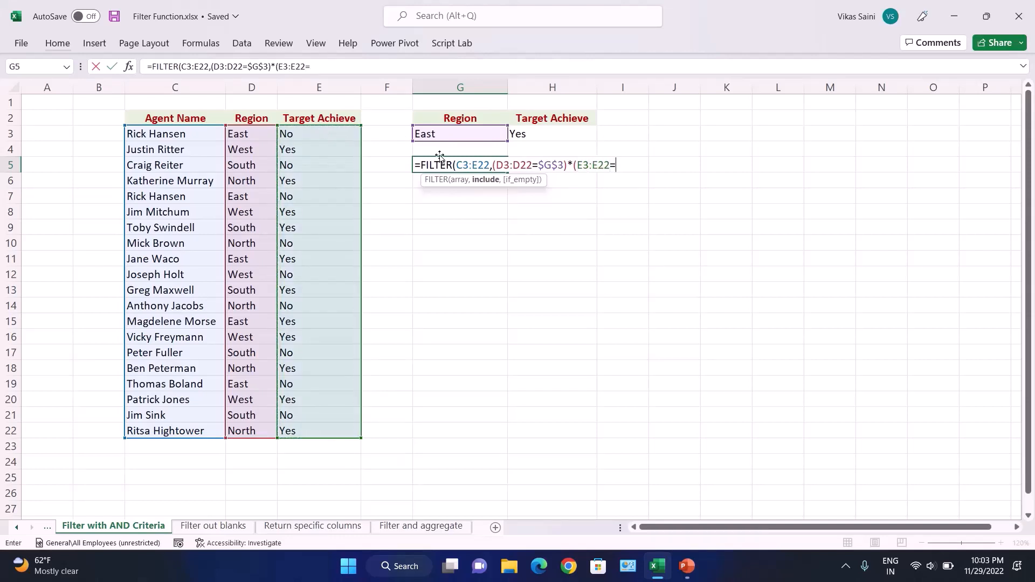
click(553, 134)
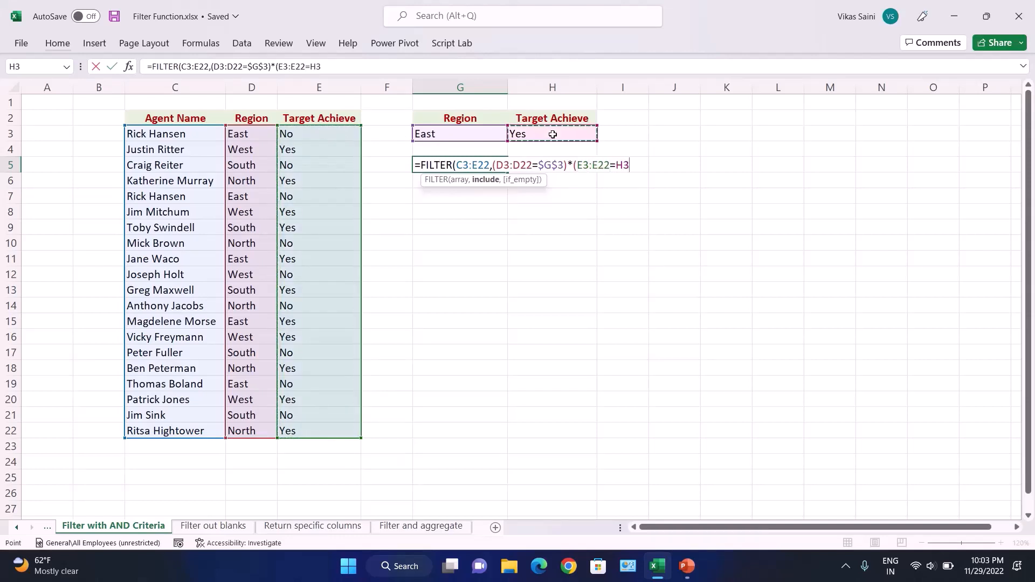
key(F4)
text())
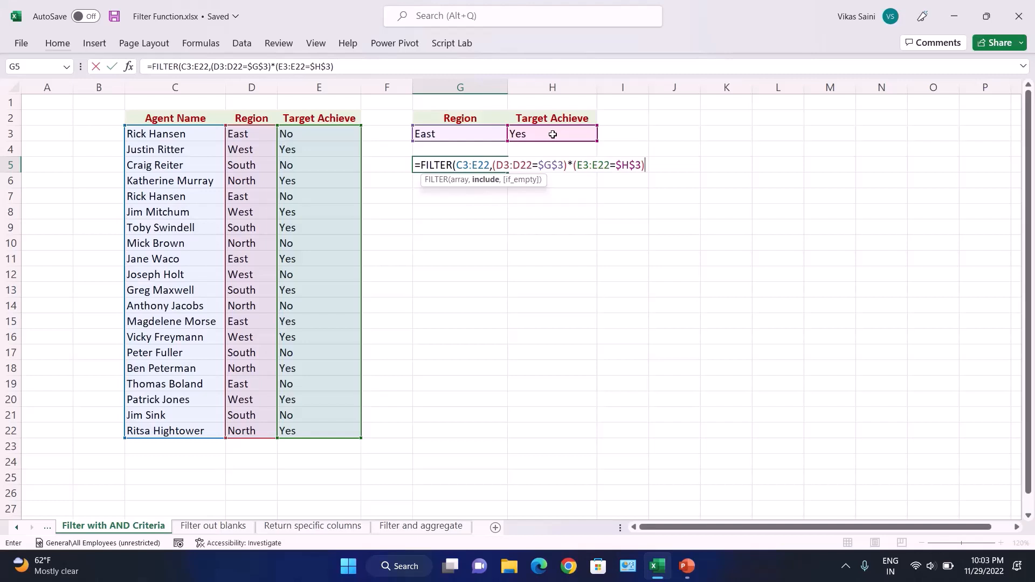
Set the formula's if_empty argument to "Not Found" and complete the FILTER formula
text(,)
text(Not)
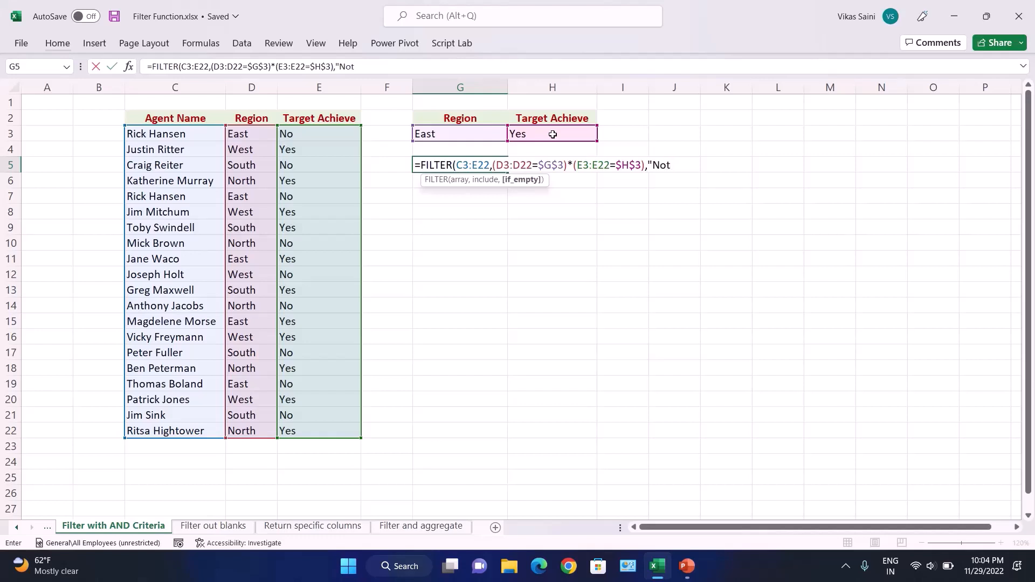
text( Found"))
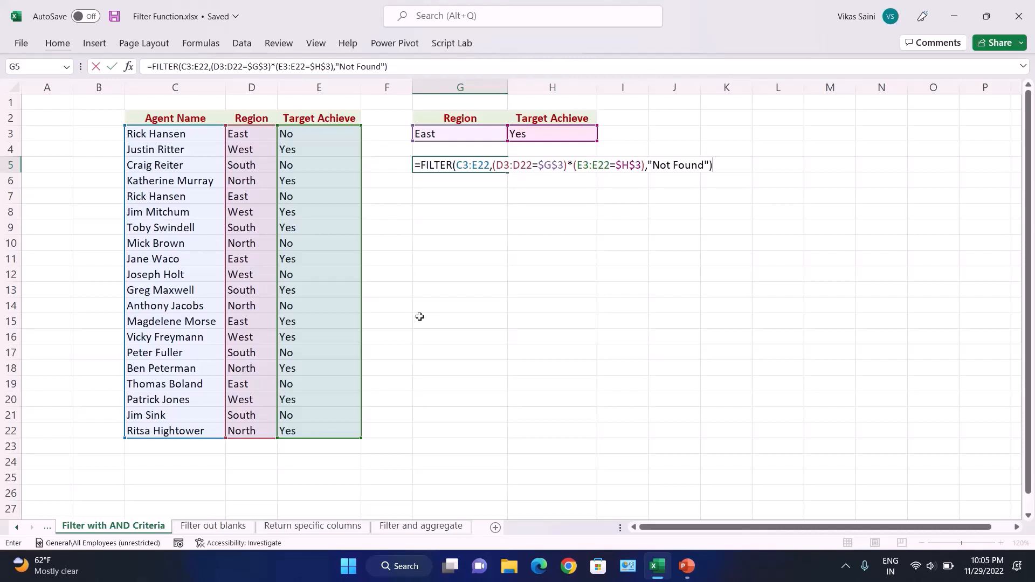
key(Return)
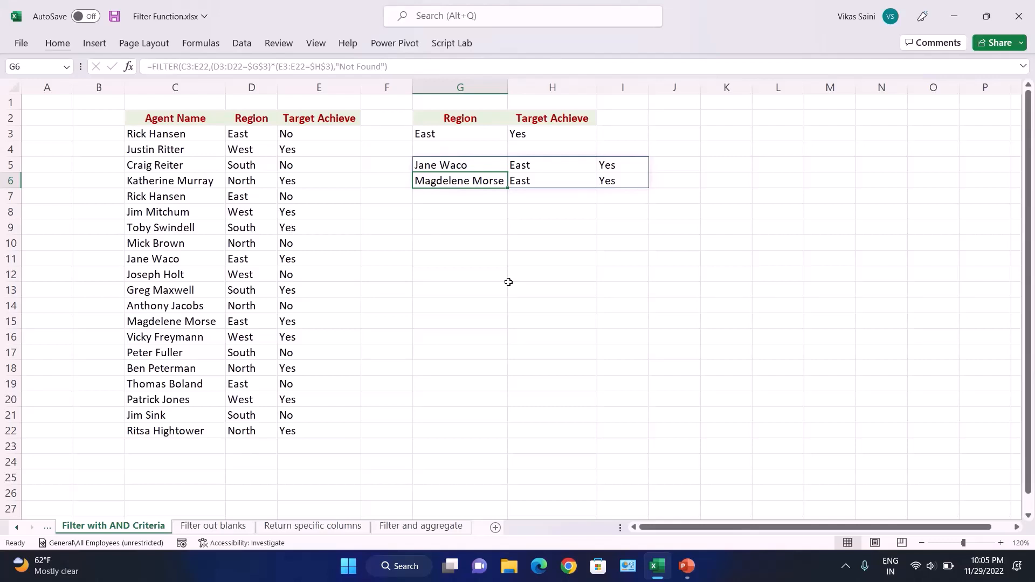
Change the Target Achieve criterion in H3 to "no"
key(Up)
key(Up)
key(Up)
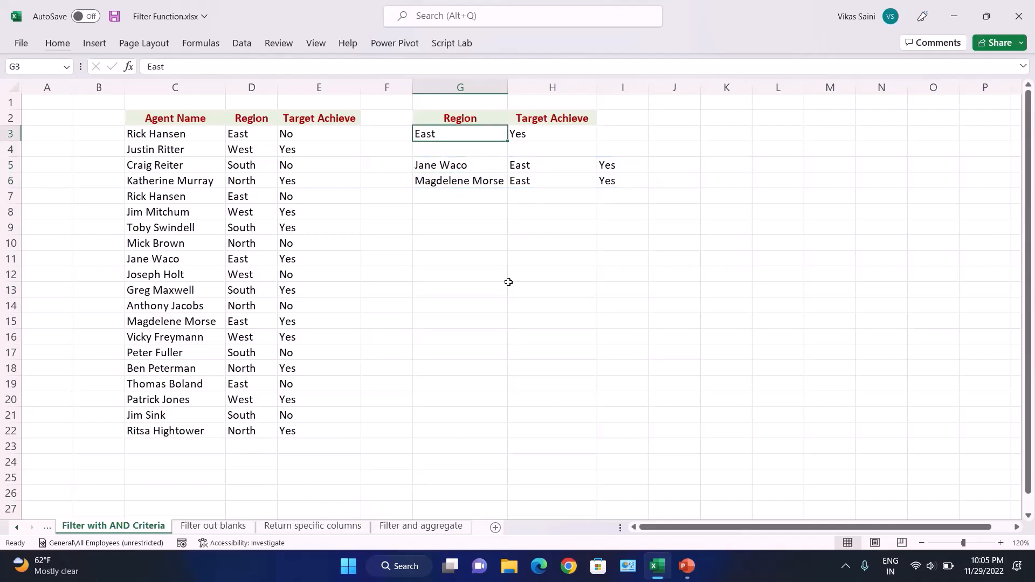
key(Right)
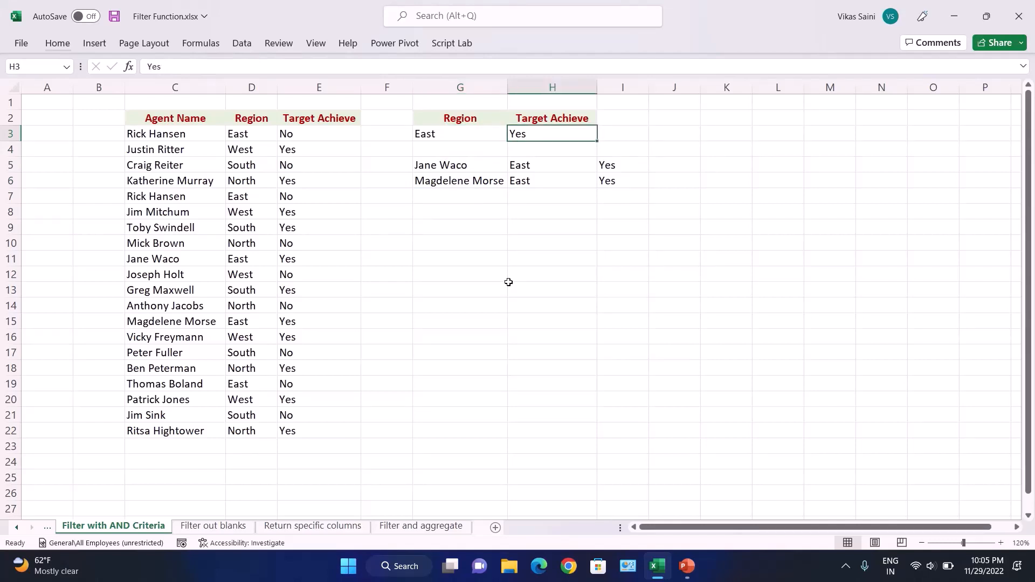
text(no)
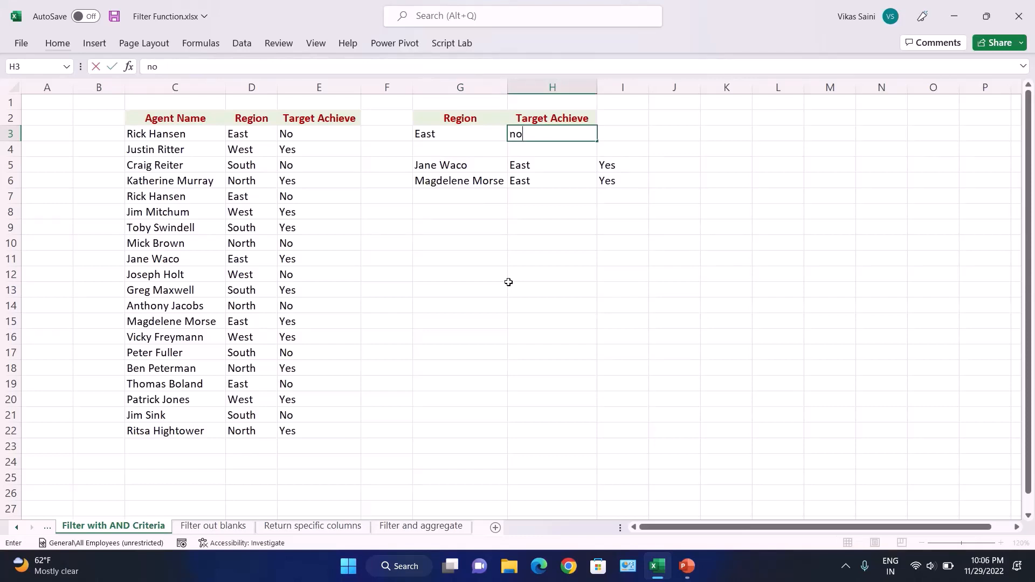
key(Return)
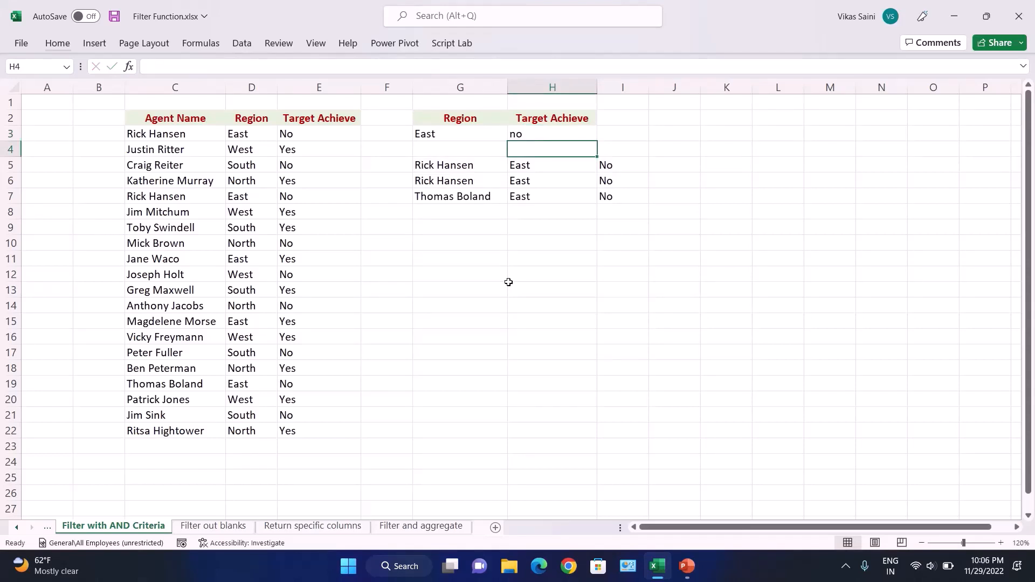
Change the Region criterion in G3 to "west"
key(Left)
key(Up)
text(wes)
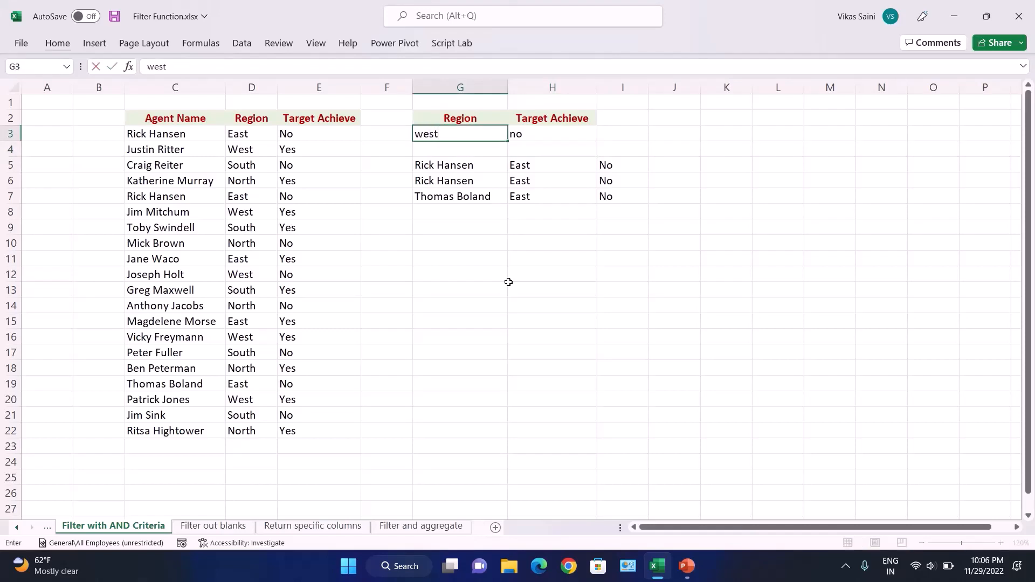
text(t)
key(Return)
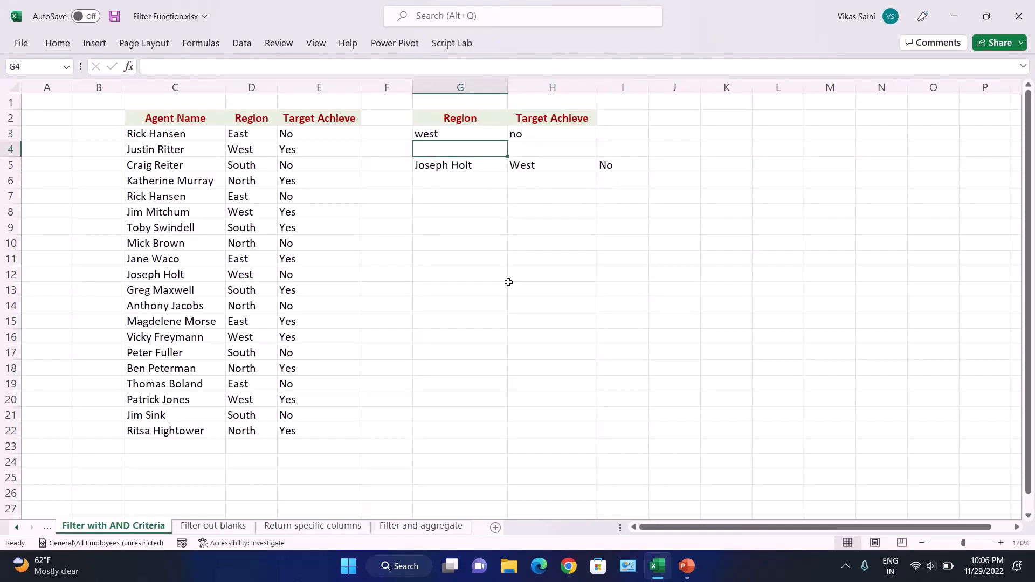
Examine the FILTER formula in G5 together with the Region and Target Achieve criteria cells it references
key(Down)
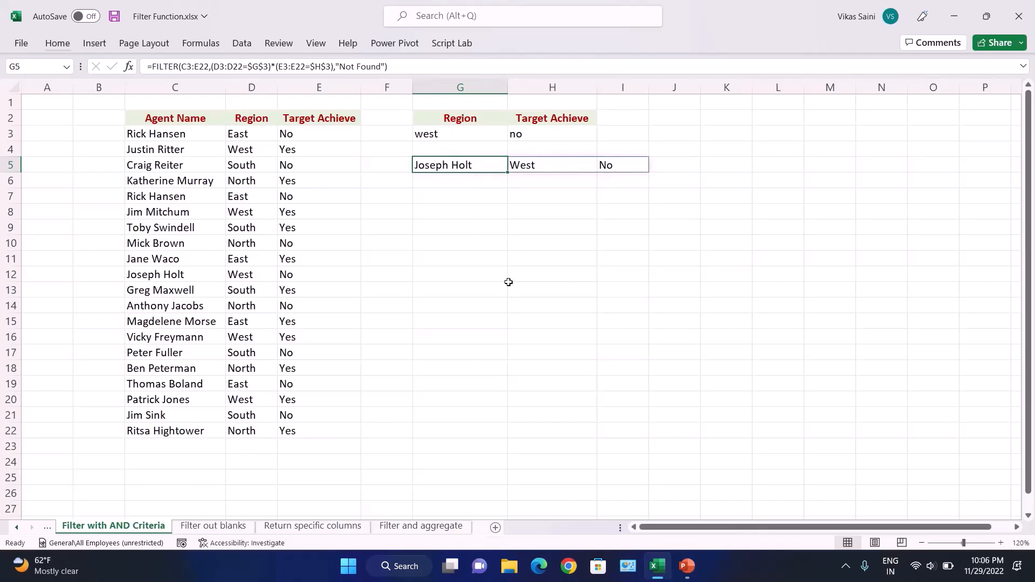
key(Up)
key(Right)
key(Up)
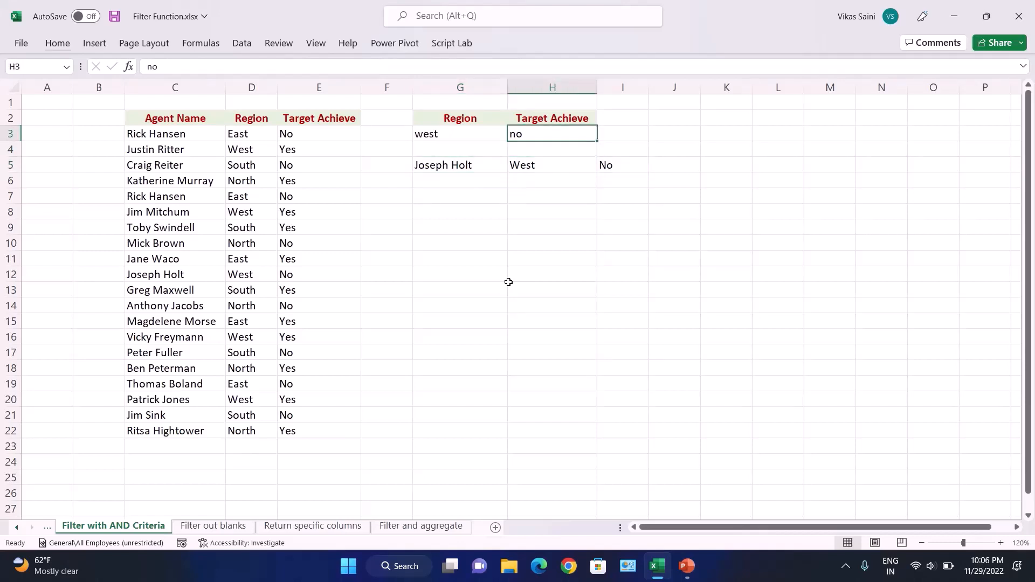
key(Down)
key(Down)
key(Left)
key(F2)
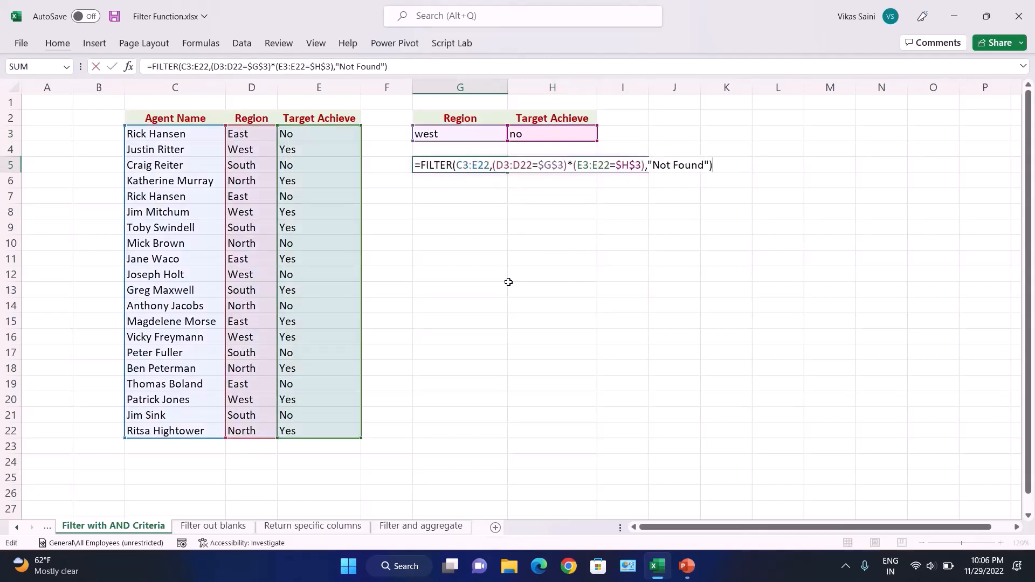
key(ctrl+Return)
key(Up)
key(Up)
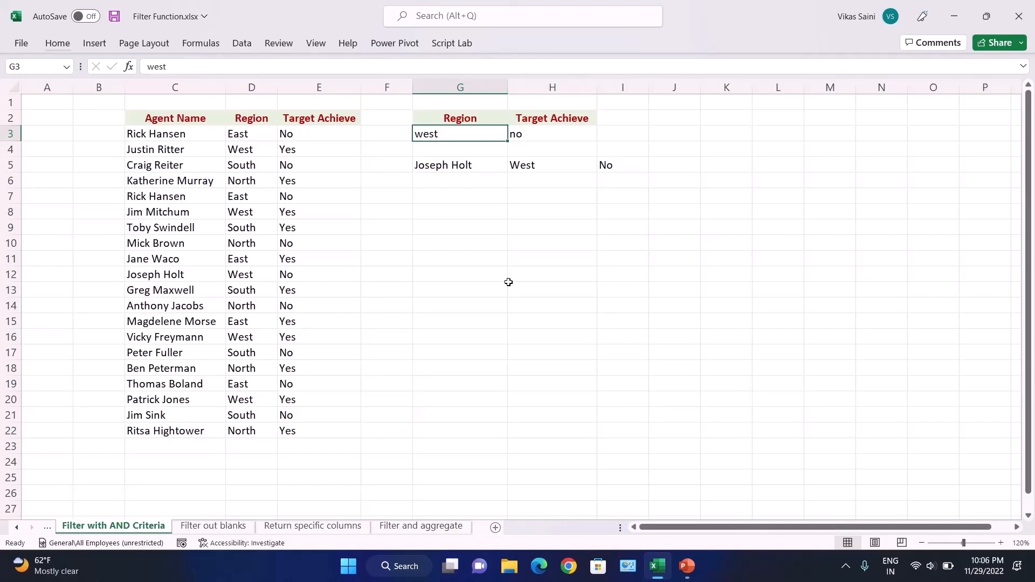
Test the formula's if_empty argument by setting the Target Achieve criterion in H3 to "data"
key(Right)
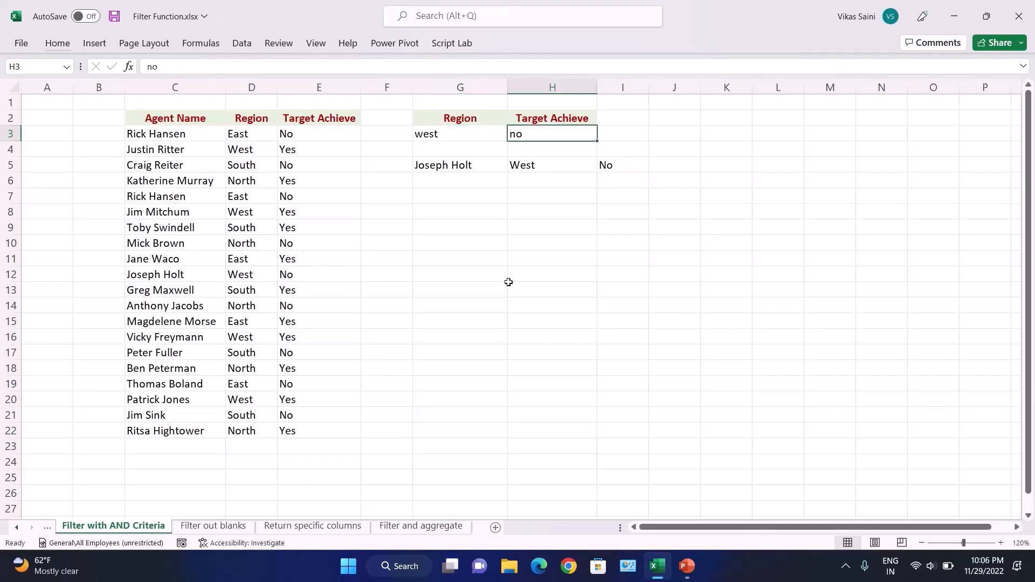
text(data)
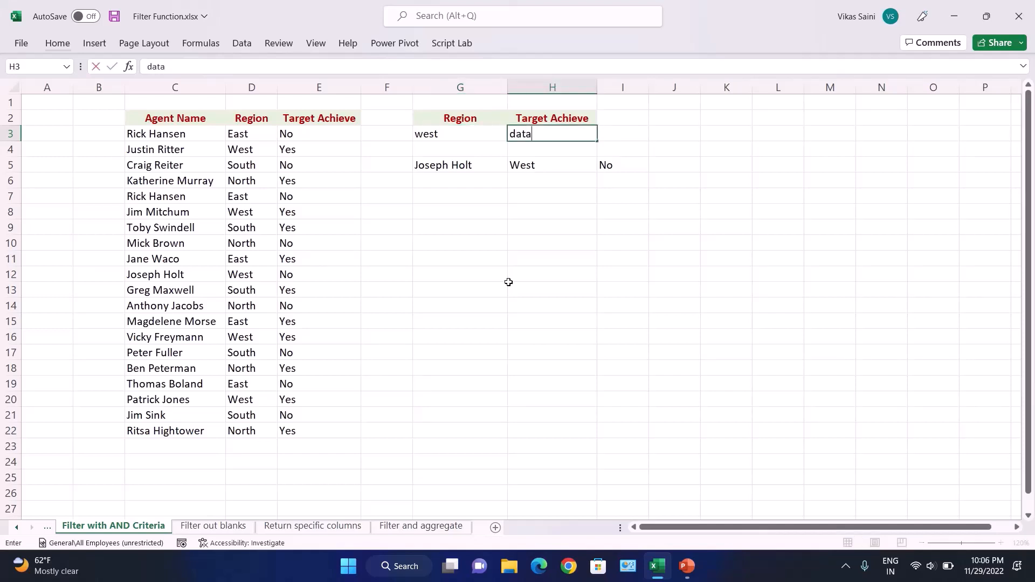
key(Return)
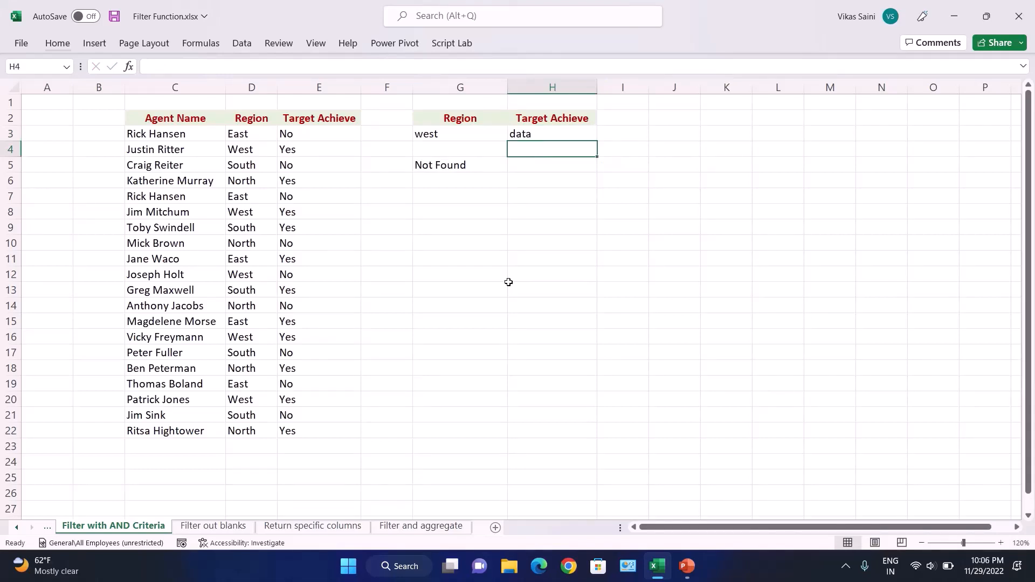
Set the Target Achieve criterion in H3 to "yes"
key(Down)
key(Left)
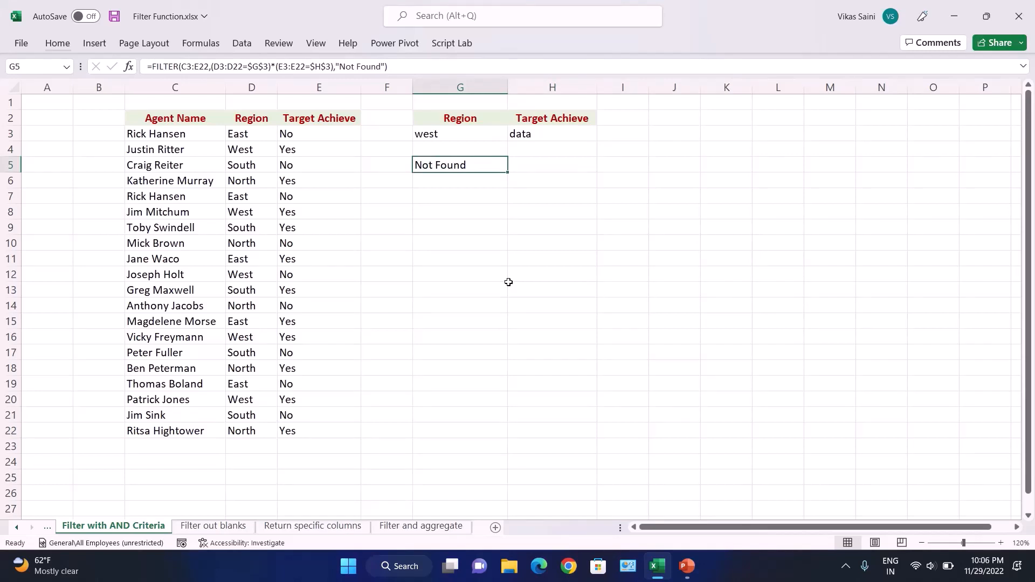
key(Right)
key(Right)
key(Up)
key(Up)
key(Left)
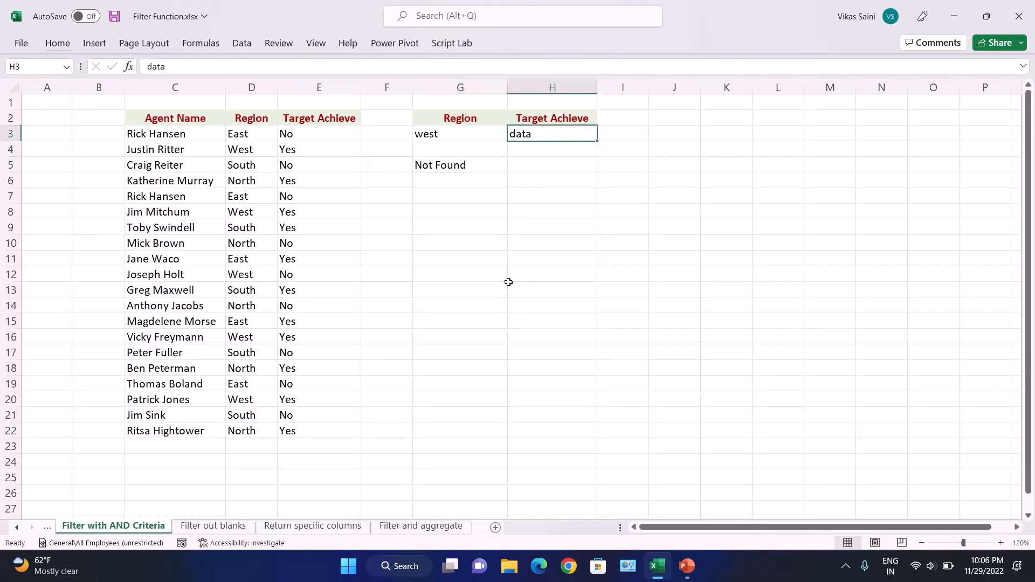
text(yes)
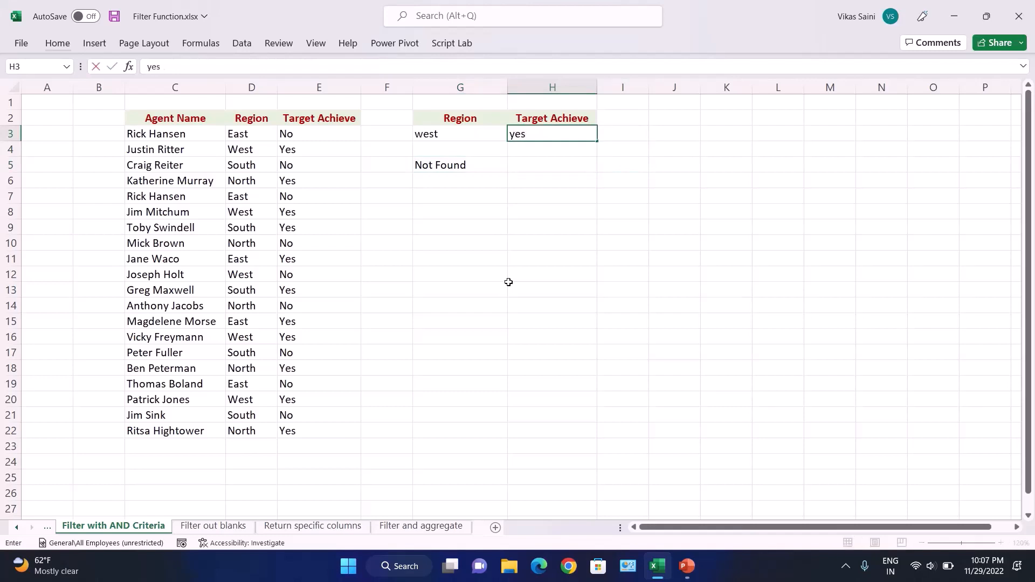
key(Return)
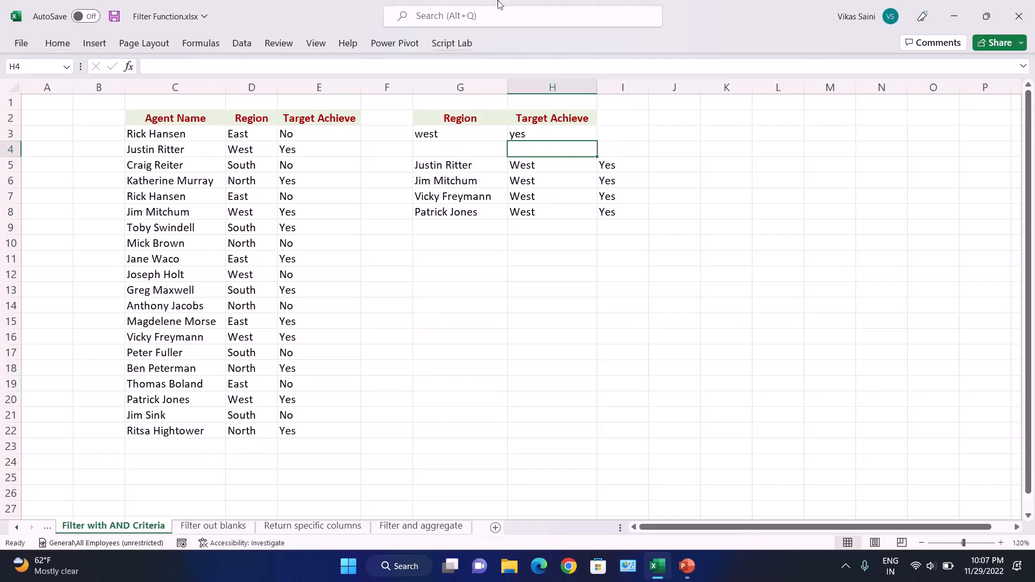
mouse_move(499, 8)
click(479, 25)
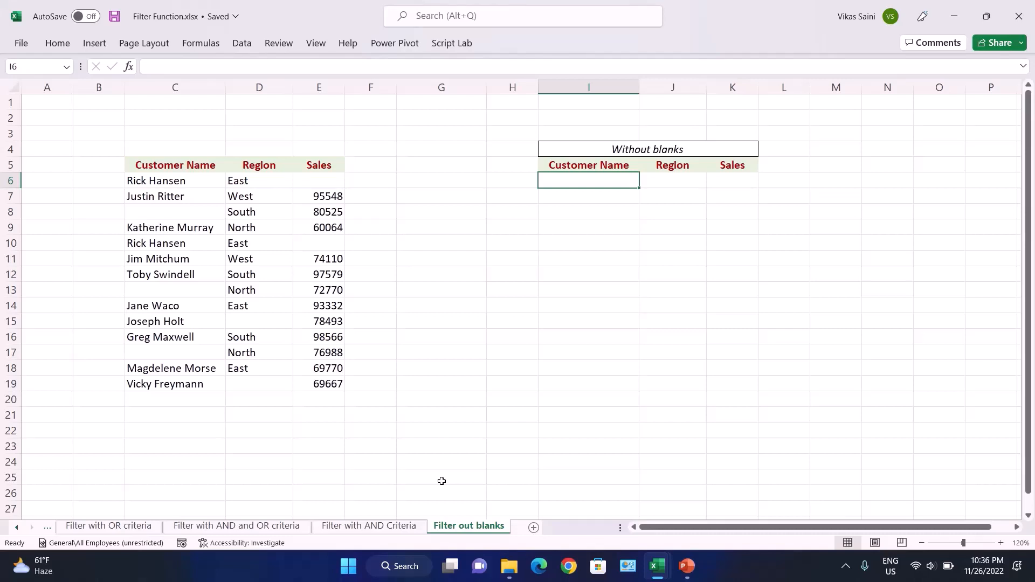
Examine the customer table on the Filter out blanks sheet for empty cells in the Customer Name and Sales columns
key(Left)
key(Left)
key(Left)
key(Left)
key(Left)
key(Up)
key(Left)
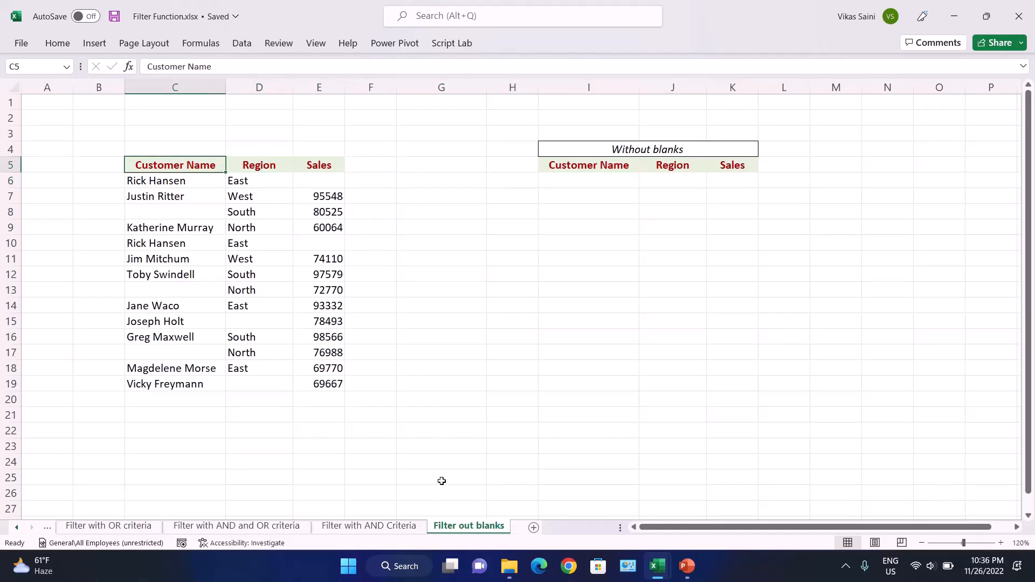
key(Down)
key(Down)
key(Down)
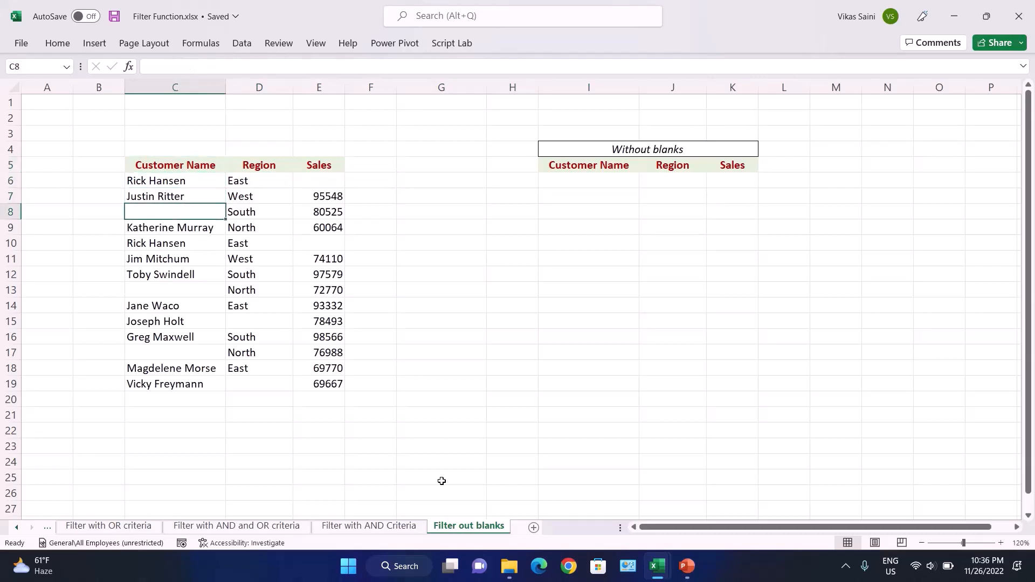
key(Down)
key(Up)
key(Right)
key(Right)
key(Right)
key(Up)
key(Up)
key(Left)
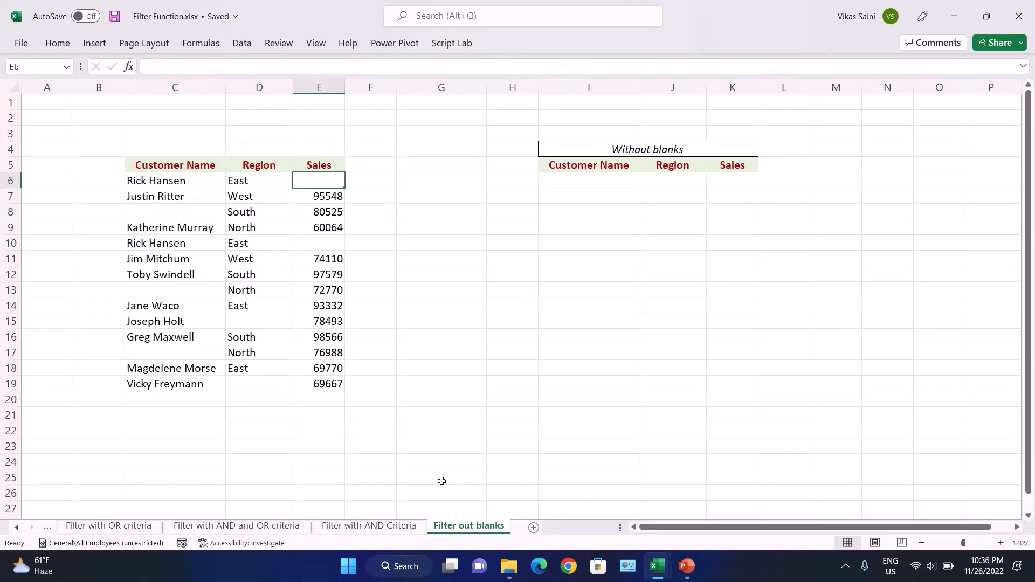
Compare rows 6 and 7 of the customer table cell by cell for completeness against the Without blanks output area
key(Right)
key(Right)
key(Right)
key(Right)
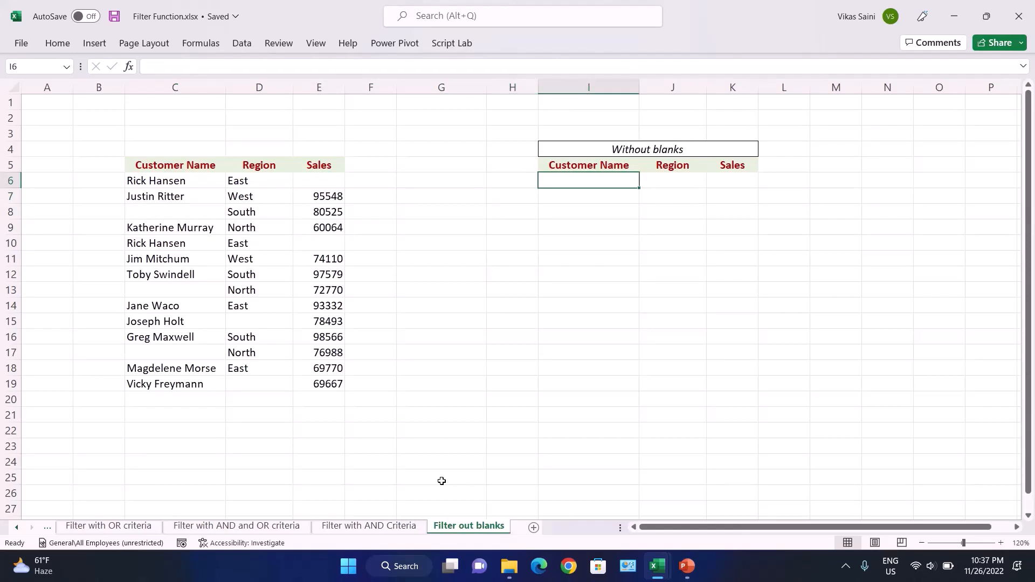
key(Left)
key(Left)
key(Left)
key(Left)
key(Left)
key(Left)
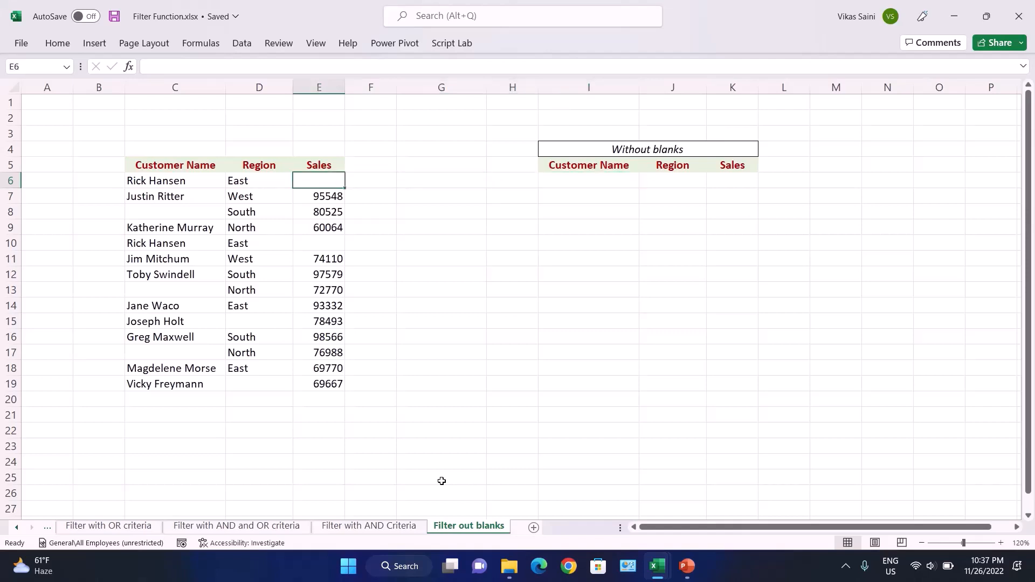
key(Right)
key(Left)
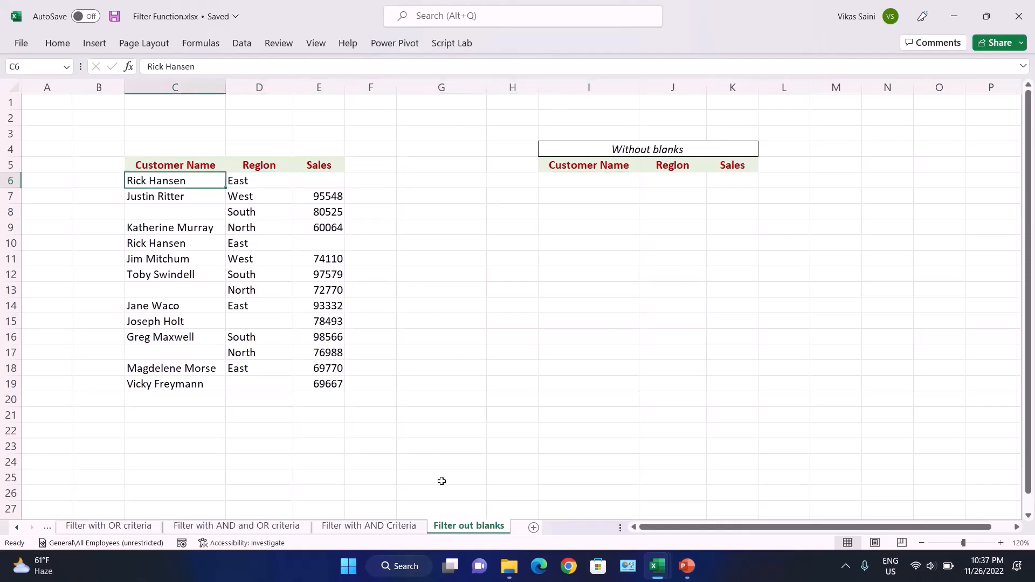
key(Right)
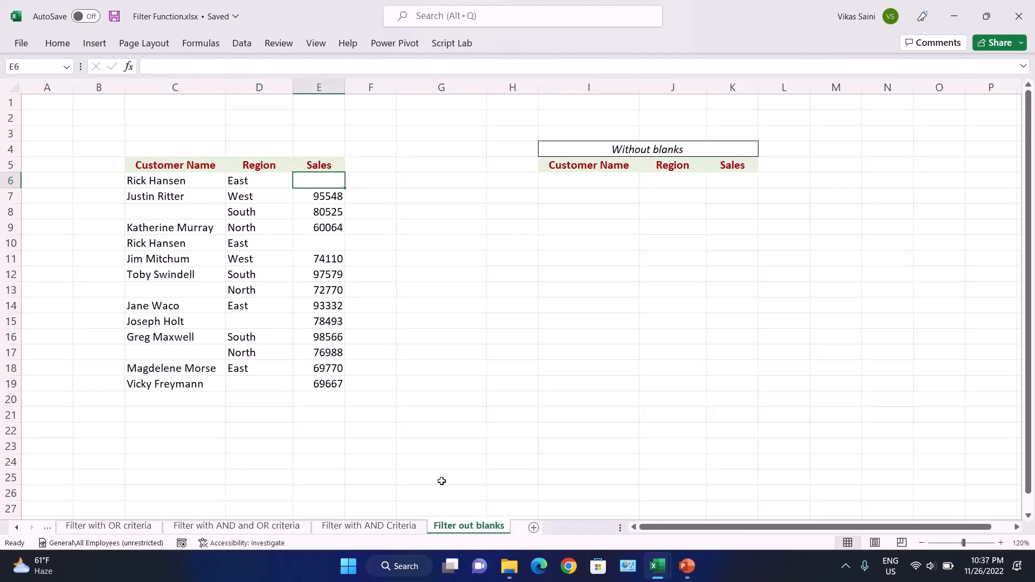
key(Left)
key(Left)
key(shift+Right)
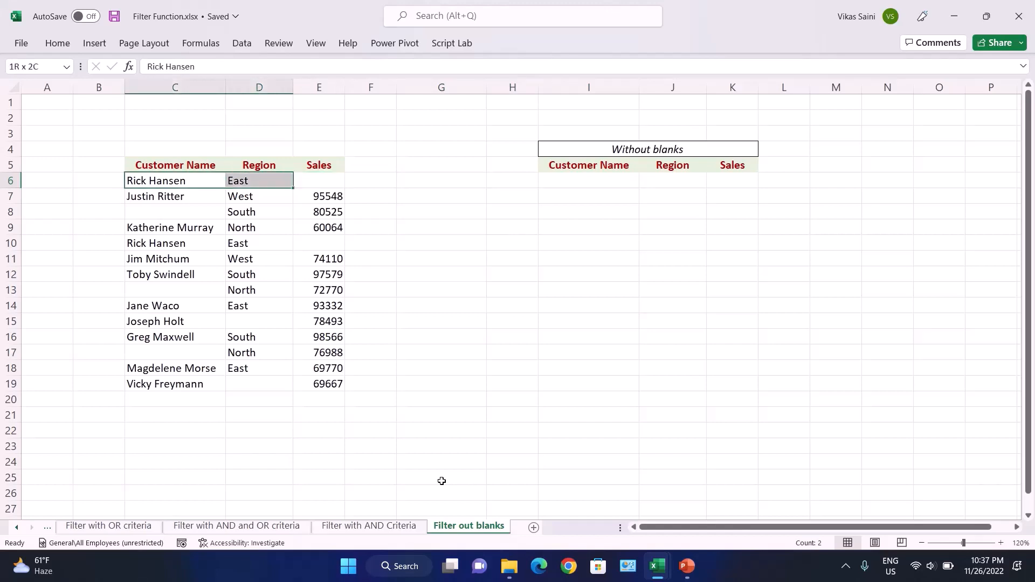
key(Down)
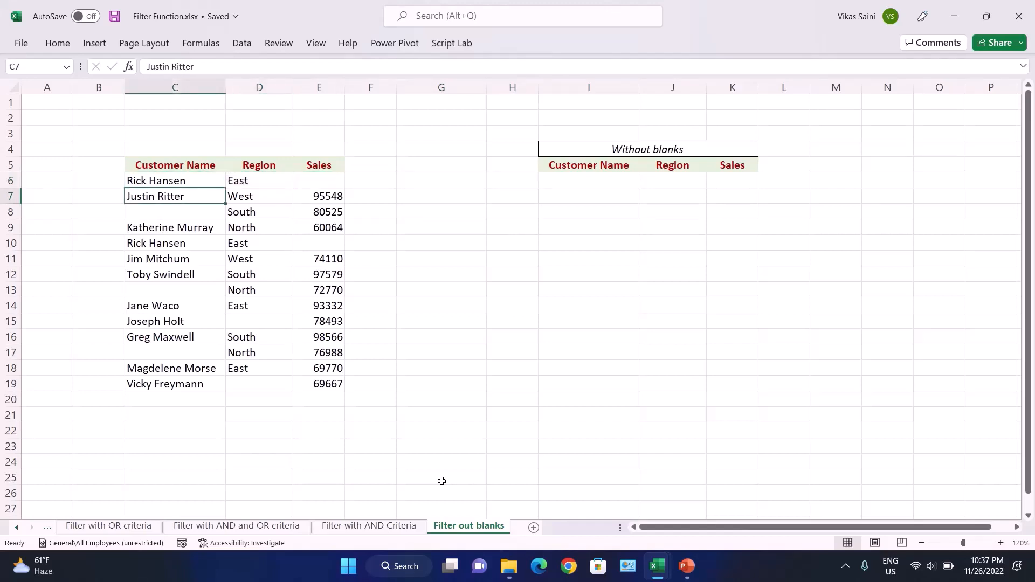
key(Right)
key(Right)
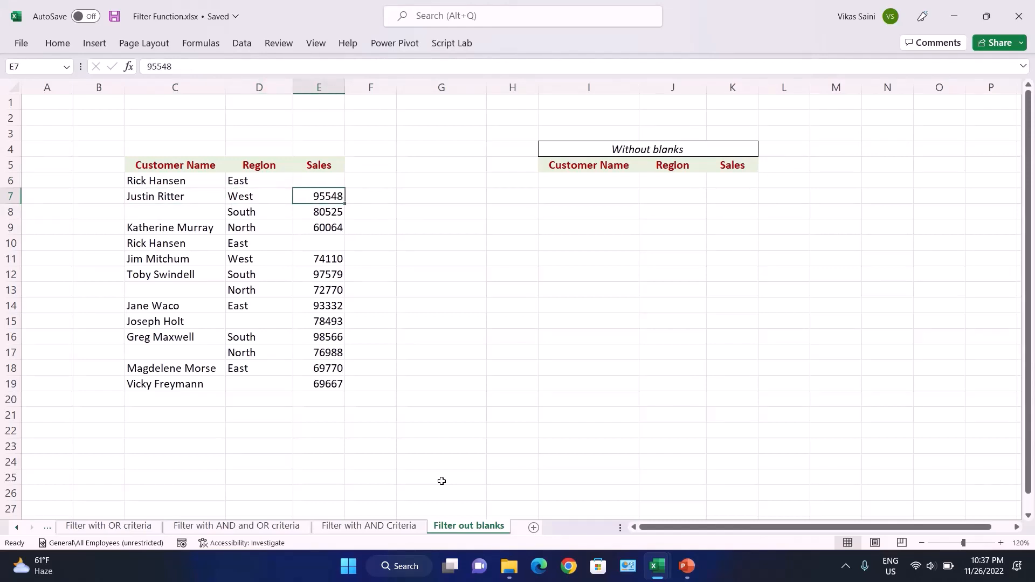
Start a FILTER formula in I6 under Without blanks, using the customer table C6:E19 as its array argument
key(Right)
key(Right)
key(Right)
key(Right)
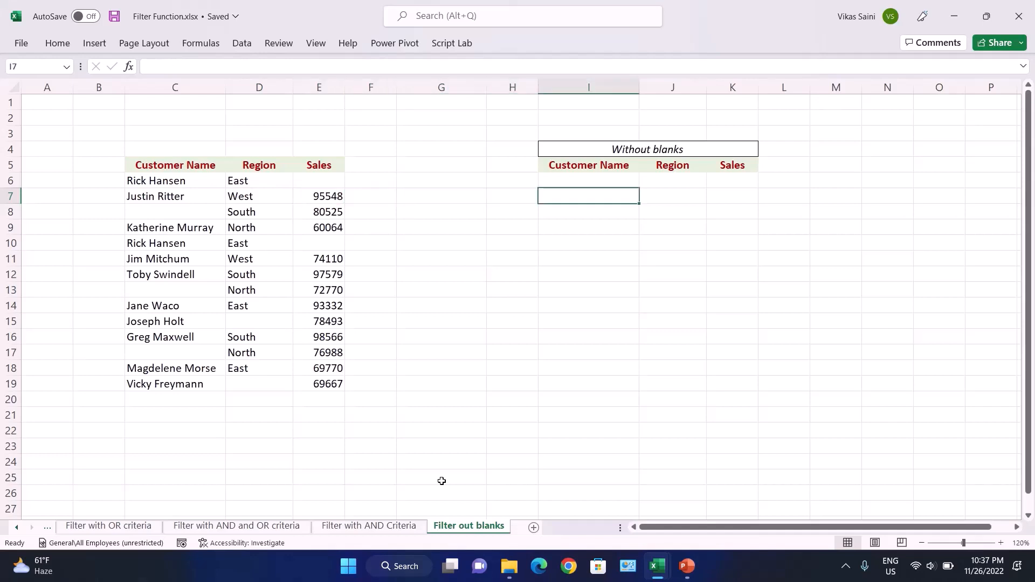
key(Up)
key(Up)
key(Down)
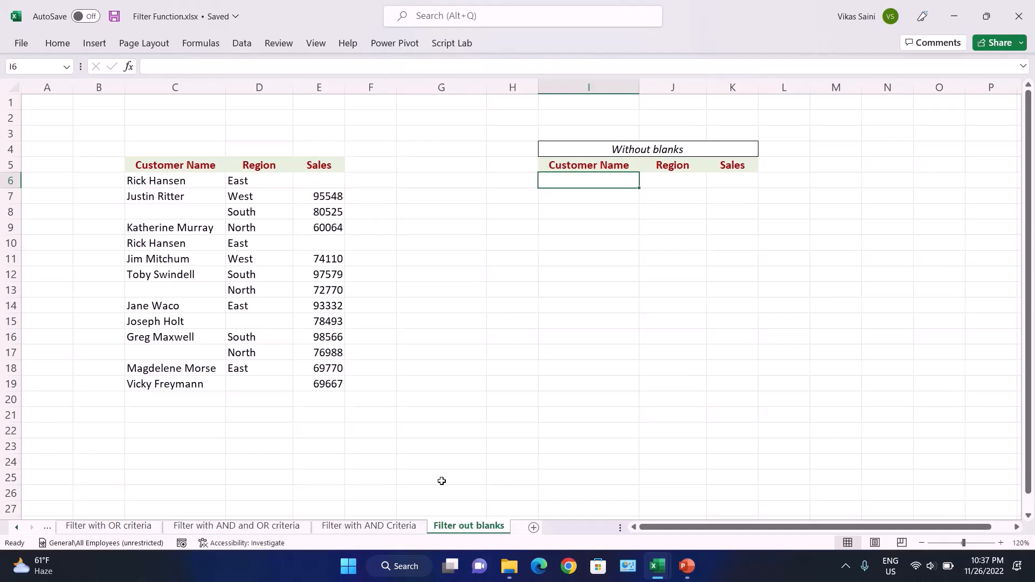
text(=FILTER()
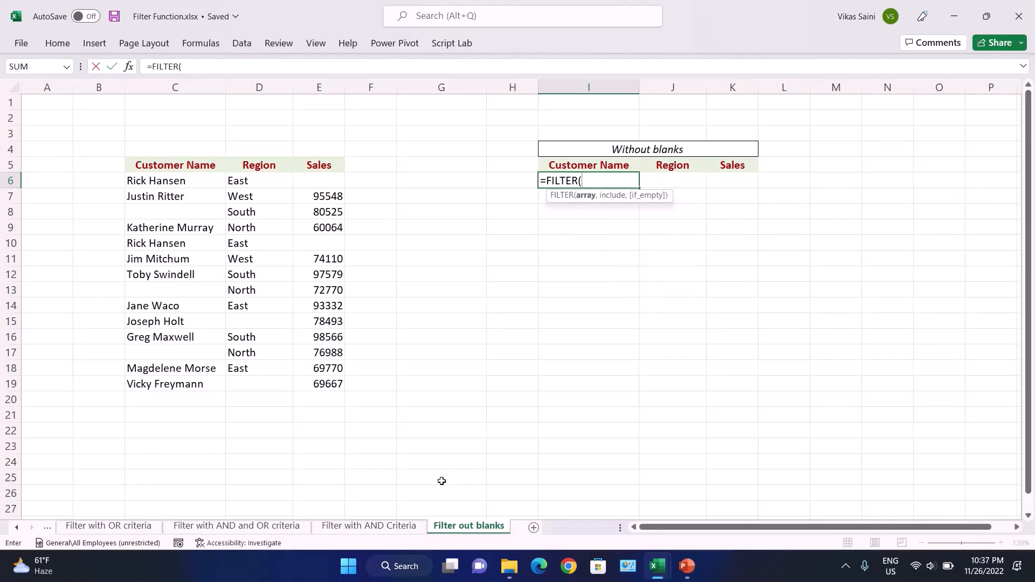
key(Left)
key(Left)
key(Left)
key(Left)
key(Left)
key(Left)
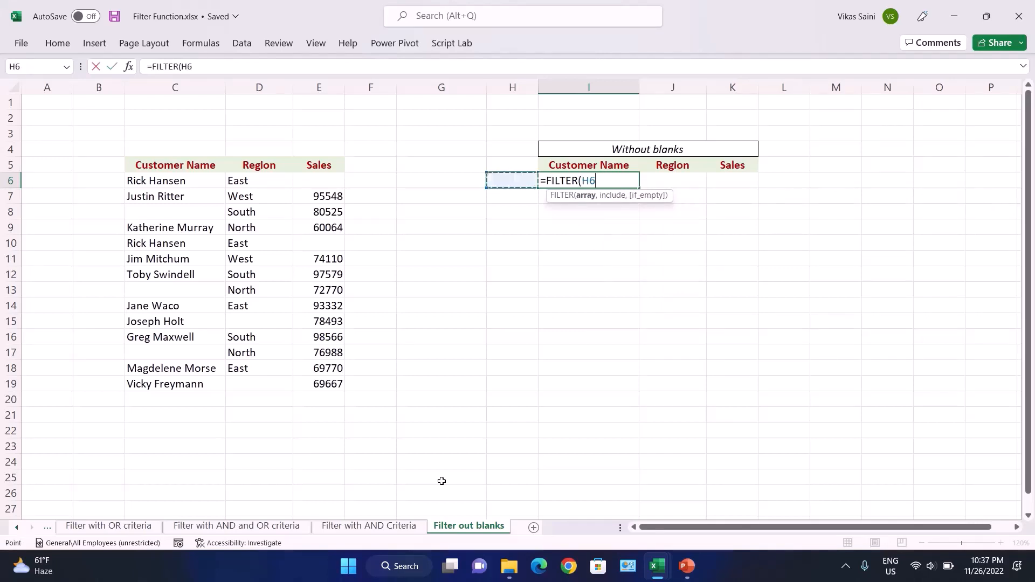
key(shift+Right)
key(shift+Right)
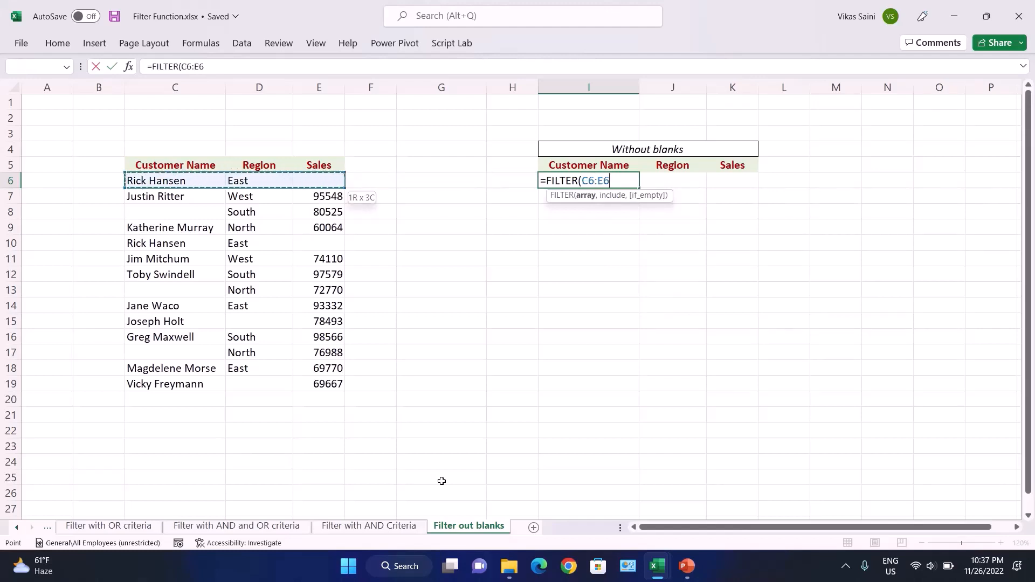
key(shift+Down)
key(shift+Down)
key(shift+Down)
key(shift+Down)
key(shift+Down)
key(shift+Down)
key(shift+Down)
key(shift+Down)
key(shift+Down)
key(shift+Down)
key(shift+Down)
key(shift+Down)
key(shift+Down)
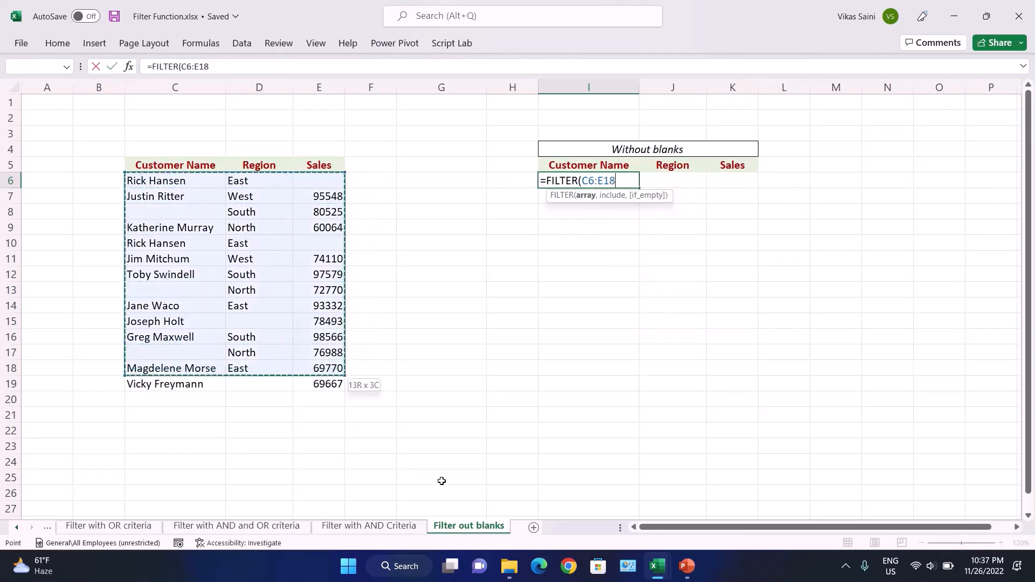
text(,)
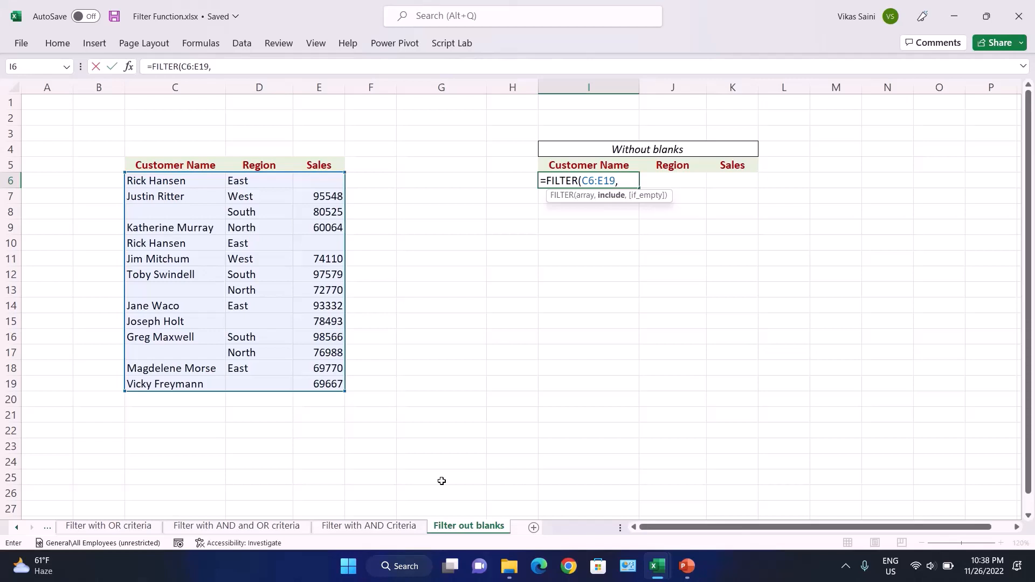
Add the non-blank Customer Name condition C6:C19<>"" in parentheses to the formula's include argument
text(()
click(187, 182)
key(ctrl+shift+Up)
key(ctrl+shift+Up)
key(Down)
key(Down)
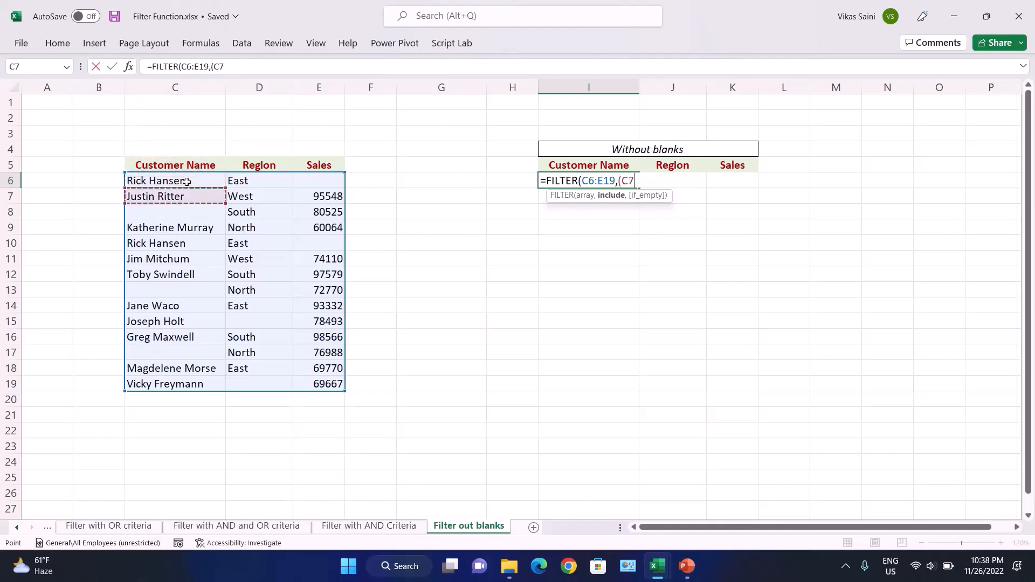
key(Up)
key(Up)
key(ctrl+shift+Down)
key(ctrl+shift+Down)
key(ctrl+shift+Down)
key(ctrl+shift+Down)
key(ctrl+shift+Down)
key(ctrl+shift+Down)
key(ctrl+shift+Down)
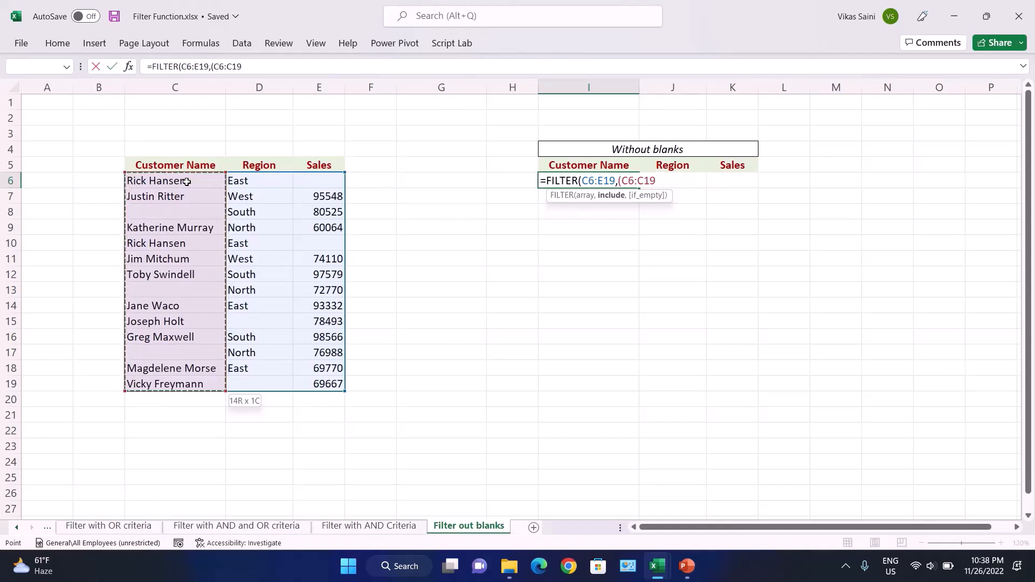
text(<)
text(>"")
Multiply the include argument by a non-blank Region condition, (D6:D19<>"")
text()*()
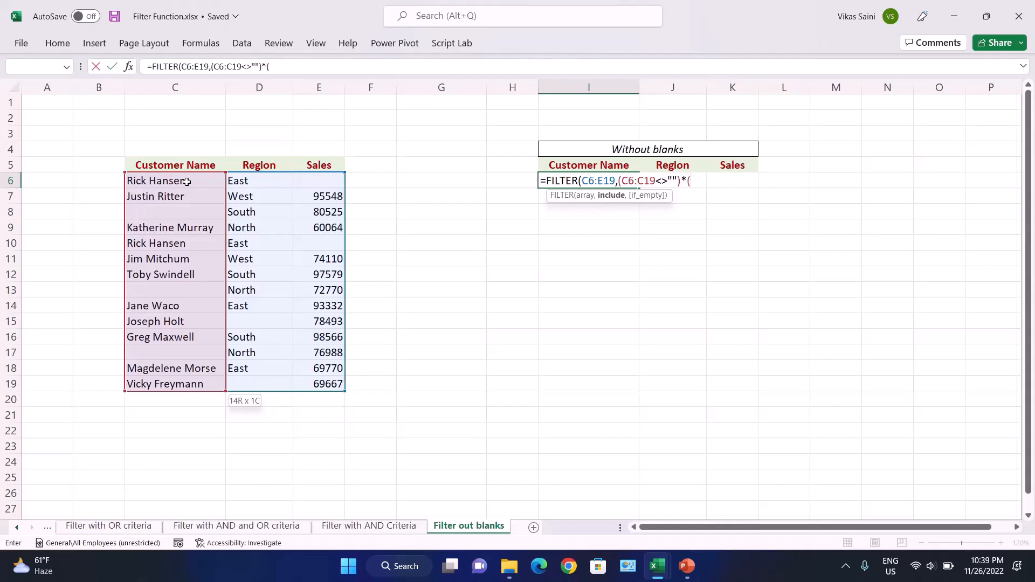
click(243, 183)
drag(243, 183, 265, 388)
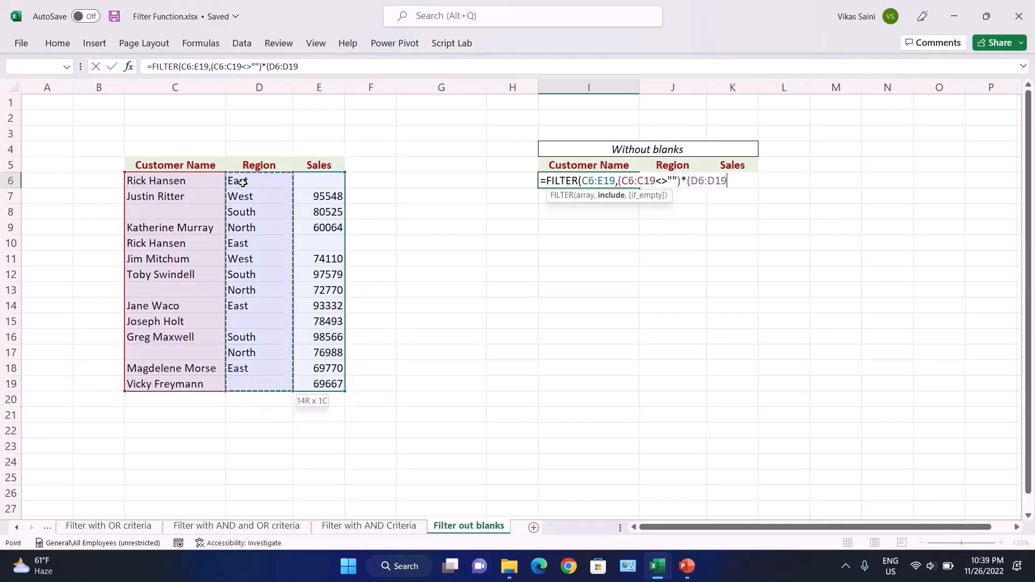
text(<>)
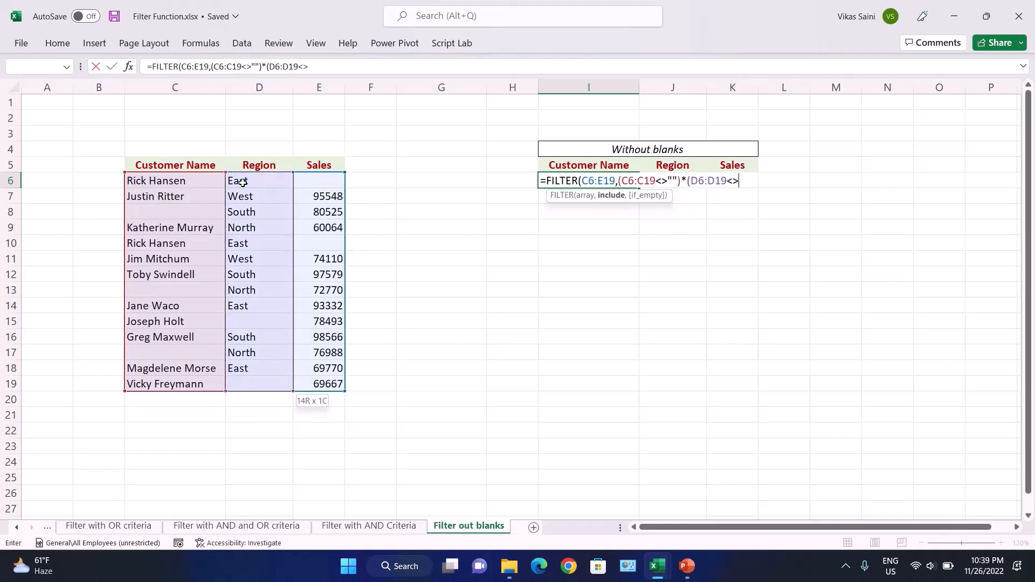
text(""))
Multiply the include argument by a non-blank Sales condition, (E6:E19<>"")
text(*()
drag(299, 184, 321, 384)
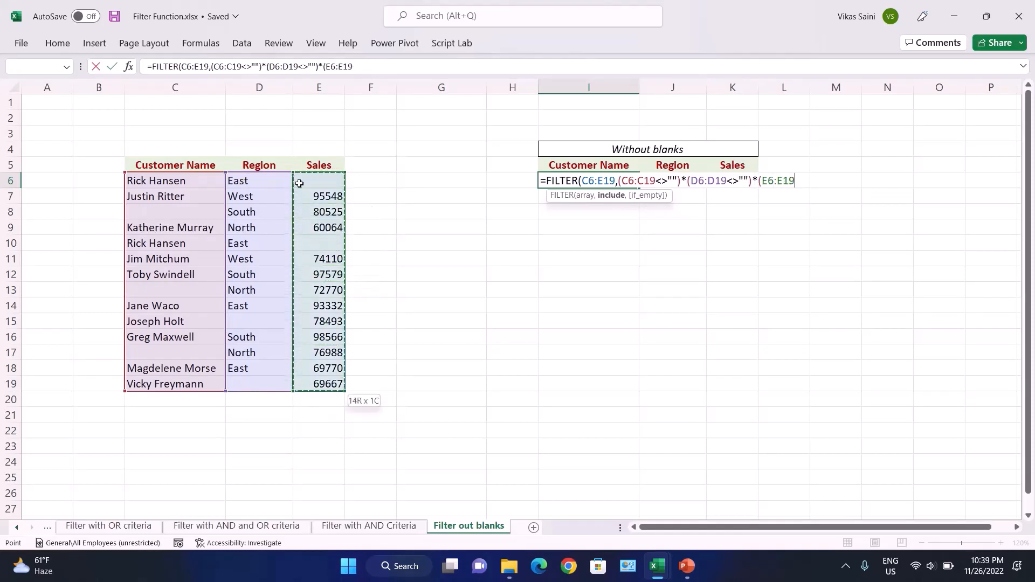
text(<)
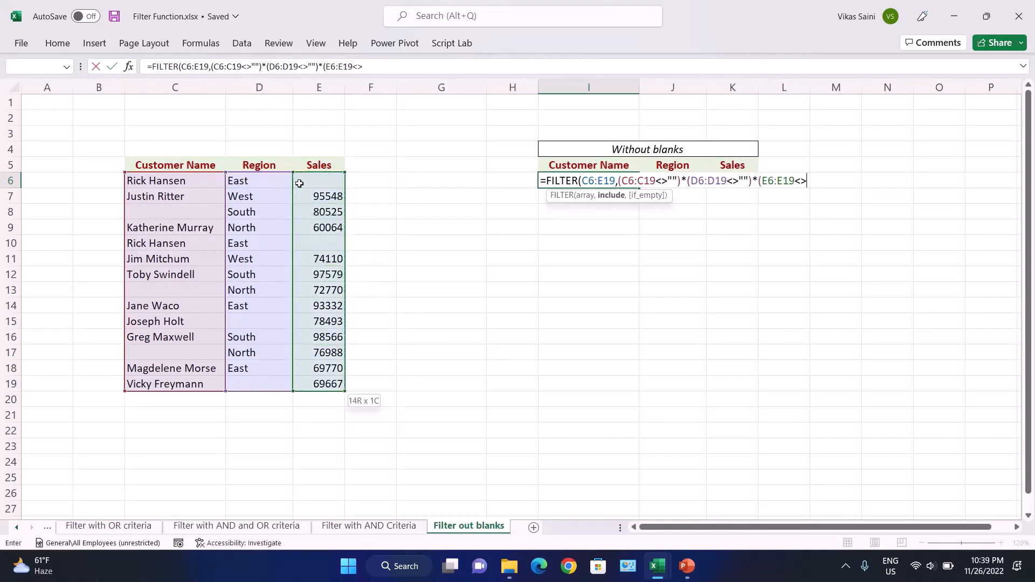
text(>""))
Set the if_empty argument to "Please Enter Correct Data" and complete the FILTER formula in I6
text(,)
text(Plase)
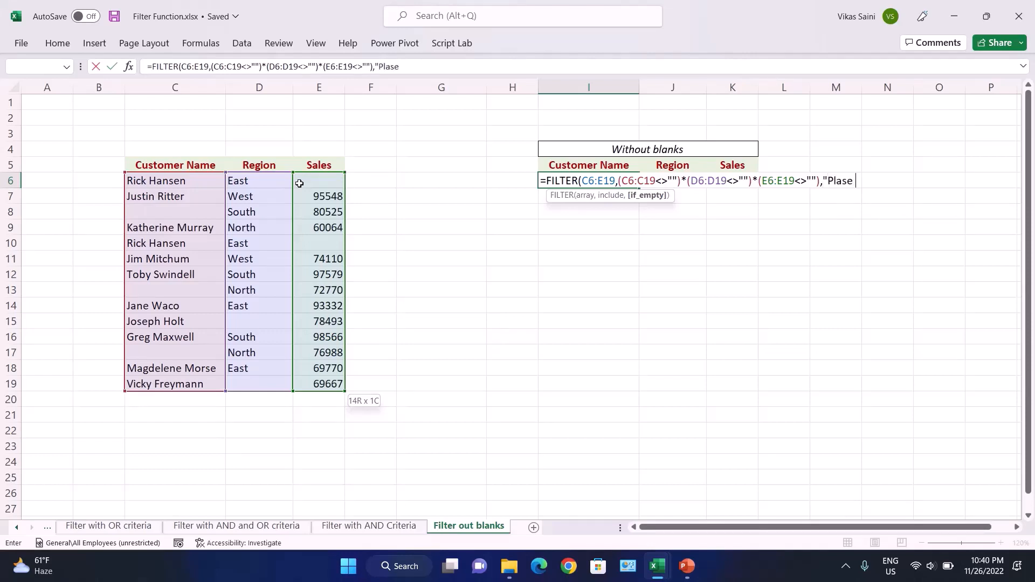
key(BackSpace)
key(BackSpace)
key(BackSpace)
text(ease Enter Correc)
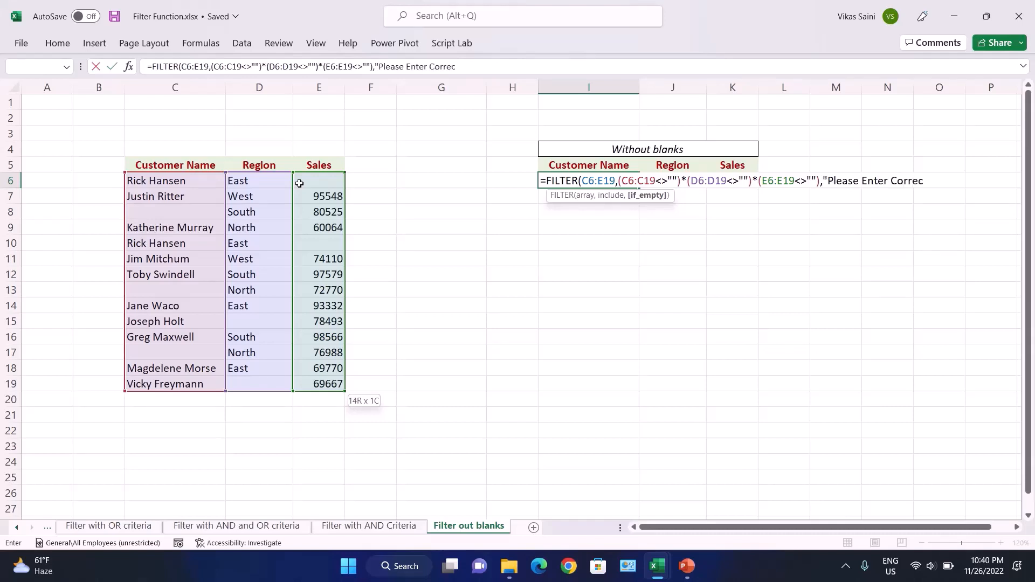
text(t Data"))
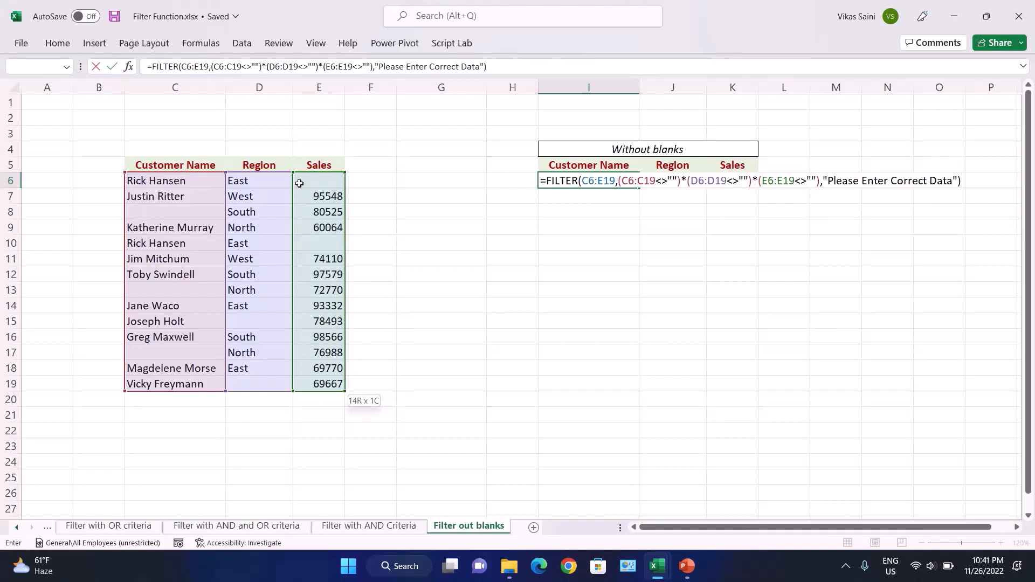
key(Return)
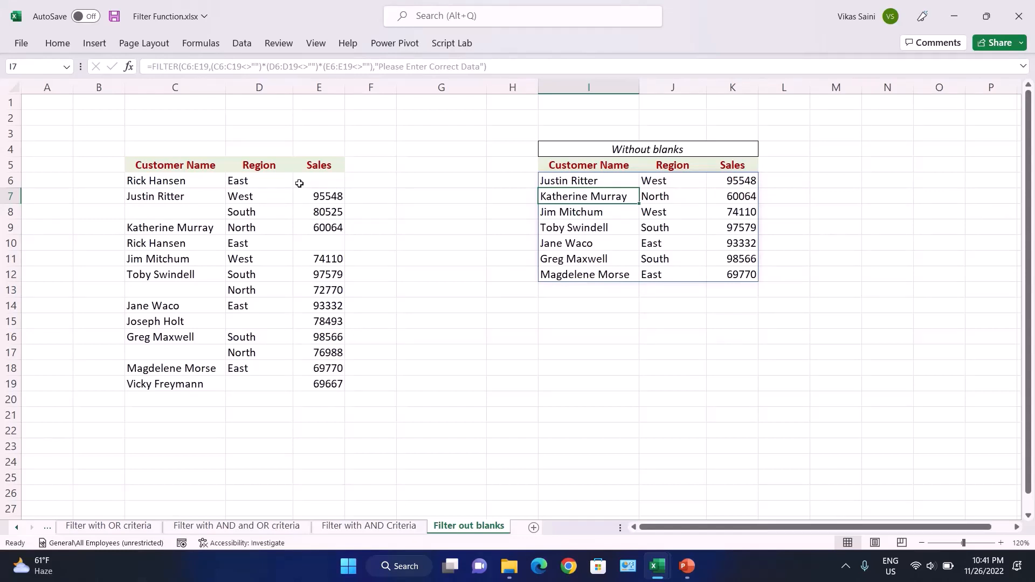
Compare the first row of the Without blanks results with row 6 of the customer table, checking for empty cells
key(Up)
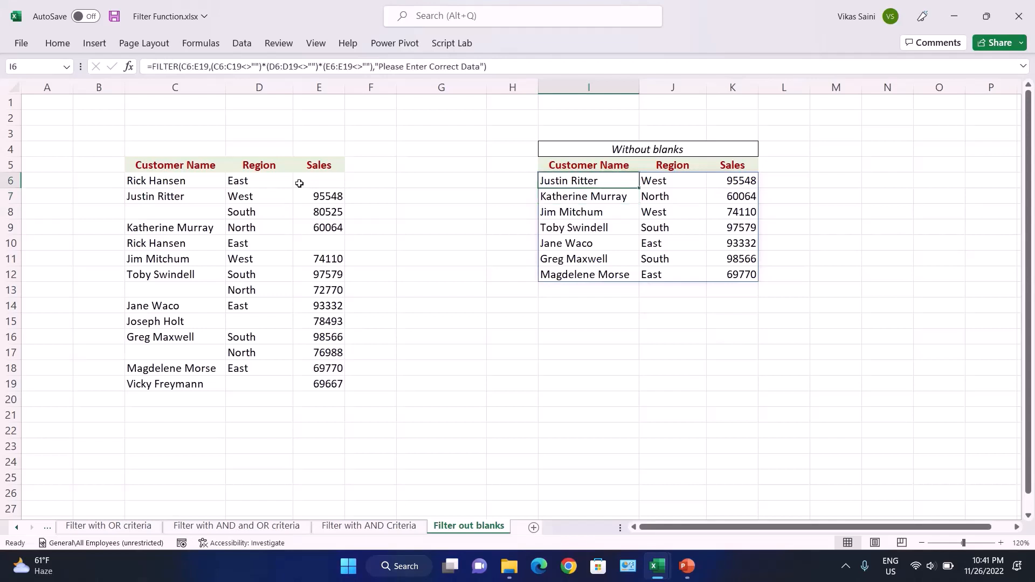
key(Right)
key(Left)
key(Right)
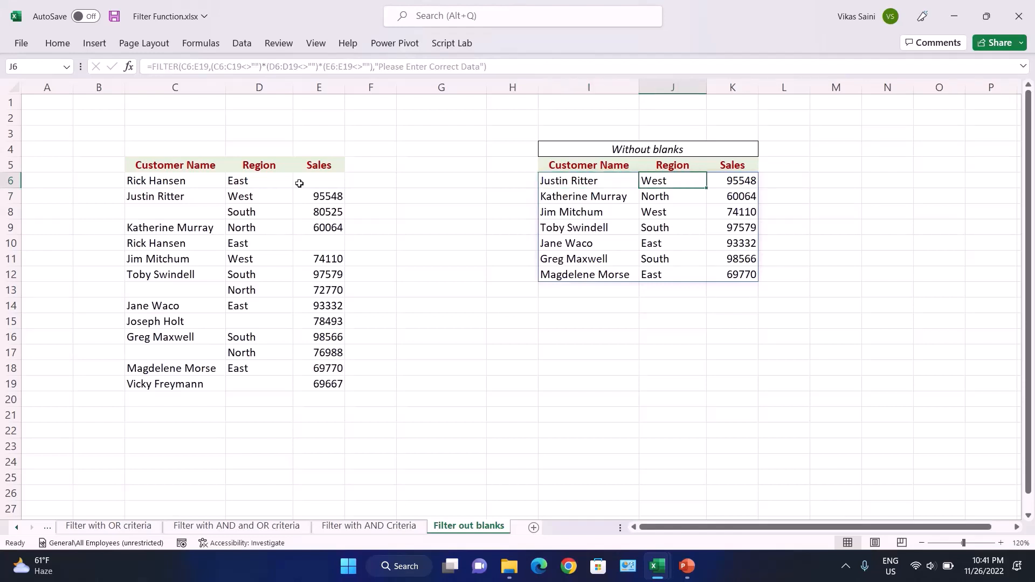
key(Right)
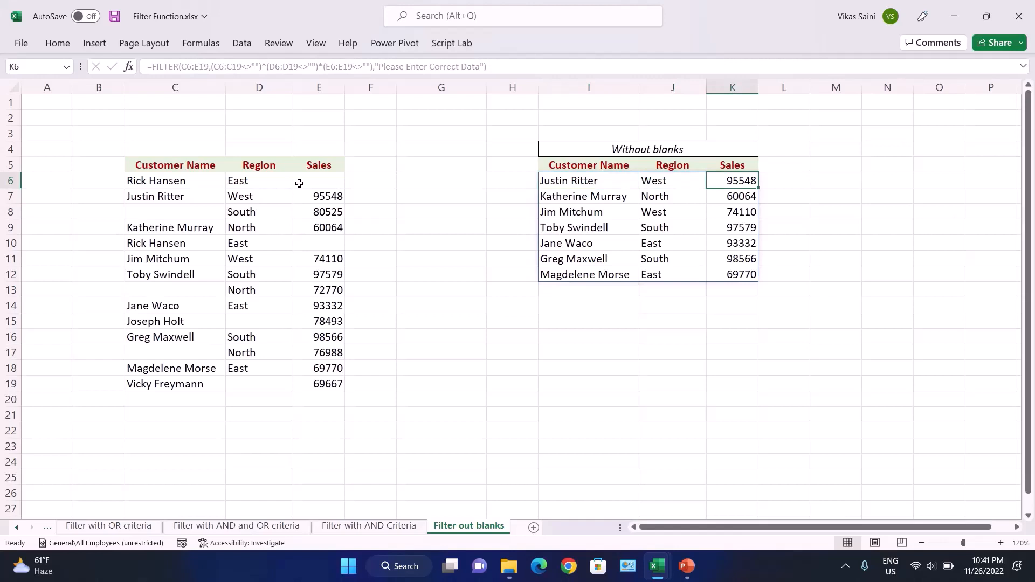
key(Left)
key(Left)
key(Left)
key(Left)
key(Left)
key(Left)
key(Left)
key(Left)
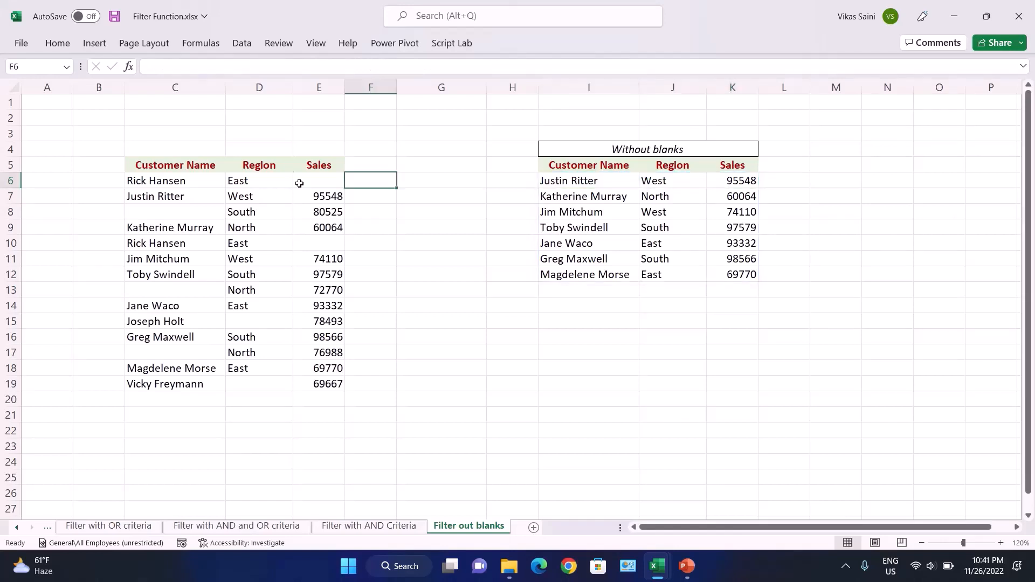
key(Right)
key(Left)
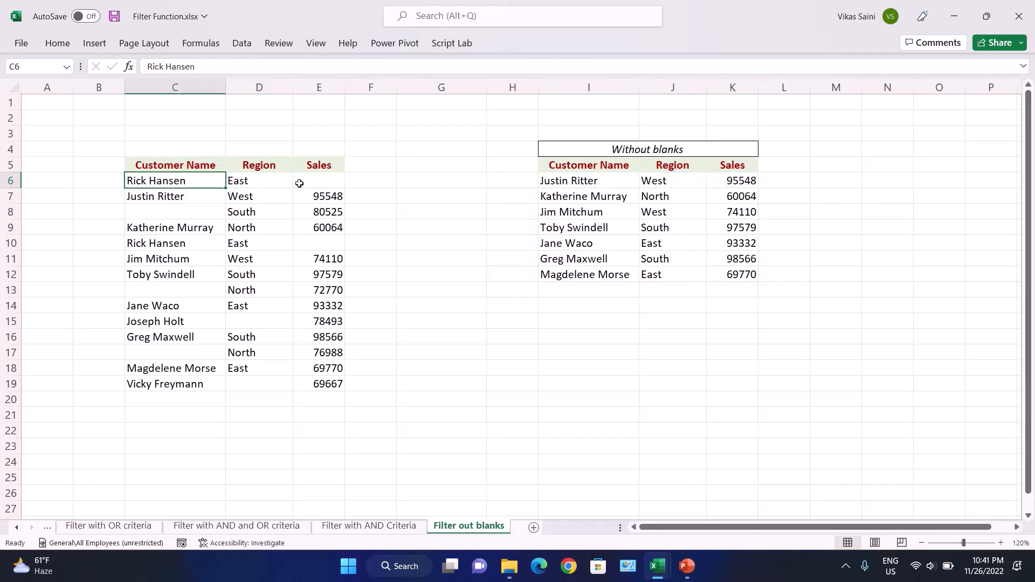
key(Right)
key(Right)
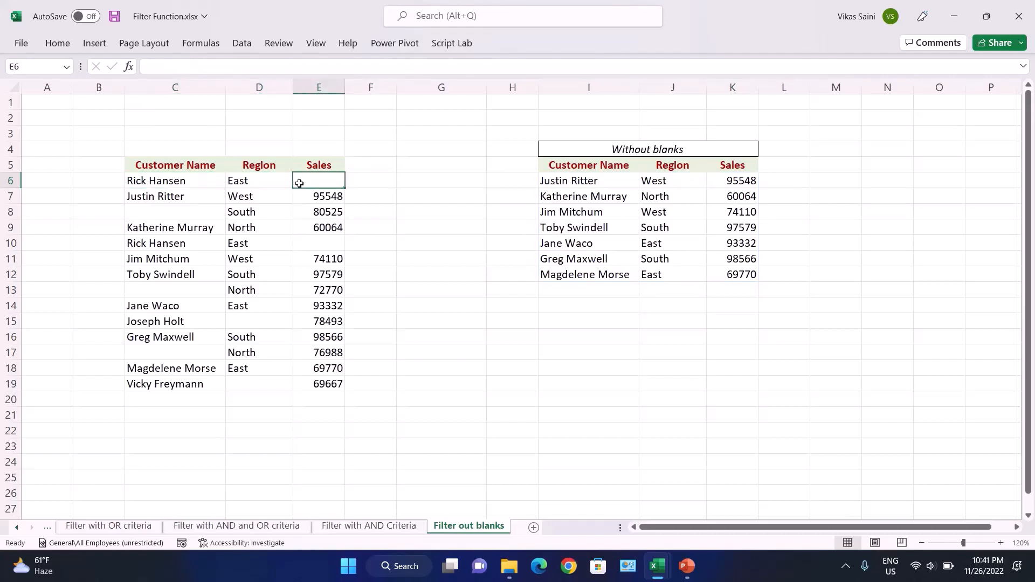
key(Left)
key(Left)
key(Left)
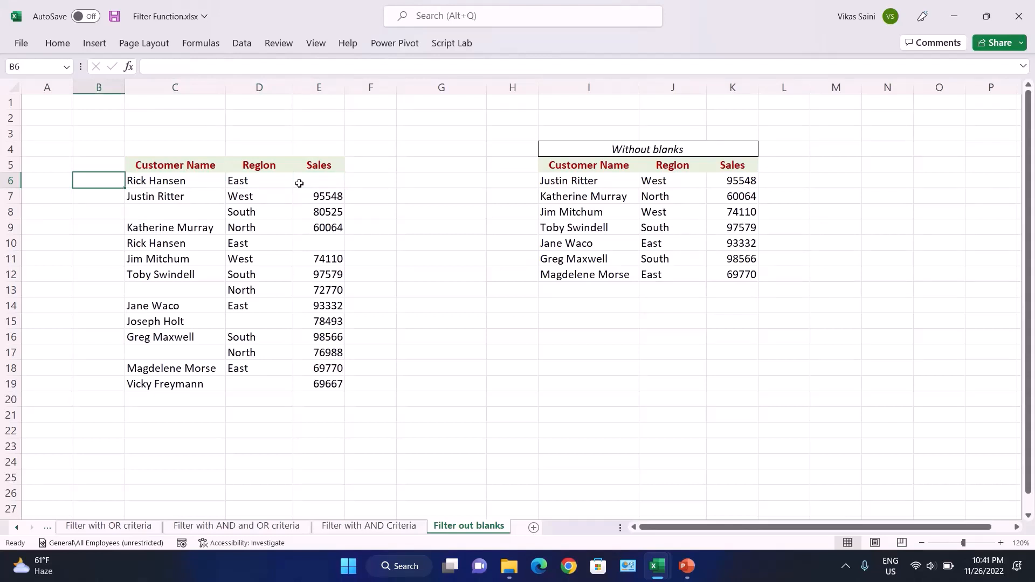
Check row 7 of the customer table for completeness and compare it with the first filtered result row
key(Right)
key(shift+Right)
key(shift+Right)
key(Down)
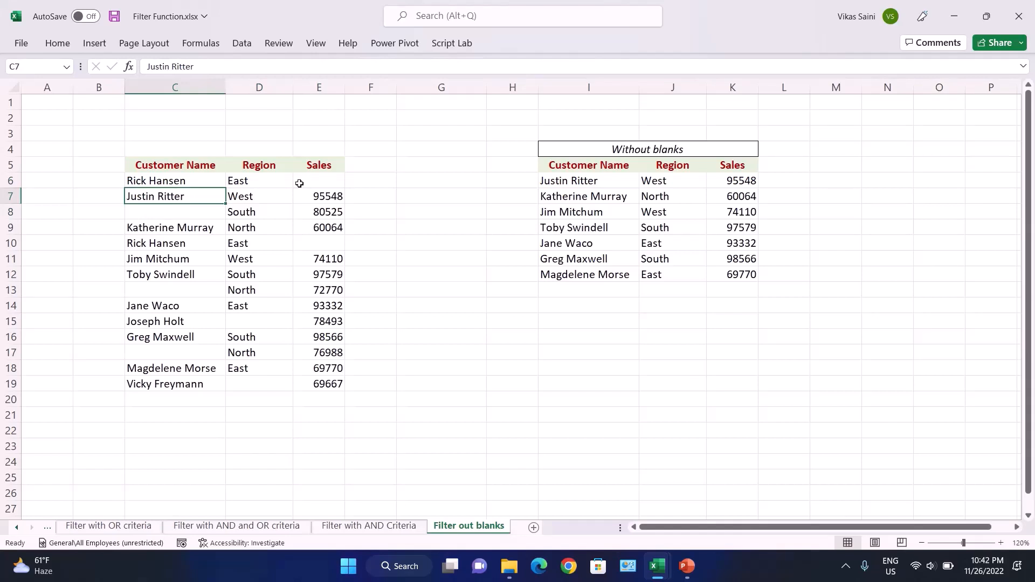
key(shift+Right)
key(shift+Right)
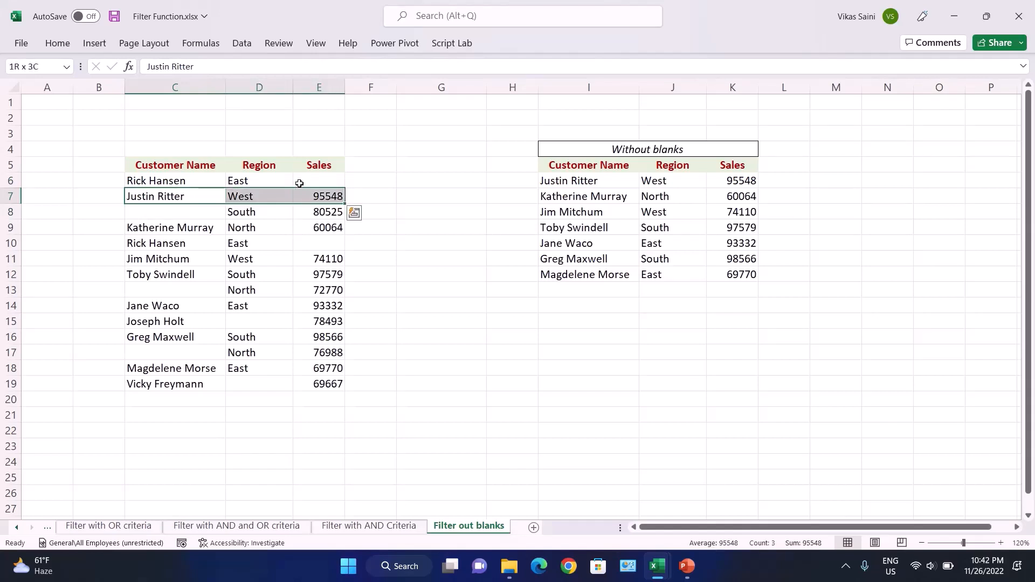
key(Right)
key(Right)
key(Right)
key(Right)
key(Right)
key(Right)
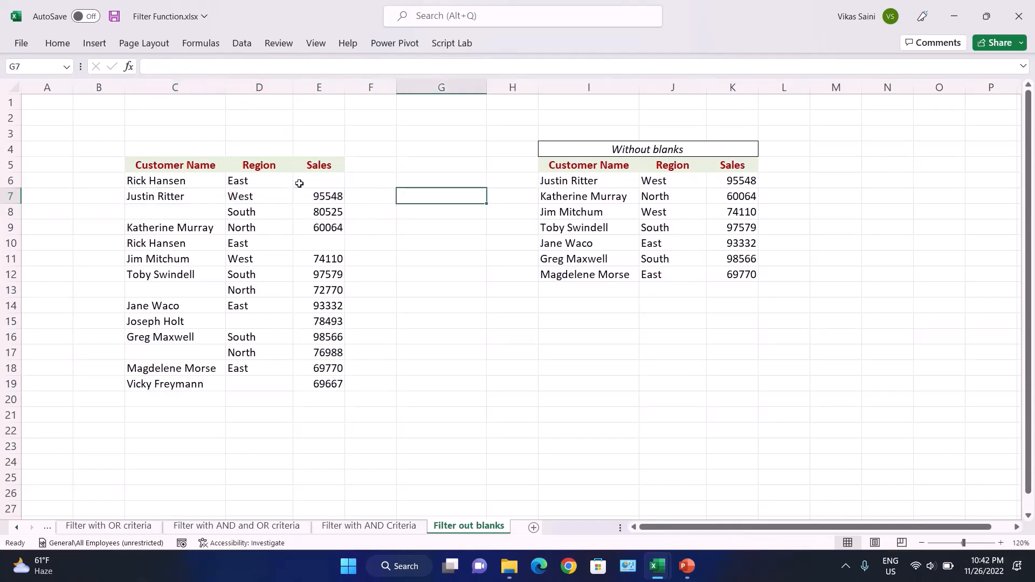
key(Up)
key(Right)
key(Right)
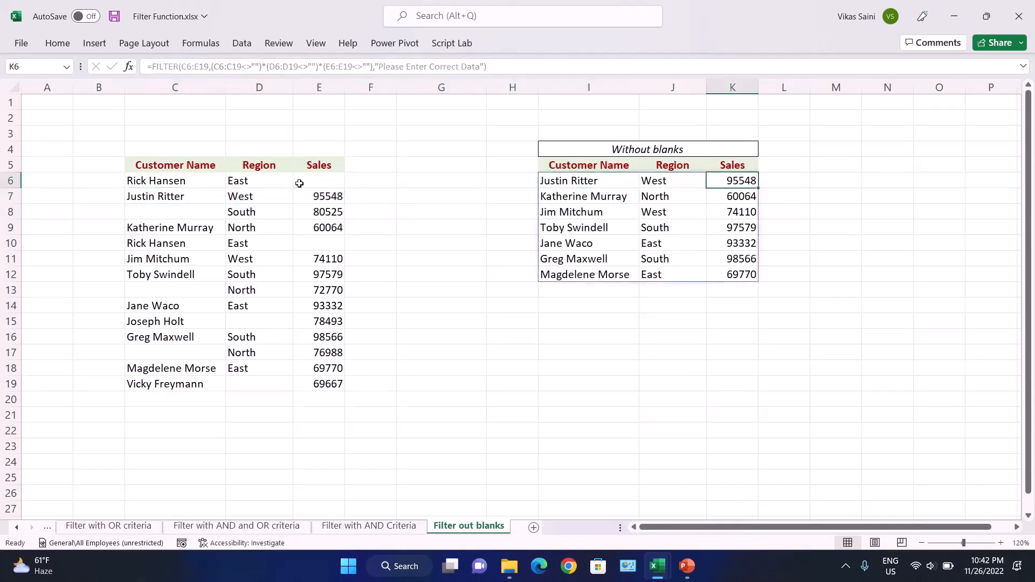
key(Down)
key(Left)
key(Left)
key(Left)
key(Left)
key(Left)
key(Left)
key(Left)
key(Left)
key(Right)
key(Right)
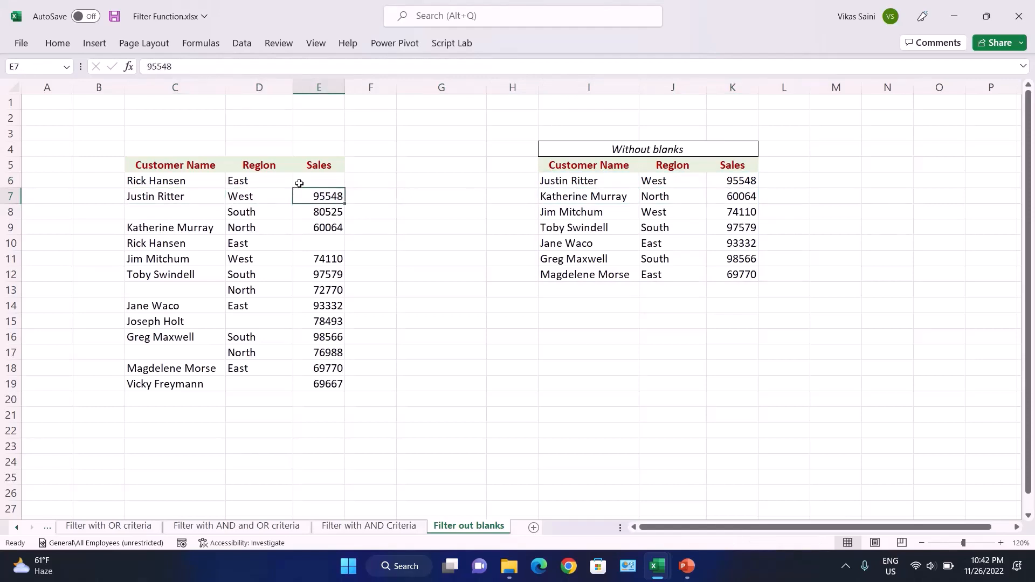
Review the ranges and conditions of the FILTER formula in I6 without changing it
key(Up)
key(Right)
key(Right)
key(Right)
key(Right)
key(F2)
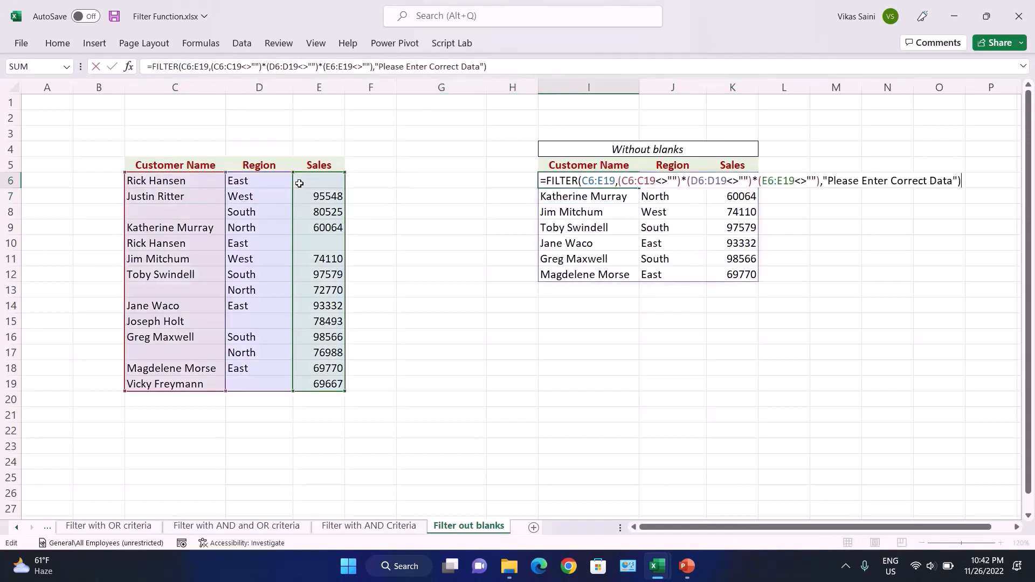
key(Escape)
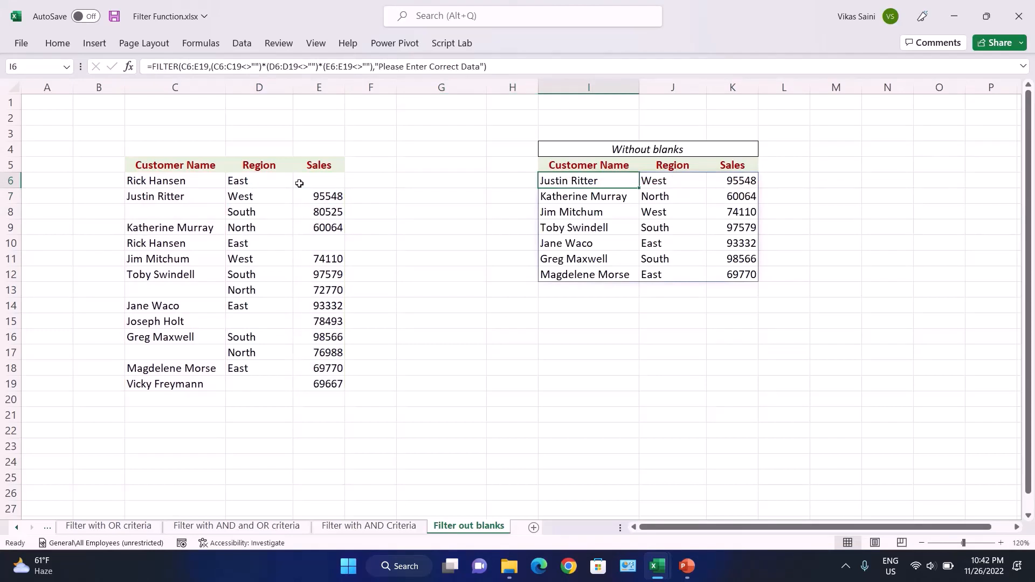
key(Right)
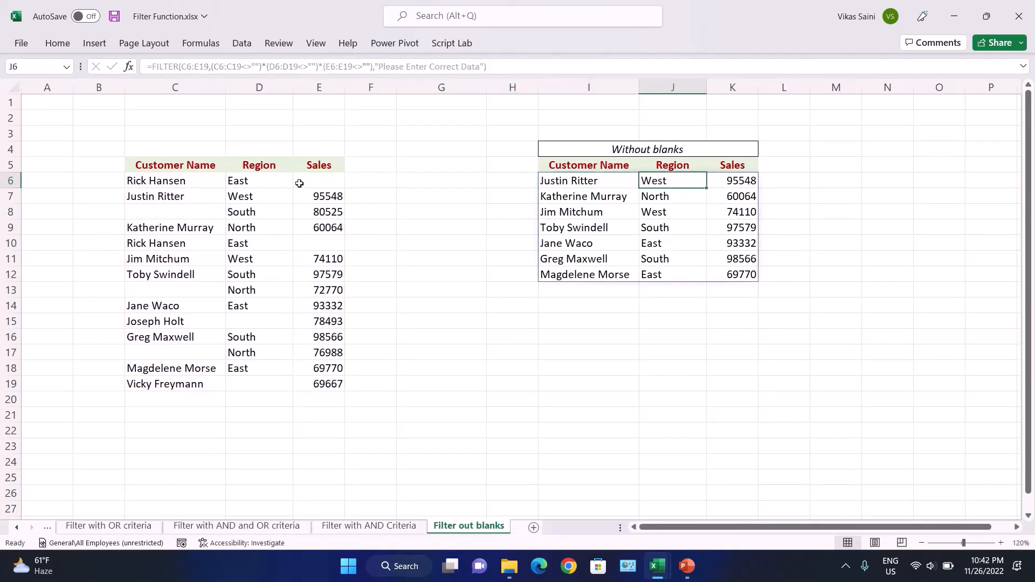
Test the formula by entering 89552 as Sales in E6 and clearing the Sales value in E7
click(299, 183)
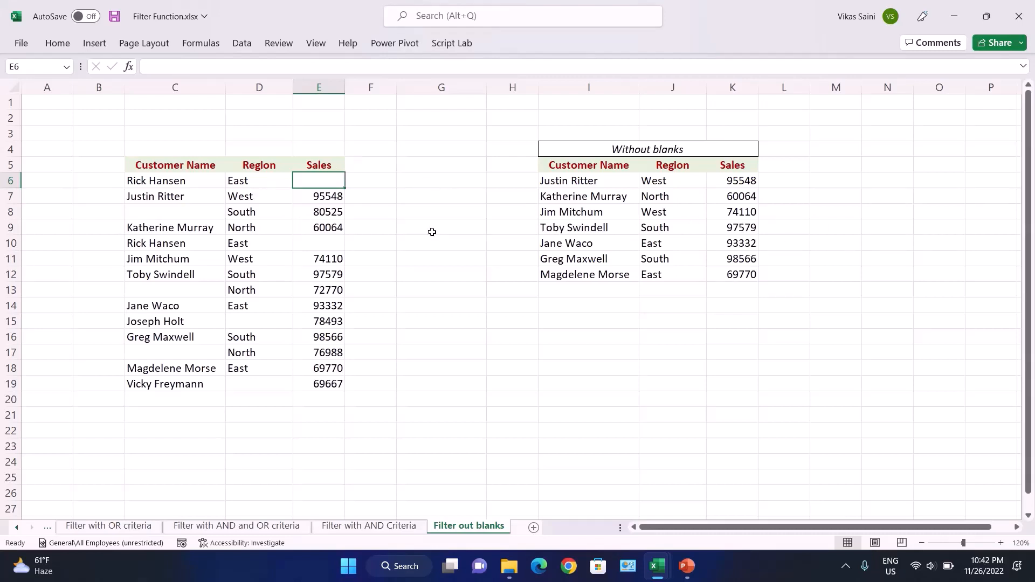
text(89552)
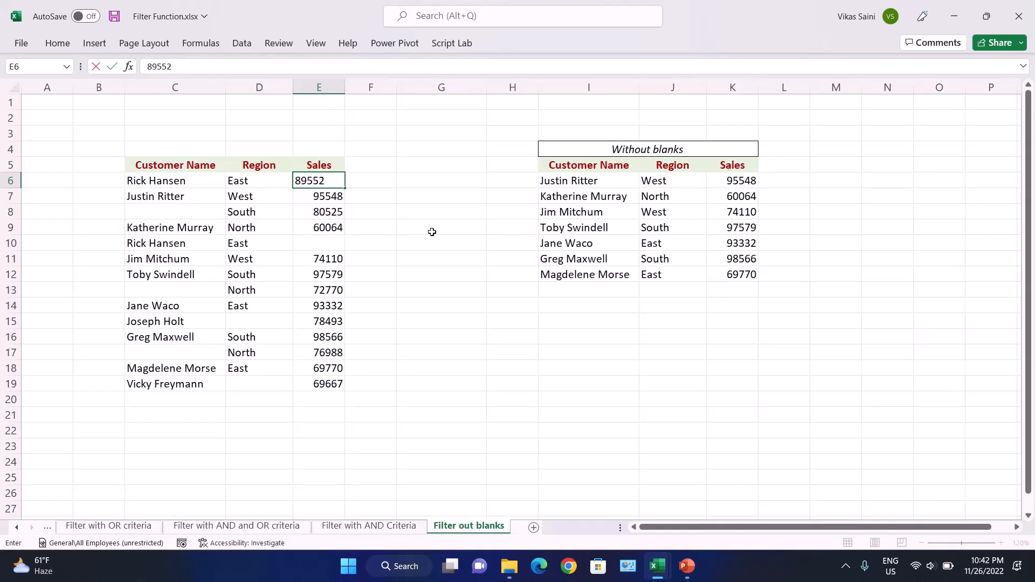
key(Return)
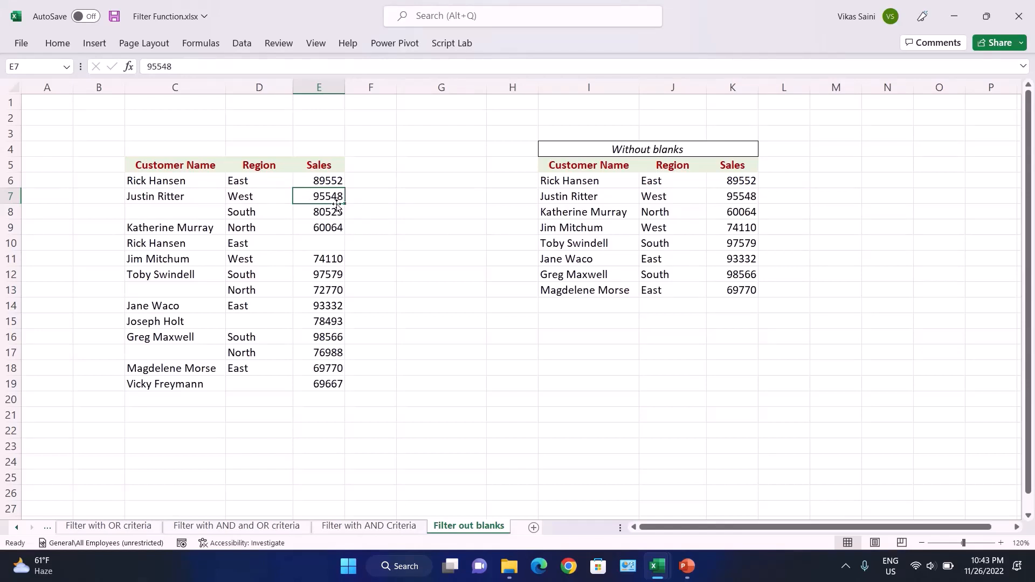
key(Delete)
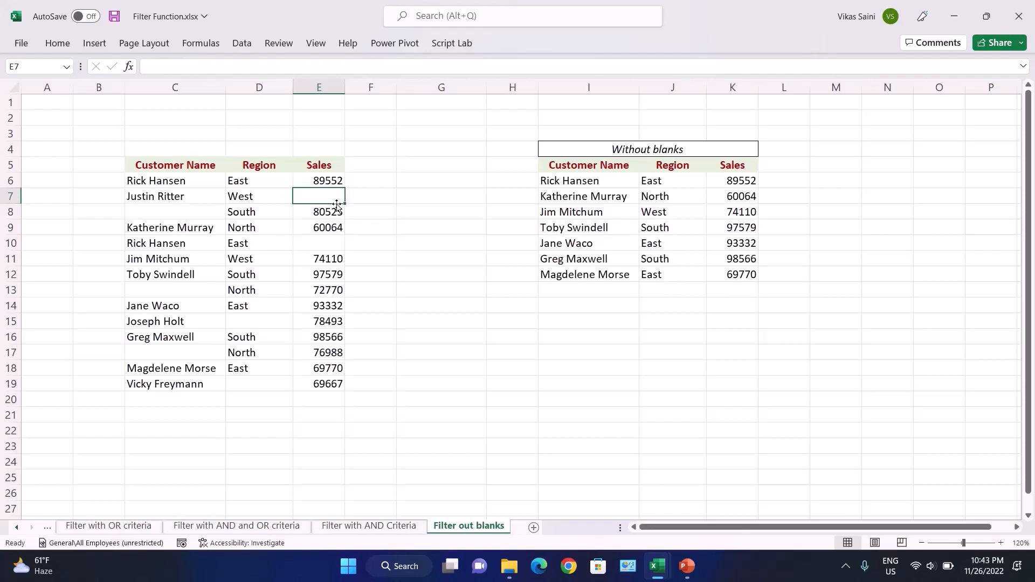
Examine row 7 of the Without blanks results to see how the cleared Sales value affects it
key(Right)
key(Right)
key(Right)
key(Right)
key(Right)
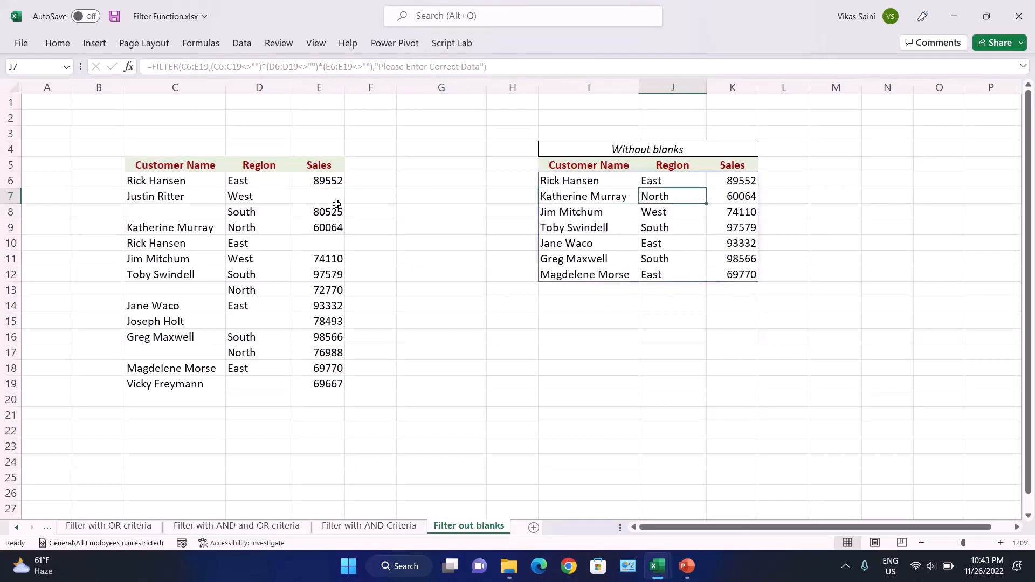
key(Left)
key(shift+Right)
key(shift+Right)
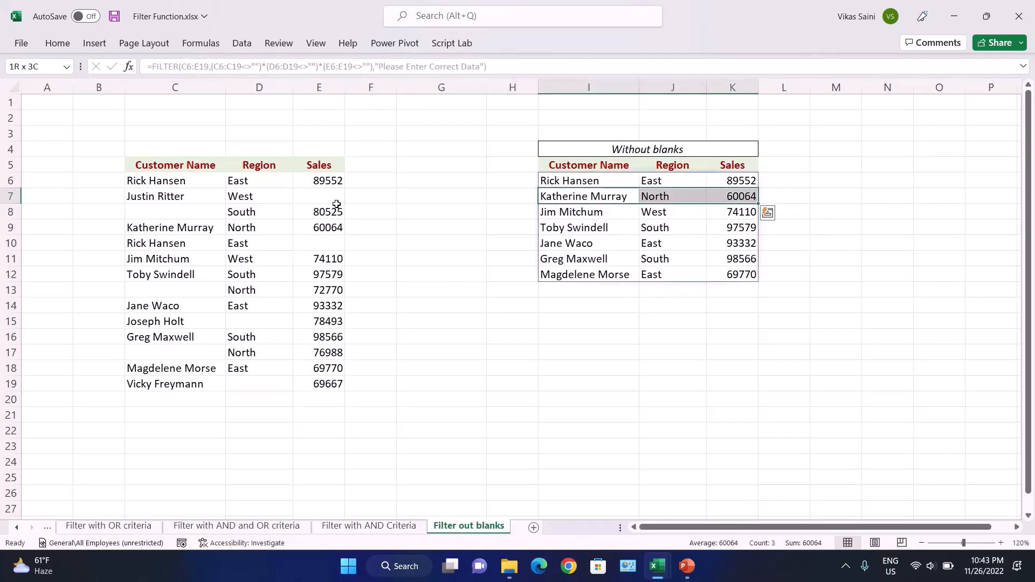
key(Right)
key(Left)
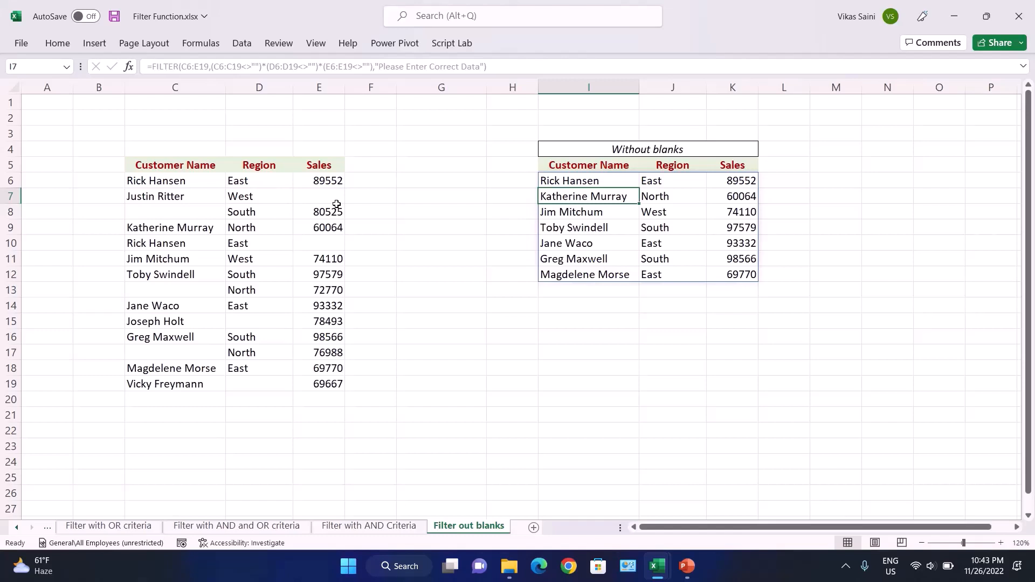
Check the Customer Name entries and the first Sales value in the updated Without blanks results
key(Down)
key(Down)
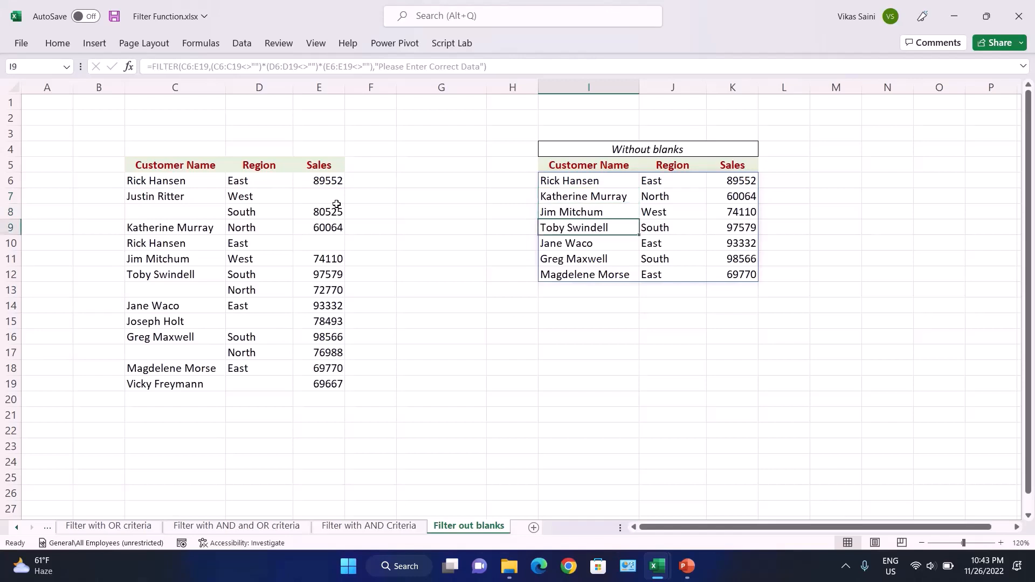
key(Up)
key(Up)
key(Up)
key(Down)
key(Up)
key(Down)
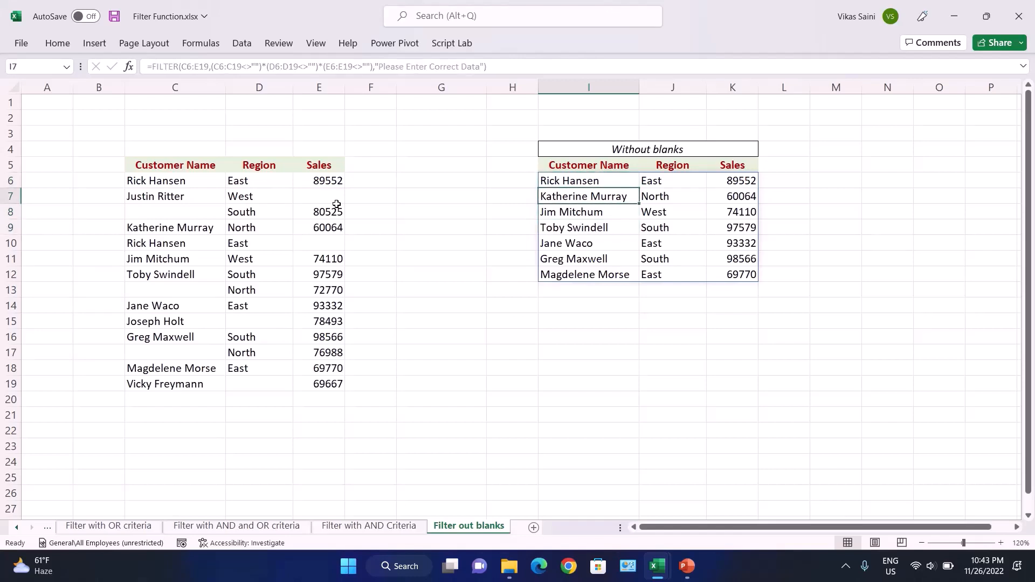
key(Down)
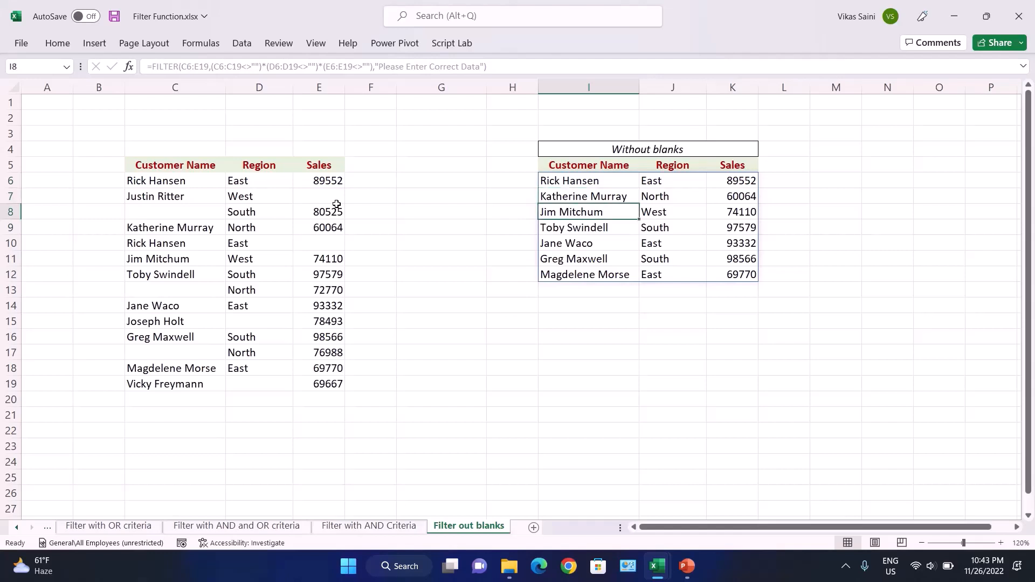
key(Up)
key(Up)
key(Down)
key(Right)
key(Right)
key(Up)
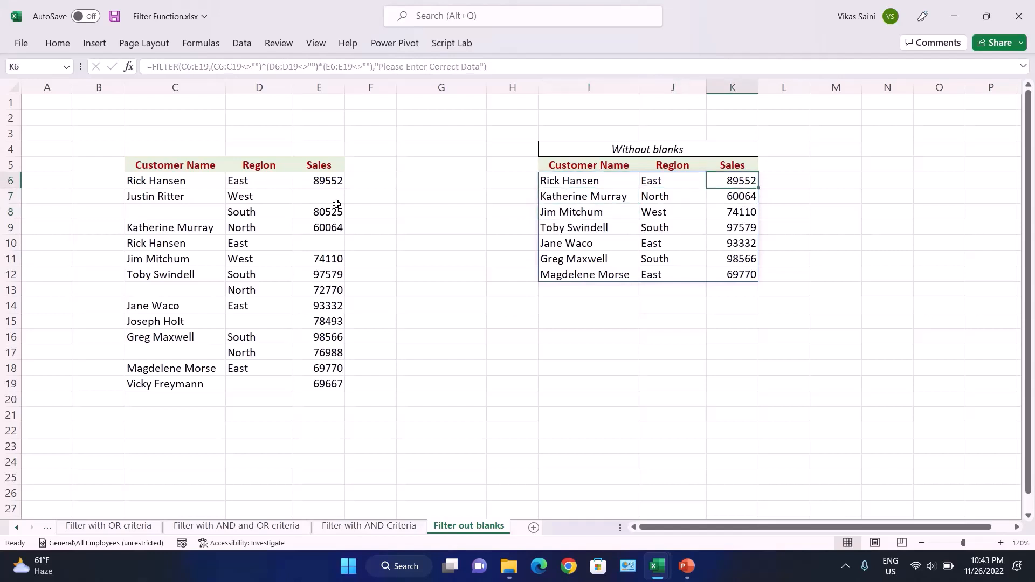
key(Left)
key(Down)
key(Left)
key(Up)
key(Down)
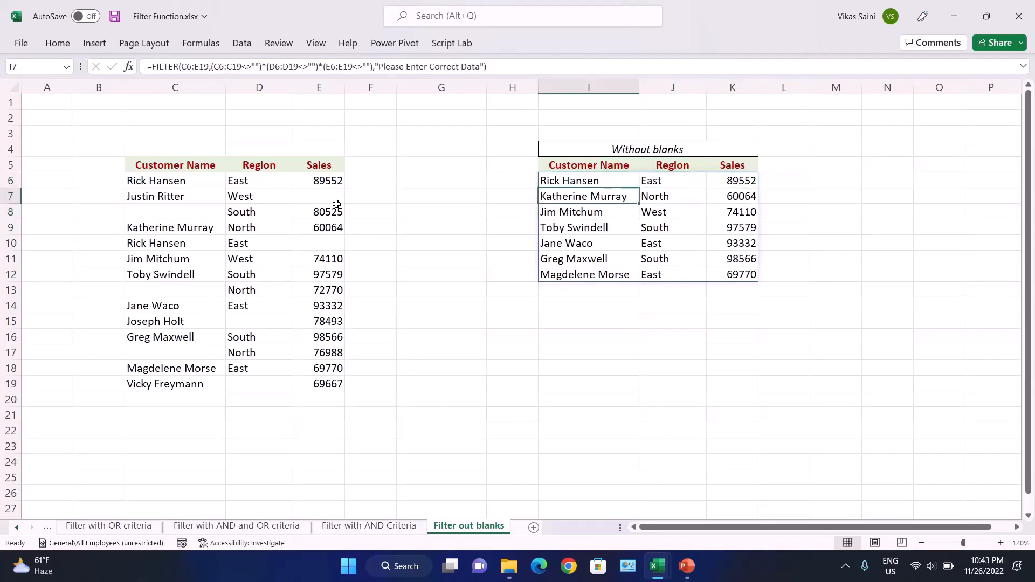
key(Up)
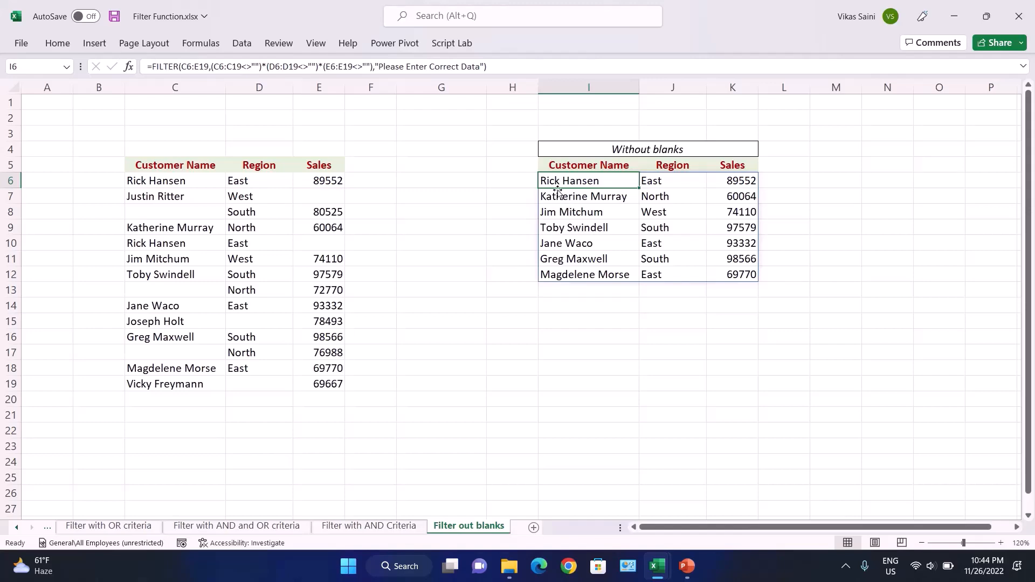
mouse_move(503, 4)
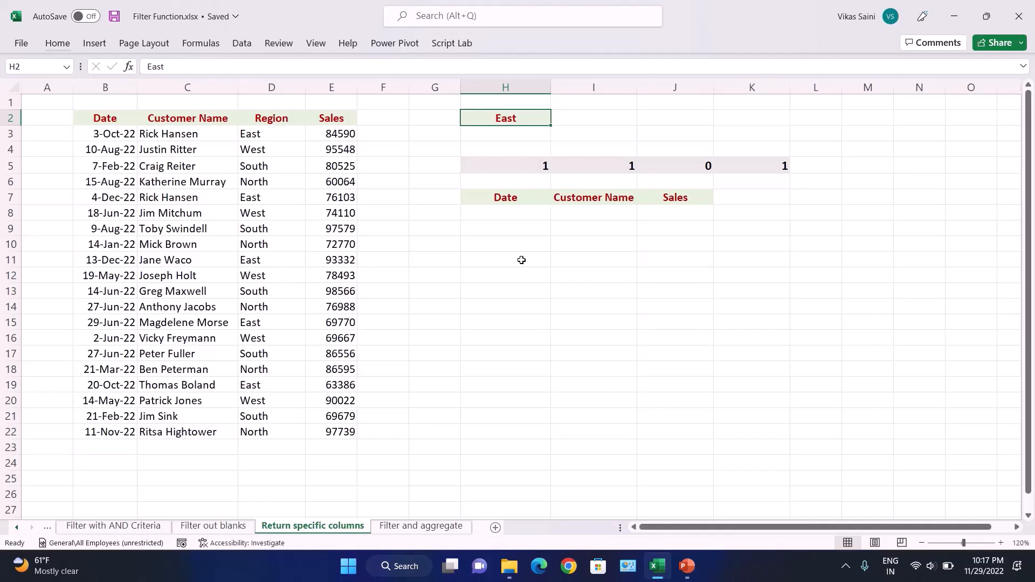
Examine the Return specific columns layout below H2, including the flag row 5 and the output header row 7
key(Down)
key(Down)
key(Down)
key(Down)
key(Down)
key(Down)
key(Down)
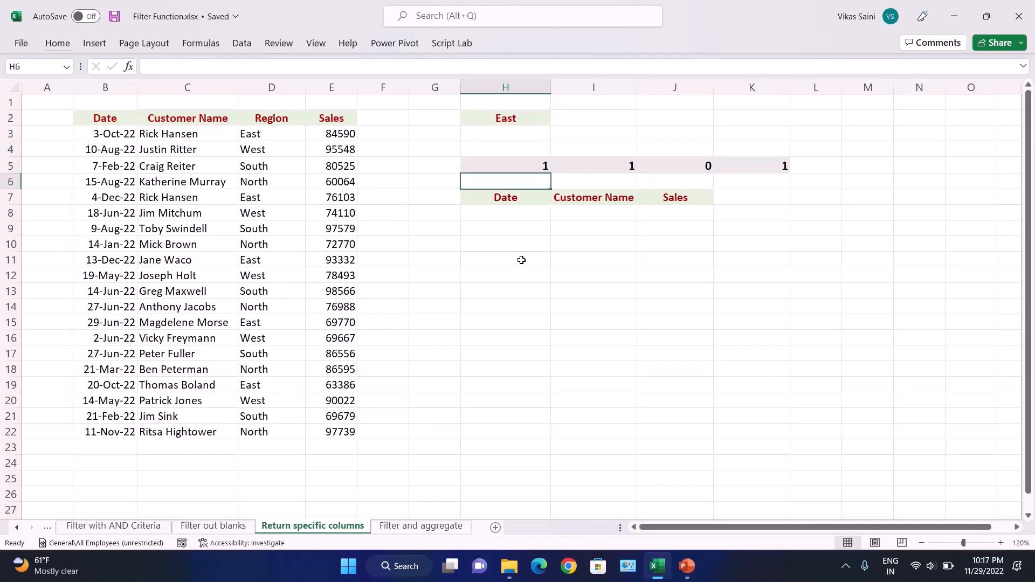
key(Up)
key(Down)
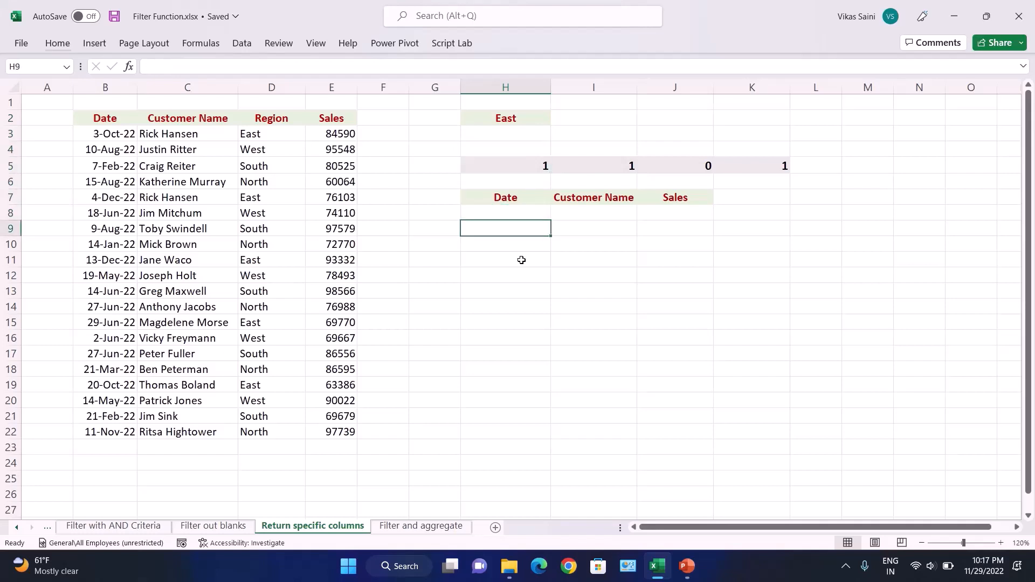
key(Up)
key(Up)
key(Down)
key(Up)
key(Down)
key(Up)
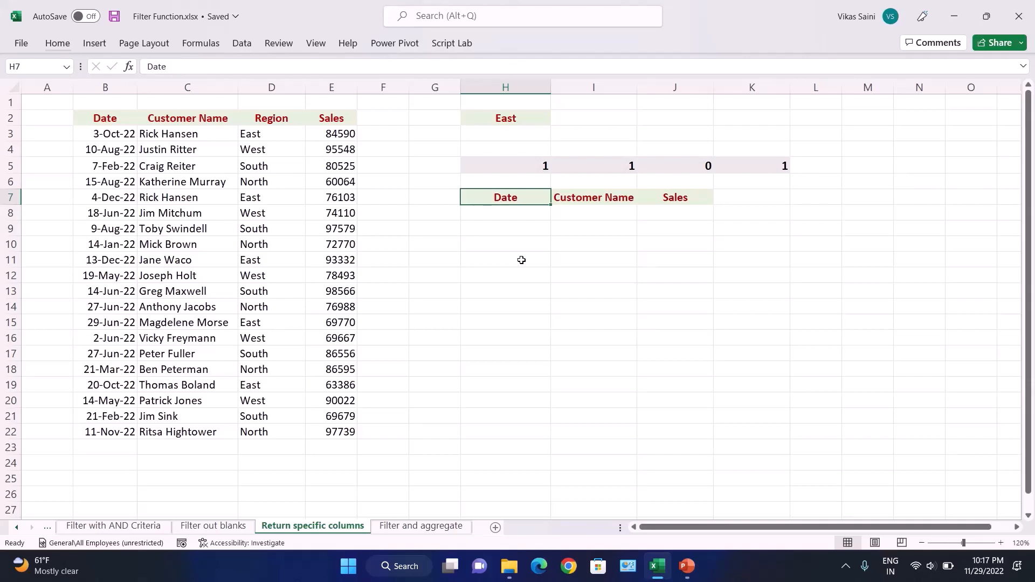
Review the source table up to its Date header in B2, and compare its header row with the region criterion in H2
key(Left)
key(Left)
key(Left)
key(Left)
key(Left)
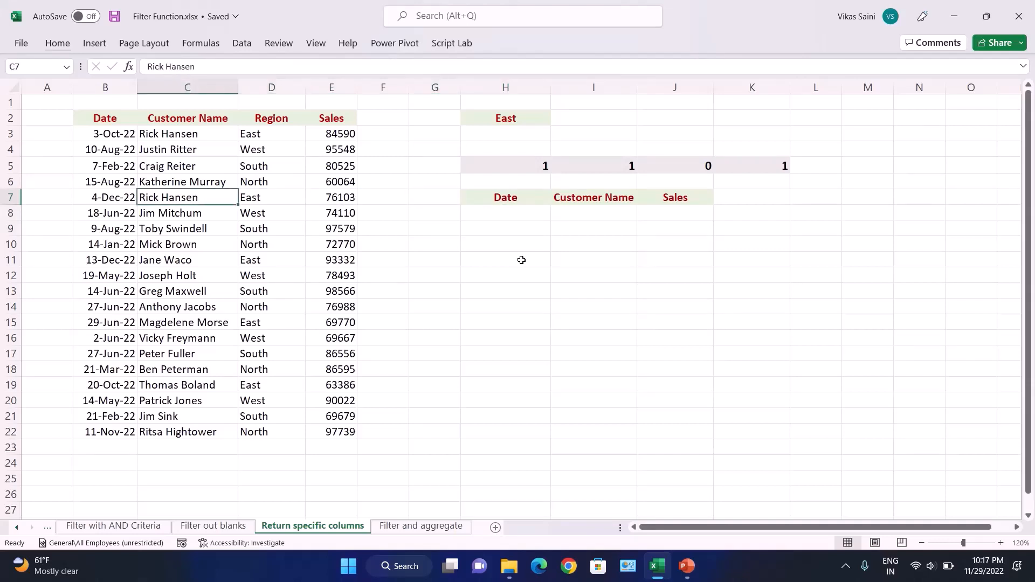
key(Up)
key(Up)
key(Up)
key(Left)
key(Up)
key(Up)
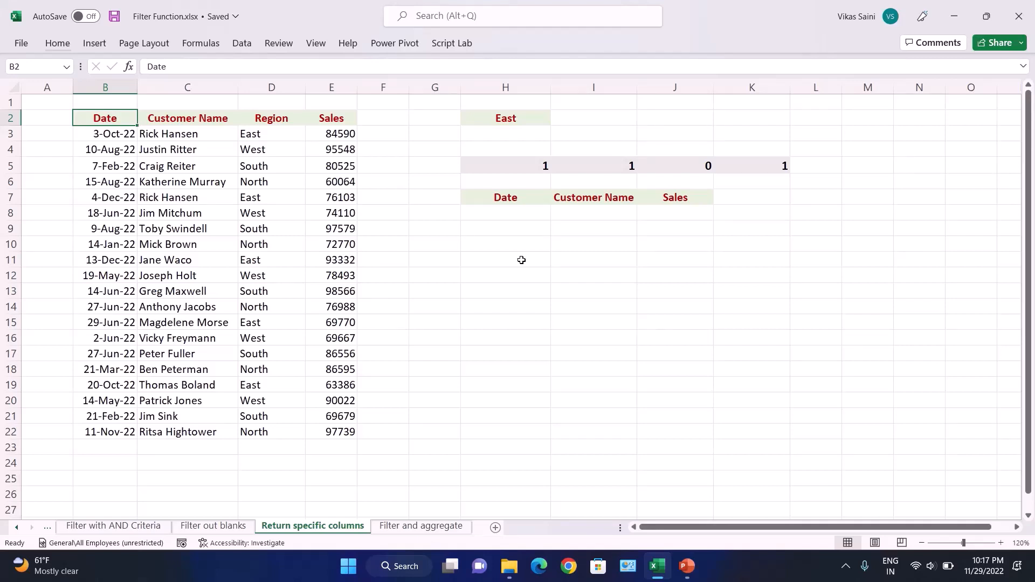
key(Right)
key(Right)
key(Right)
key(Right)
key(Right)
key(Right)
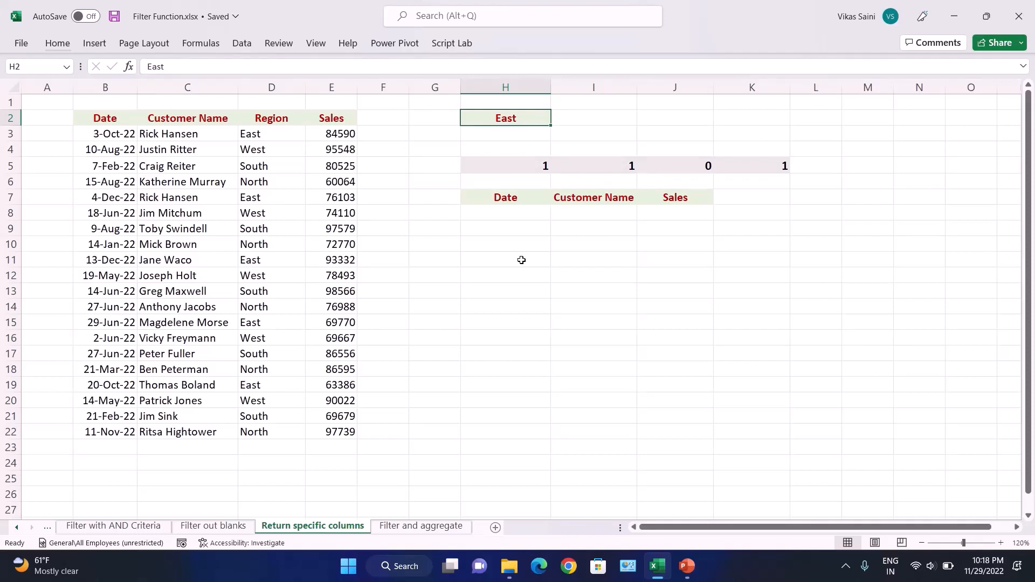
Examine the Date, Customer Name and Sales output headers in row 7 and the empty results area beneath them
key(Down)
key(Down)
key(Down)
key(Down)
key(Down)
key(Down)
key(Up)
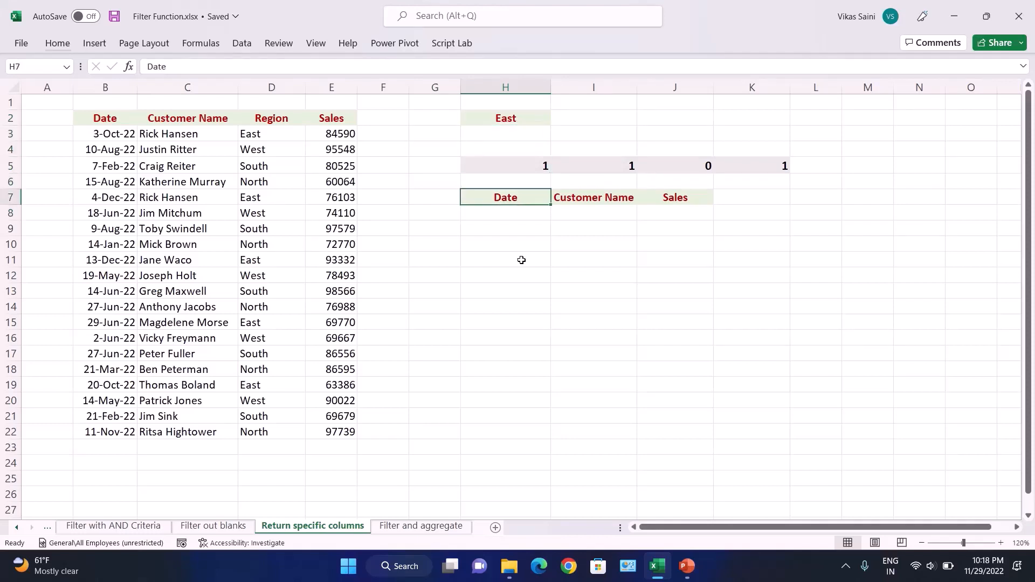
key(Down)
key(Up)
key(Right)
key(Right)
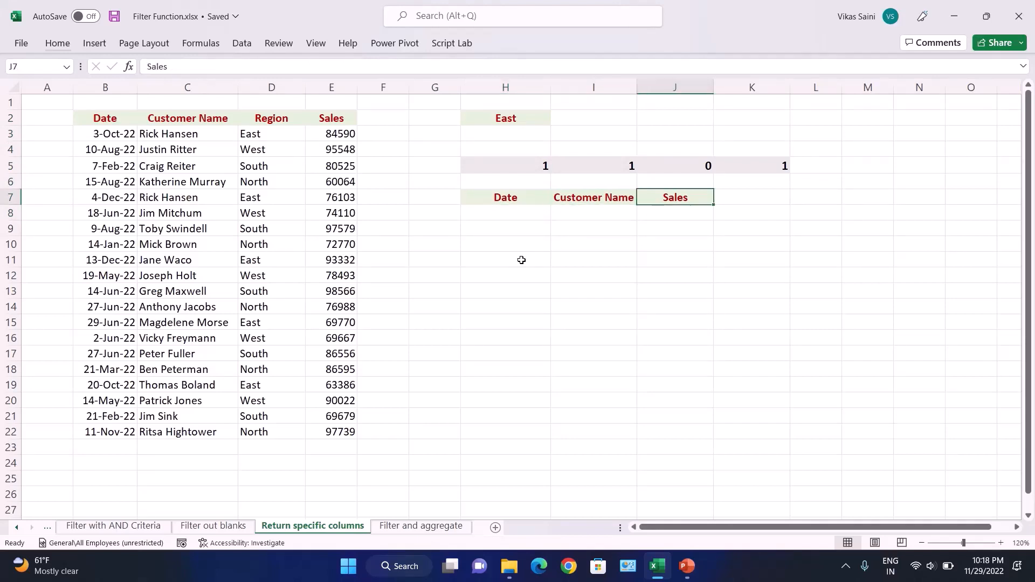
key(Down)
key(Down)
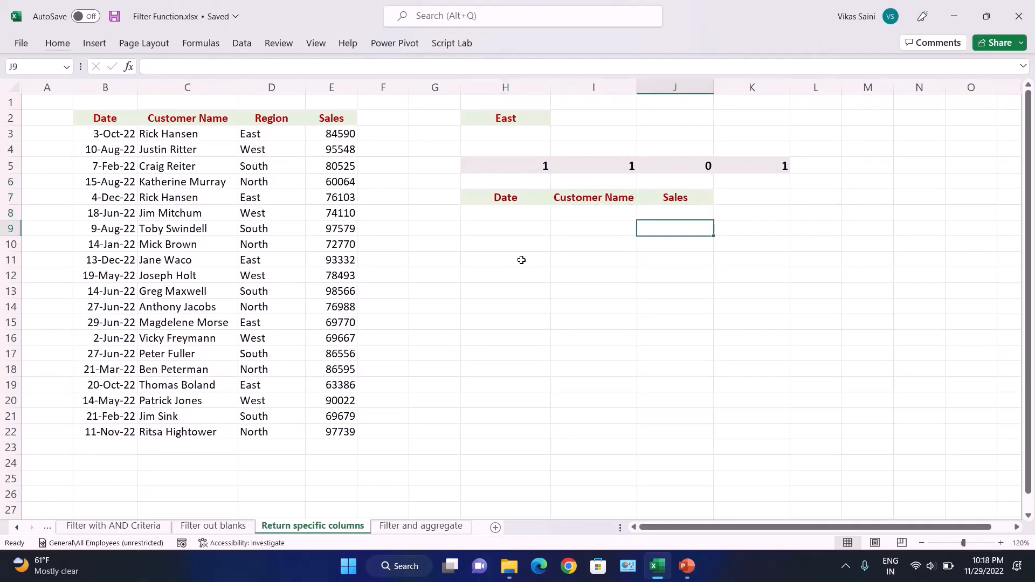
key(Left)
key(Left)
key(Up)
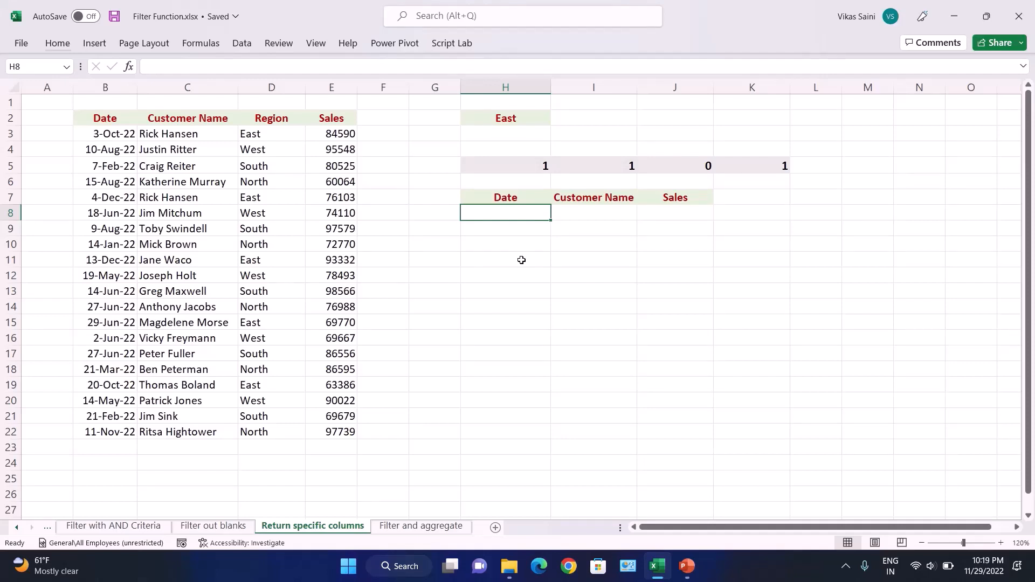
Begin a FILTER formula in H8 with the source data B3:E22 as its array argument
key(Right)
key(Left)
key(Right)
key(Left)
text(=FILTER()
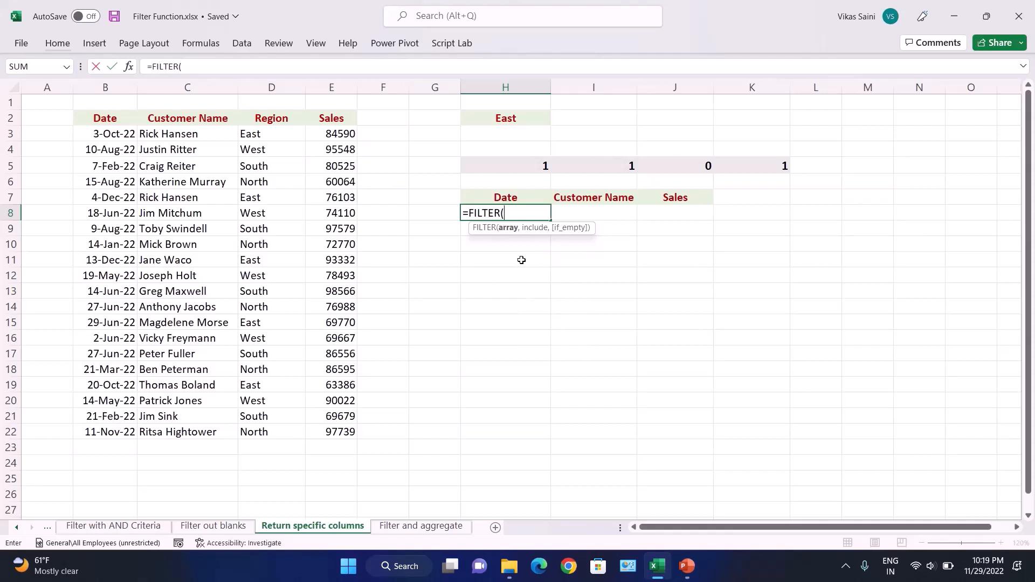
key(Up)
key(Left)
key(Left)
key(Left)
key(Left)
key(Left)
key(Left)
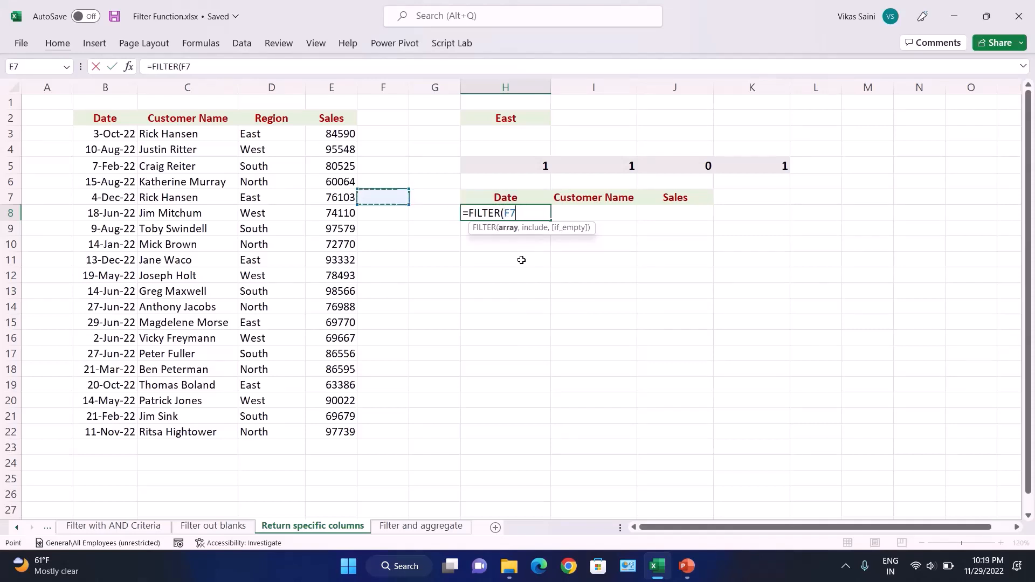
key(Up)
key(Up)
key(Up)
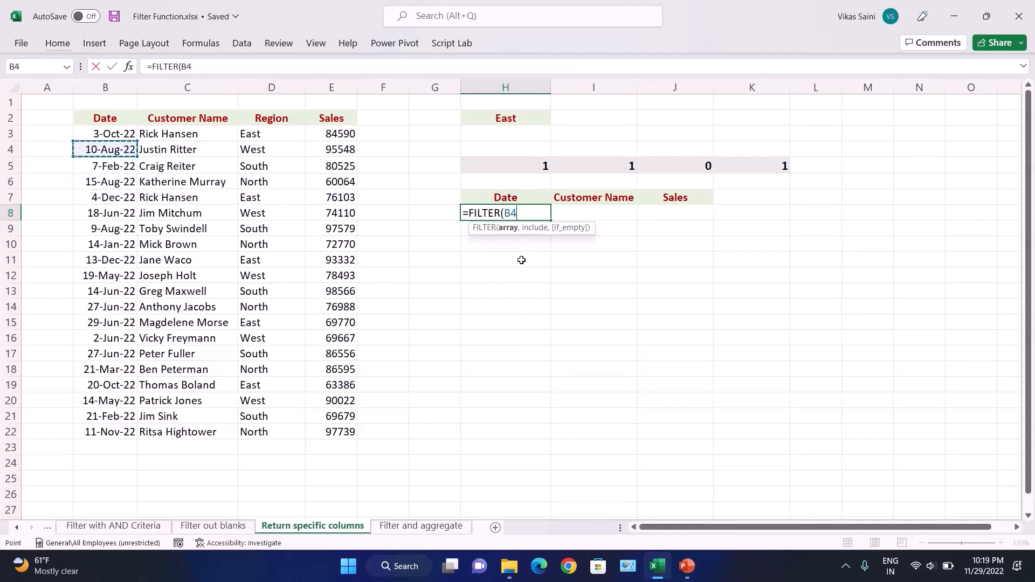
key(Up)
key(Right)
key(Right)
key(Right)
key(ctrl+shift+Down)
key(Left)
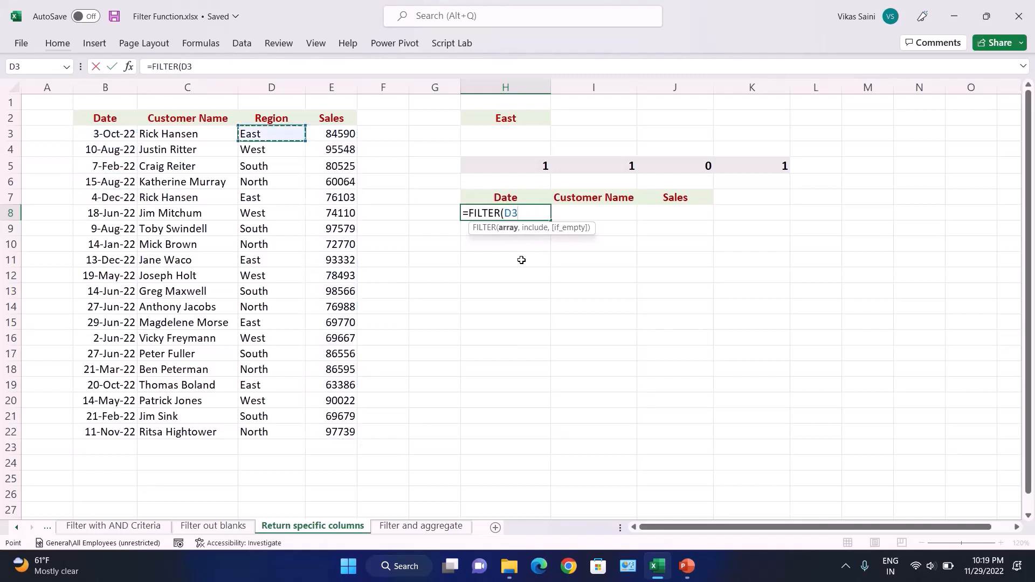
key(Left)
key(Left)
key(shift+Right)
key(shift+Right)
key(shift+Right)
key(ctrl+shift+Down)
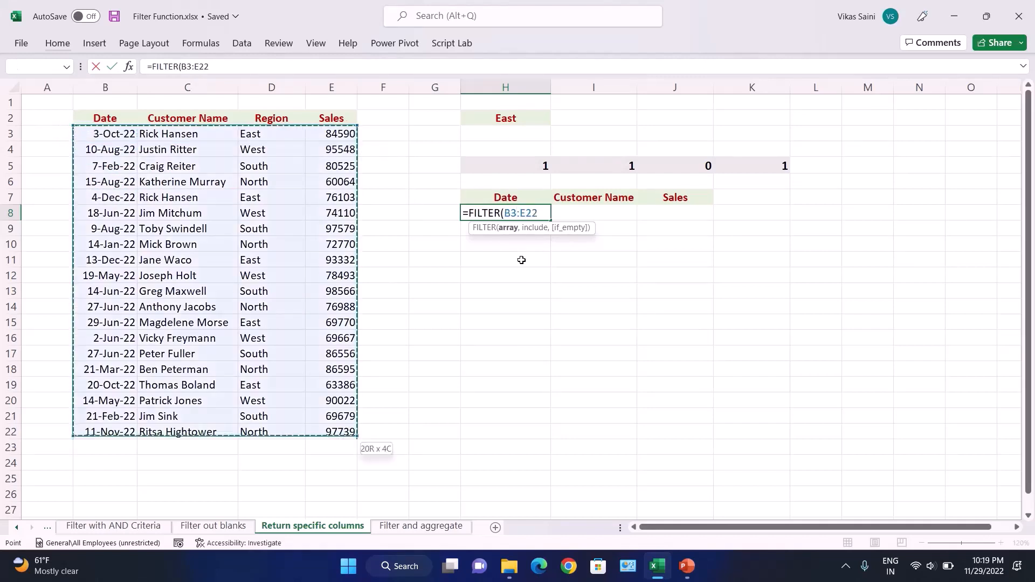
text(,)
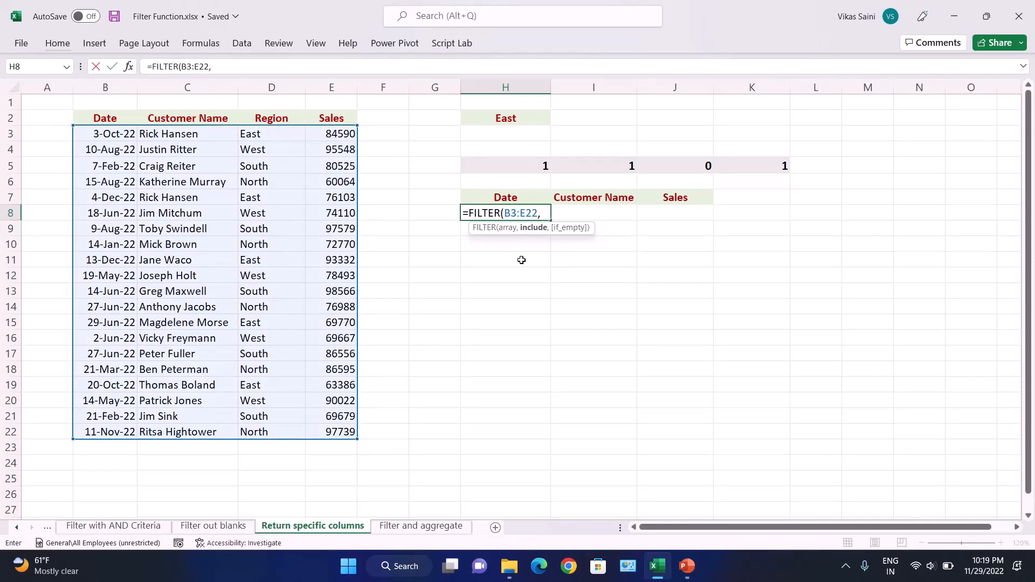
Add the Region range D3:D22 to the include argument of the H8 formula
key(Left)
key(Left)
key(Left)
key(Left)
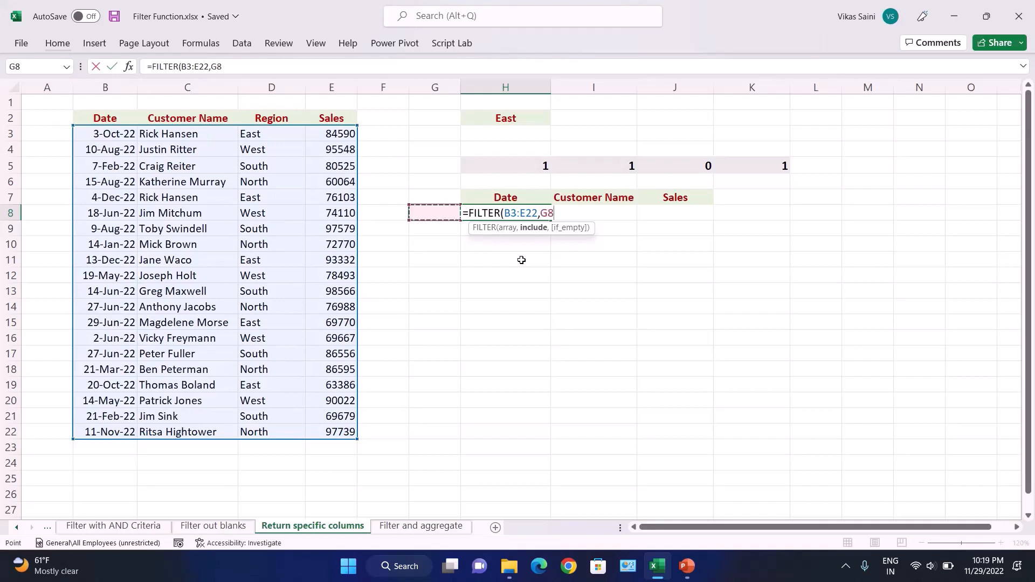
key(Up)
key(Up)
key(Up)
key(Up)
key(Up)
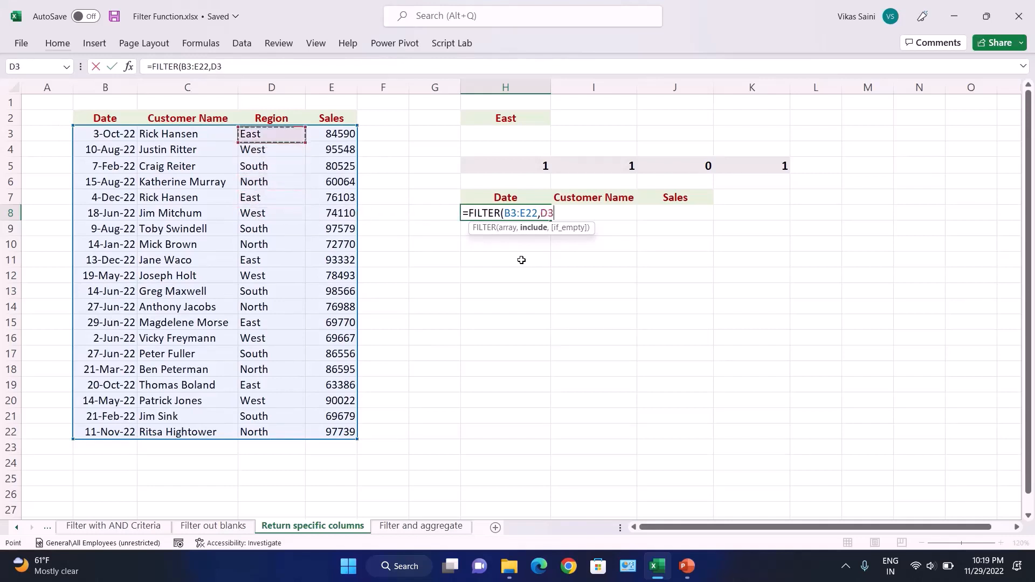
key(ctrl+shift+Down)
text(,)
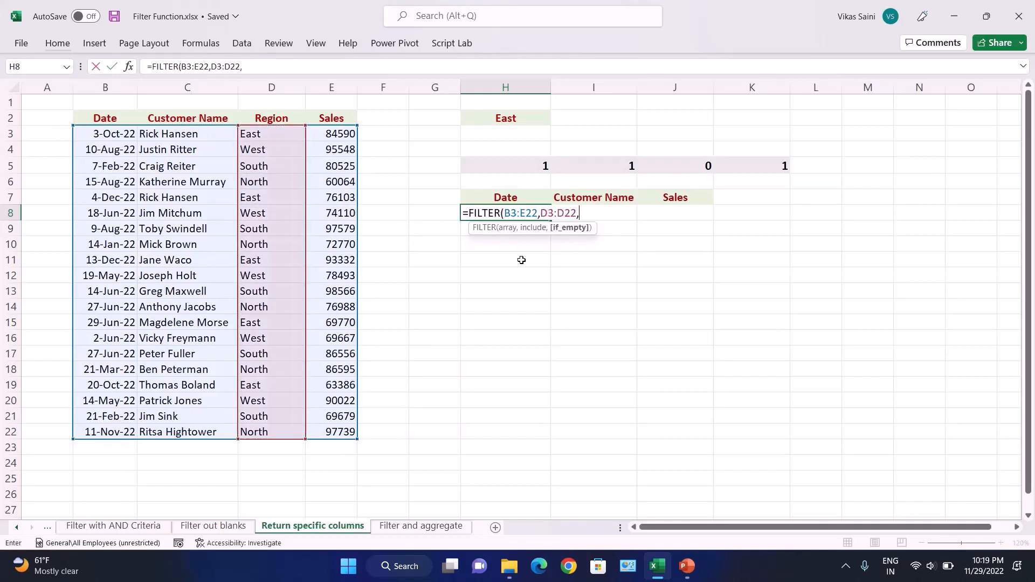
key(BackSpace)
Match the Region range to the absolute reference $H$2, add "Not found" as the if_empty text, and commit the formula
text(=)
click(511, 117)
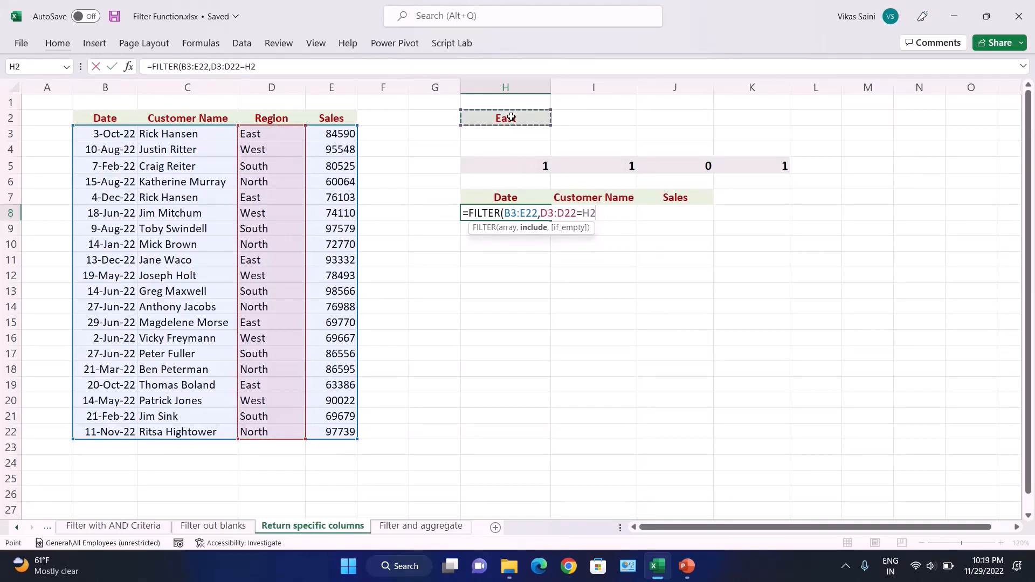
key(F4)
text(,)
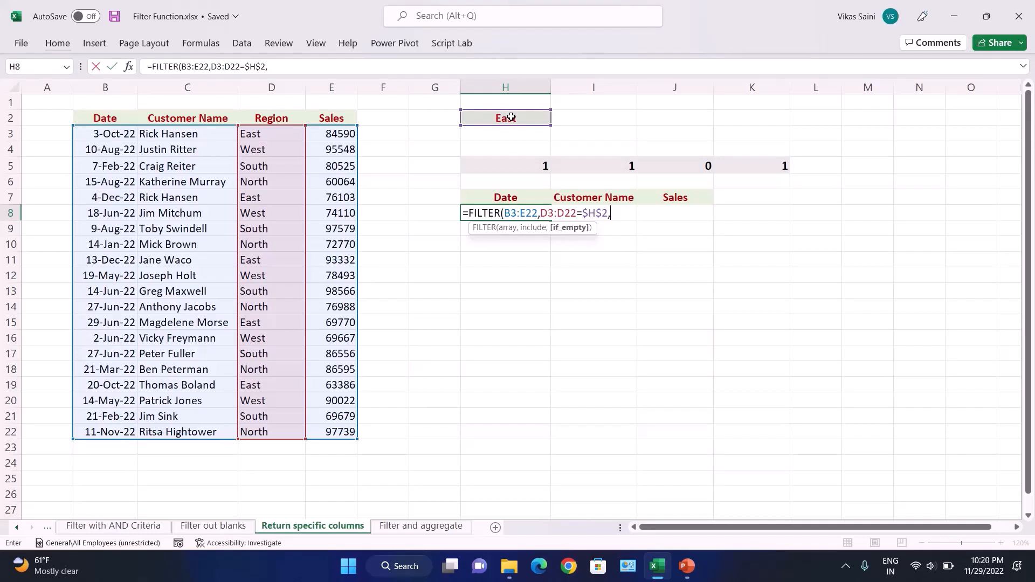
text("Not found")
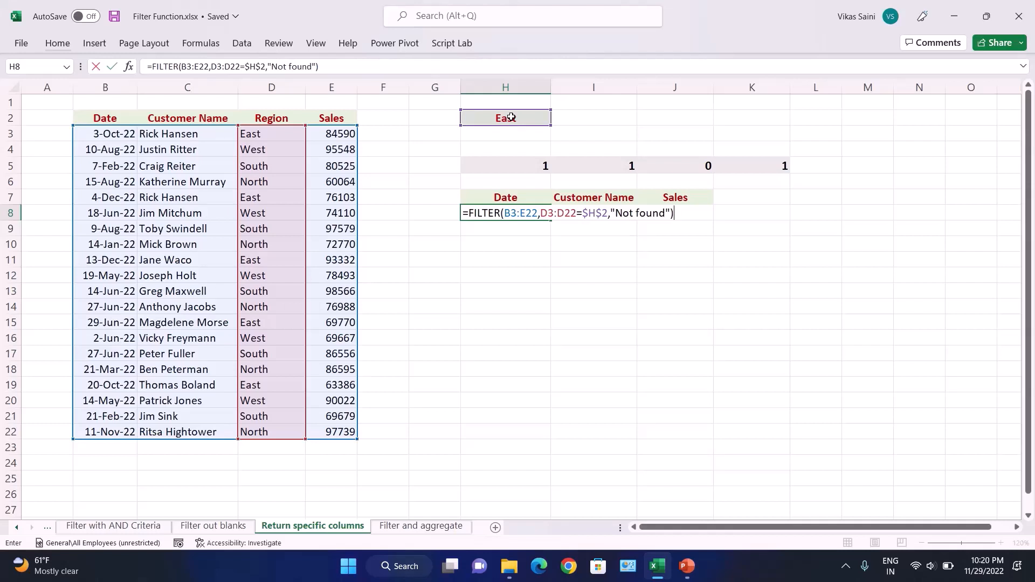
key(Return)
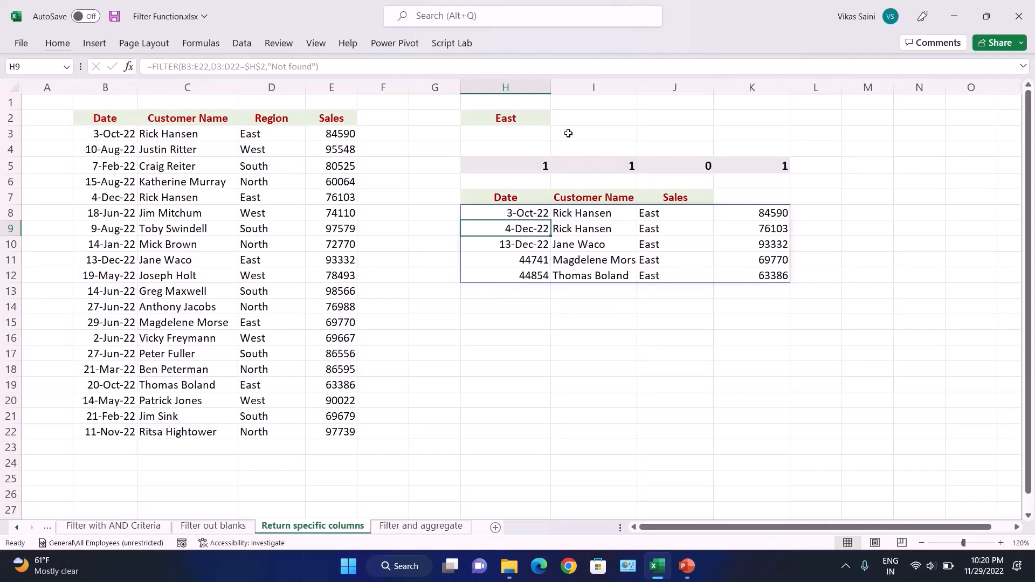
Examine the four 1 and 0 column flags in H5:K5 above the filtered results
click(529, 165)
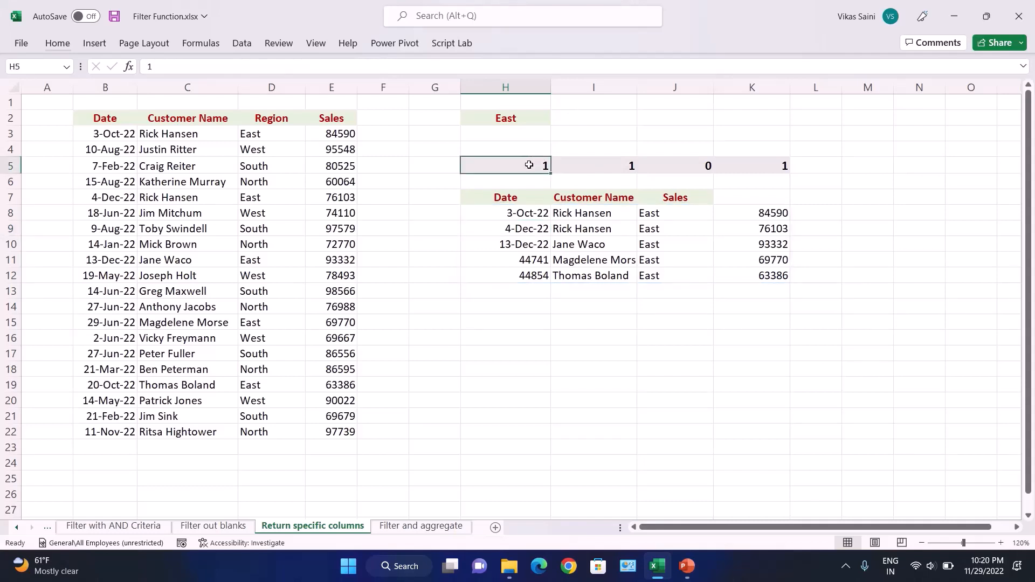
key(shift+Right)
key(shift+Right)
key(shift+Right)
key(Left)
key(Right)
key(shift+Right)
key(shift+Left)
key(Right)
key(Left)
key(shift+Right)
key(shift+Right)
key(shift+Right)
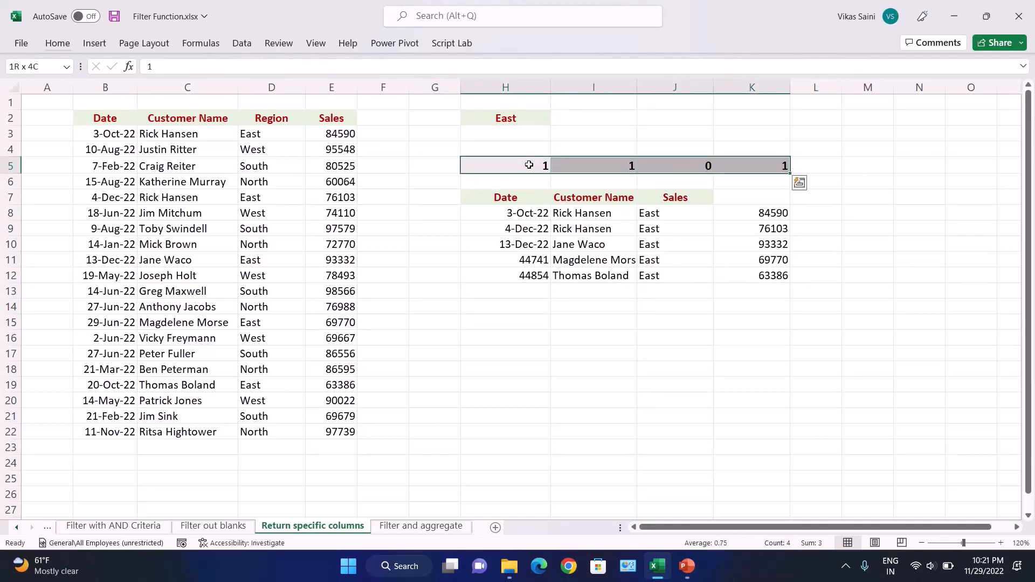
Examine the four source headers in B2:E2 that the column flags correspond to
key(Left)
key(Left)
key(Left)
key(Left)
key(Up)
key(Up)
key(Left)
key(Left)
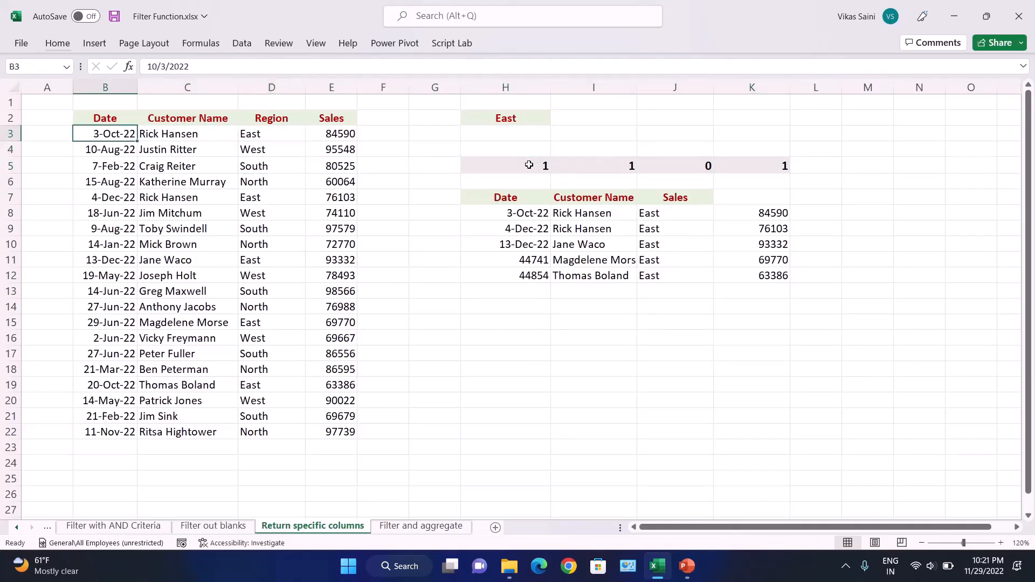
key(Up)
key(shift+Right)
key(shift+Right)
key(shift+Right)
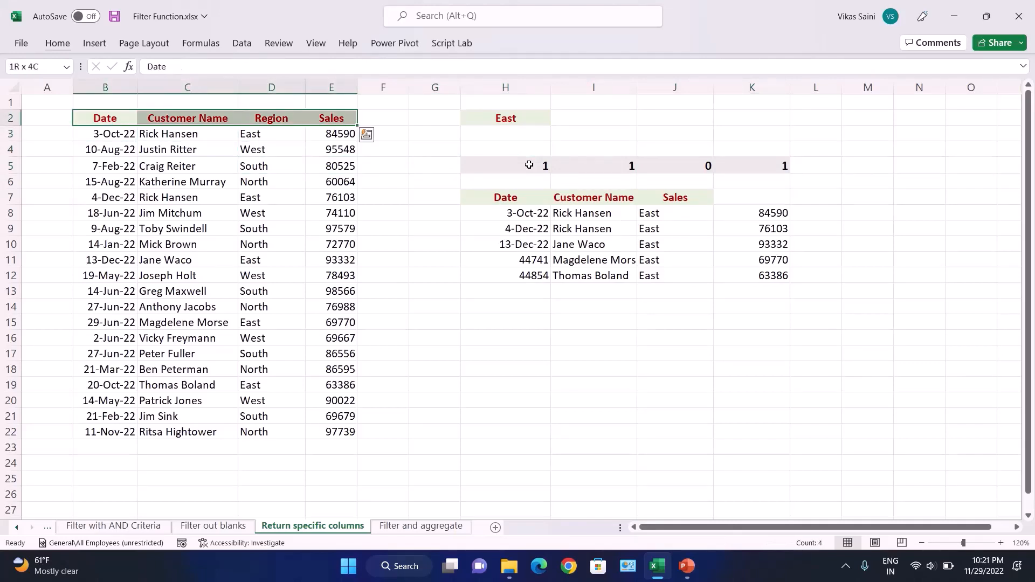
Check the first column flag in H5 against the source table's headers
key(Right)
key(Down)
key(Right)
key(Down)
key(Right)
key(Right)
key(Right)
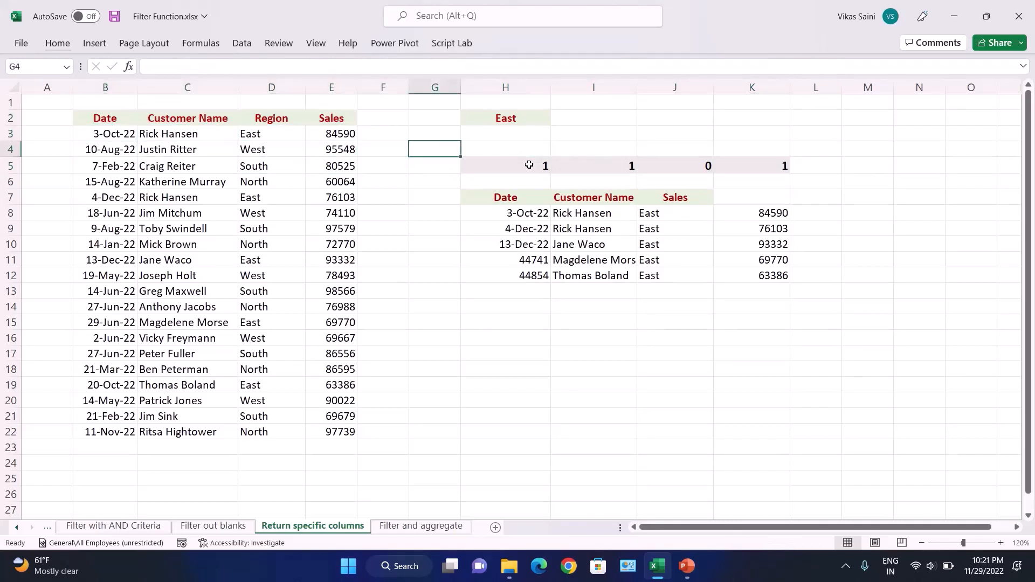
key(Right)
key(Down)
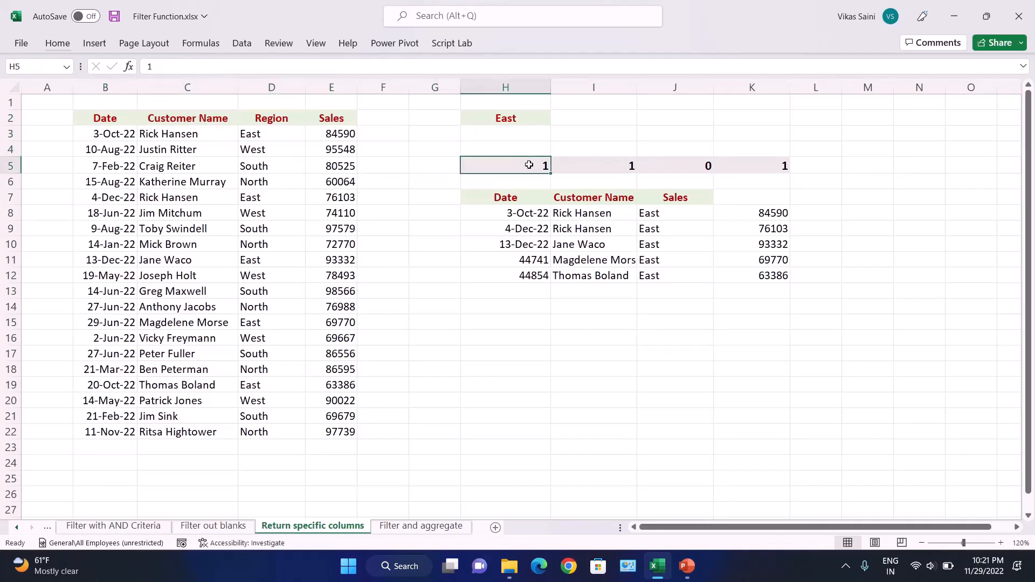
key(Left)
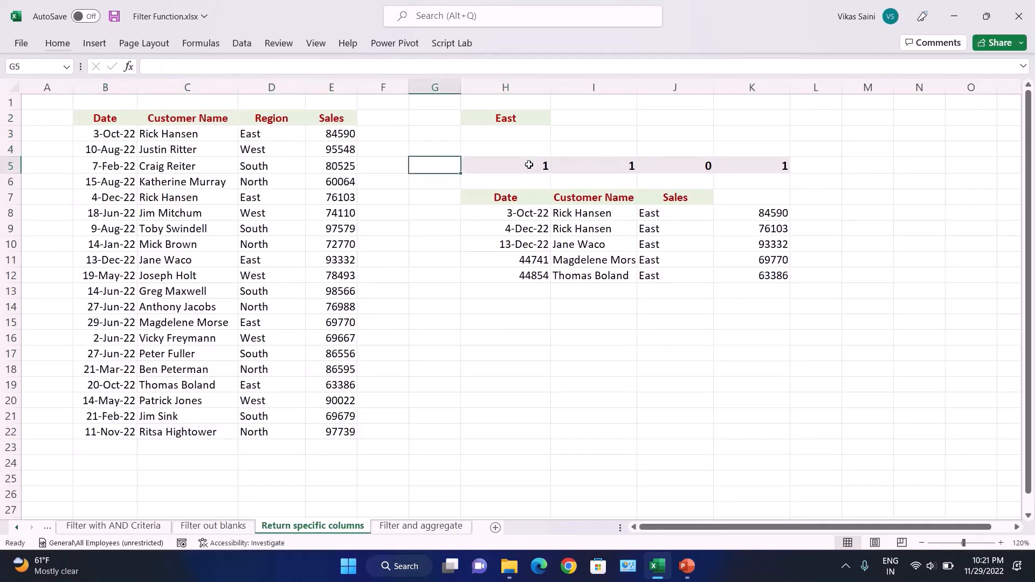
Go over the Date, Customer Name, Region and Sales headers in B2:E2 again to relate them to the row 5 flags
key(Left)
key(Left)
key(Left)
key(Left)
key(Up)
key(Up)
key(Up)
key(Left)
key(shift+Right)
key(shift+Right)
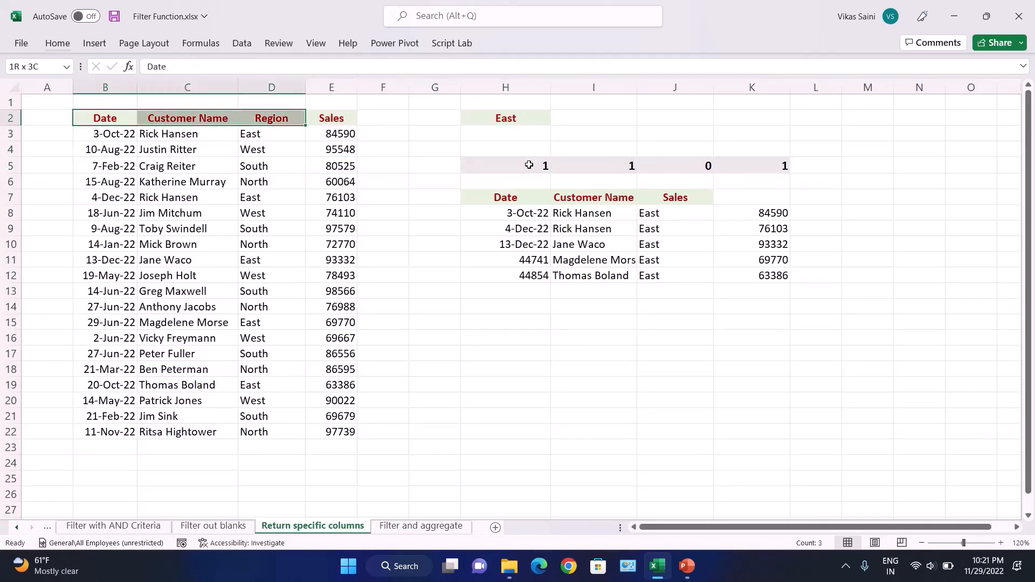
key(shift+Right)
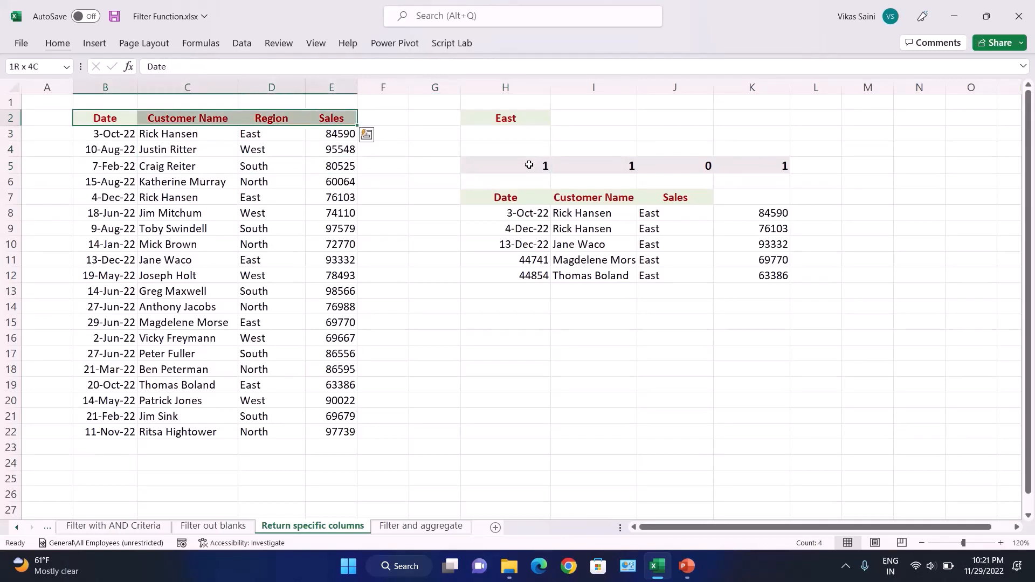
Examine the row 5 column flags in H5:K5 as the range that decides which source columns are returned
key(Right)
key(Down)
key(Down)
key(Down)
key(Right)
key(Right)
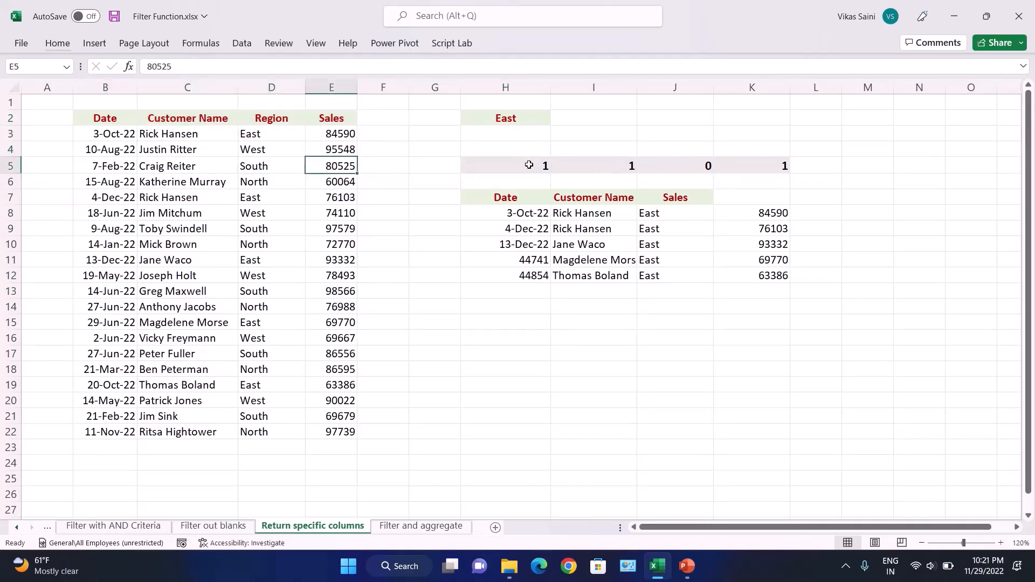
key(Right)
key(Right)
key(Right)
key(shift+Right)
key(shift+Right)
key(shift+Right)
key(shift+Right)
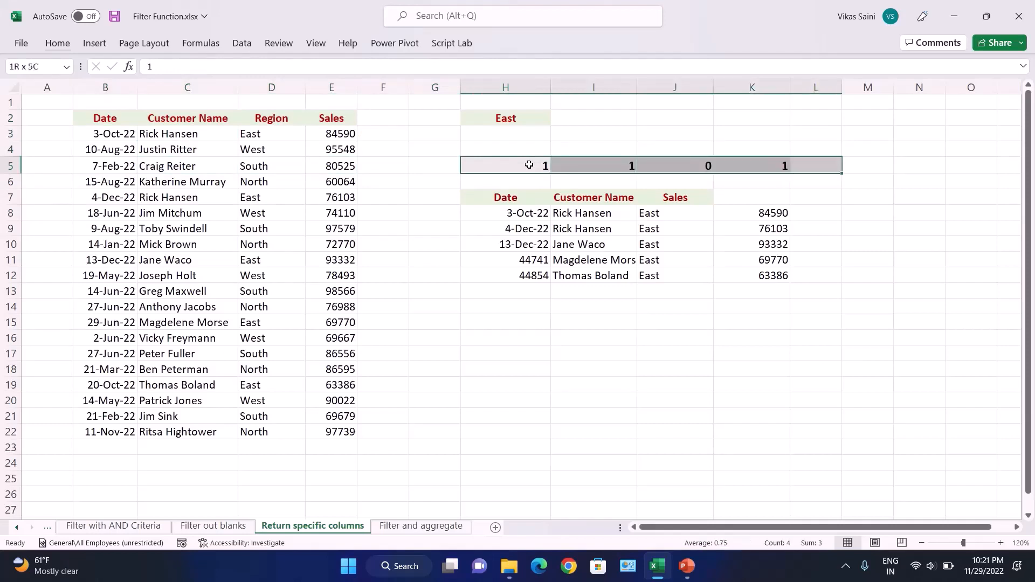
key(Left)
key(Right)
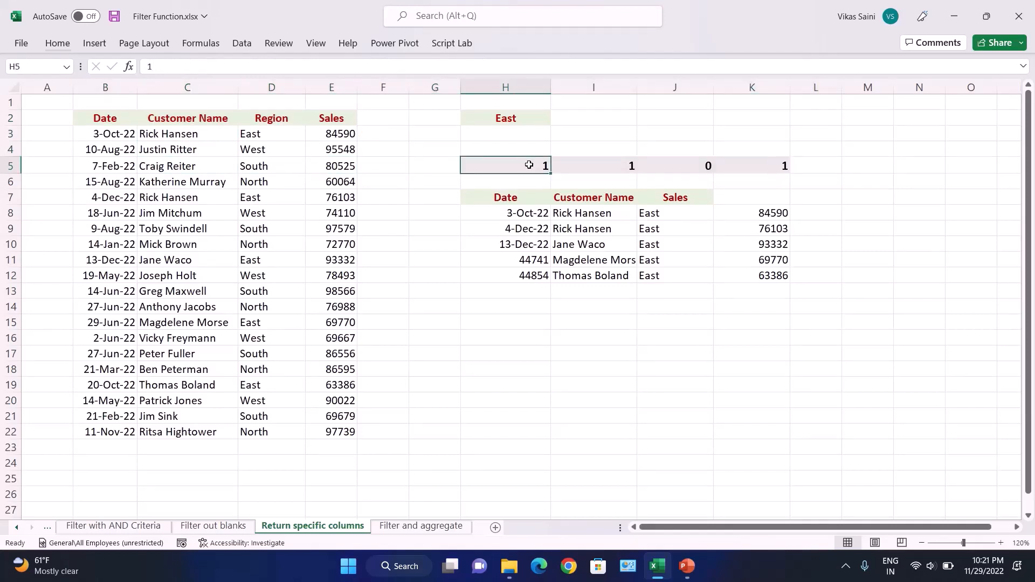
Go through the flags in H5 to K5 one by one, matching each to its source column
key(Down)
key(Right)
key(Up)
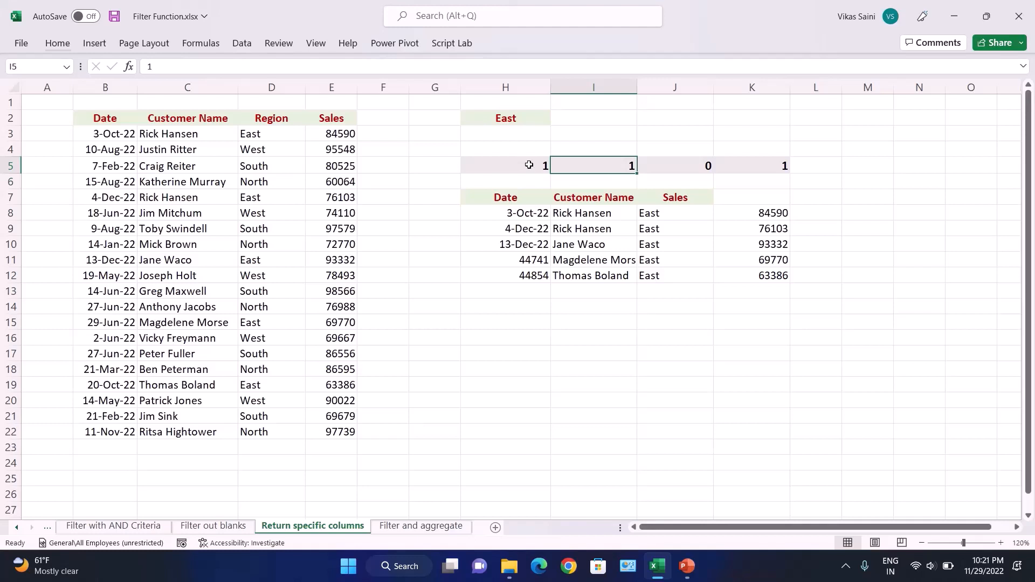
key(Down)
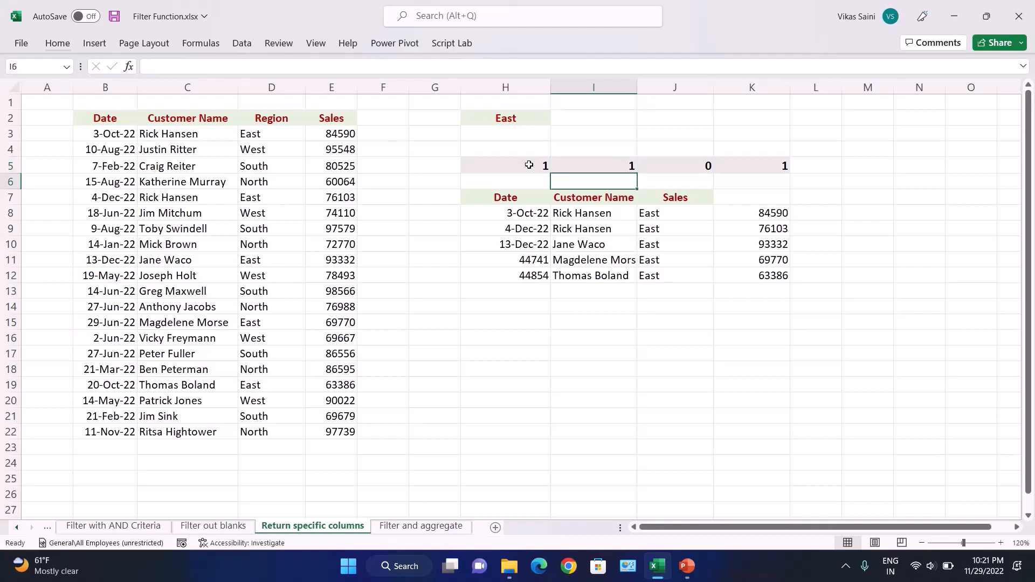
key(Up)
key(Right)
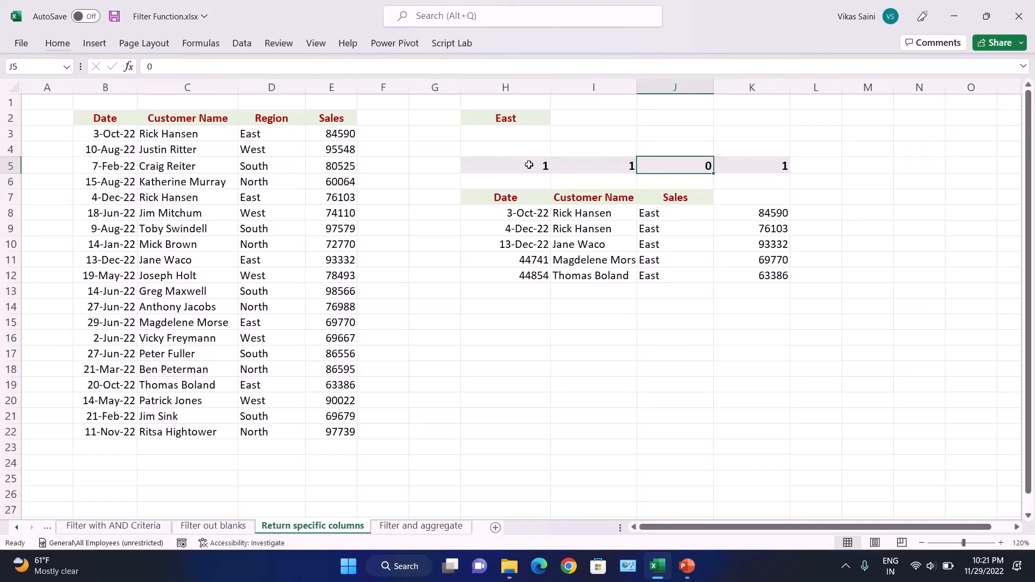
key(Right)
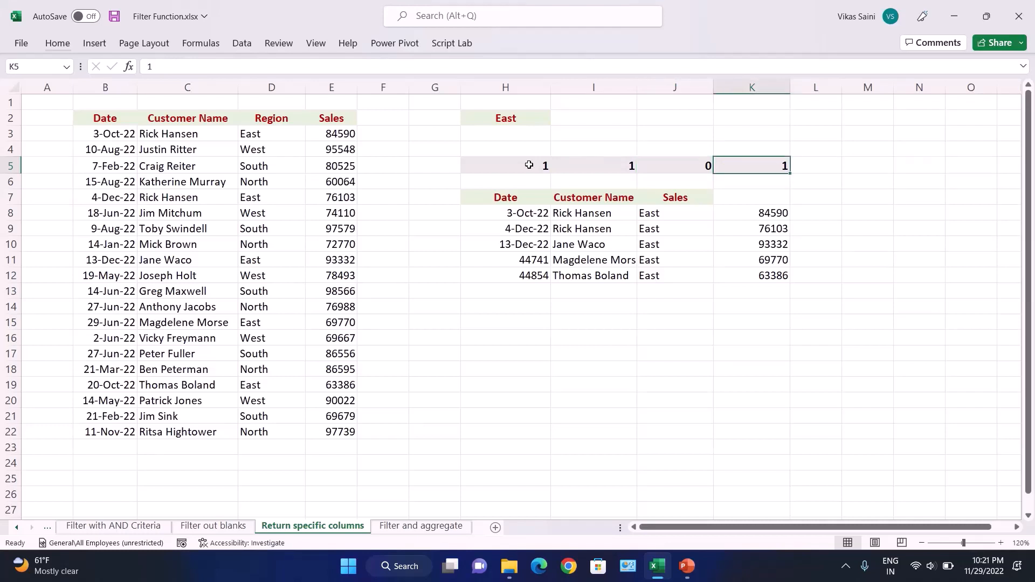
key(Left)
key(Left)
key(Left)
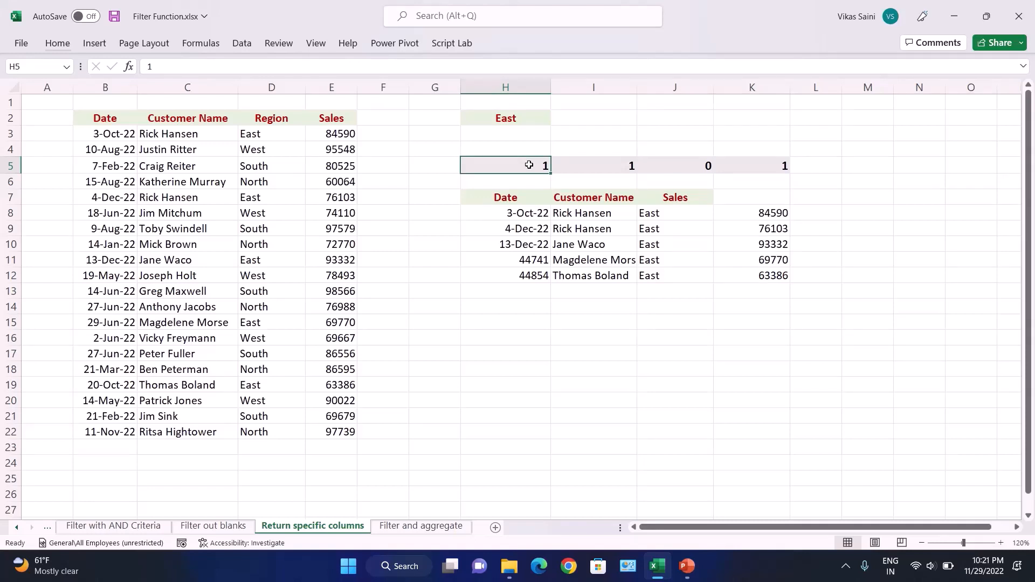
Nest the existing FILTER formula in H8 as the array argument of a new outer FILTER function
key(Down)
key(Down)
key(Down)
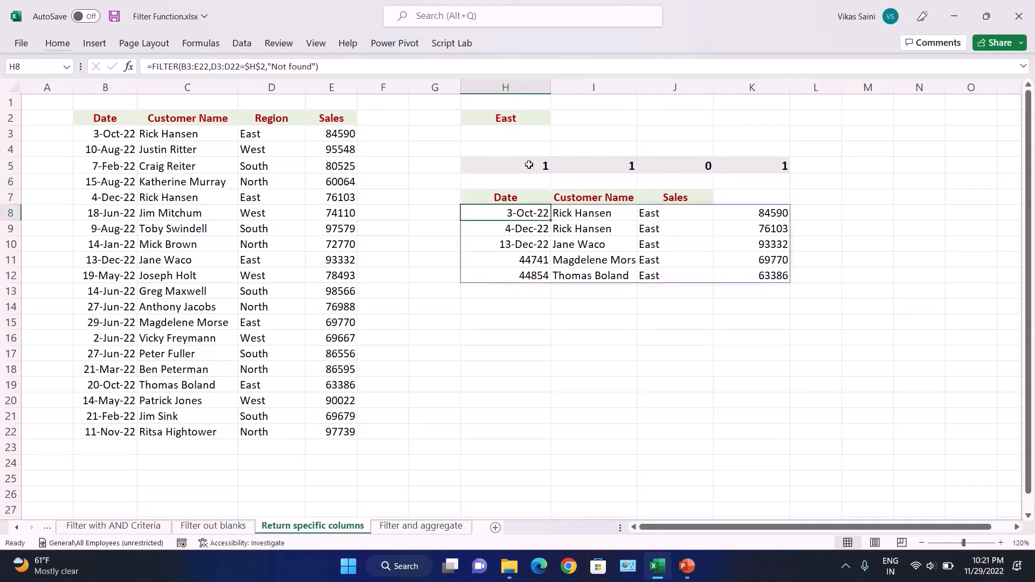
key(F2)
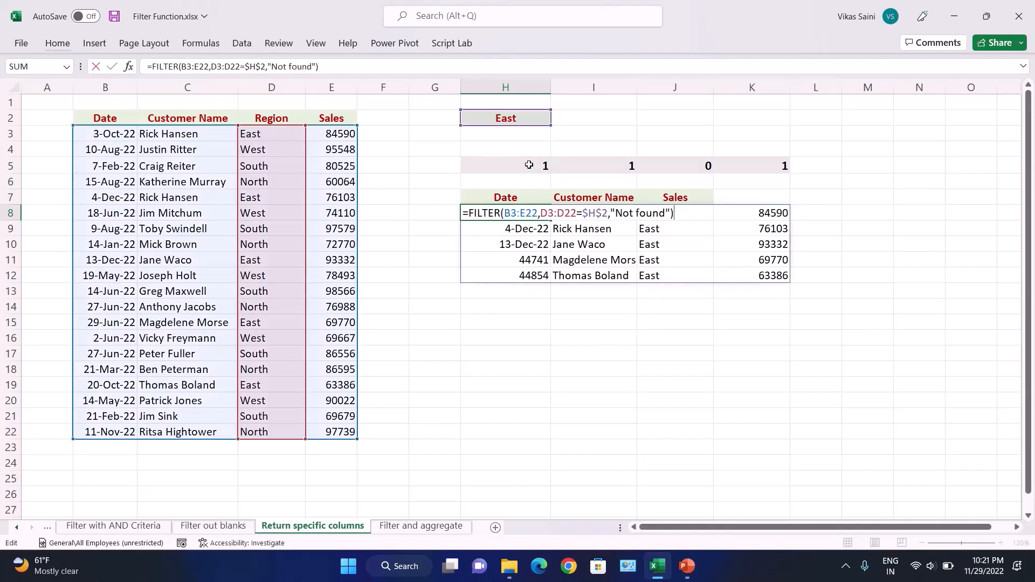
key(Left)
key(Left)
key(Left)
key(Left)
key(Left)
key(Left)
key(Left)
key(Left)
key(Left)
key(Left)
key(Left)
key(Left)
key(Left)
key(Left)
key(Left)
key(Left)
key(Left)
key(Left)
key(Left)
key(Left)
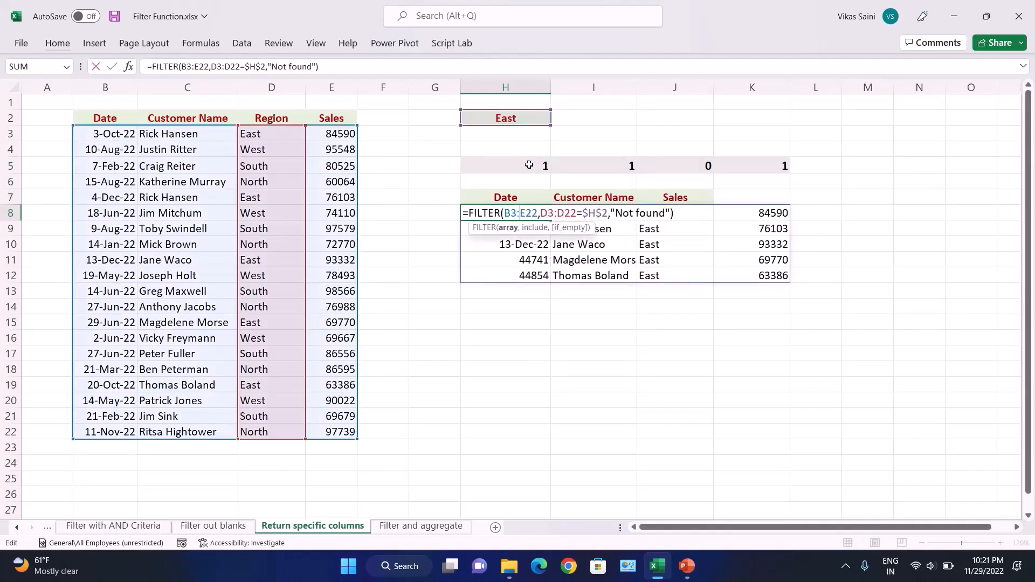
key(Left)
key(Left)
key(Left)
key(Left)
key(Left)
key(Left)
key(Left)
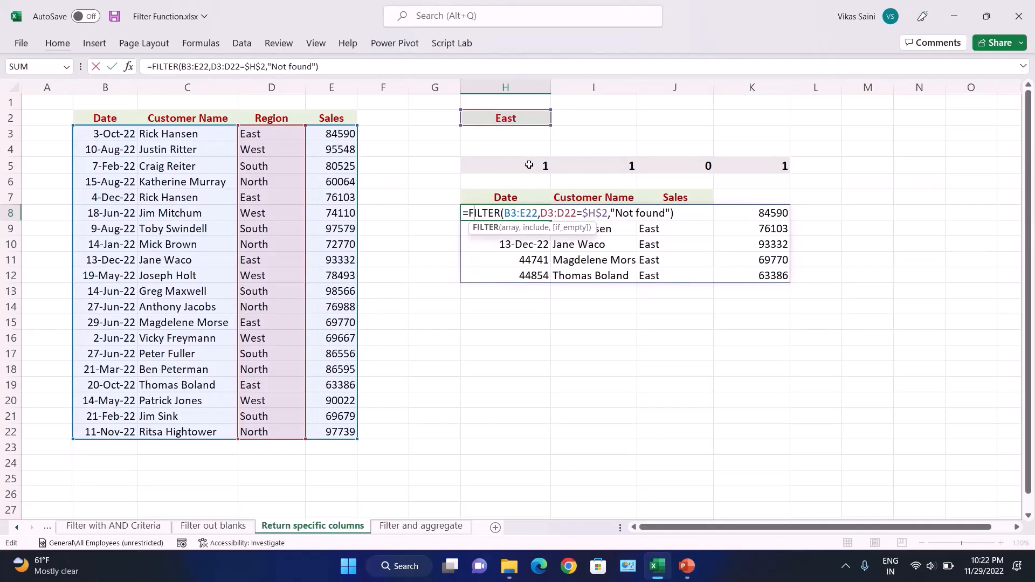
key(Left)
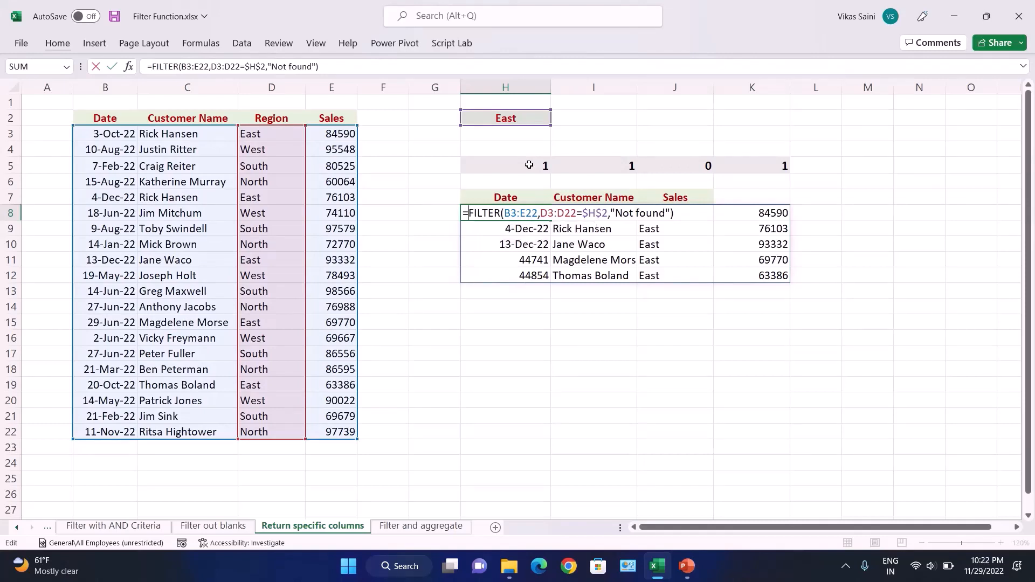
text(FIL)
key(Tab)
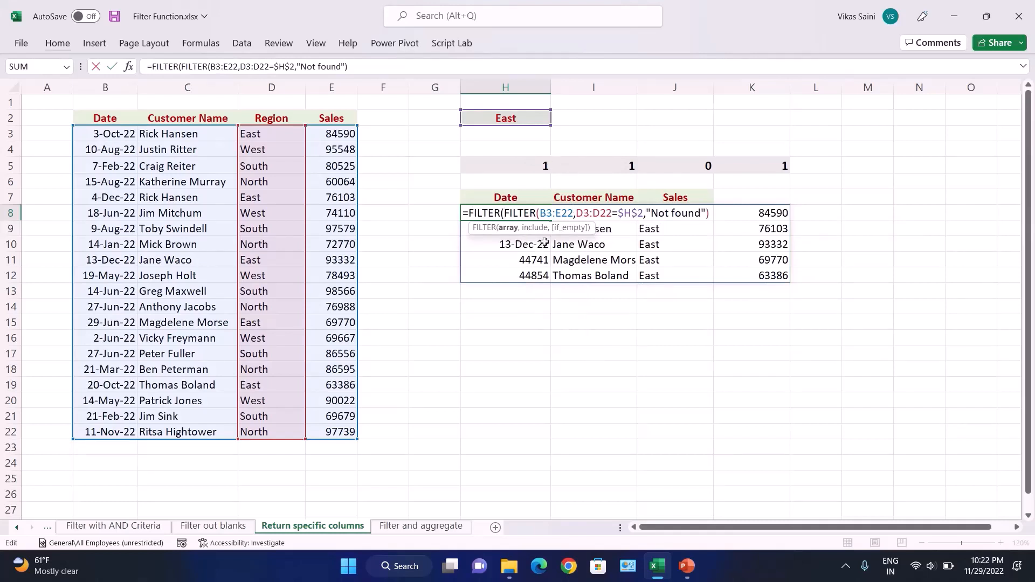
Complete the outer FILTER in H8 with H5:K5 as its include argument and enter the formula
click(359, 64)
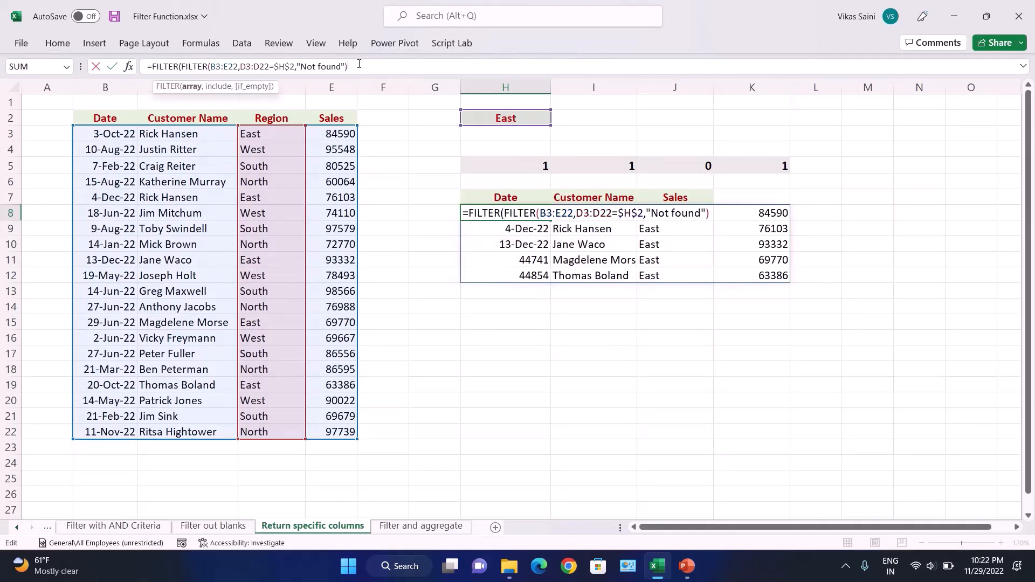
text(,)
click(475, 161)
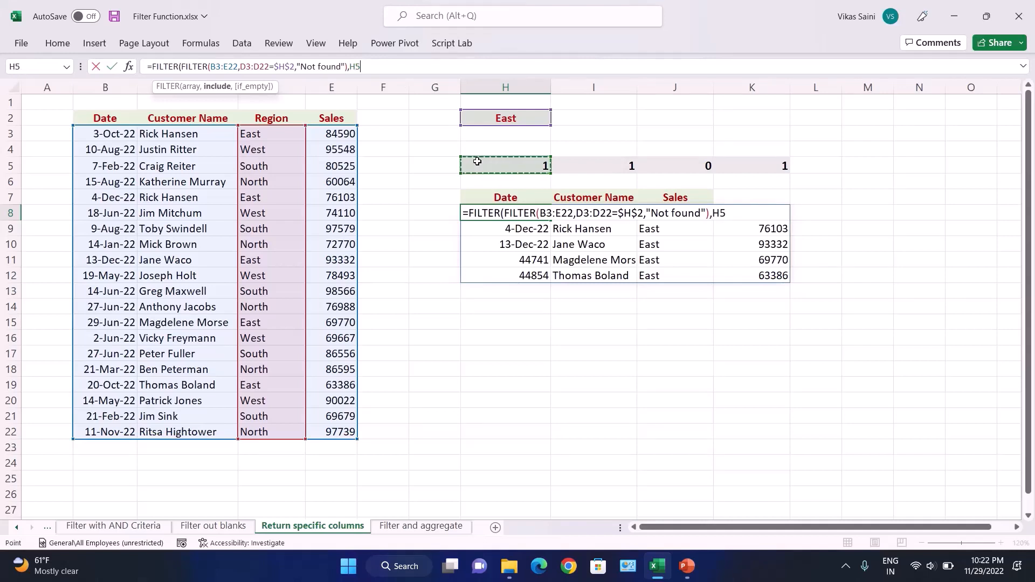
key(shift+Right)
key(shift+Right)
key(shift+Right)
key(shift+Right)
key(shift+Left)
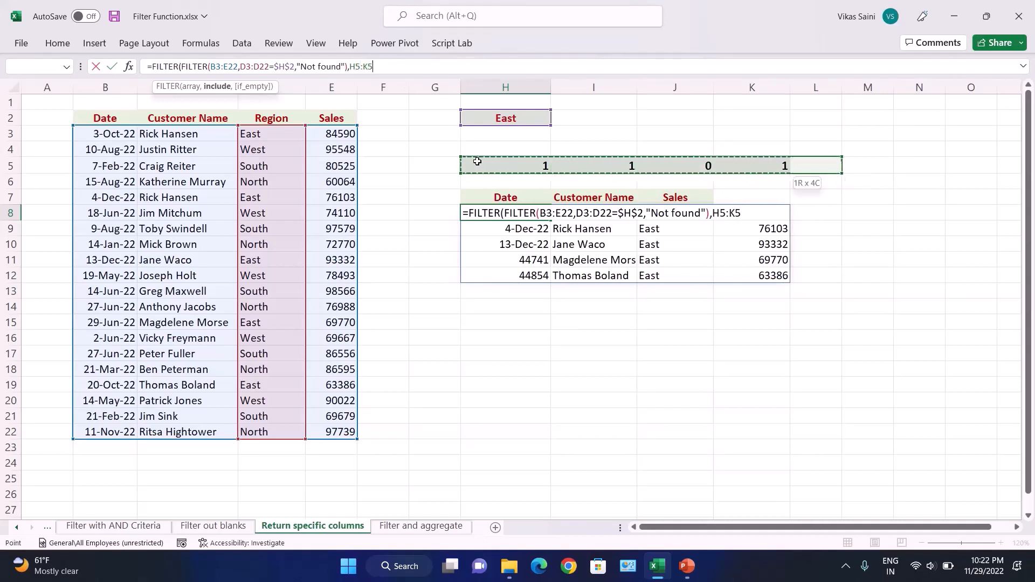
text())
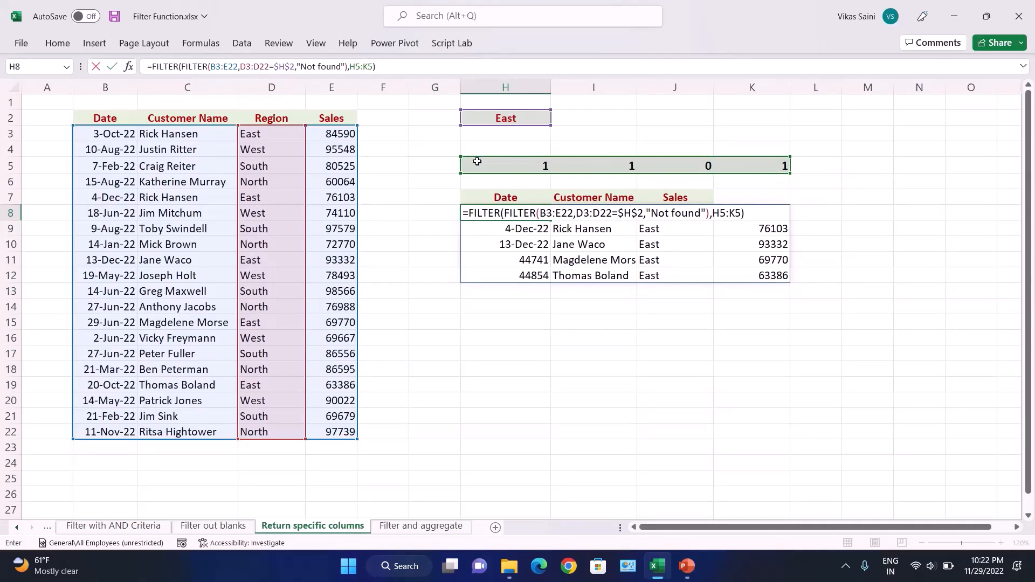
key(Return)
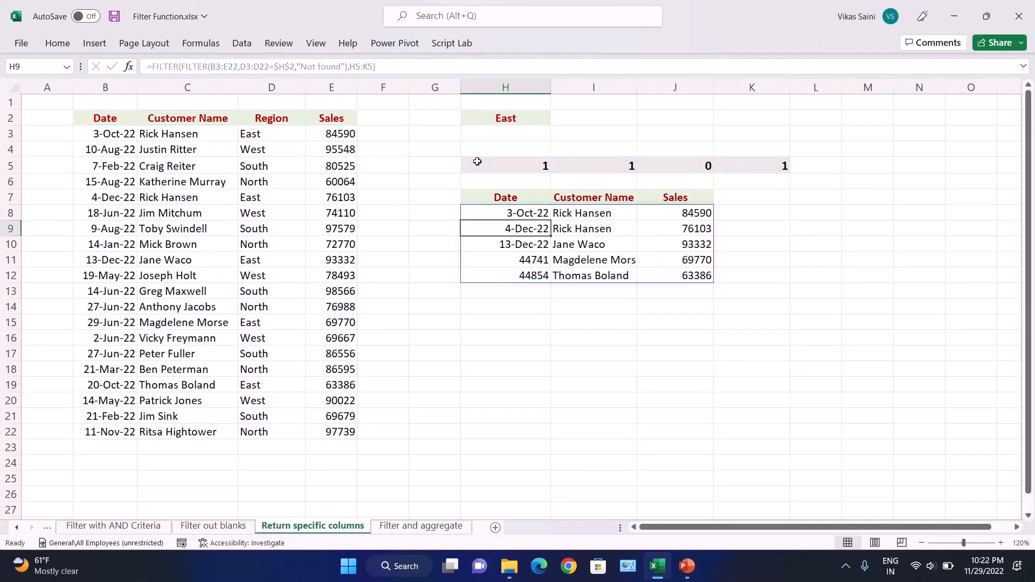
Copy only the date format from H10 onto the unformatted dates in H11:H12
key(Down)
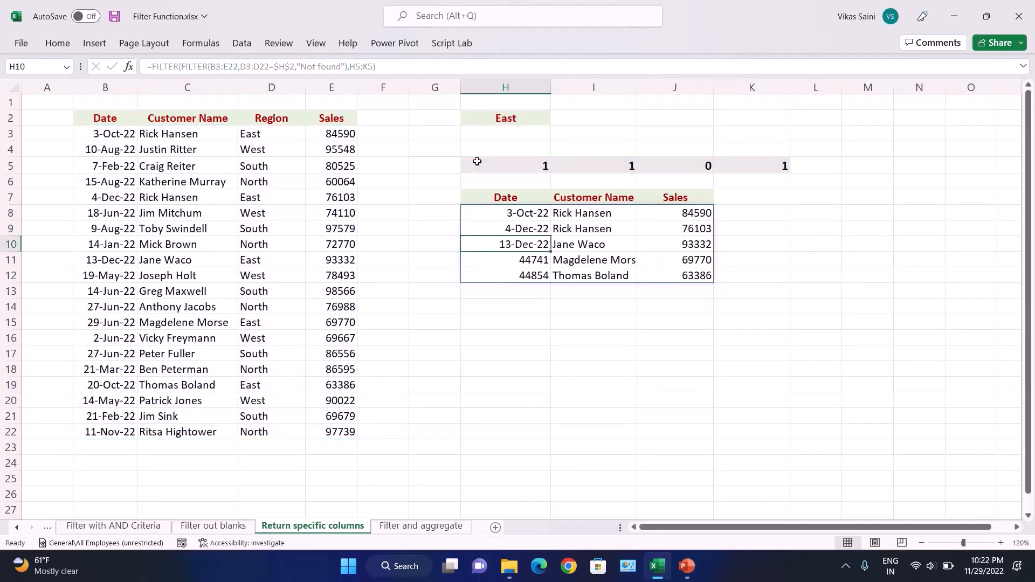
key(ctrl+c)
key(Down)
key(shift+Down)
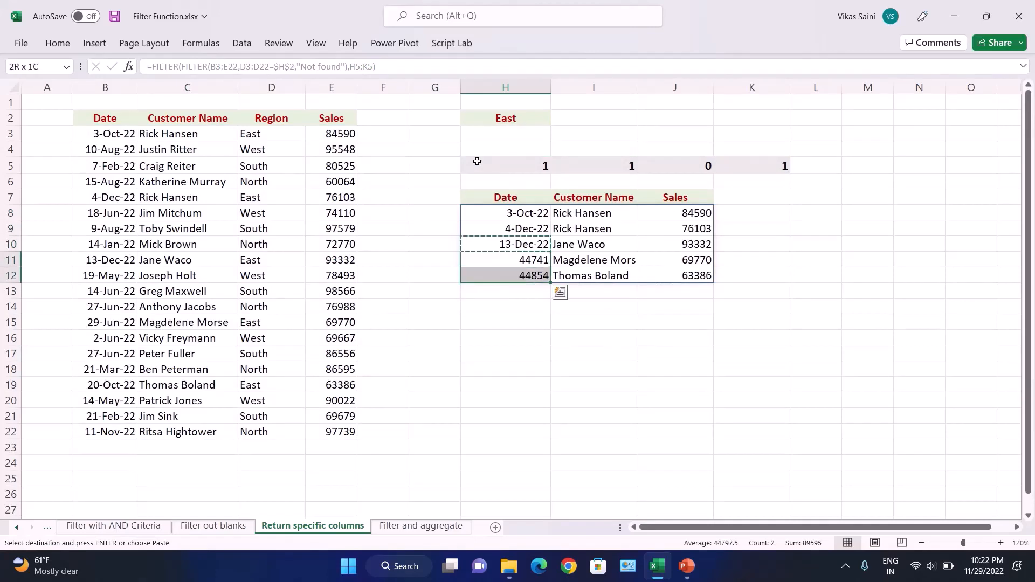
key(ctrl+alt+v)
key(f)
key(t)
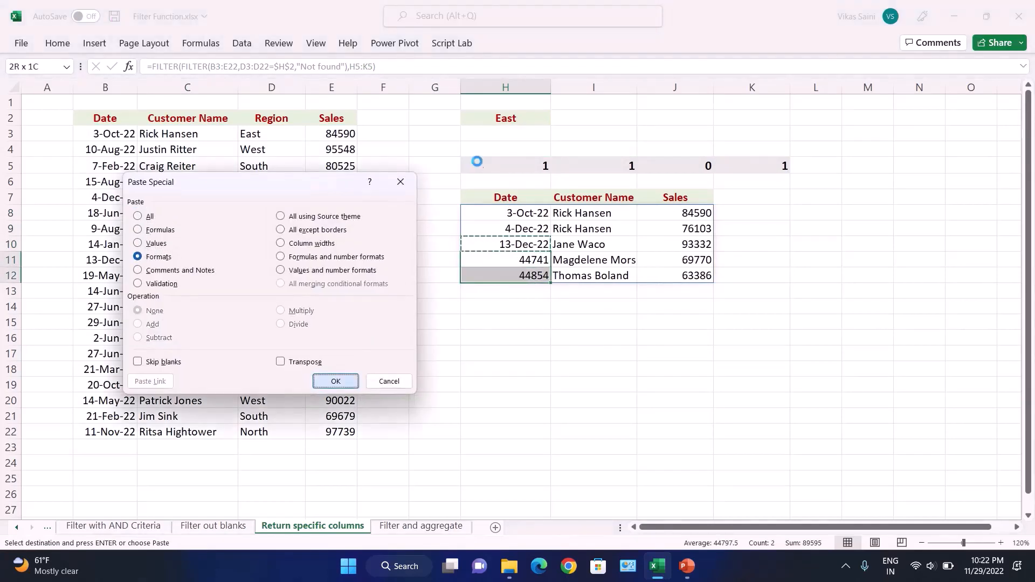
key(Return)
key(Escape)
Review the nested FILTER formula in H8 and the ranges it references, leaving it unchanged
key(Up)
key(Up)
key(Up)
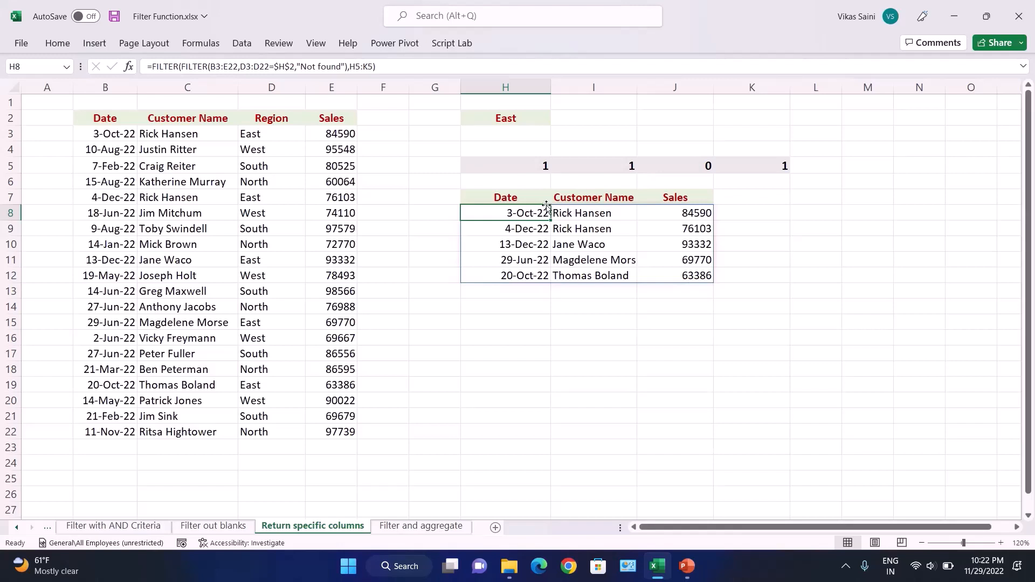
key(F2)
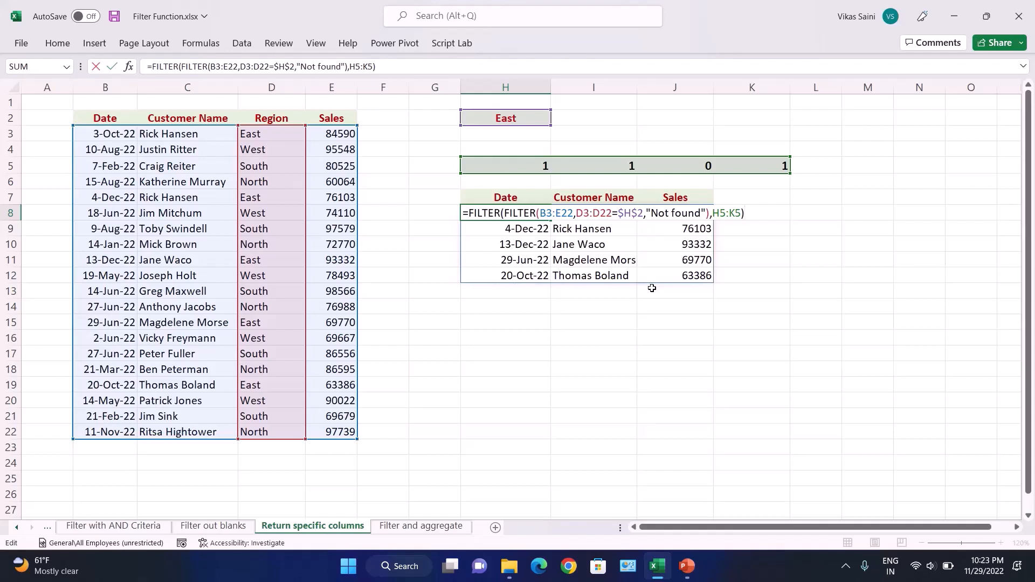
key(ctrl+Return)
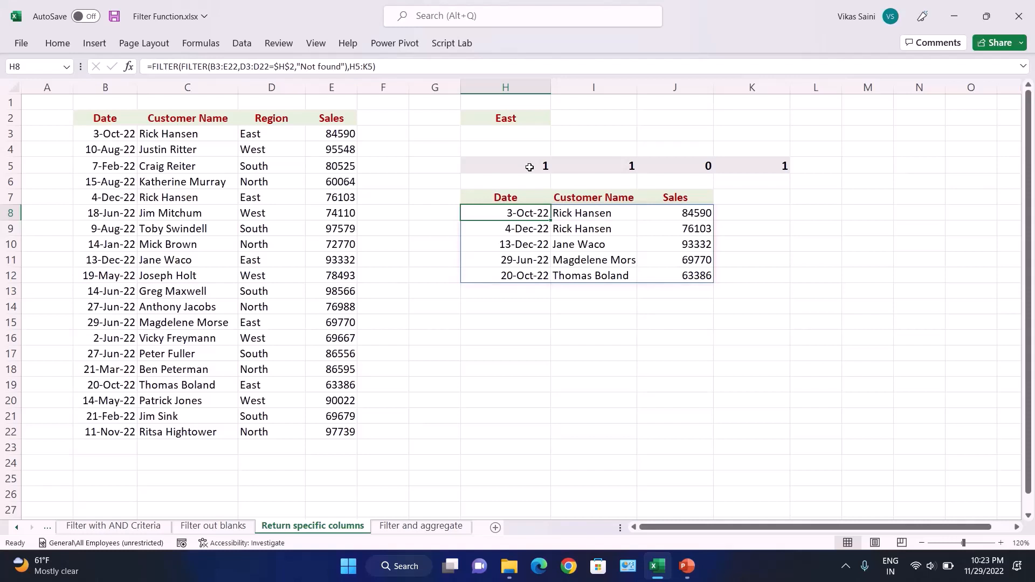
key(Right)
key(Left)
key(F2)
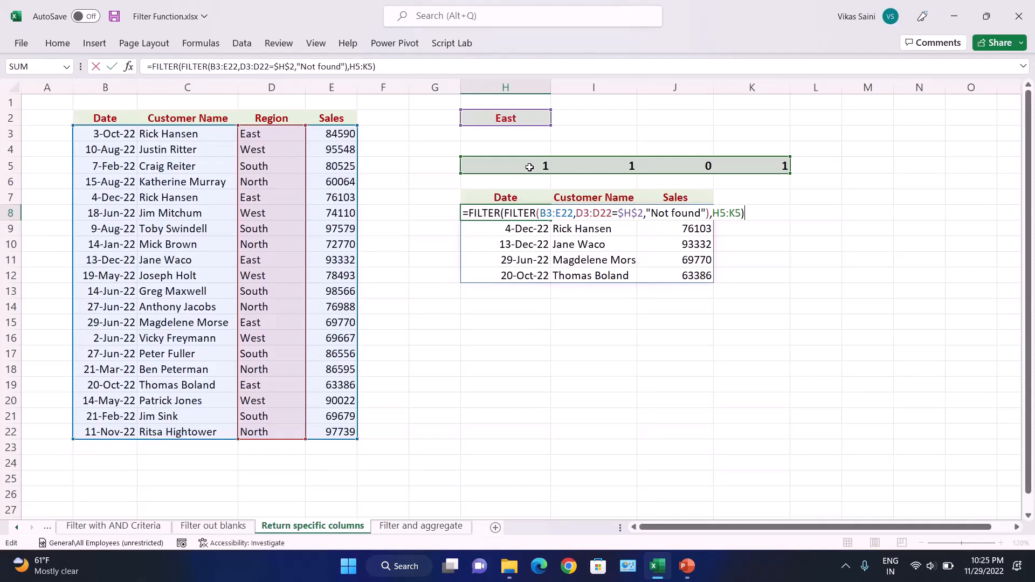
key(ctrl+Return)
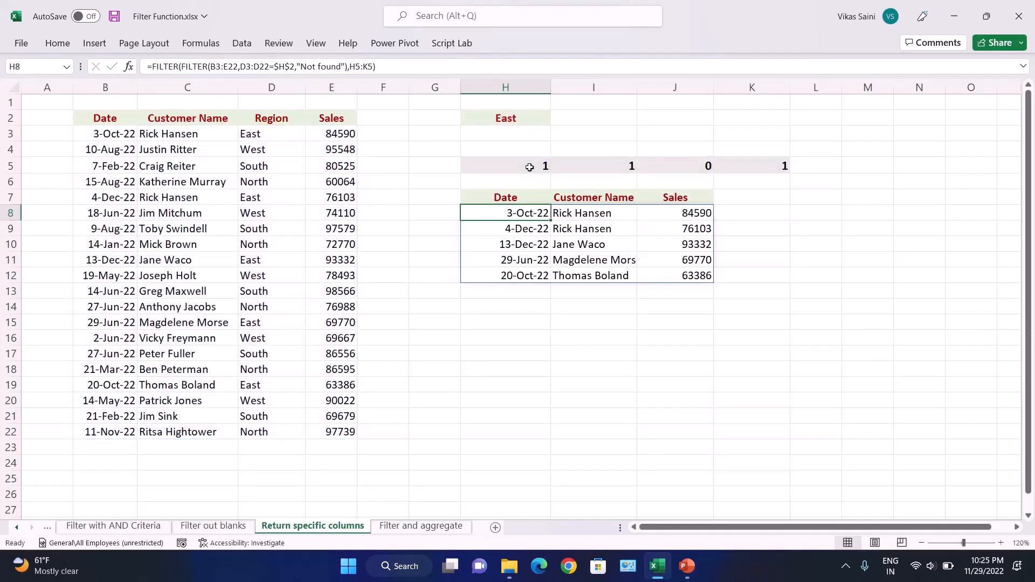
key(F2)
key(ctrl+Return)
Set the Sales column flag in K5 to 0 and fit column I to the width of the customer names
click(753, 169)
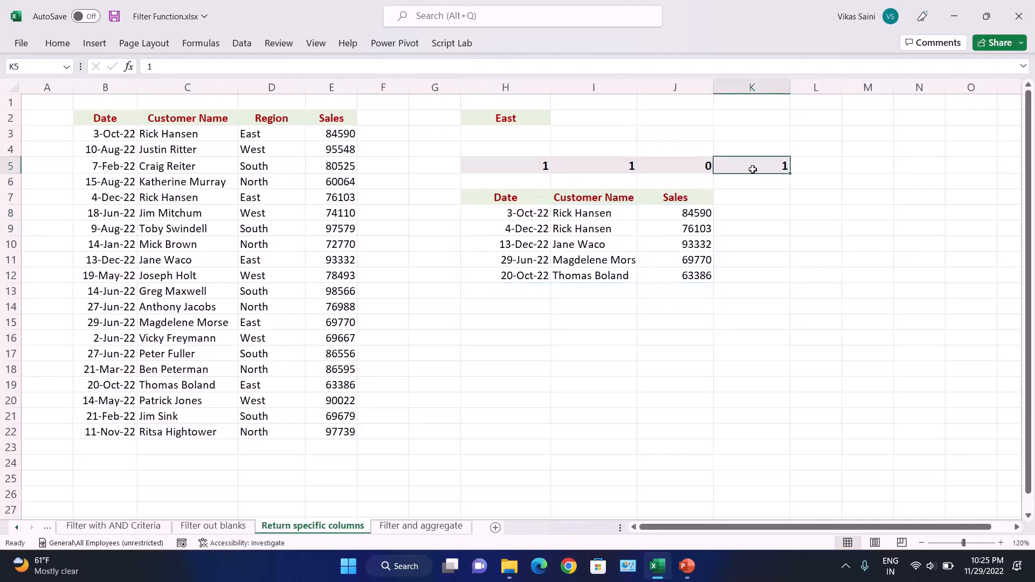
click(687, 162)
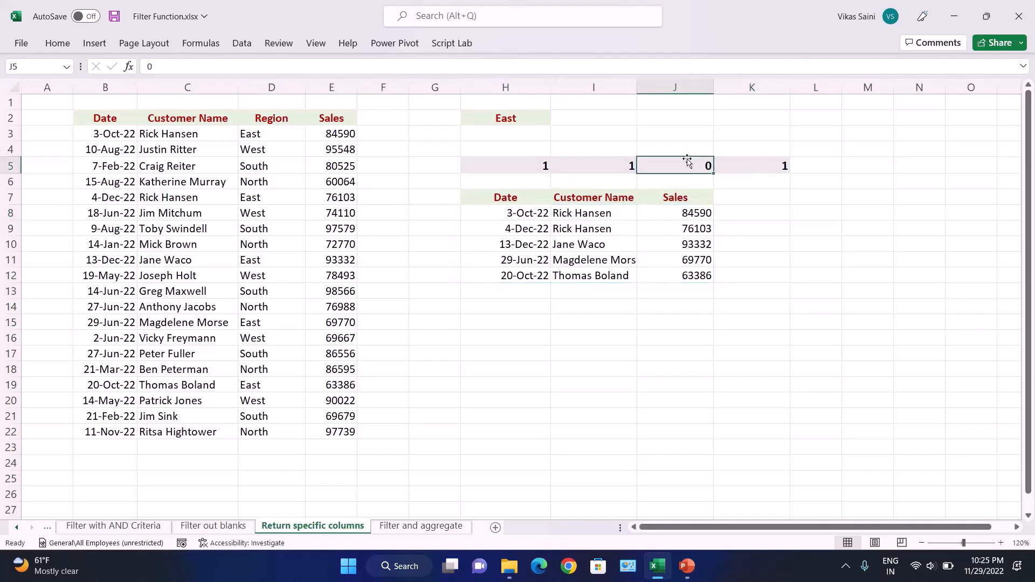
click(732, 172)
text(0)
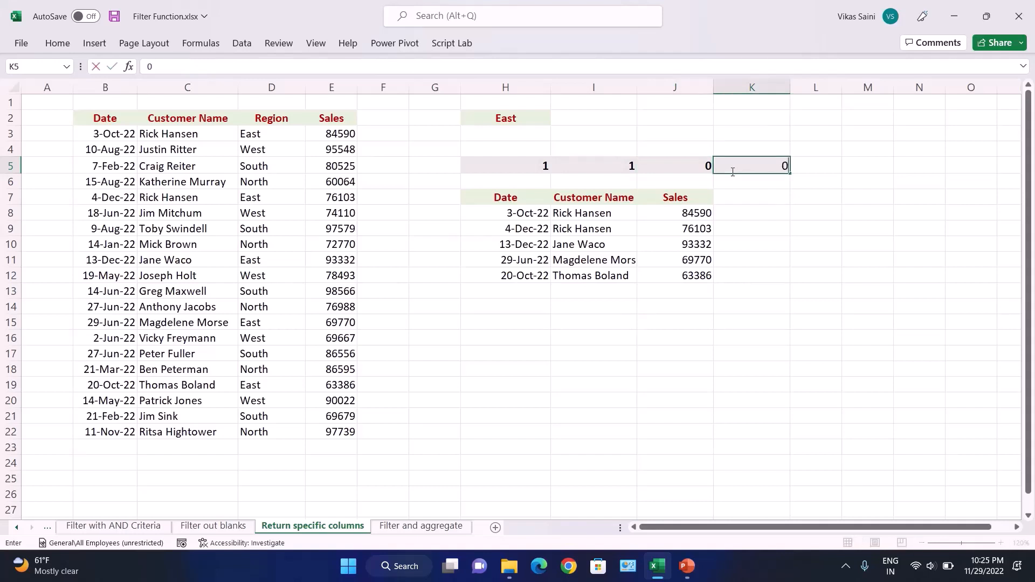
key(Return)
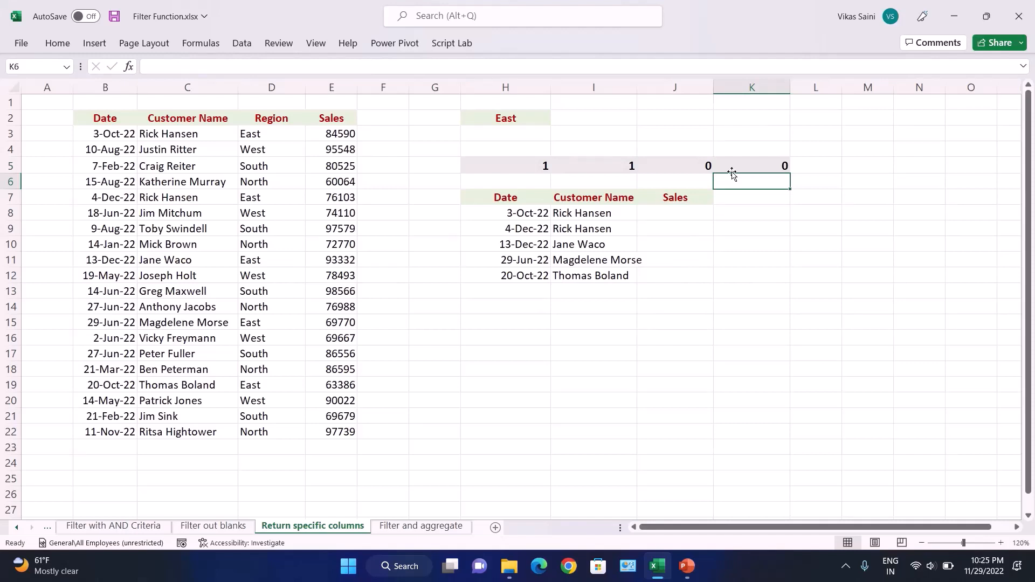
double_click(637, 81)
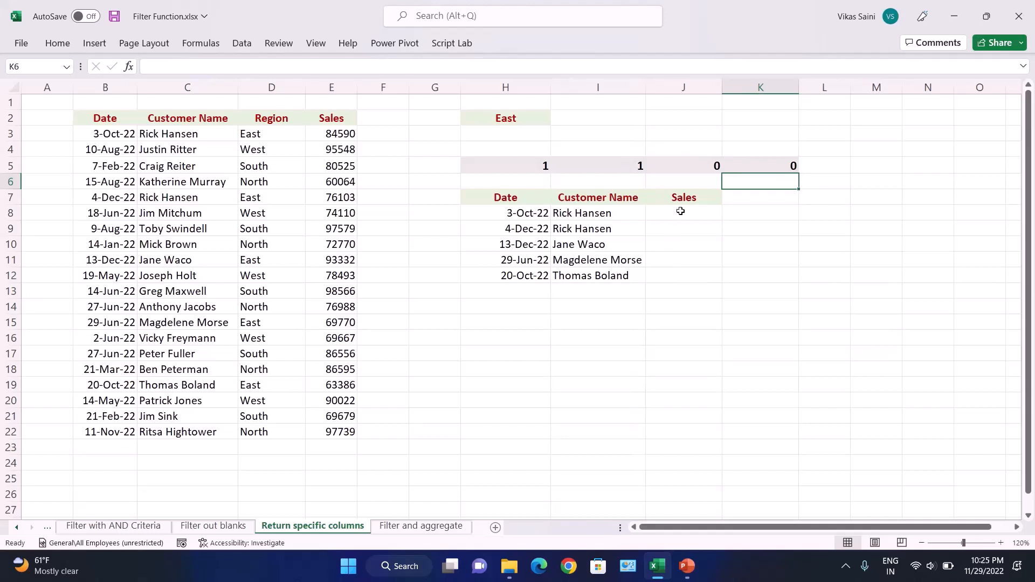
Set the Region column flag in J5 to 1 so the filtered results include the Region column
click(708, 165)
text(1)
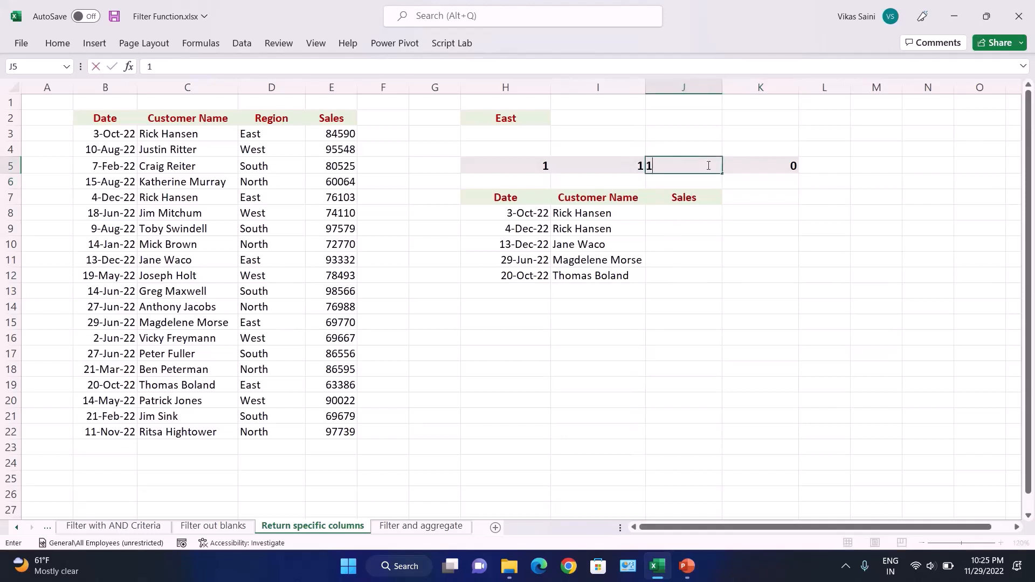
key(Return)
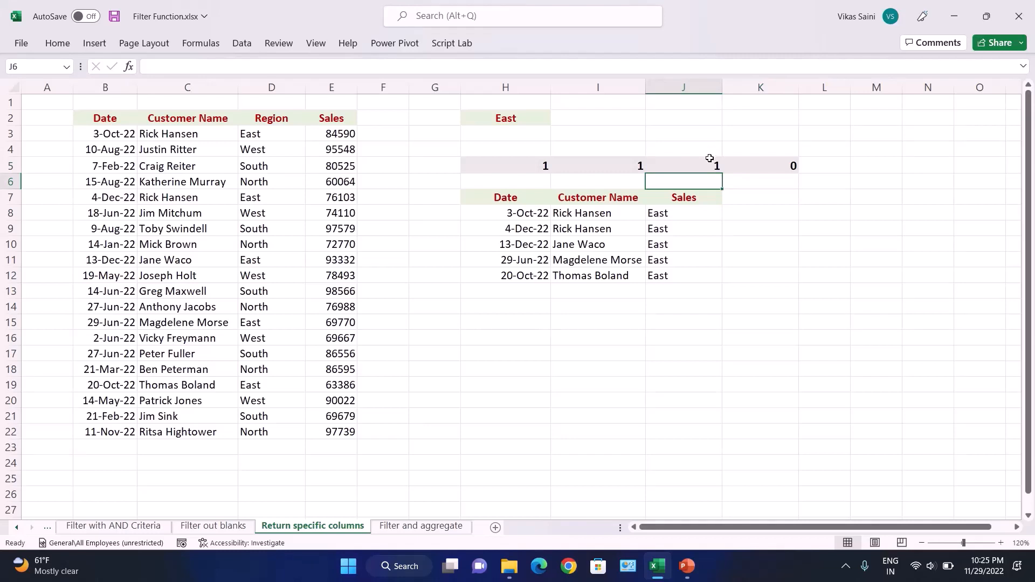
click(707, 167)
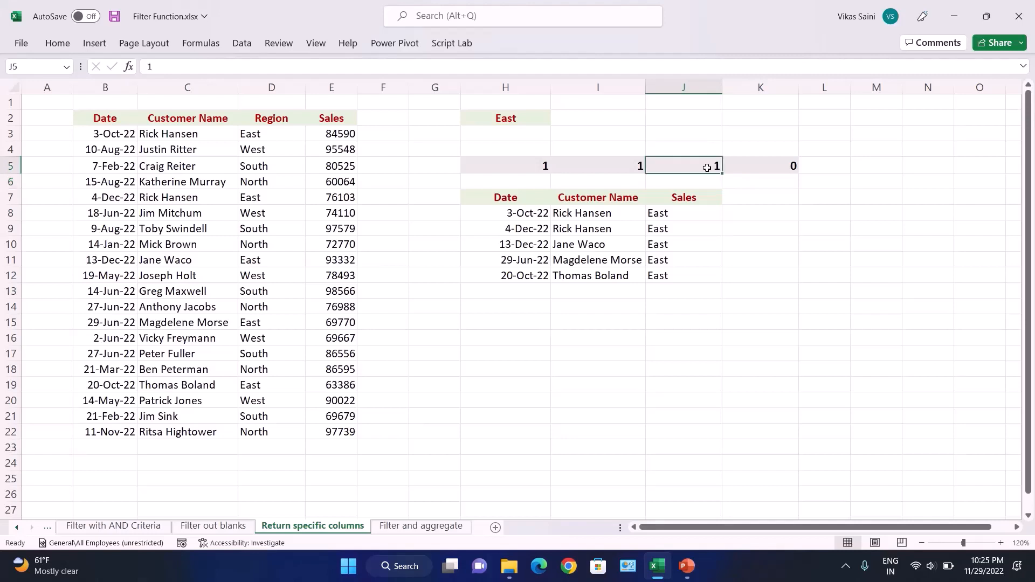
Set the Region column flag in J5 to 0 and the Sales column flag in K5 to 1
text(0)
key(Return)
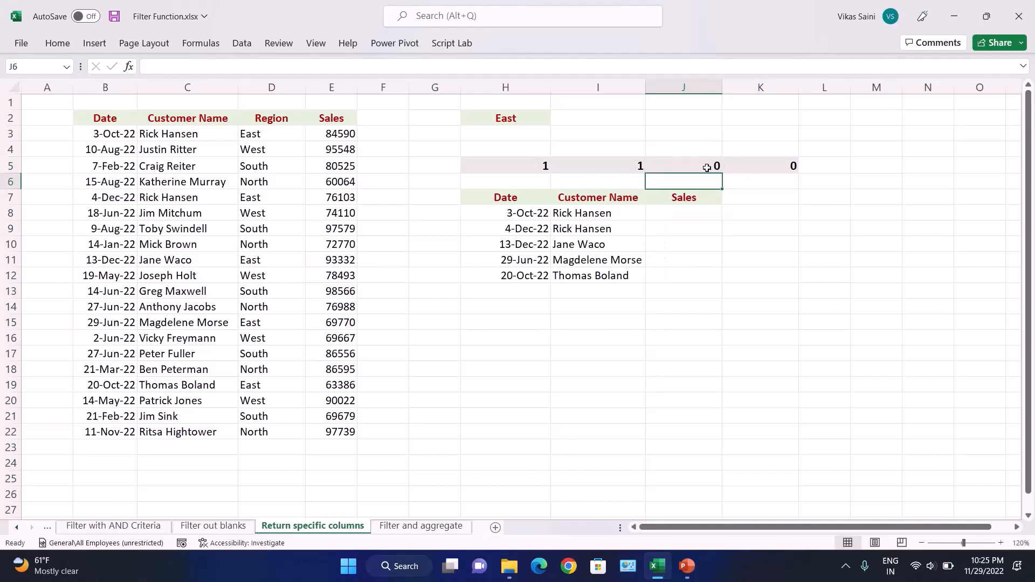
key(Right)
key(Up)
text(1)
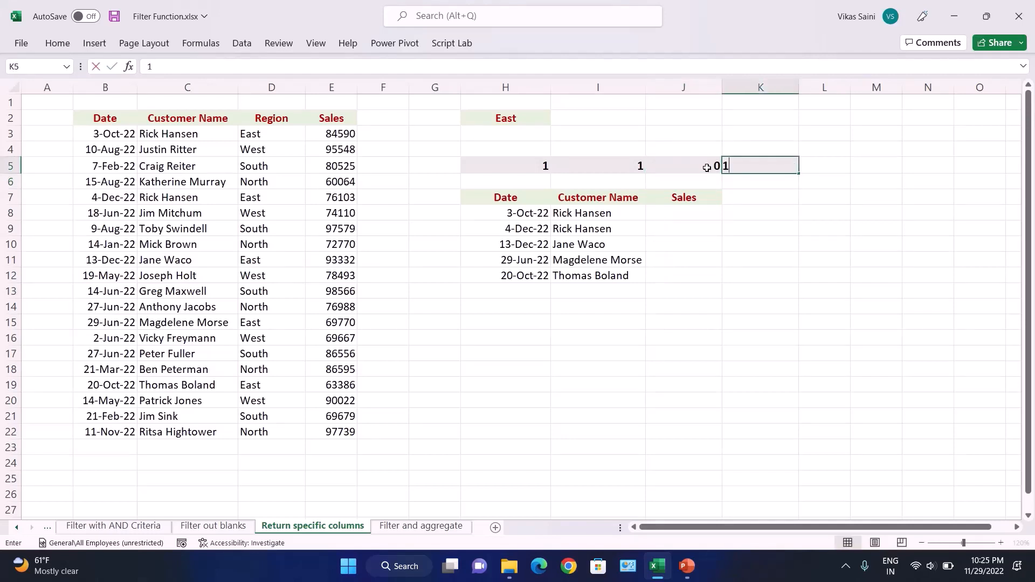
key(Return)
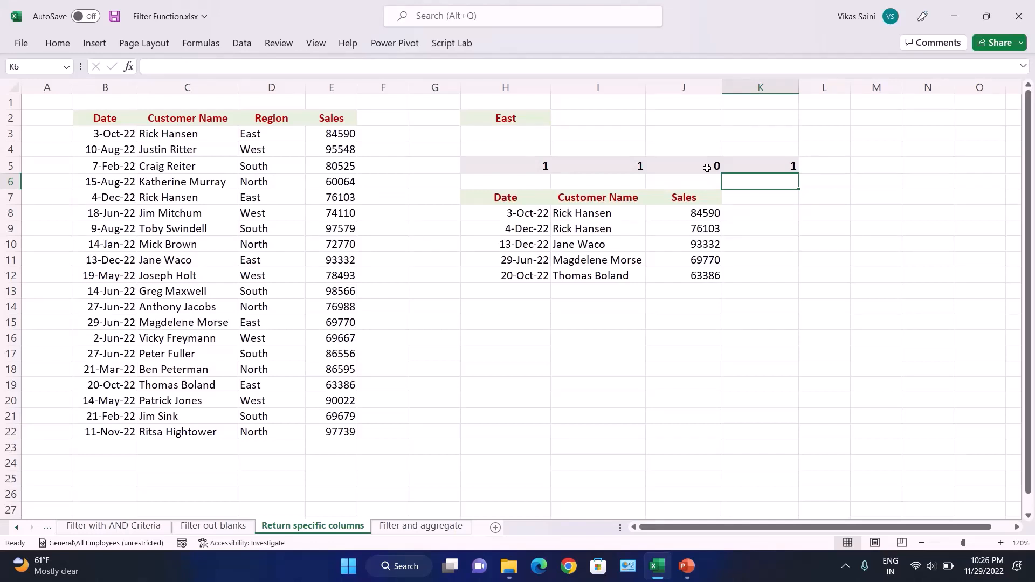
mouse_move(505, 4)
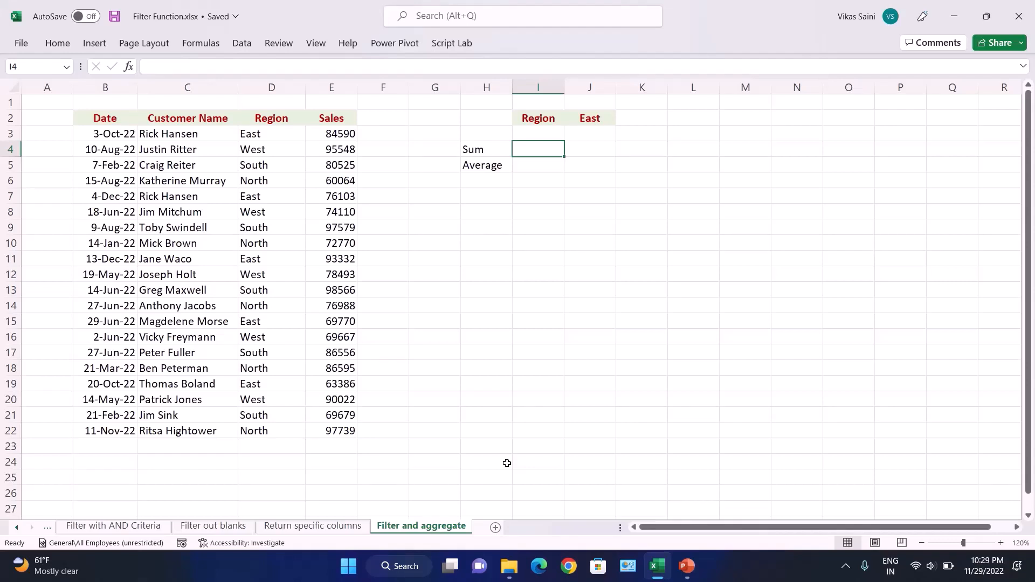
key(Left)
key(Right)
key(Left)
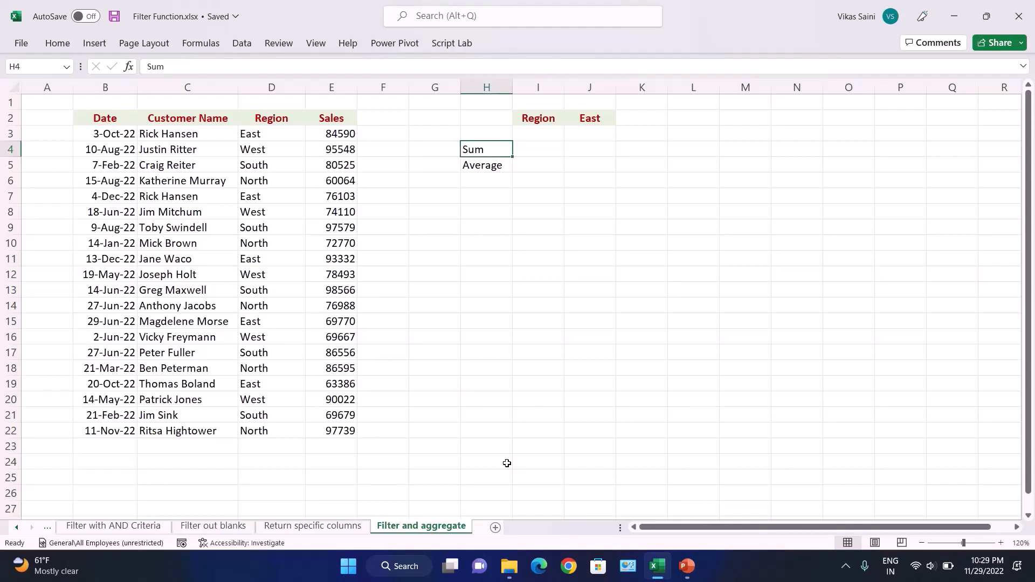
key(Right)
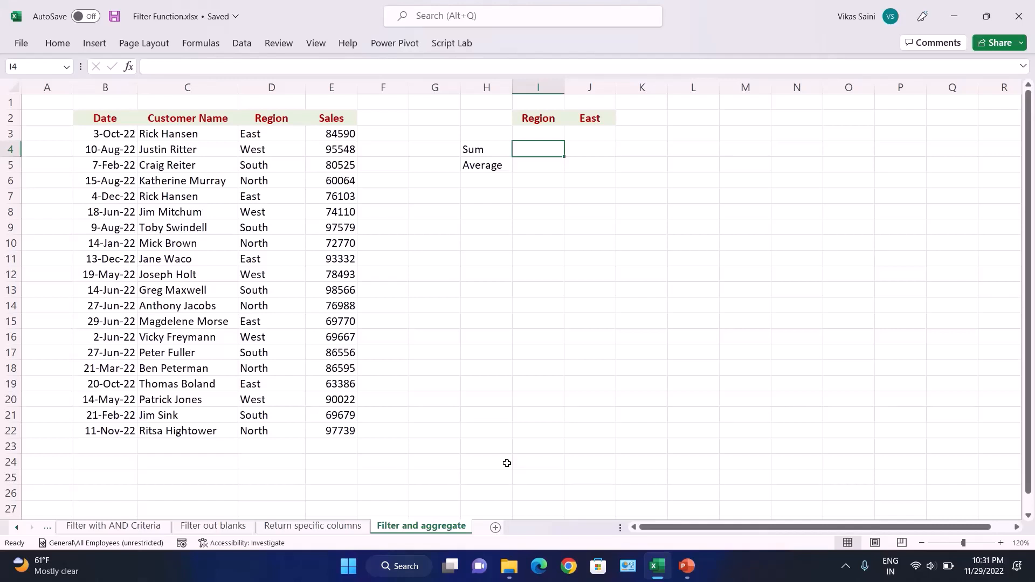
key(Right)
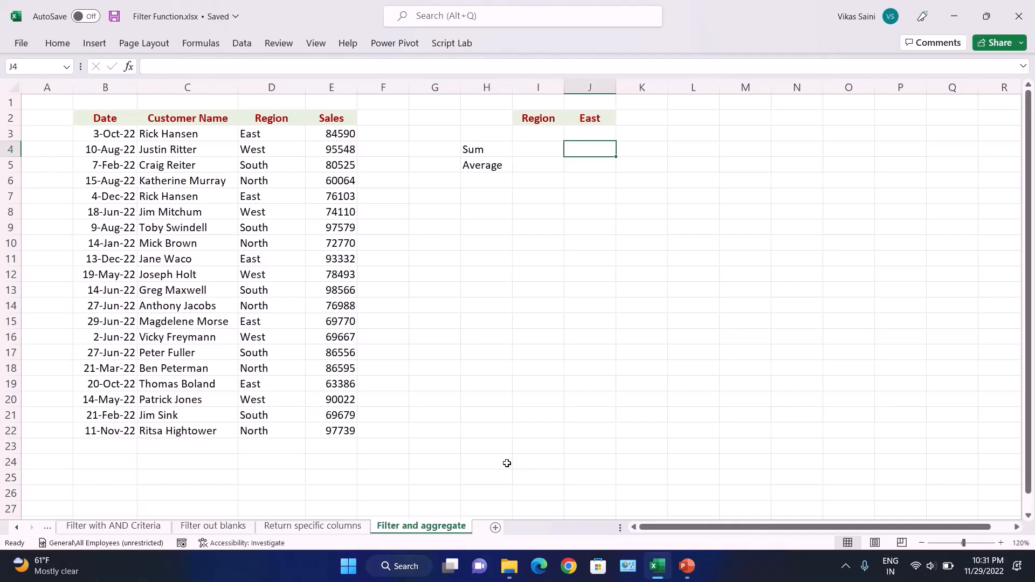
key(Left)
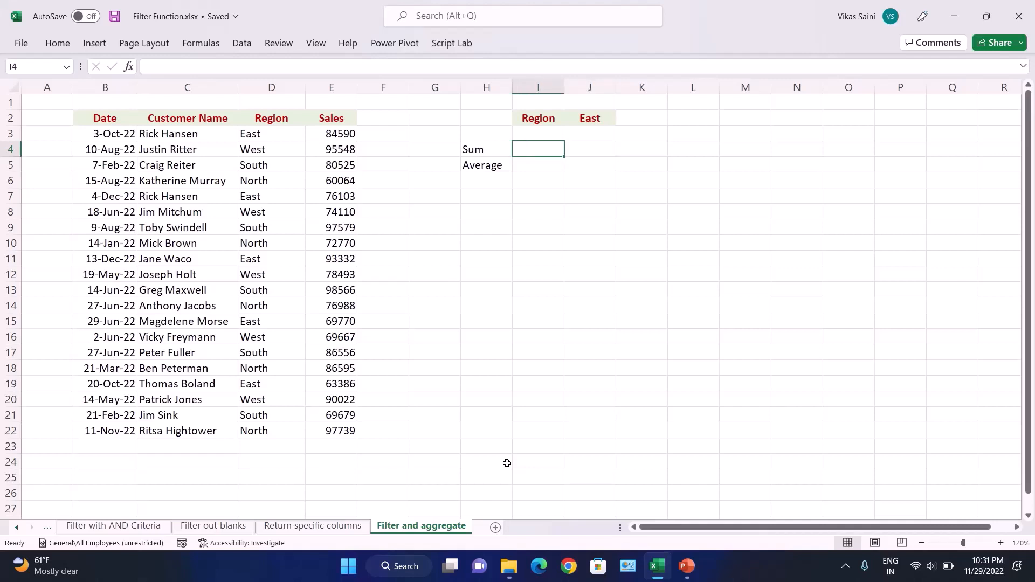
key(Up)
key(Right)
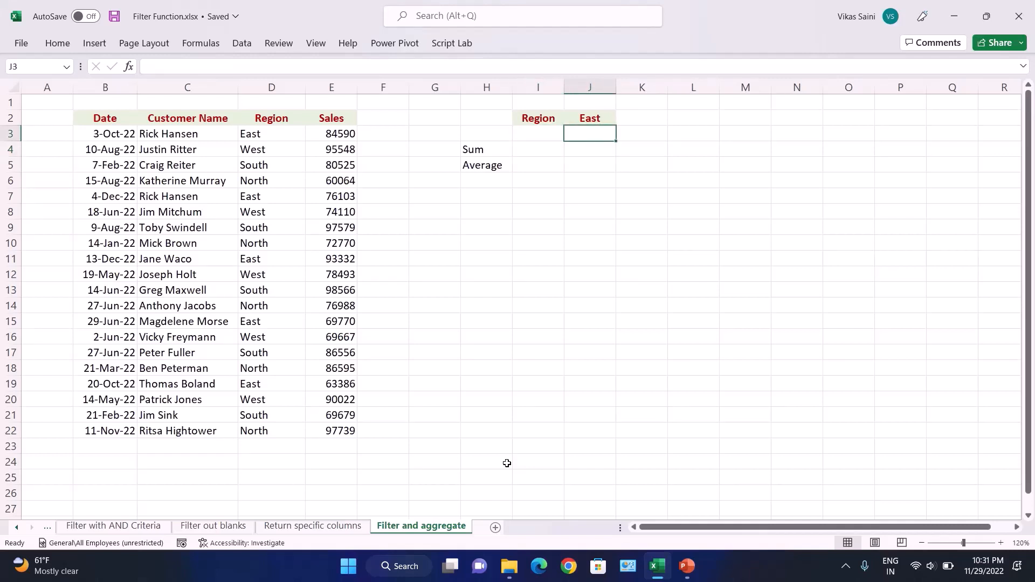
key(Down)
key(Left)
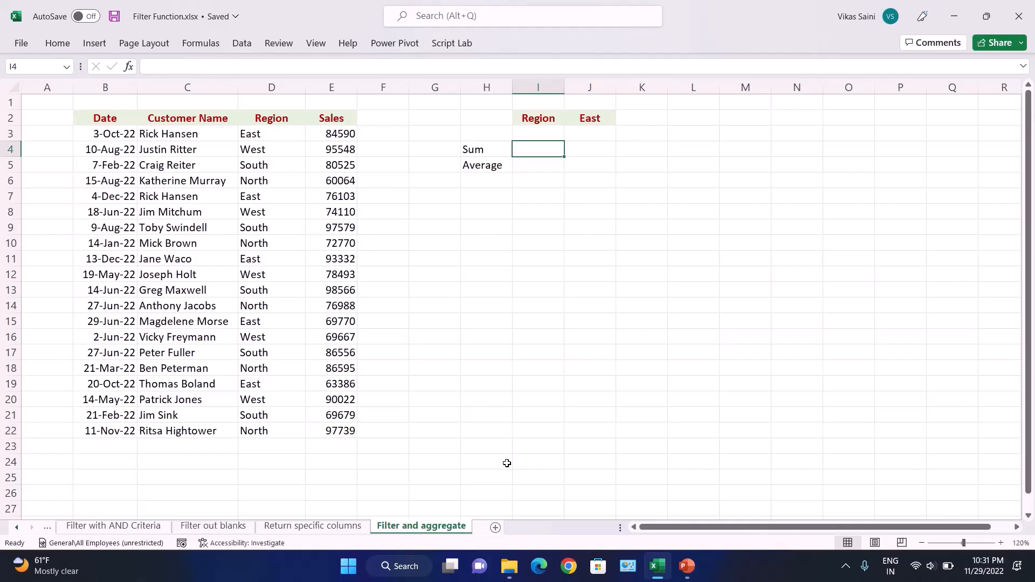
key(Right)
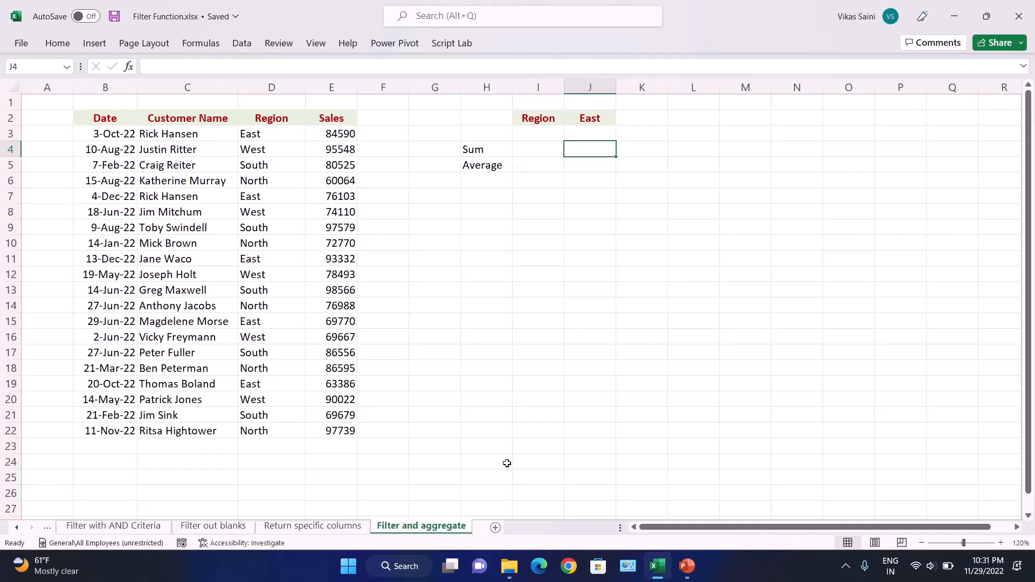
key(Left)
key(Right)
key(Left)
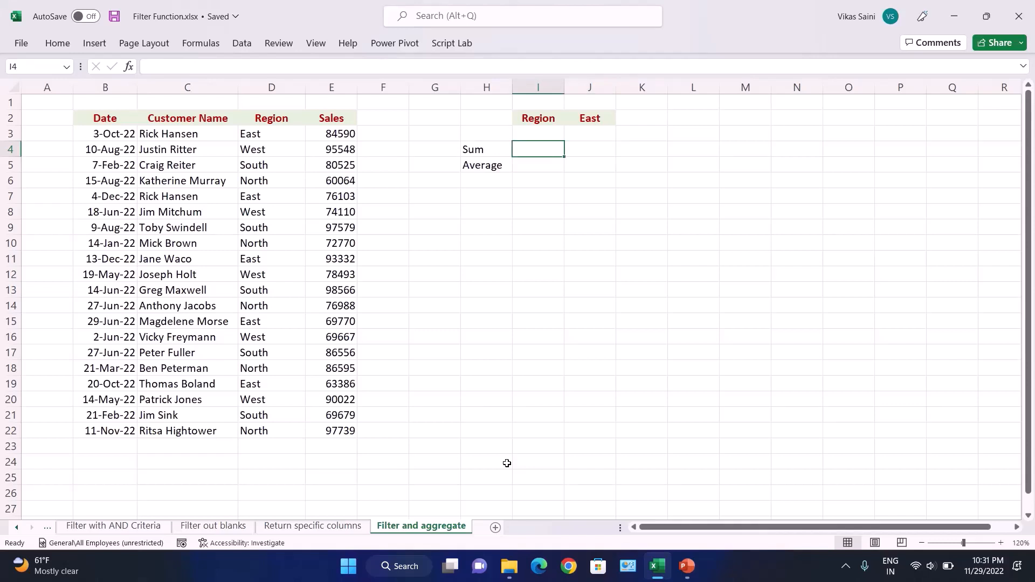
text([fil)
key(Right)
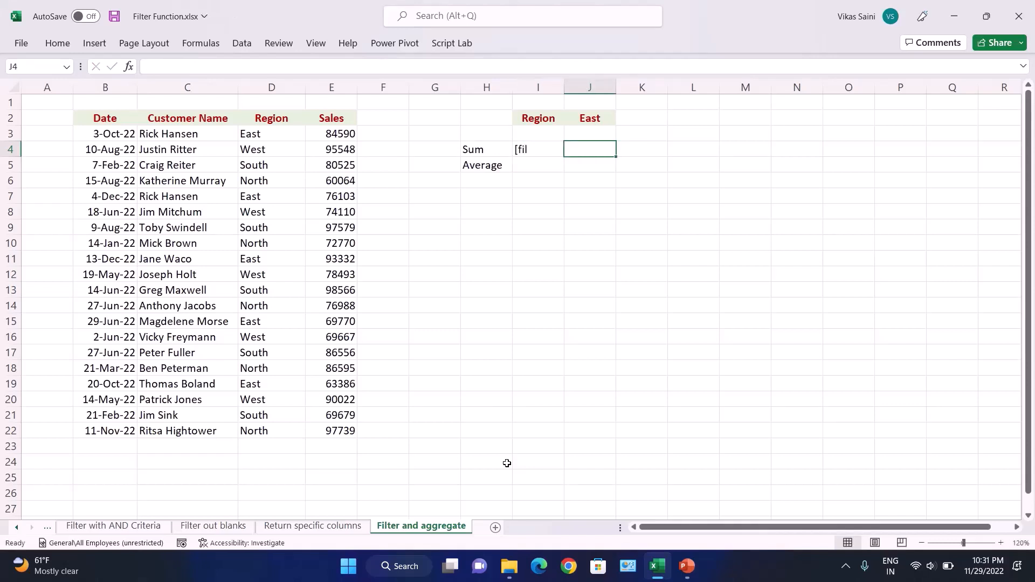
key(Left)
key(Left)
key(Right)
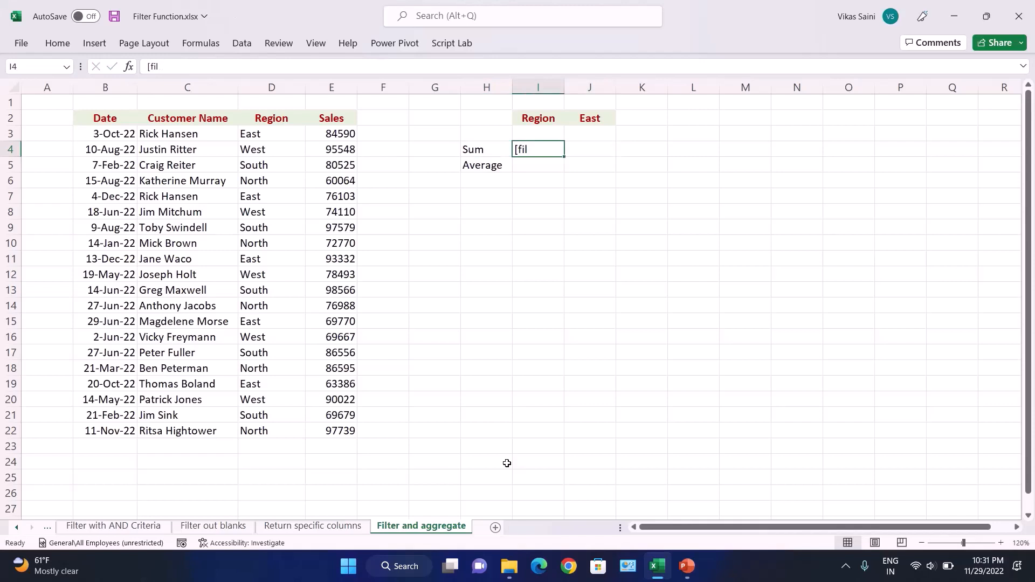
key(Delete)
Begin a FILTER formula in I4 on the Filter and aggregate sheet with B3:E22 as the array
text(=FILTER()
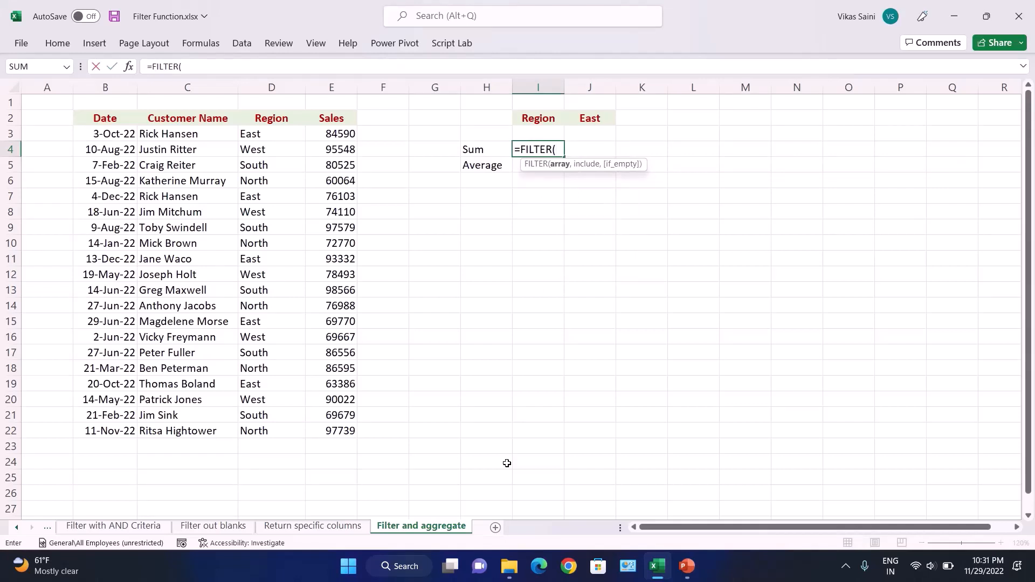
key(Left)
key(Left)
key(Left)
key(Left)
key(Left)
key(Left)
key(Left)
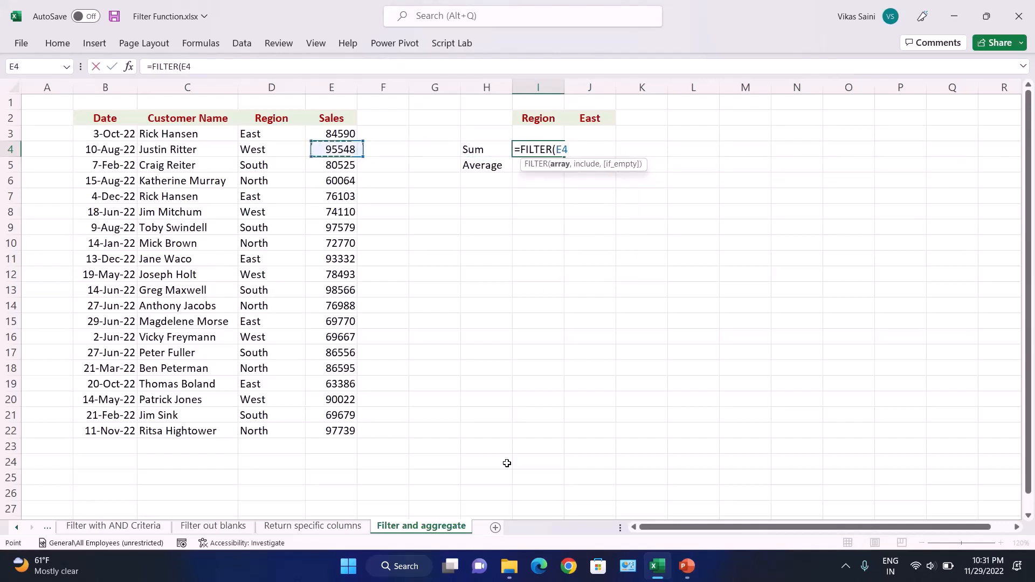
key(Up)
key(ctrl+shift+Right)
key(ctrl+shift+Down)
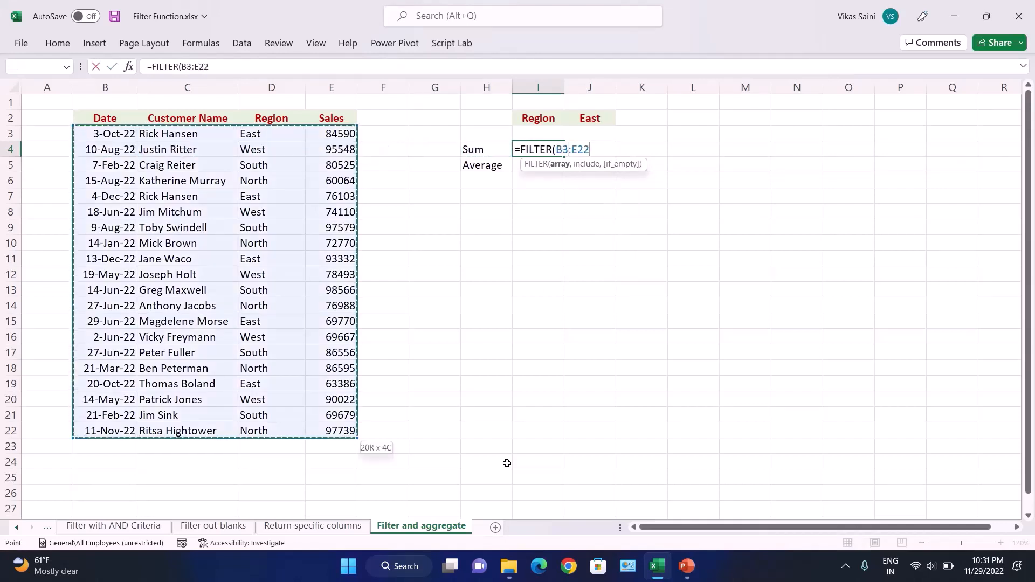
text(,)
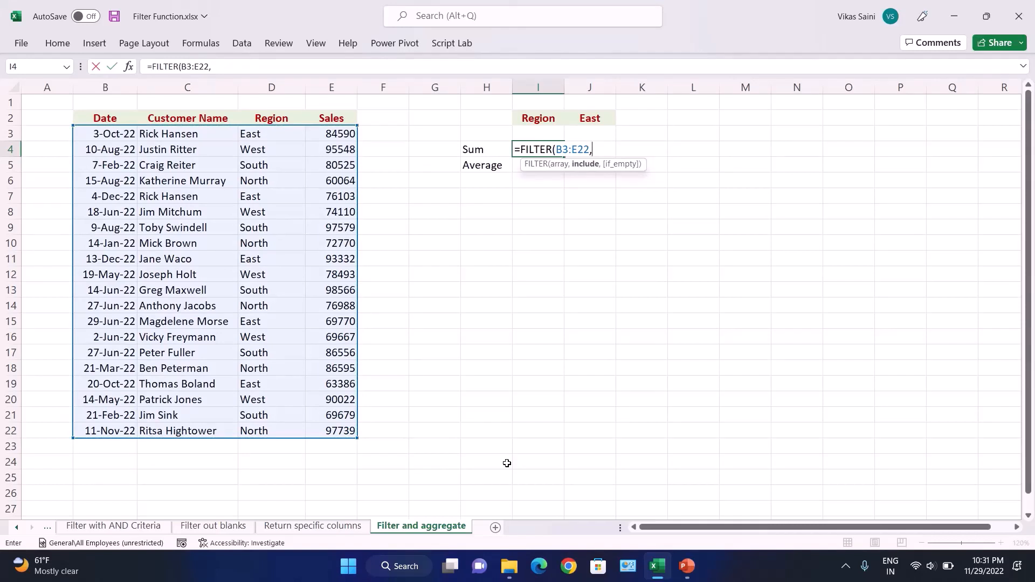
Add the include condition D3:D22=$J$2 to the FILTER formula, with the region cell reference locked as absolute
key(Left)
key(Left)
key(Left)
key(Left)
key(Left)
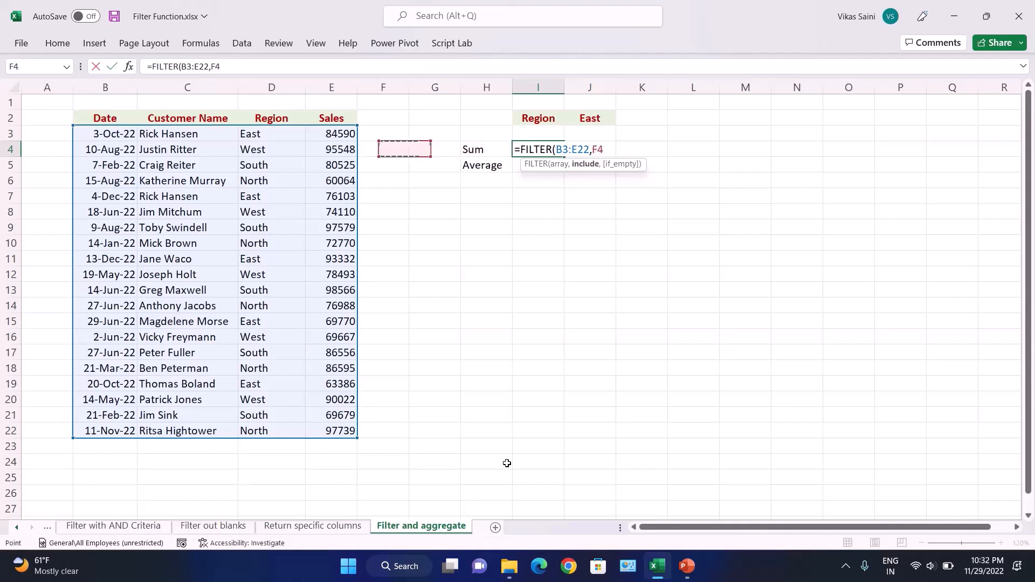
key(Up)
key(ctrl+shift+Down)
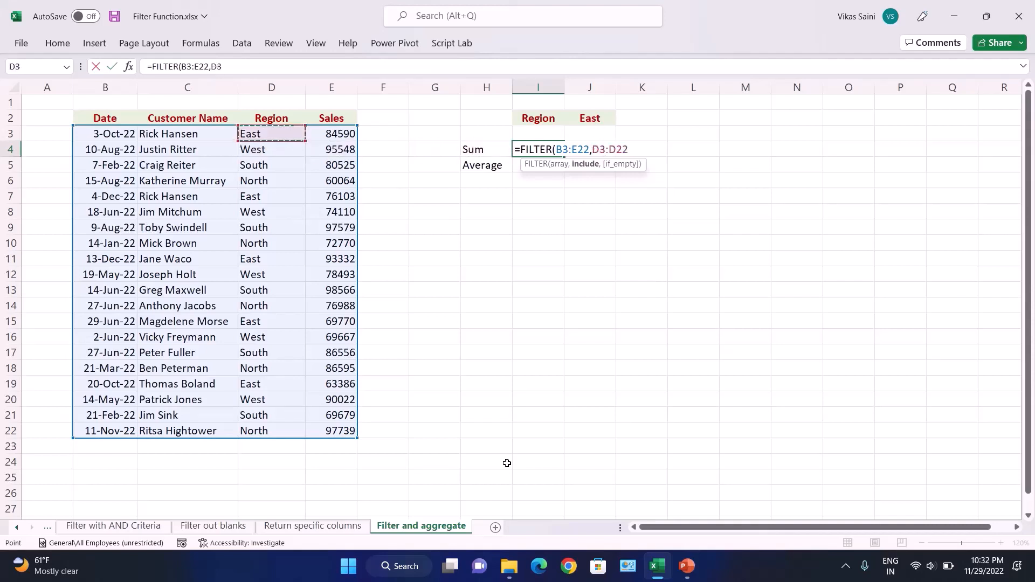
text(=)
key(Up)
key(Up)
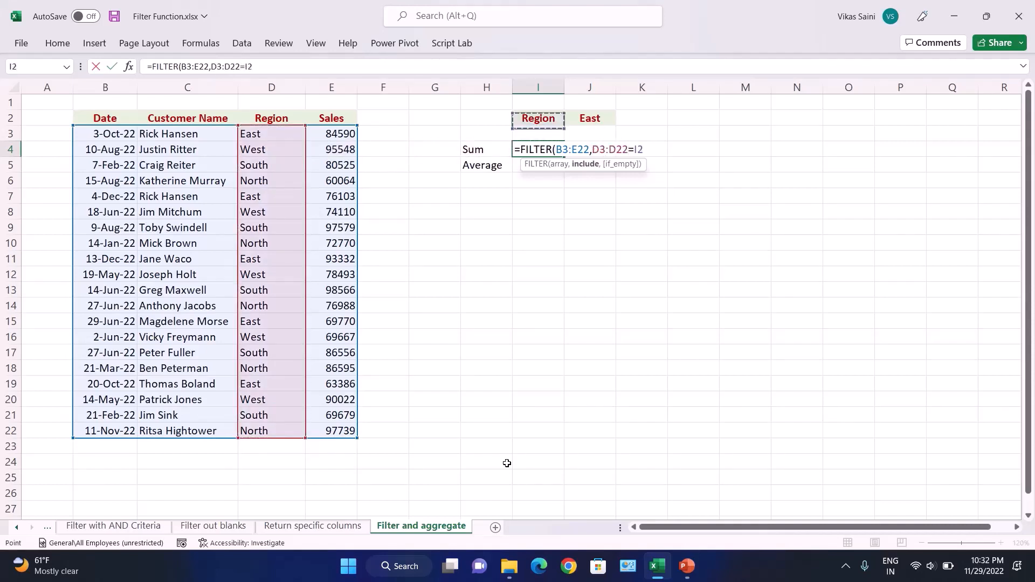
key(Right)
key(F4)
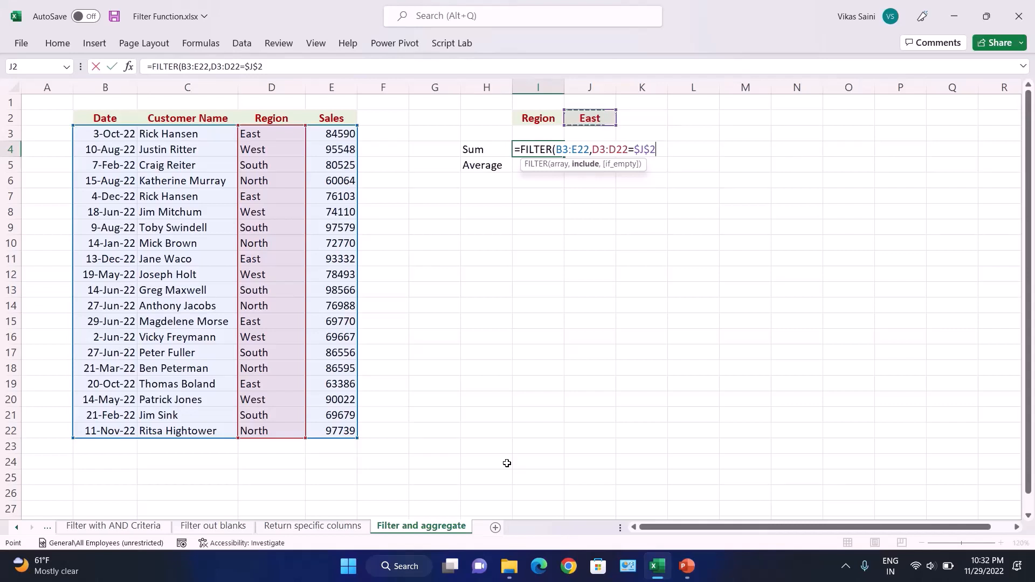
Complete the FILTER formula in I4 with "Not found" as the if_empty value and enter it
text(,)
text(")
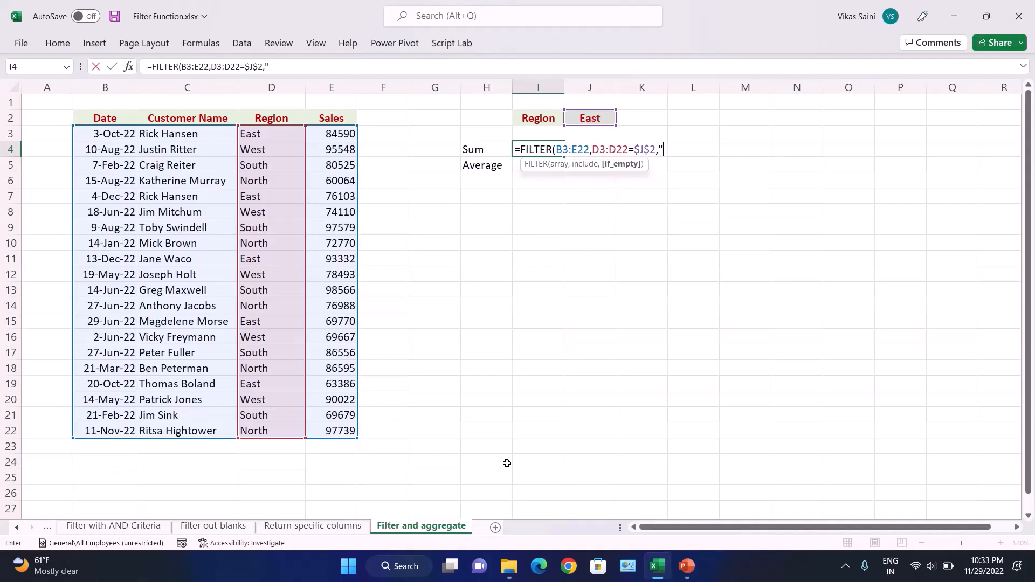
text(Not found"))
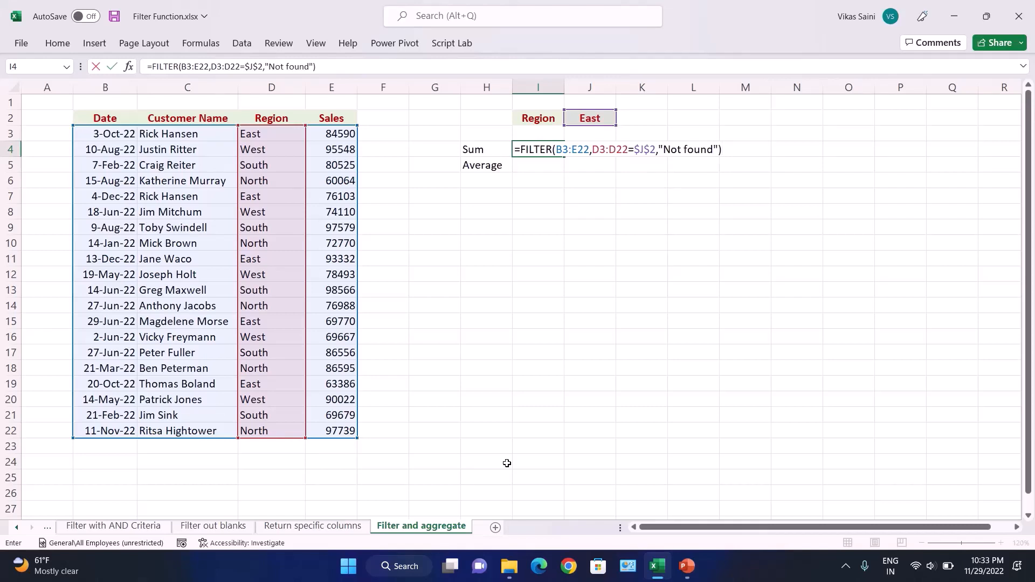
key(Return)
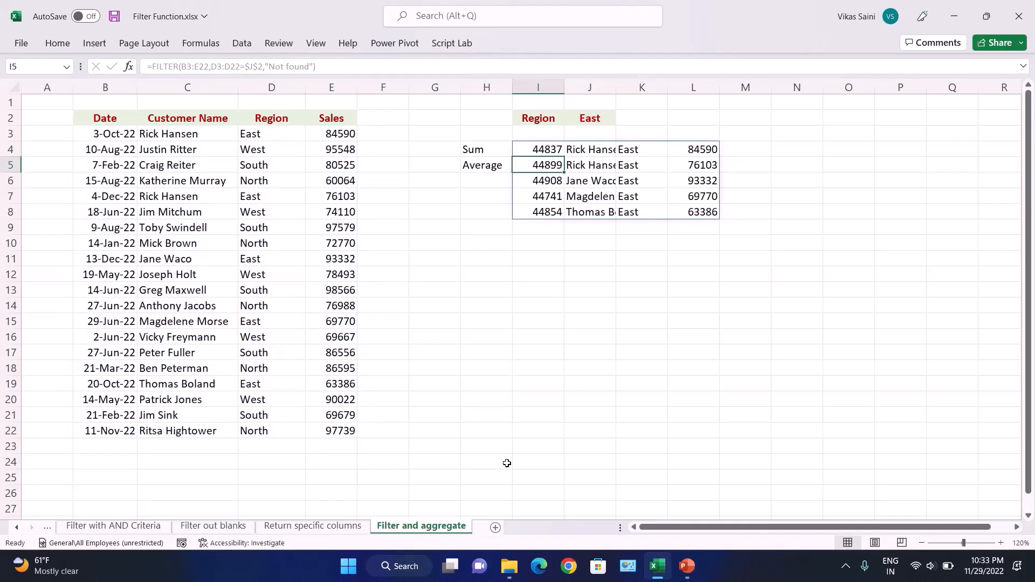
Copy only the date format from B3 onto I4:I14 and fit column I to the width of its dates
key(Up)
key(Left)
key(Left)
key(Left)
key(Left)
key(Left)
key(Left)
key(Left)
key(Up)
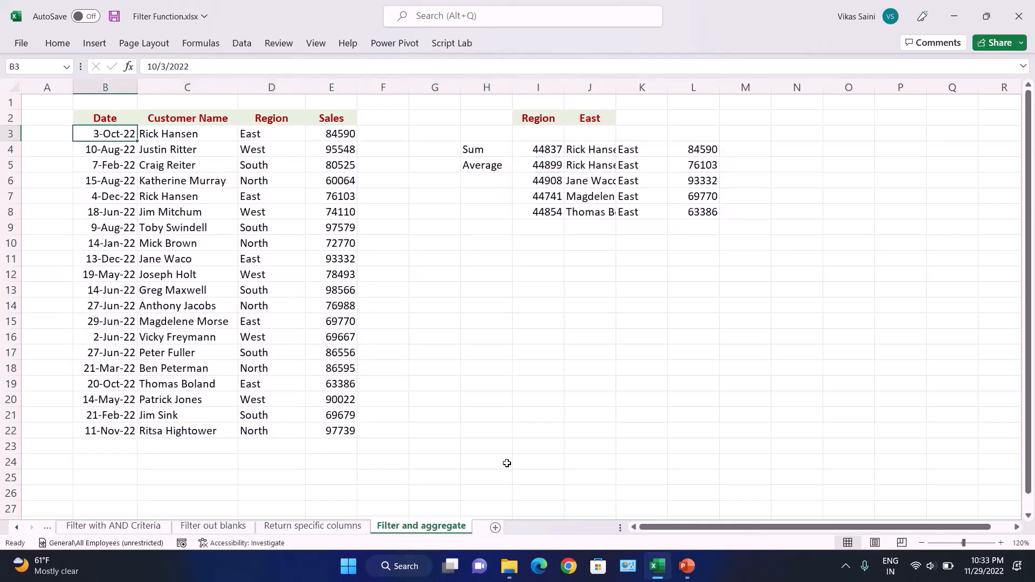
key(ctrl+c)
key(Right)
key(Right)
key(Right)
key(Right)
key(Right)
key(Right)
key(Down)
key(Right)
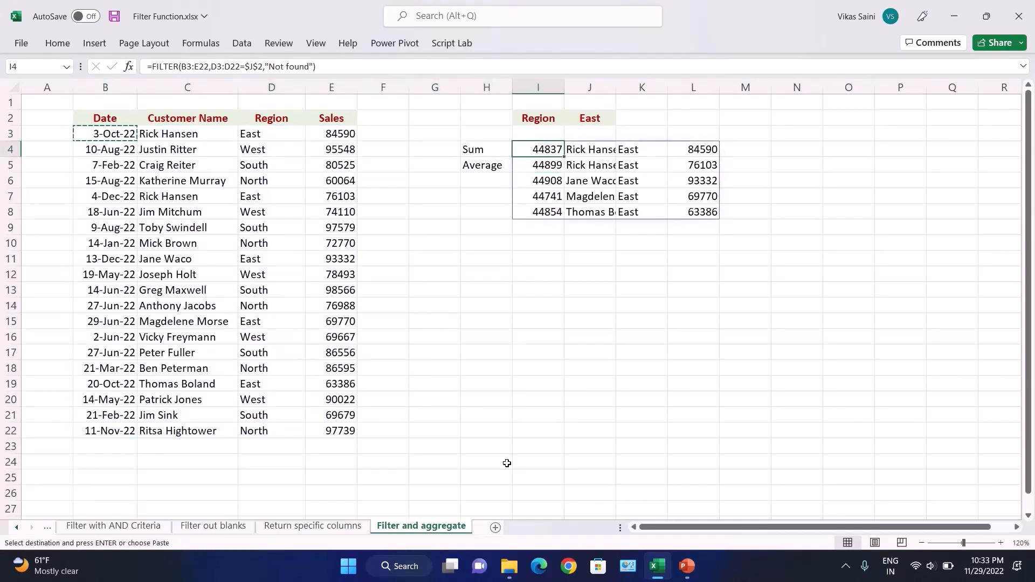
key(shift+Down)
key(shift+Down)
key(shift+Down)
key(shift+Down)
key(shift+Down)
key(shift+Down)
key(shift+Down)
key(shift+Down)
key(shift+Down)
key(shift+Down)
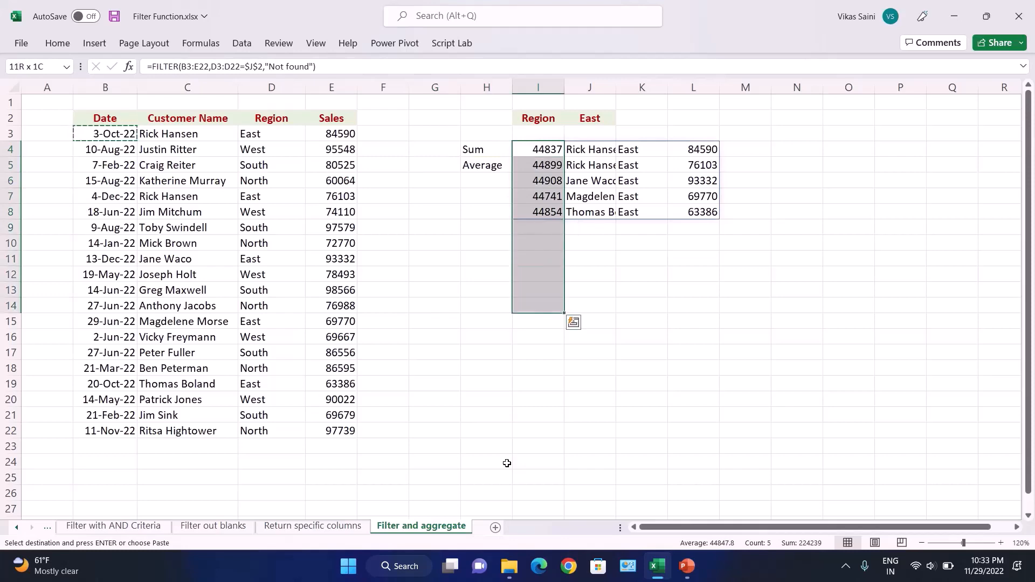
key(ctrl+alt+v)
key(Down)
key(Down)
key(Down)
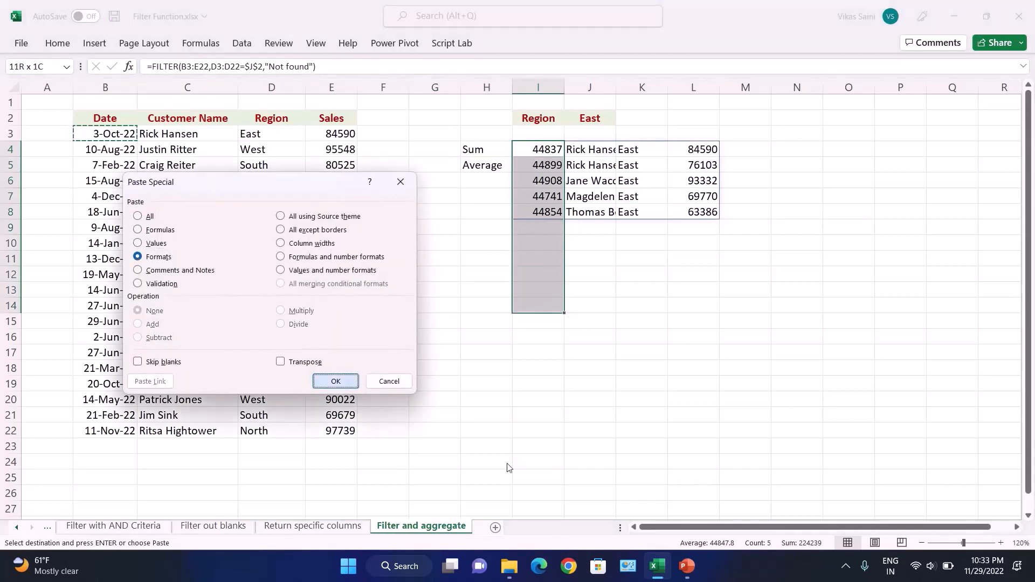
key(Return)
key(Escape)
key(Right)
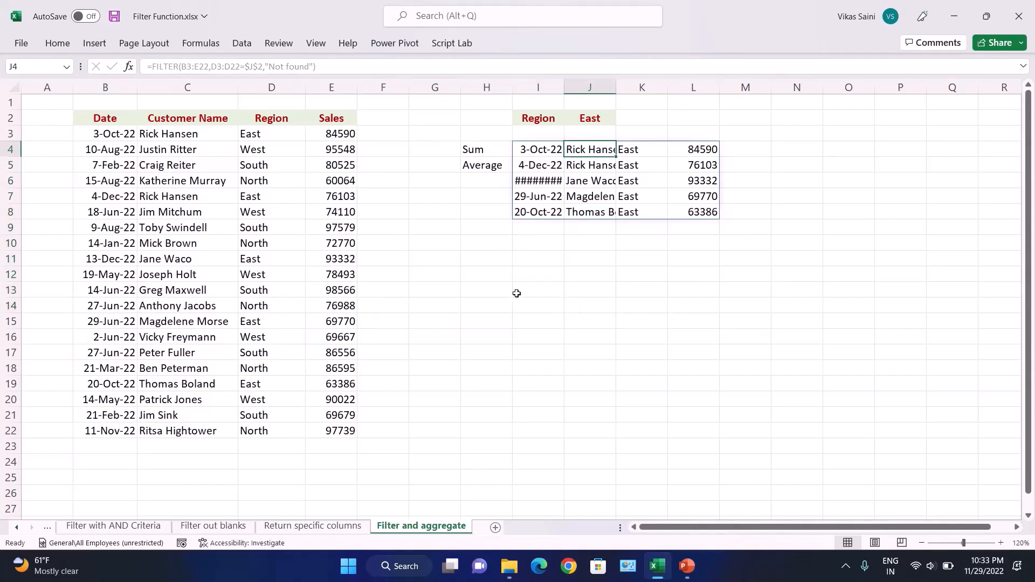
double_click(565, 79)
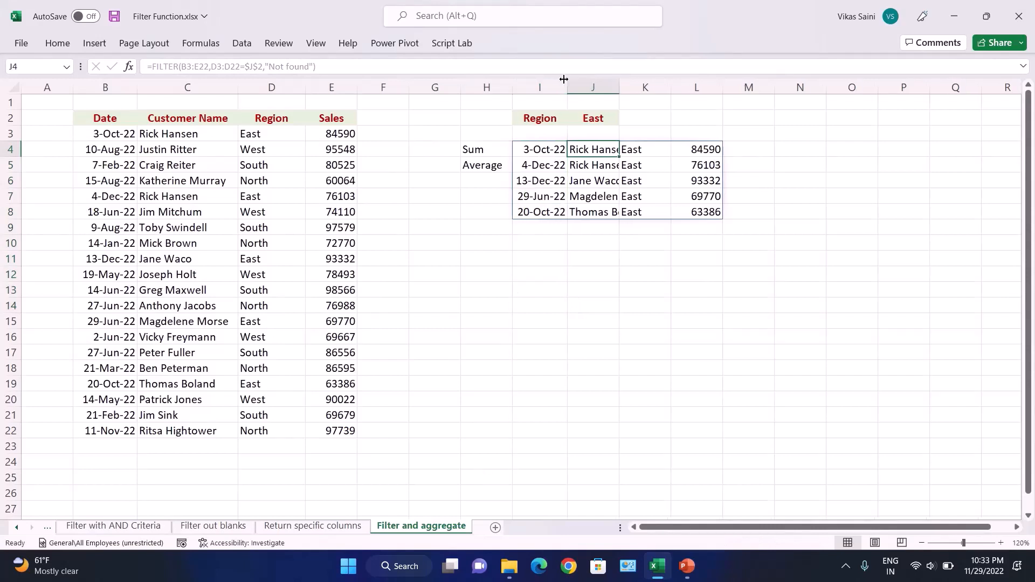
Total the filtered sales values L4:L8 with a SUM formula in L10
click(699, 243)
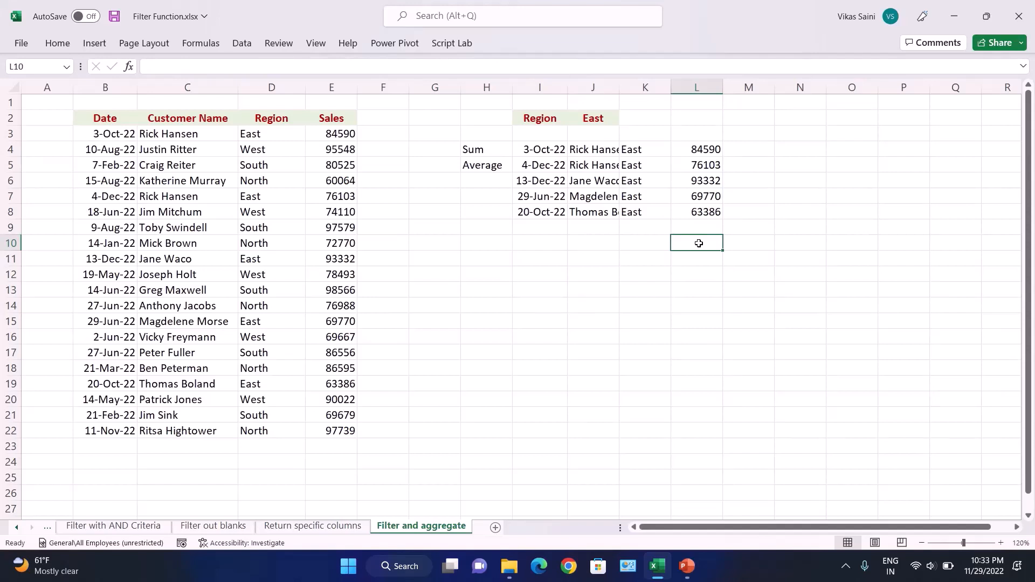
text(=sum)
key(Tab)
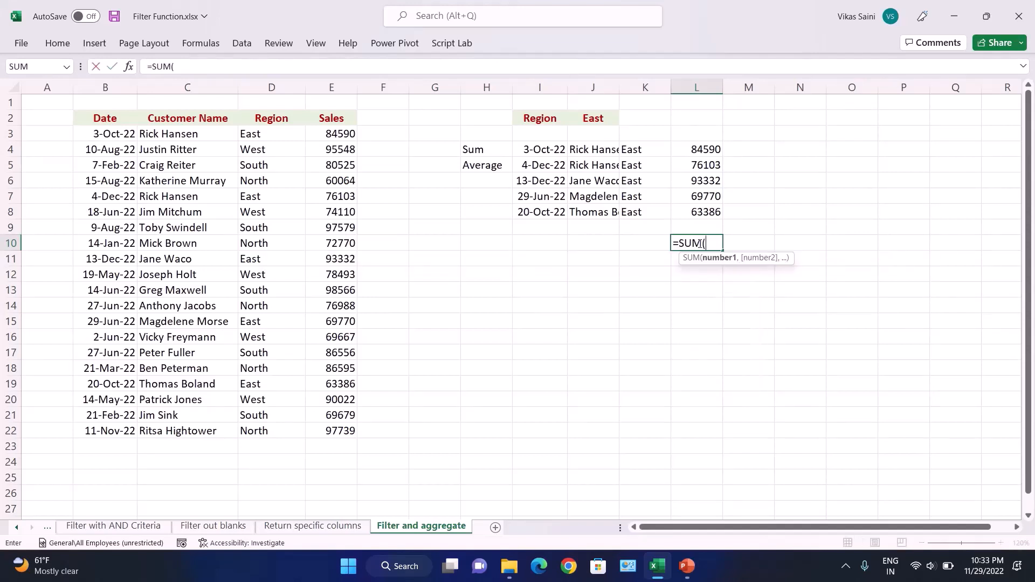
key(Up)
key(Up)
key(Up)
key(Up)
key(Up)
key(Up)
key(shift+Down)
key(shift+Down)
key(shift+Down)
key(shift+Down)
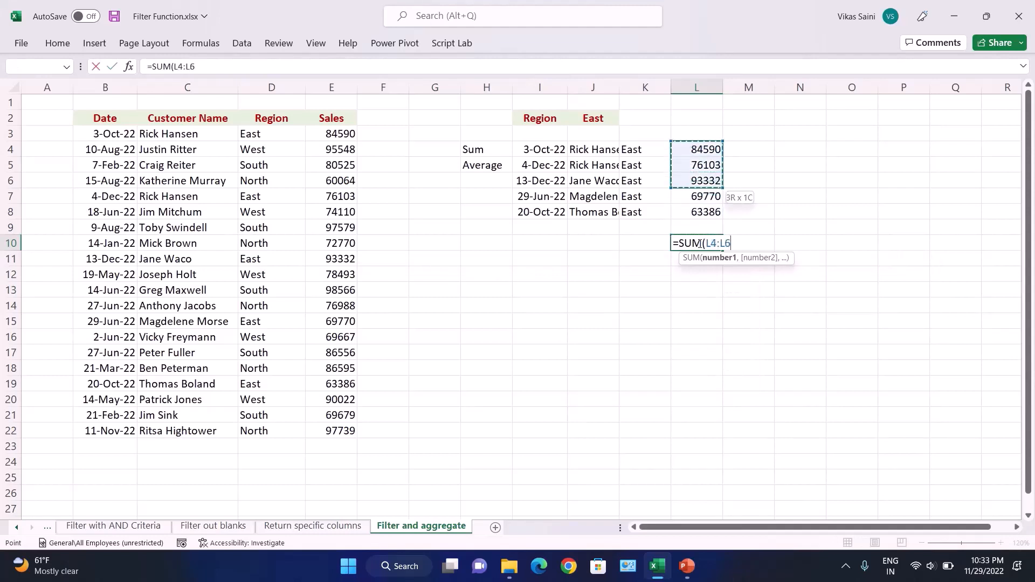
key(Return)
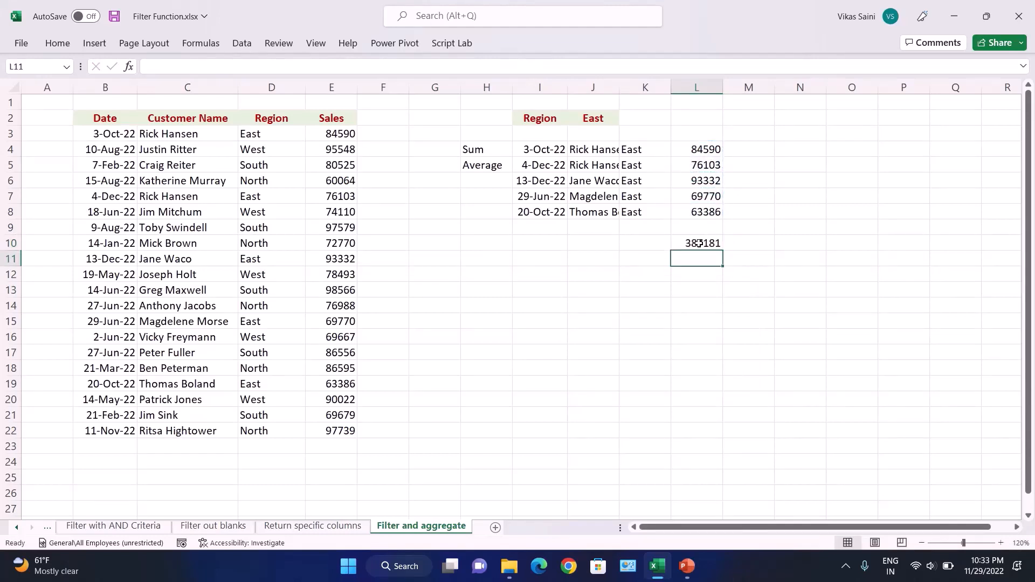
Change the region criterion in J2 to south
click(698, 243)
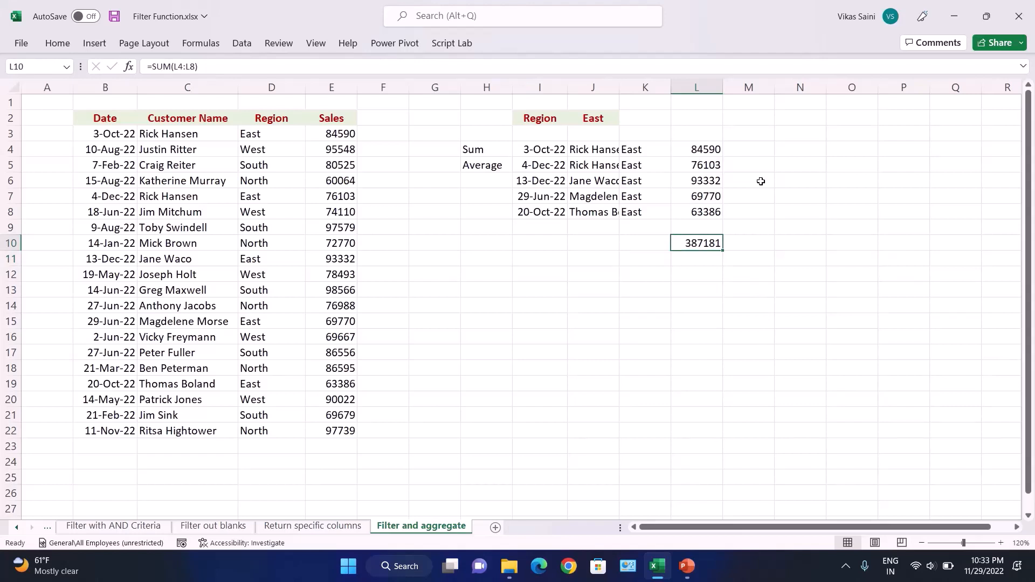
click(600, 119)
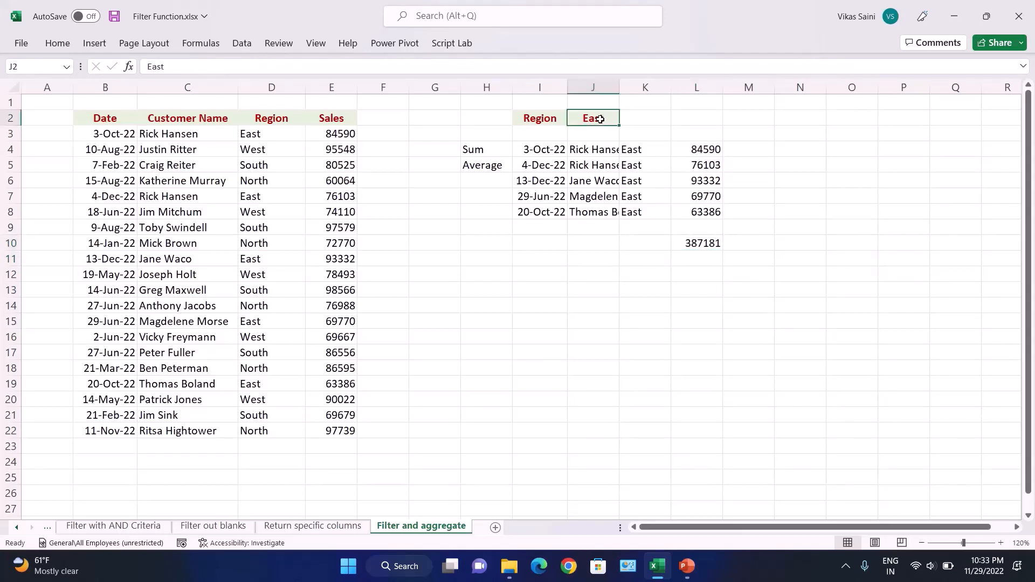
text(south)
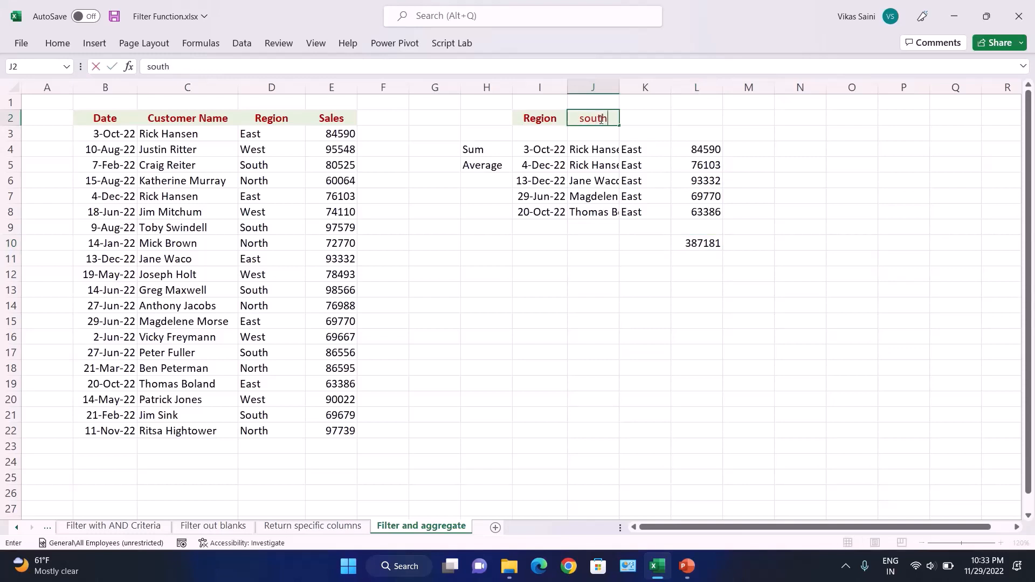
key(Return)
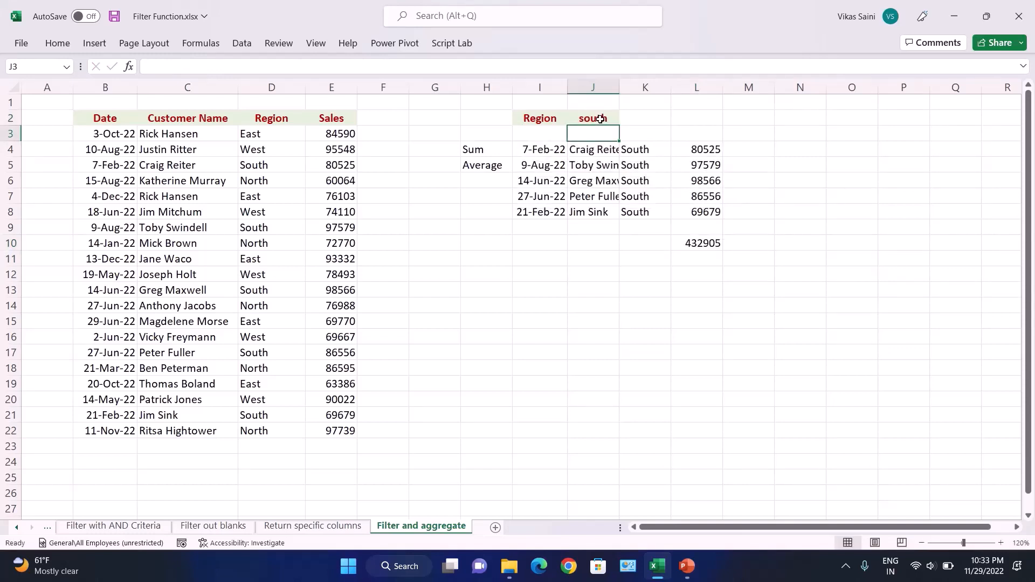
Change the region criterion in J2 to west and widen column I slightly so its dates fit
click(600, 119)
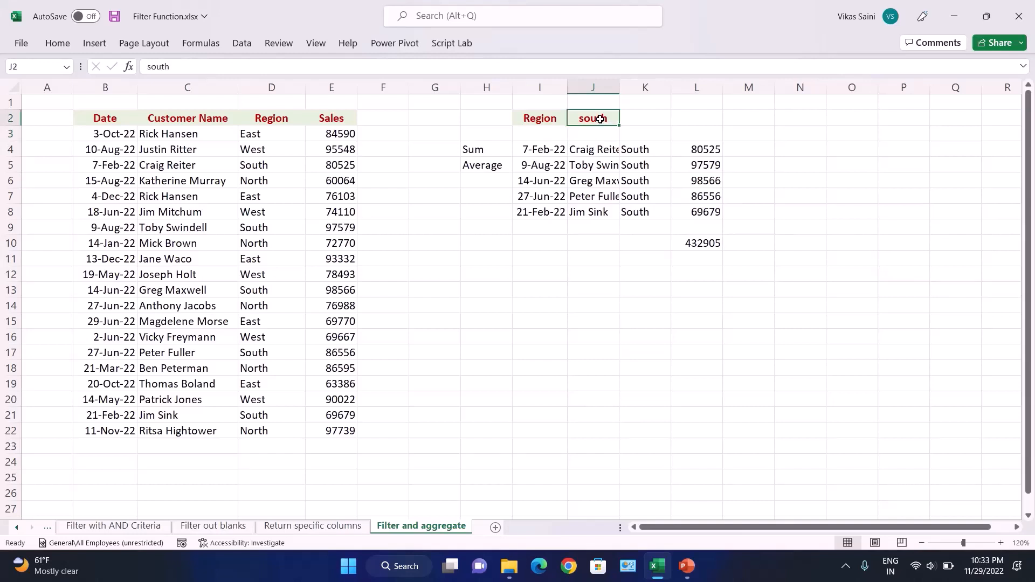
text(west)
key(Return)
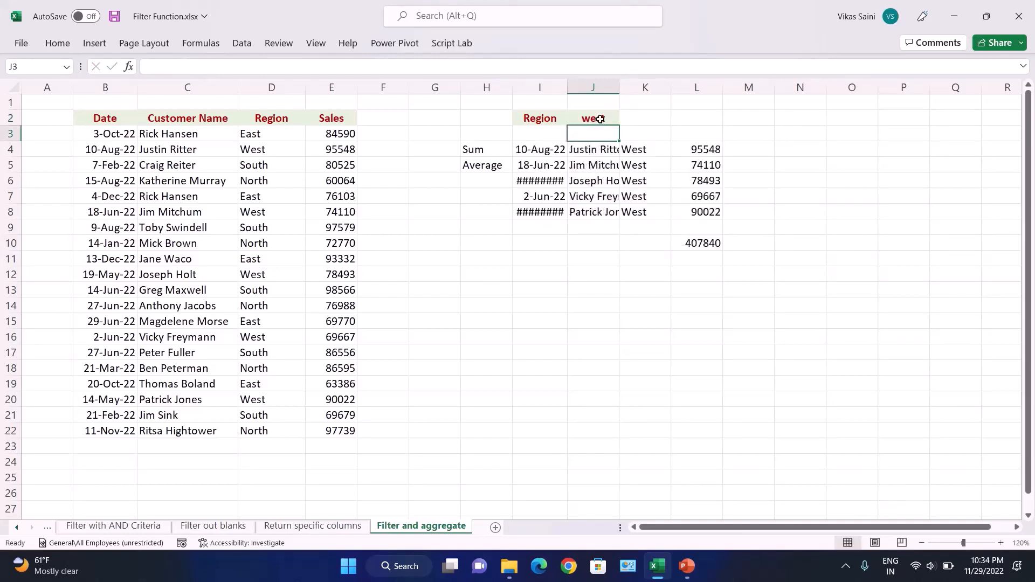
drag(567, 82, 569, 82)
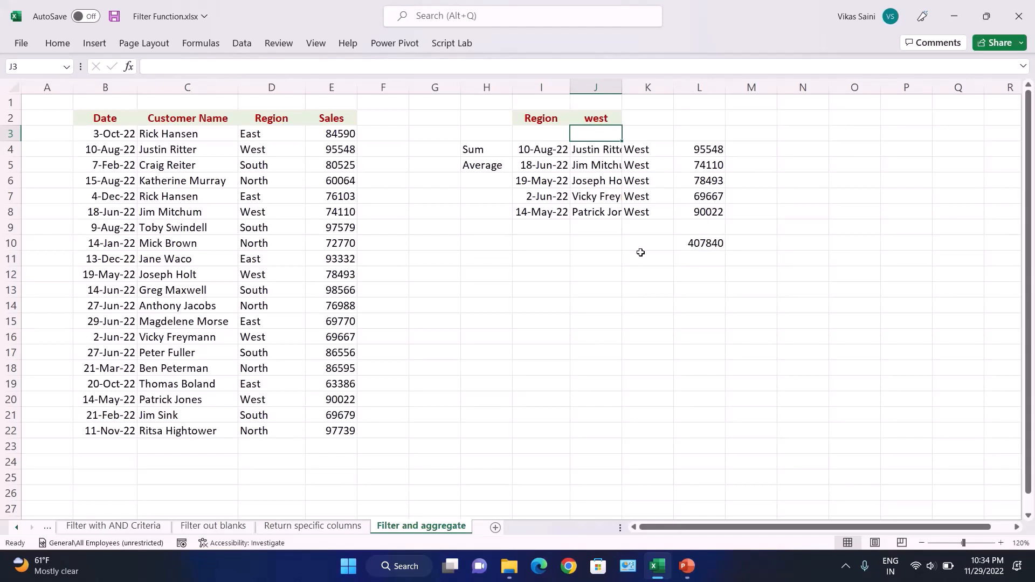
Copy the last two records, B21:E22, and paste them twice below the data, into rows 23–24 and 25–26
click(114, 426)
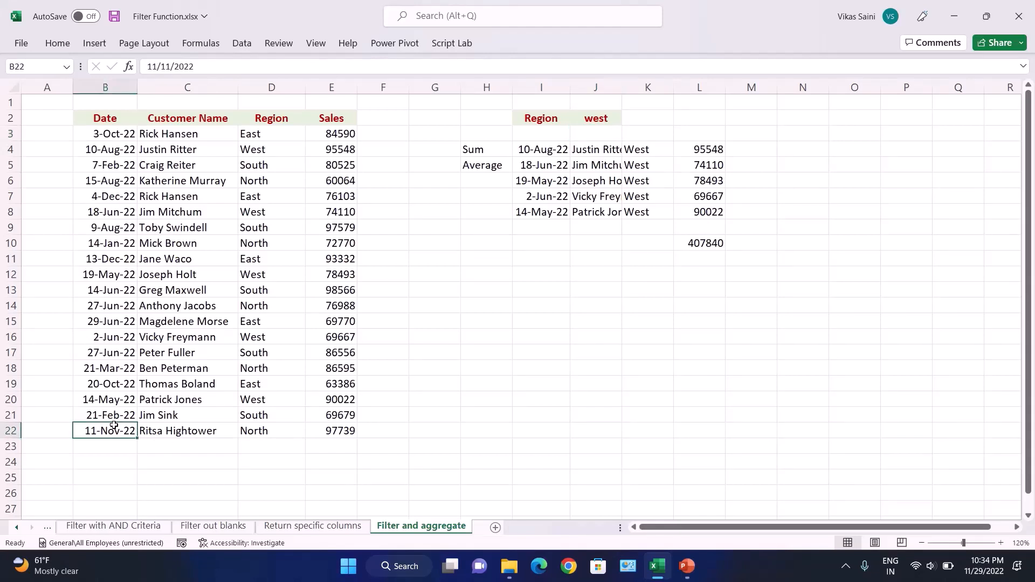
key(Up)
key(ctrl+shift+Right)
key(shift+Down)
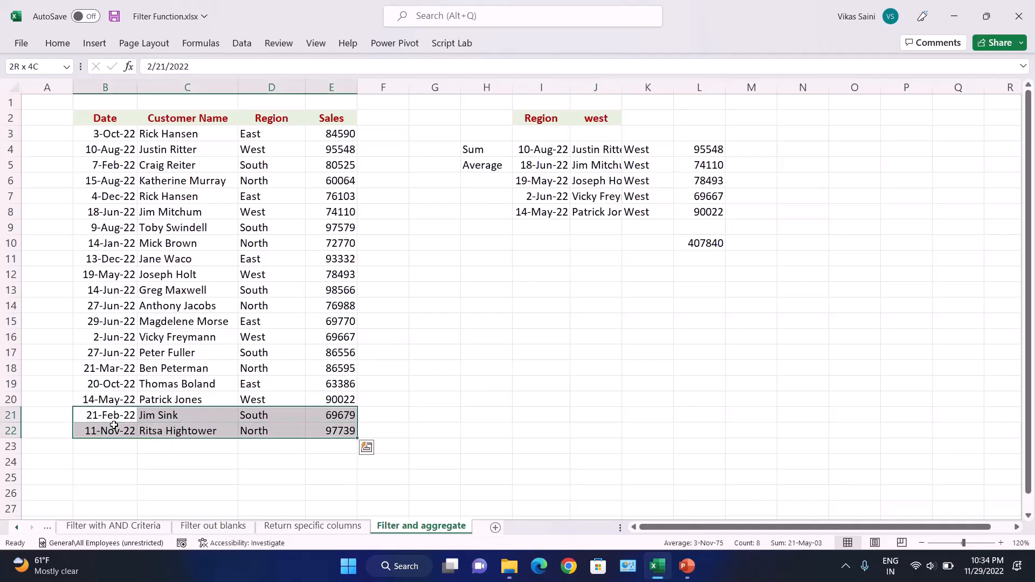
key(ctrl+c)
key(Down)
key(Down)
key(ctrl+v)
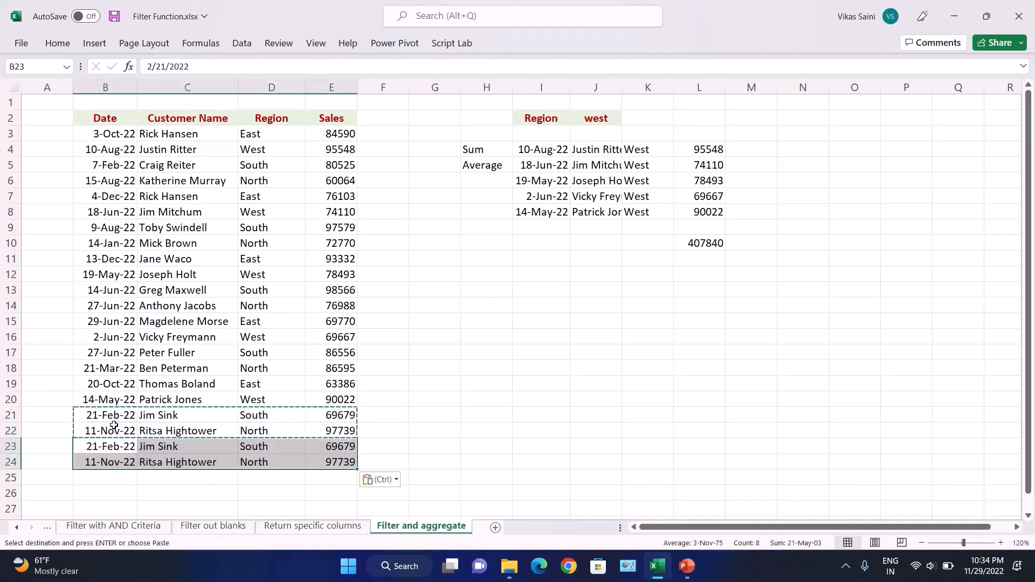
key(Down)
key(Down)
key(ctrl+v)
key(Escape)
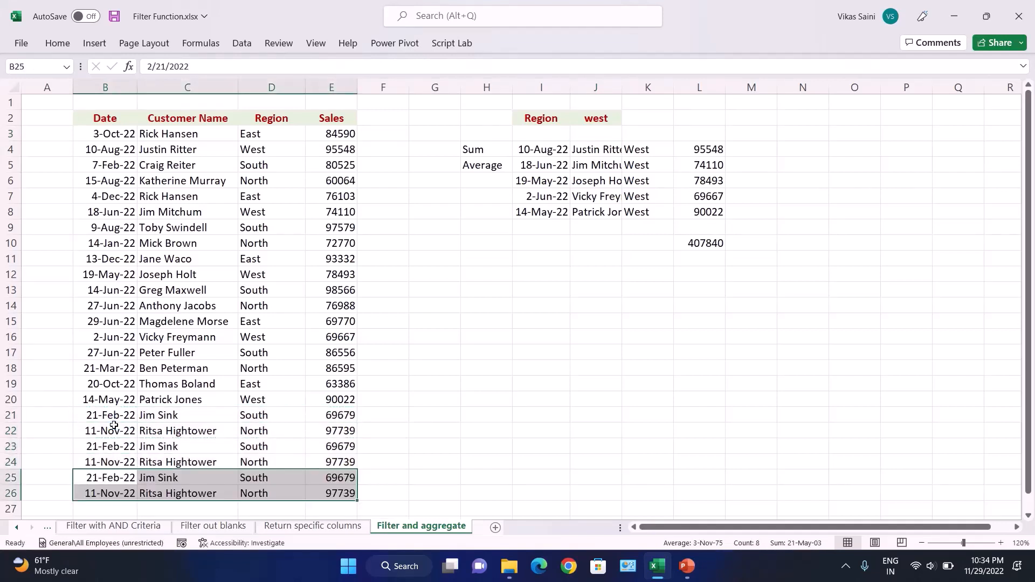
Set the region of the new record in D23 to west
key(Right)
key(Right)
key(Up)
key(Up)
text(west)
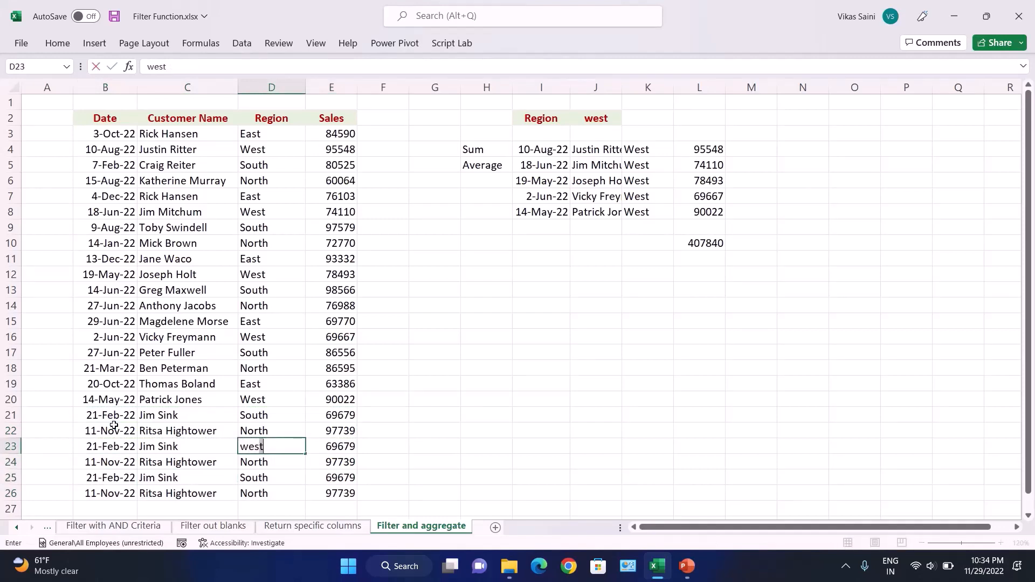
key(Return)
key(Up)
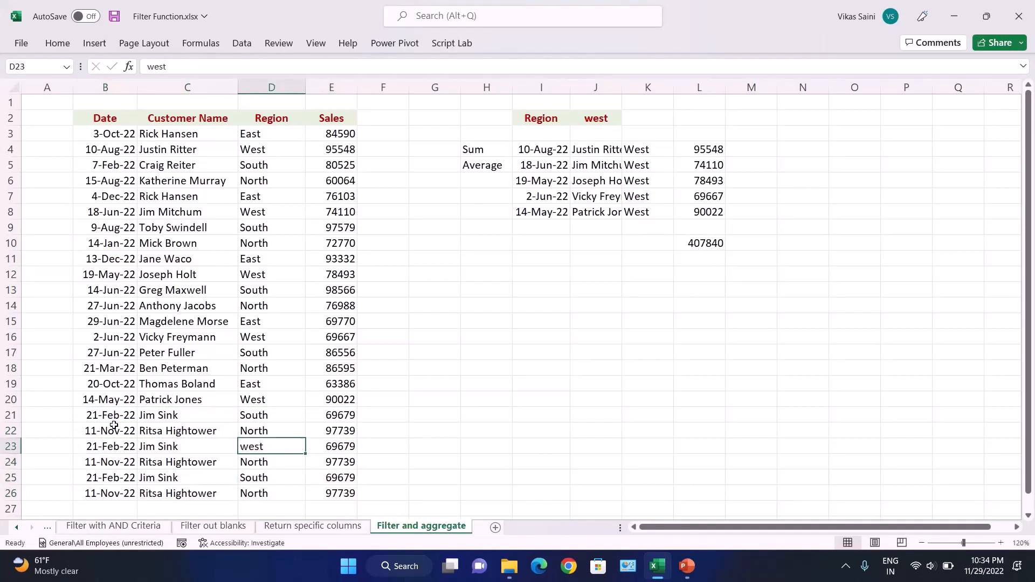
Examine which data ranges the FILTER formula in I4 covers compared with the added rows
key(Up)
key(Up)
key(Up)
key(Up)
key(Up)
key(Up)
key(Up)
key(Up)
key(Up)
key(Up)
key(Up)
key(Up)
key(Up)
key(Up)
key(Up)
key(Up)
key(Up)
key(Up)
key(Up)
key(Up)
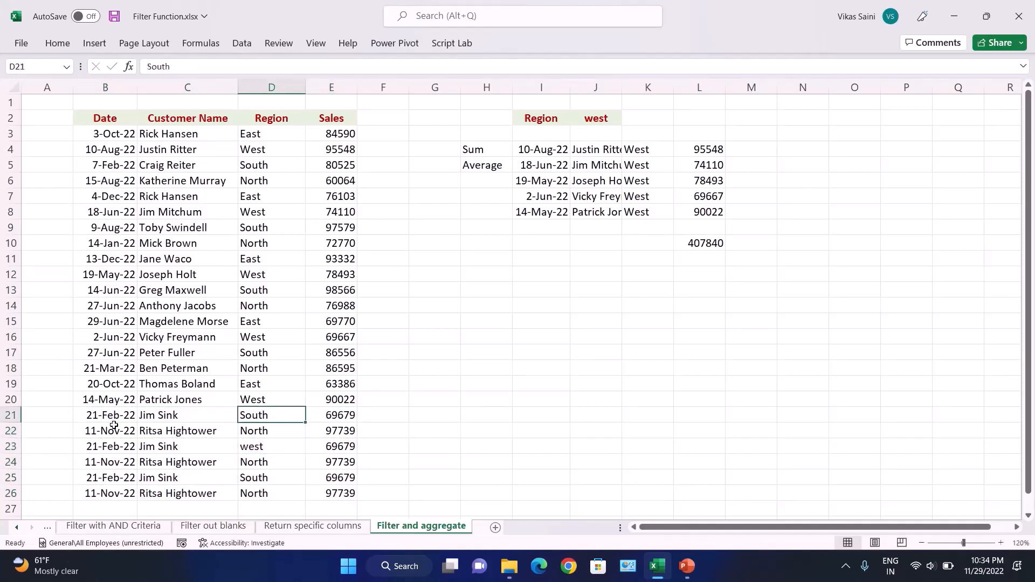
key(Right)
key(Right)
key(Right)
key(Right)
key(Right)
key(Down)
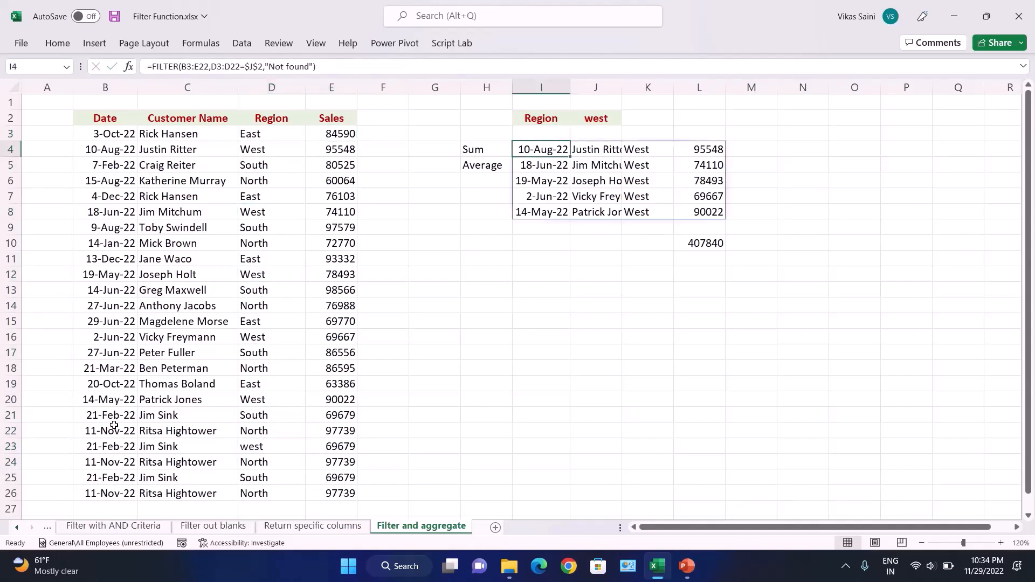
key(F2)
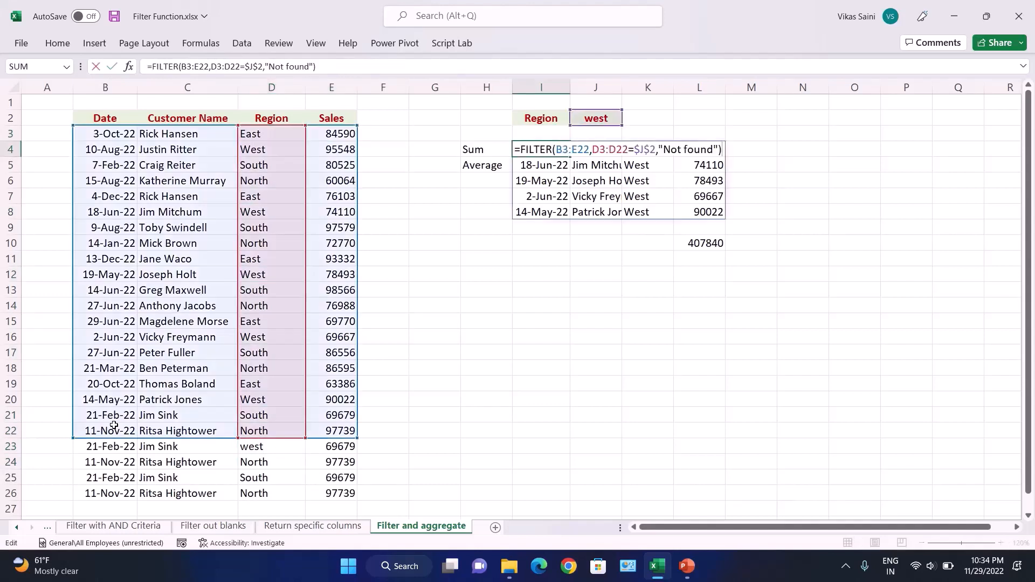
key(Escape)
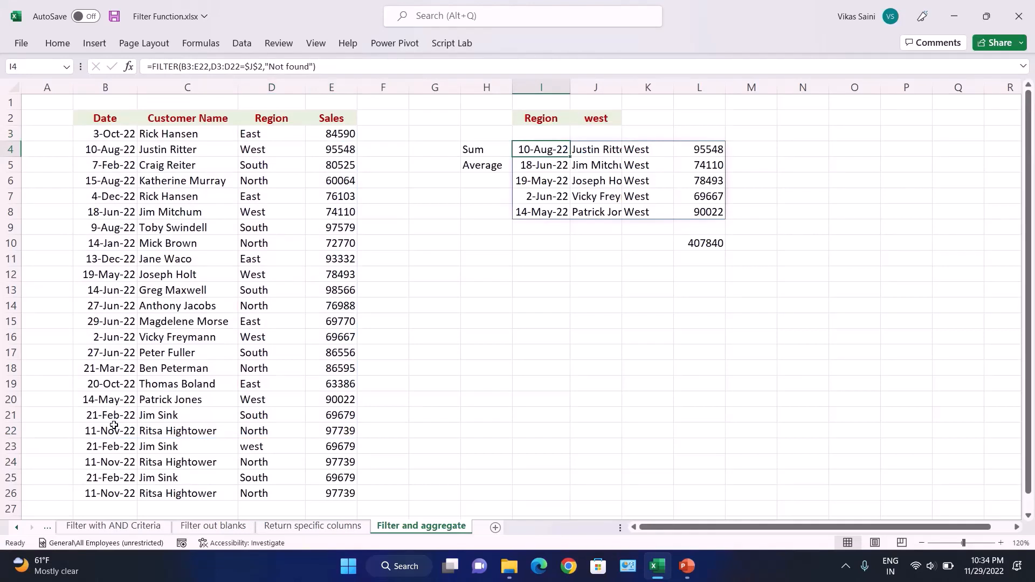
Extend the array range of the FILTER formula in I4 to B3:E26 and enter it
key(F2)
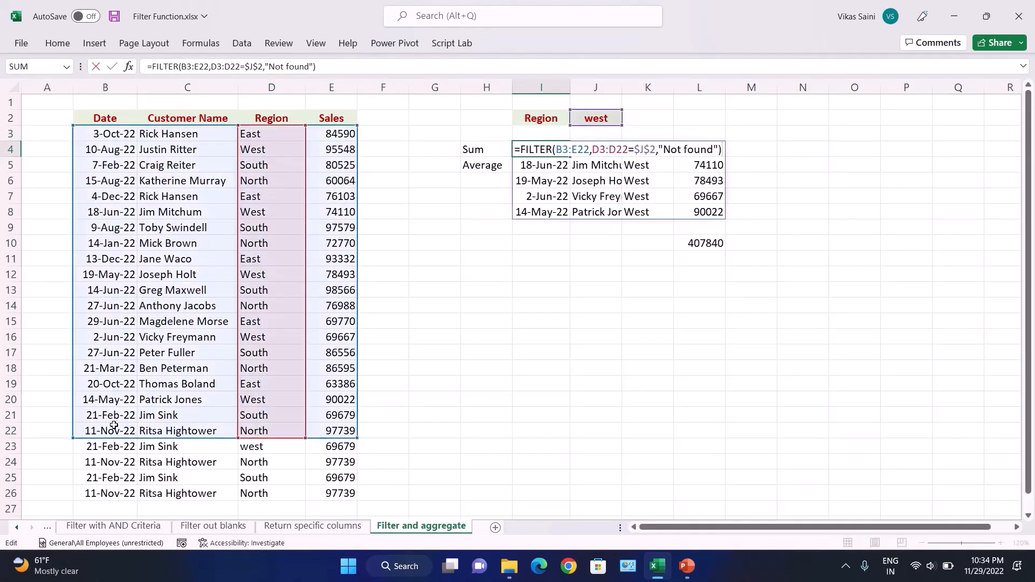
key(Left)
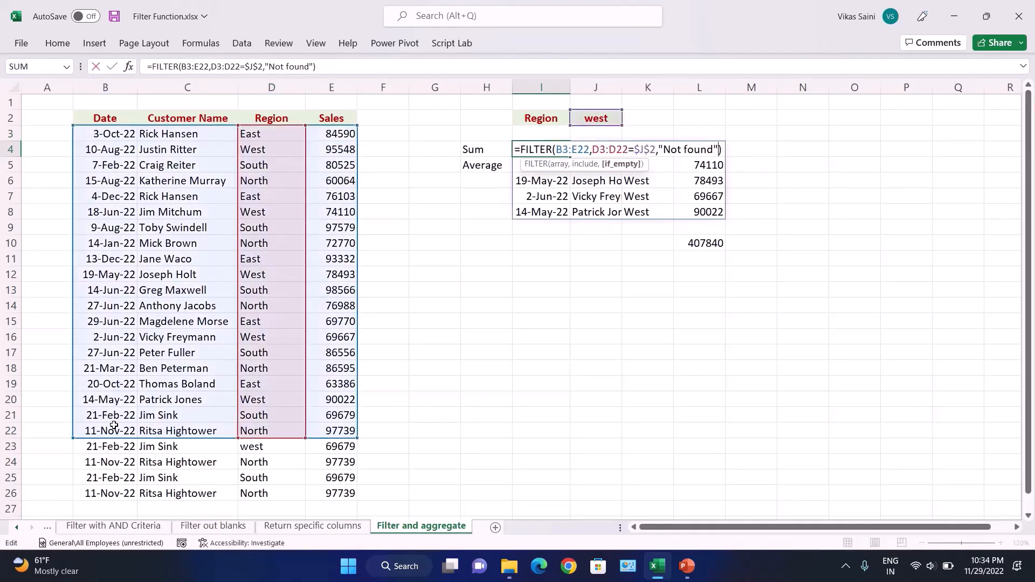
key(Left)
key(Left)
key(Left)
key(Left)
key(Left)
key(Left)
key(Left)
key(Left)
key(Left)
key(Left)
key(Left)
key(Left)
key(Left)
key(Left)
key(Left)
key(Left)
key(Left)
key(Left)
key(Left)
key(Left)
key(BackSpace)
text(6)
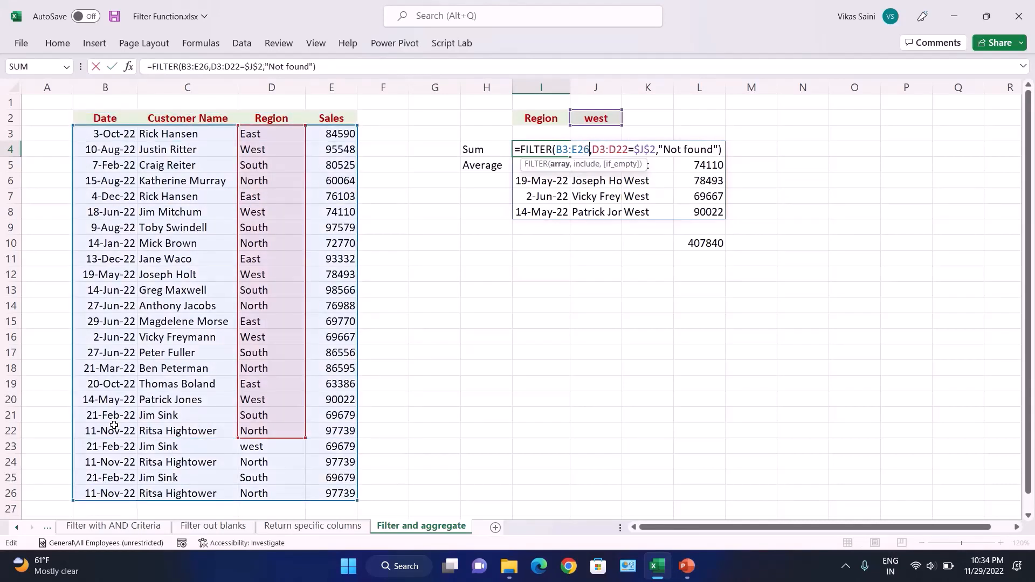
key(Return)
Extend the include range of the FILTER formula in I4 to D3:D26 so it matches the array
key(Up)
key(F2)
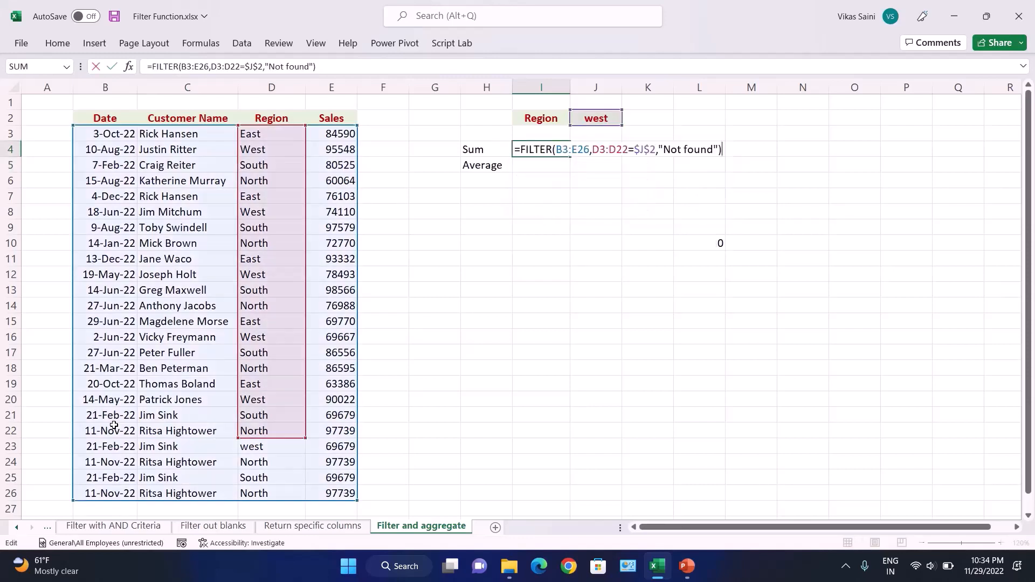
key(Left)
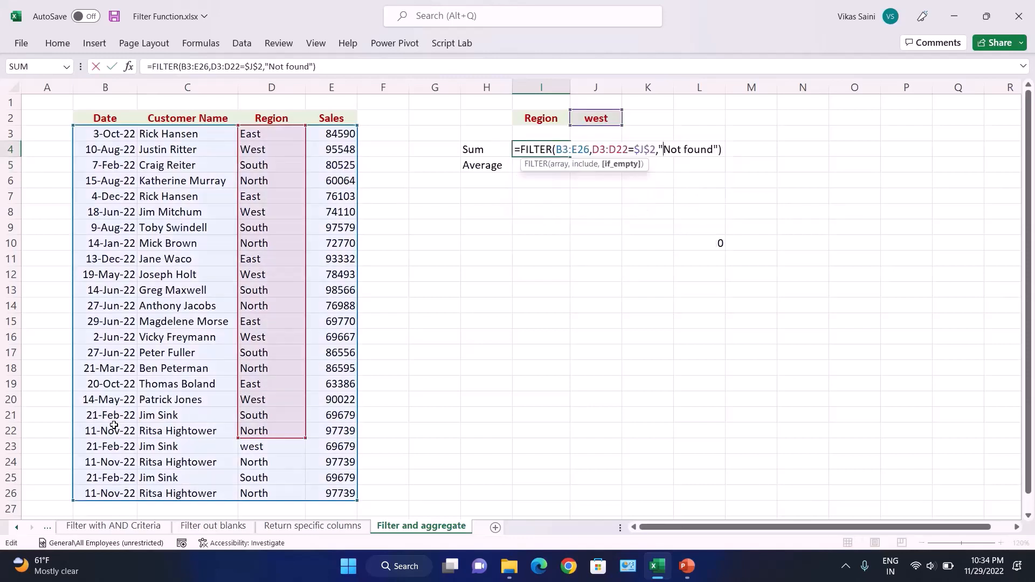
key(Left)
key(Left)
key(BackSpace)
text(6)
key(Return)
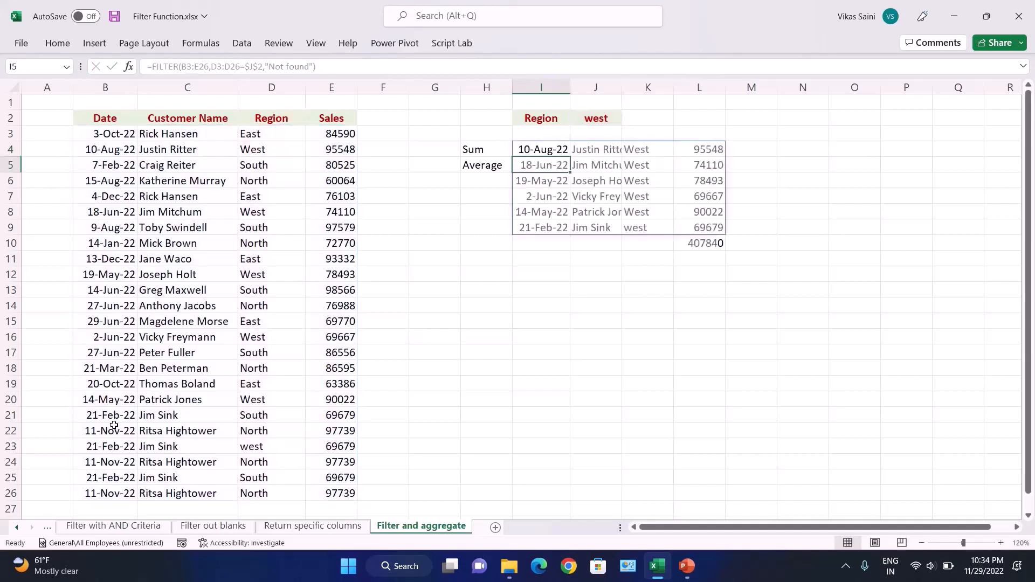
Examine the expanded filter results and the cells beneath them
key(Right)
key(Down)
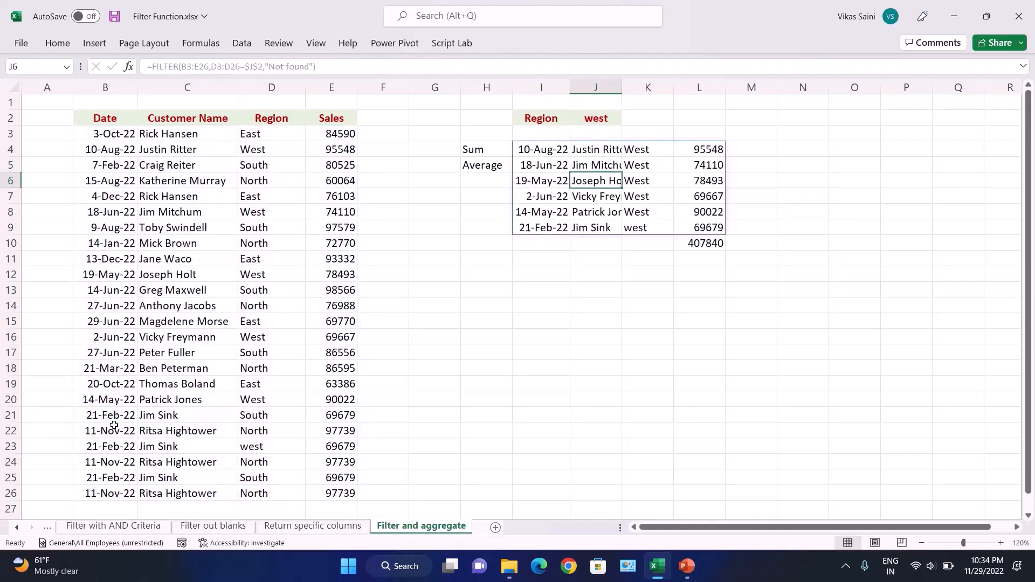
key(Up)
key(Down)
key(Down)
key(Down)
key(Down)
key(Down)
key(Down)
key(Down)
key(Down)
key(Left)
key(Up)
key(Up)
key(Up)
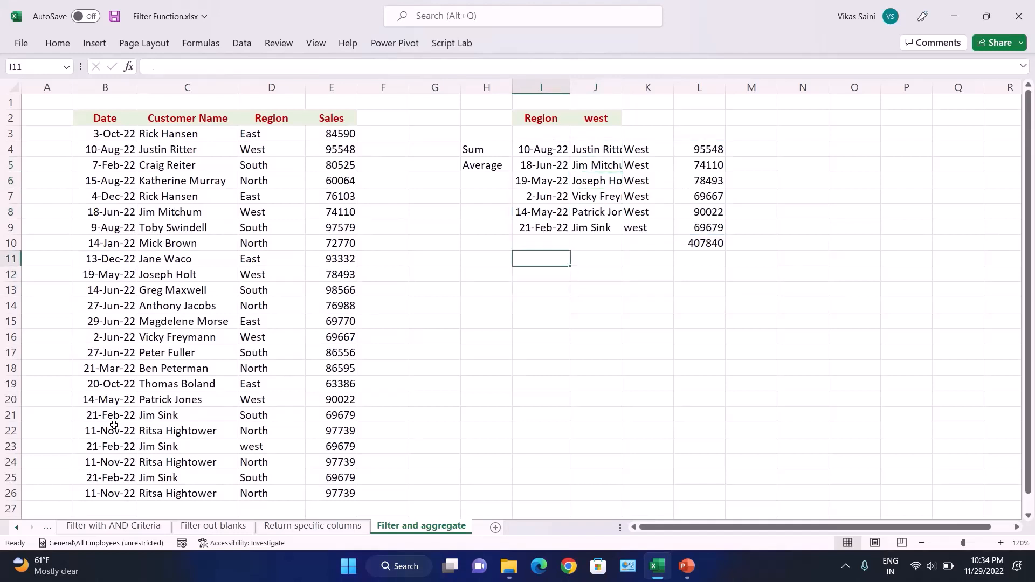
Fill the region west from D23 down into D24 to add another matching record
key(Left)
key(Left)
key(Left)
key(Left)
key(Left)
key(Down)
key(Down)
key(Down)
key(Down)
key(Down)
key(Down)
key(Down)
key(Down)
key(Down)
key(Down)
key(Down)
key(Down)
key(Down)
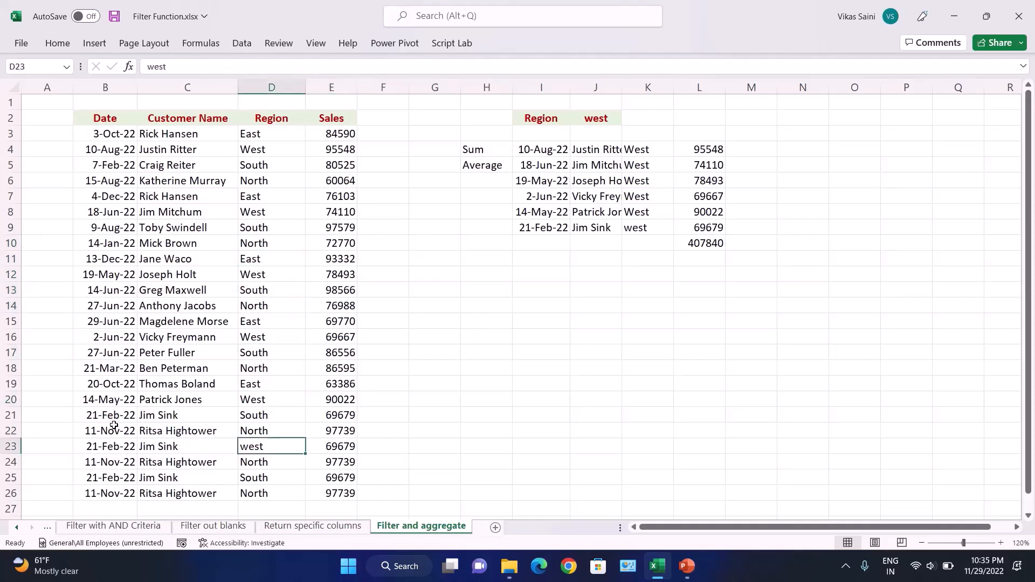
key(shift+Down)
key(ctrl+d)
key(Right)
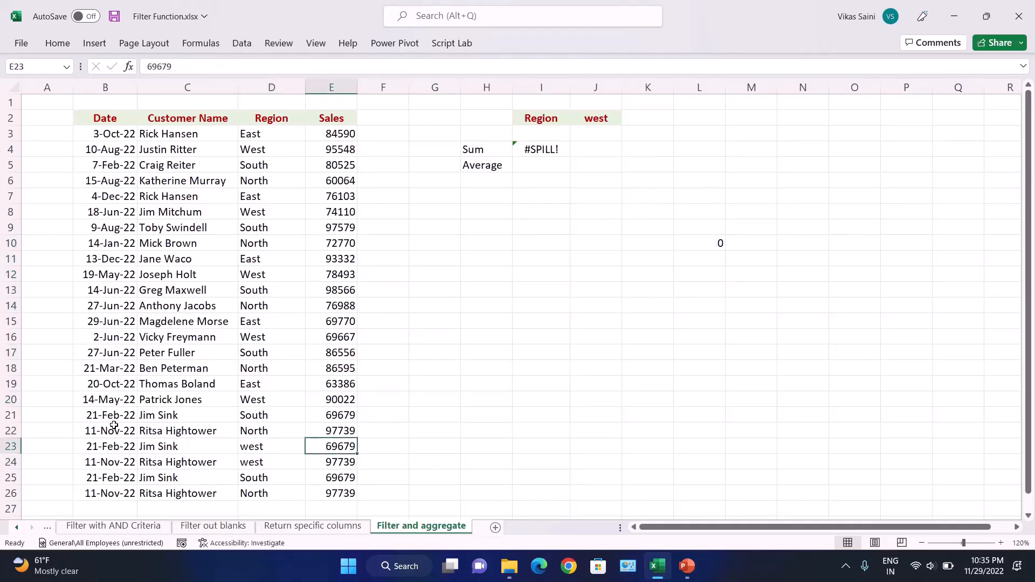
Undo the region fill in D24
key(Right)
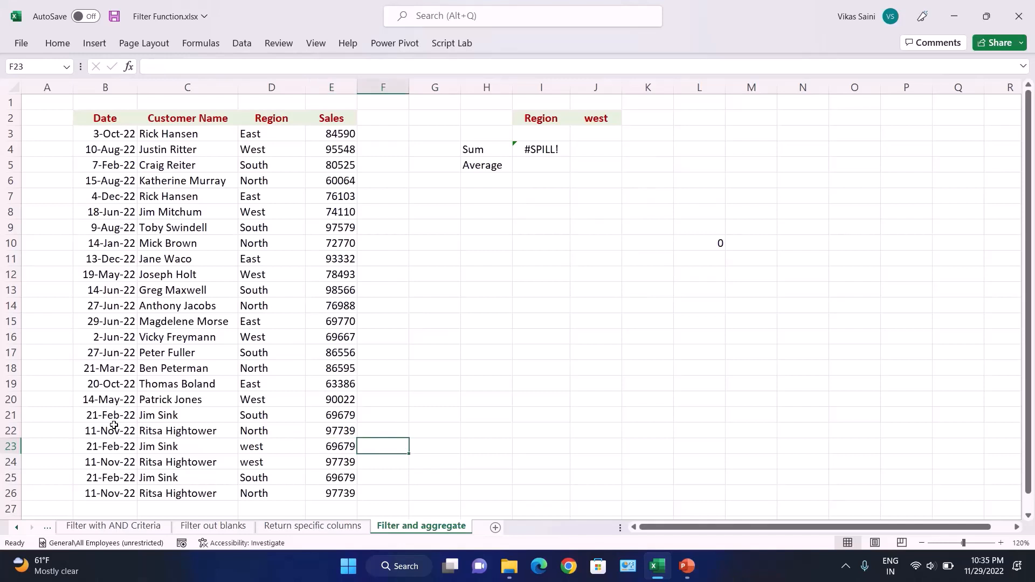
key(Up)
key(Up)
key(Up)
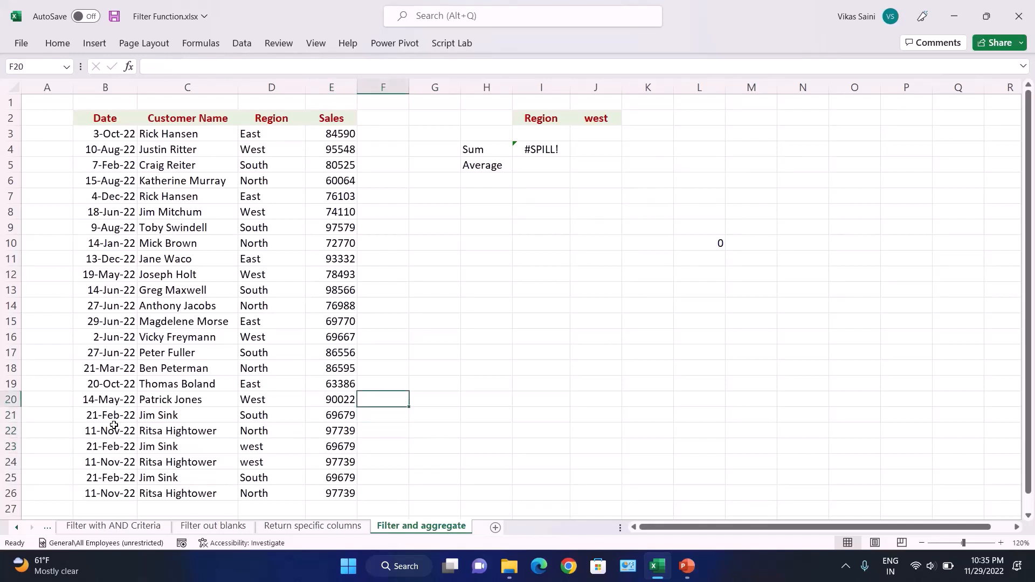
key(ctrl+z)
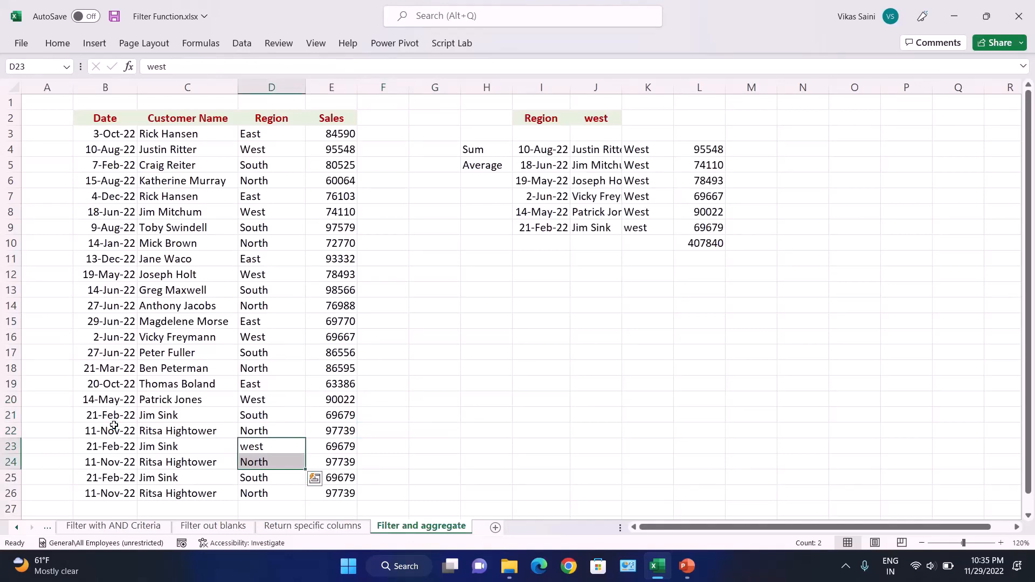
key(Right)
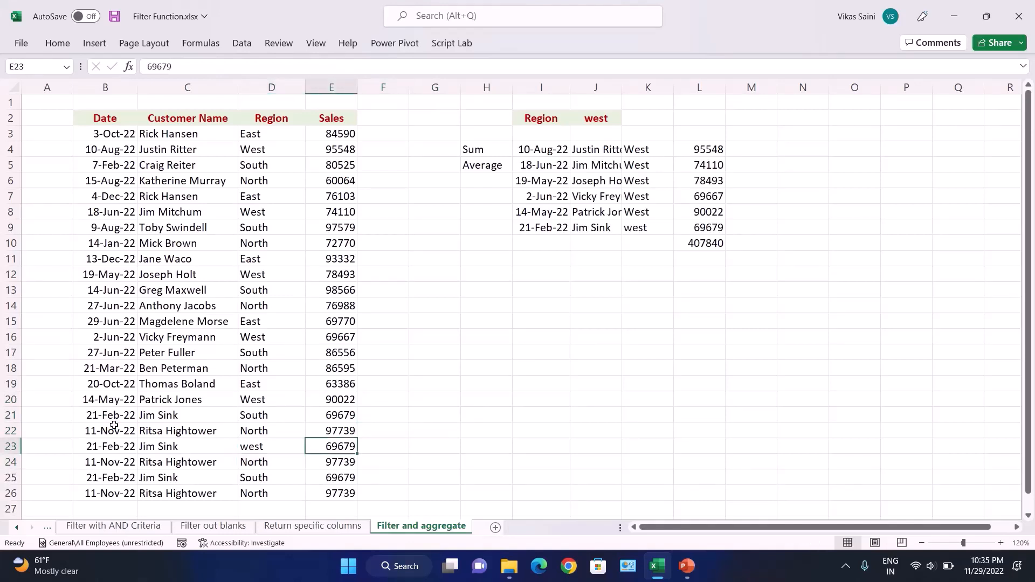
Delete the SUM formula in L10 directly below the filtered sales values
key(Up)
key(Right)
key(Right)
key(Right)
key(Right)
key(Right)
key(Right)
key(Right)
key(Up)
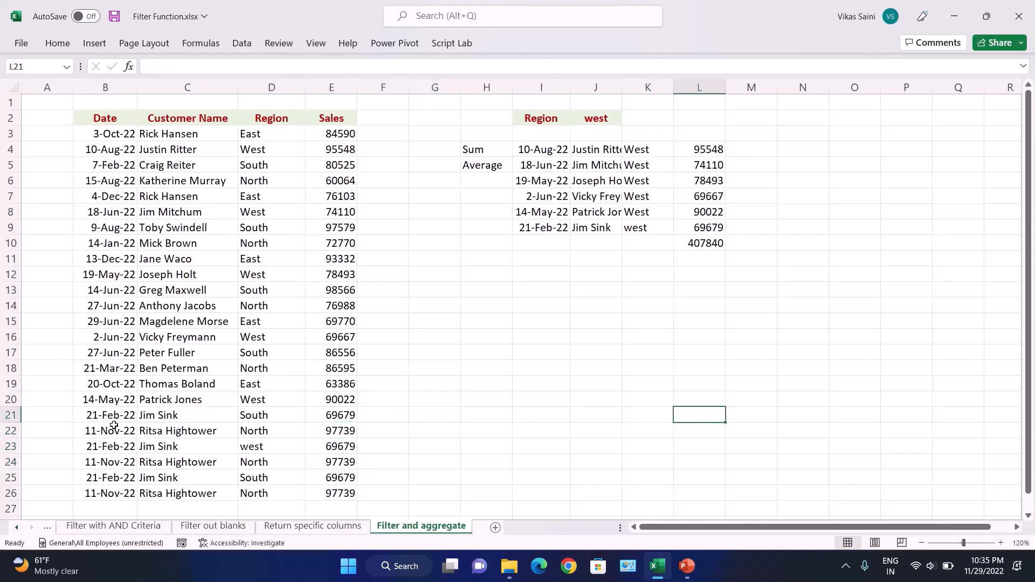
key(Up)
key(Up)
key(Up)
key(Up)
key(Up)
key(Up)
key(Up)
key(Up)
key(Up)
key(Up)
key(Up)
key(Up)
key(Down)
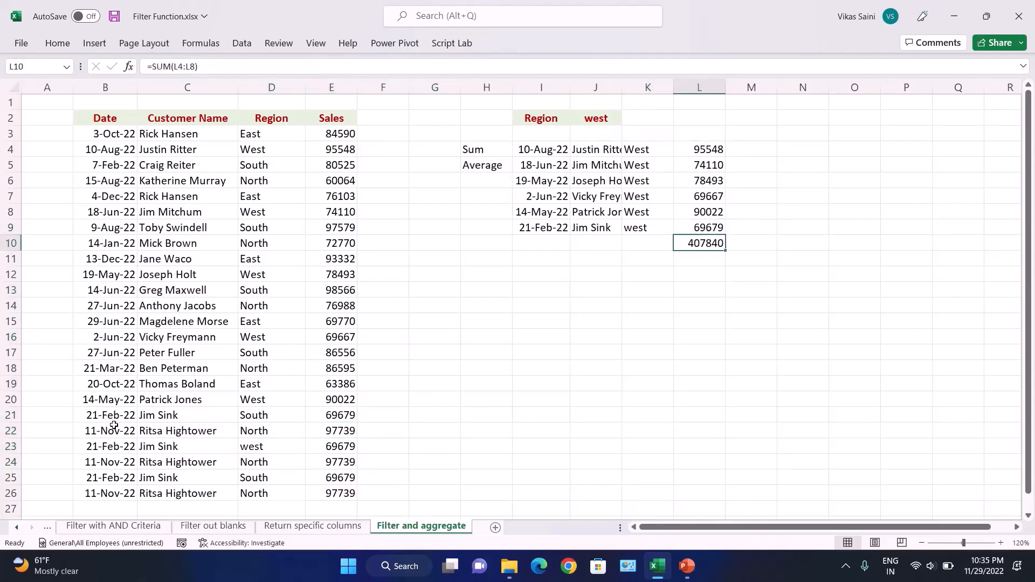
key(Delete)
key(Up)
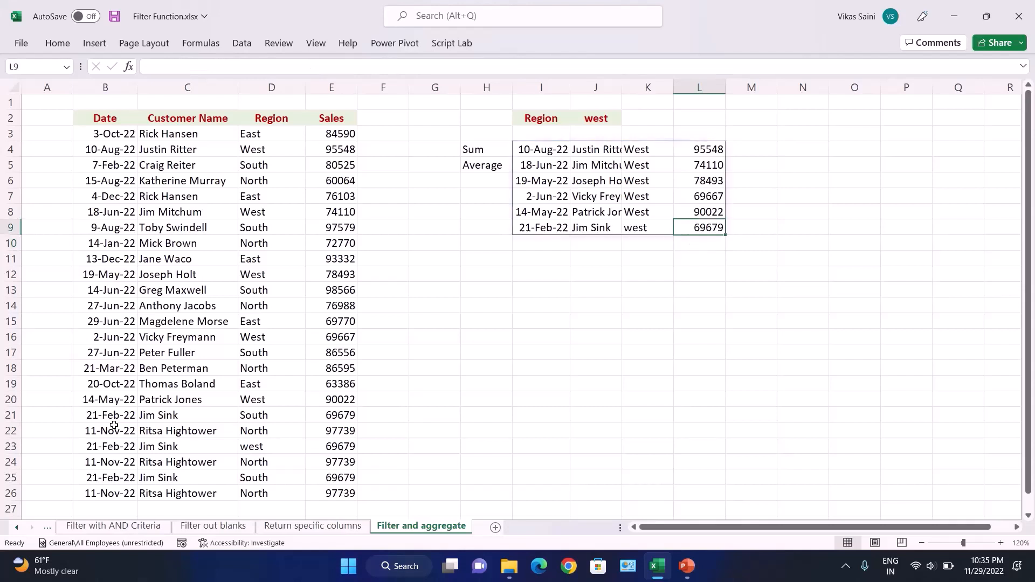
Wrap the FILTER formula in I4 in SUM to read =SUM(FILTER(B3:E26,D3:D26=$J$2,"Not found"))
key(Up)
key(Up)
key(Up)
key(Up)
key(Up)
key(Up)
key(Up)
key(Up)
key(Down)
key(Down)
key(Down)
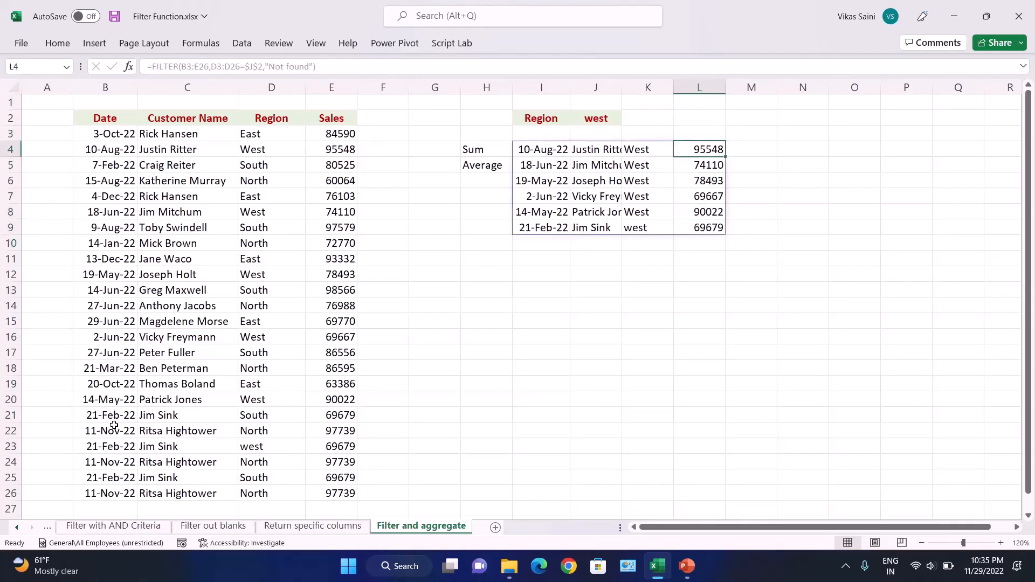
key(Left)
key(Left)
key(Left)
key(F2)
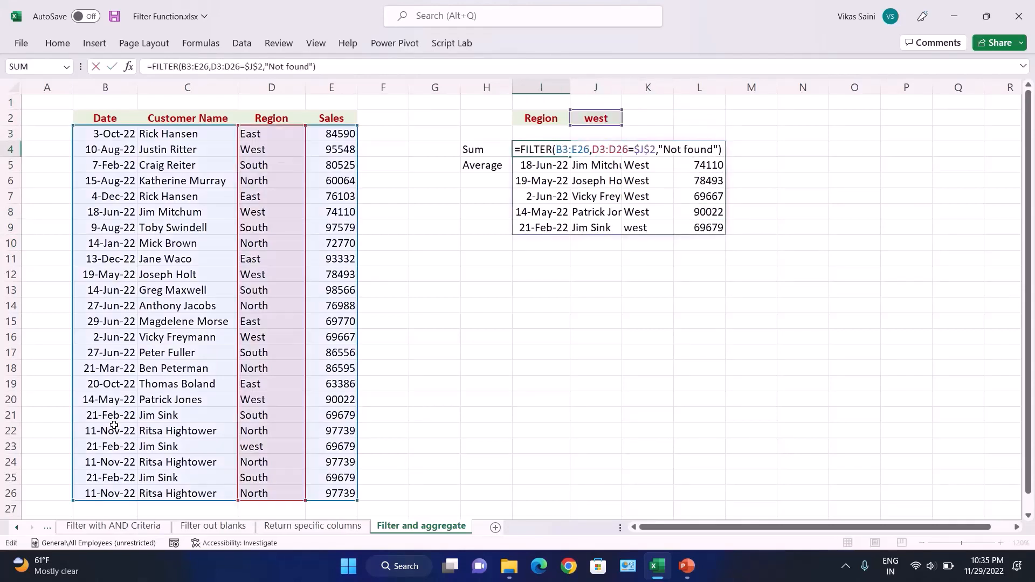
key(Left)
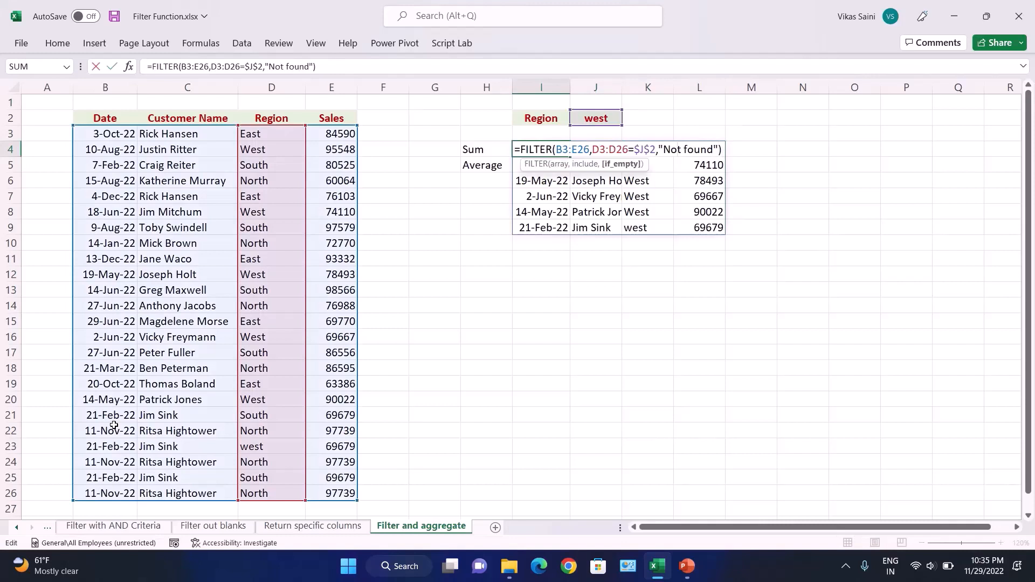
key(Left)
key(Left)
key(Left)
key(Left)
key(Left)
key(Left)
key(Left)
key(Left)
key(Left)
key(Left)
key(Left)
key(Left)
key(Left)
key(Left)
key(Left)
key(Left)
key(Left)
key(Left)
key(Left)
key(Left)
key(Left)
text(SUM()
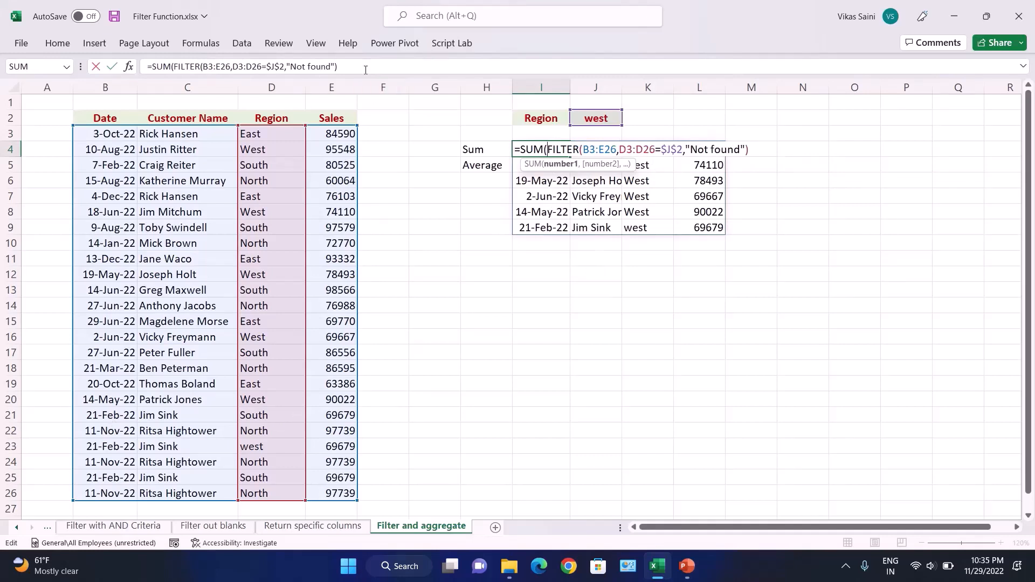
click(361, 63)
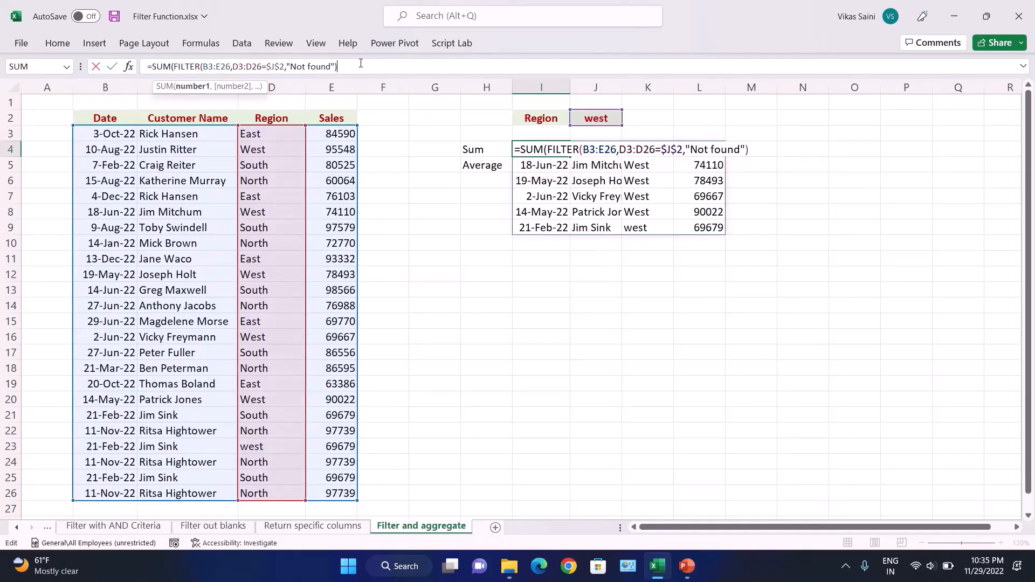
text())
key(Return)
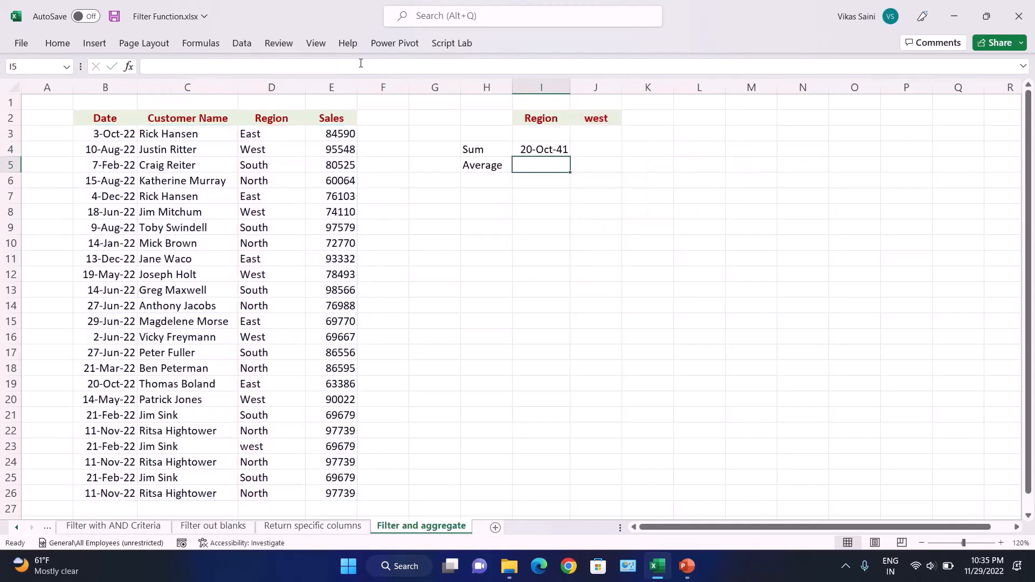
Format the sum result in I4 as Number instead of a date
key(Up)
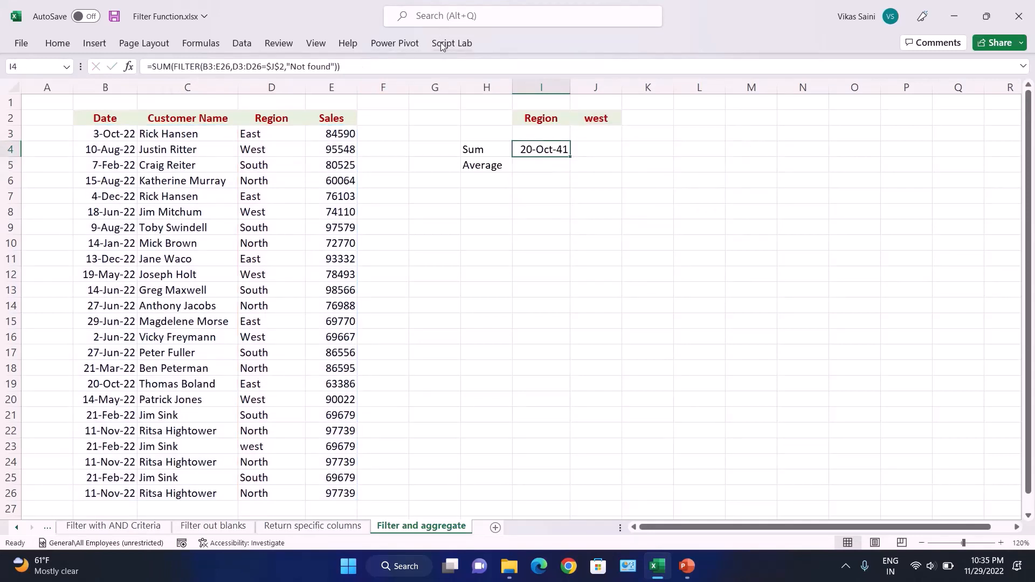
key(alt+h)
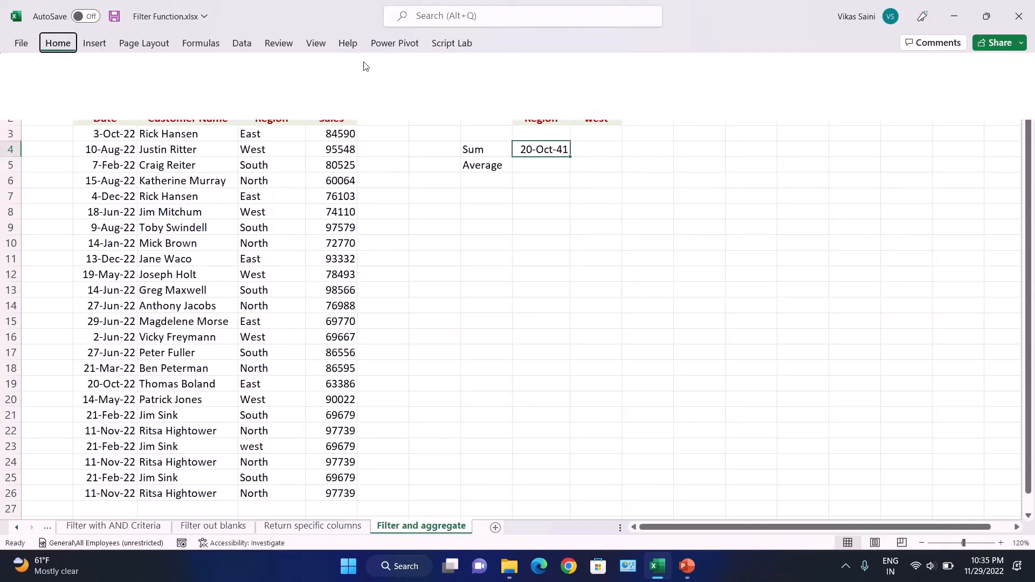
click(498, 71)
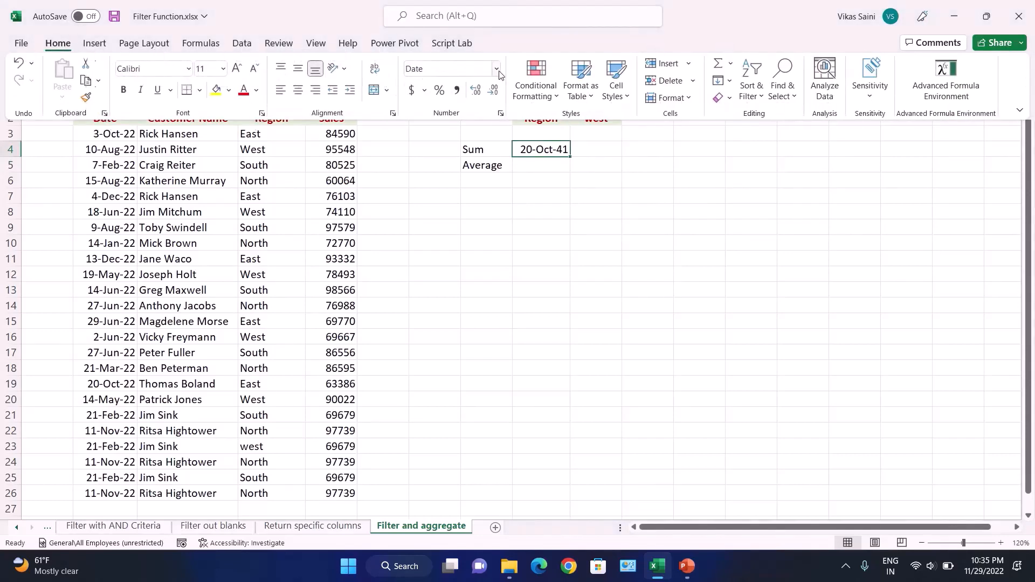
click(456, 124)
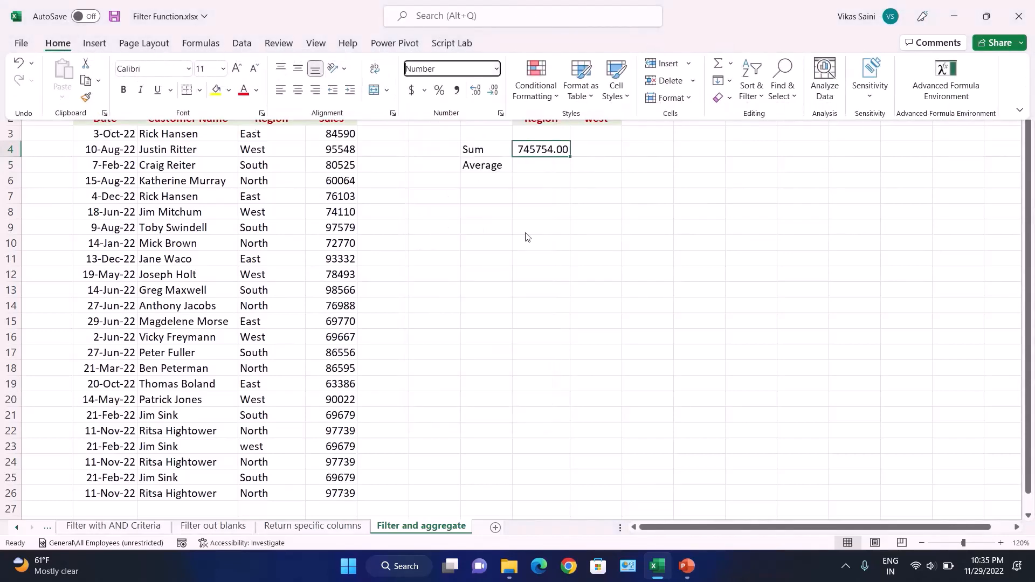
click(567, 171)
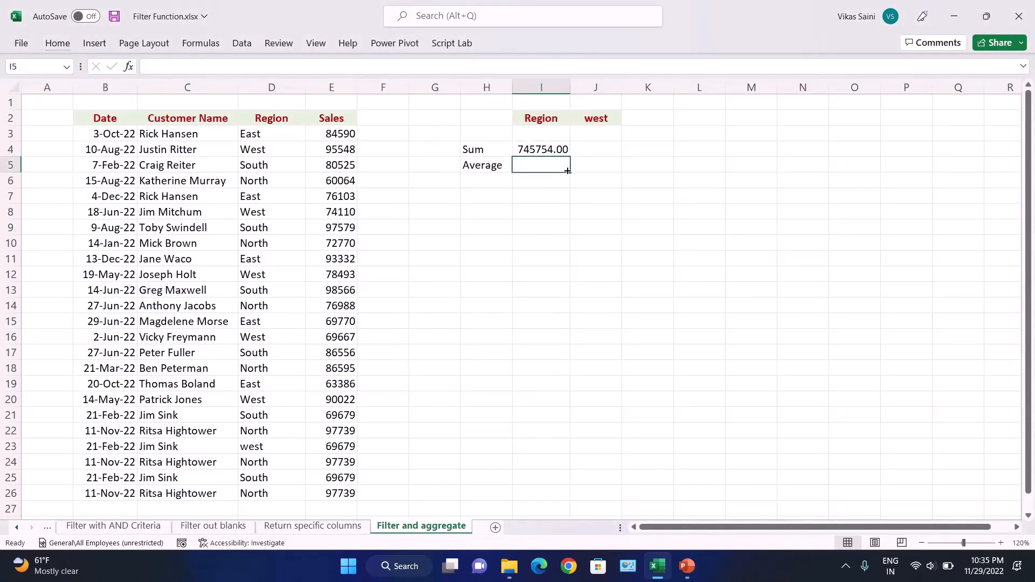
Review the ranges and criteria referenced by the SUM and FILTER formula in I4
key(Up)
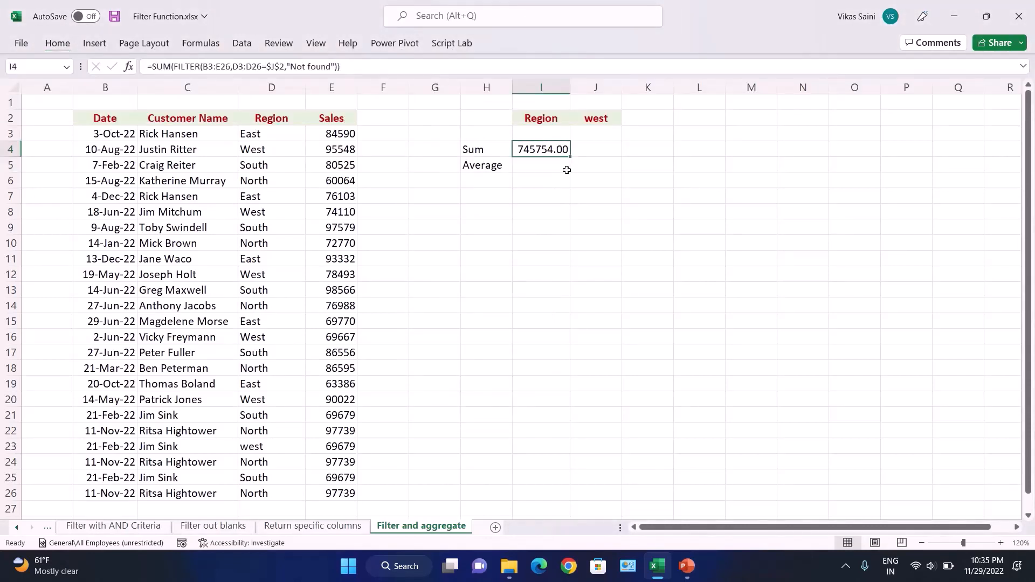
key(F2)
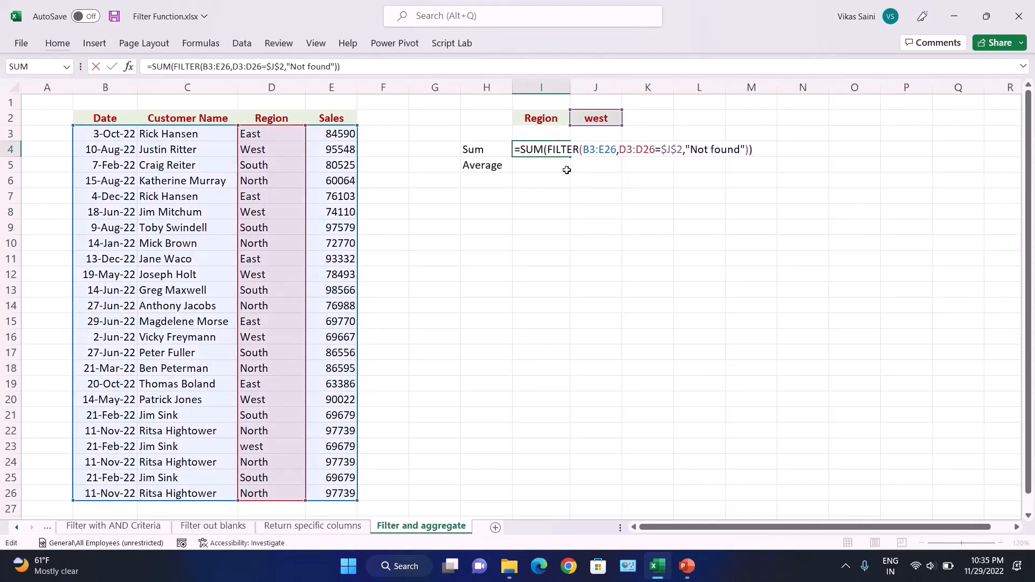
key(ctrl+Return)
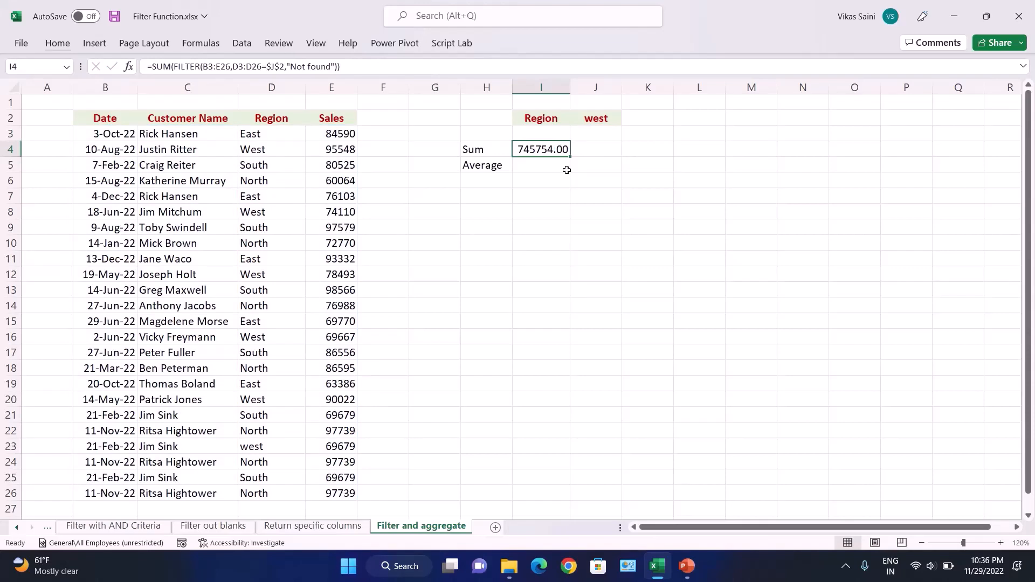
Change the region criterion in J2 to east and check the sum in I4
key(Right)
key(Up)
key(Up)
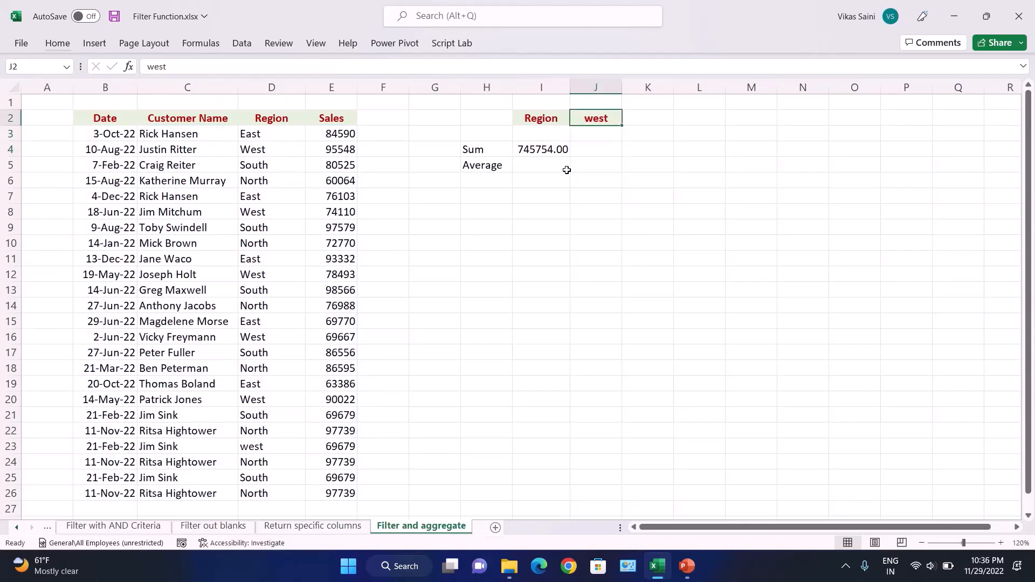
text(east)
key(Return)
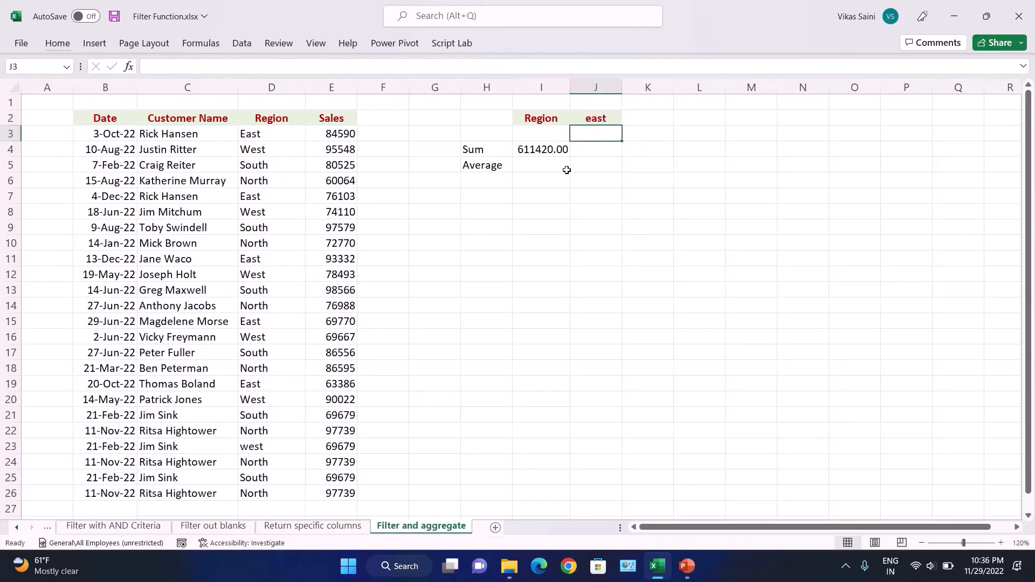
key(Down)
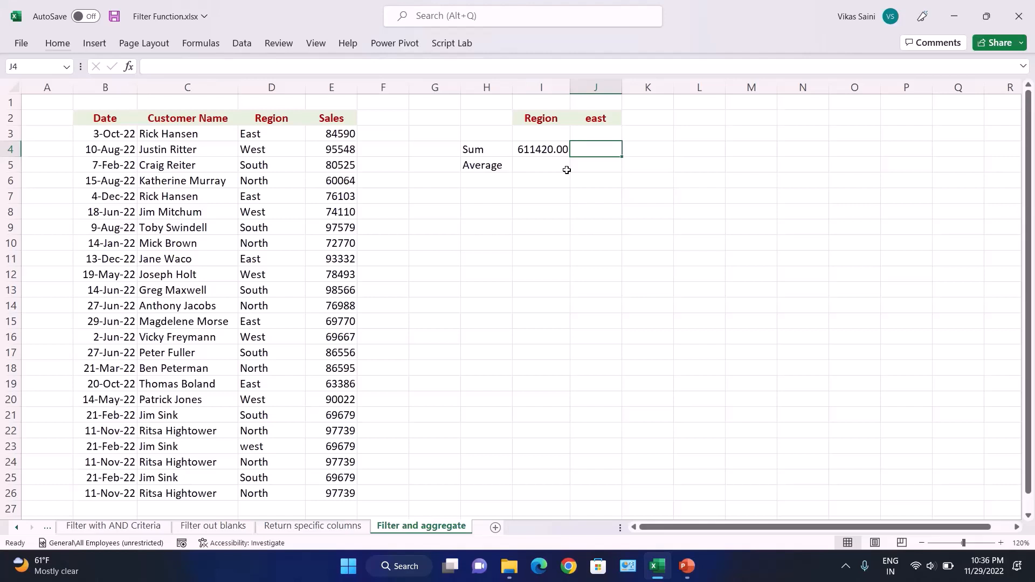
key(Left)
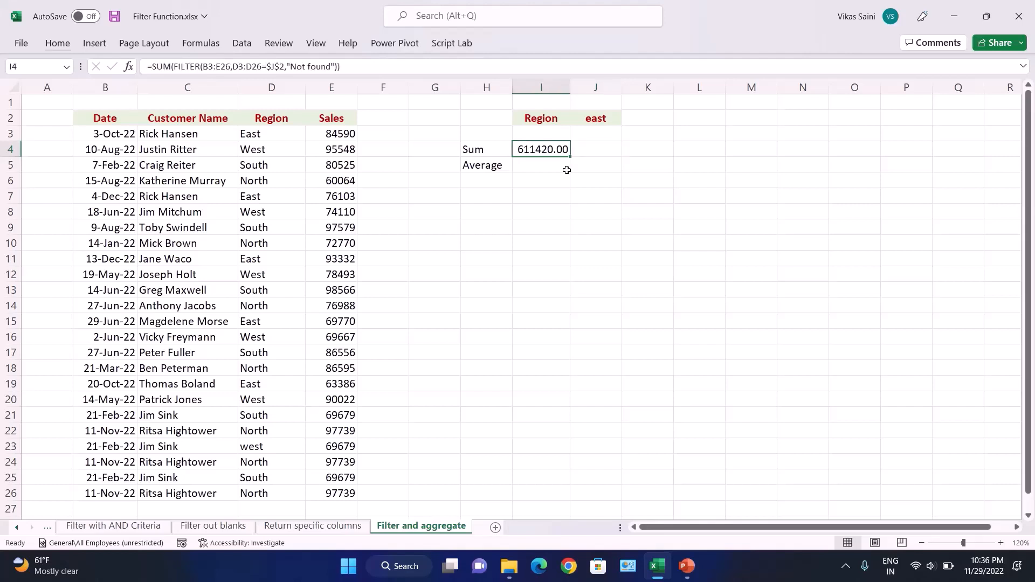
key(Left)
key(Right)
Set the region criterion in J2 to south
key(Right)
key(Up)
key(Up)
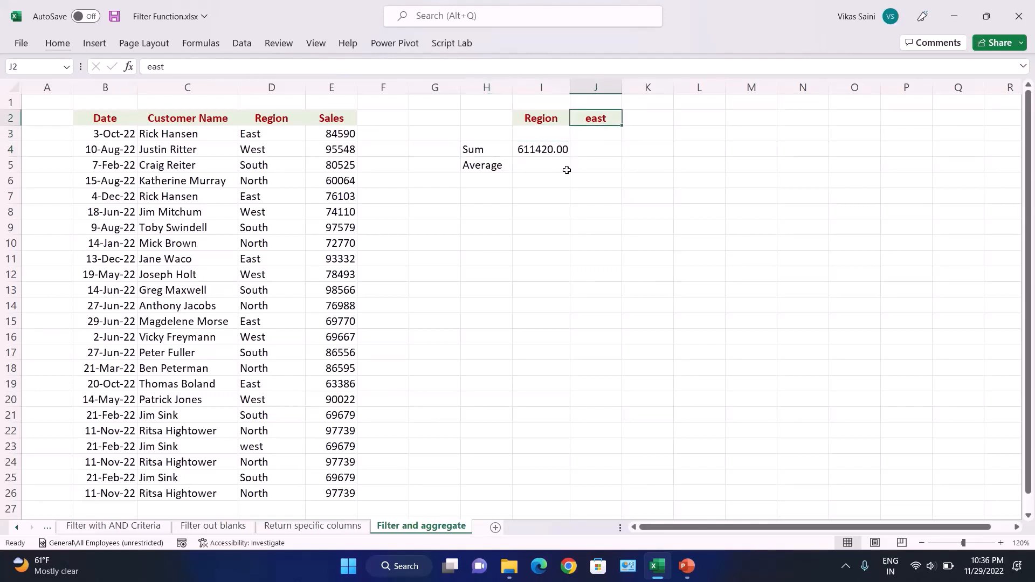
text(south)
key(Return)
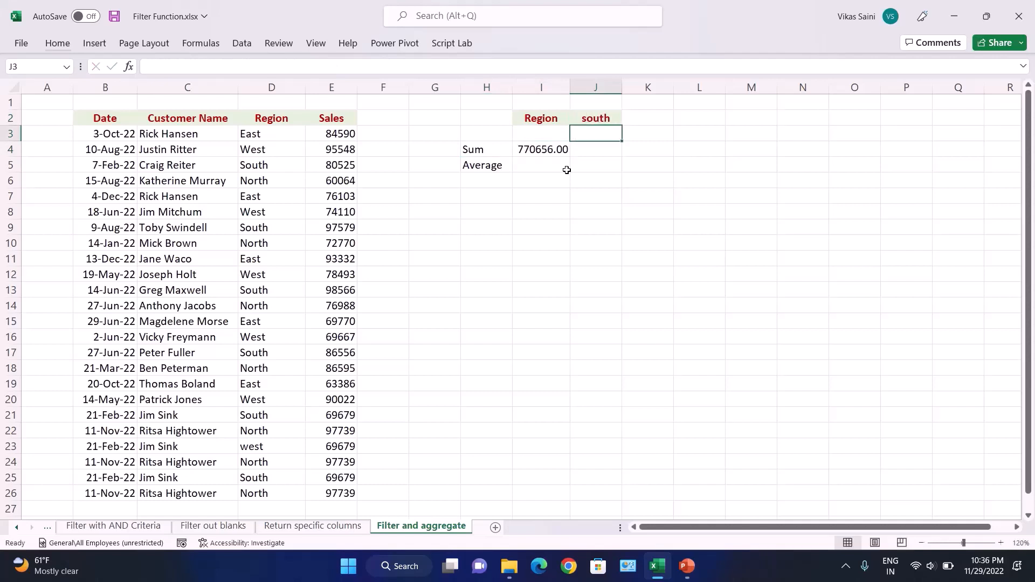
Fill the SUM and FILTER formula from I4 down into the Average cell I5
key(Down)
key(Left)
key(Up)
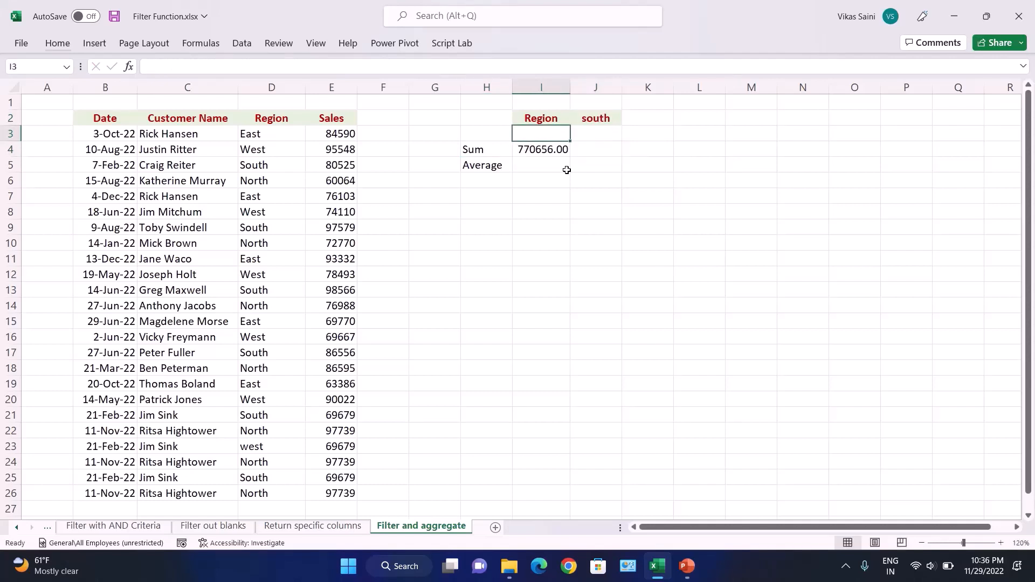
key(Down)
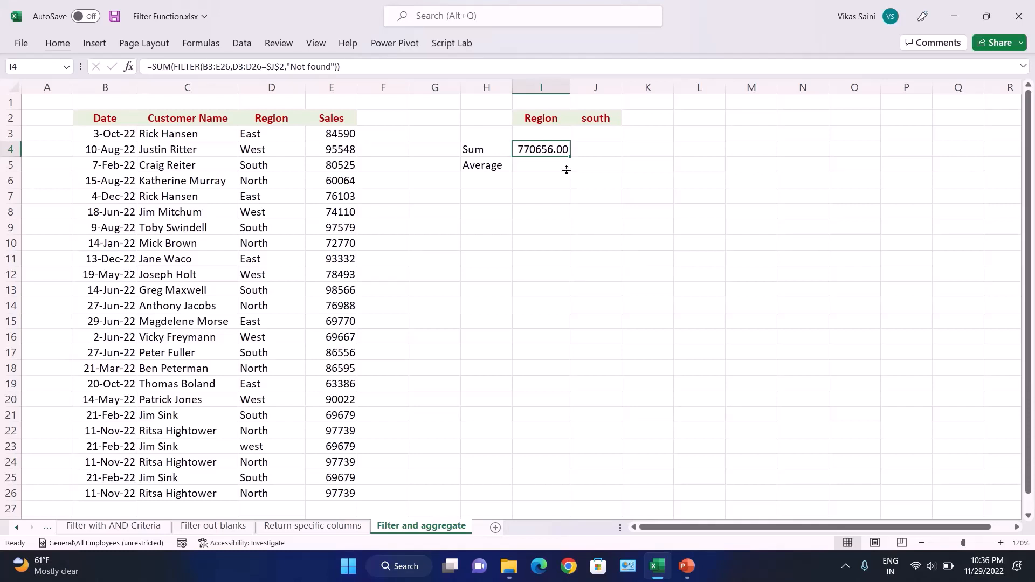
drag(570, 156, 568, 170)
click(568, 170)
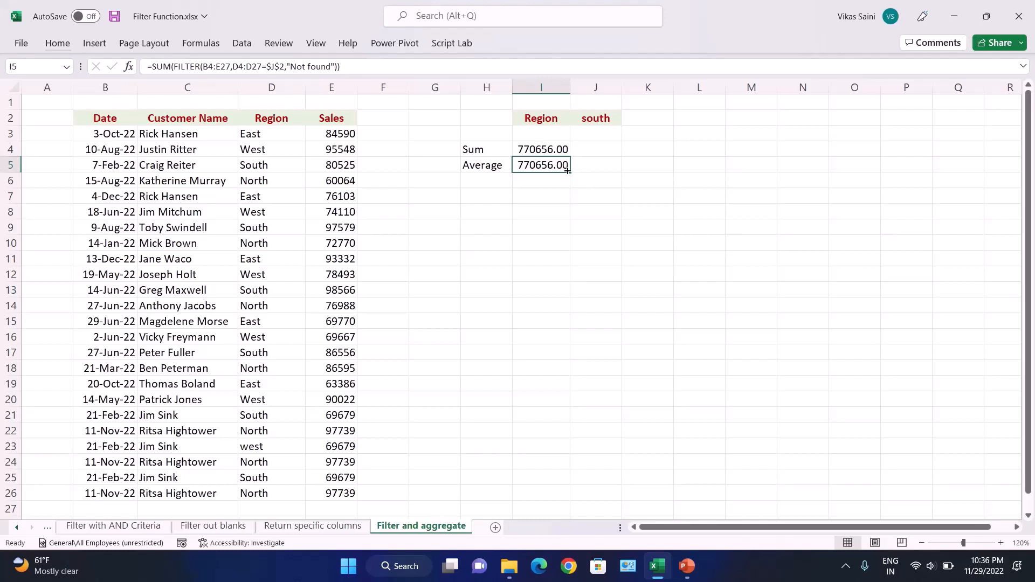
Replace SUM with AVERAGE around the FILTER function in I5
double_click(568, 170)
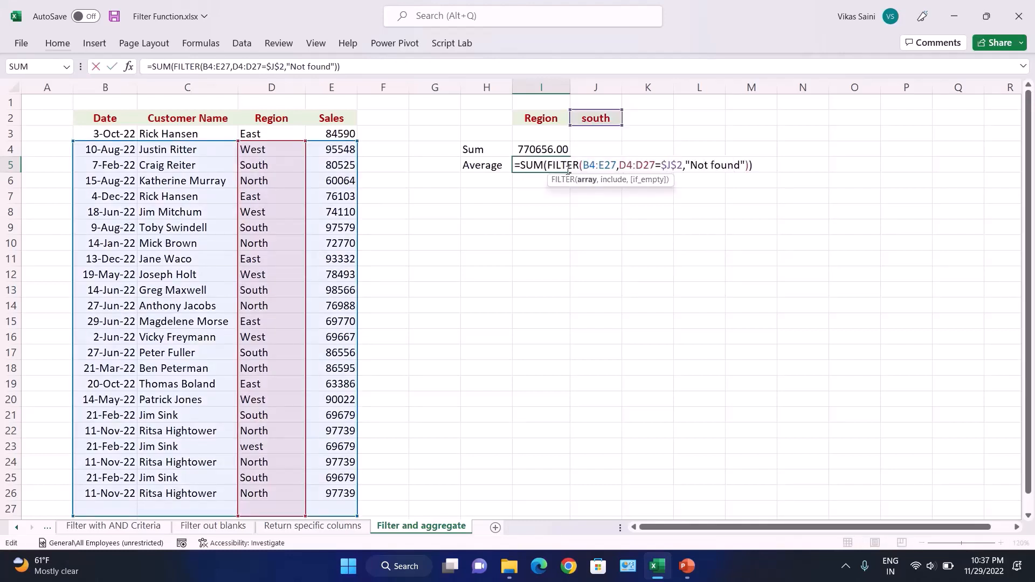
key(Left)
key(Left)
key(Left)
key(Left)
key(Left)
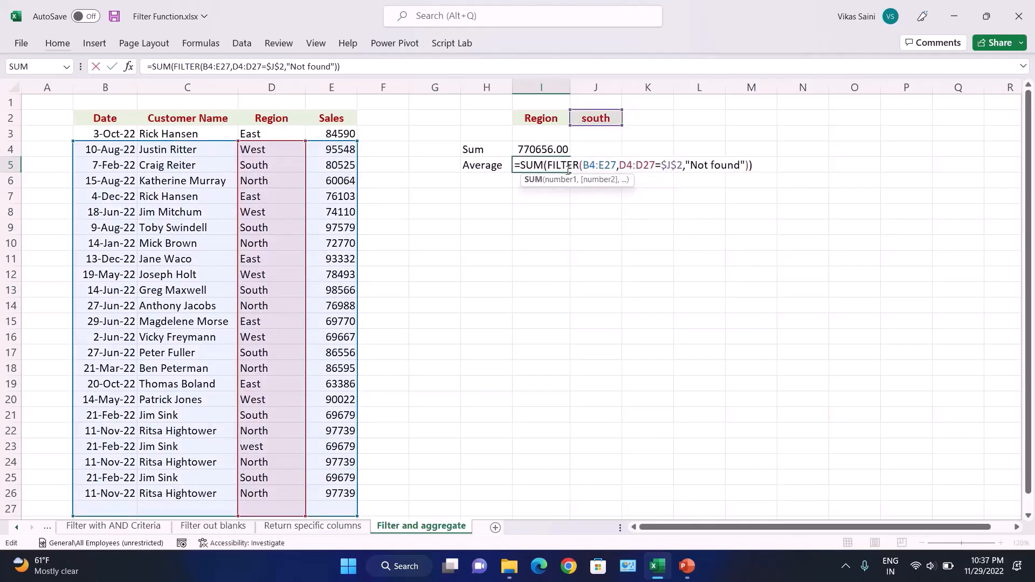
key(BackSpace)
key(BackSpace)
key(BackSpace)
key(BackSpace)
text(=aver)
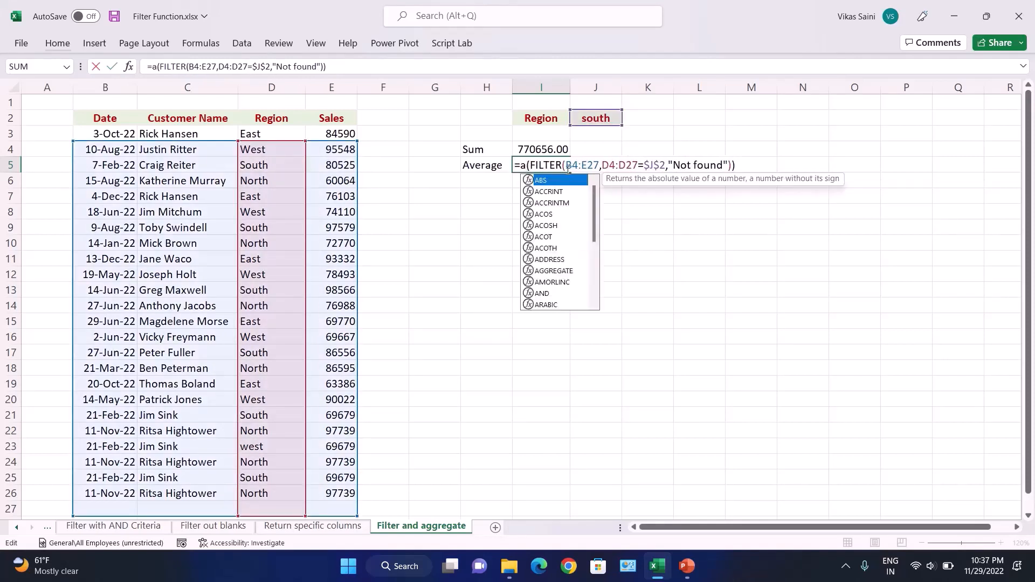
key(Tab)
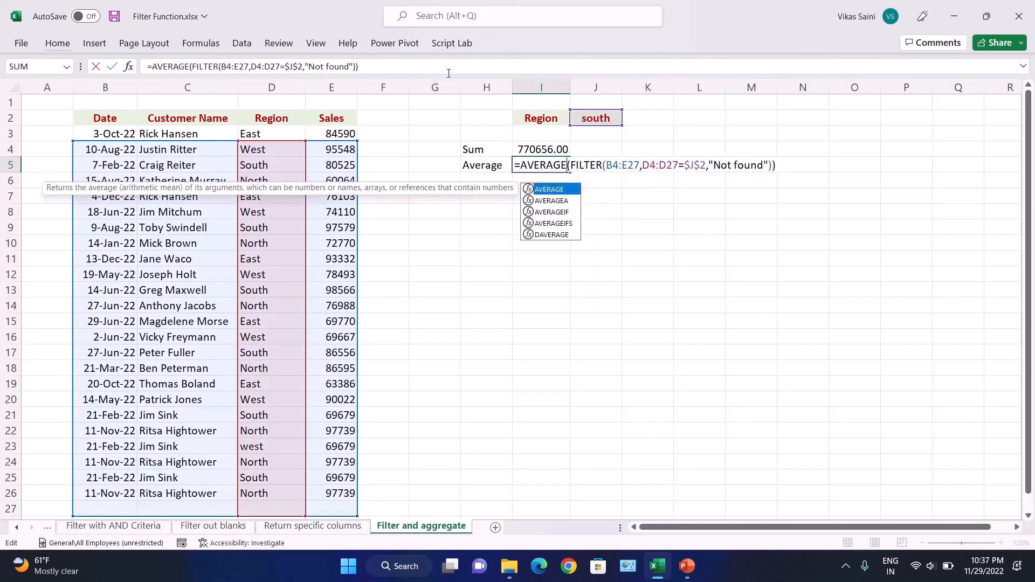
key(Return)
key(Up)
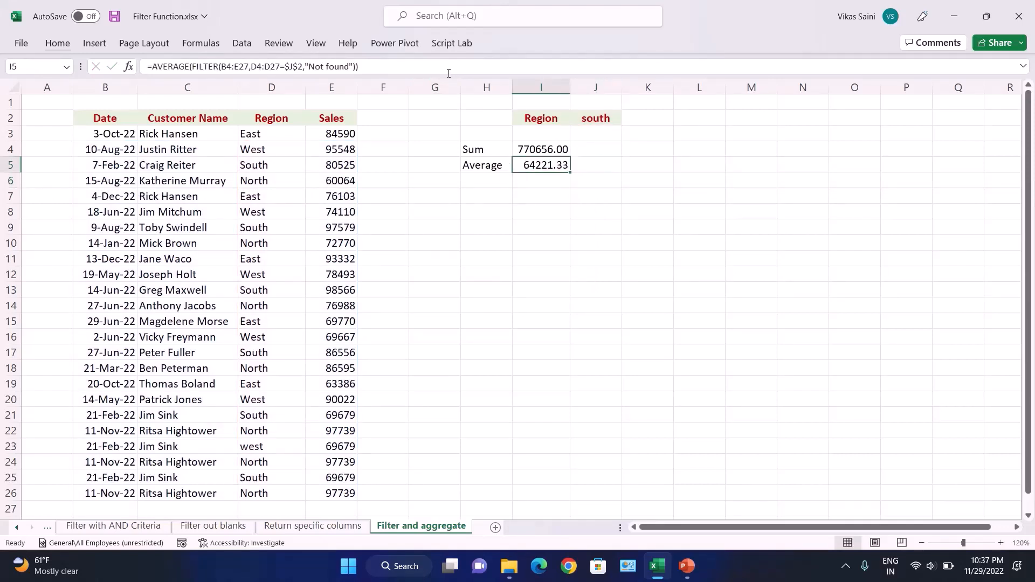
Correct the I5 formula's FILTER array to B3:E26 and end its include range at D26
key(F2)
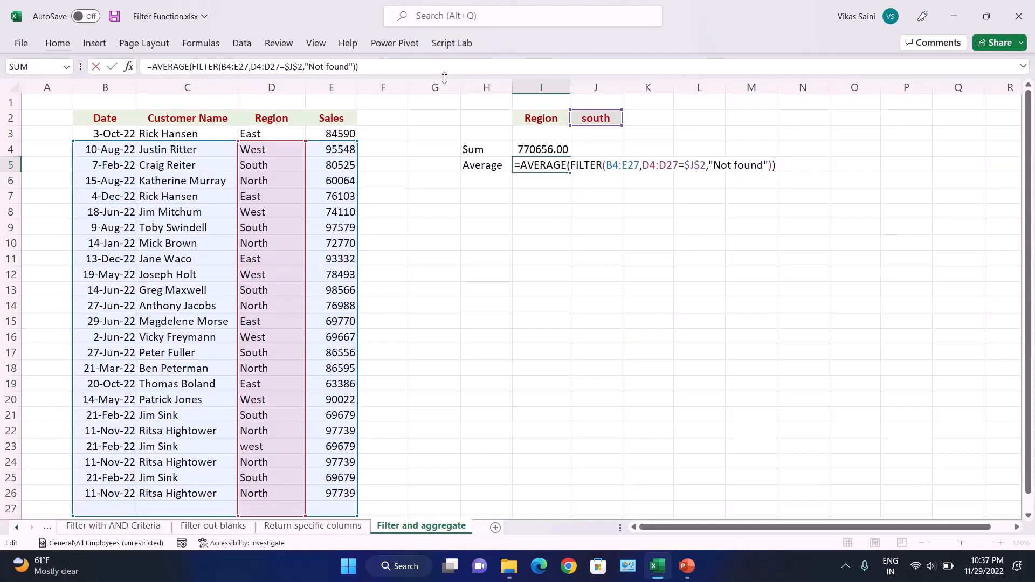
click(613, 161)
key(Delete)
text(3)
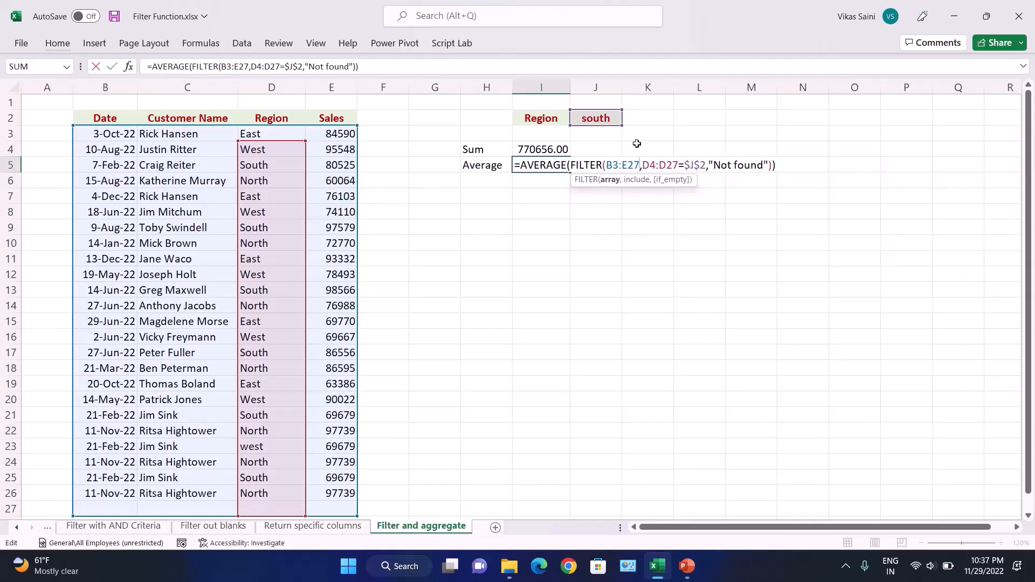
key(BackSpace)
text(6)
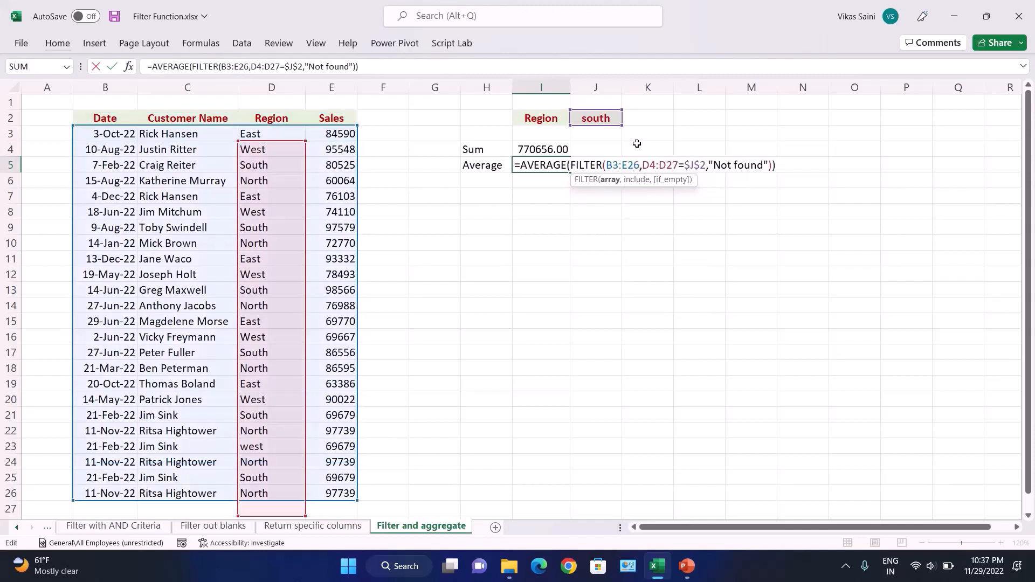
key(Right)
key(BackSpace)
text(6)
key(Return)
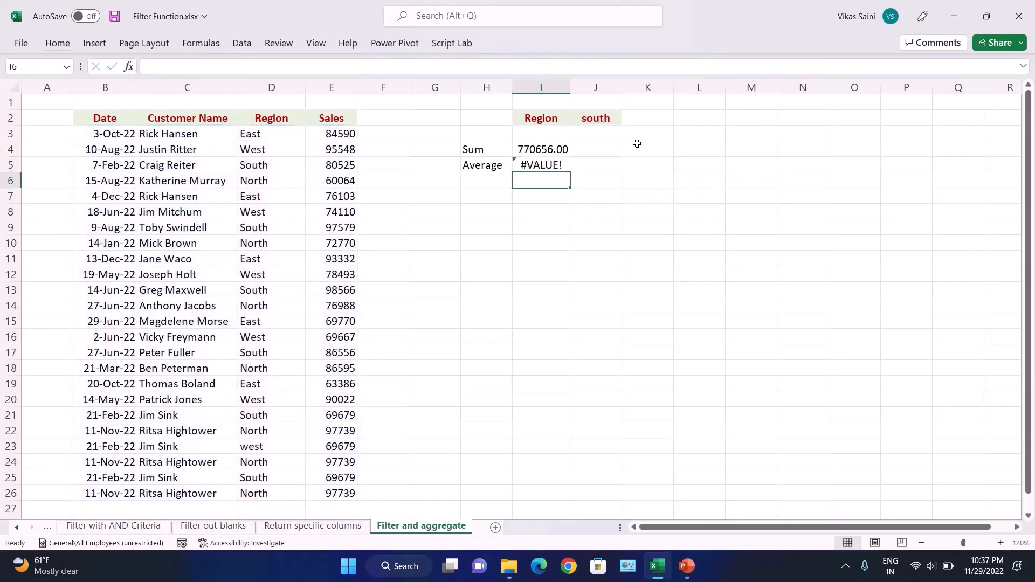
Correct the include range in the I5 AVERAGE formula so that it starts at D3 and reads D3:D26
key(Up)
key(F2)
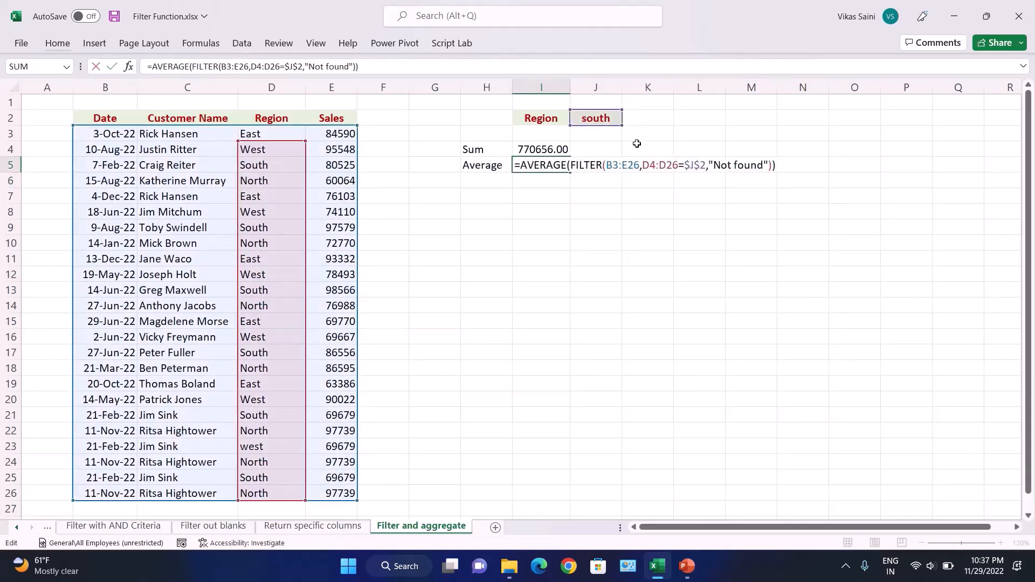
key(Left)
key(Left)
key(Left)
key(Left)
key(Left)
key(Left)
key(Left)
key(Left)
key(Left)
key(Left)
key(Left)
key(Left)
key(Left)
key(Left)
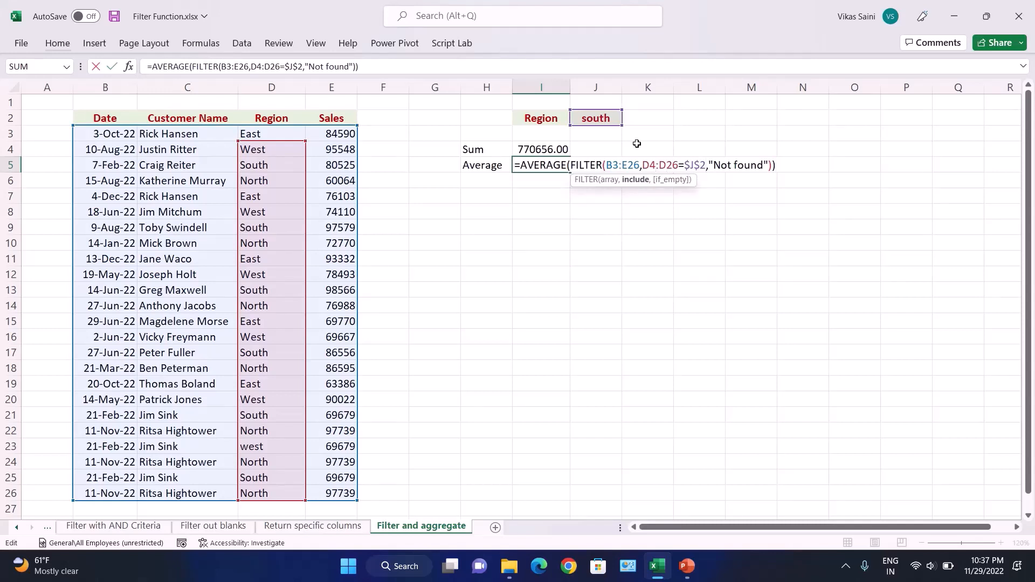
key(BackSpace)
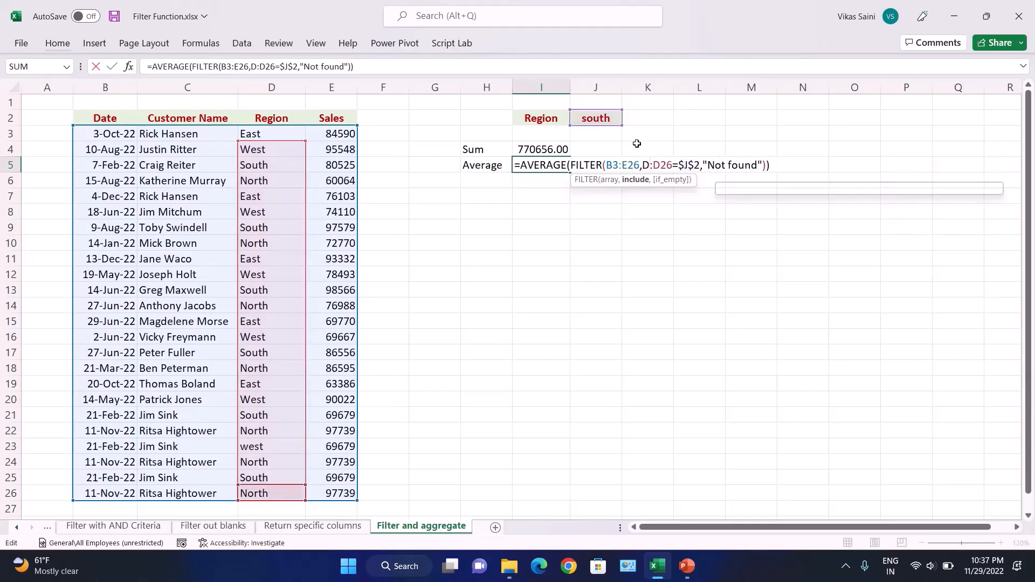
text(3)
key(Return)
key(Up)
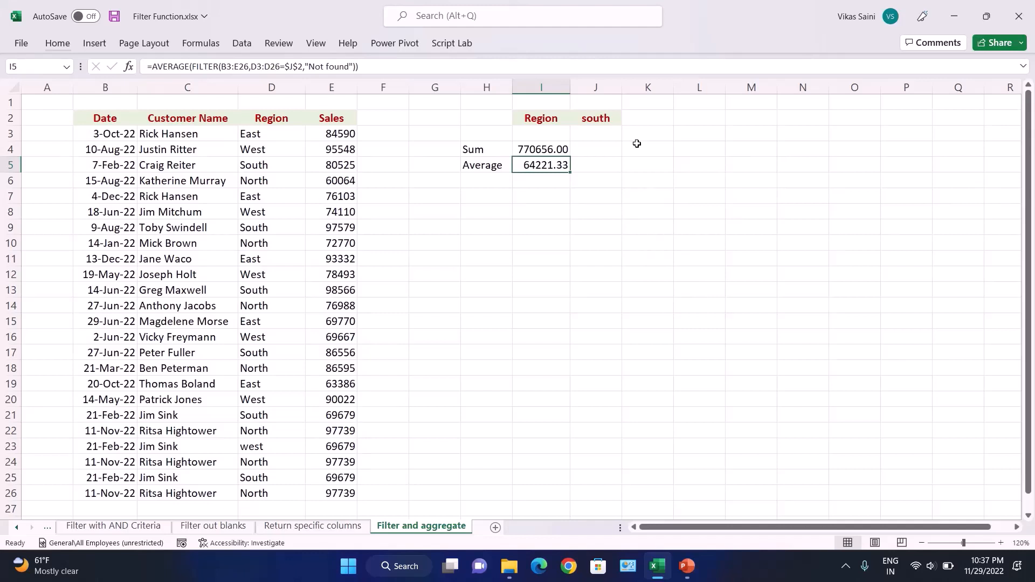
Set the region criterion in J2 to west
key(Down)
key(Down)
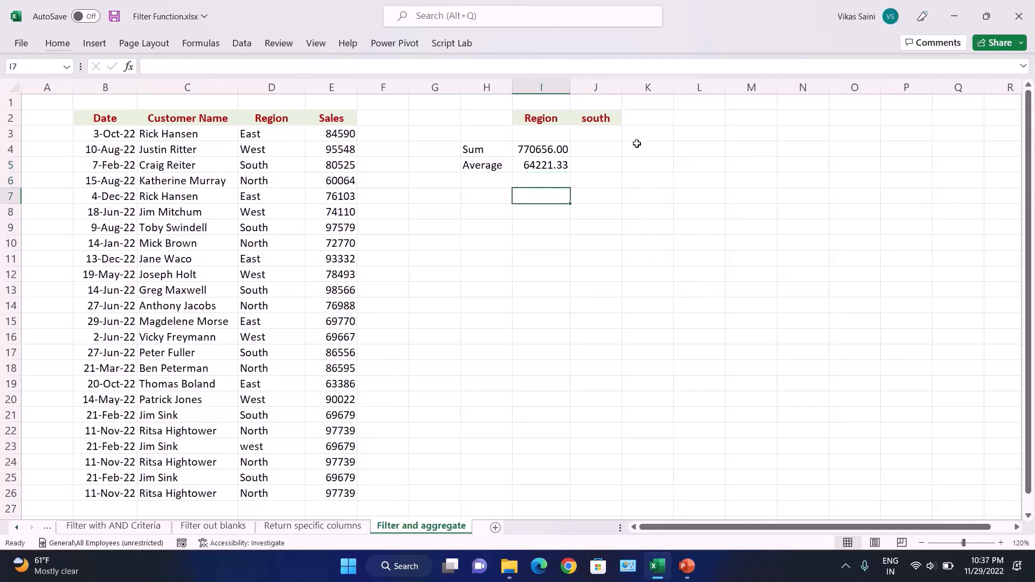
key(Up)
key(Right)
key(Right)
key(Up)
key(Up)
key(Up)
key(Left)
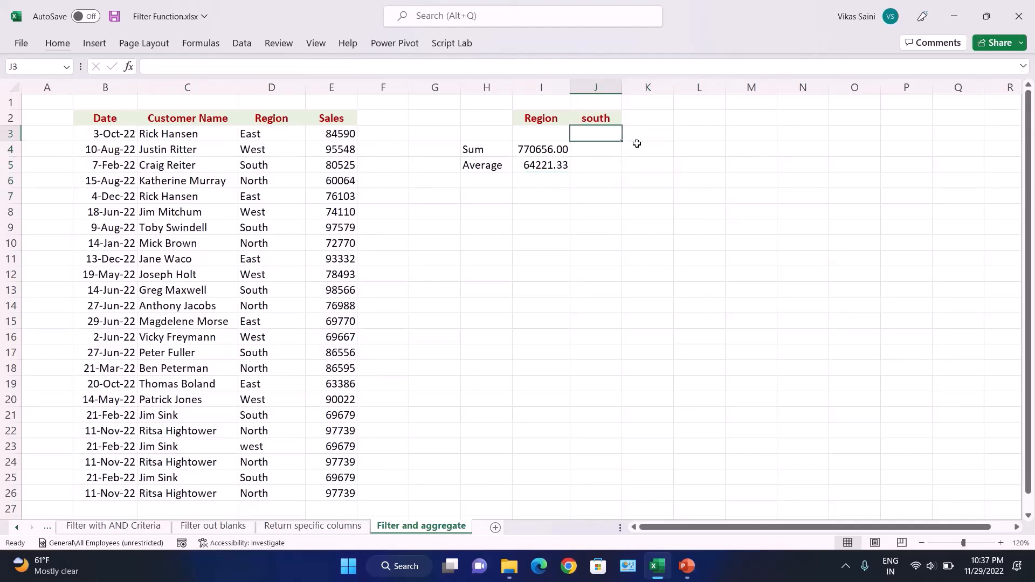
key(Up)
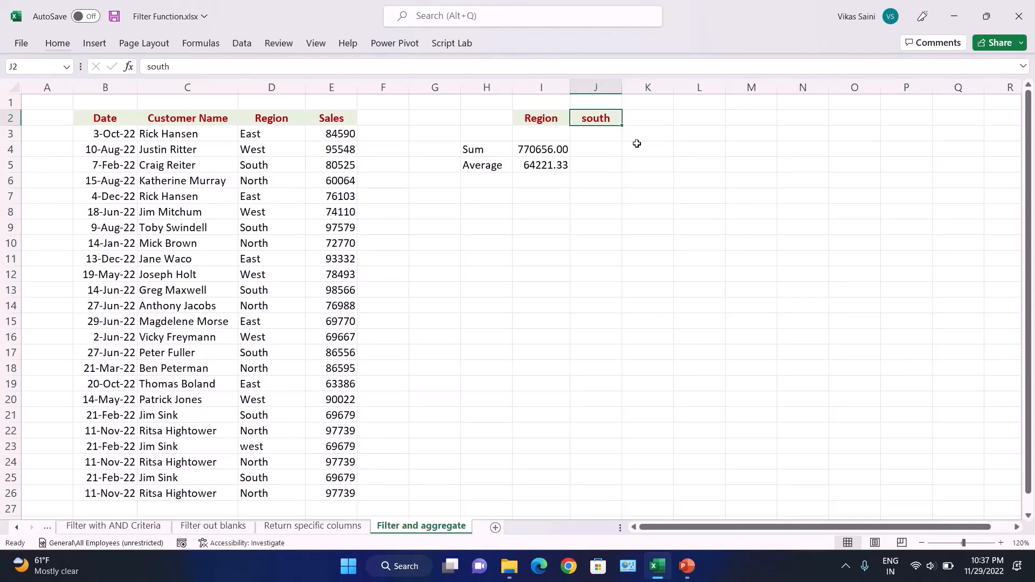
text(west)
key(Return)
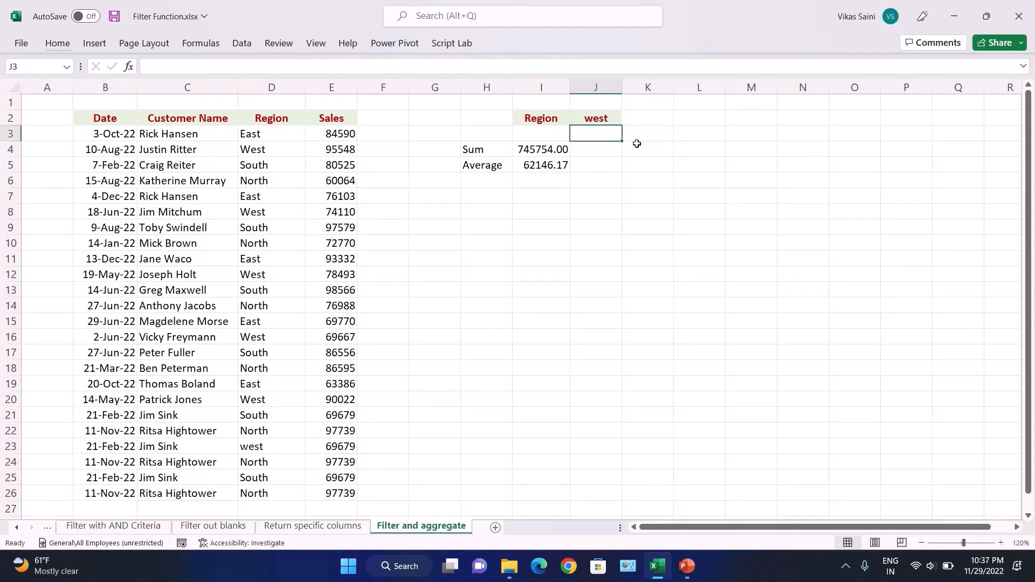
Review the SUM formula in I4 and the AVERAGE formula in I5 and compare their results for the chosen region
key(Down)
key(Down)
key(Left)
key(Up)
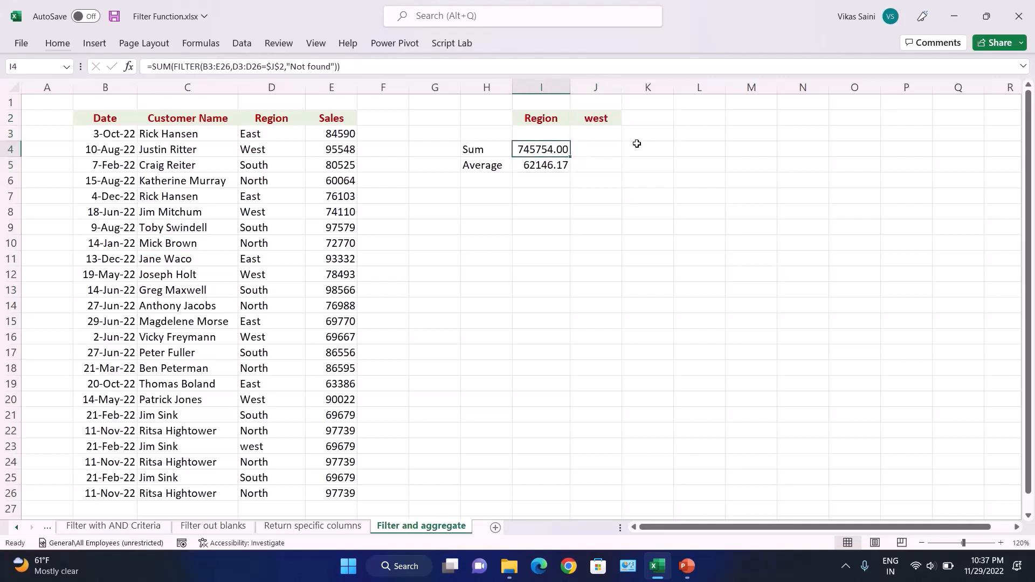
key(Down)
key(Up)
key(F2)
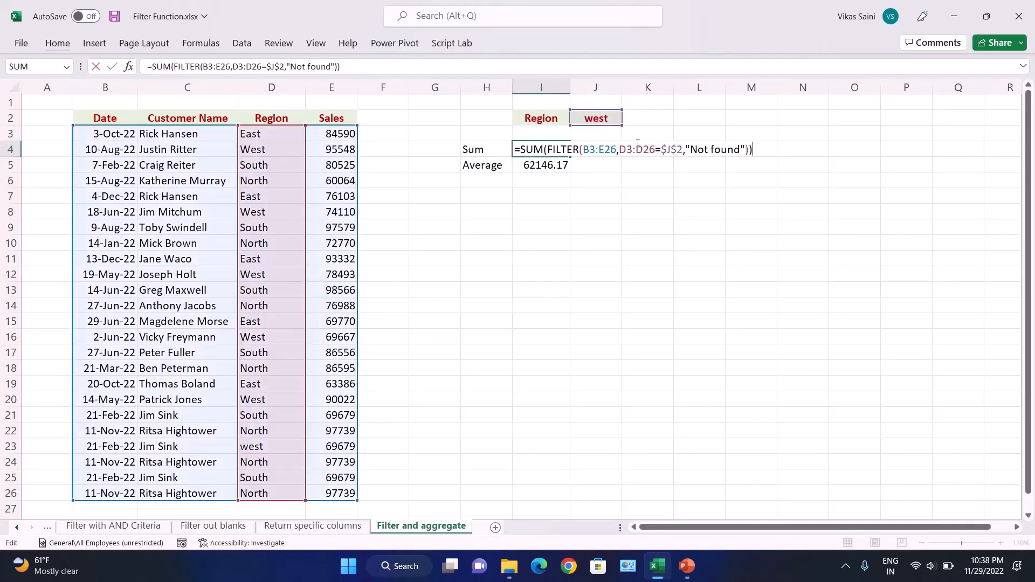
key(Escape)
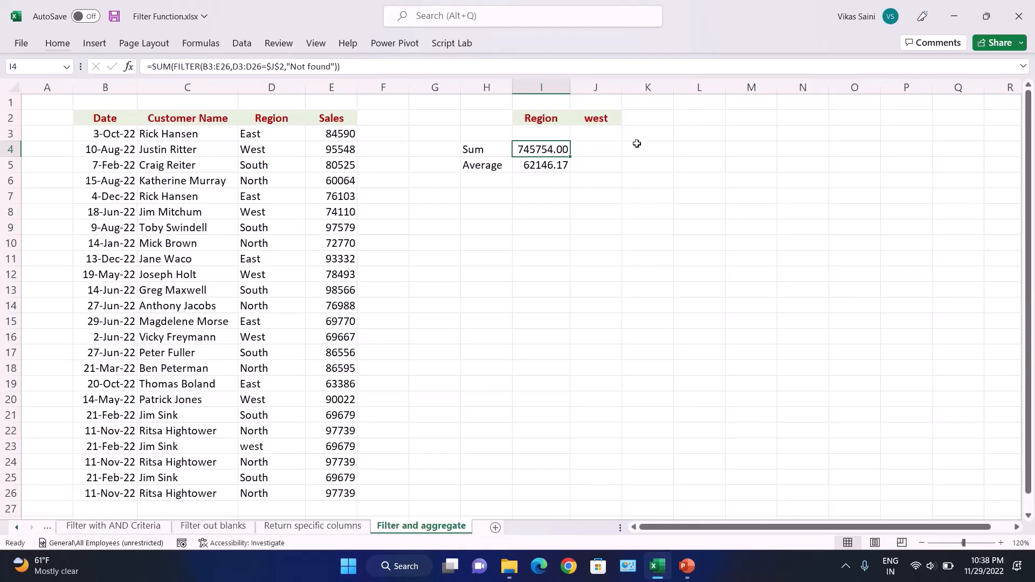
key(Down)
key(Up)
key(Down)
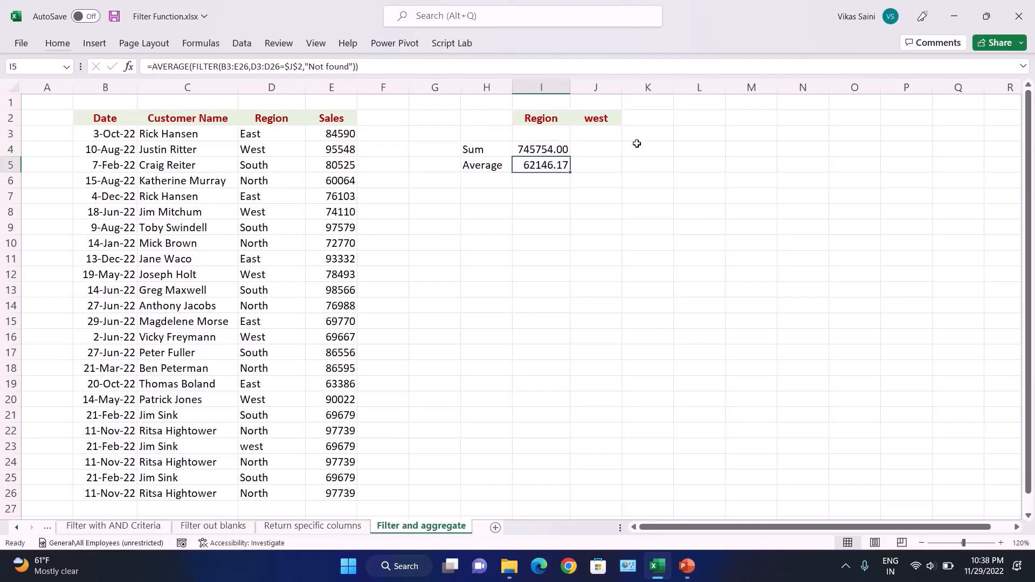
key(Up)
key(Down)
key(Up)
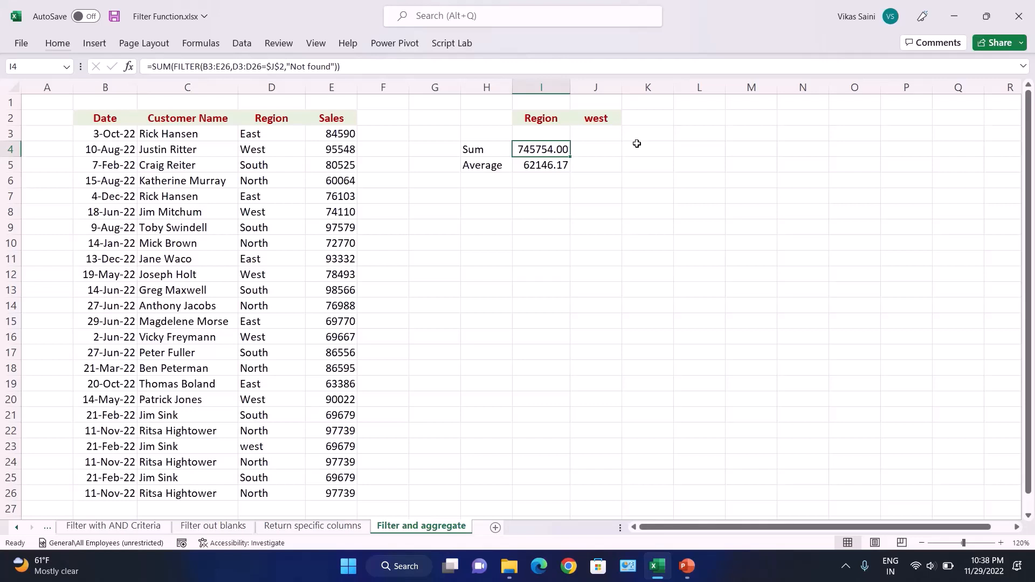
key(Down)
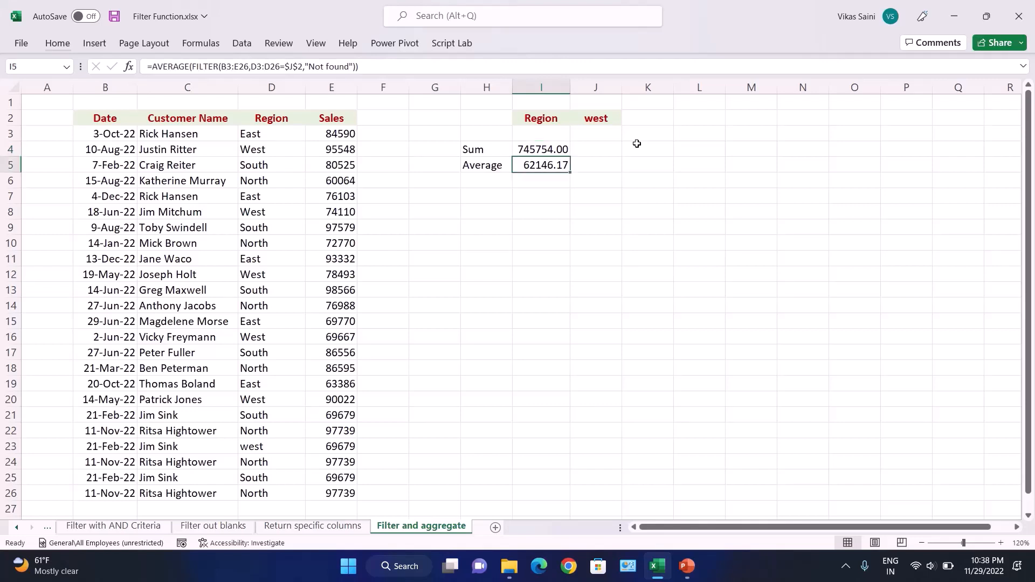
key(Up)
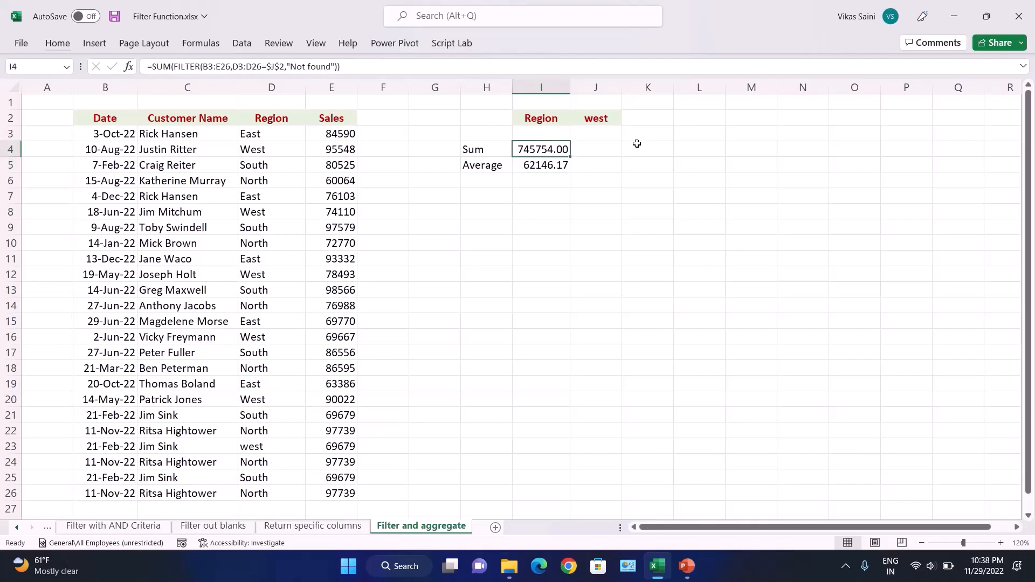
key(Down)
key(Up)
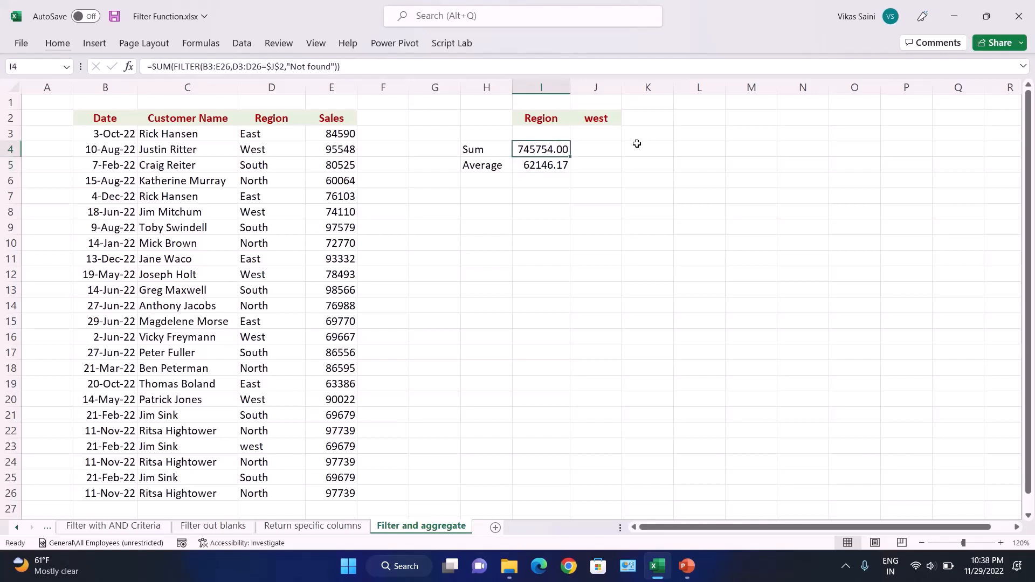
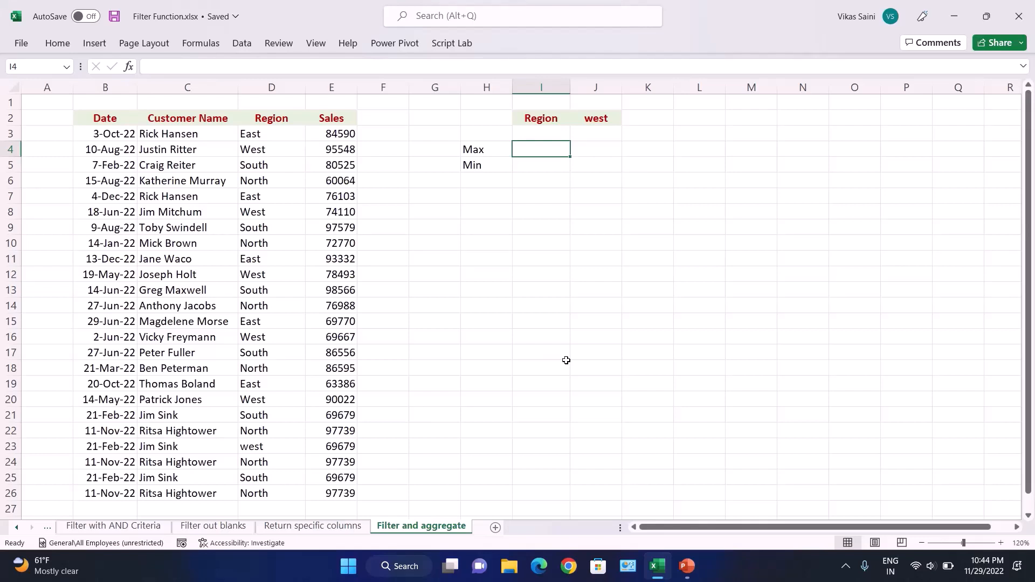
Examine the sales table's column headers and the Region criterion beside the empty Max and Min cells
key(Right)
key(Left)
key(Left)
key(Left)
key(Left)
key(Left)
key(Left)
key(Left)
key(Up)
key(Up)
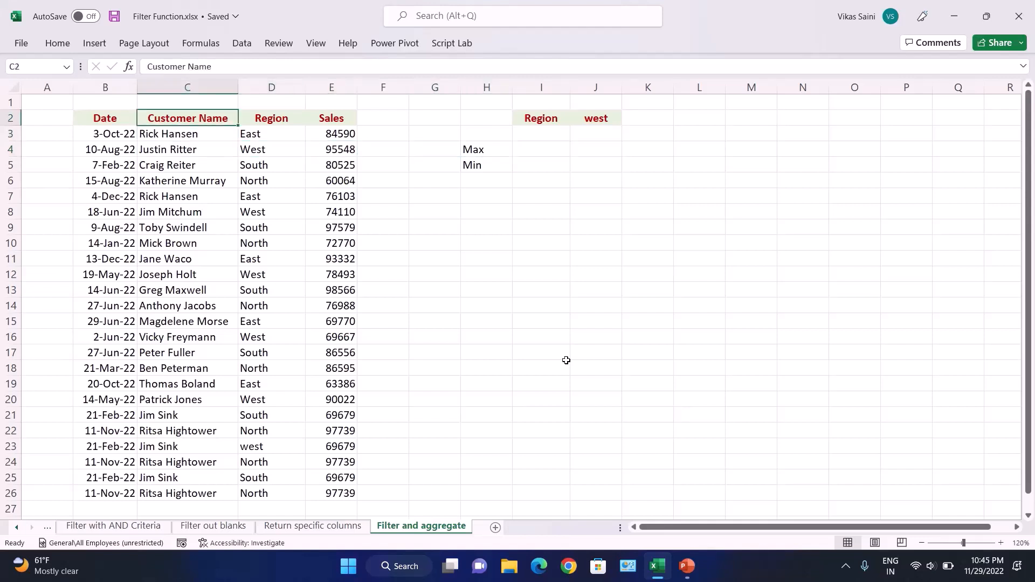
key(Left)
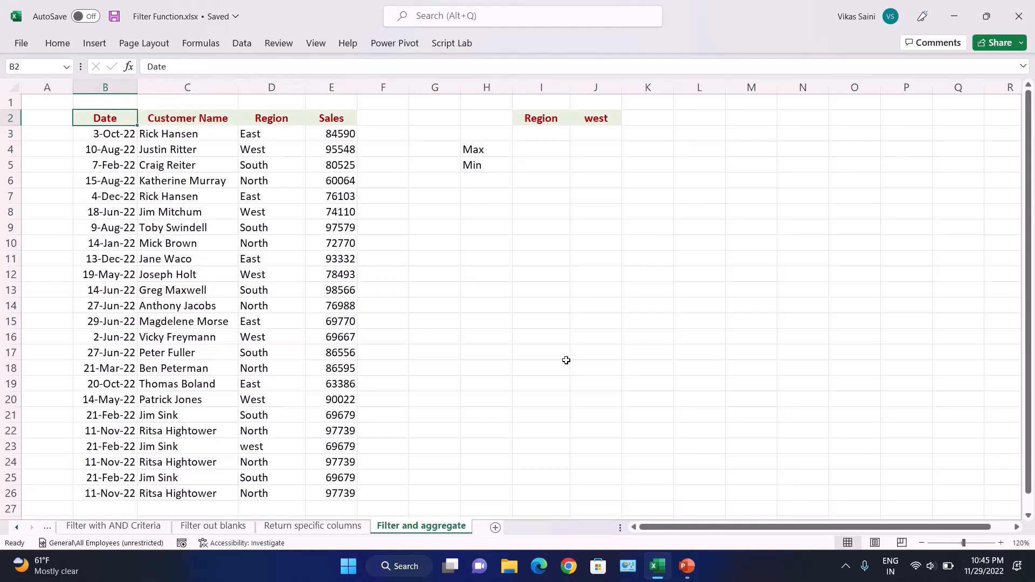
key(Right)
key(Right)
key(Right)
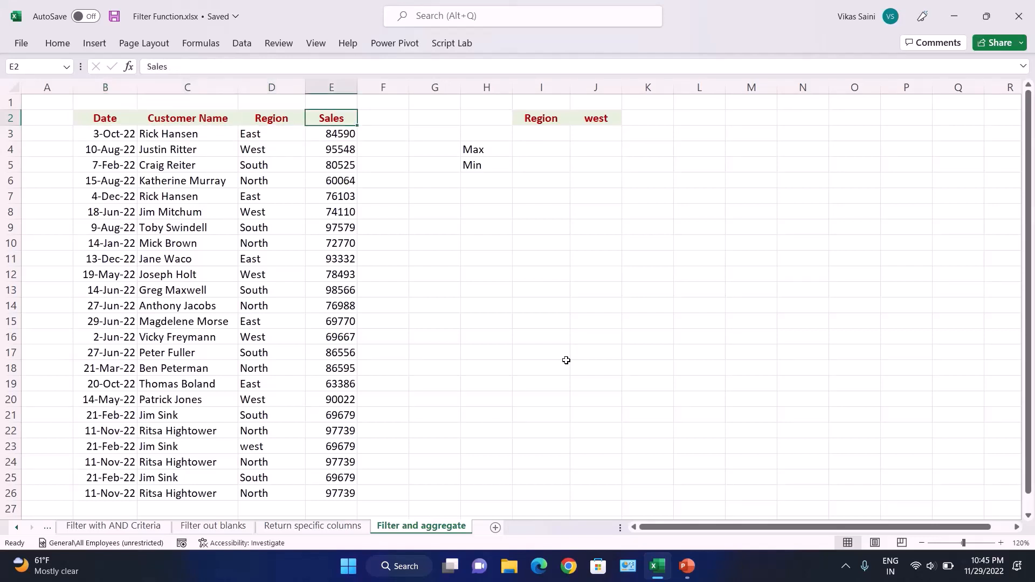
key(Down)
key(Up)
key(Up)
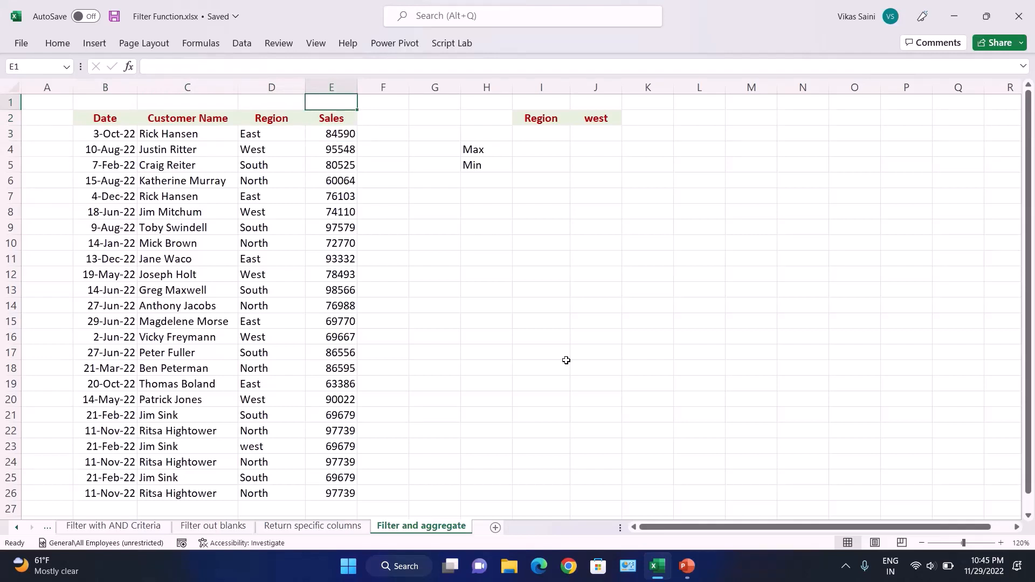
key(Right)
key(Right)
key(Right)
key(Right)
key(Down)
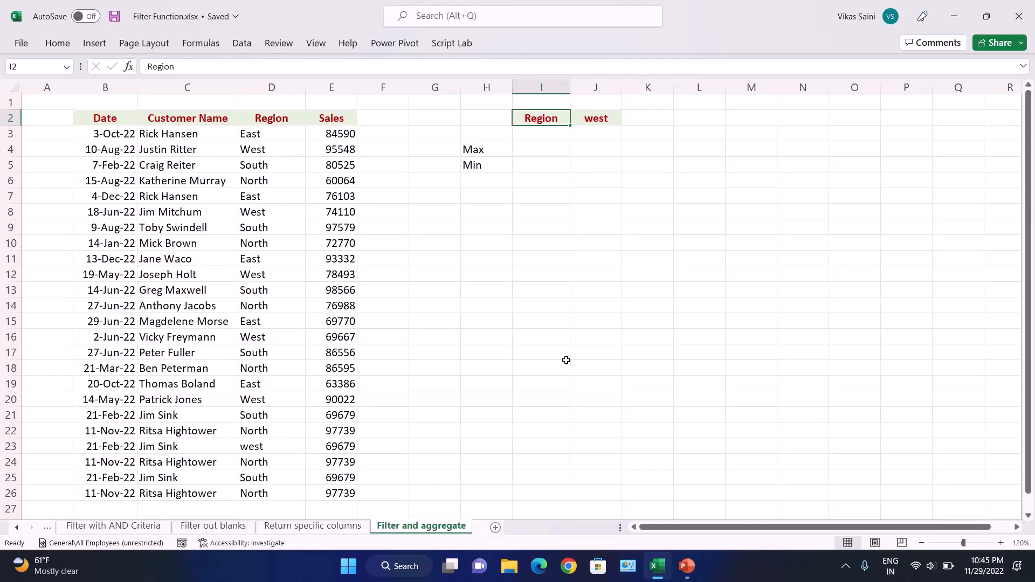
Start a FILTER formula in the Max cell I4 with the table data B3:E26 as its array
key(Down)
key(Down)
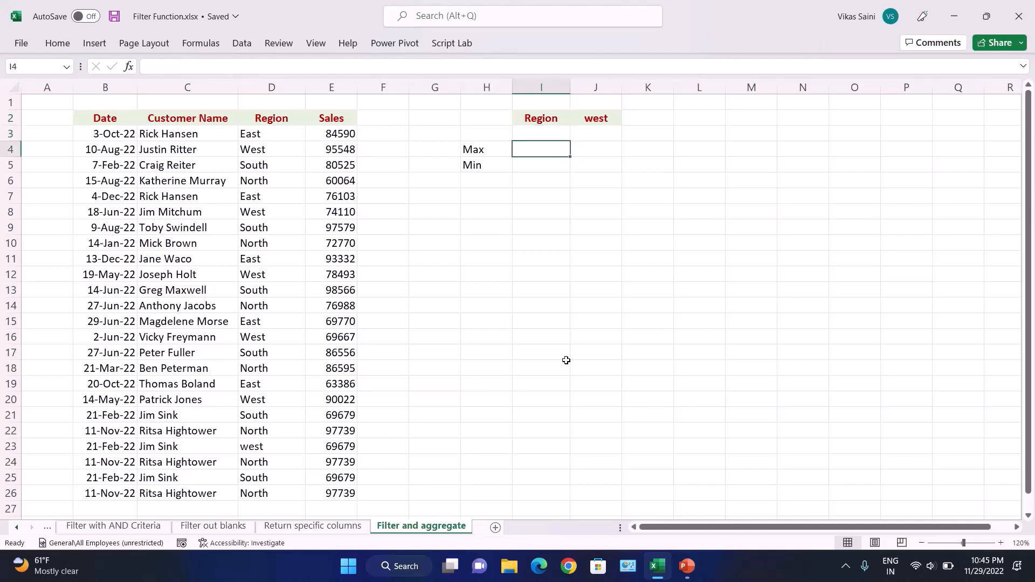
text(=fil)
key(Tab)
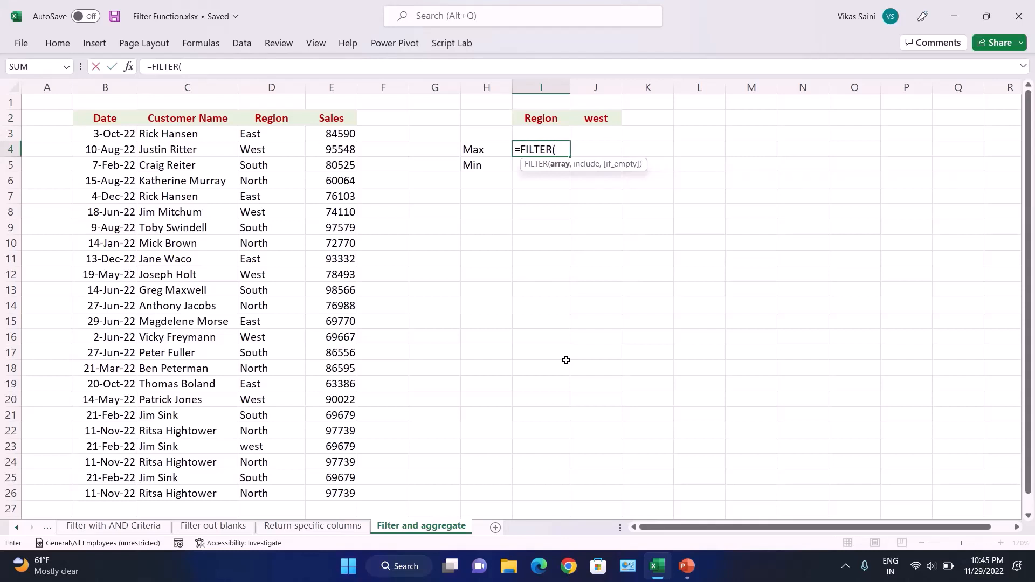
key(Left)
key(Left)
key(Left)
key(Left)
key(Left)
key(Left)
key(Left)
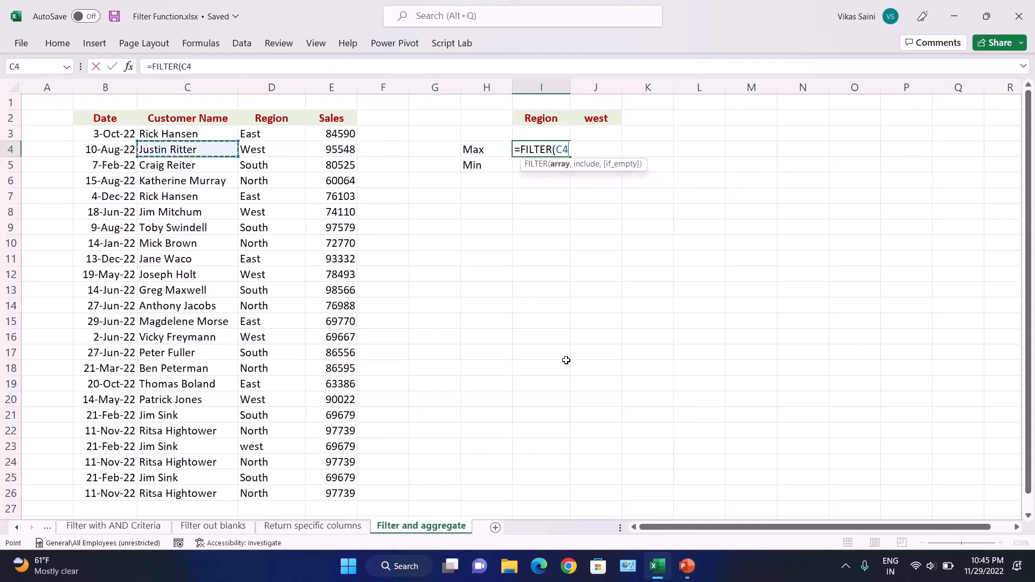
key(Up)
key(ctrl+shift+Right)
key(ctrl+shift+Down)
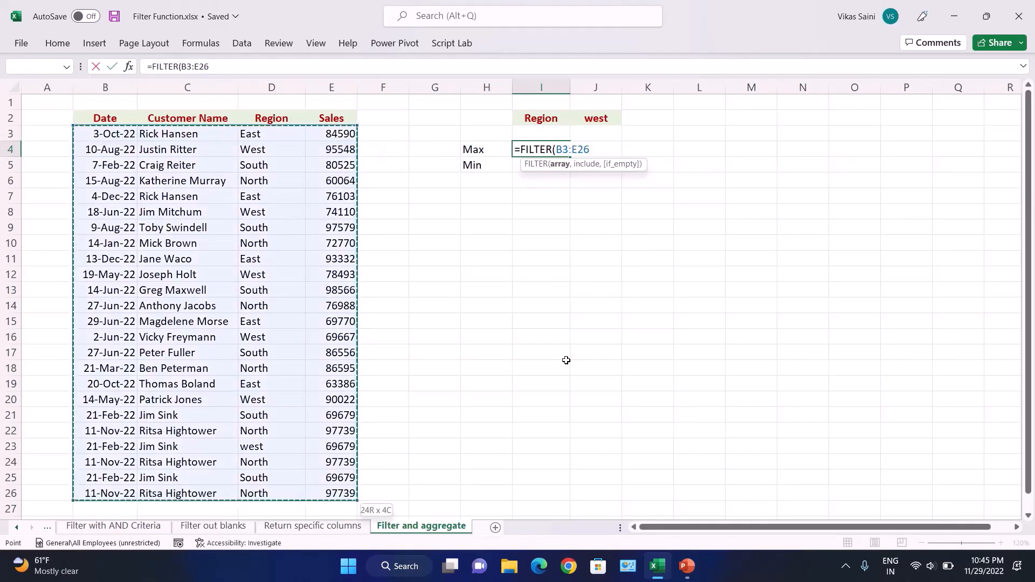
text(,)
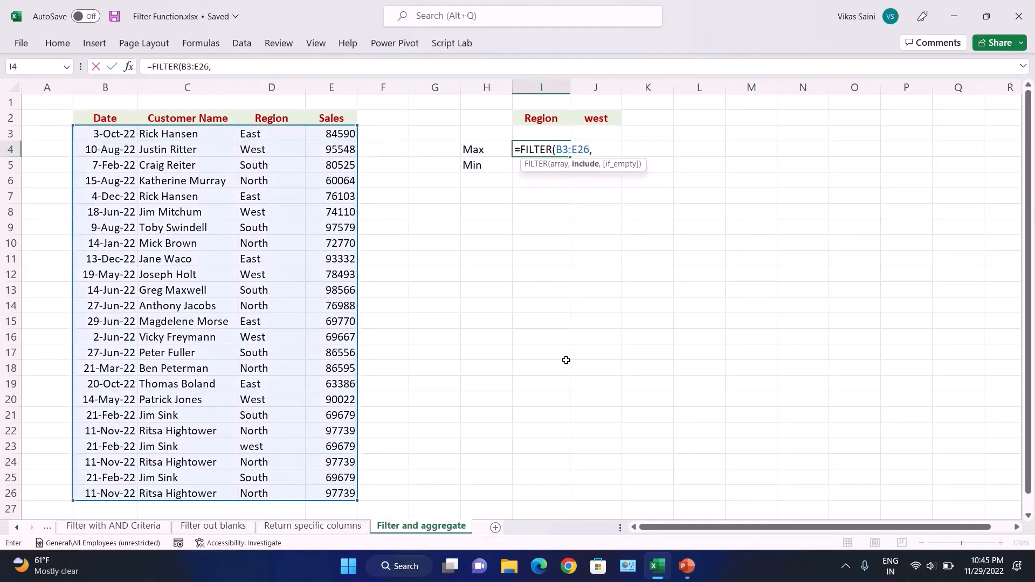
Set the FILTER include condition to D3:D26=$J$2, with an absolute reference to the region criterion
key(Up)
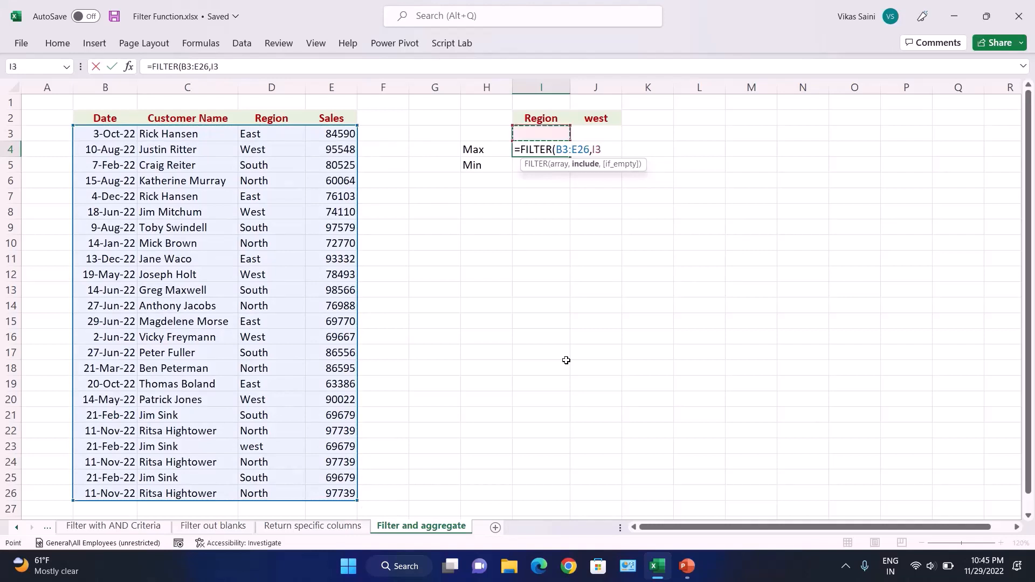
key(Left)
key(Left)
key(Left)
key(Left)
key(Left)
key(ctrl+shift+Down)
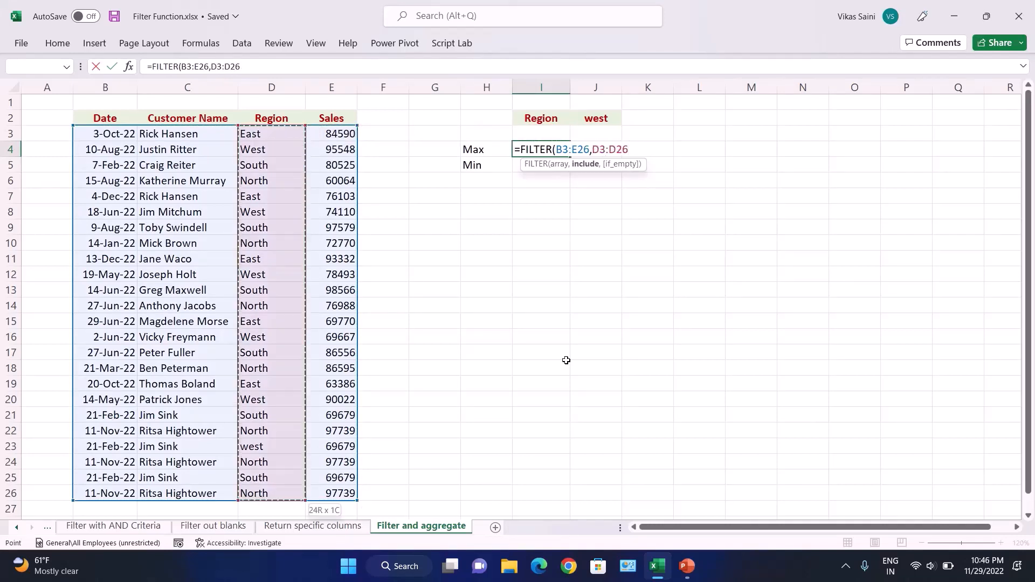
text(=)
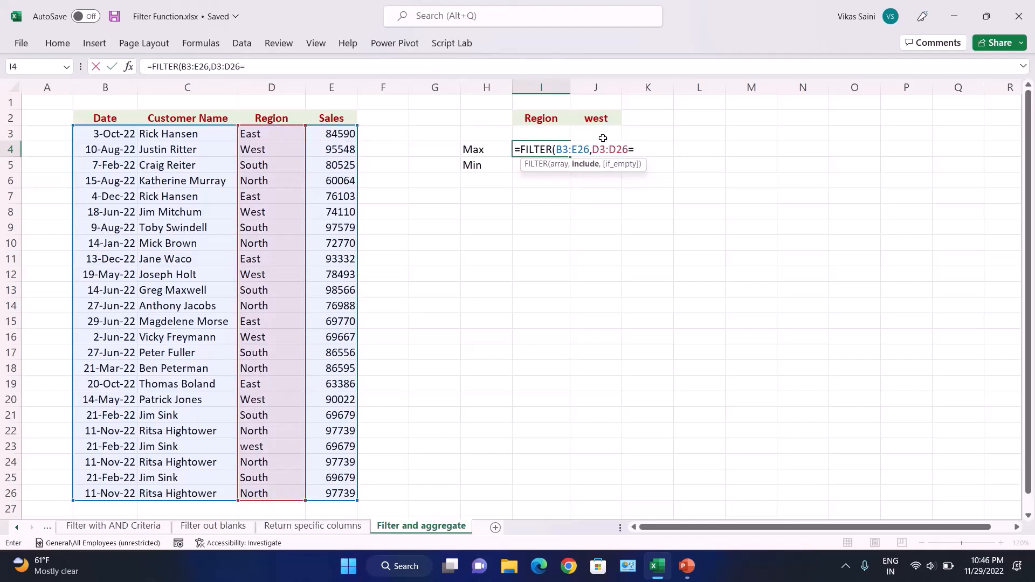
click(600, 114)
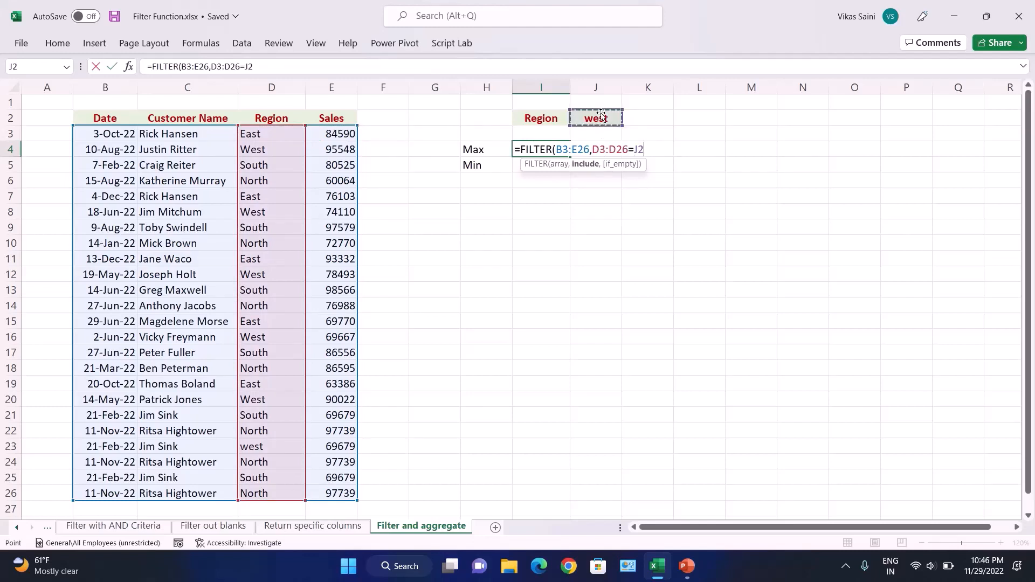
key(F4)
text(,)
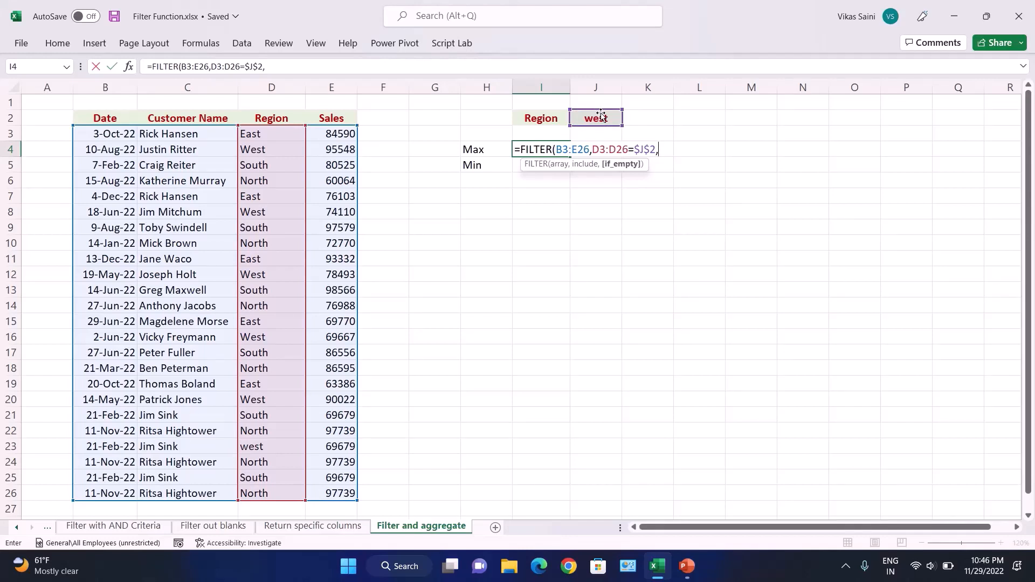
Complete the I4 FILTER formula with "Not Found" as the if_empty value and enter it
text("NOot)
key(BackSpace)
key(BackSpace)
text(Oot)
key(BackSpace)
key(BackSpace)
key(BackSpace)
text(oot)
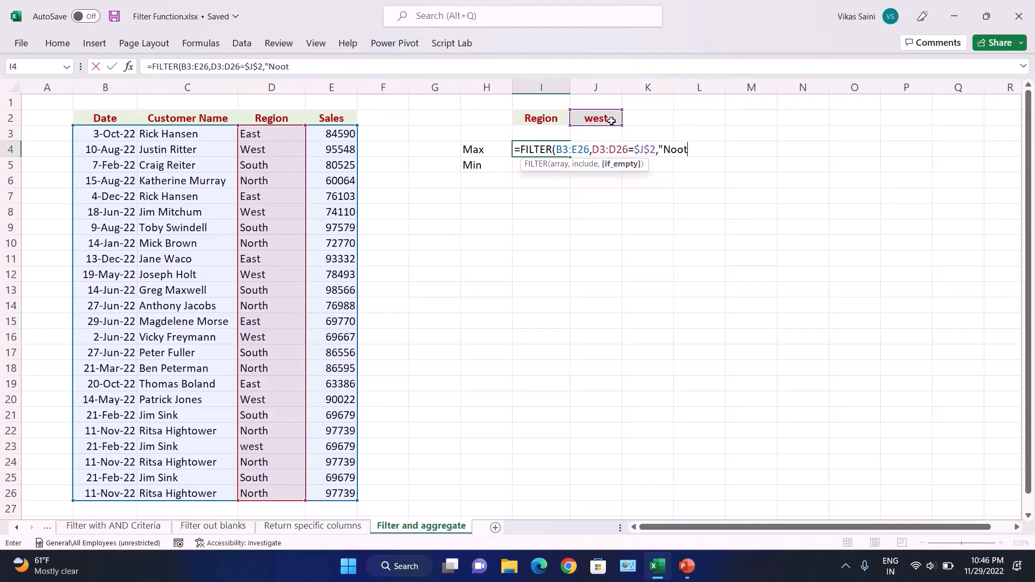
key(BackSpace)
key(BackSpace)
text(t Found"))
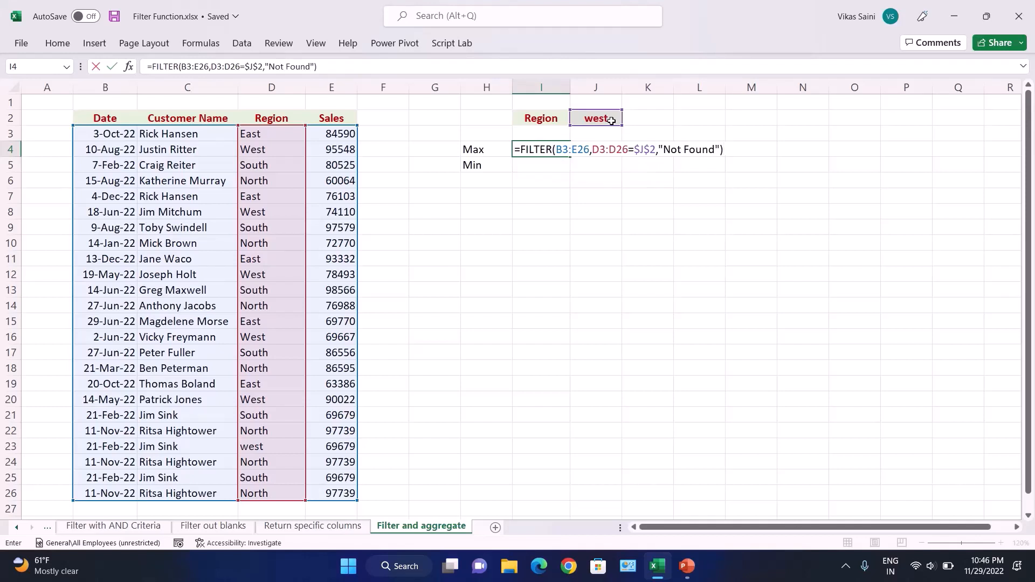
key(Return)
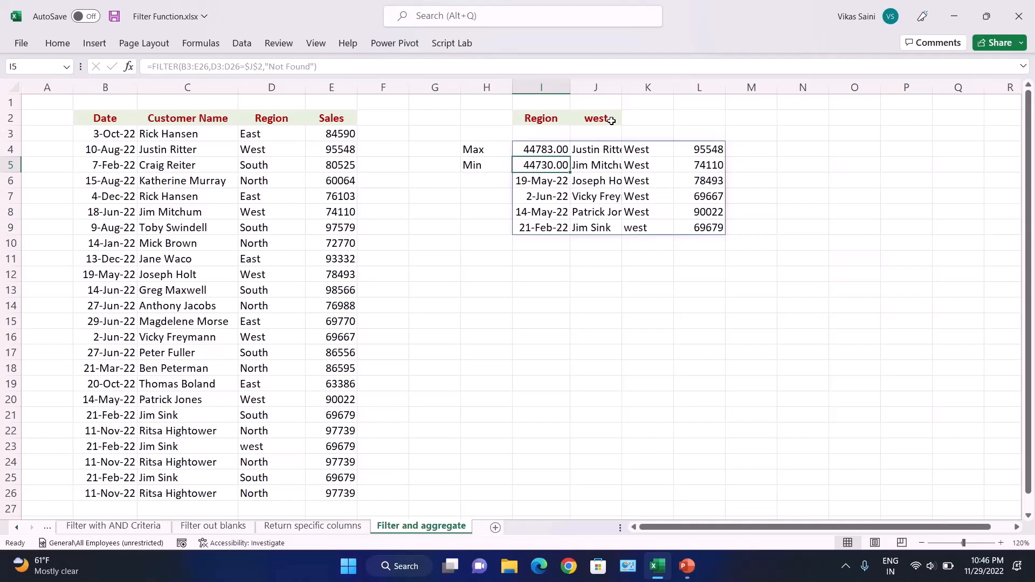
Enter the test formula =MAX(L4:L9) in I12 for the filtered sales values and clear it again
key(Down)
key(Down)
key(Down)
key(Down)
key(Down)
key(Down)
key(Down)
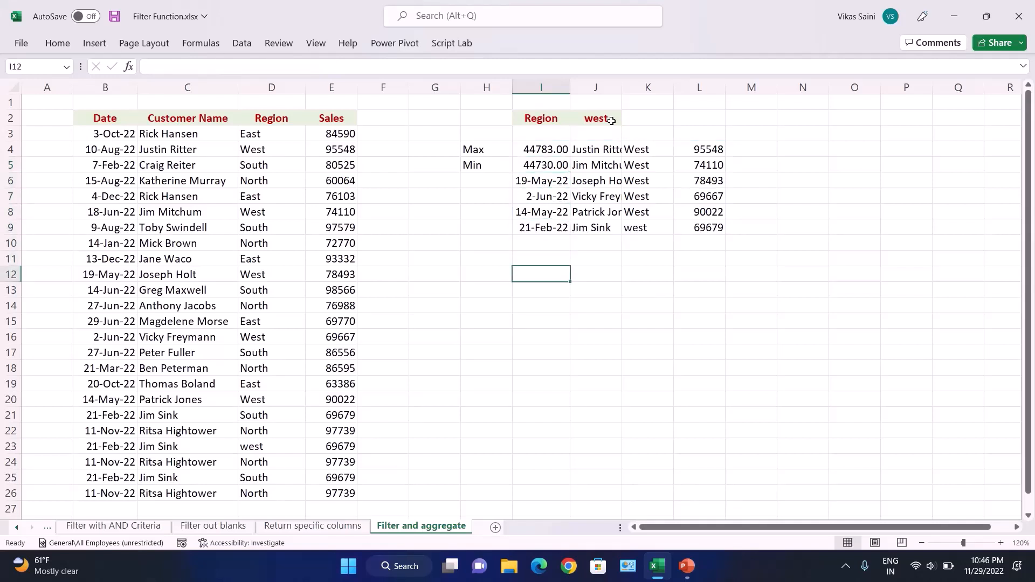
text(=max)
key(Tab)
key(Right)
key(Right)
key(Right)
key(Right)
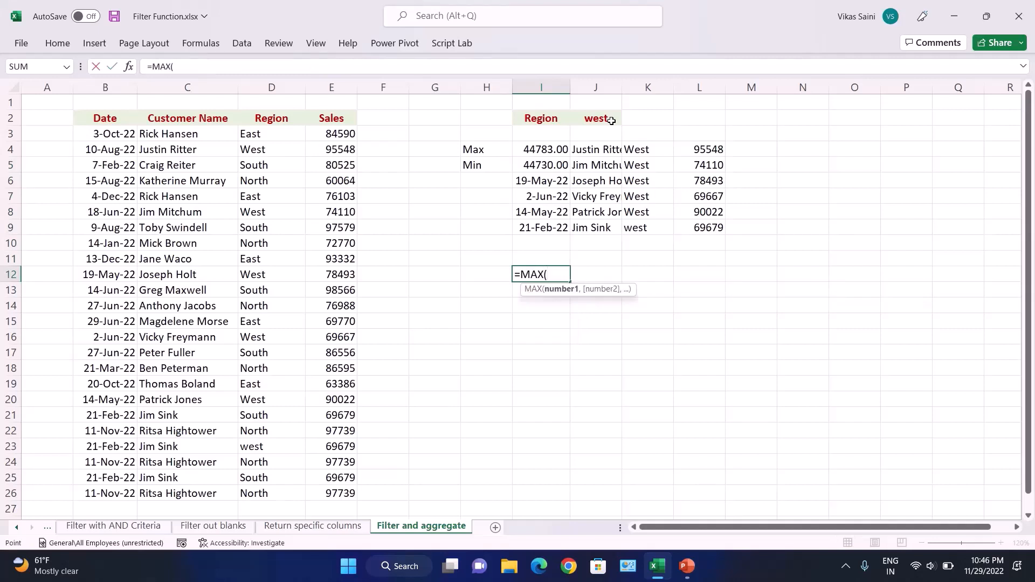
key(Up)
key(Left)
key(Up)
key(Up)
key(Up)
key(Up)
key(Up)
key(Up)
key(Up)
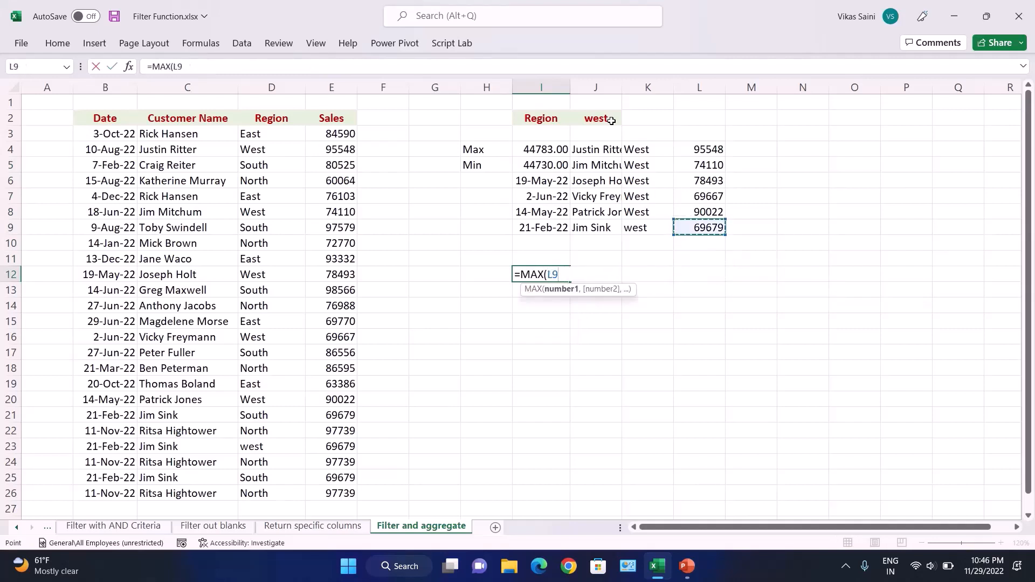
key(ctrl+shift+Down)
key(Return)
key(Up)
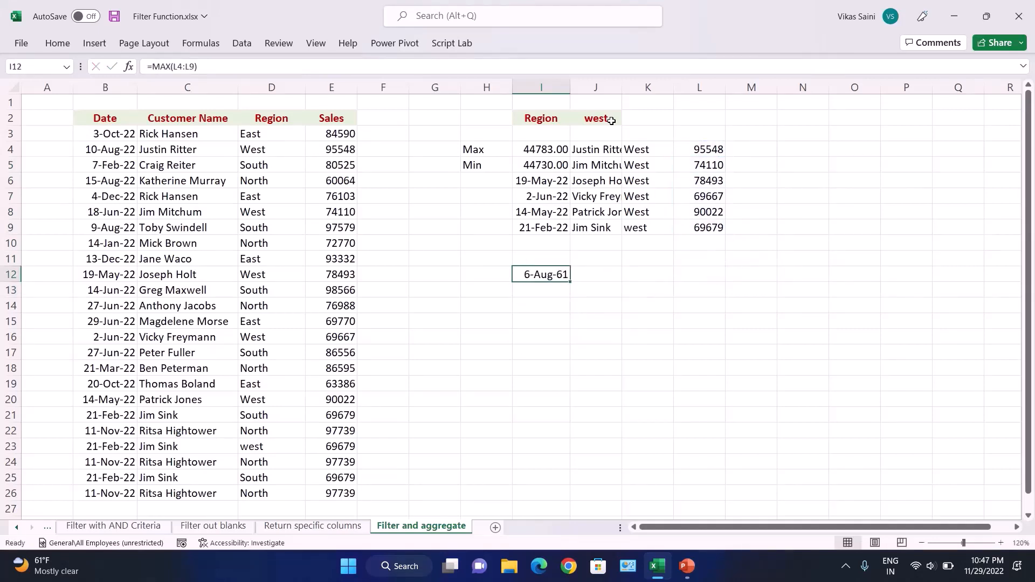
key(Delete)
Enter the test formula =MAX(L4:L9) in L12, below the filtered sales column
key(Right)
key(Right)
key(Right)
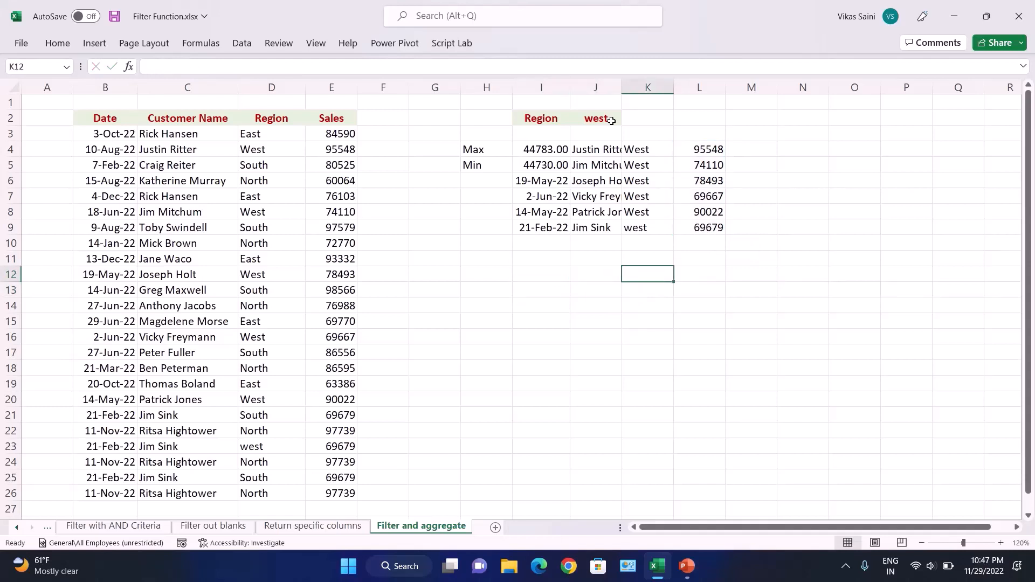
text(=max)
key(Tab)
key(Up)
key(Up)
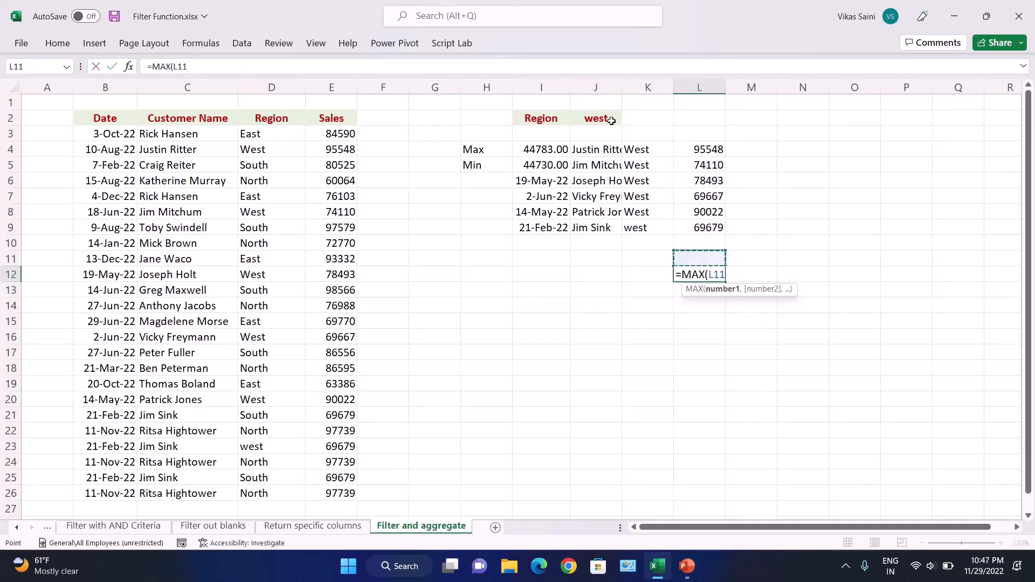
key(Up)
key(Up)
key(Up)
key(Up)
key(Up)
key(Up)
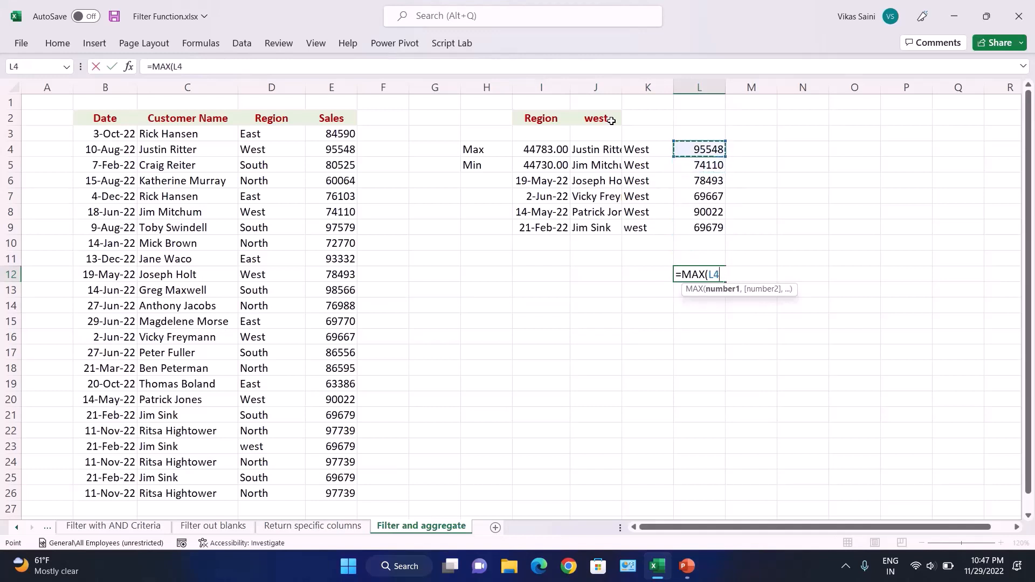
key(ctrl+shift+Down)
key(Return)
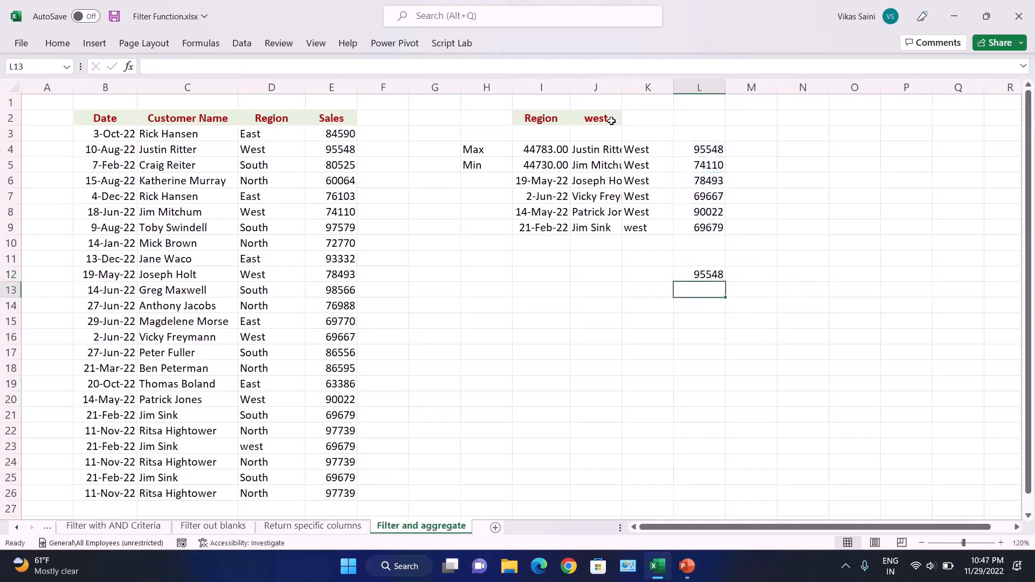
key(Up)
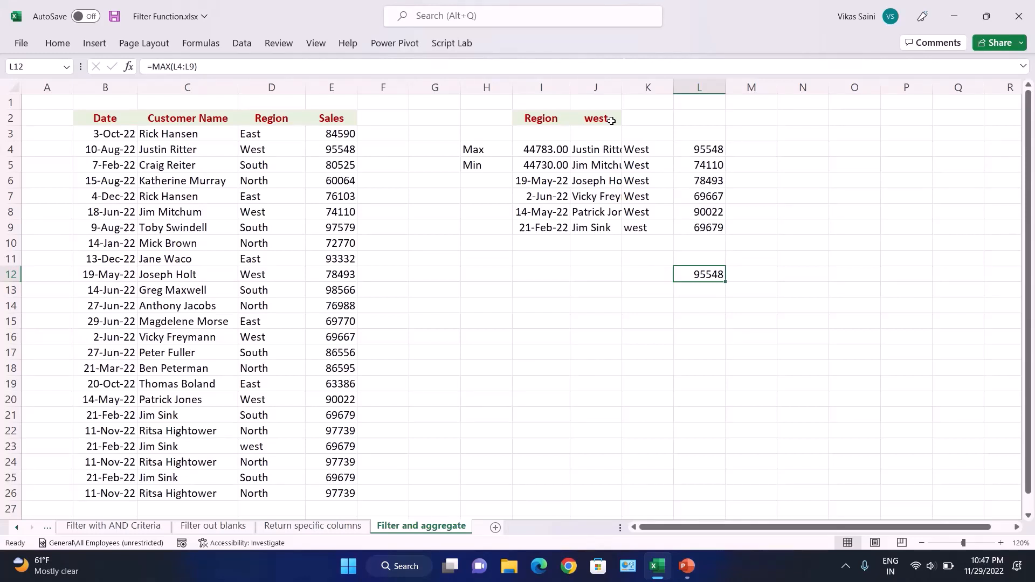
Select the filtered sales values L4:L9 to compare them with the maximum in L12
key(Up)
key(Up)
key(Up)
key(ctrl+Up)
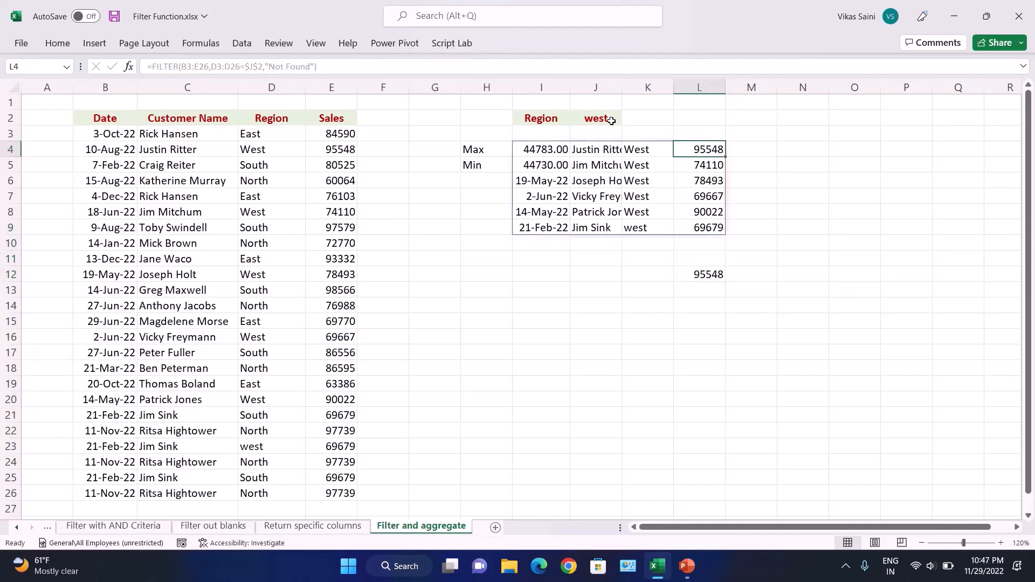
key(ctrl+shift+Down)
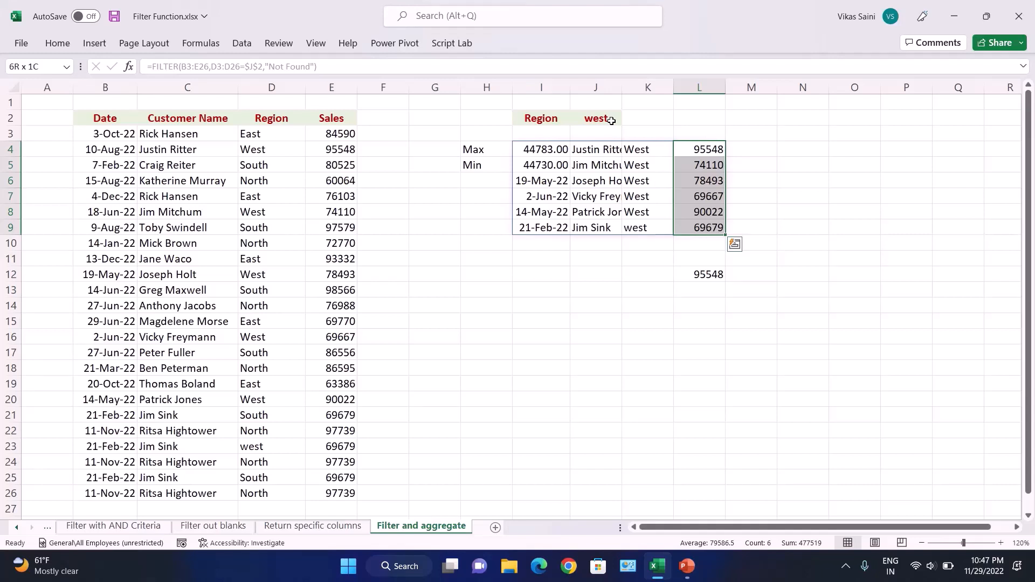
Clear the test MAX formula from L12
key(Down)
key(Down)
key(Down)
key(Down)
key(Down)
key(Down)
key(Down)
key(Down)
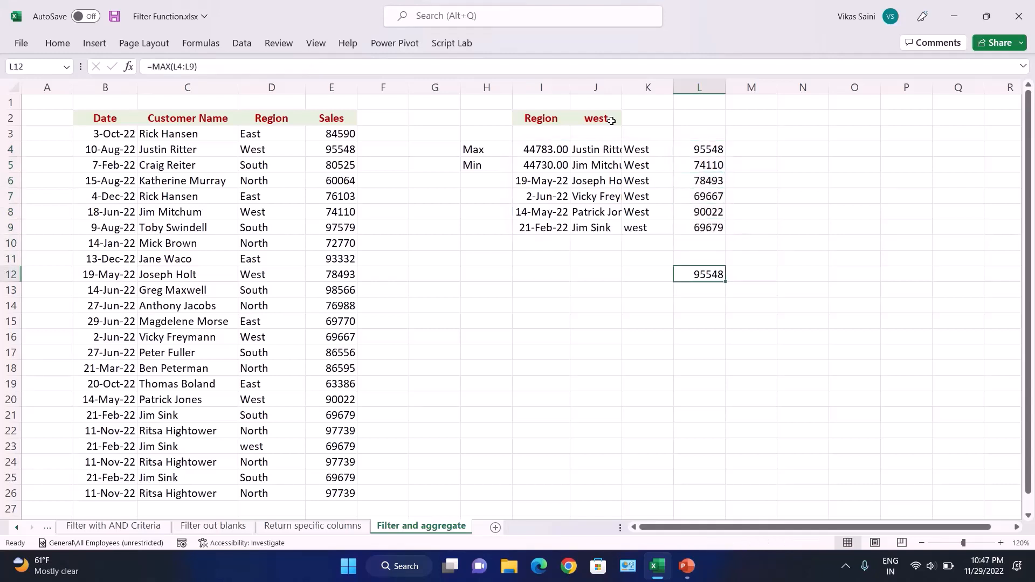
key(Delete)
Wrap the FILTER formula in I4 in MAX, making it =MAX(FILTER(B3:E26,D3:D26=$J$2,"Not Found"))
key(Up)
key(Up)
key(Up)
key(Up)
key(Up)
key(Up)
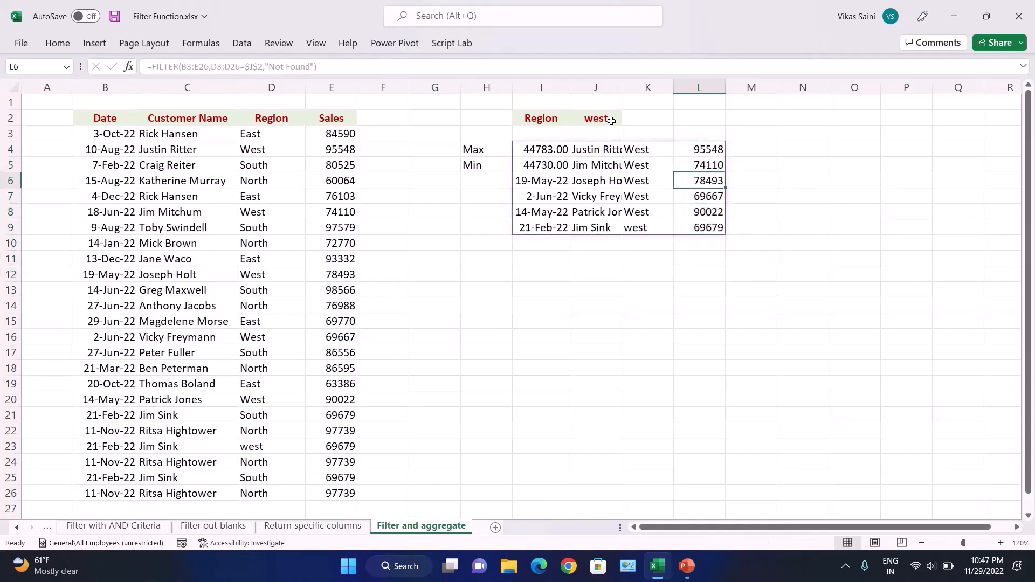
key(Up)
key(Up)
key(Left)
key(Left)
key(Left)
key(Left)
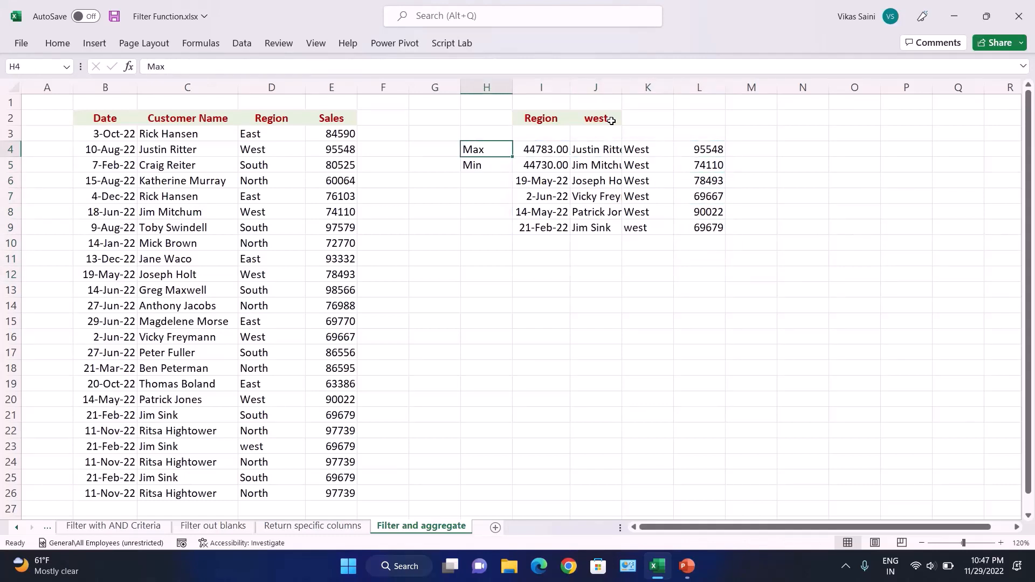
key(Right)
key(F2)
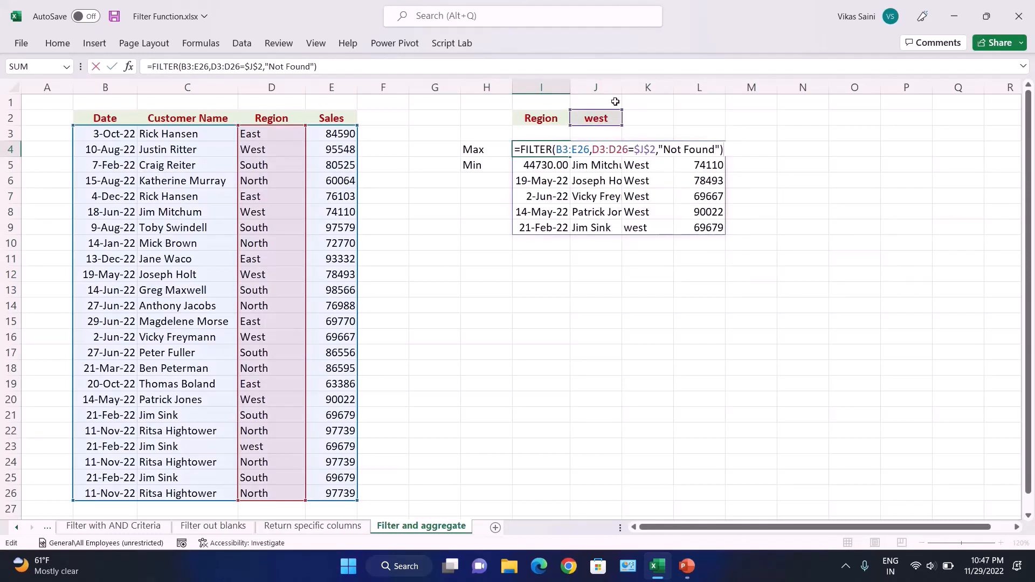
key(Left)
key(Left)
key(Left)
key(Left)
key(Left)
key(Left)
key(Left)
key(Left)
key(Left)
key(Left)
key(Left)
key(Left)
key(Left)
key(Left)
key(Left)
key(Left)
key(Left)
key(Left)
key(Left)
key(Left)
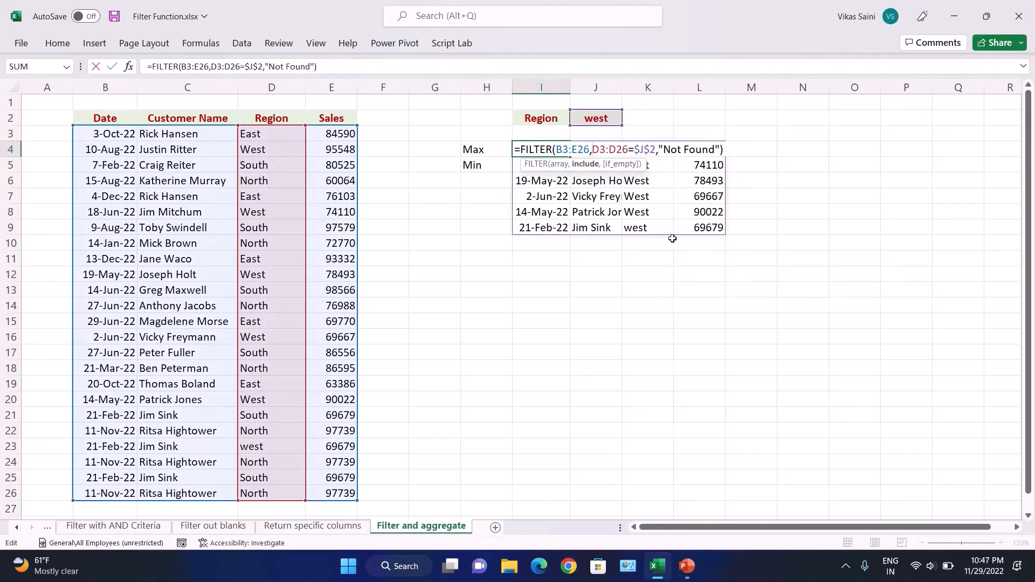
key(Left)
key(Left)
key(Left)
text(MAX()
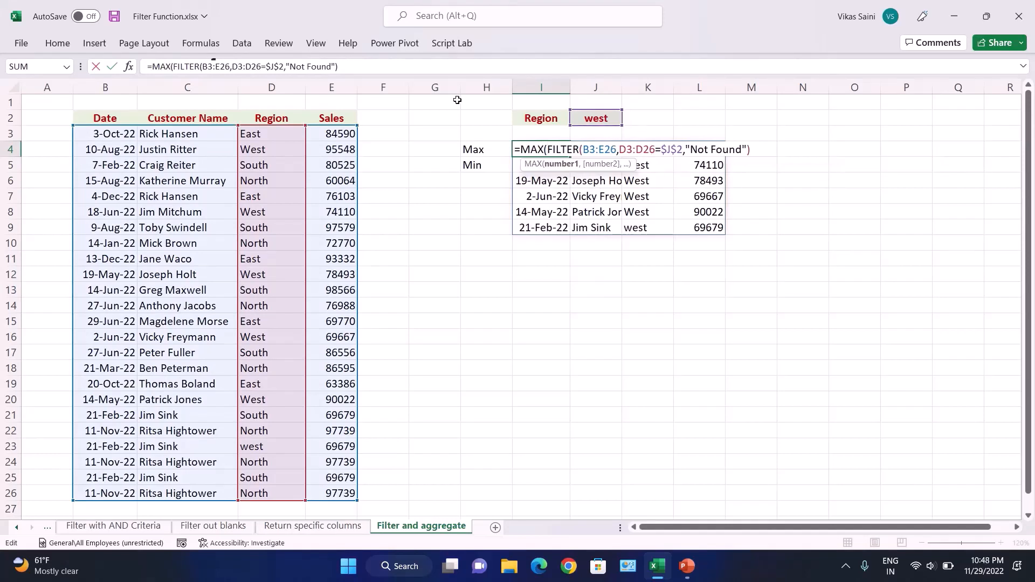
click(395, 72)
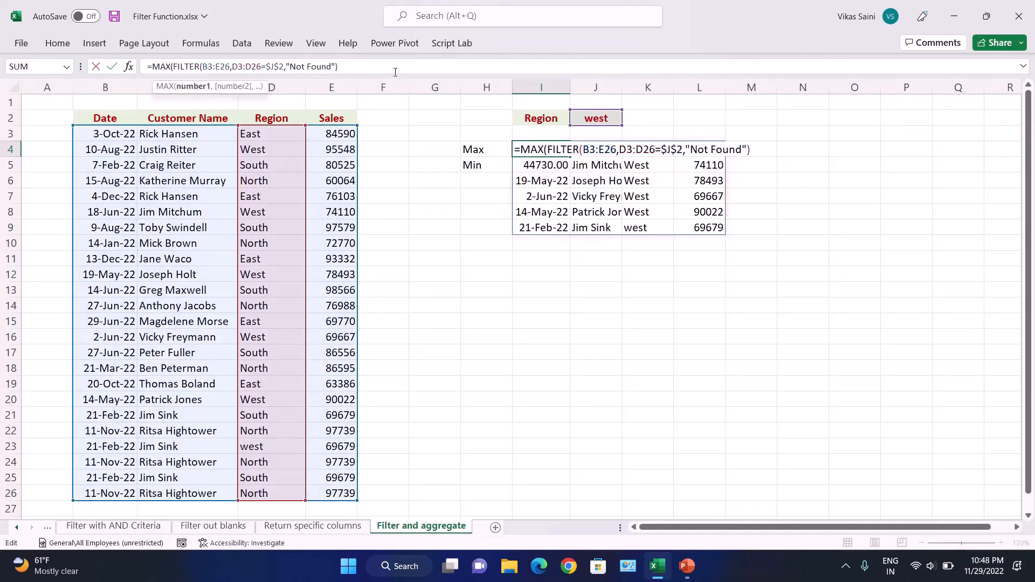
text())
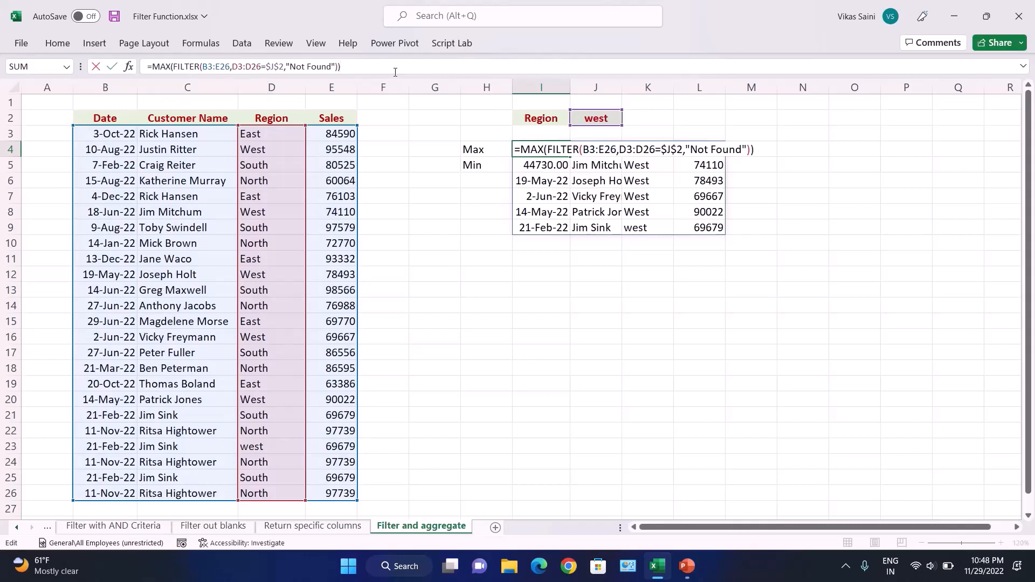
key(Return)
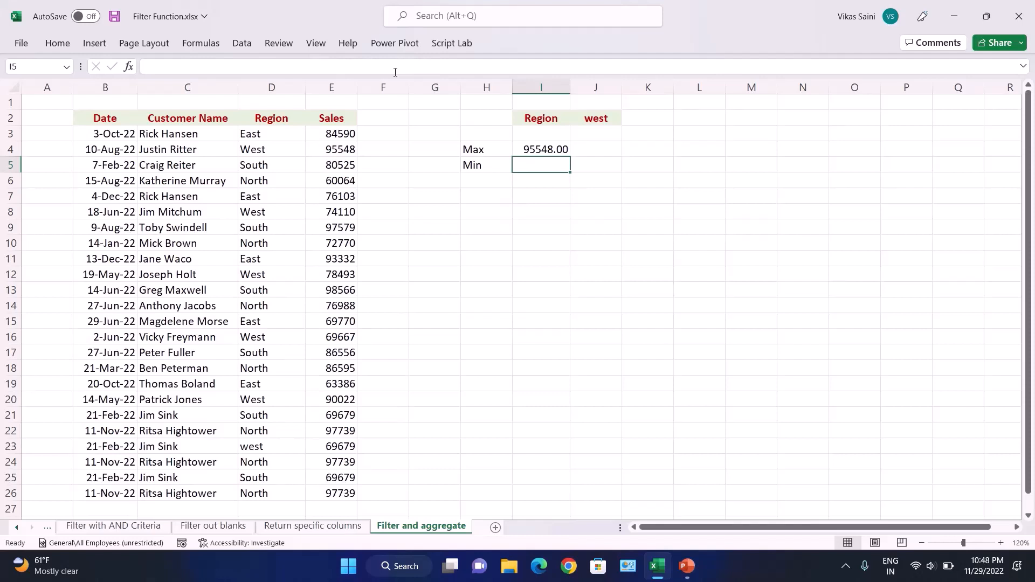
Review the combined MAX and FILTER formula in I4 and the ranges it references
key(Up)
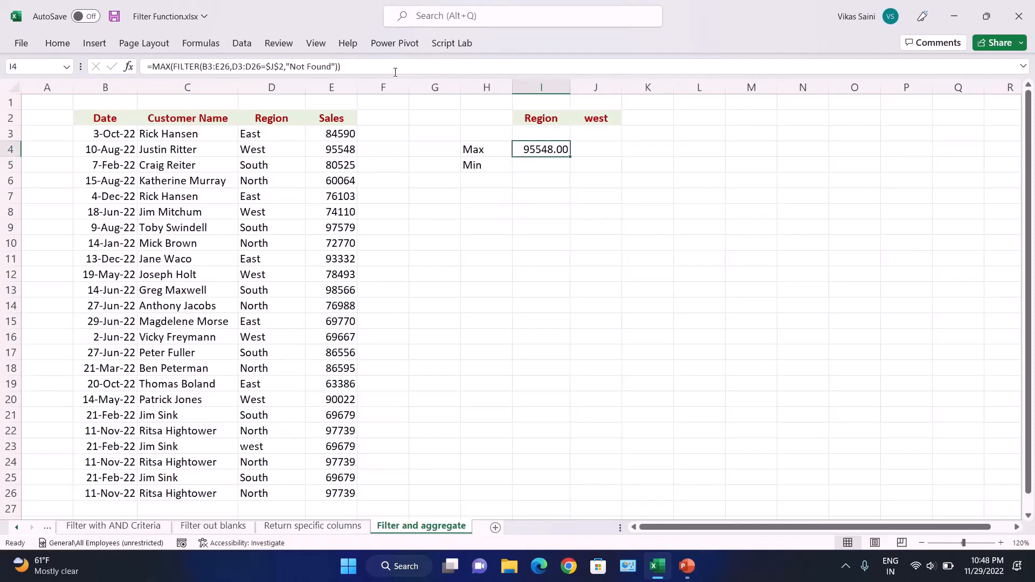
key(F2)
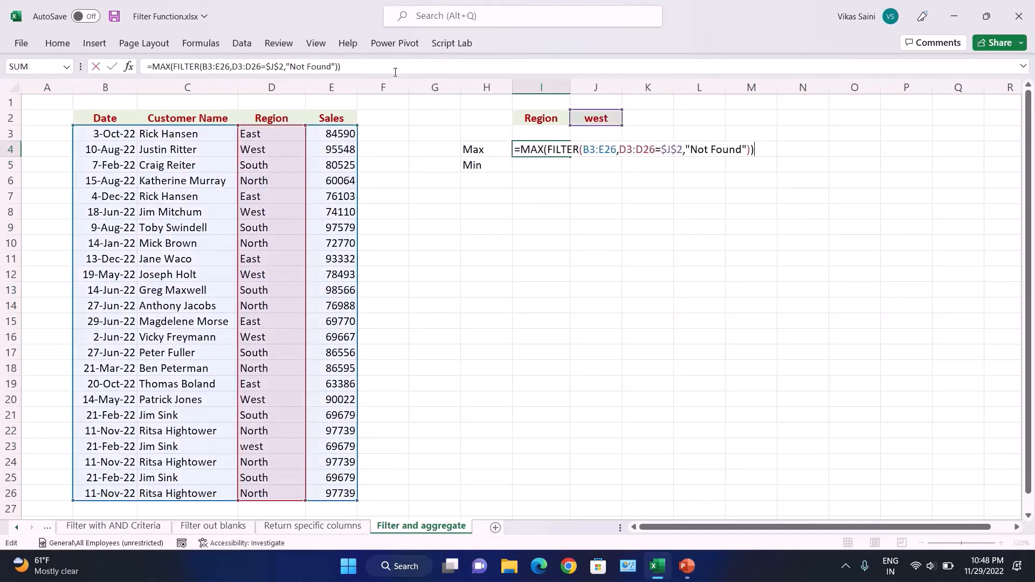
key(Escape)
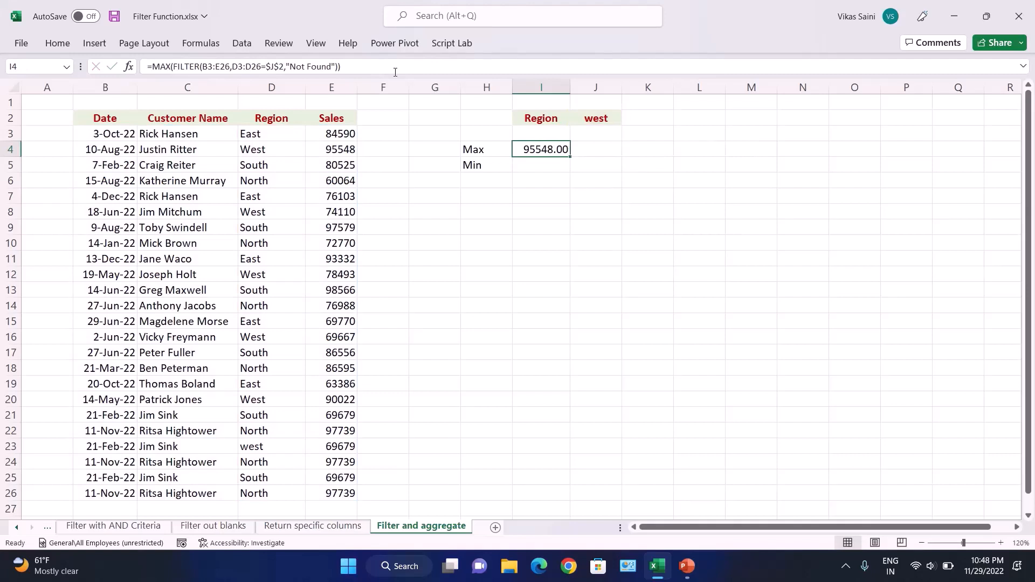
key(F2)
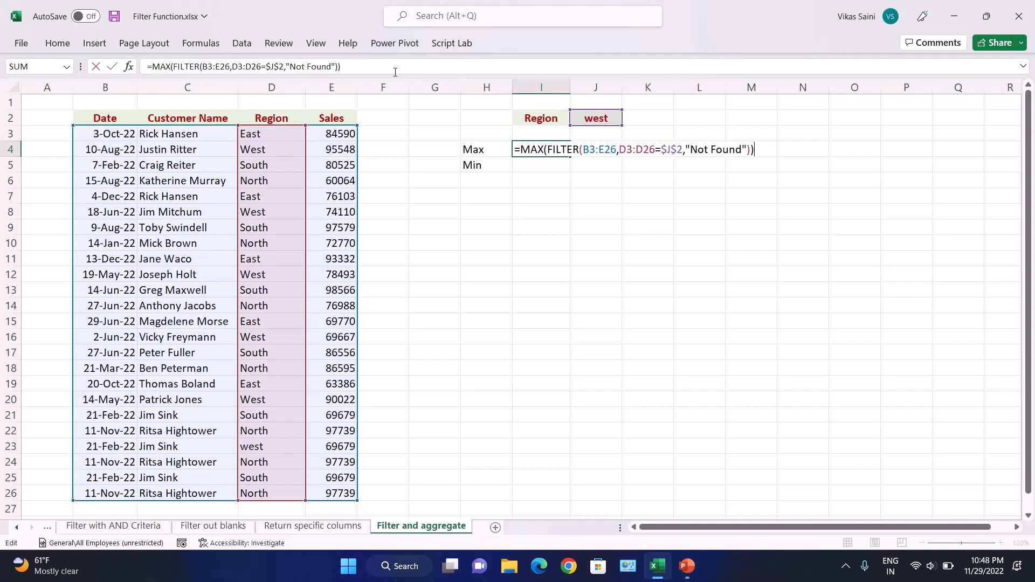
key(ctrl+Return)
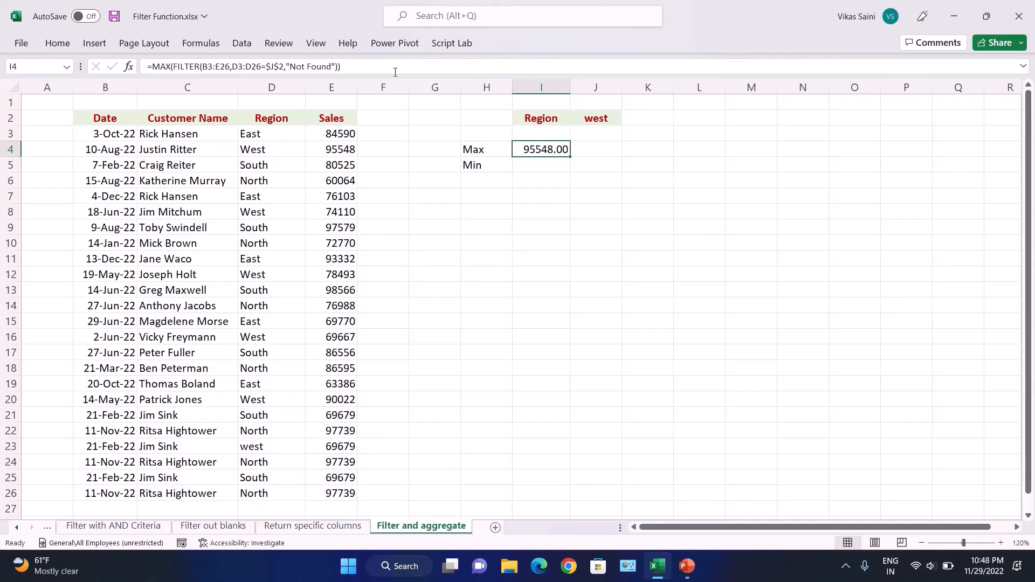
Set the region criterion in J2 to east and check the Max value in I4
key(Up)
key(Up)
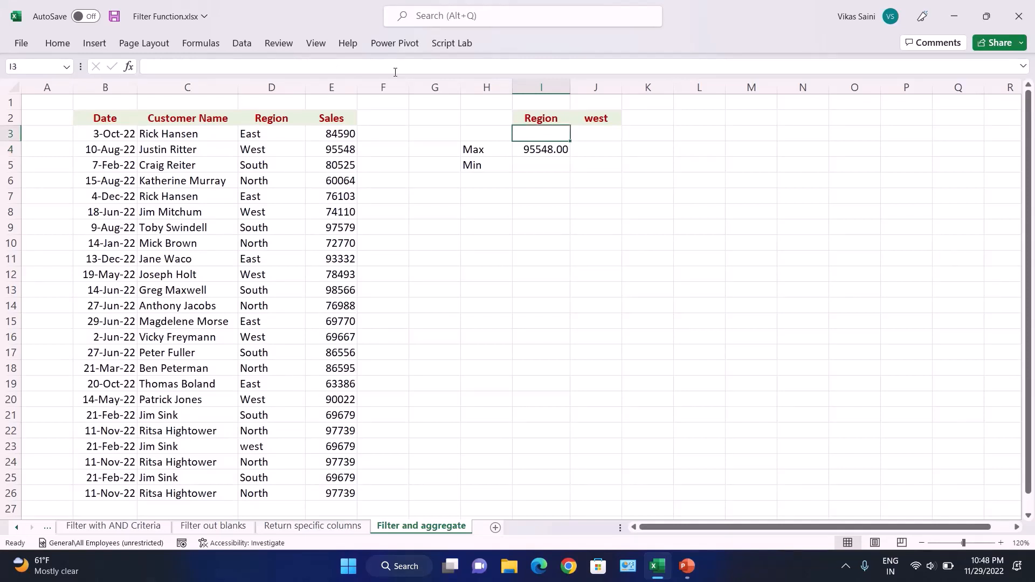
key(Right)
key(Right)
key(Right)
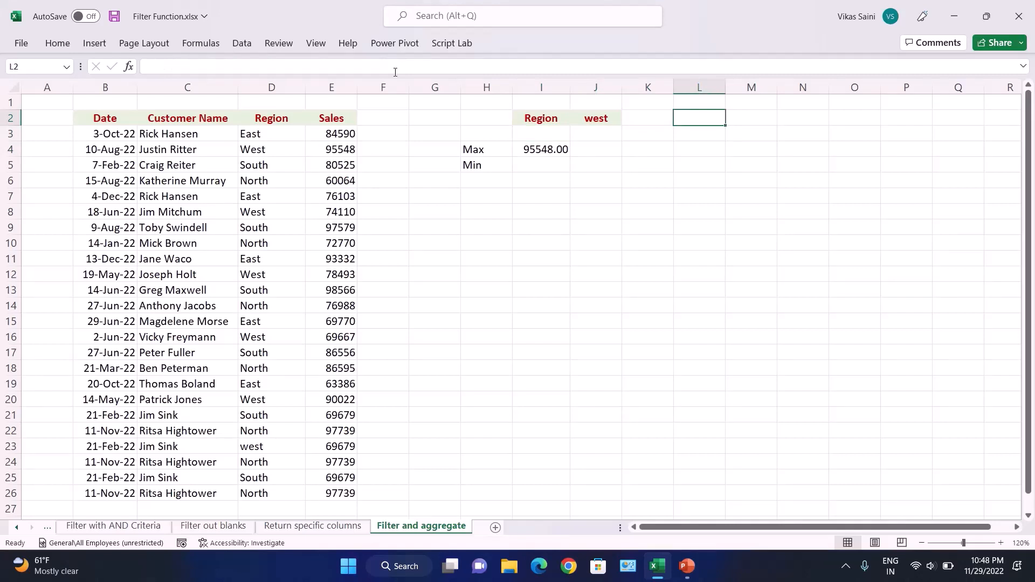
key(Left)
key(Left)
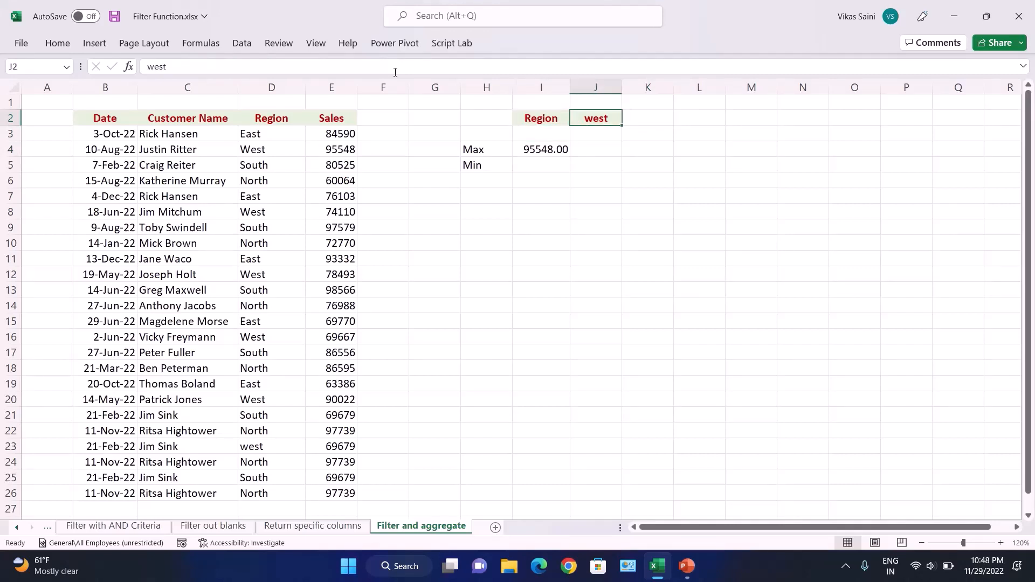
text(east)
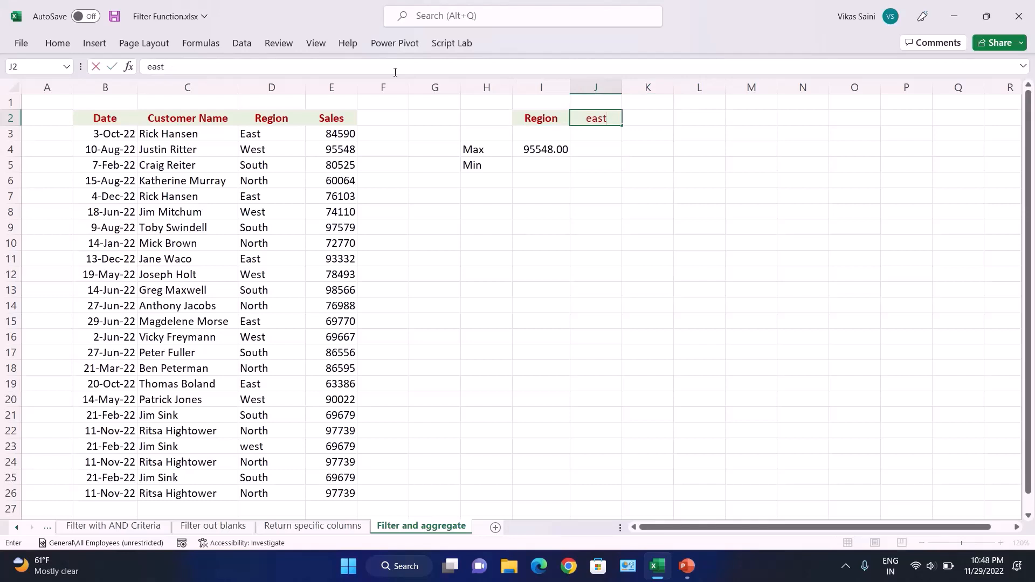
key(Return)
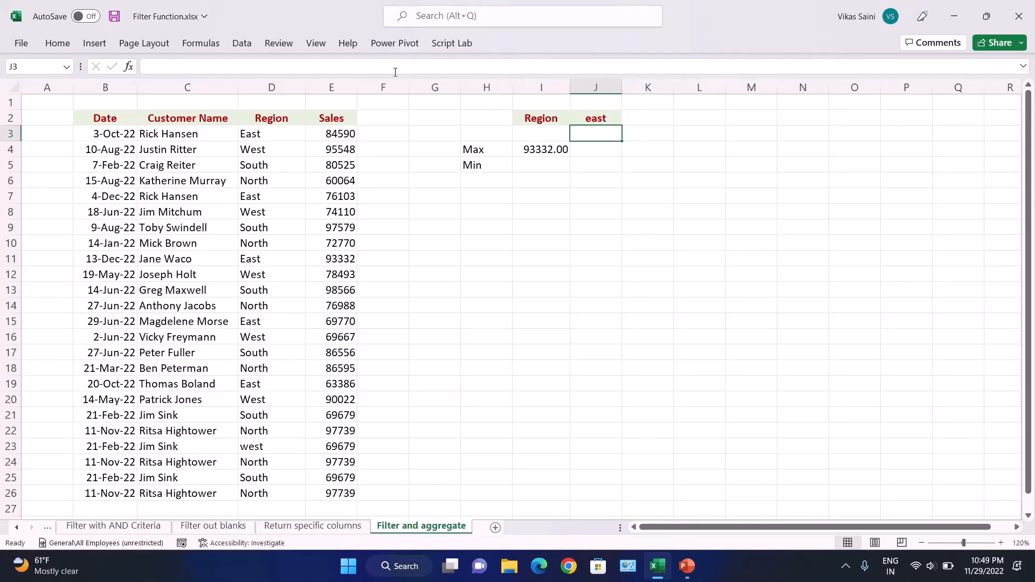
key(Down)
key(Left)
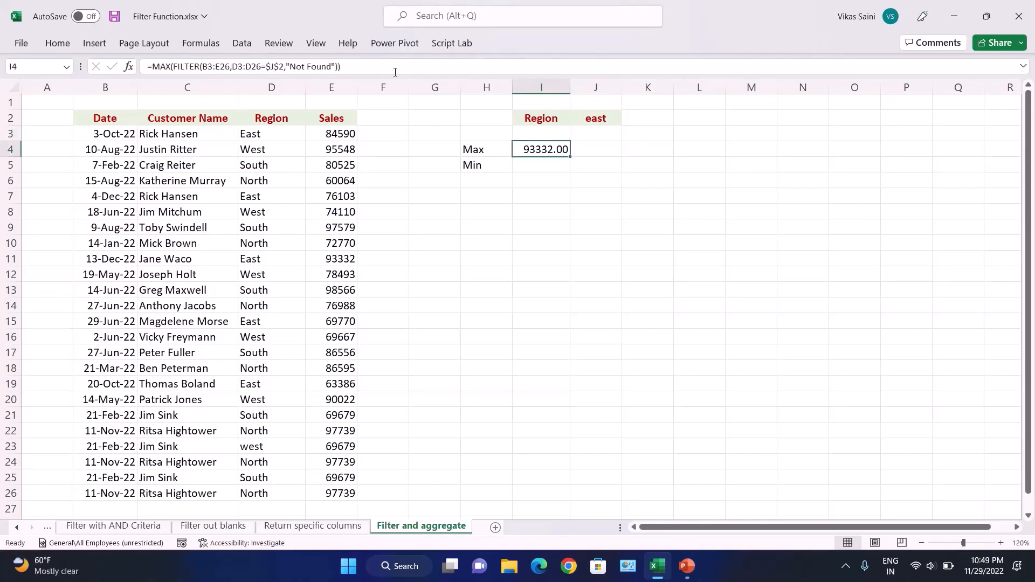
Set the region criterion in J2 to north
key(Right)
key(Up)
key(Up)
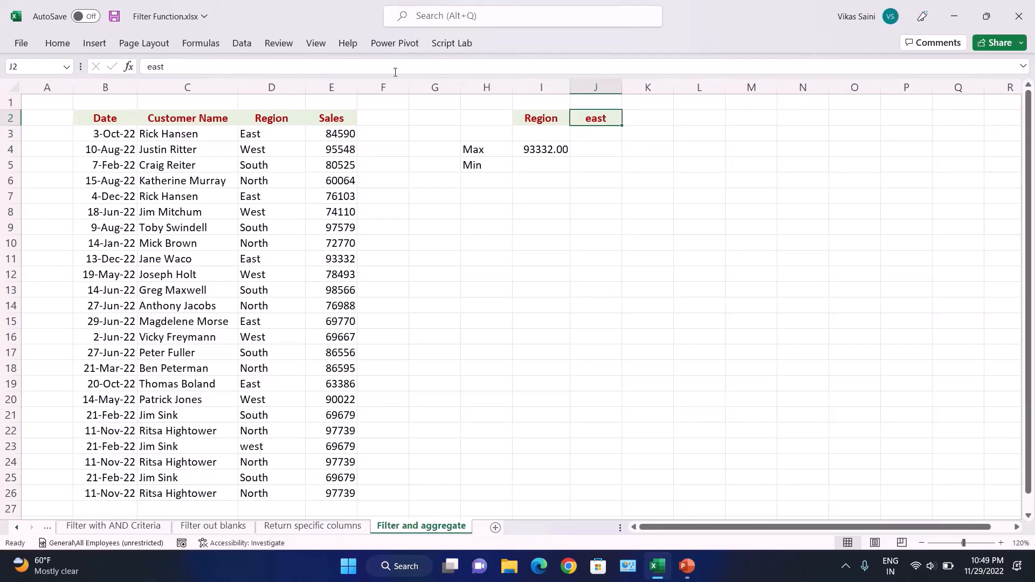
text(no)
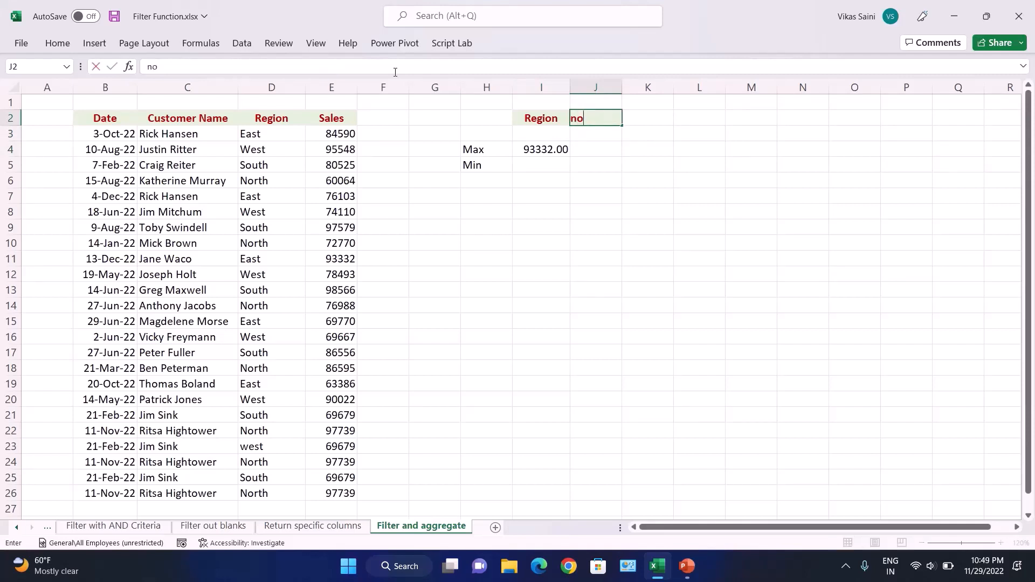
text(rth)
key(Return)
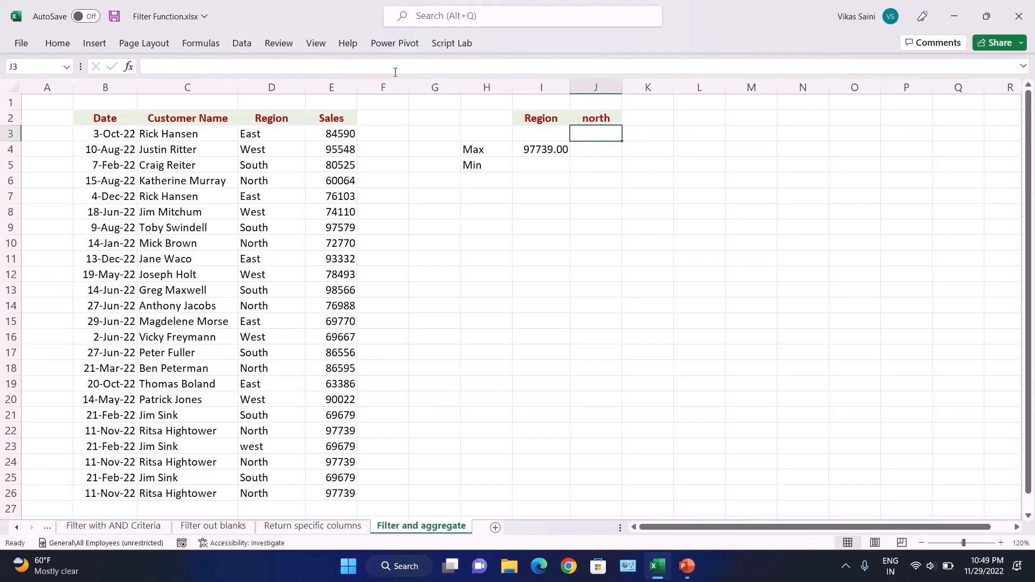
key(Up)
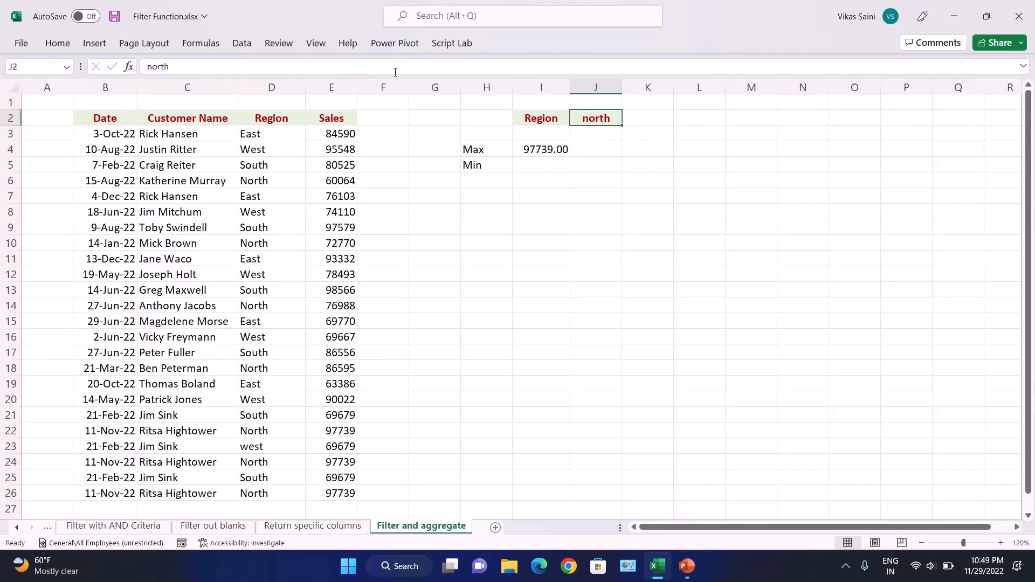
Set the region criterion in J2 to south and check the Max value in I4
text(south)
key(Return)
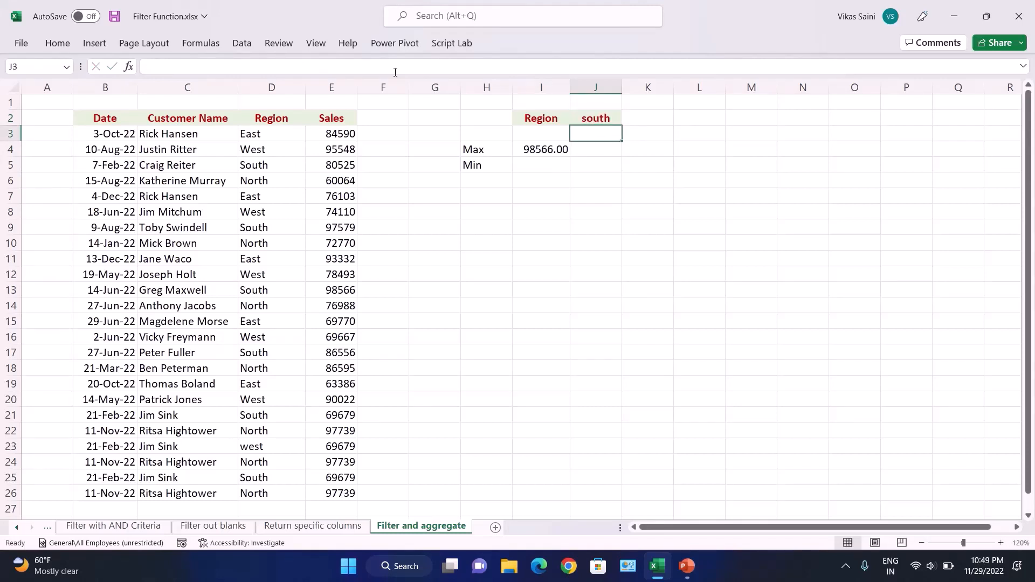
key(Left)
key(Left)
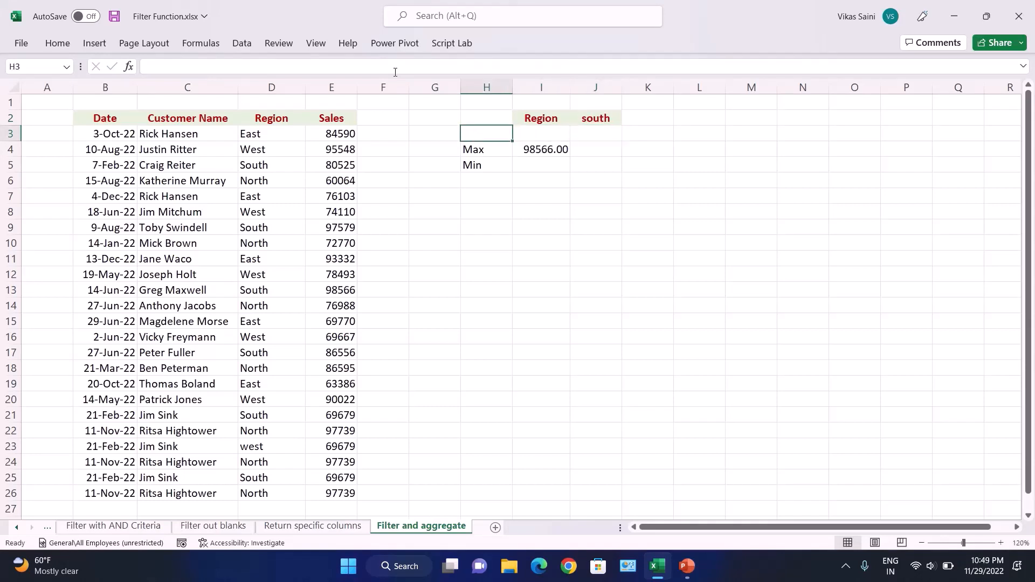
key(Right)
key(Down)
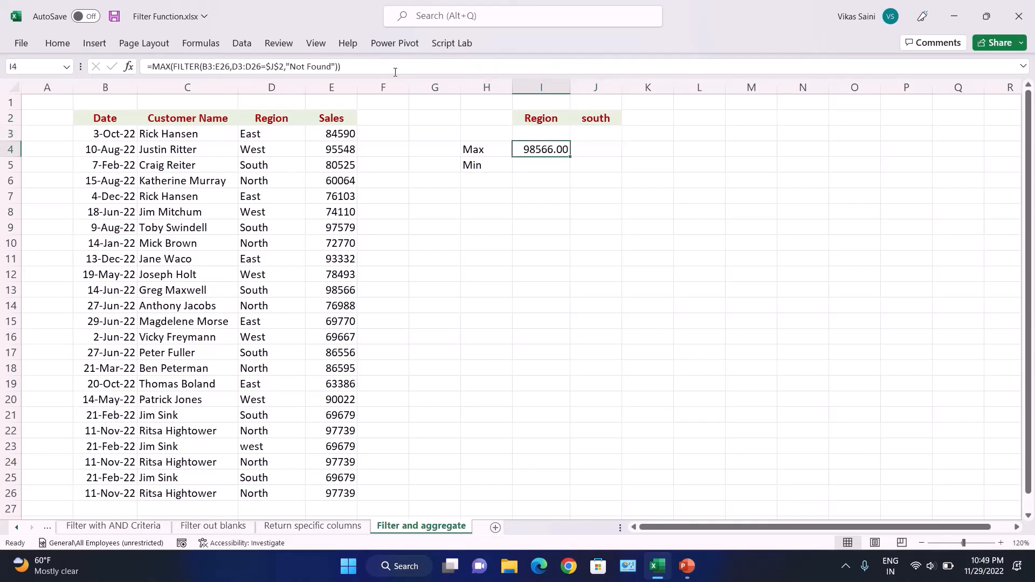
Copy the MAX and FILTER formula from I4 into the Min cell I5
key(Down)
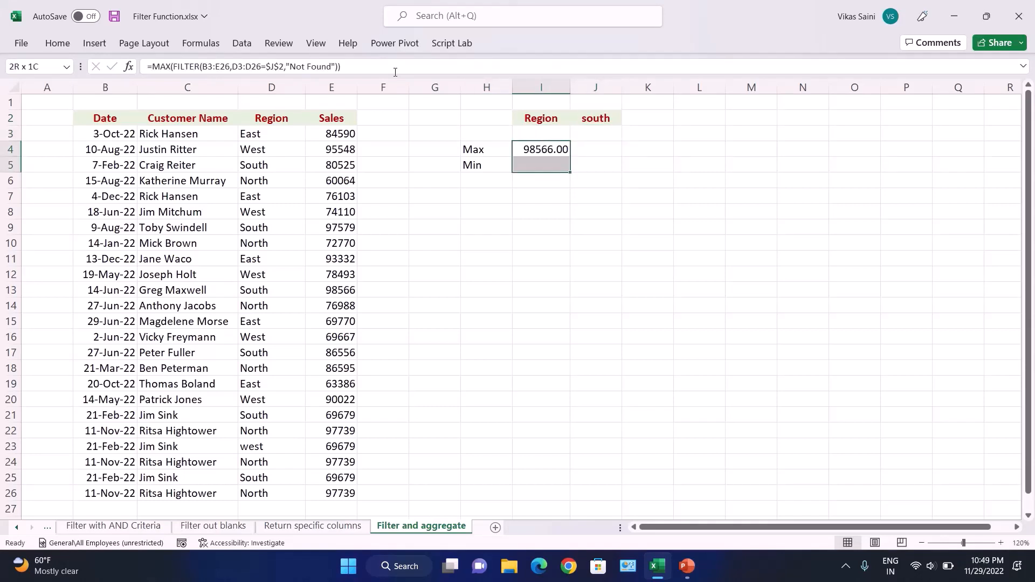
key(Up)
key(Up)
key(Down)
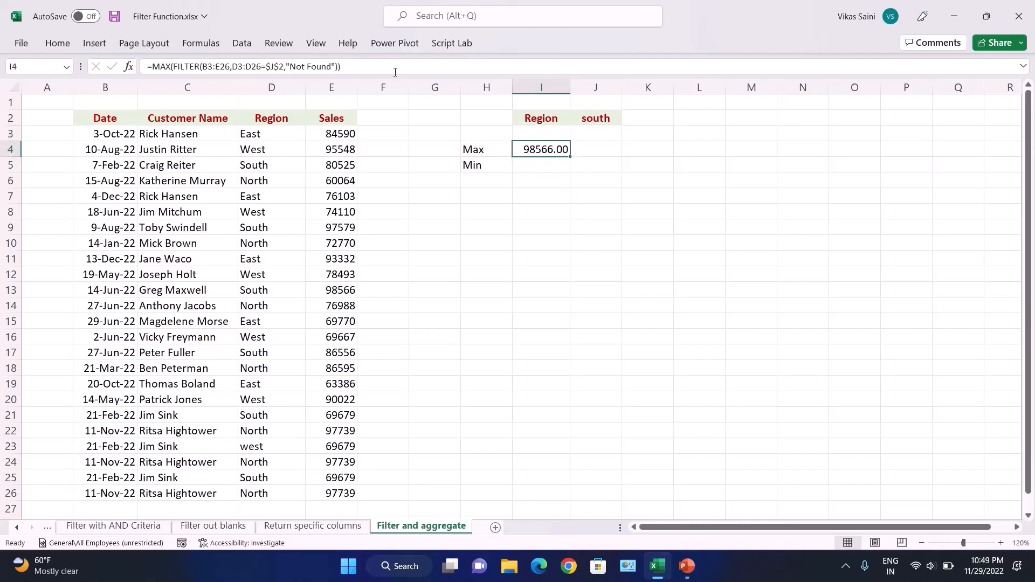
key(Down)
key(Up)
key(ctrl+c)
key(Down)
key(ctrl+v)
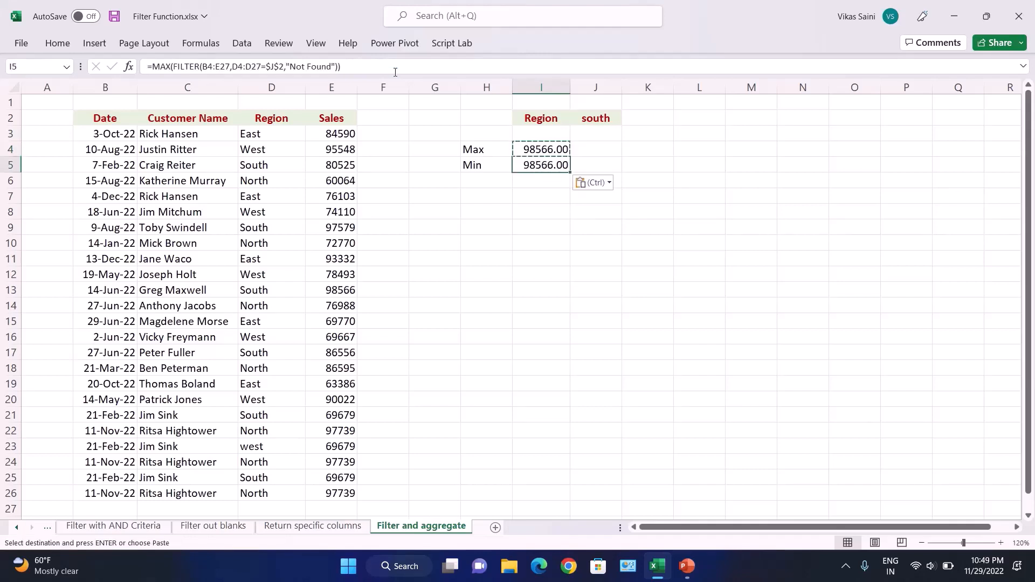
Correct the shifted ranges in the I5 formula to B3:E26 for the array and D3:D26 for the region condition
key(Escape)
key(F2)
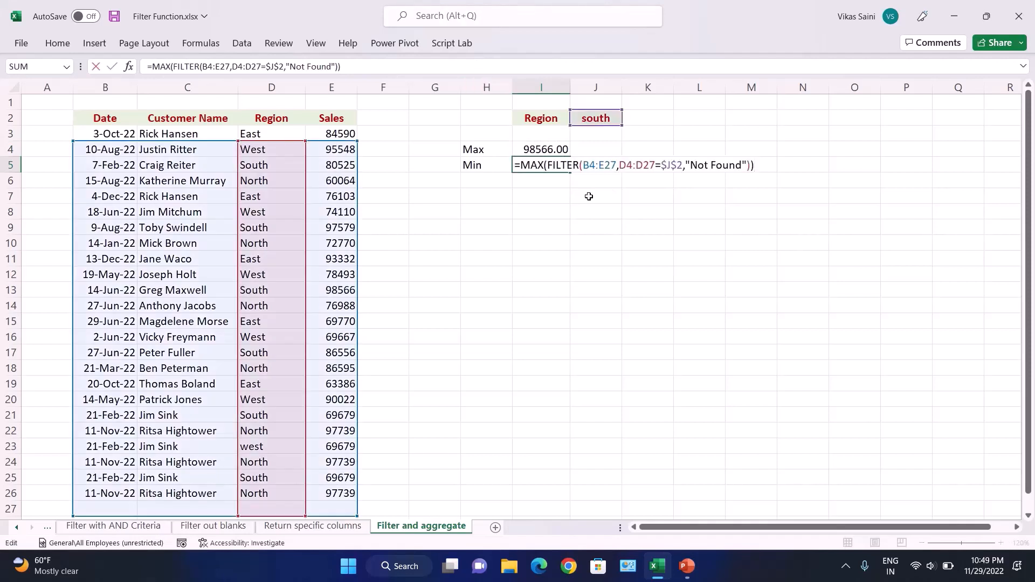
click(596, 164)
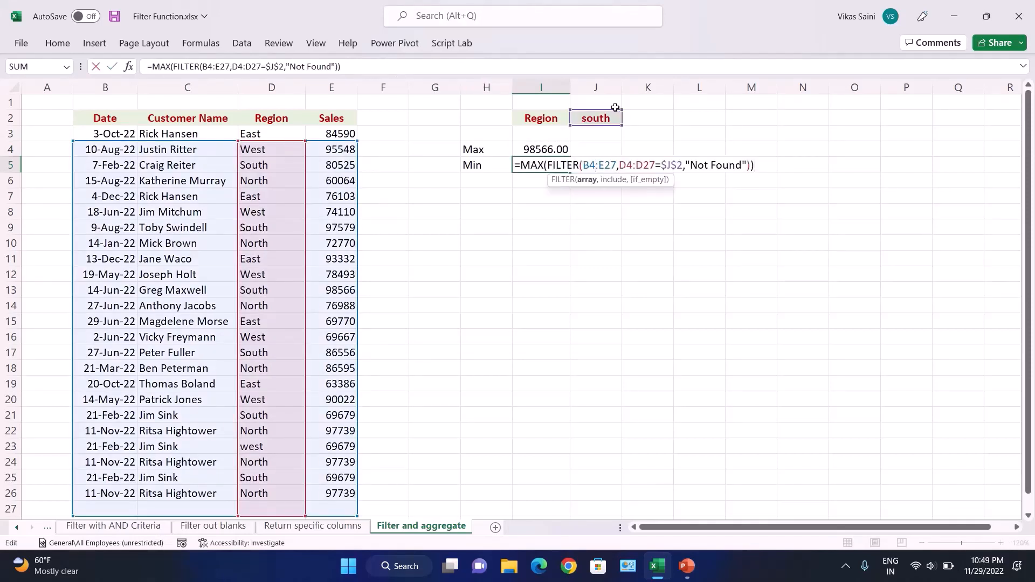
key(BackSpace)
text(3)
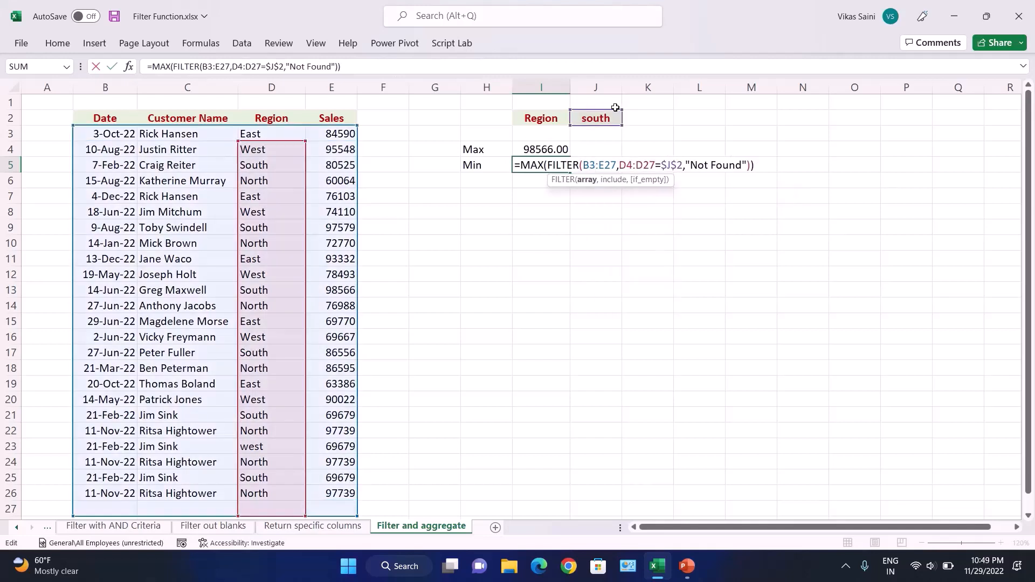
key(Right)
key(Right)
key(Right)
key(Right)
key(BackSpace)
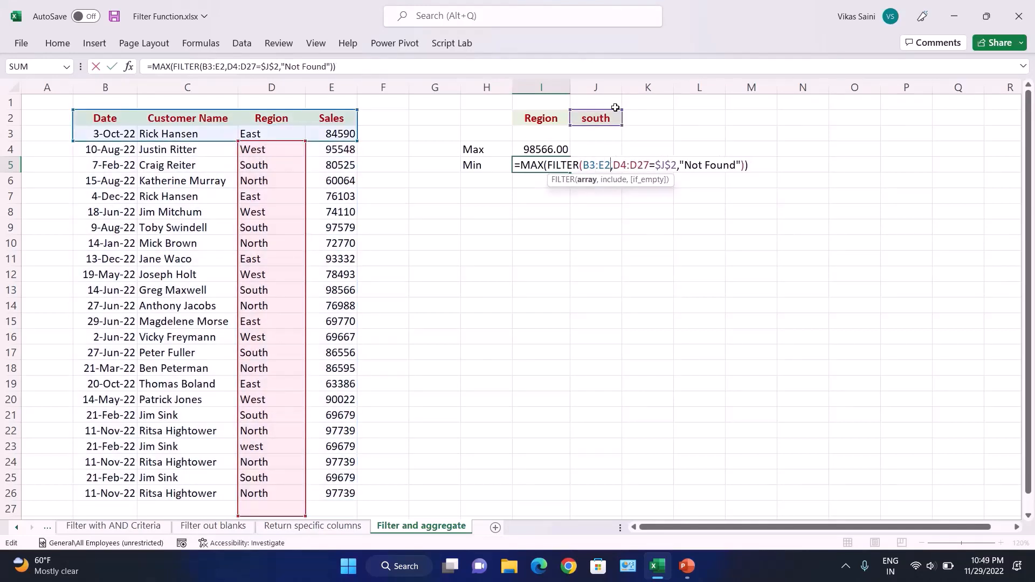
text(6)
key(Right)
key(BackSpace)
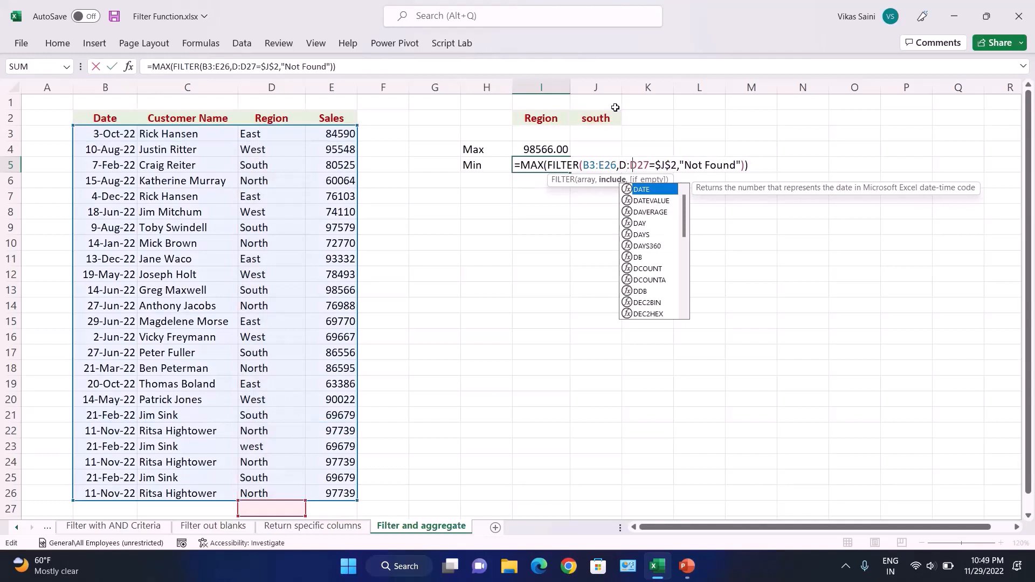
text(3)
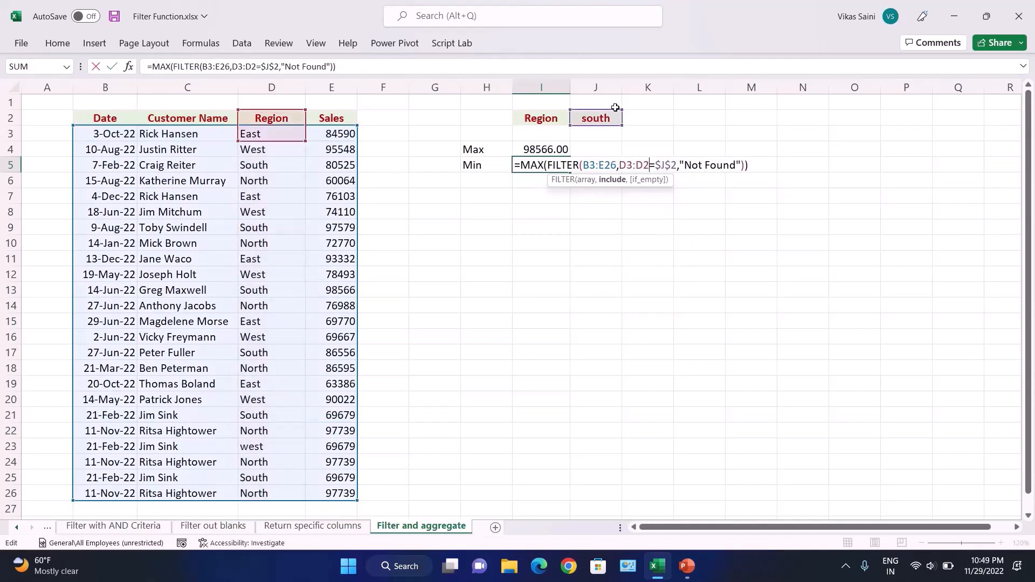
key(Return)
key(Up)
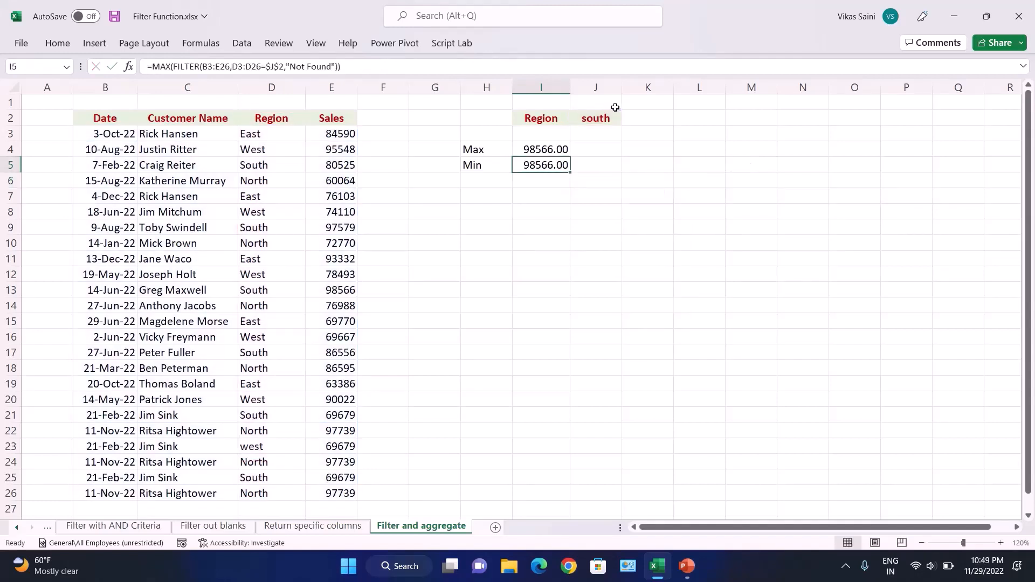
Replace MAX with MIN in I5, making it =MIN(FILTER(B3:E26,D3:D26=$J$2,"Not Found")), and review the ranges it references
key(F2)
key(Left)
key(Left)
key(Left)
key(Left)
key(Left)
key(Left)
key(Left)
key(Left)
key(Left)
key(Left)
key(Left)
key(Left)
key(Left)
key(Left)
key(Left)
key(Left)
key(Left)
key(Left)
key(Left)
key(Left)
key(Left)
key(Left)
key(Left)
key(Left)
key(Left)
key(Left)
key(Left)
key(Left)
key(Left)
key(Left)
key(Left)
key(Left)
key(Left)
key(Left)
key(Left)
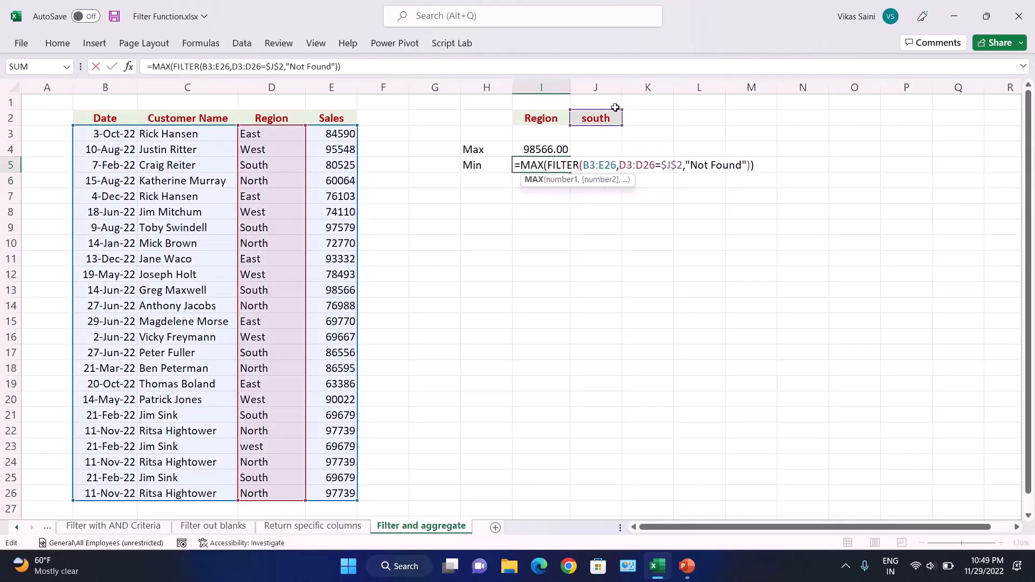
key(Delete)
key(Delete)
text(in)
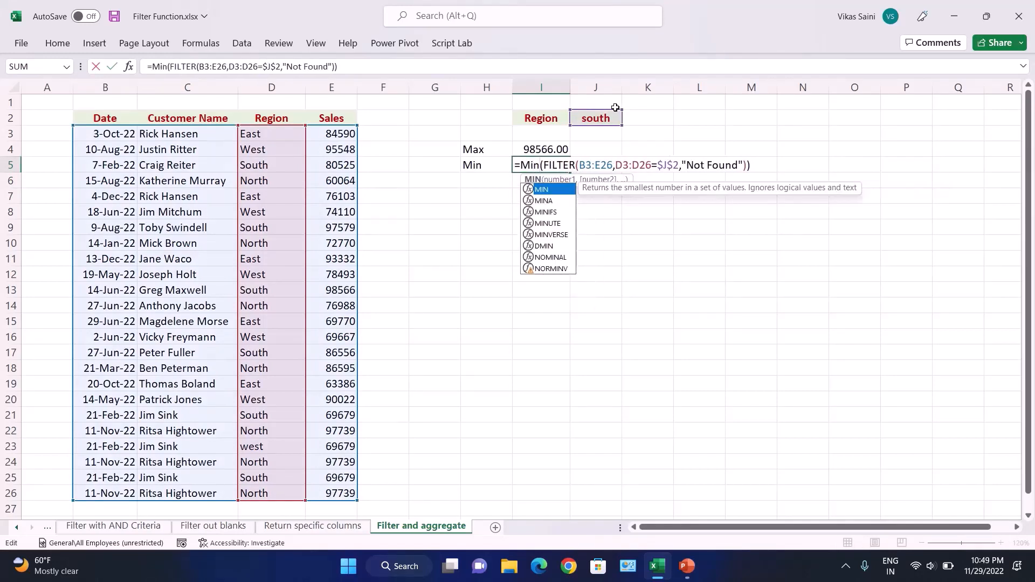
key(Tab)
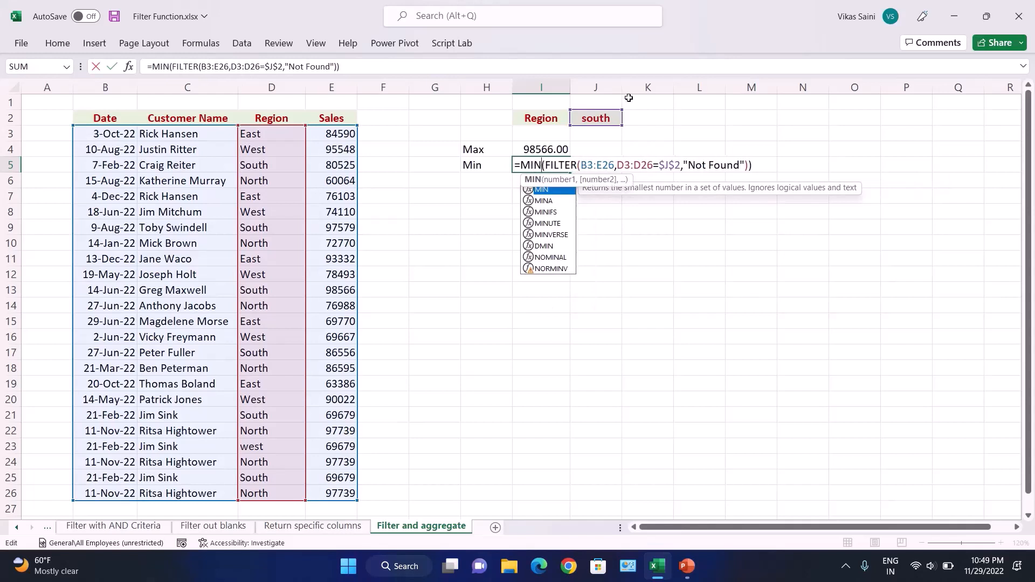
key(Return)
key(Up)
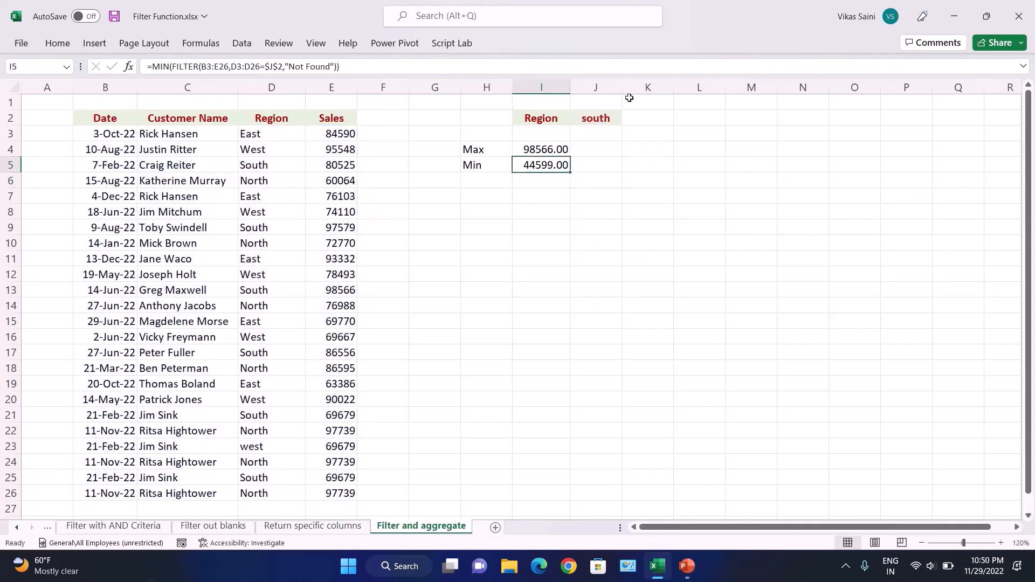
key(F2)
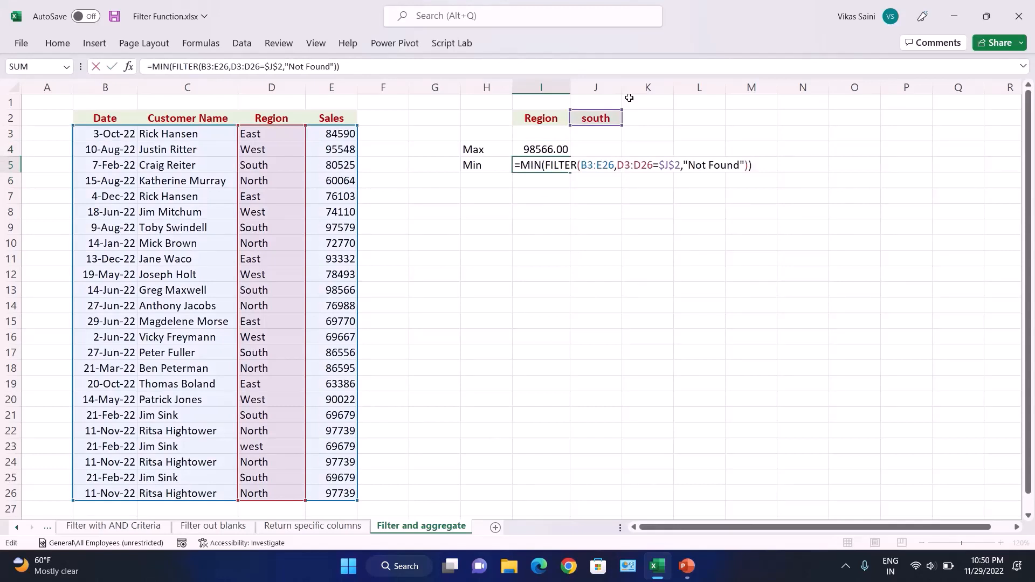
key(Escape)
Set the region criterion in J2 to west
key(Up)
key(Up)
key(Down)
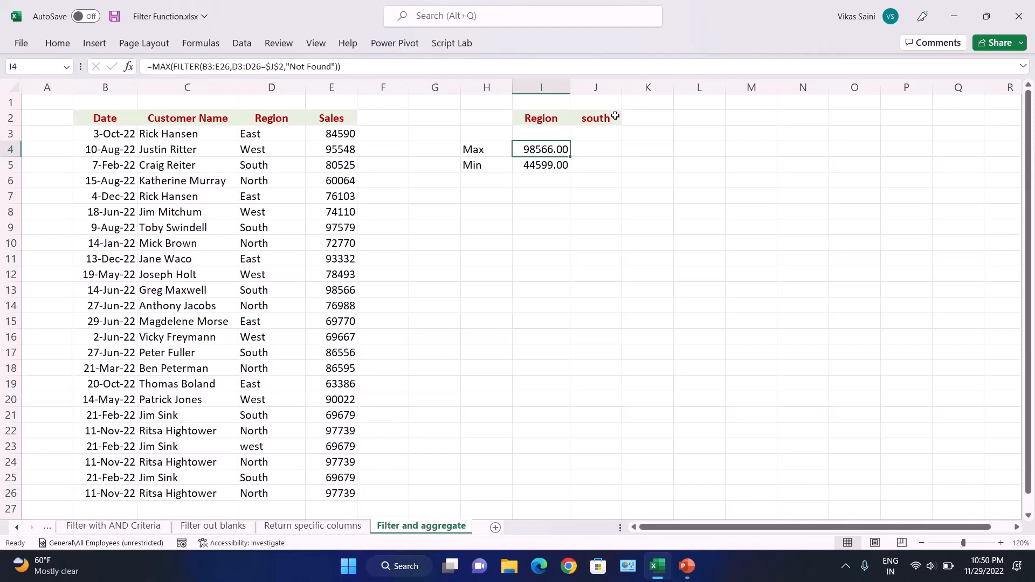
click(617, 116)
text(west)
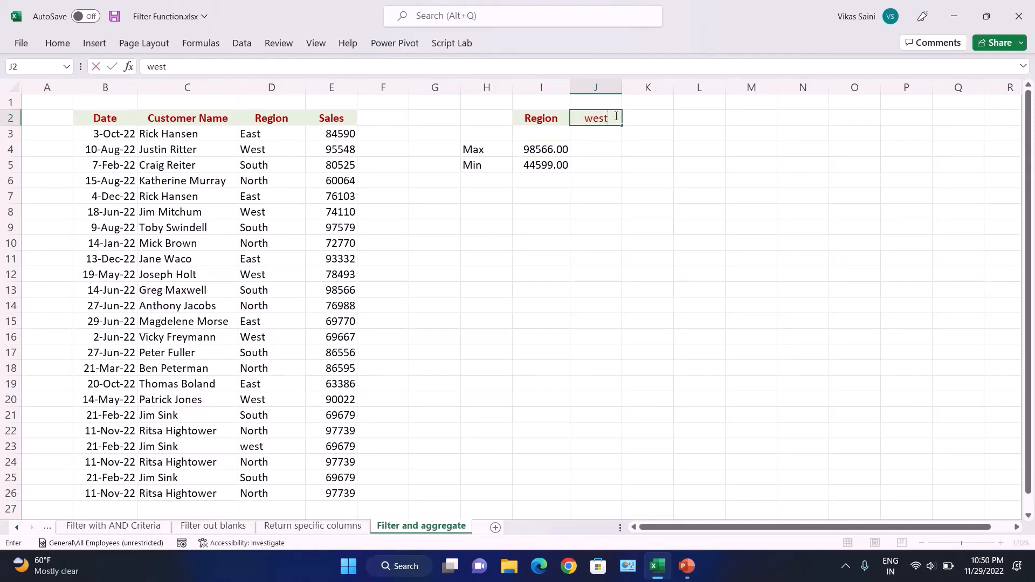
key(Return)
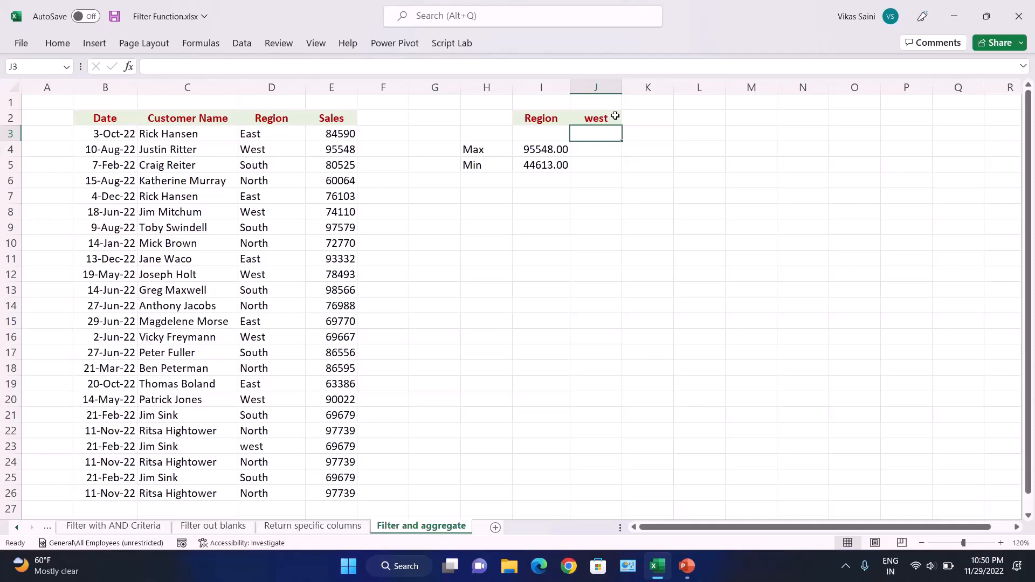
Check the Max and Min results in I4 and I5 and the MAX formula for the chosen region
key(Left)
key(Left)
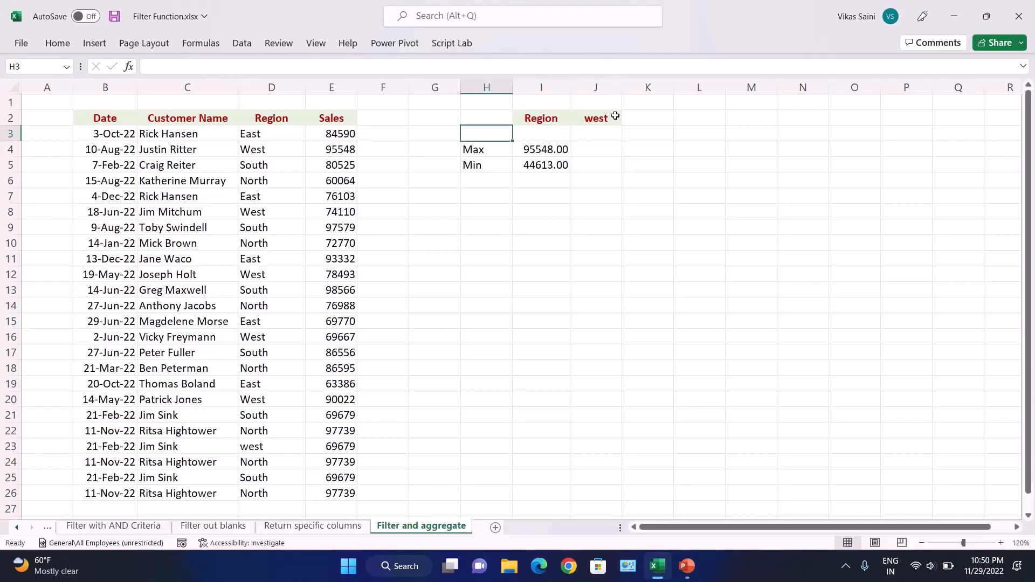
key(Down)
key(Down)
key(Up)
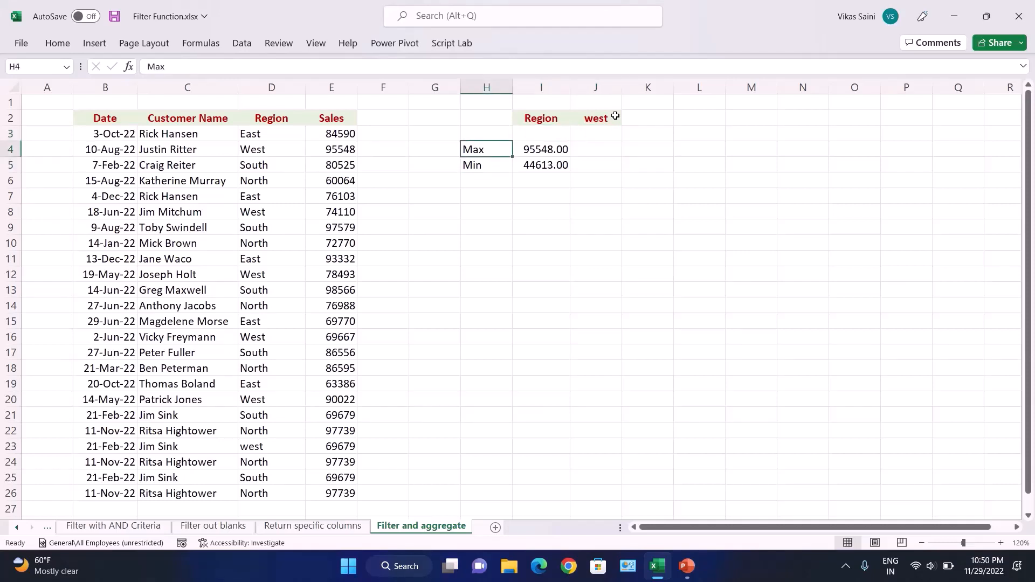
key(Right)
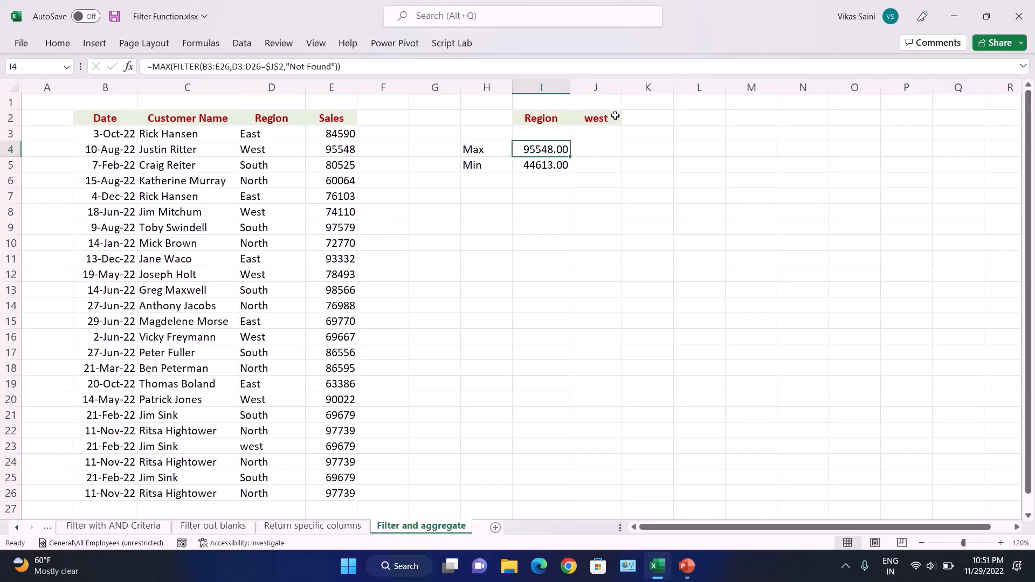
key(Left)
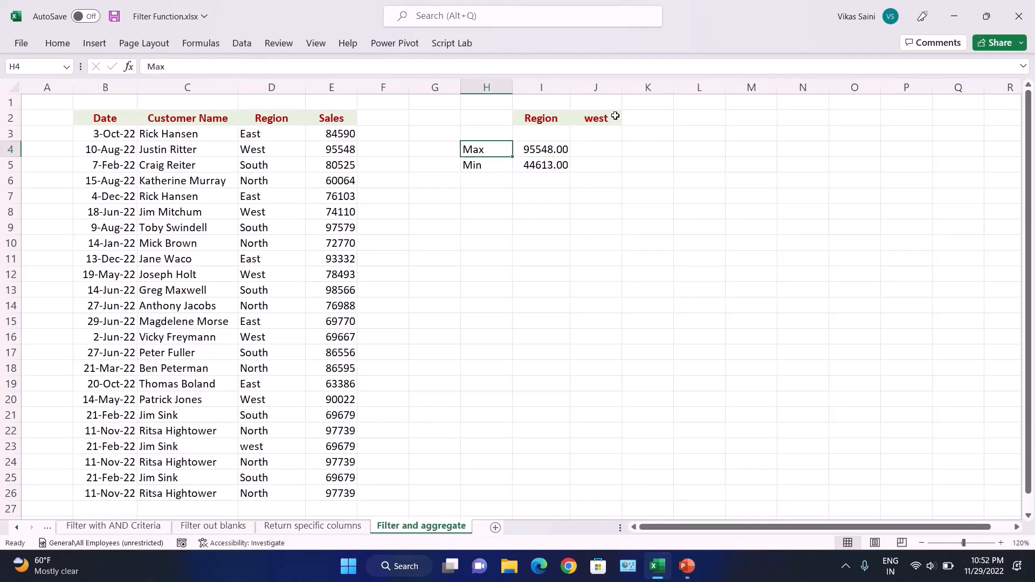
key(Right)
key(Right)
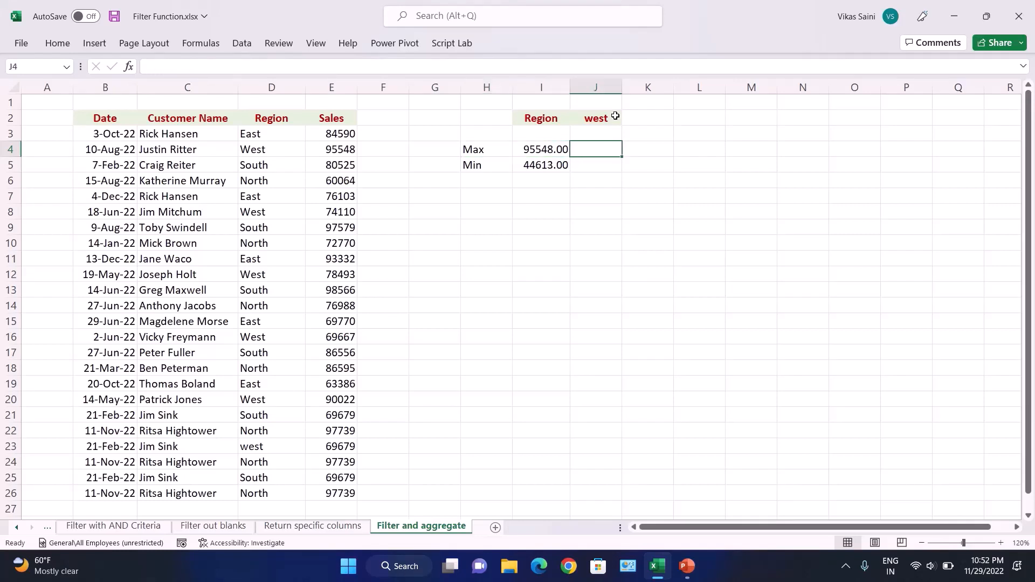
key(Left)
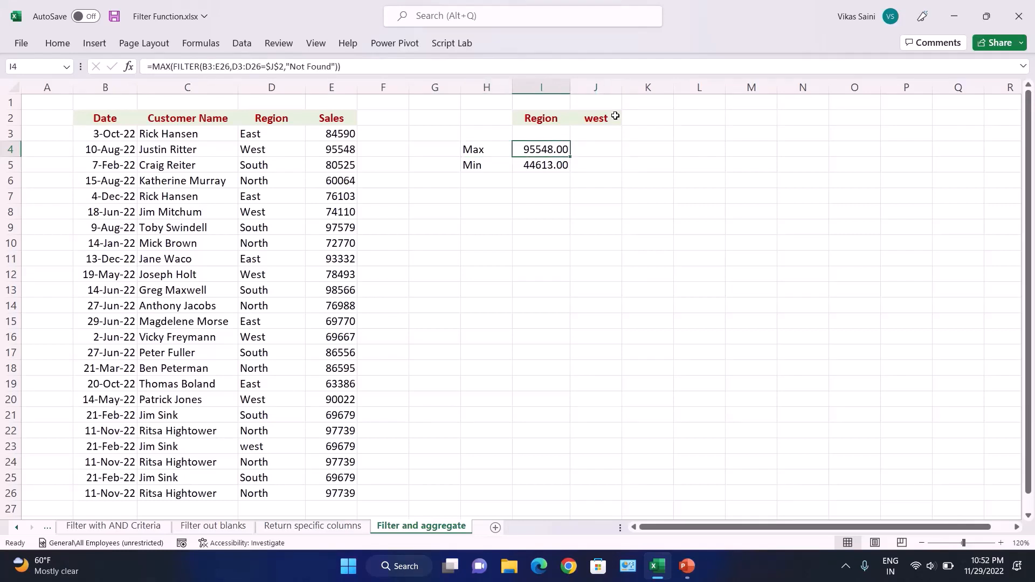